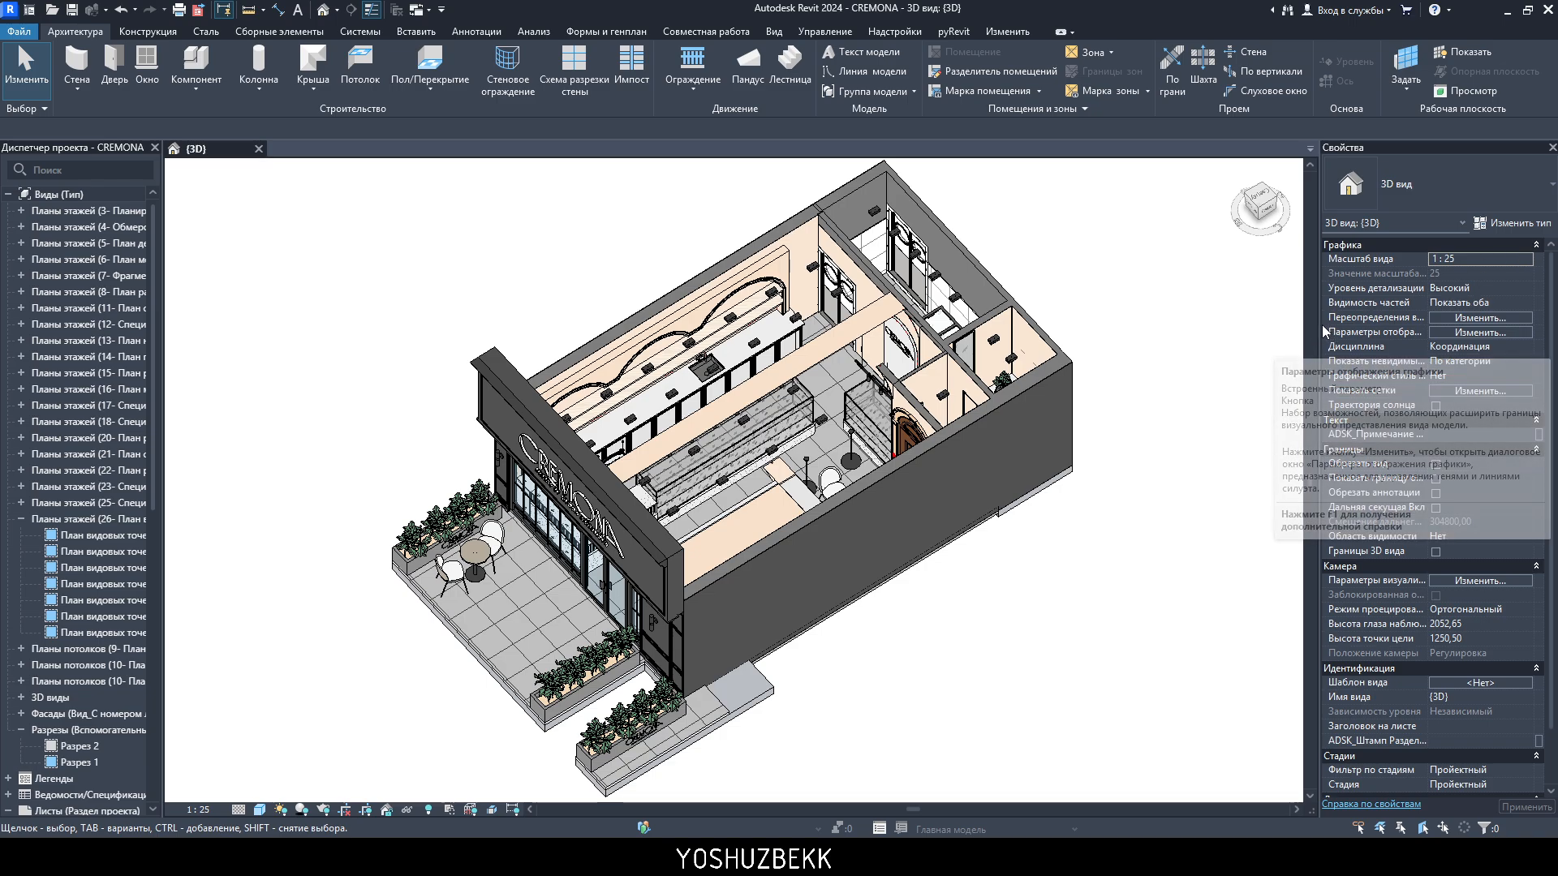
# - Widen the properties palette until the parameter names are readable, and look at the visibility/graphics overrides of the {3D} view
pyautogui.moveTo(1317, 323); pyautogui.dragTo(1159, 324)
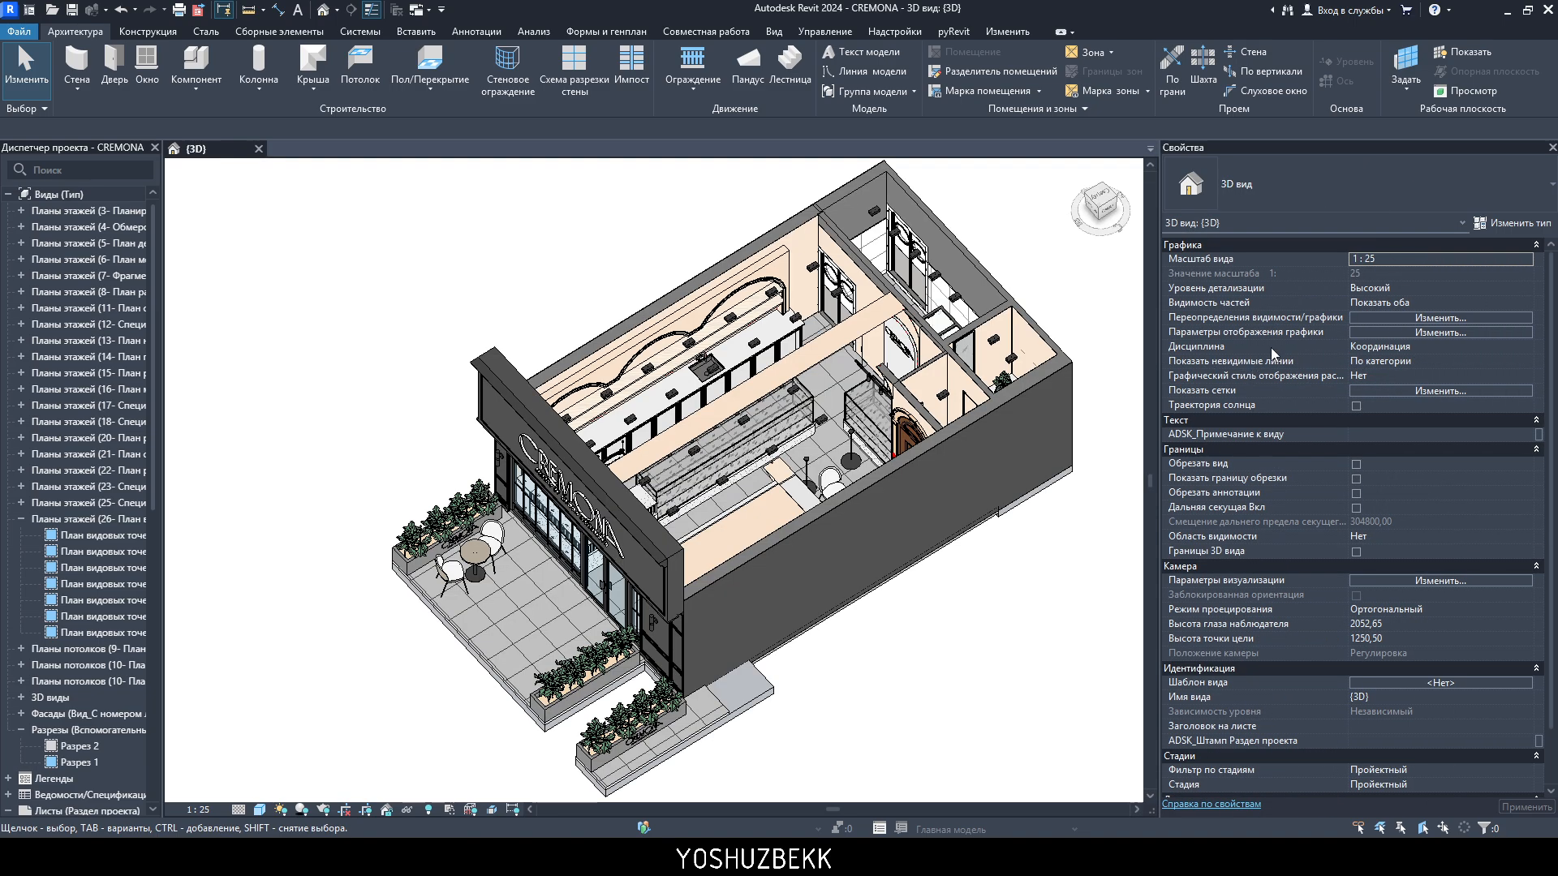
pyautogui.click(1382, 319)
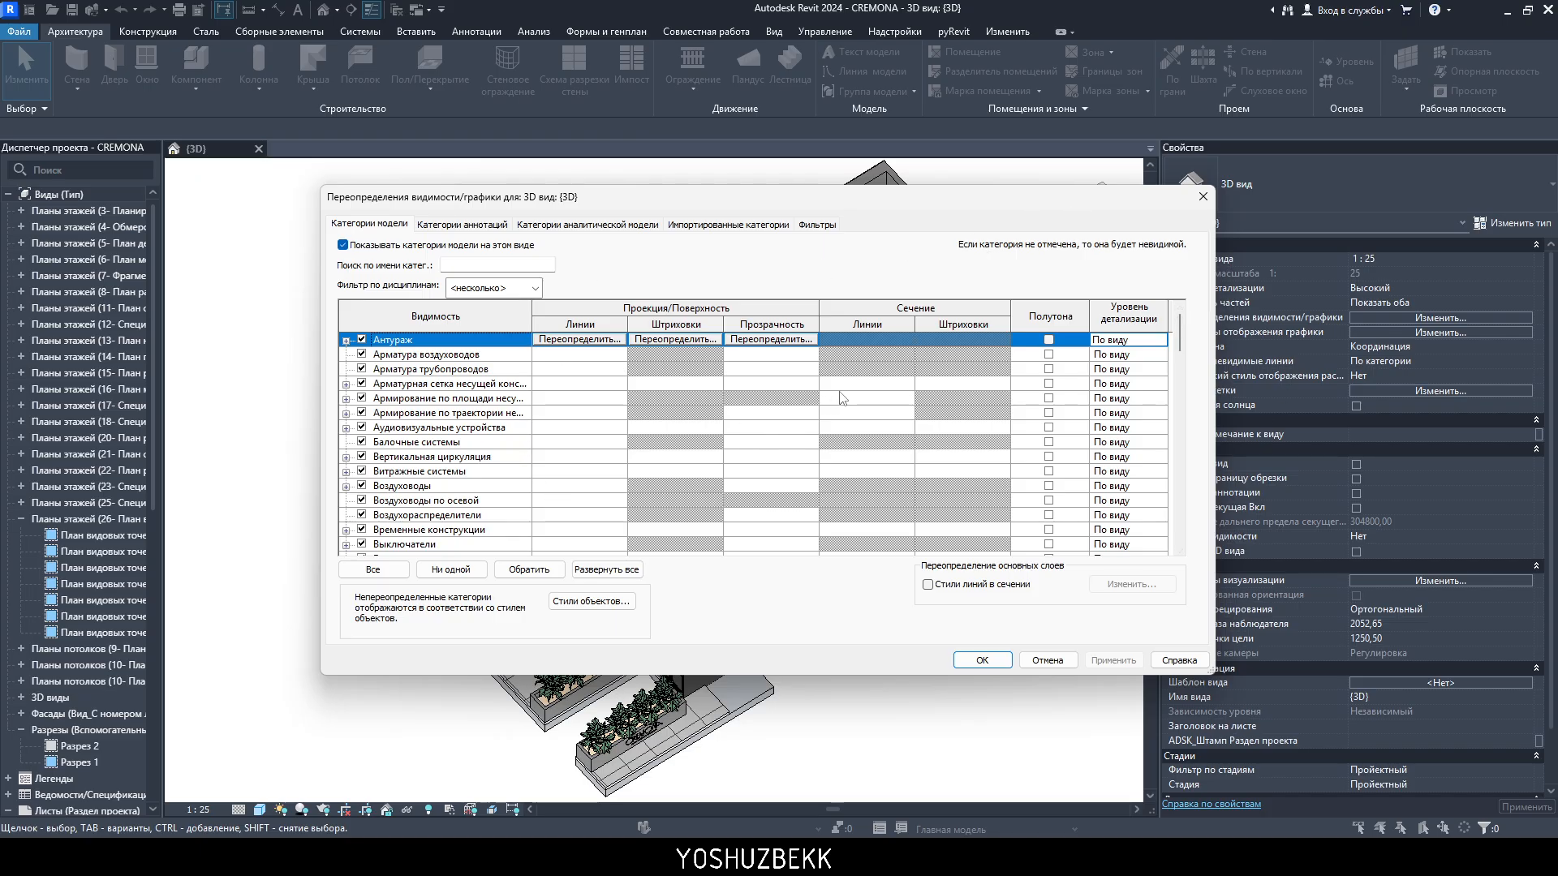
pyautogui.press('Escape')
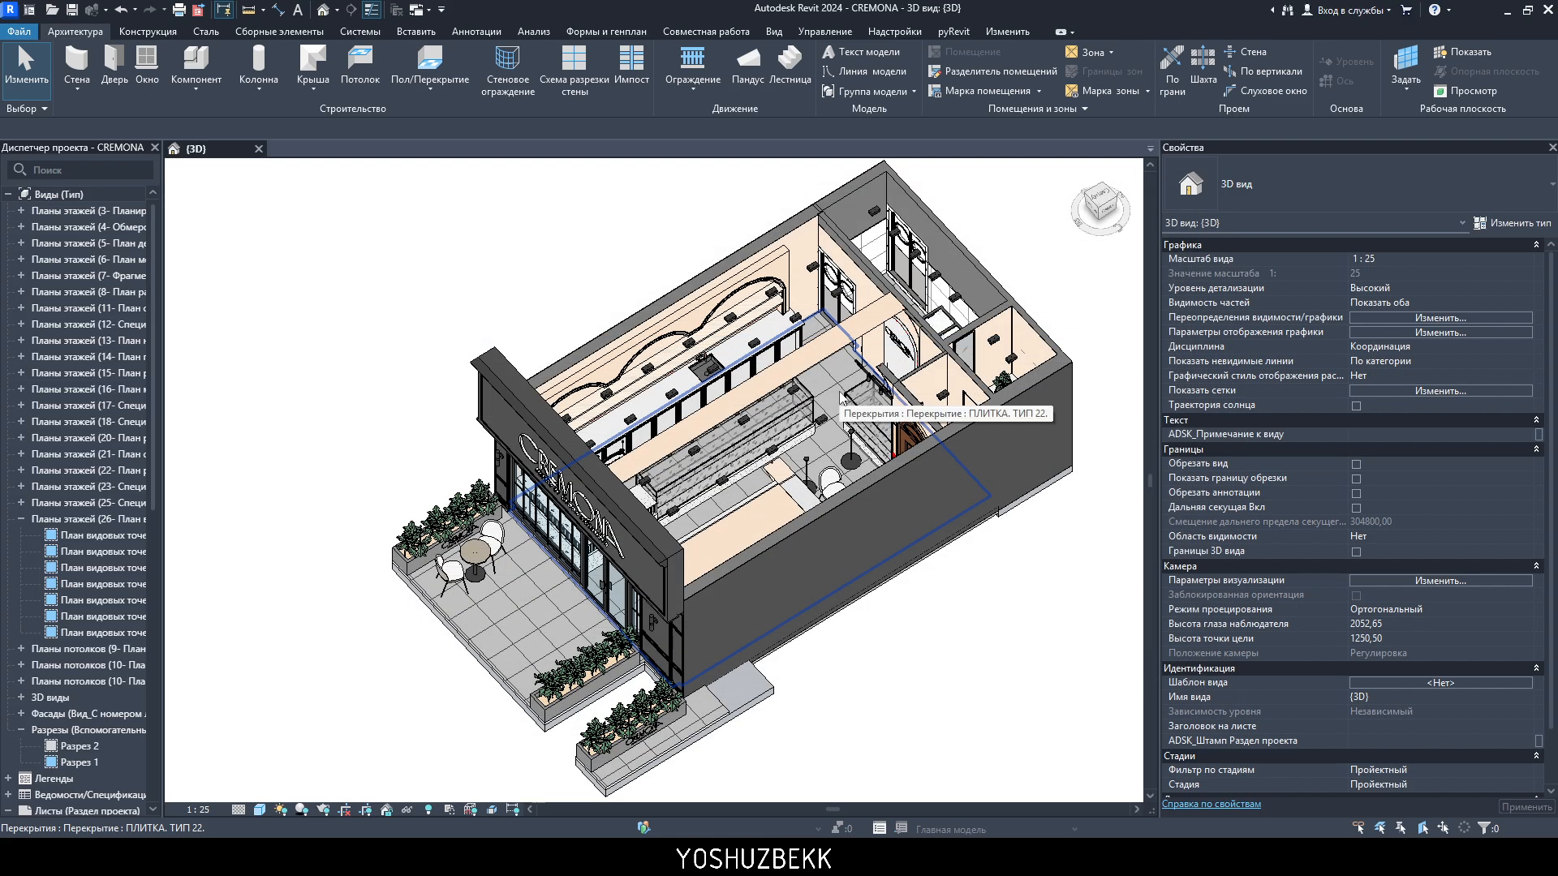
pyautogui.press('v')
pyautogui.press('v')
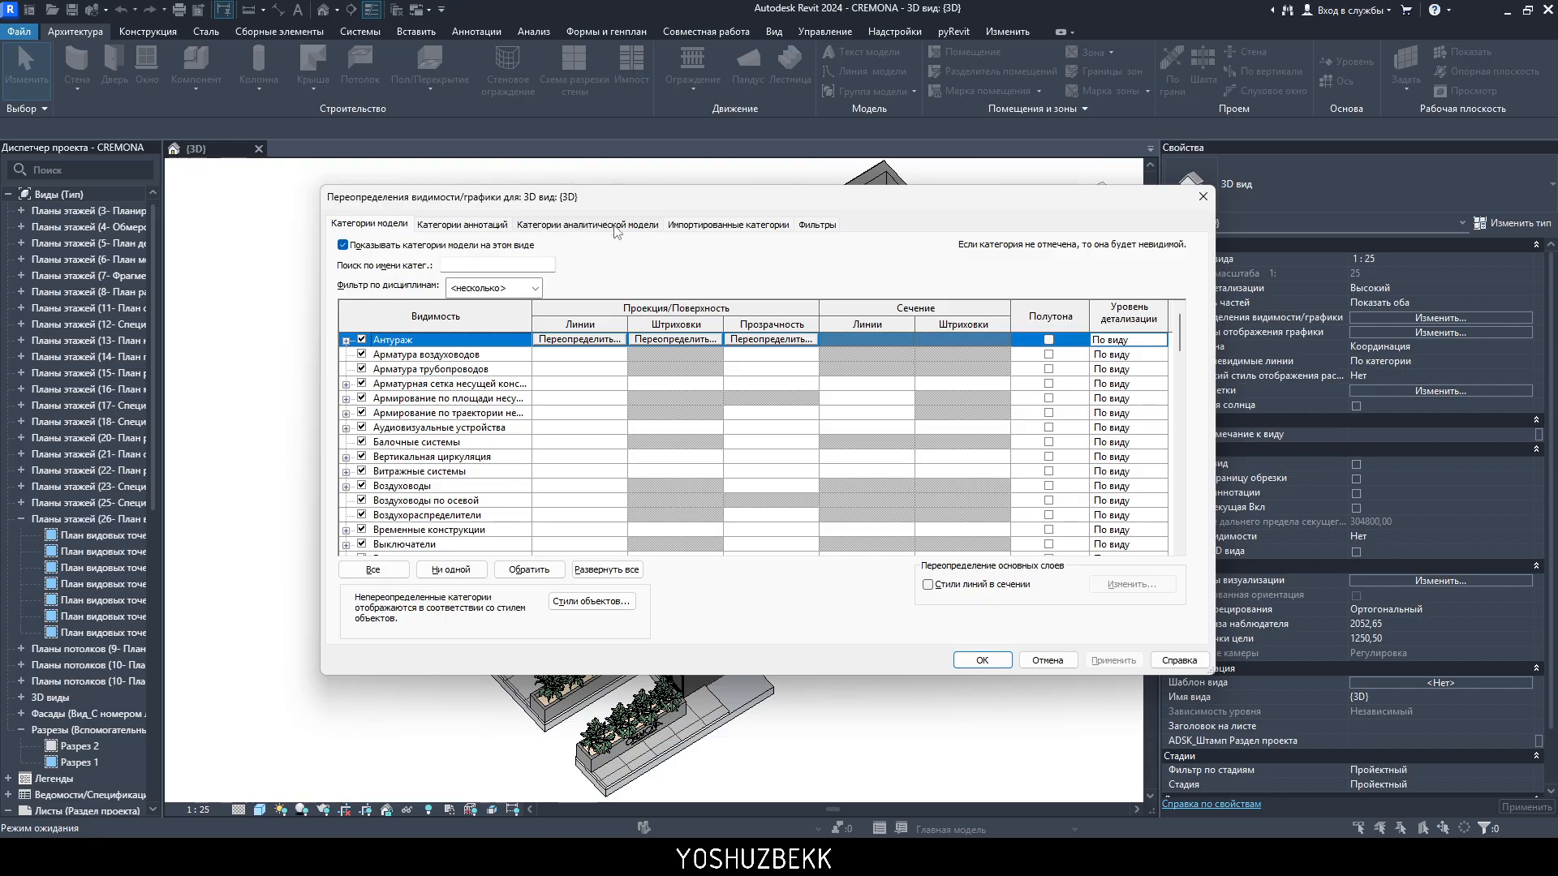
pyautogui.press('Escape')
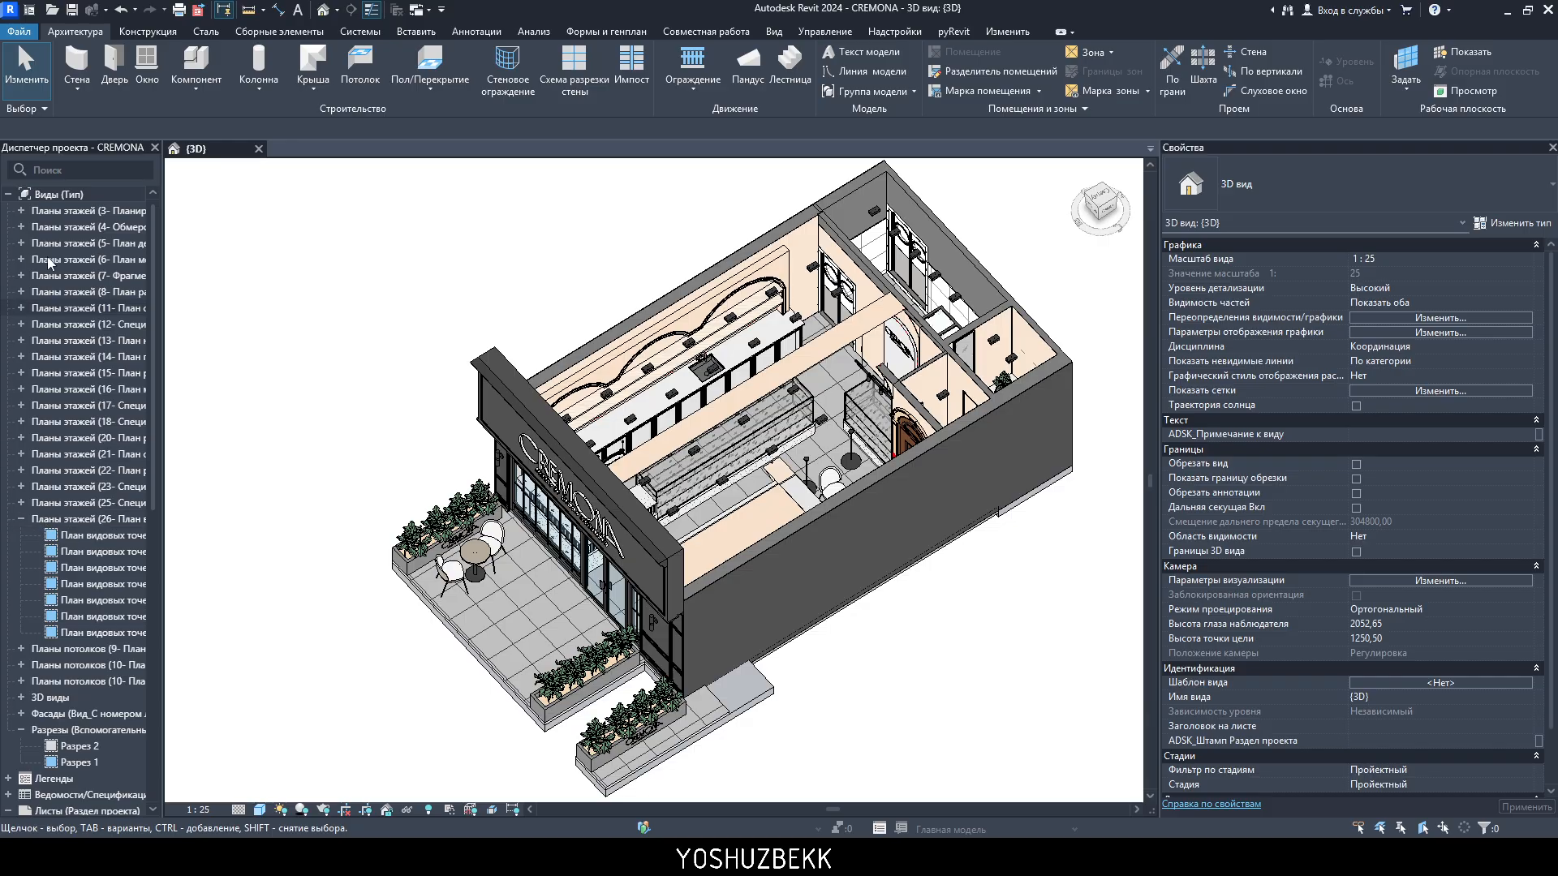
# - View the visibility/graphics overrides of the floor plan Планировочное решение, then close that plan
pyautogui.doubleClick(47, 215)
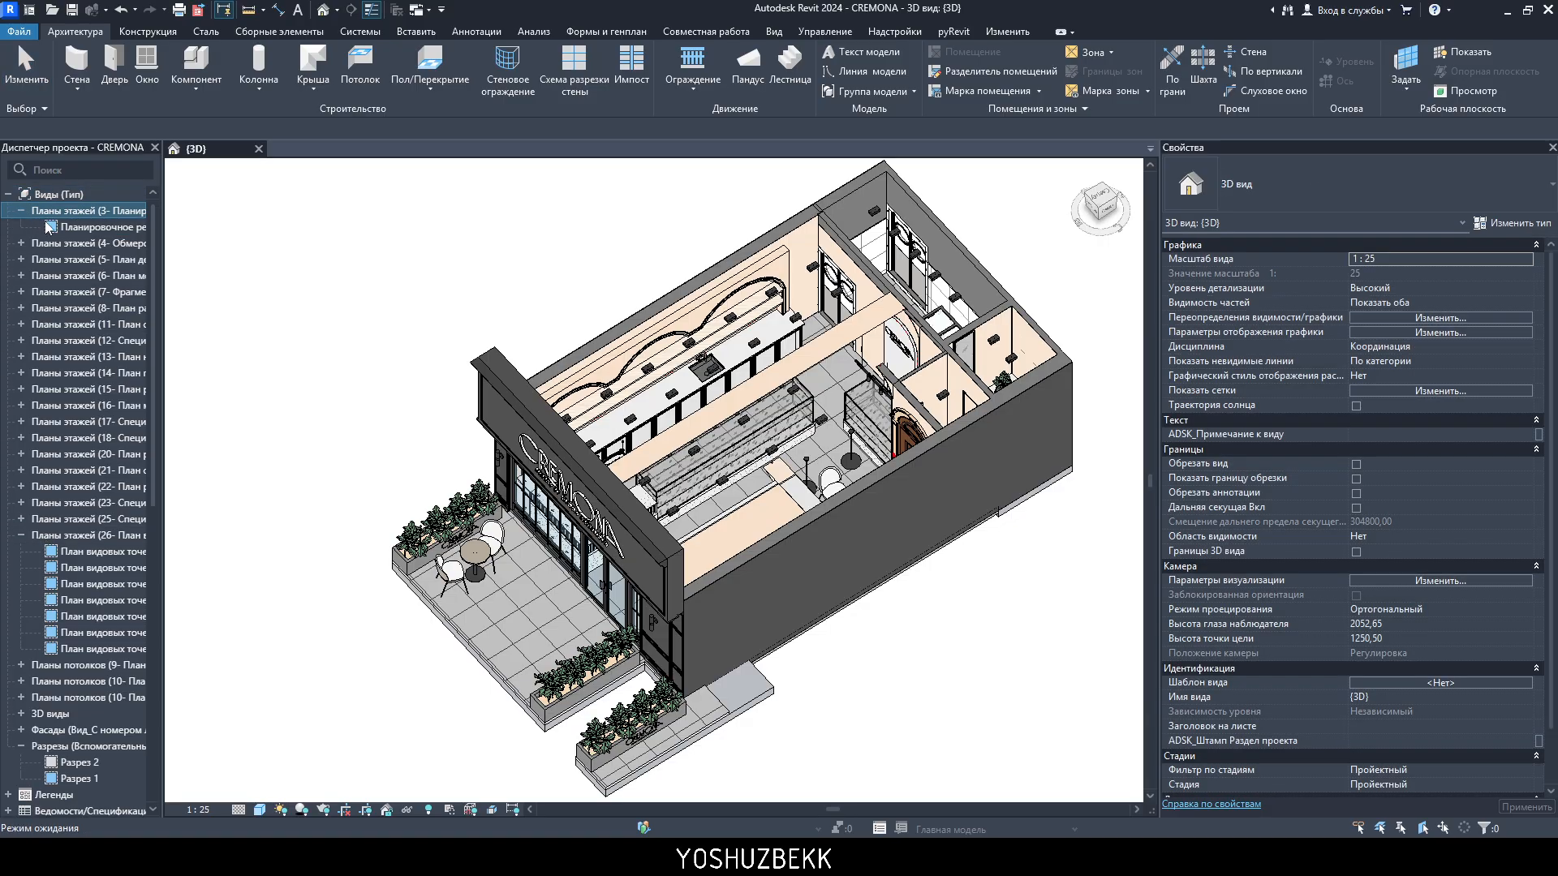
pyautogui.doubleClick(48, 228)
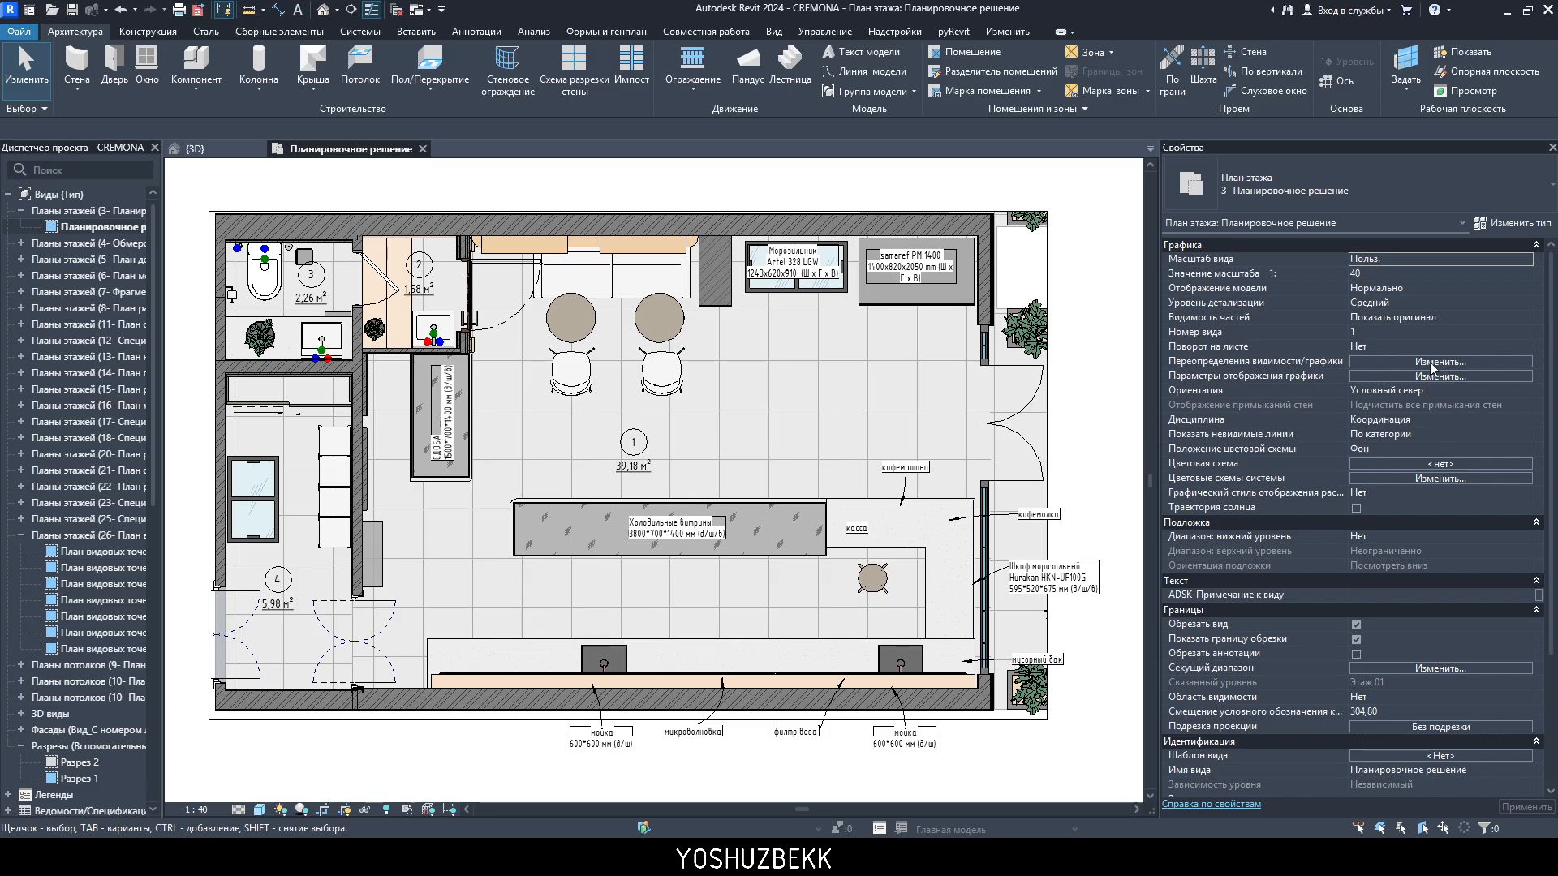
pyautogui.click(1431, 362)
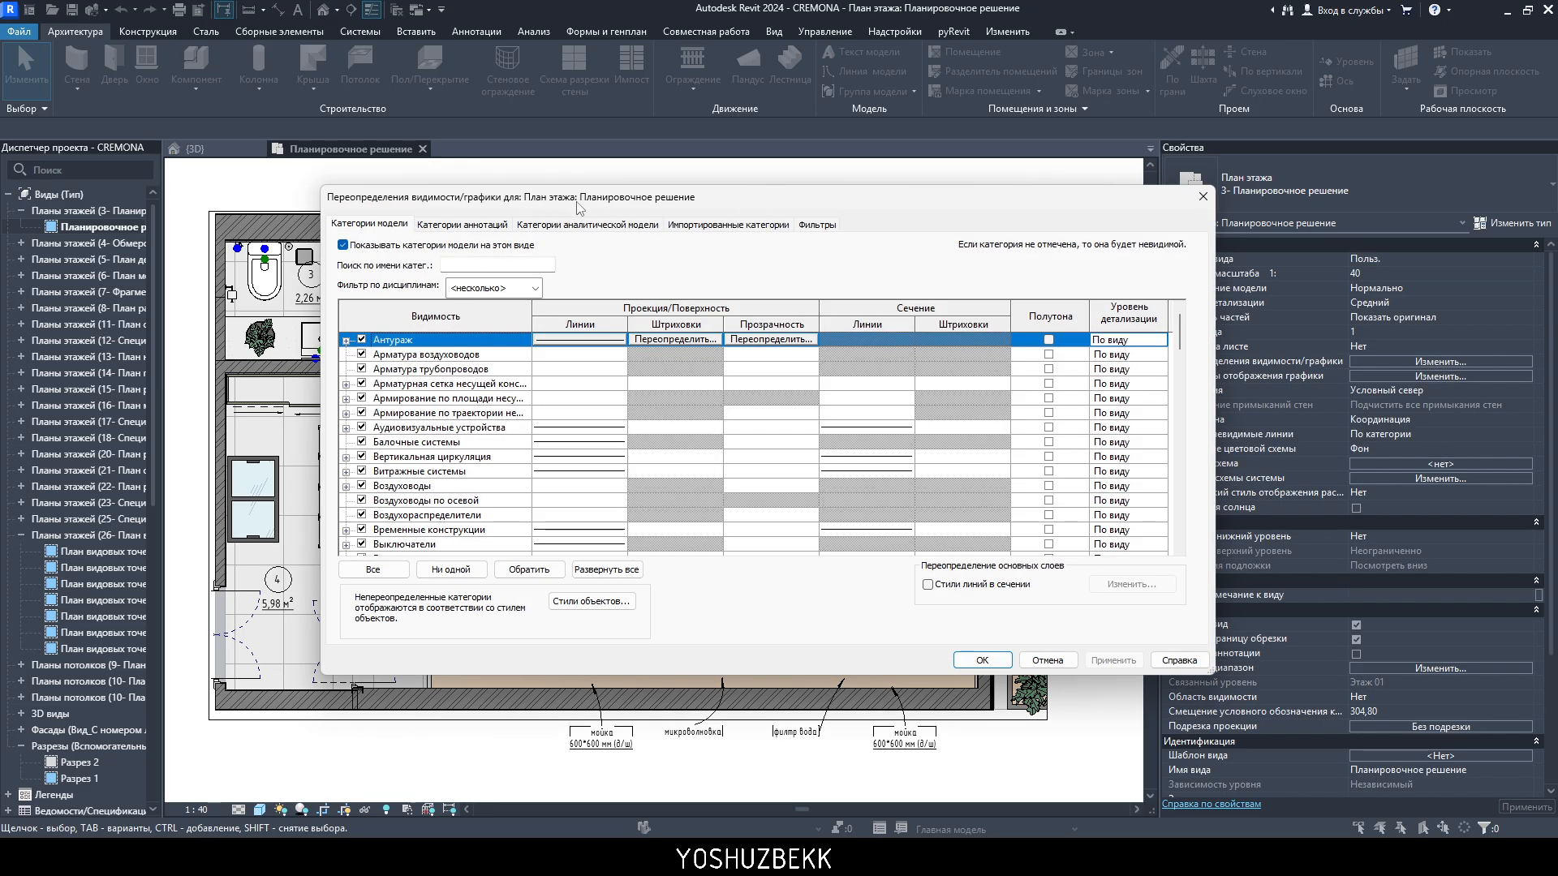
pyautogui.press('Escape')
pyautogui.click(422, 149)
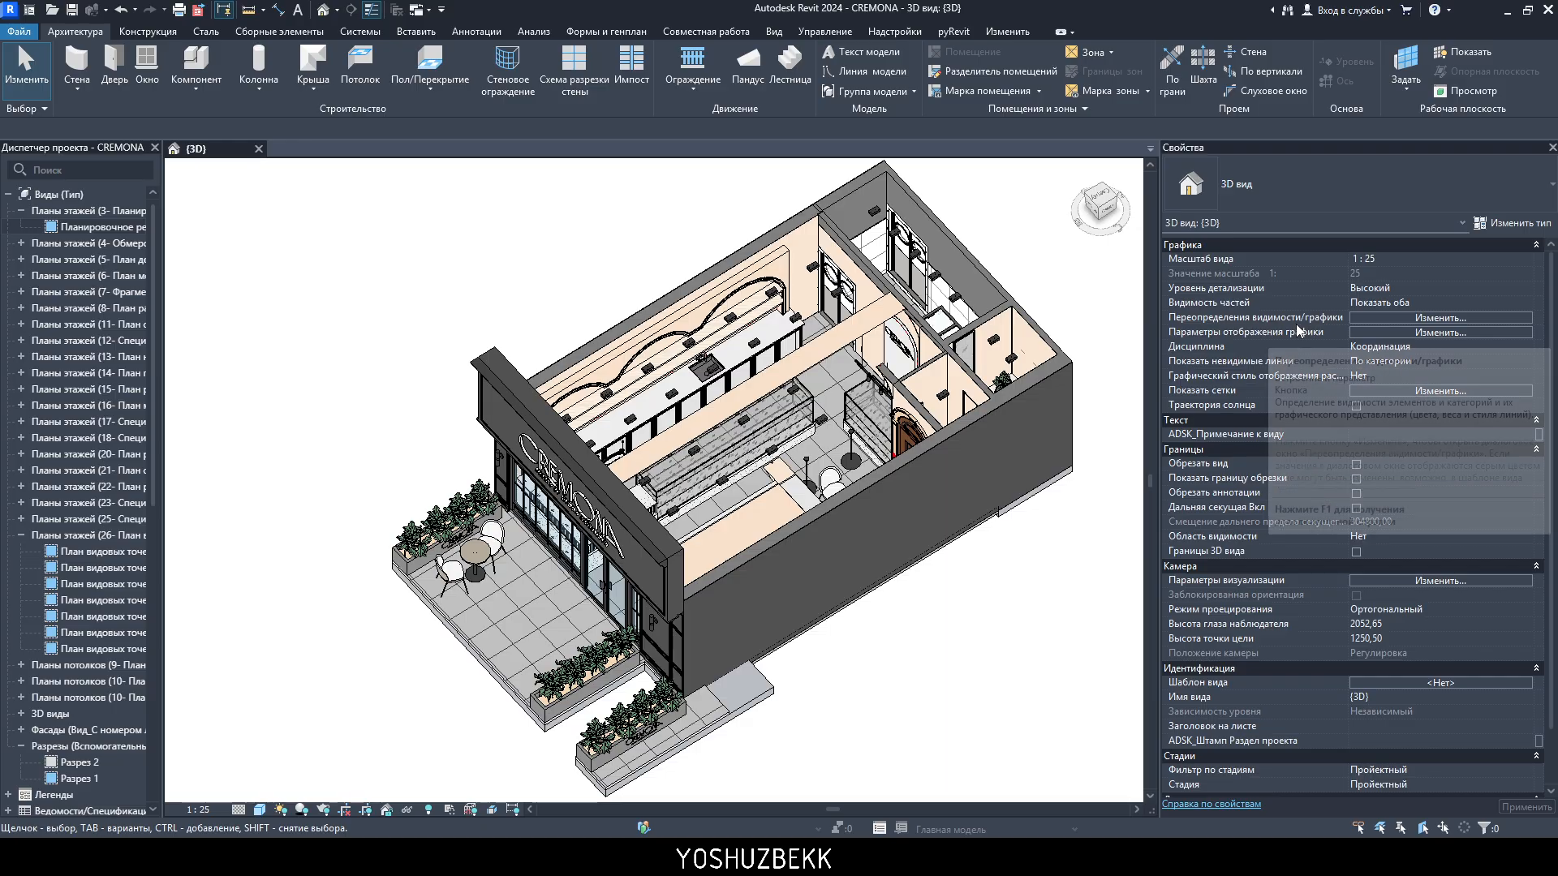
# - Review the model, annotation, analytical model, imported category and filter settings in the {3D} view's visibility/graphics overrides
pyautogui.press('v')
pyautogui.press('v')
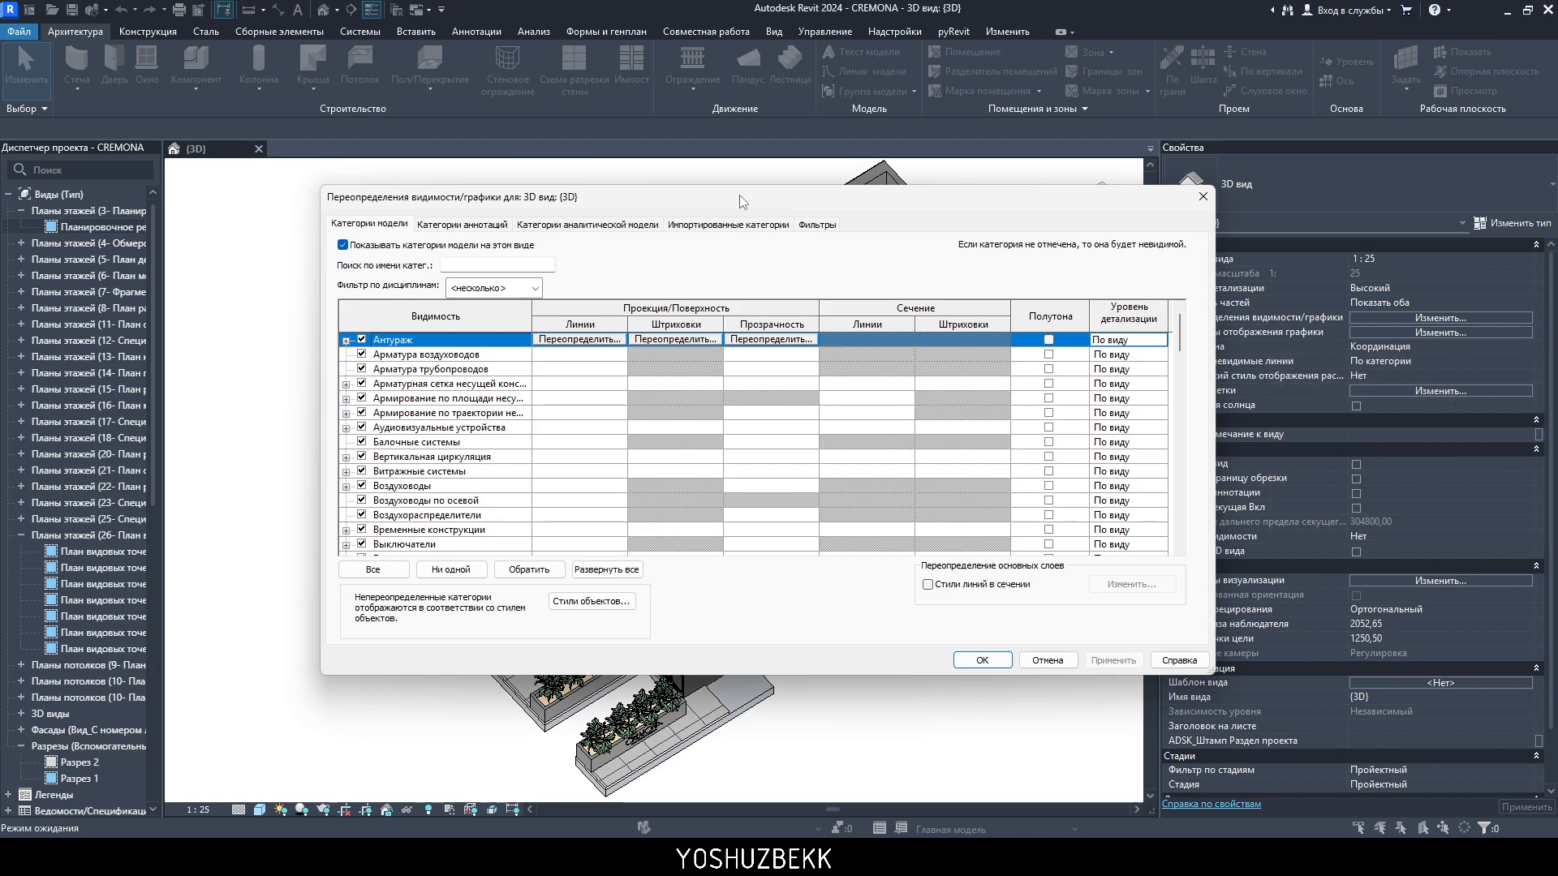
pyautogui.moveTo(744, 202); pyautogui.dragTo(914, 186)
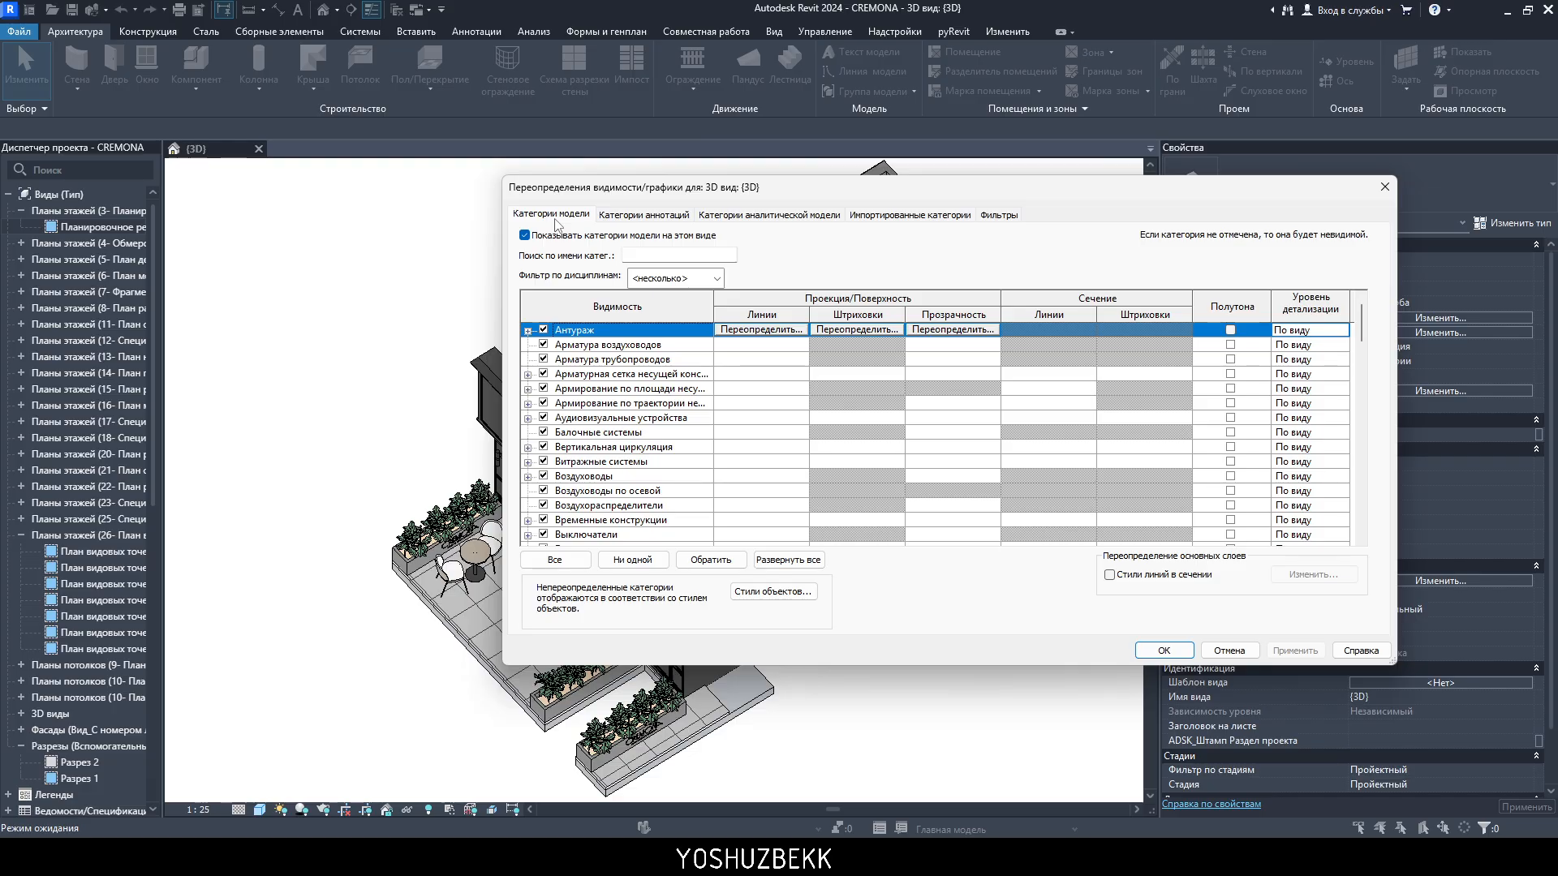
pyautogui.moveTo(618, 191); pyautogui.dragTo(616, 177)
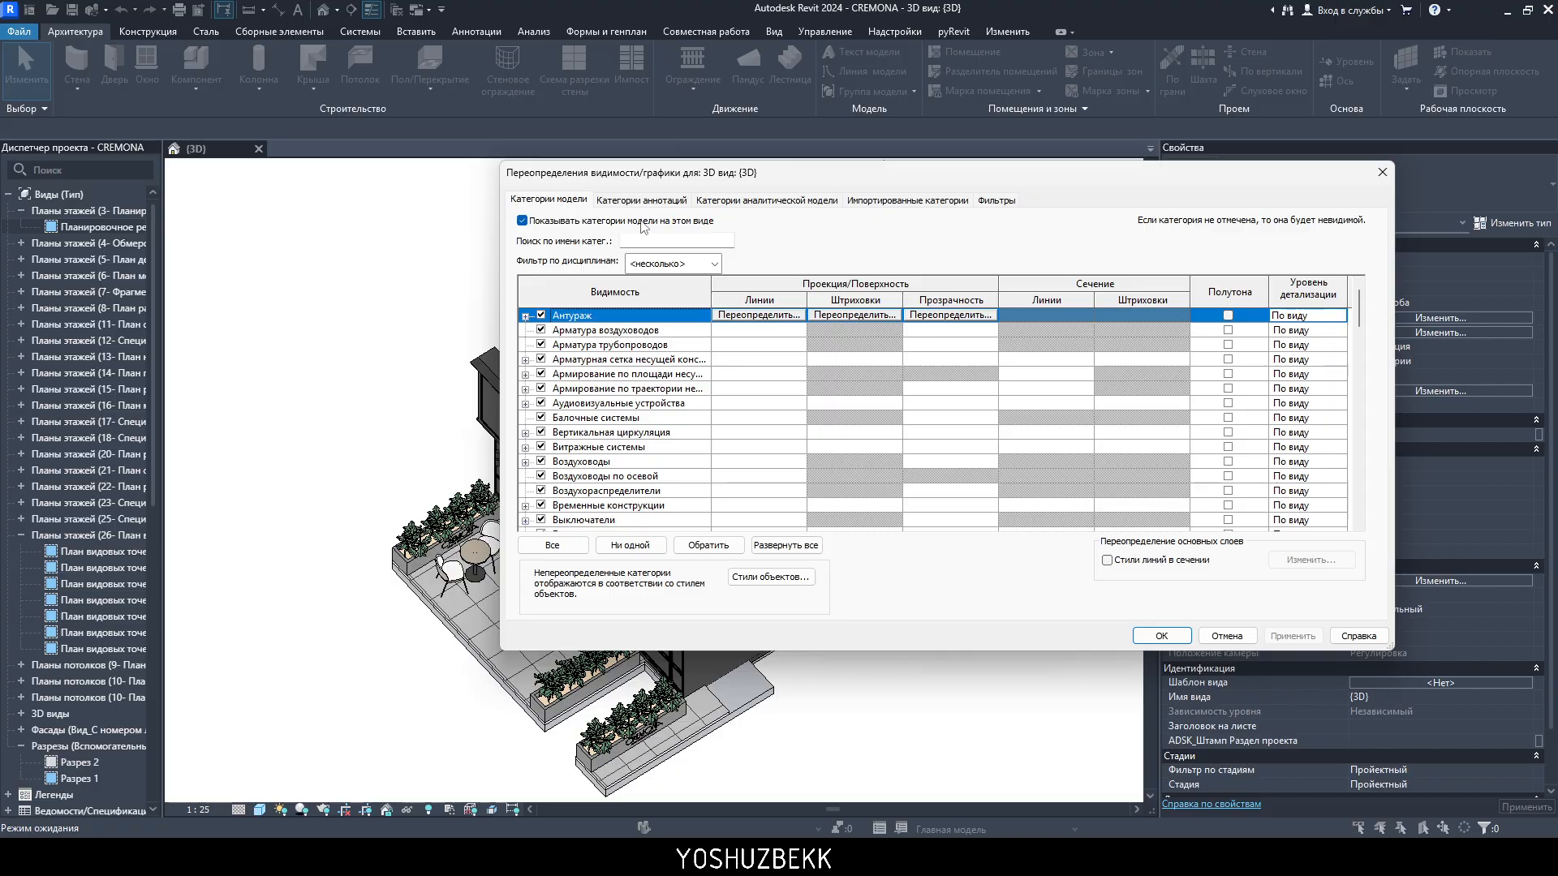
pyautogui.click(617, 203)
pyautogui.click(573, 203)
pyautogui.click(610, 202)
pyautogui.click(746, 204)
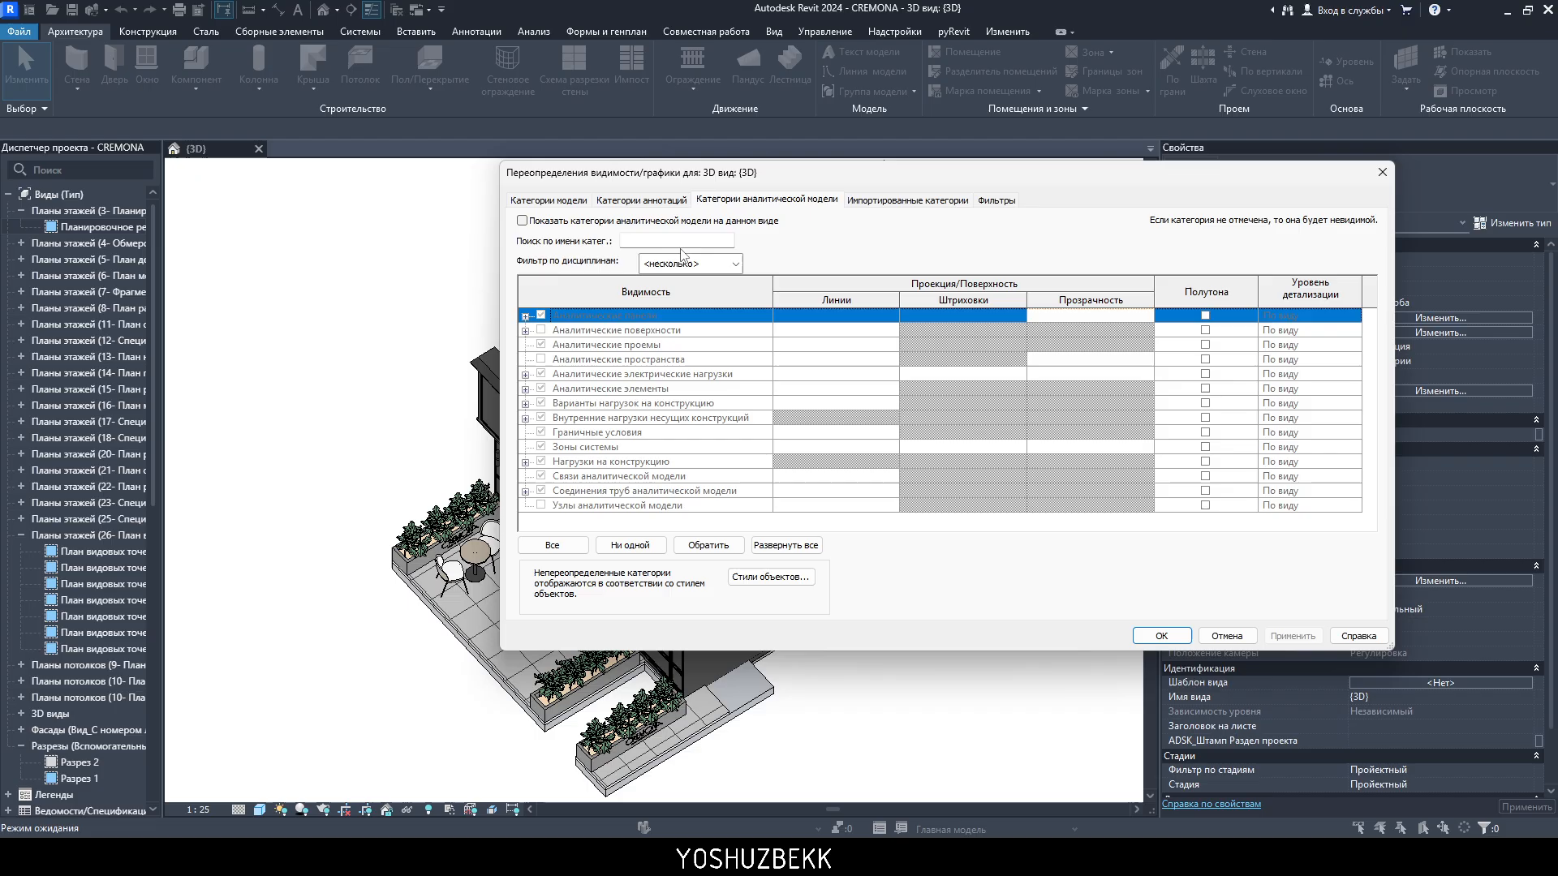
pyautogui.click(876, 204)
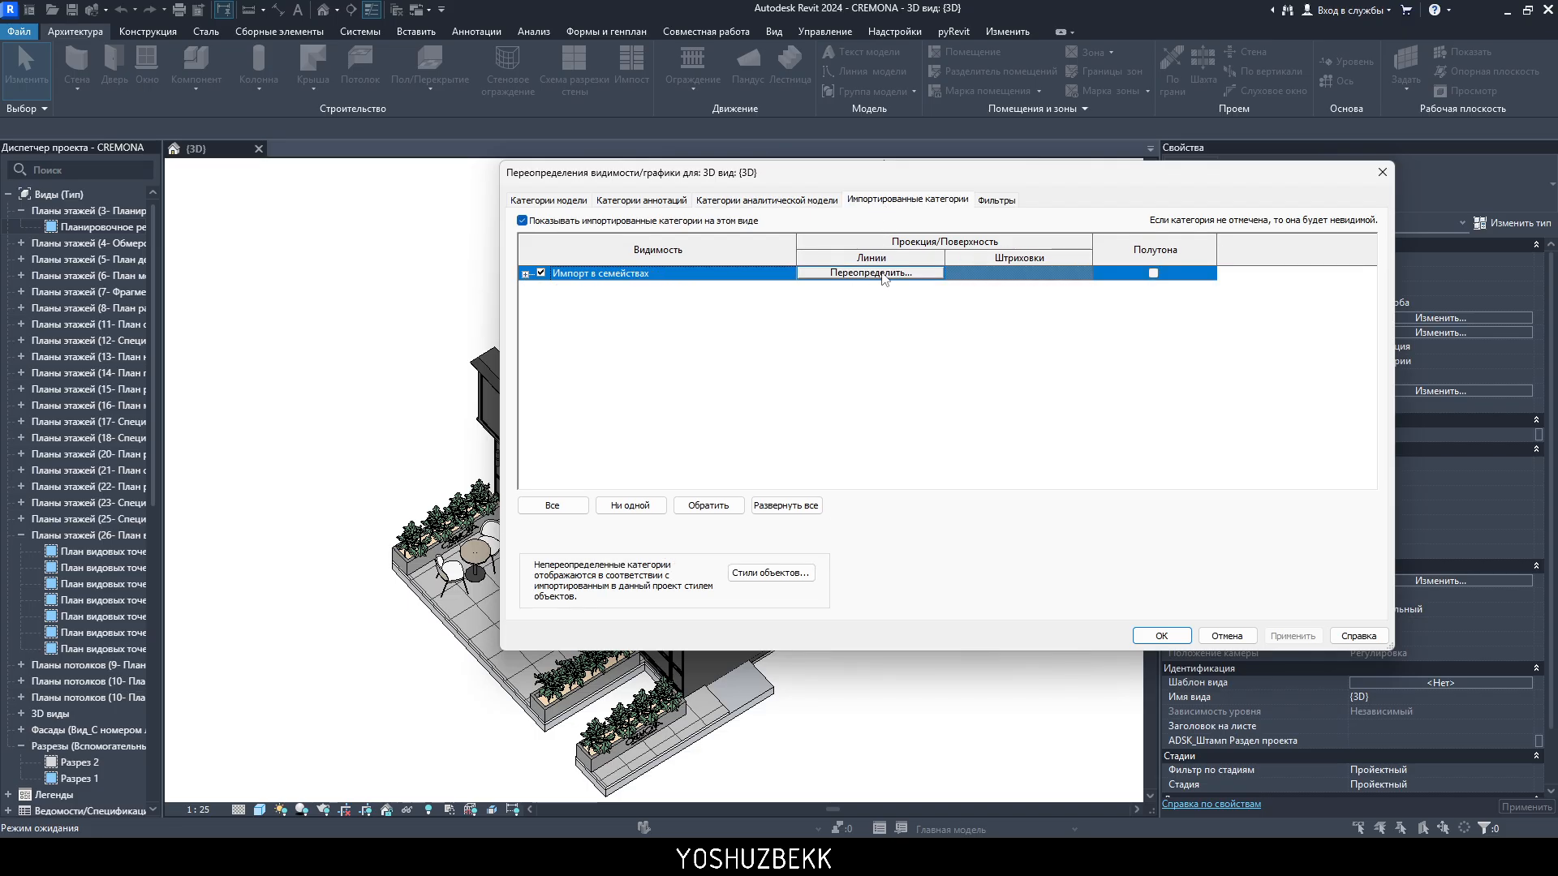
pyautogui.click(986, 204)
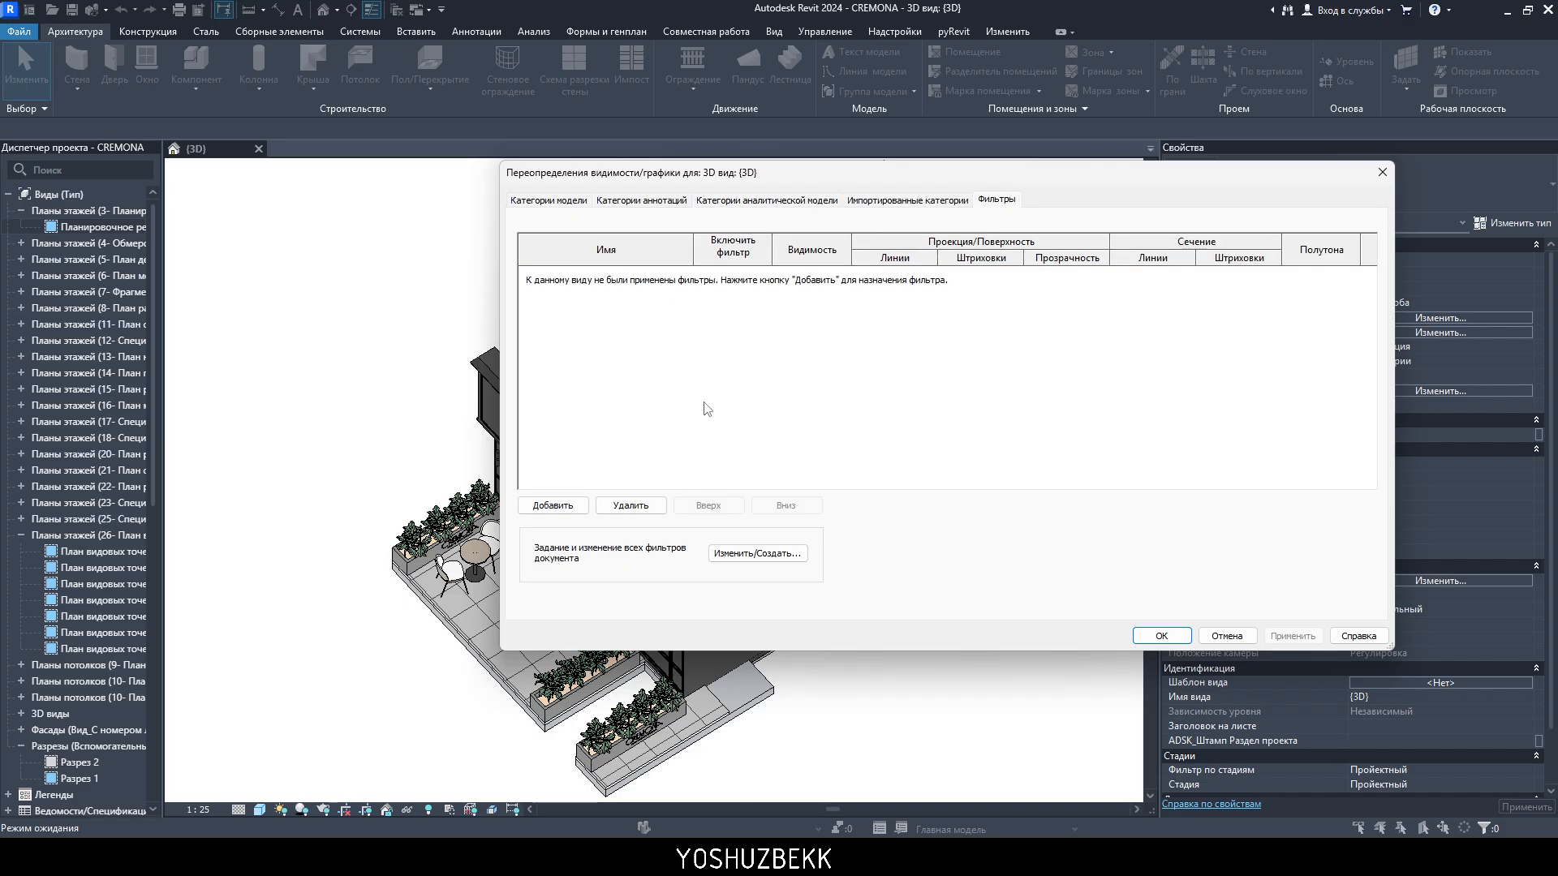
pyautogui.click(549, 200)
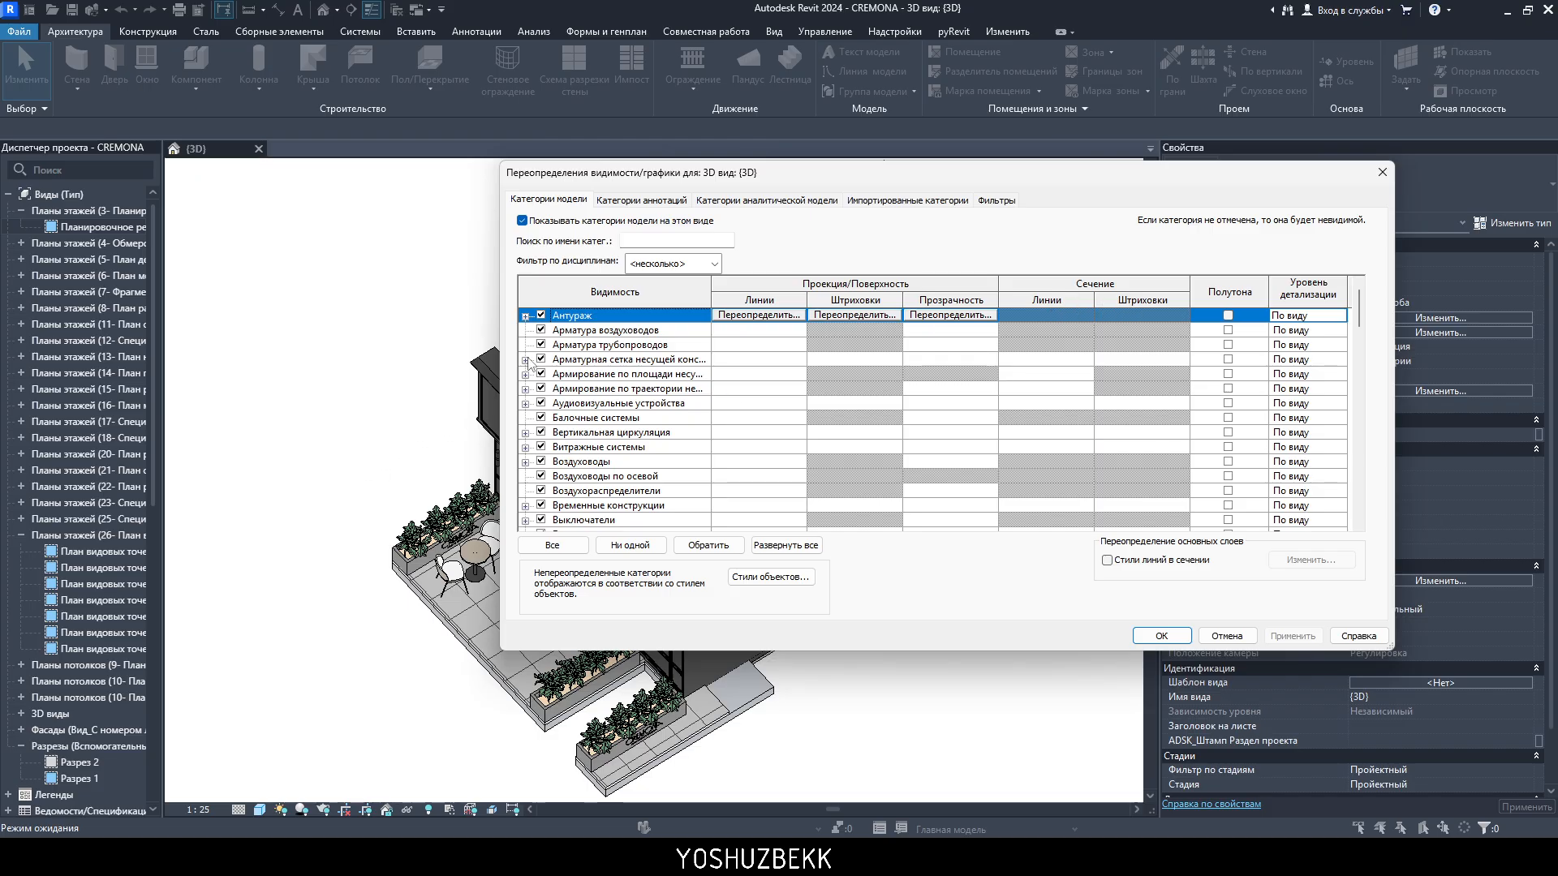
pyautogui.press('Escape')
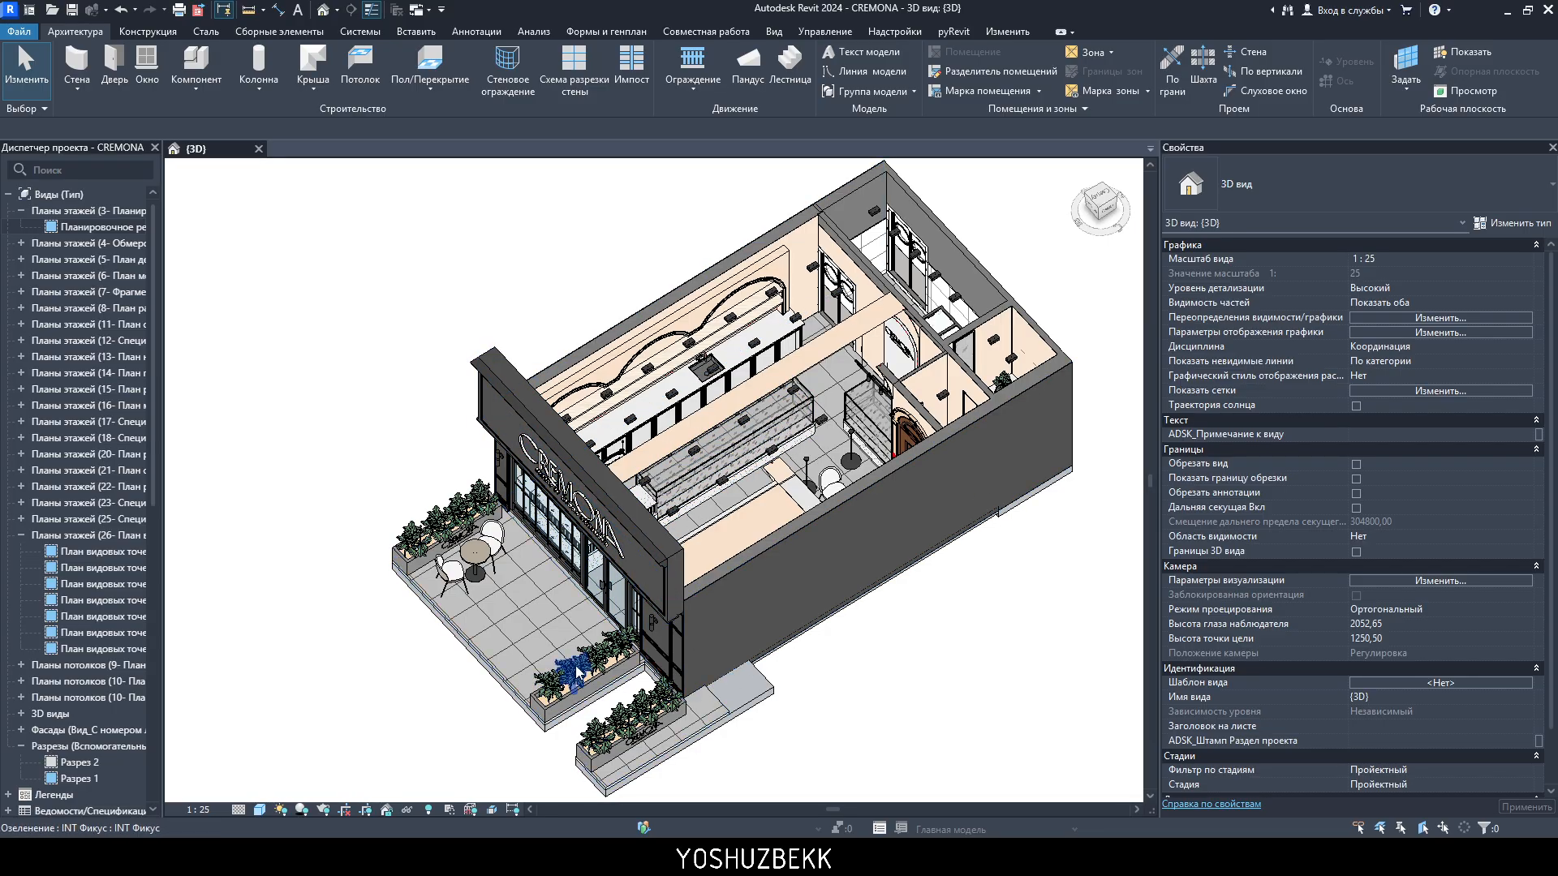
# - Check the categories of the terrace floor, the long outer wall, the interior floor and the display counter in the 3D model
pyautogui.click(559, 634)
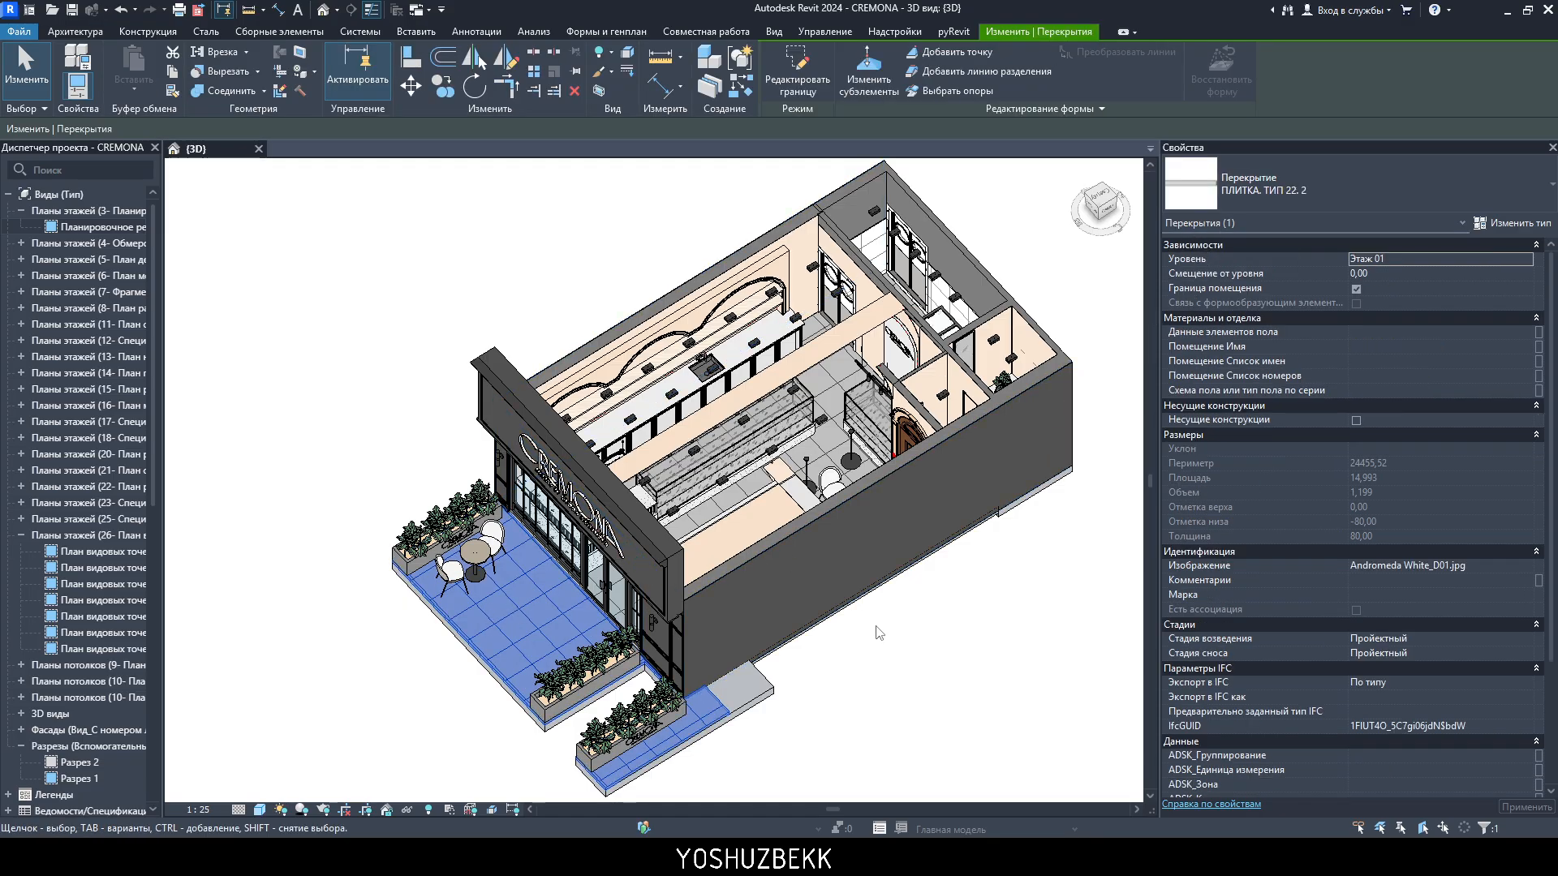
pyautogui.click(823, 552)
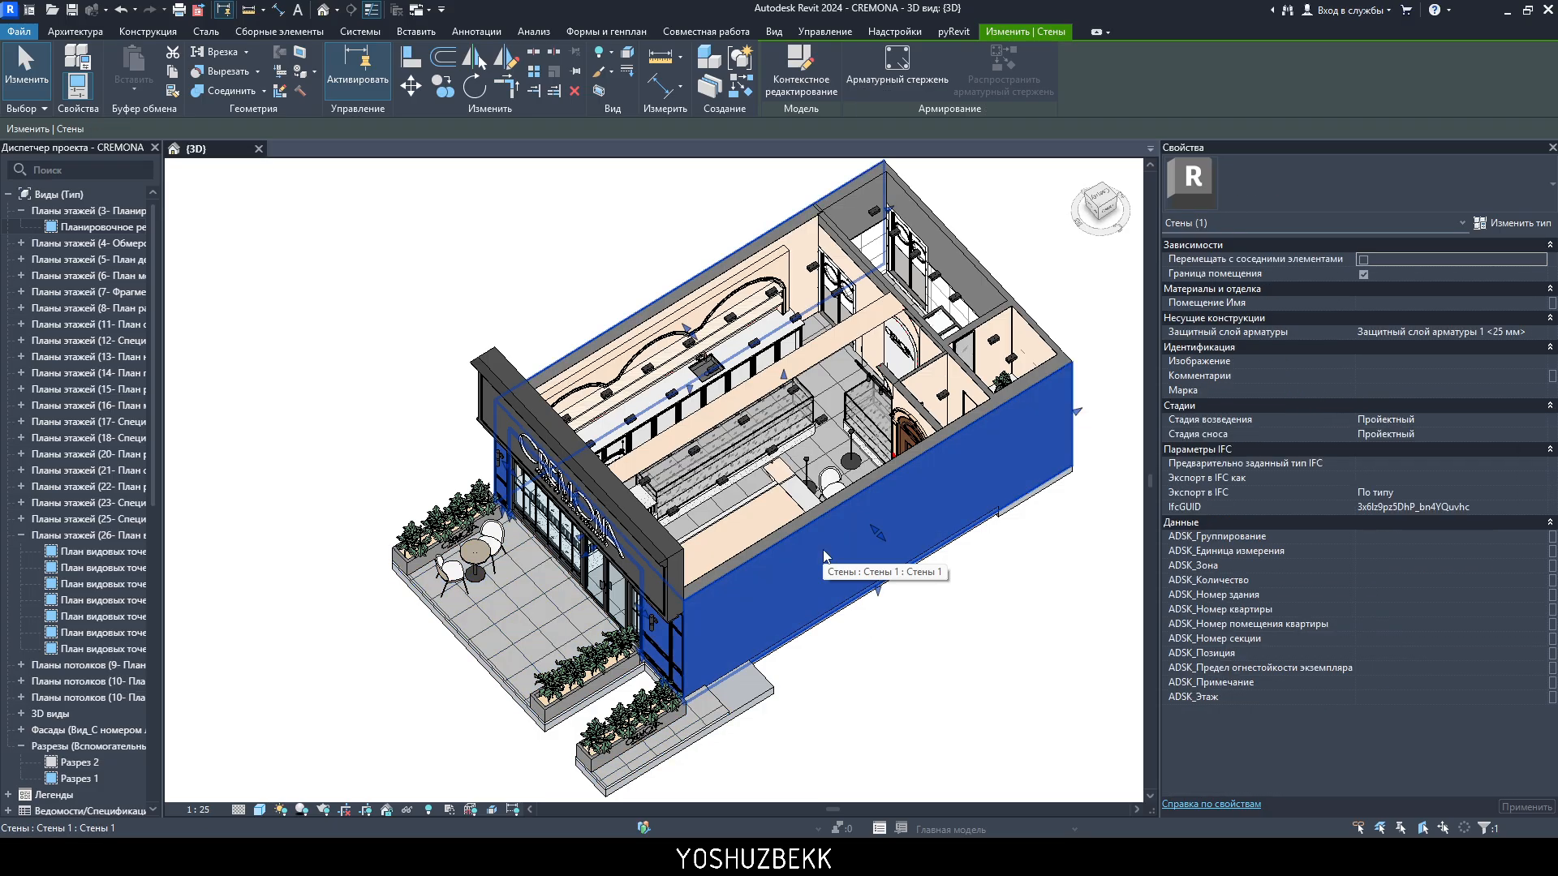
pyautogui.click(844, 399)
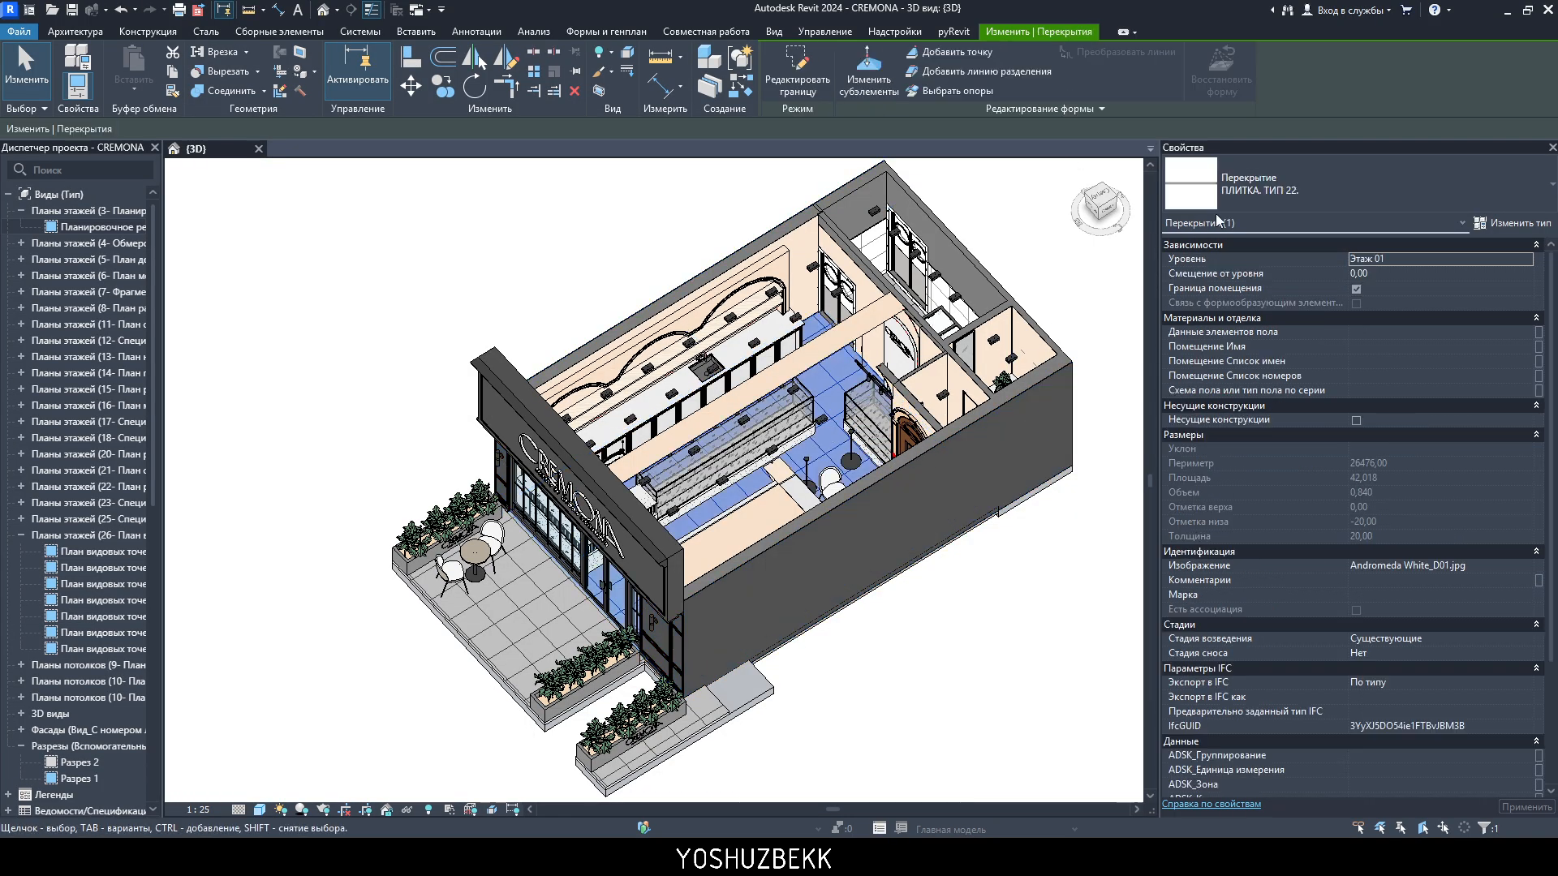
pyautogui.scroll(4, 741, 450)
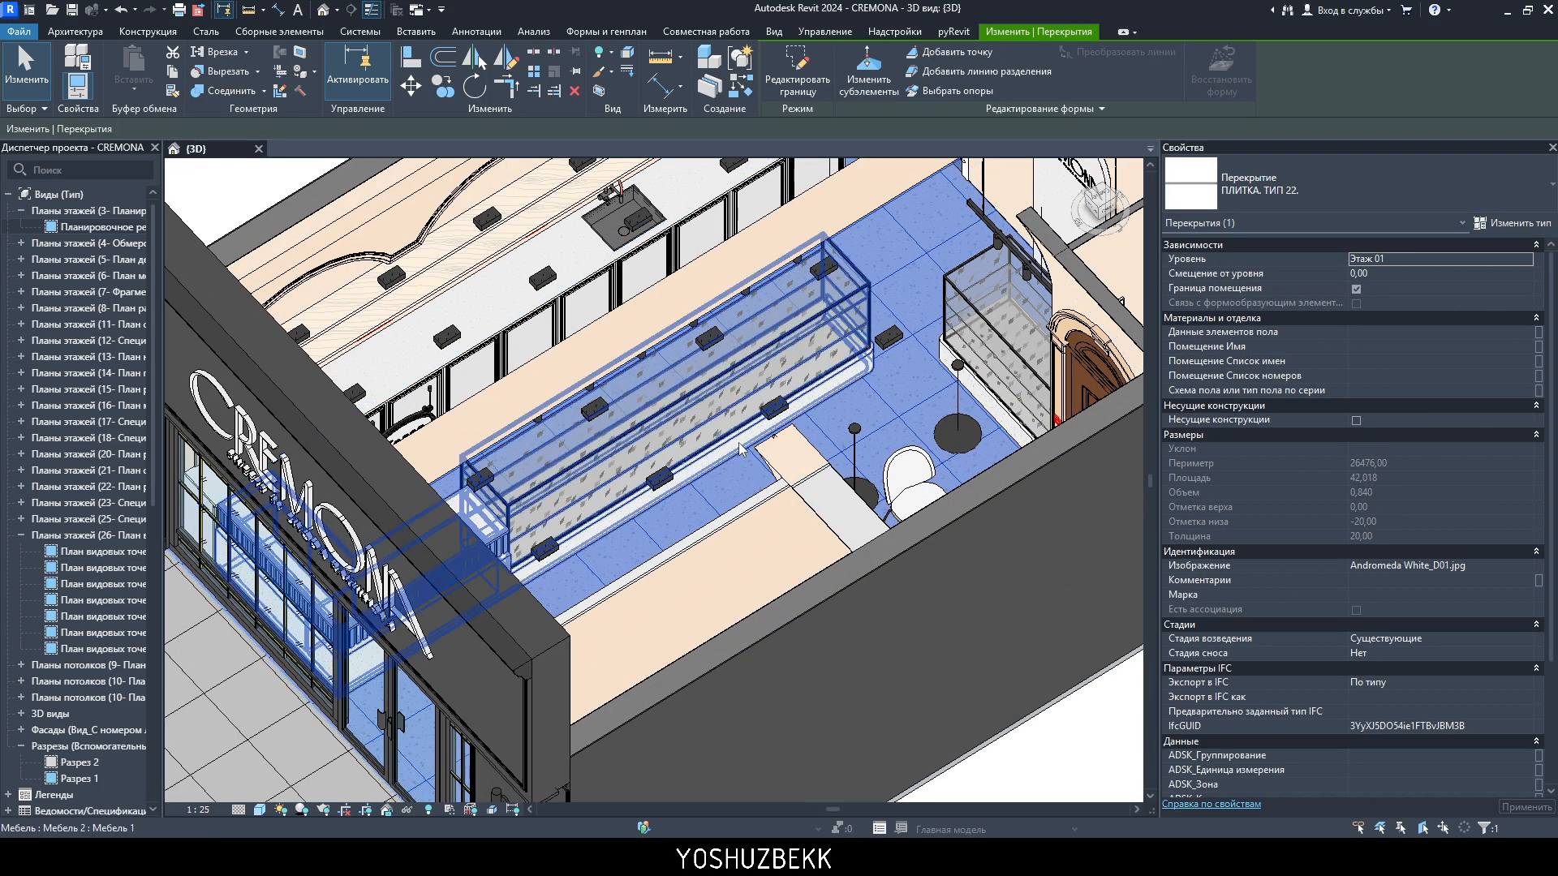
pyautogui.click(740, 449)
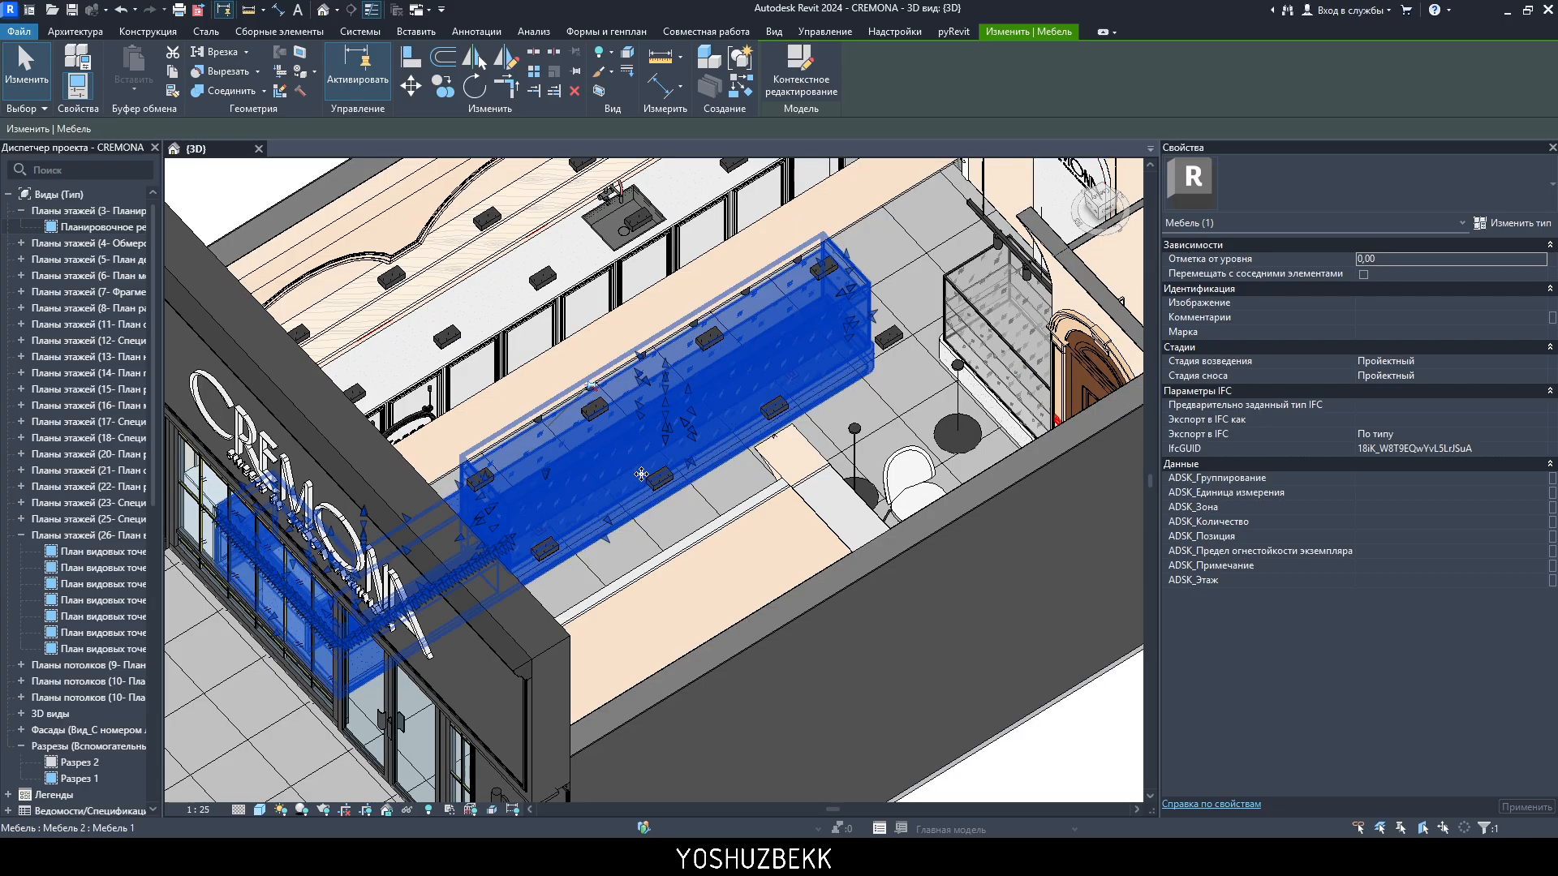
pyautogui.scroll(-8, 641, 474)
pyautogui.press('Escape')
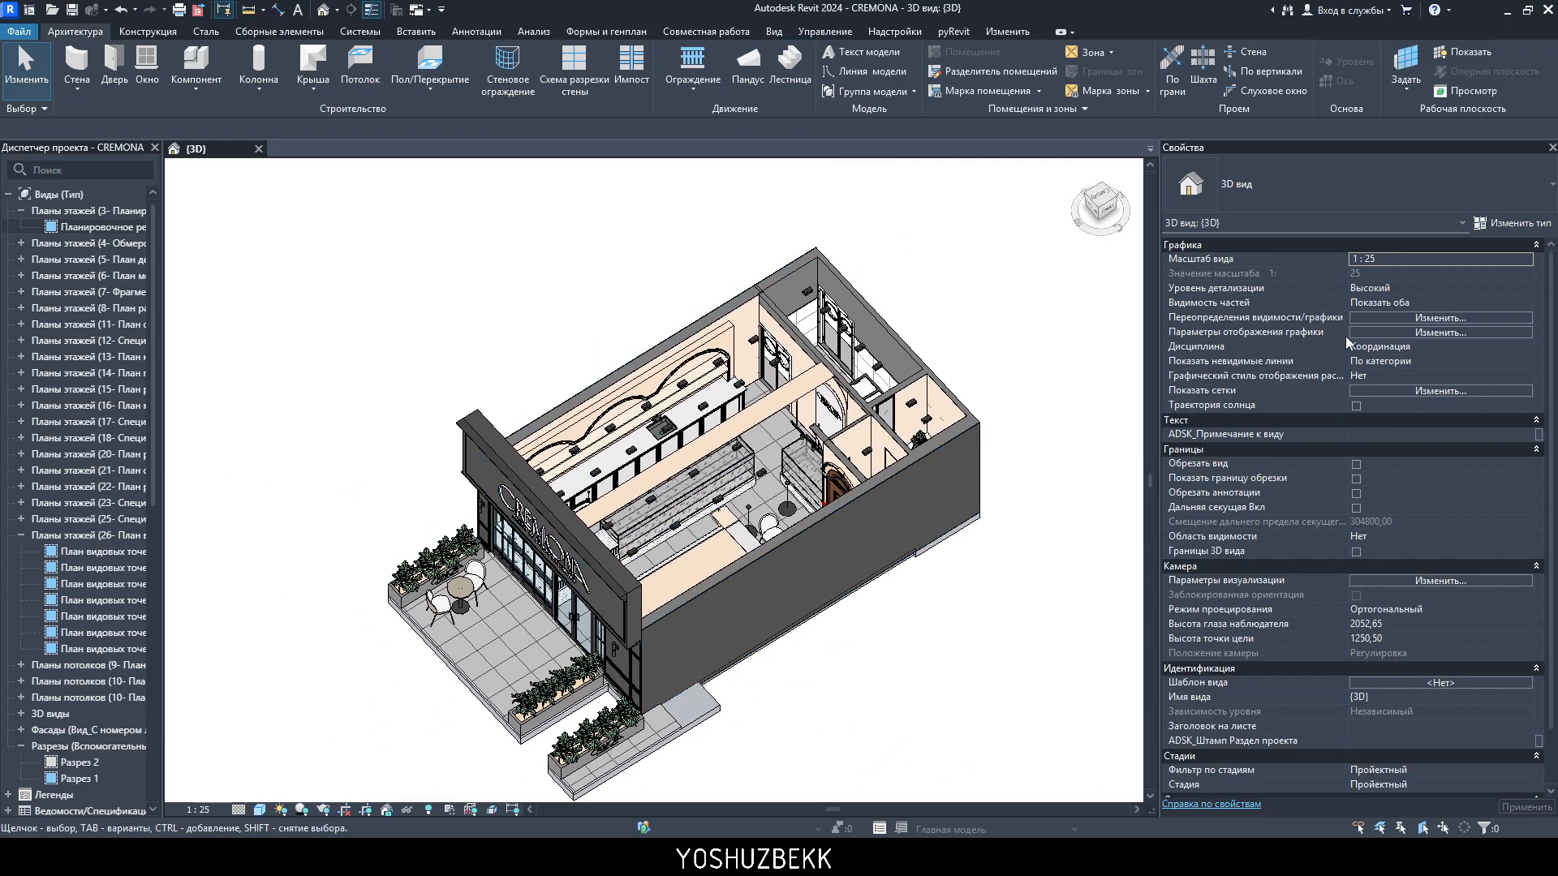
# - Examine the full list of model categories in the {3D} view's visibility/graphics overrides
pyautogui.click(1359, 319)
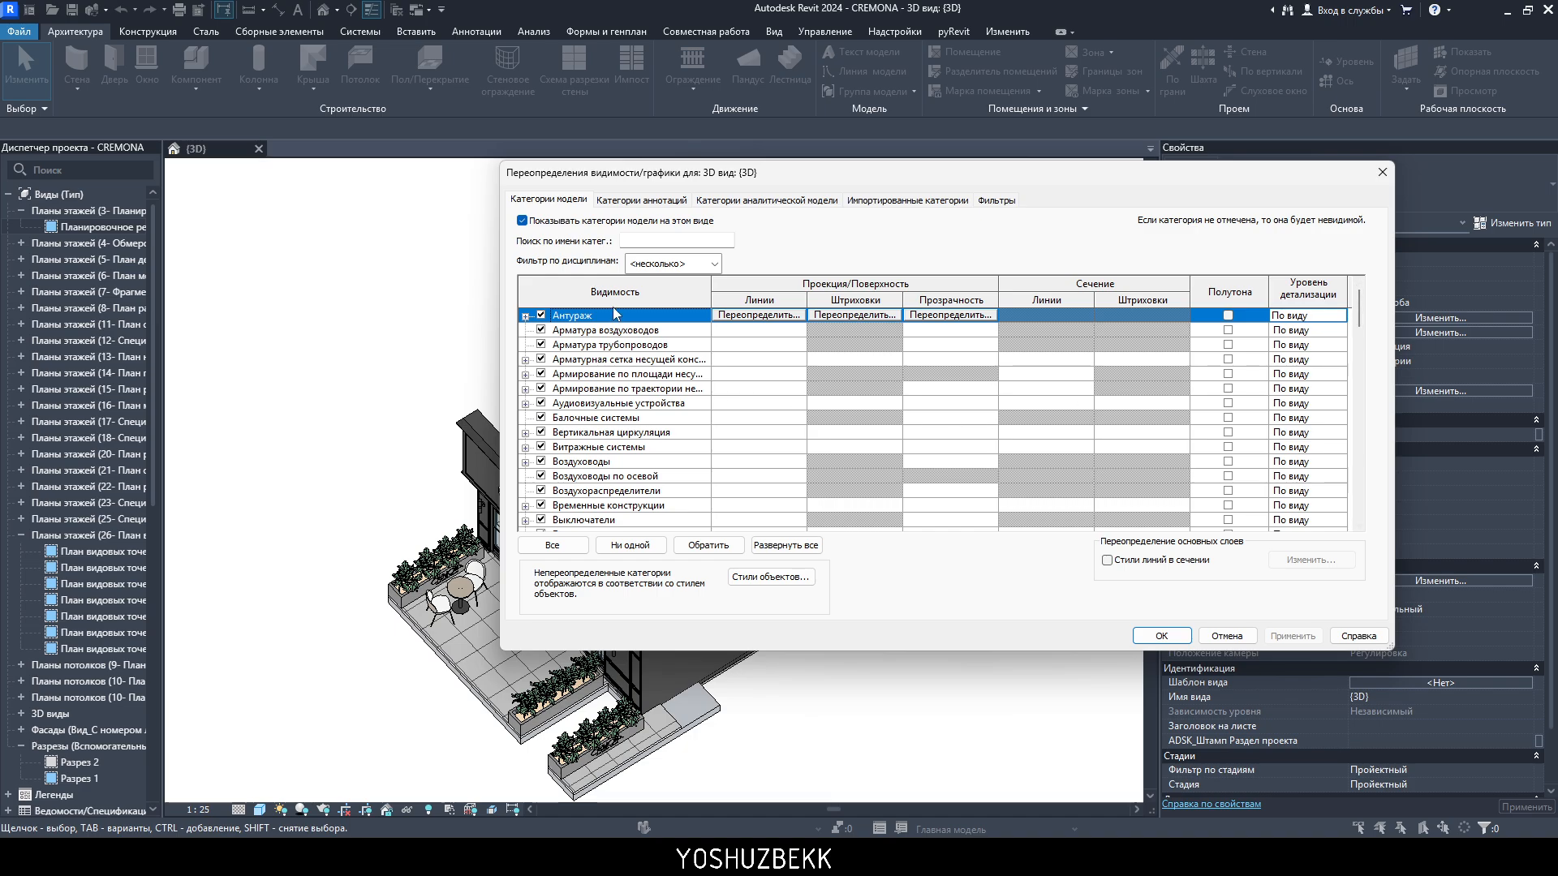
pyautogui.scroll(-2, 614, 400)
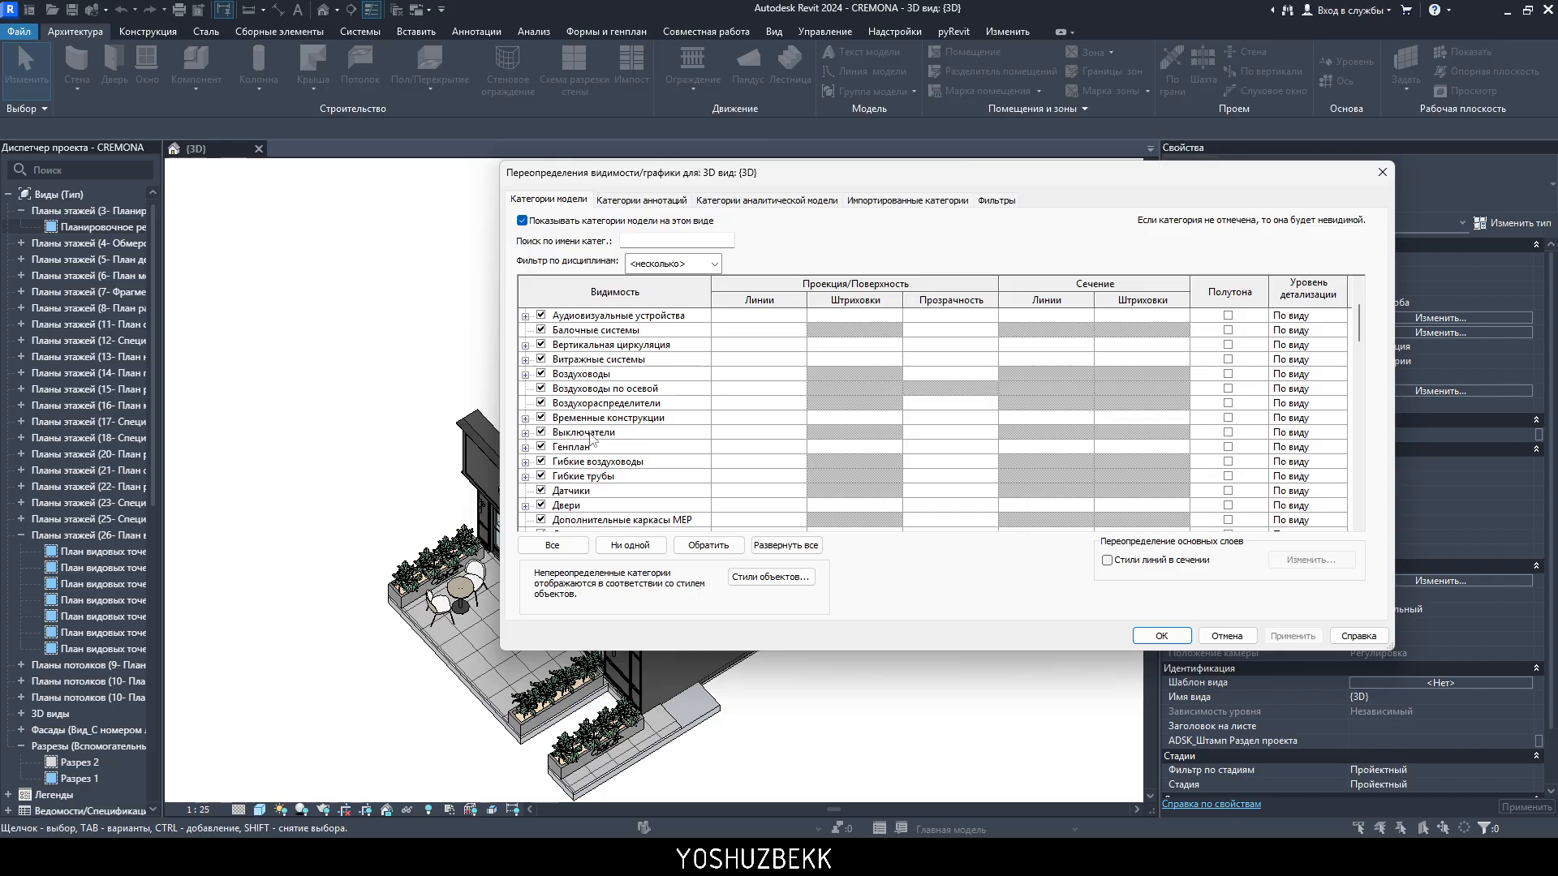
pyautogui.scroll(-5, 617, 410)
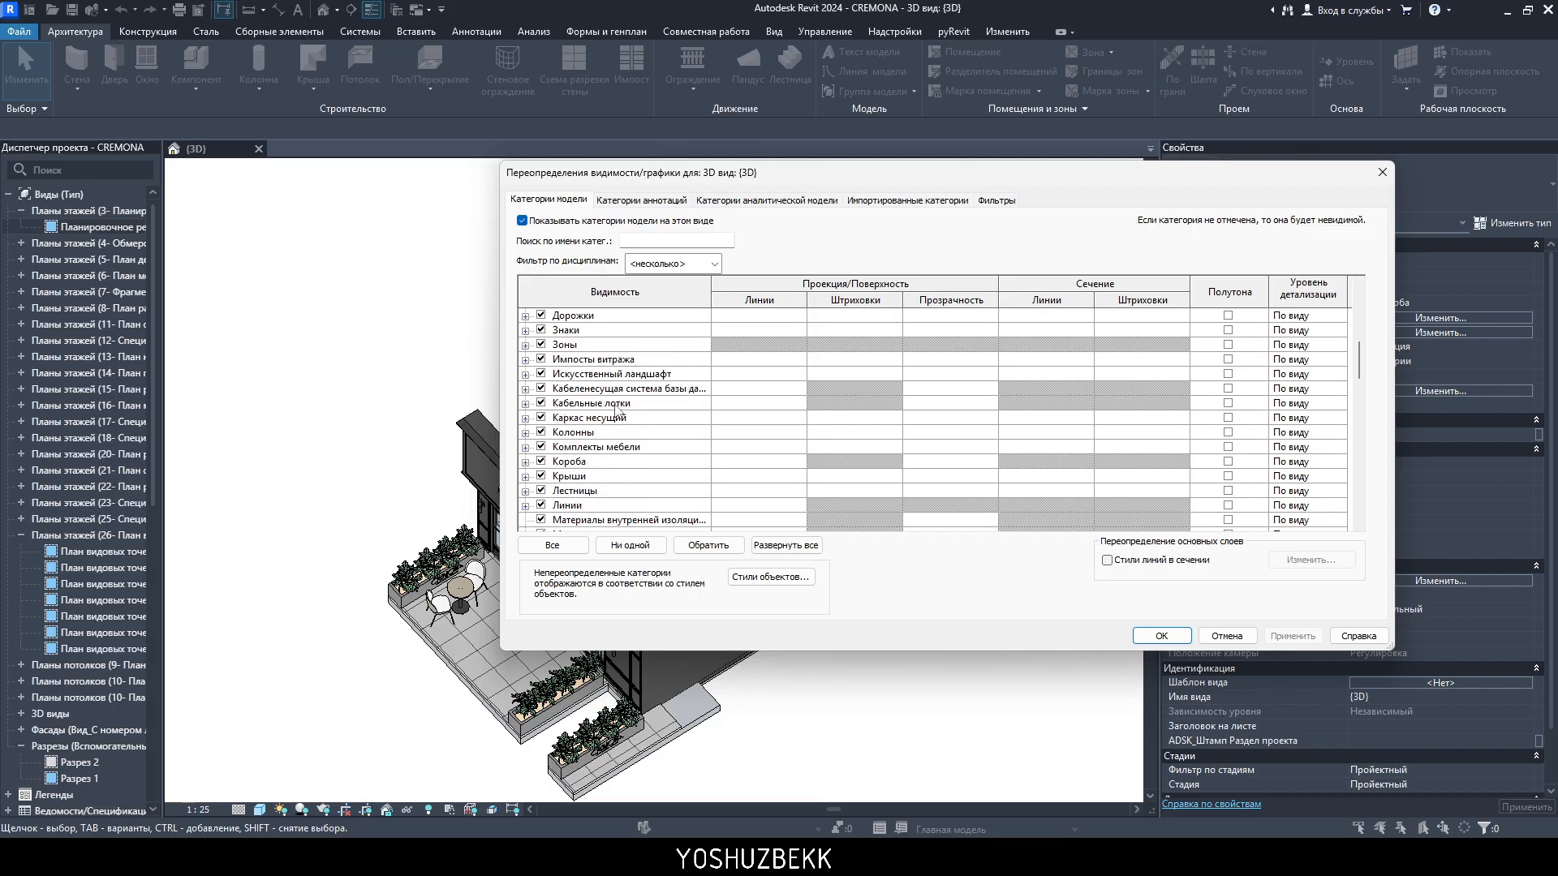
pyautogui.scroll(-4, 616, 410)
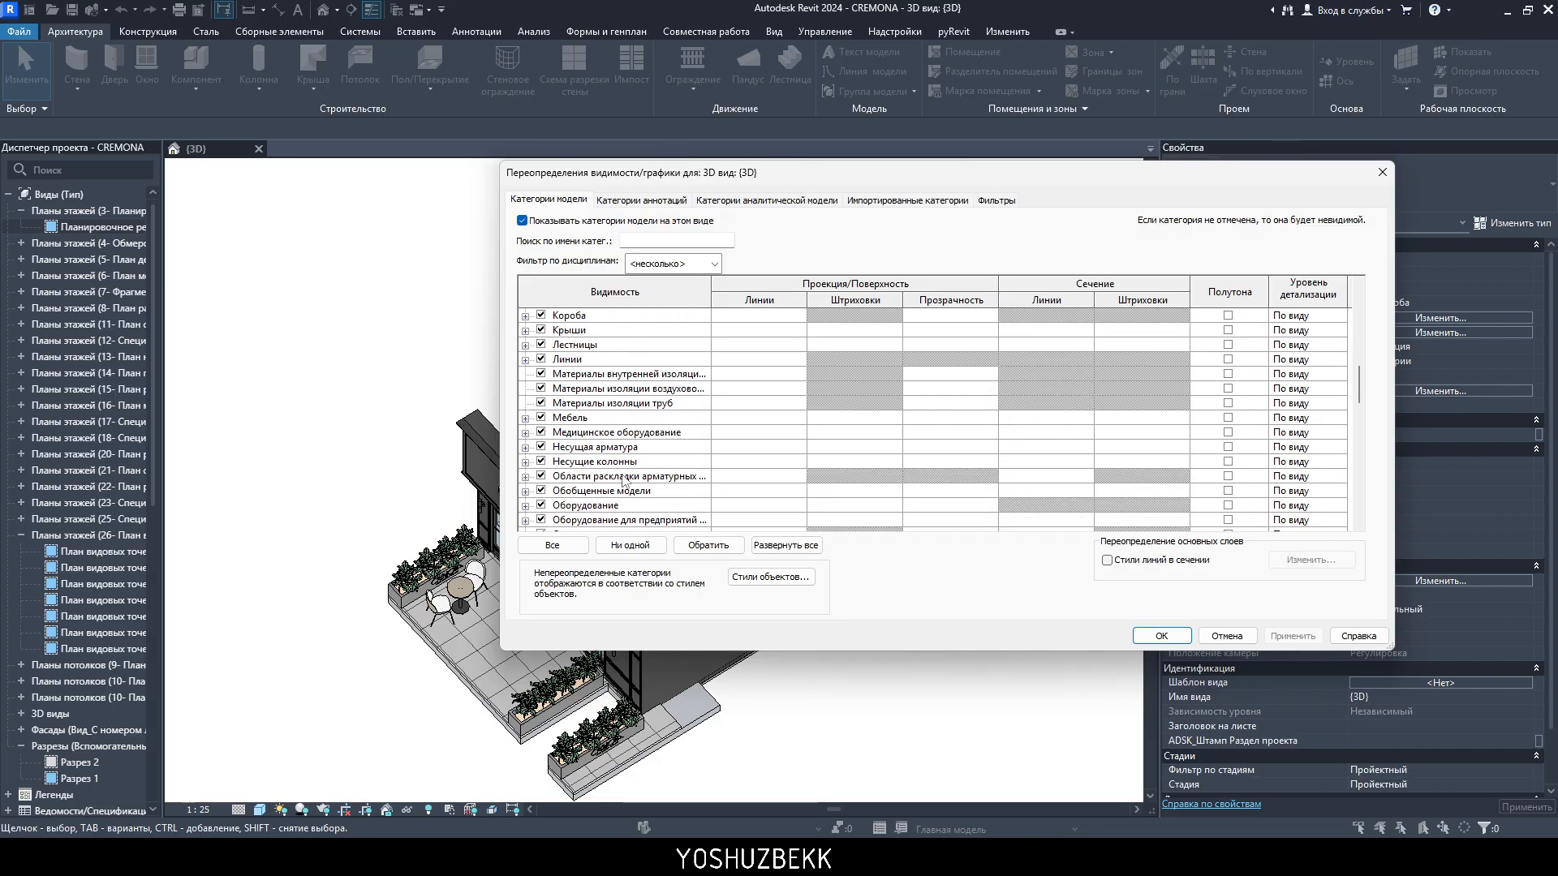
pyautogui.scroll(-1, 624, 481)
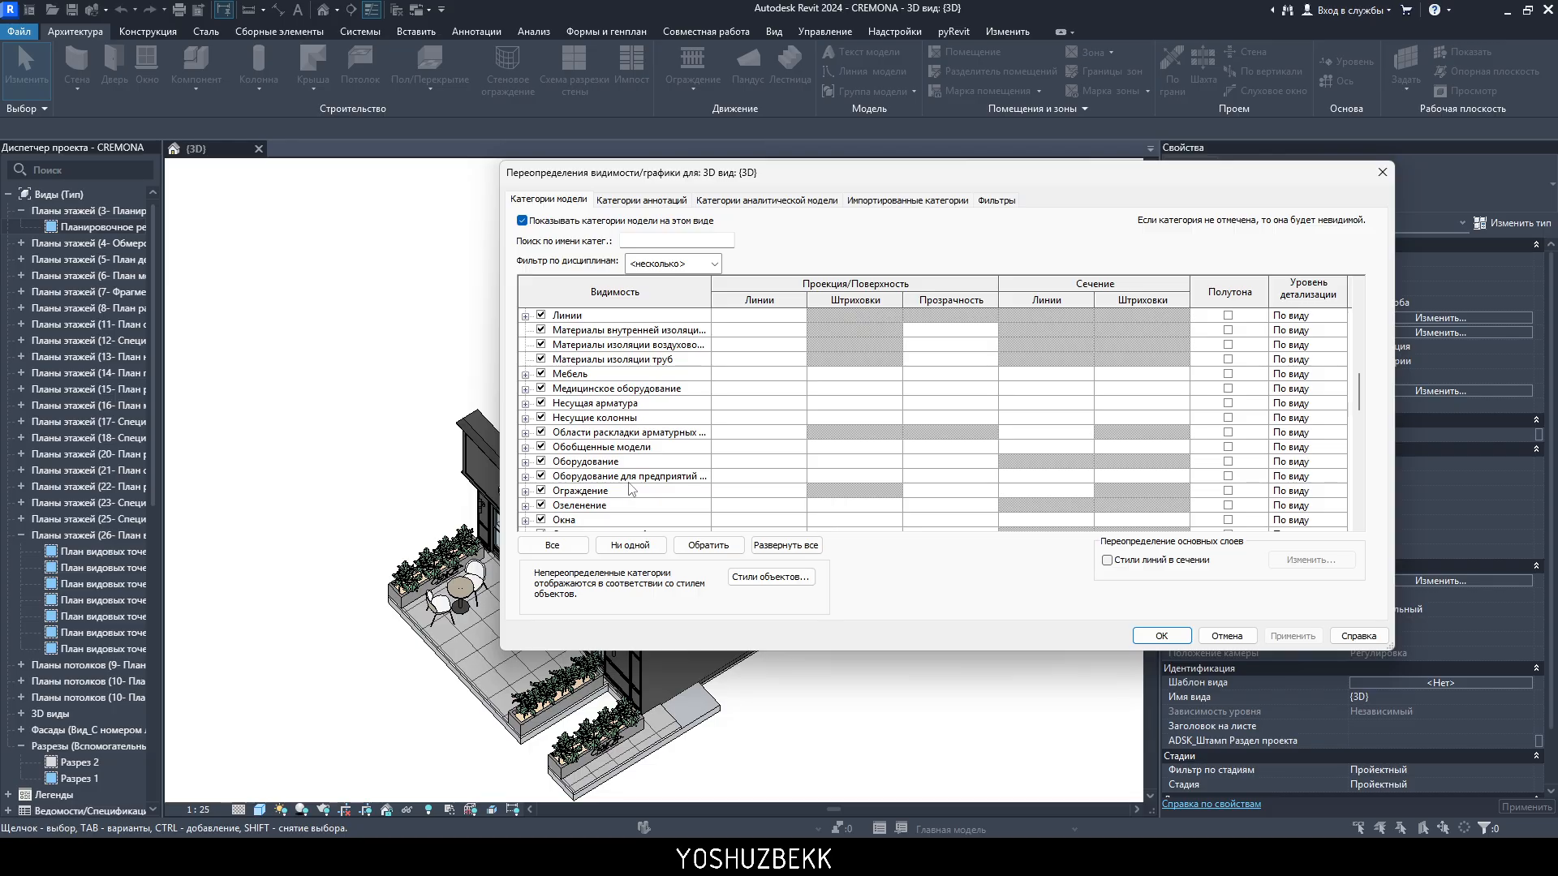
pyautogui.scroll(-2, 628, 489)
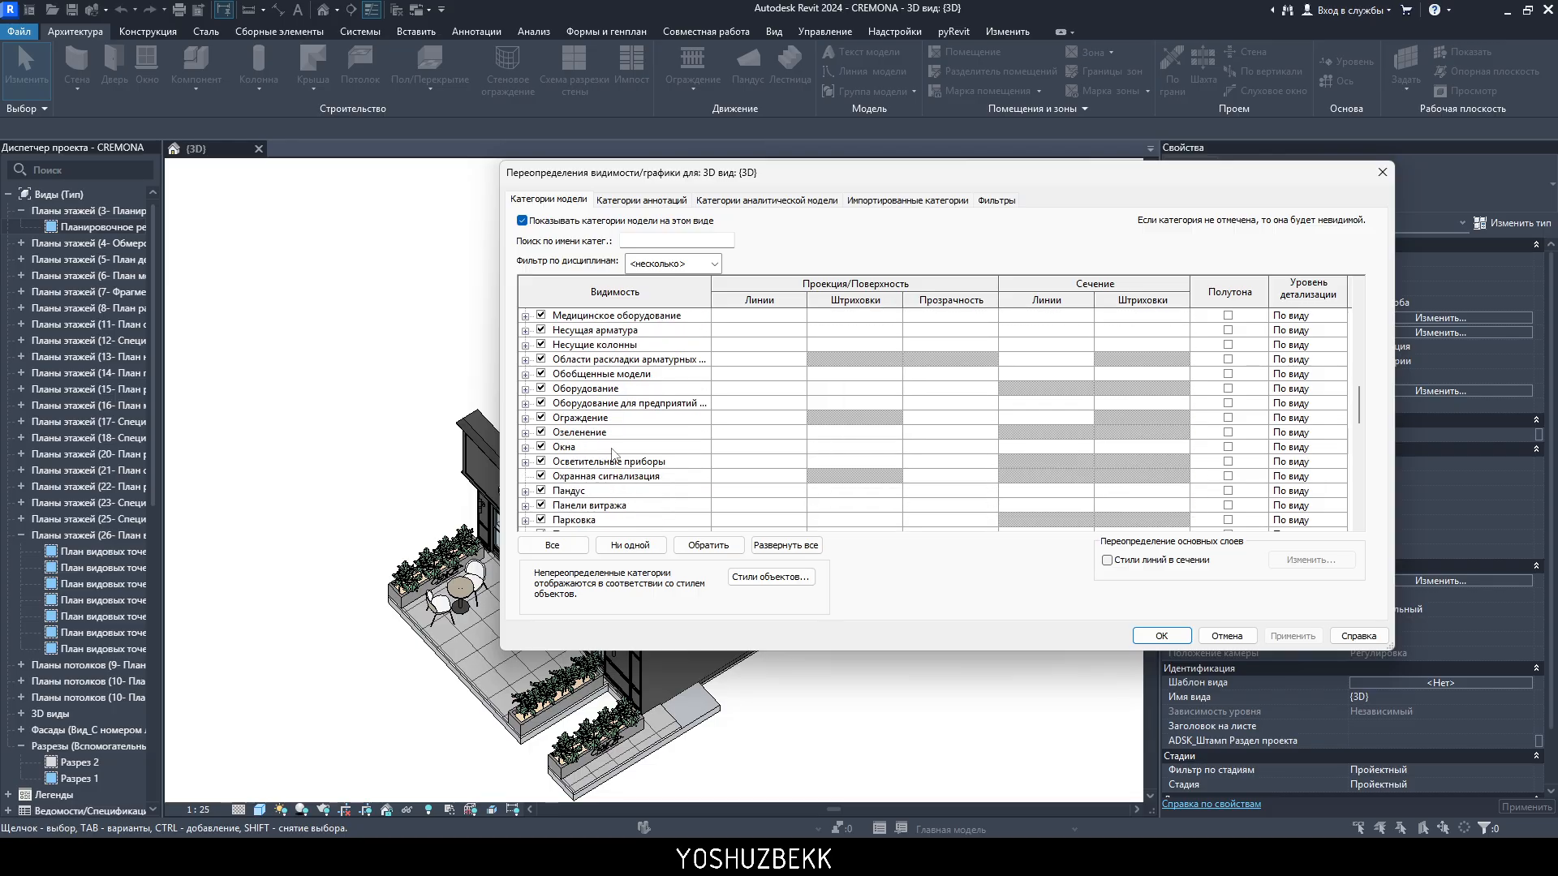
pyautogui.scroll(-12, 613, 454)
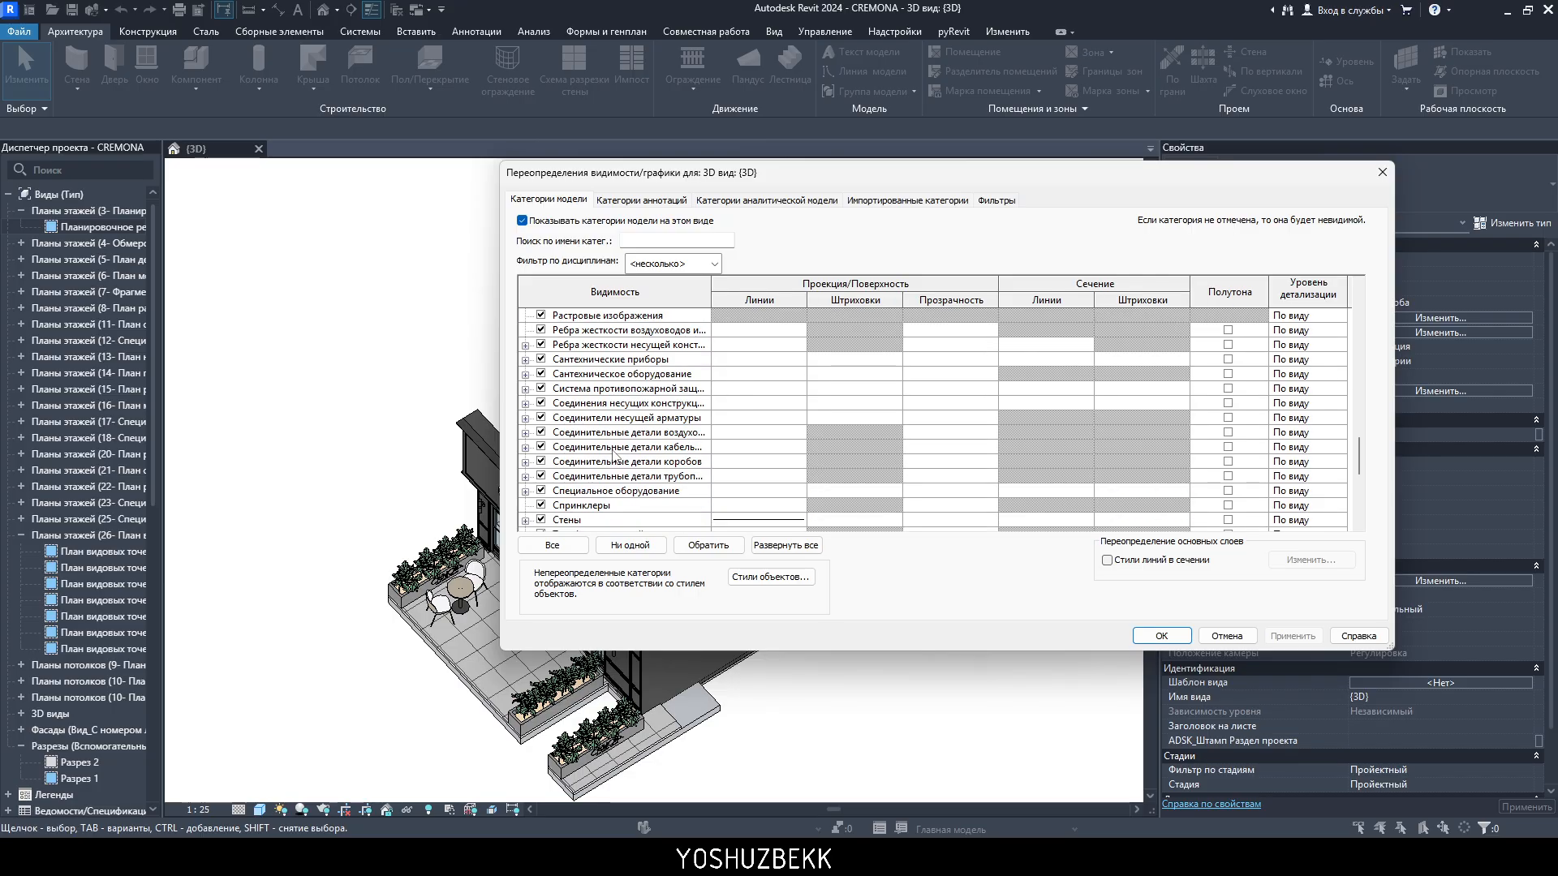
pyautogui.scroll(-4, 576, 421)
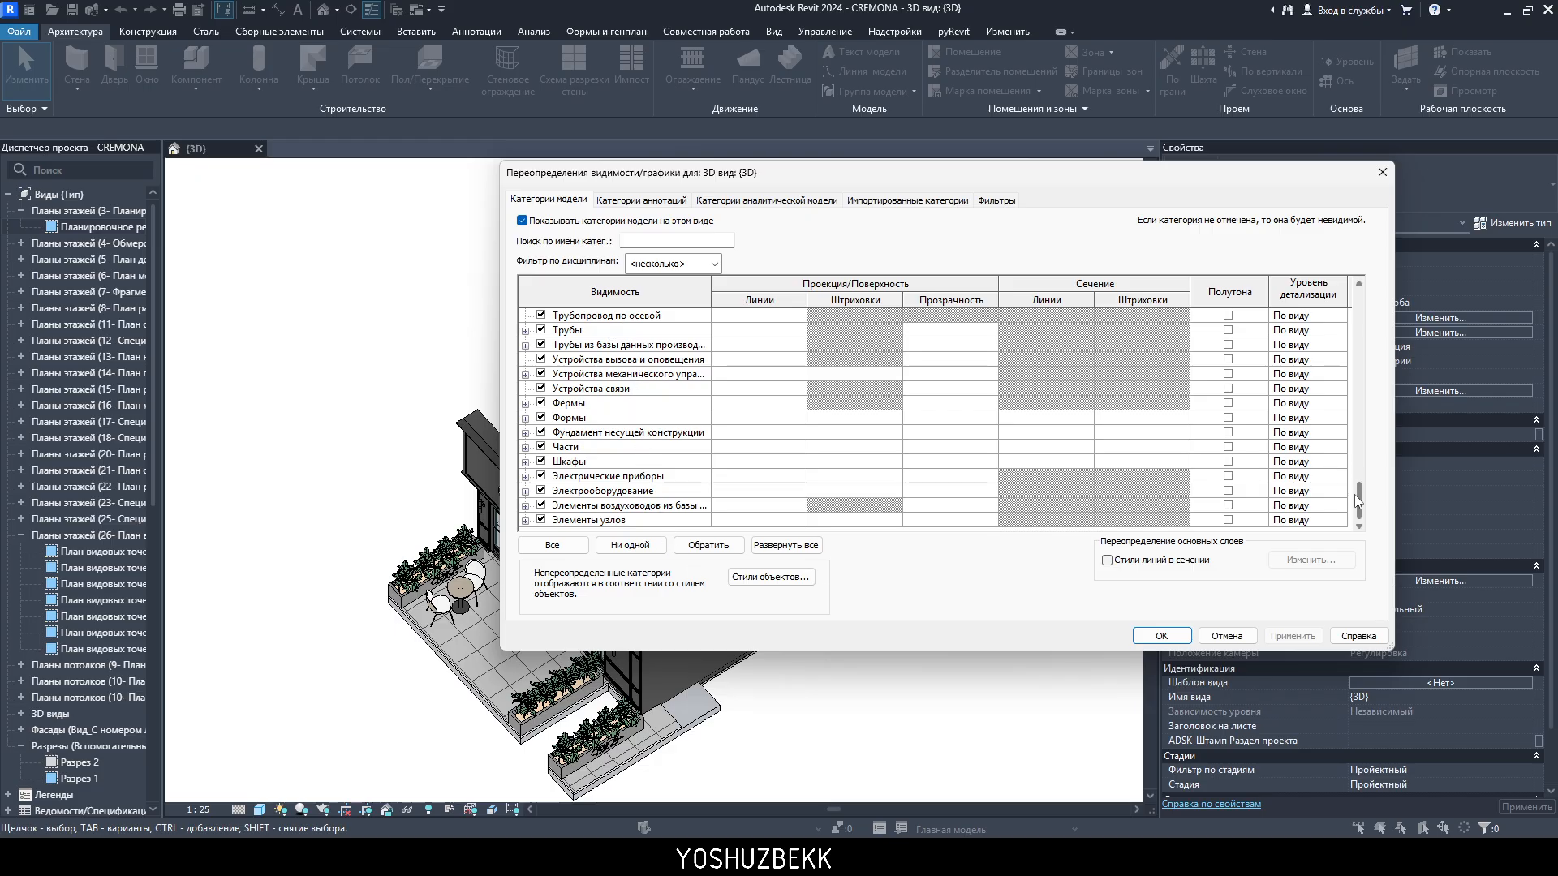
pyautogui.moveTo(1359, 501); pyautogui.dragTo(1381, 297)
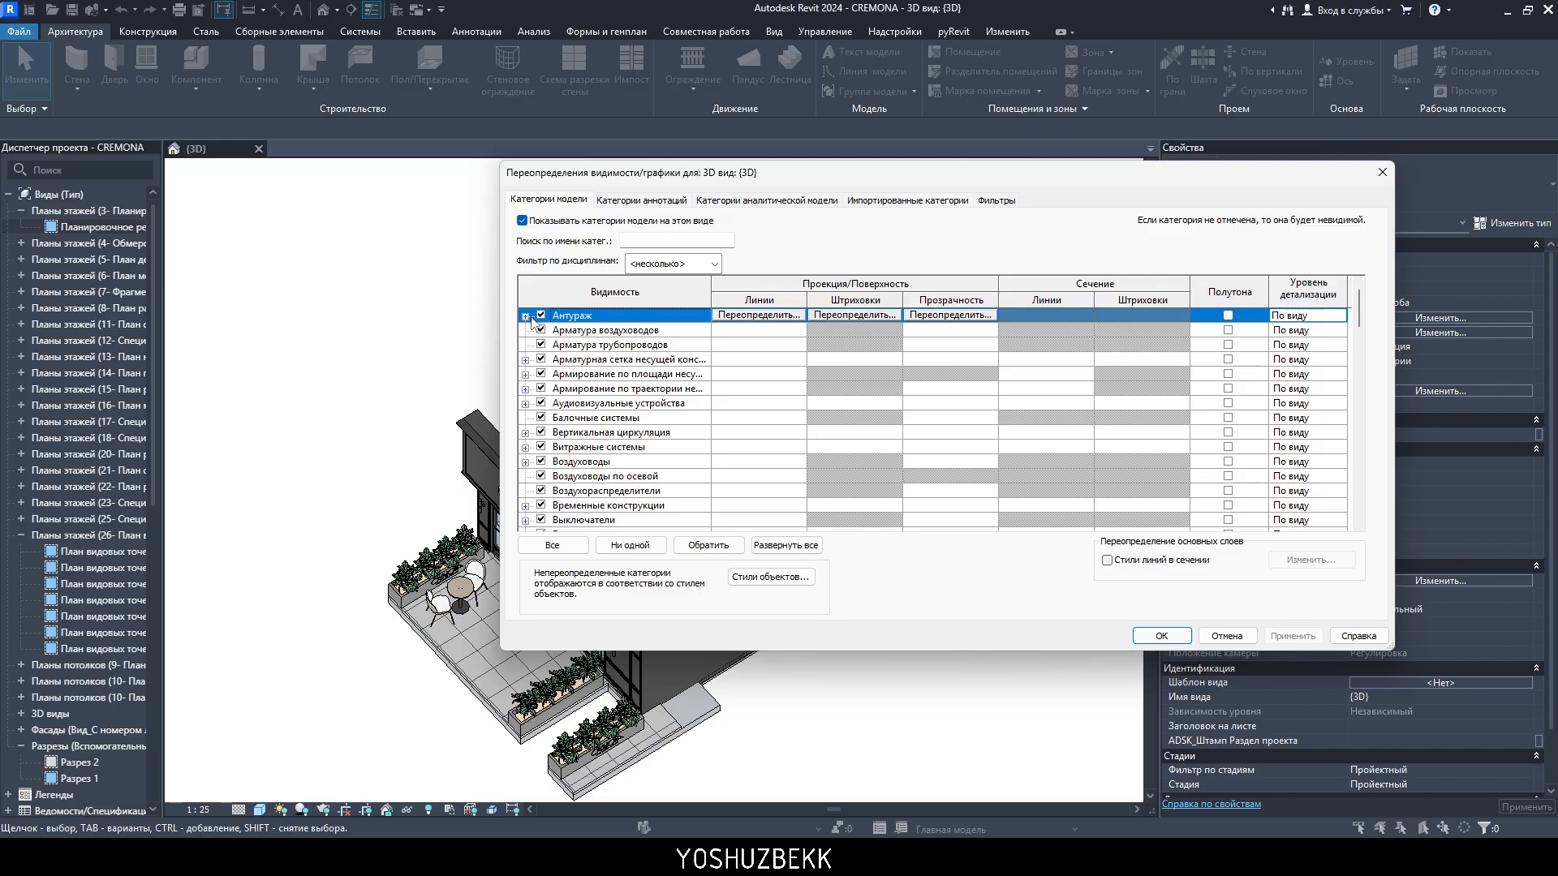
# - Check the subcategories of the Антураж category, then expand Мебель and enlarge the {3D} visibility/graphics overrides dialog
pyautogui.click(526, 316)
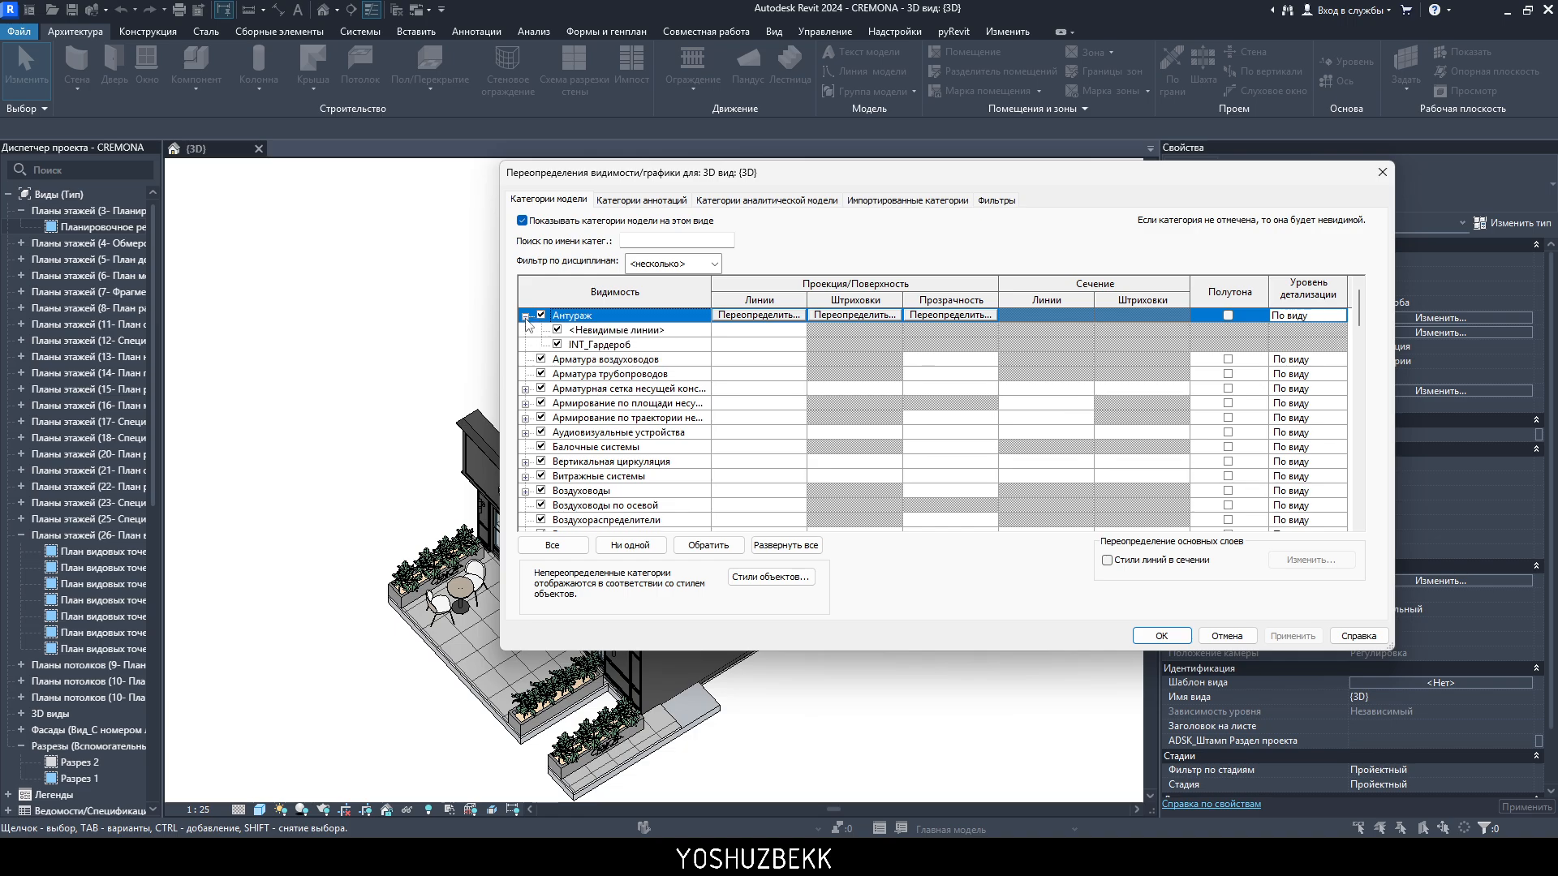
pyautogui.click(525, 317)
pyautogui.scroll(-9, 568, 418)
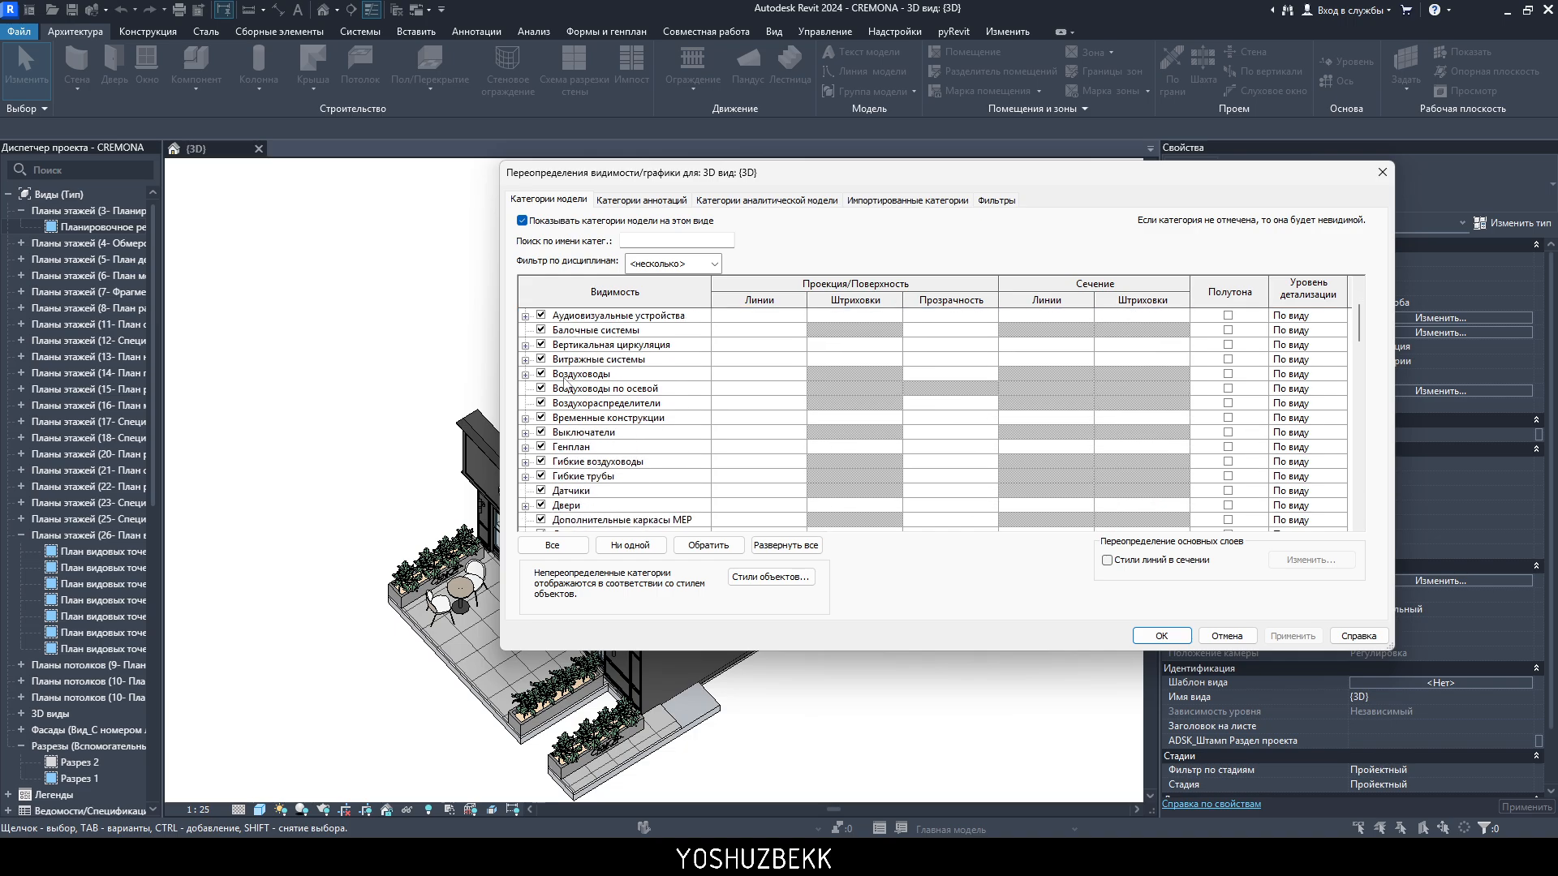
pyautogui.scroll(-3, 567, 418)
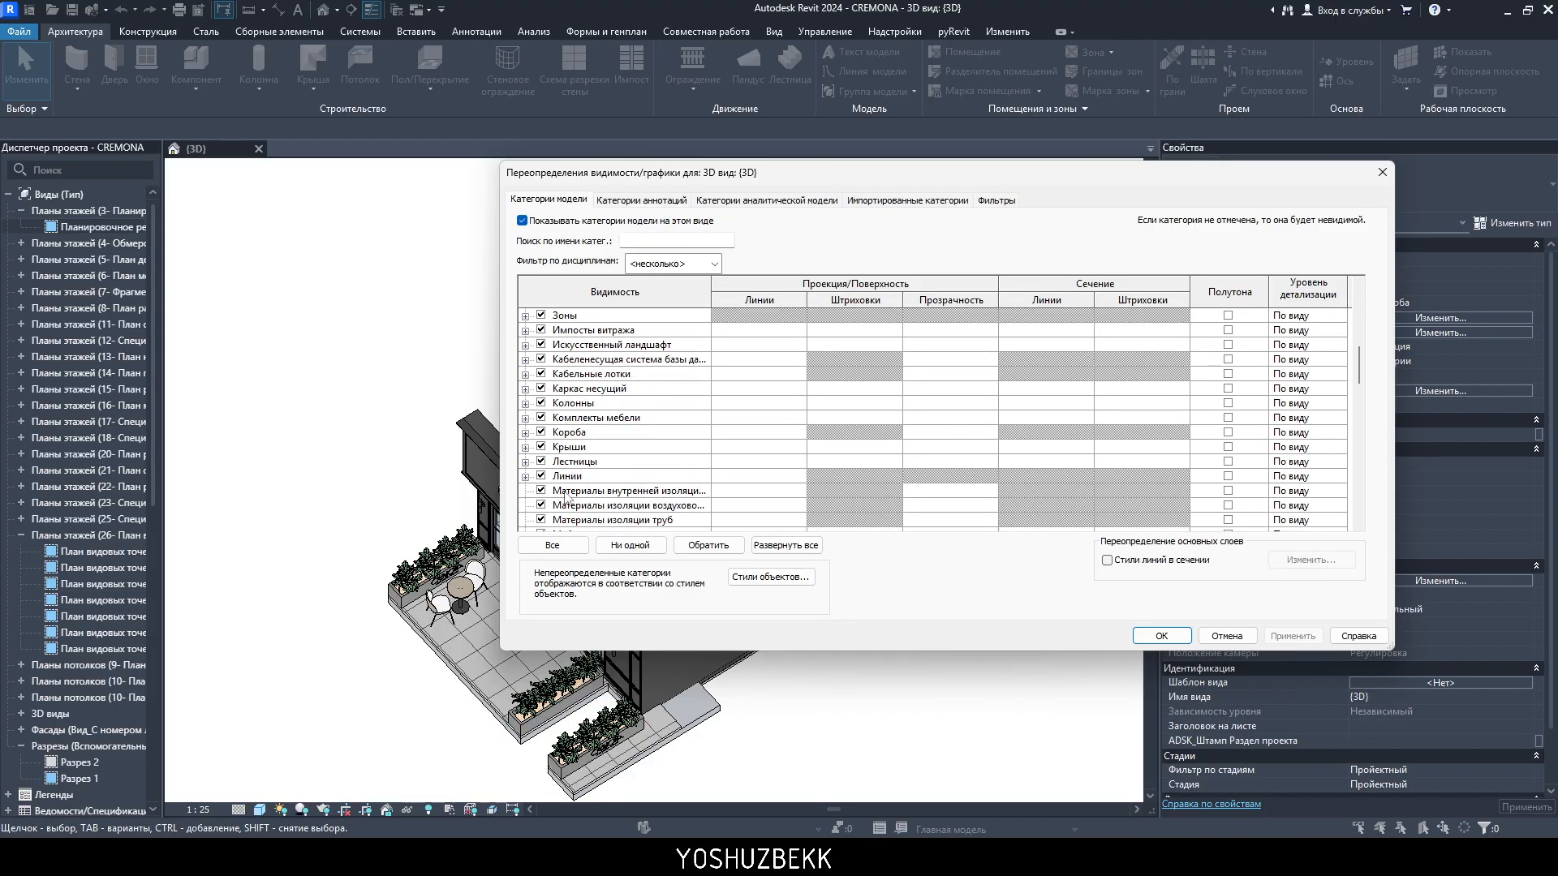
pyautogui.scroll(-2, 532, 495)
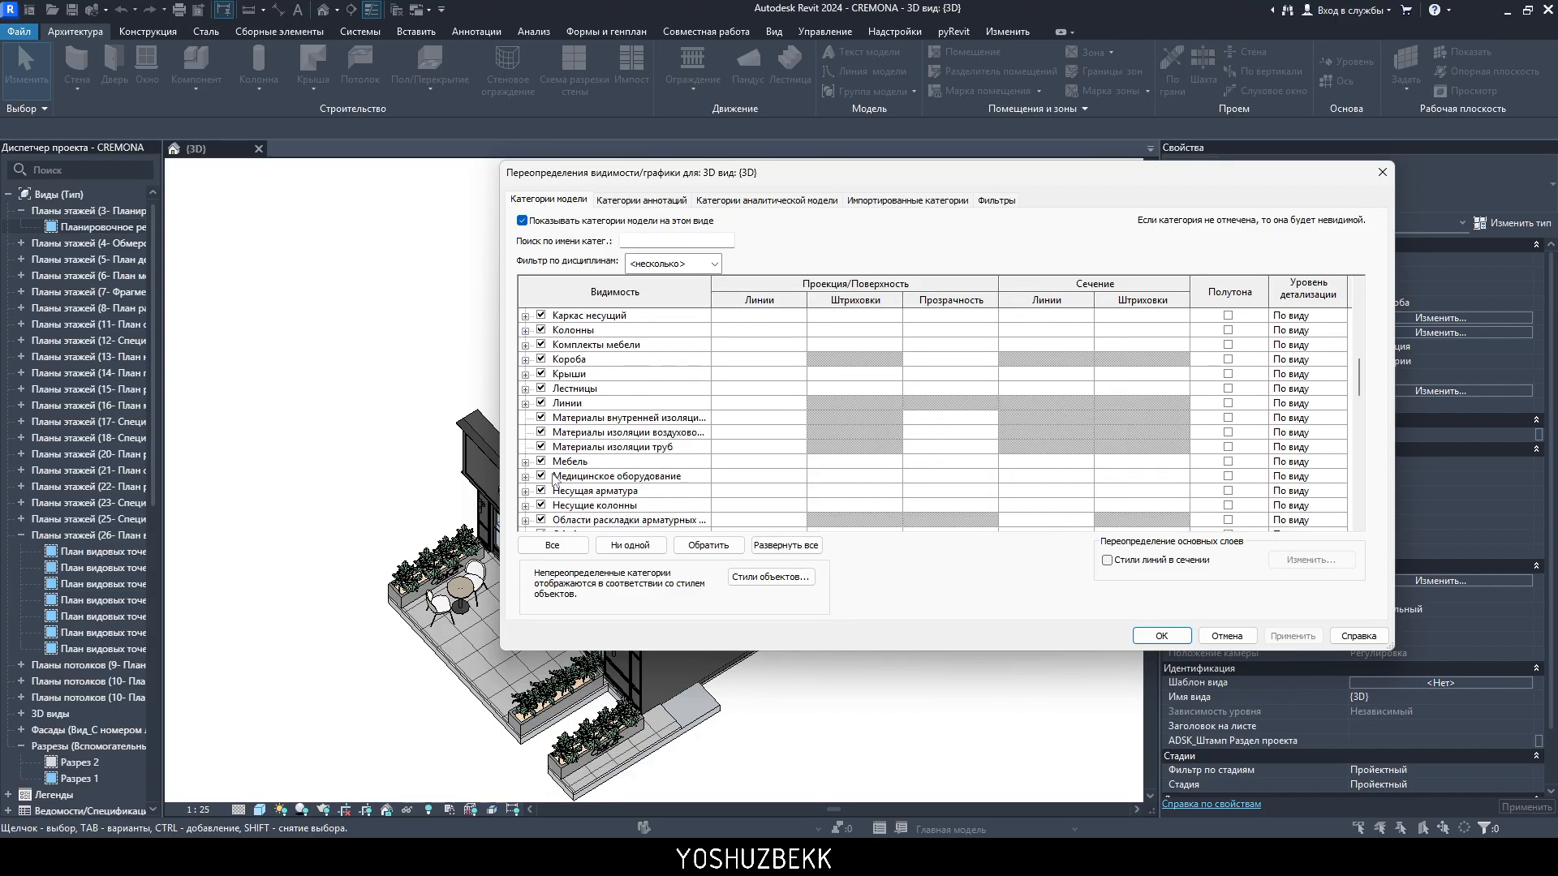
pyautogui.click(526, 462)
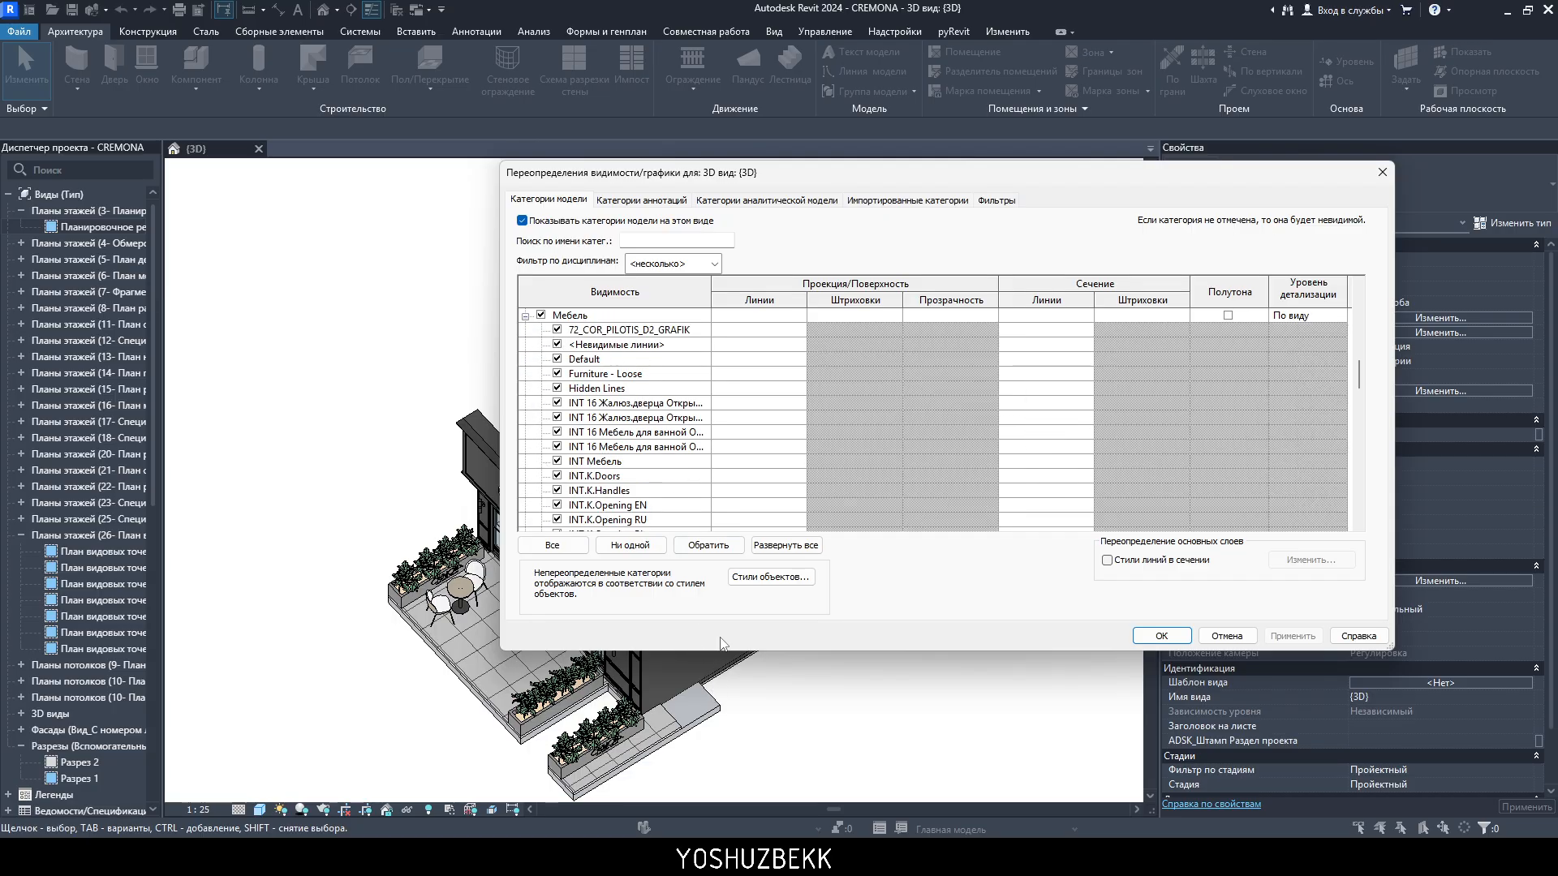
pyautogui.moveTo(726, 650); pyautogui.dragTo(749, 803)
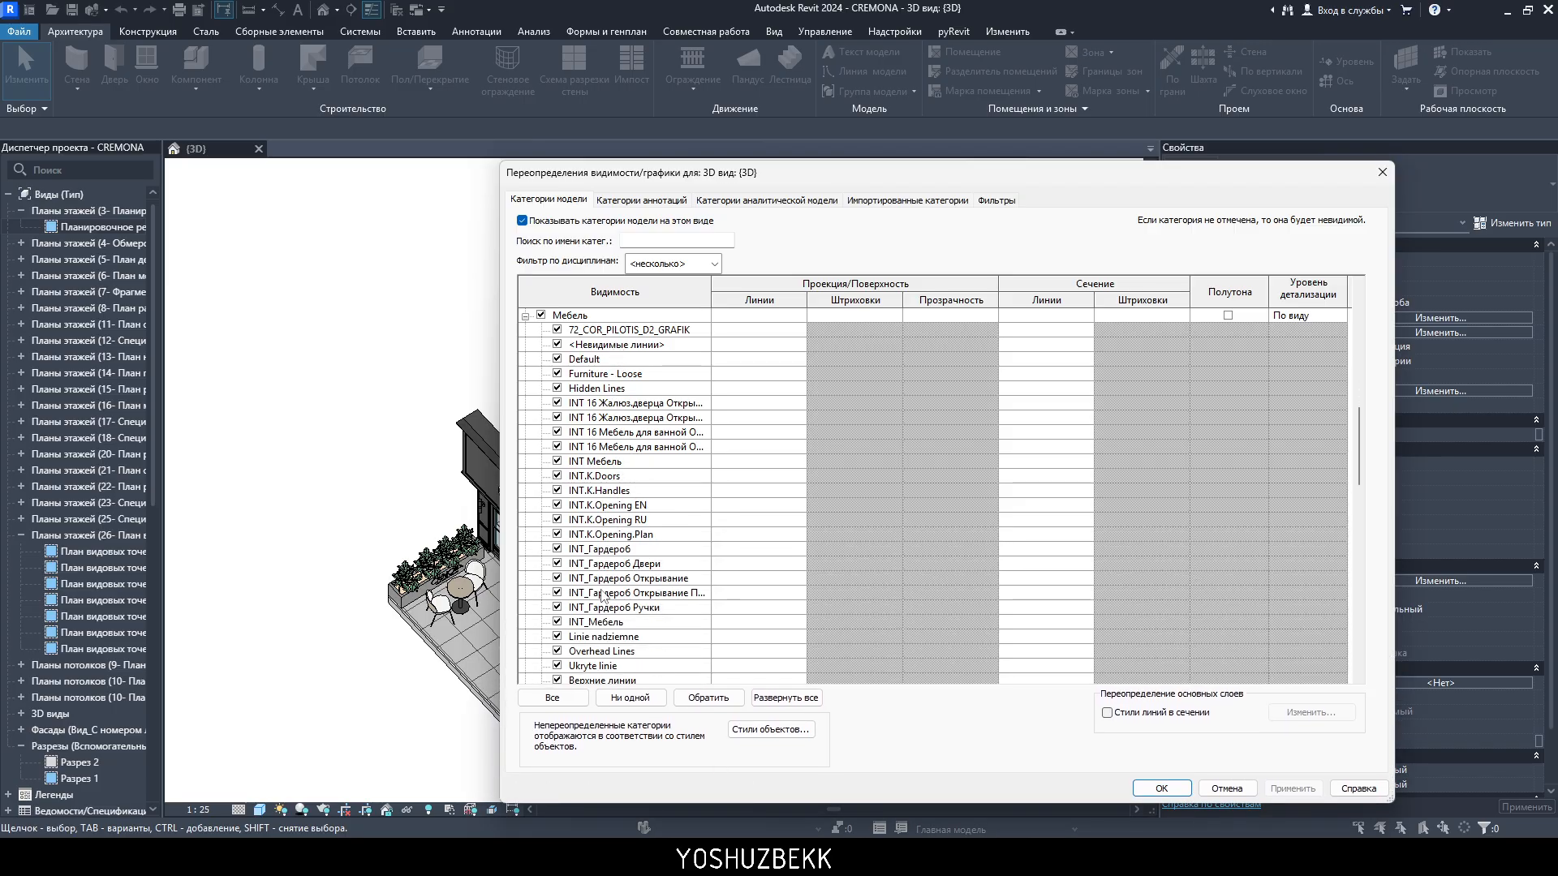
# - Examine the Мебель subcategories down to Открывание, leaving Открывание switched on, and collapse the category
pyautogui.scroll(-2, 607, 600)
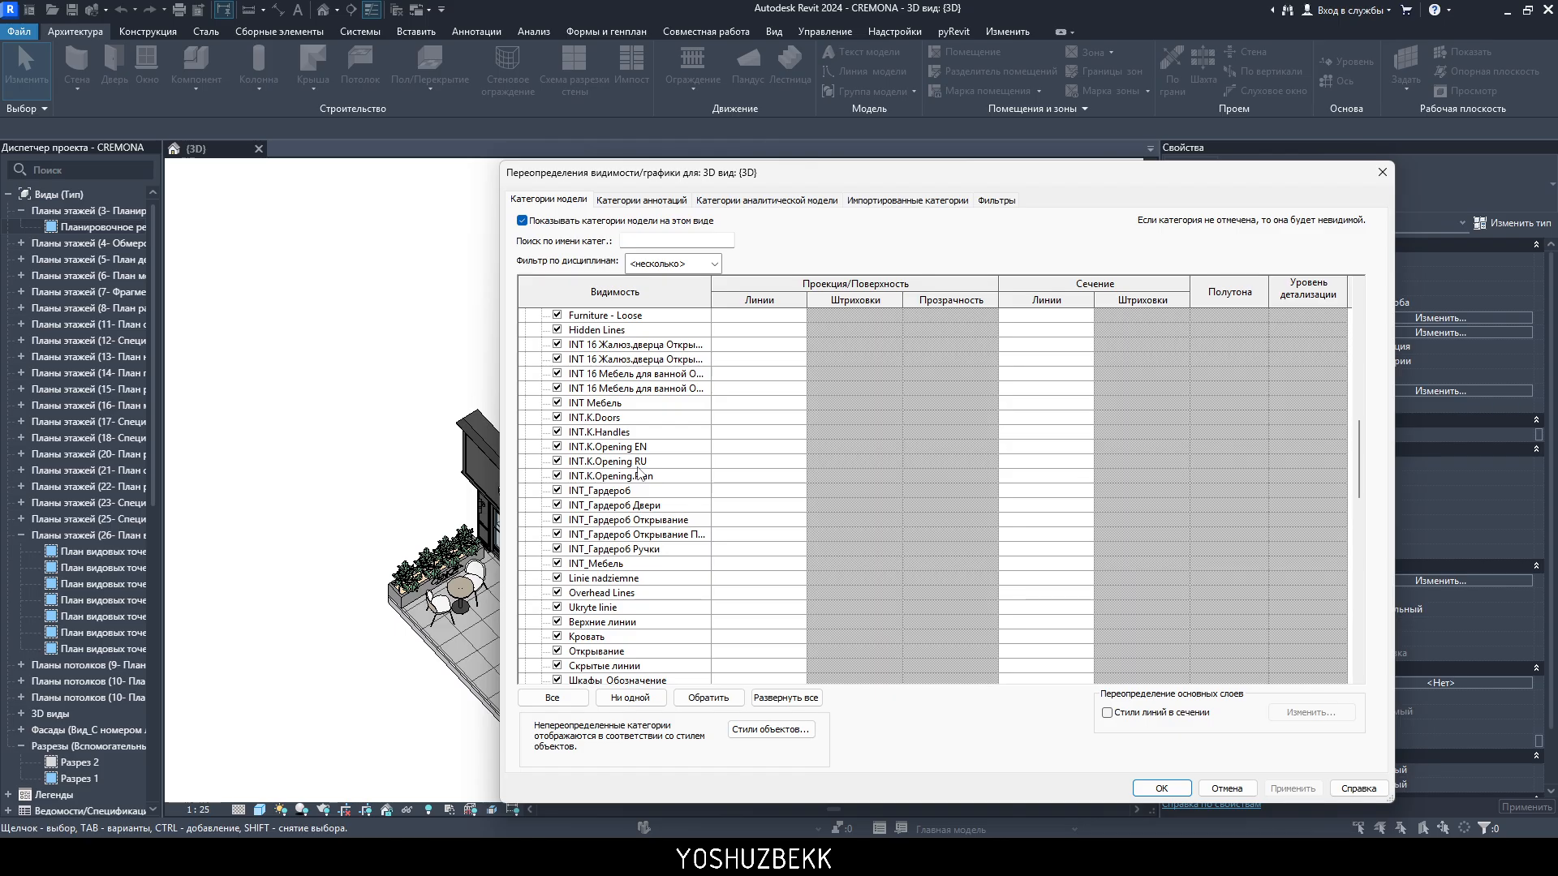
pyautogui.scroll(2, 640, 466)
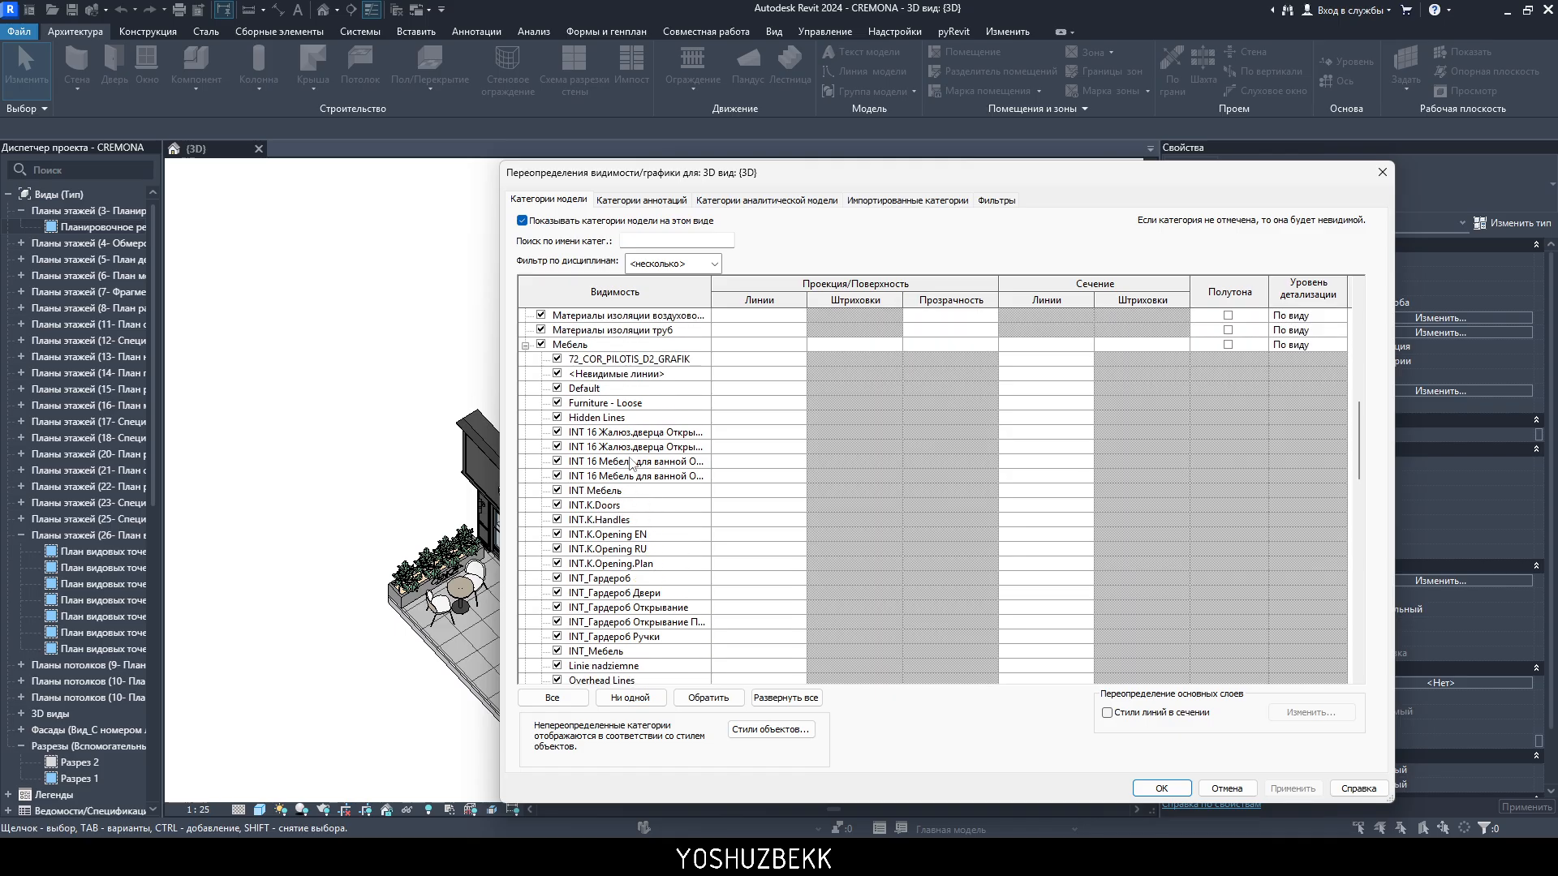
pyautogui.click(525, 345)
pyautogui.click(526, 345)
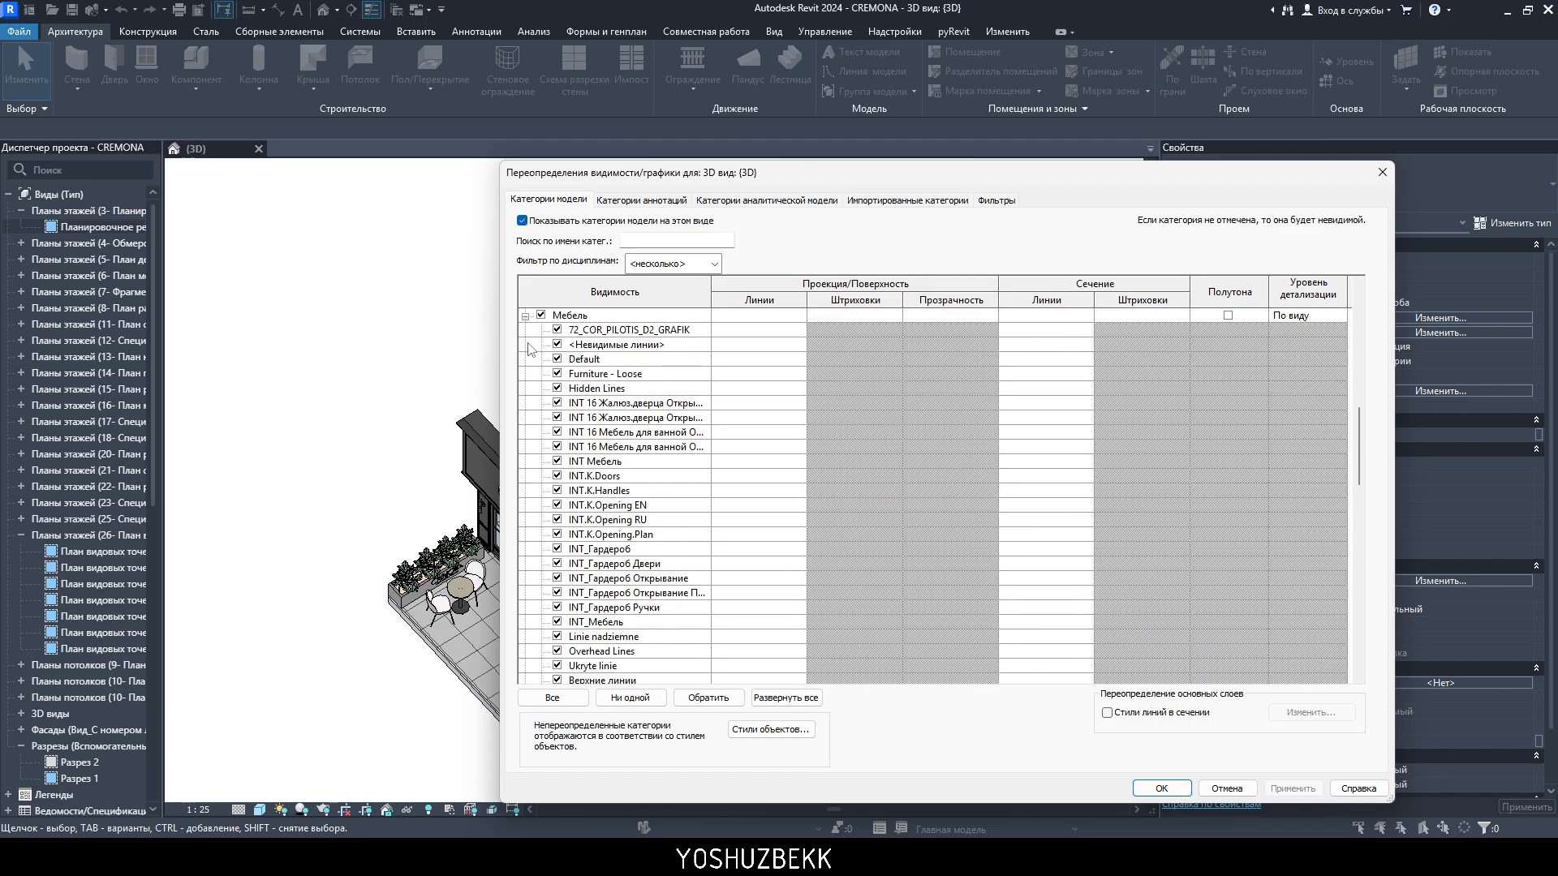
pyautogui.scroll(-2, 651, 359)
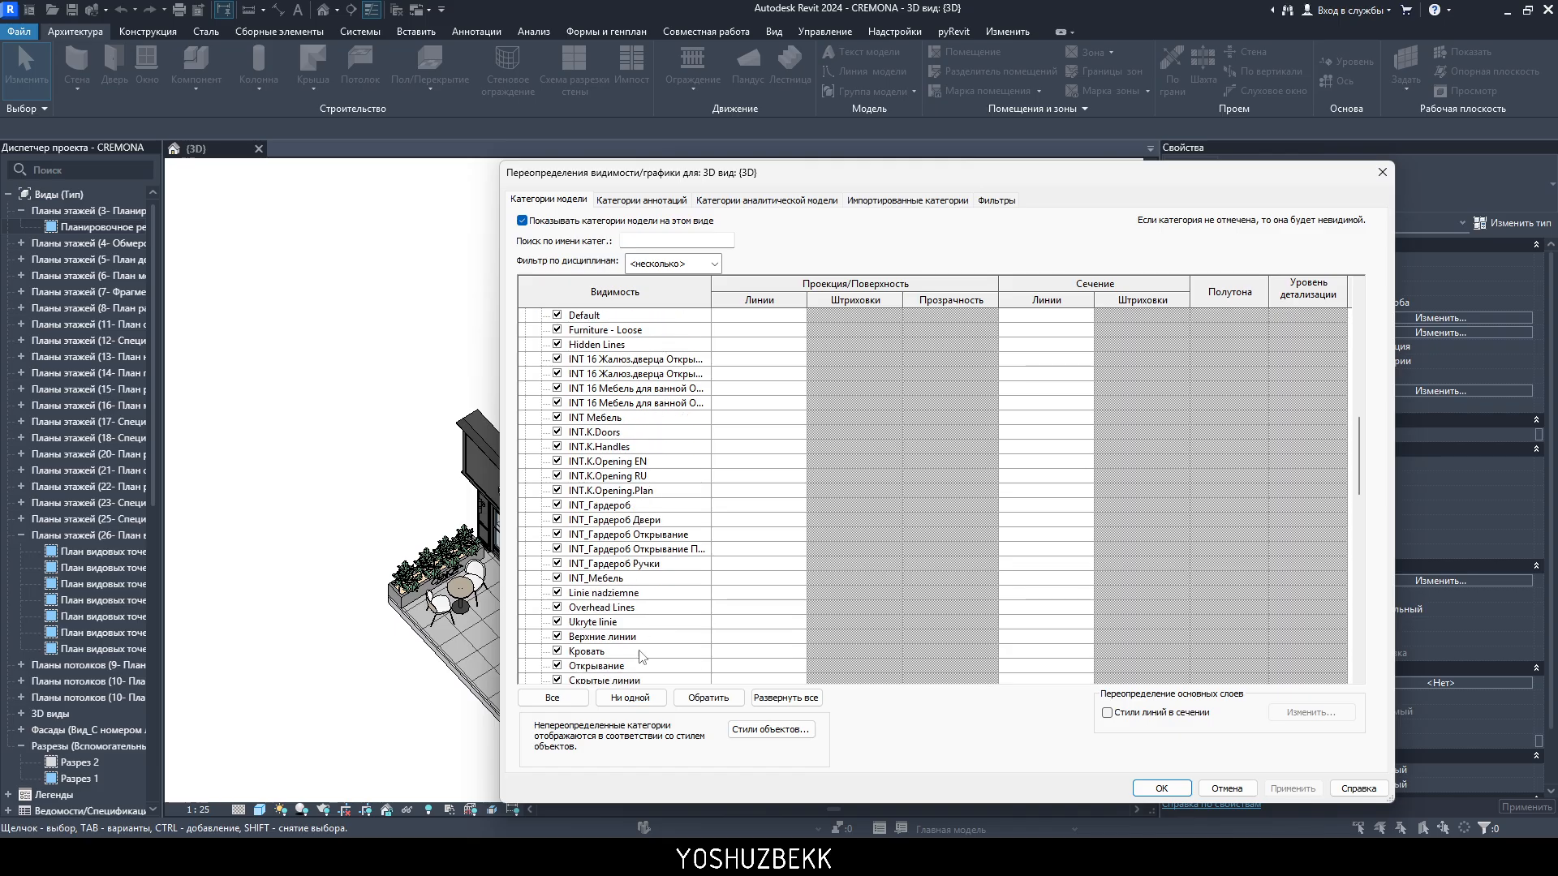
pyautogui.scroll(-1, 649, 580)
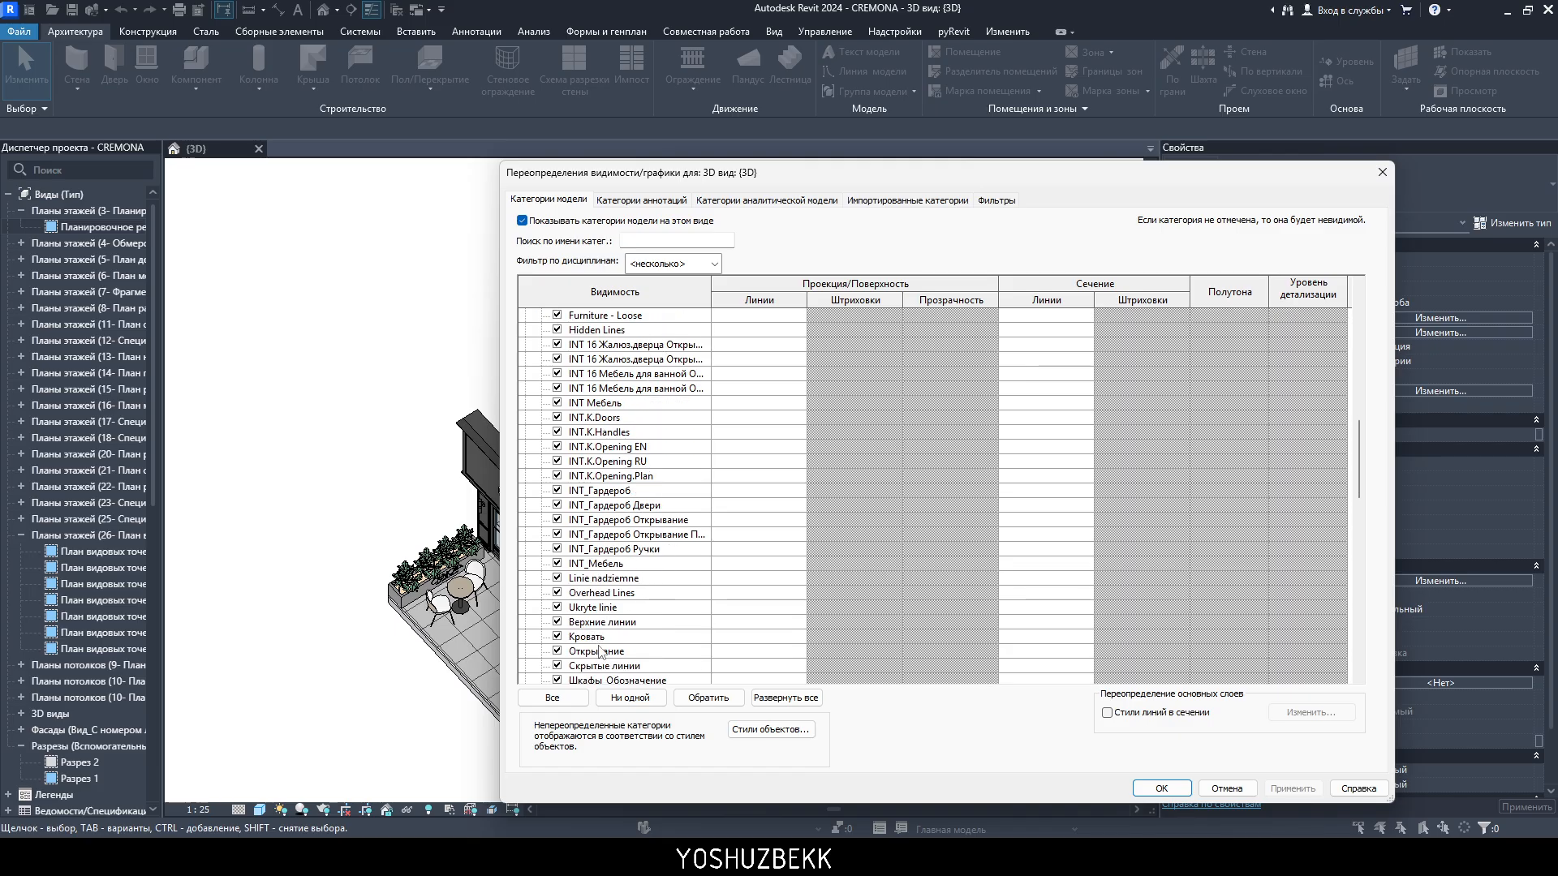
pyautogui.click(558, 652)
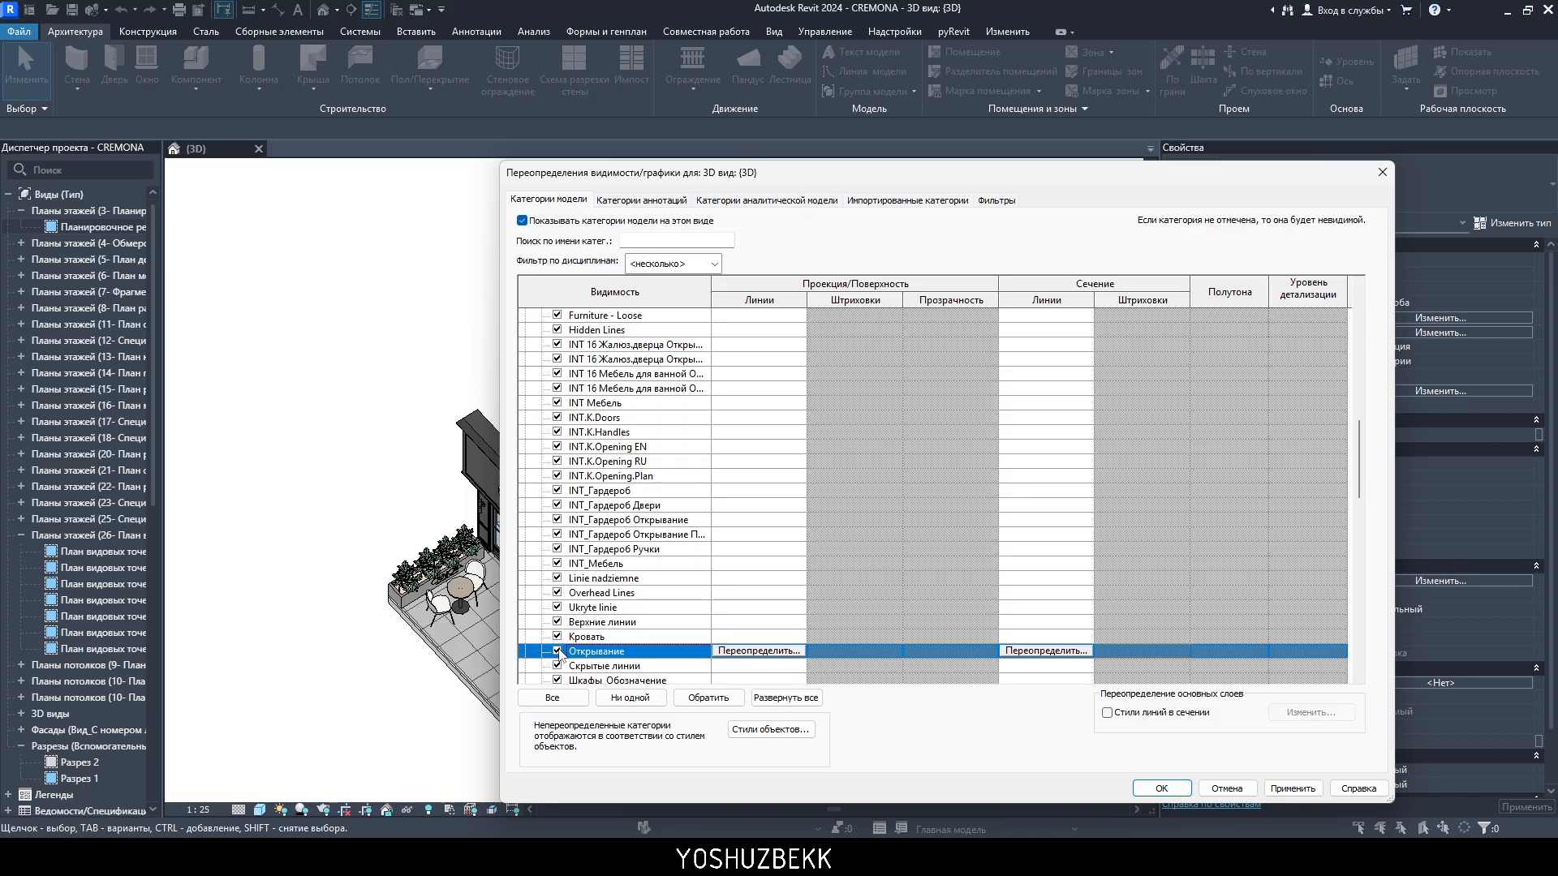
pyautogui.scroll(3, 625, 517)
pyautogui.click(525, 359)
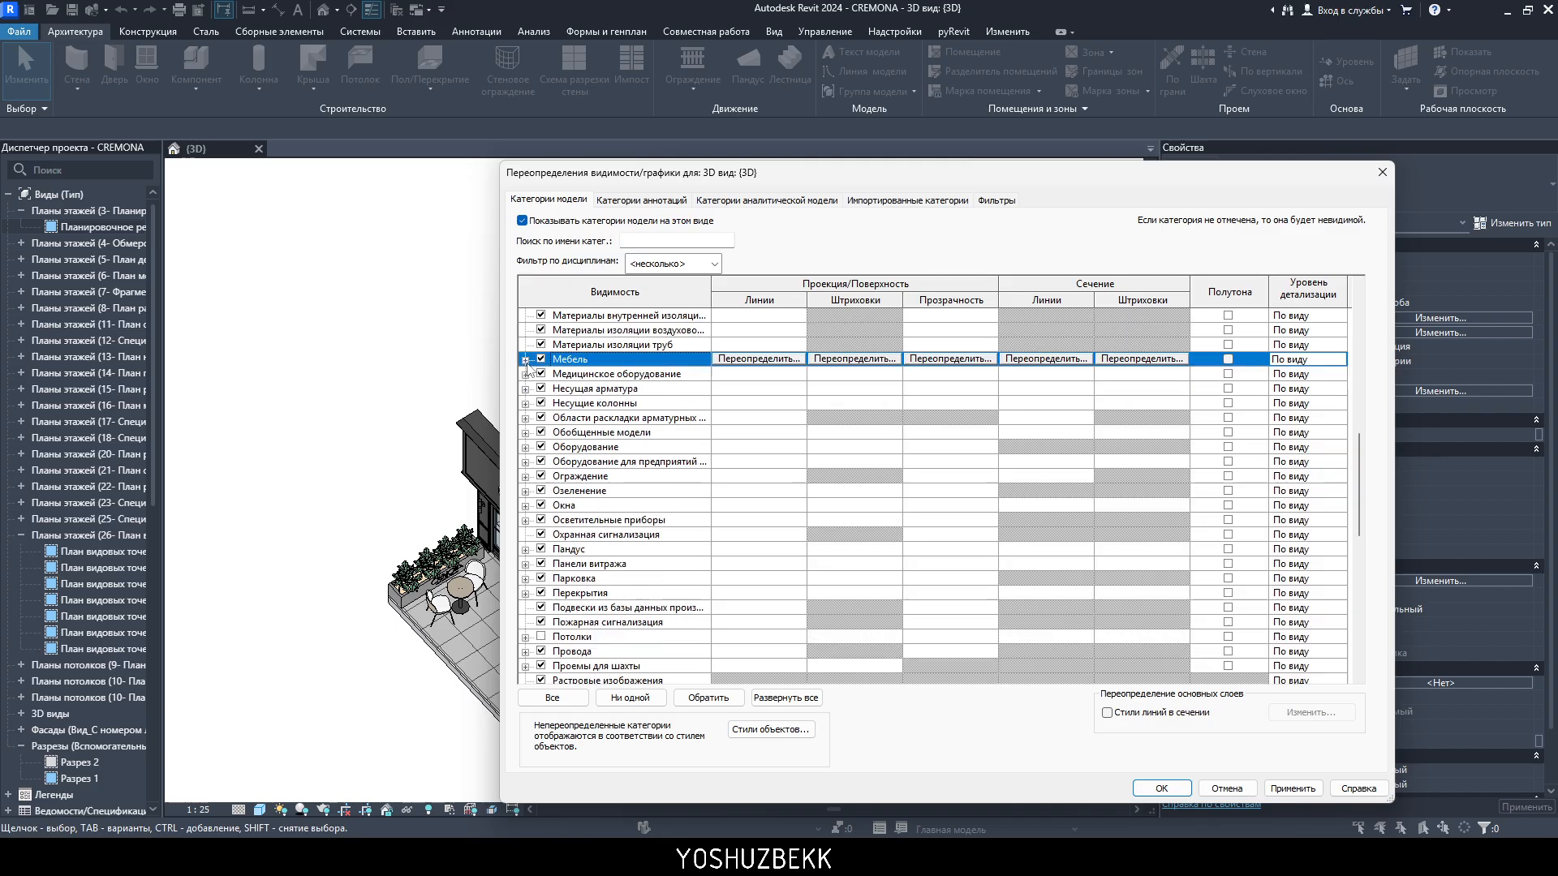
# - Hide the Мебель model category in the {3D} view and look over the café model
pyautogui.click(541, 359)
pyautogui.click(1161, 788)
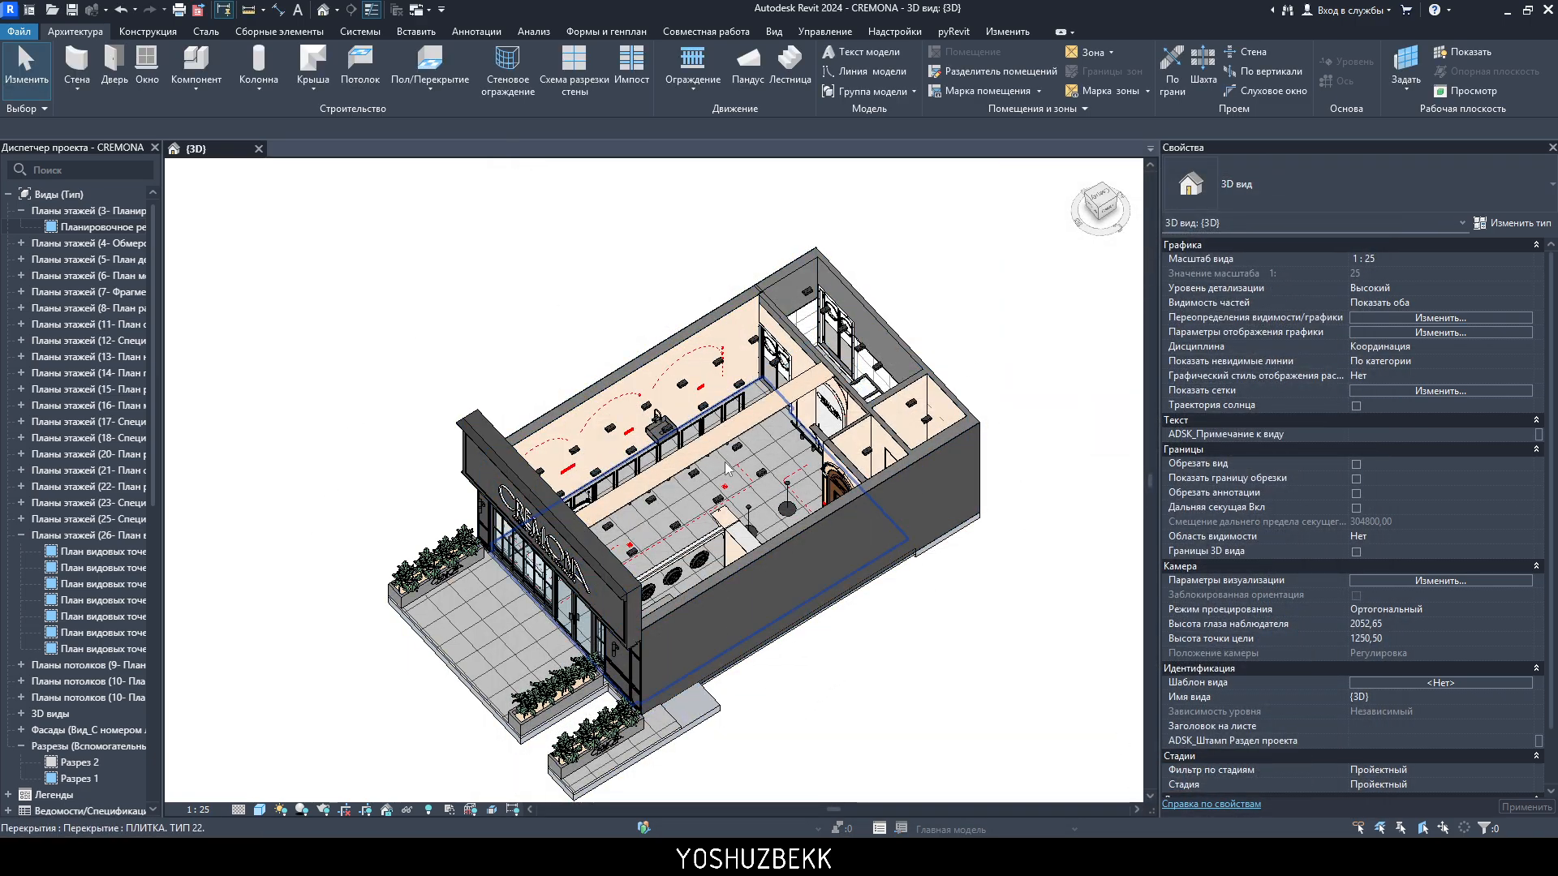
pyautogui.scroll(4, 793, 496)
pyautogui.scroll(-2, 835, 641)
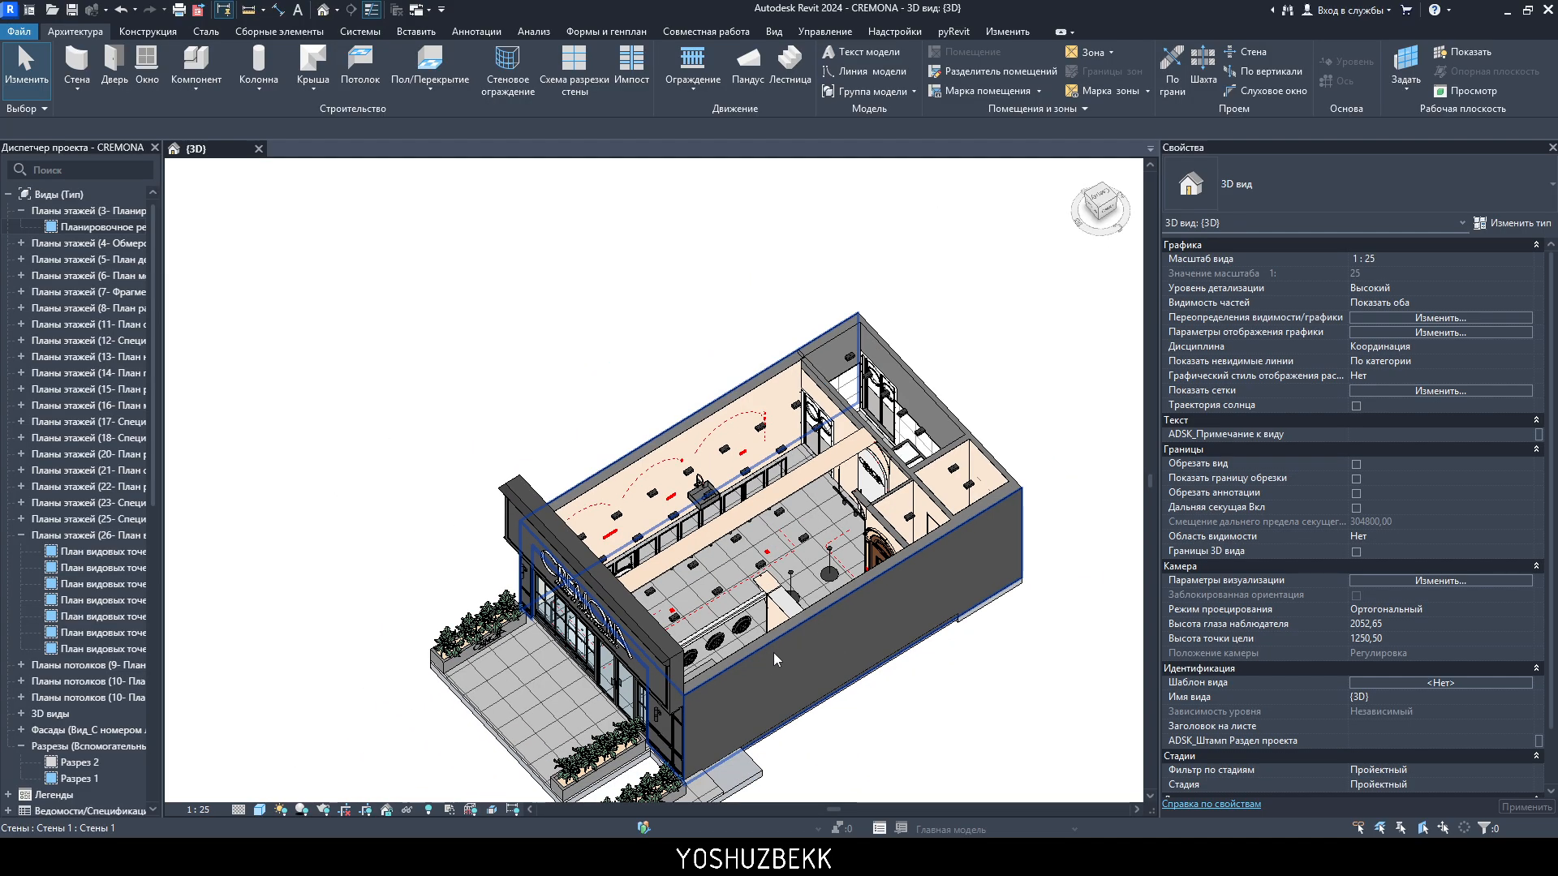
pyautogui.moveTo(786, 699); pyautogui.dragTo(740, 702, button='middle')
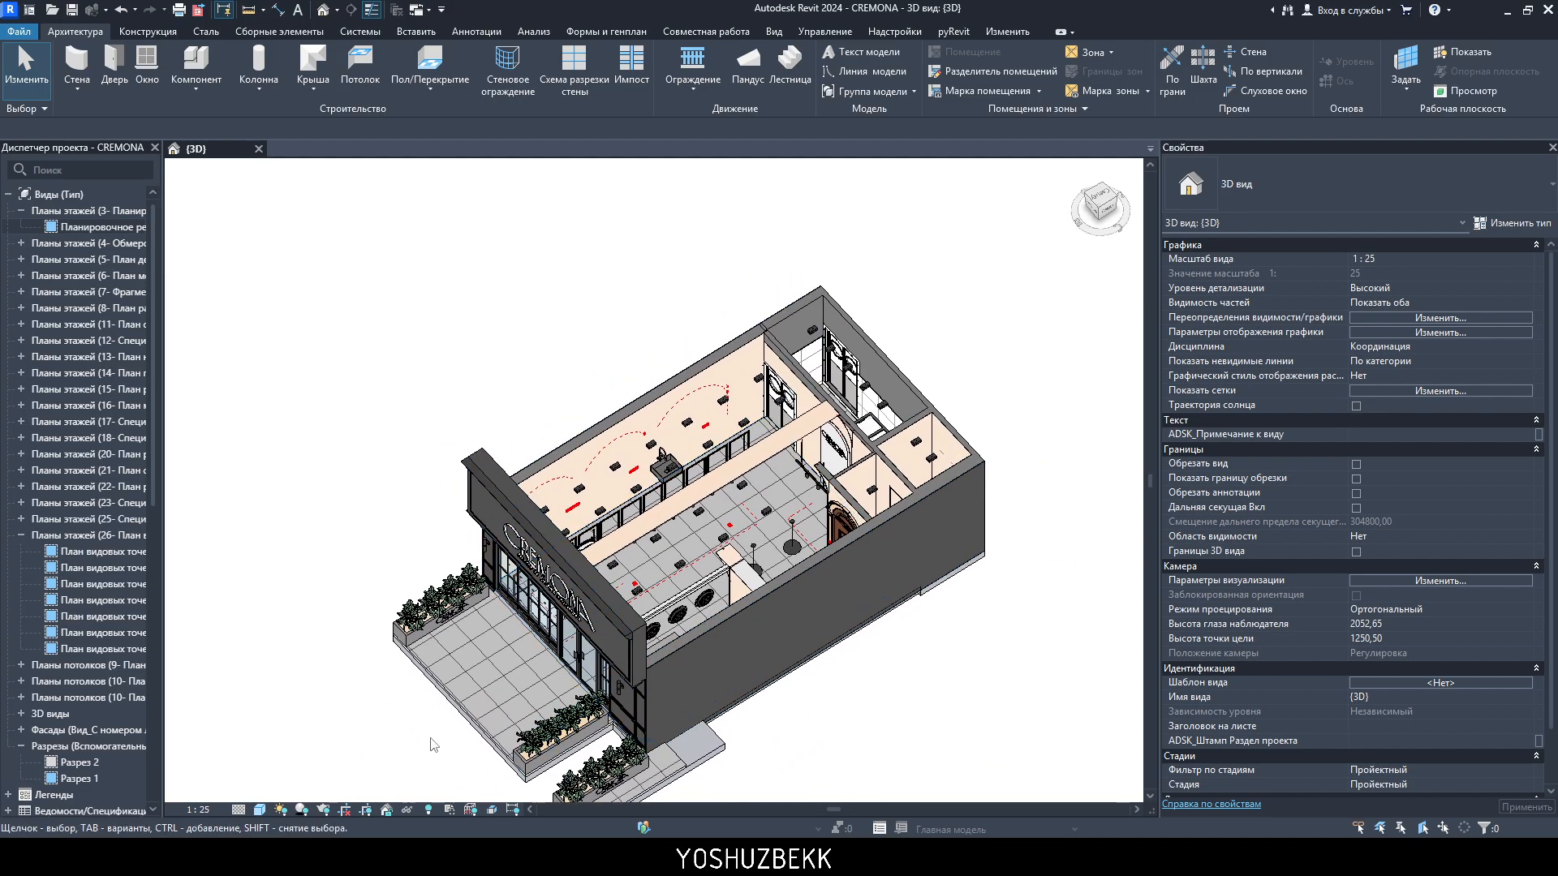
# - Turn the visibility of the Мебель model category back on in the {3D} view's visibility/graphics overrides
pyautogui.click(1442, 307)
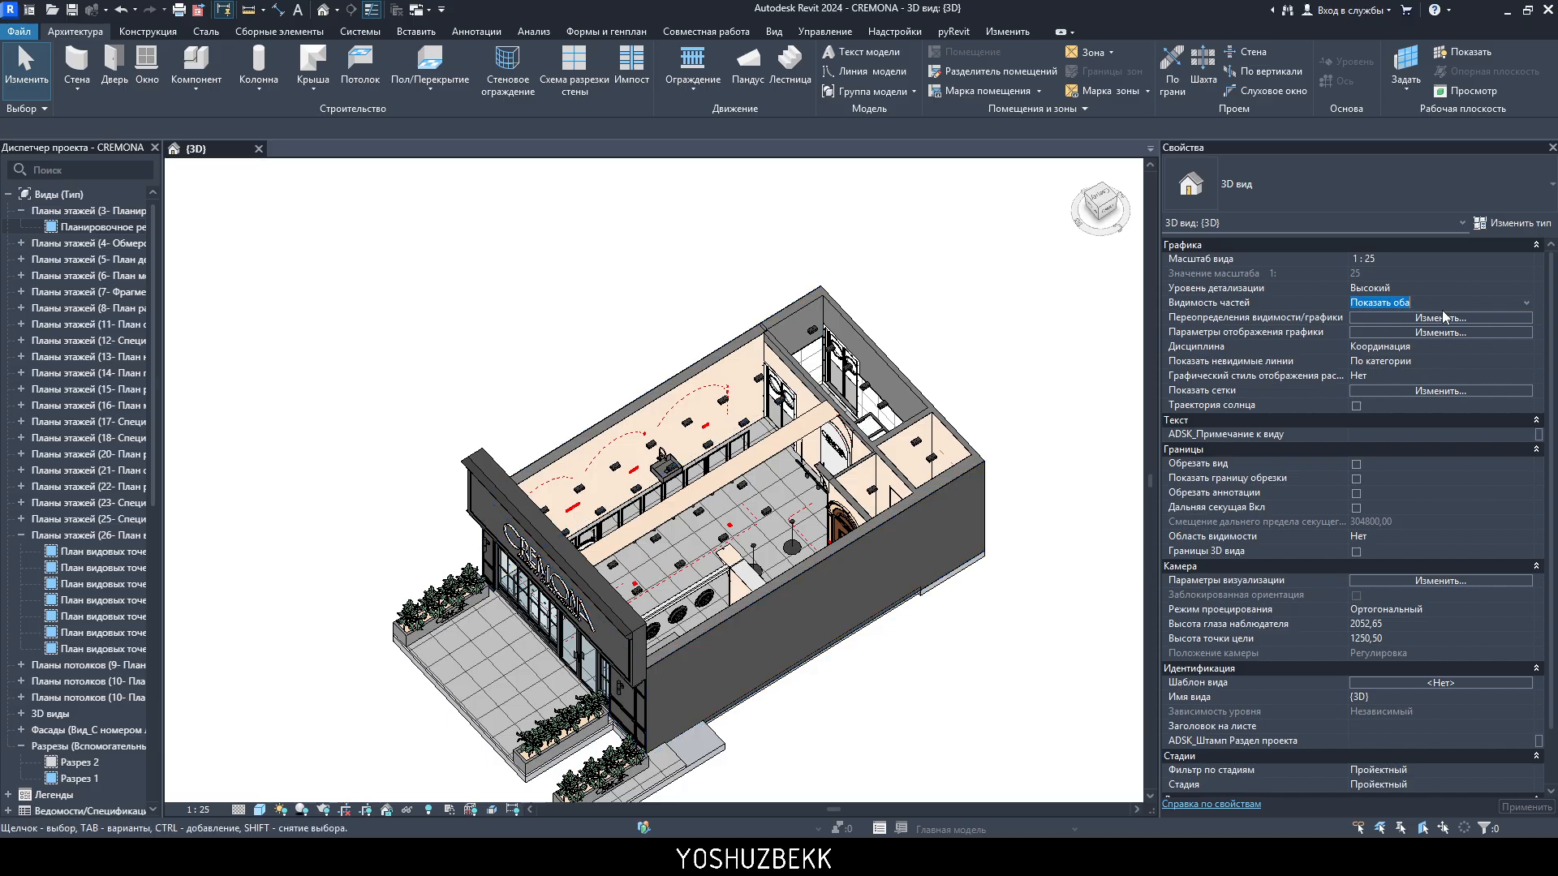
pyautogui.click(1373, 318)
pyautogui.scroll(-4, 566, 600)
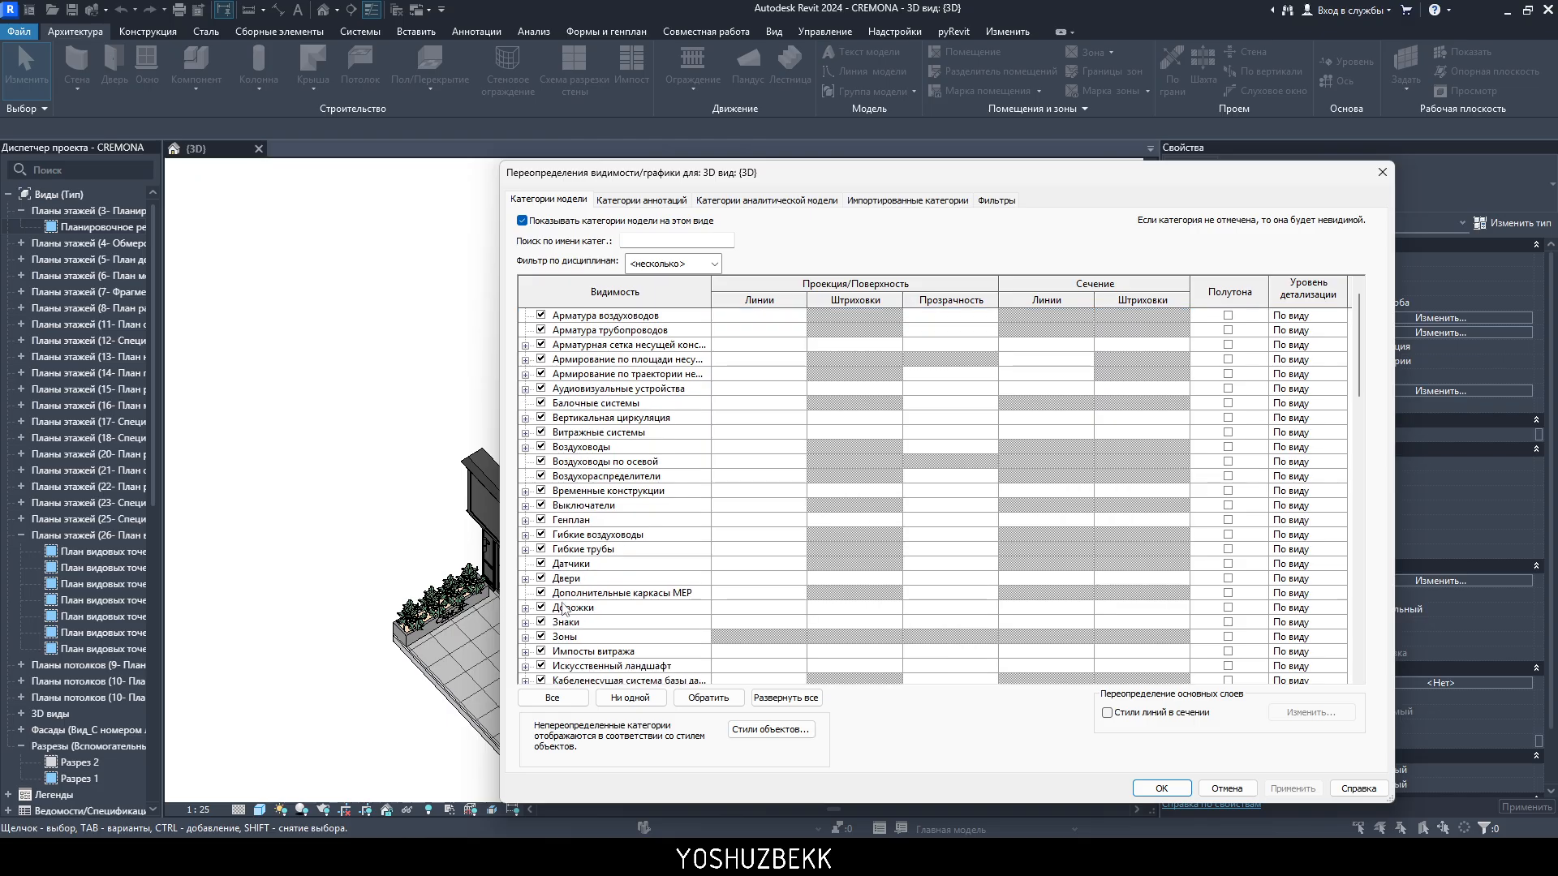
pyautogui.scroll(-3, 565, 600)
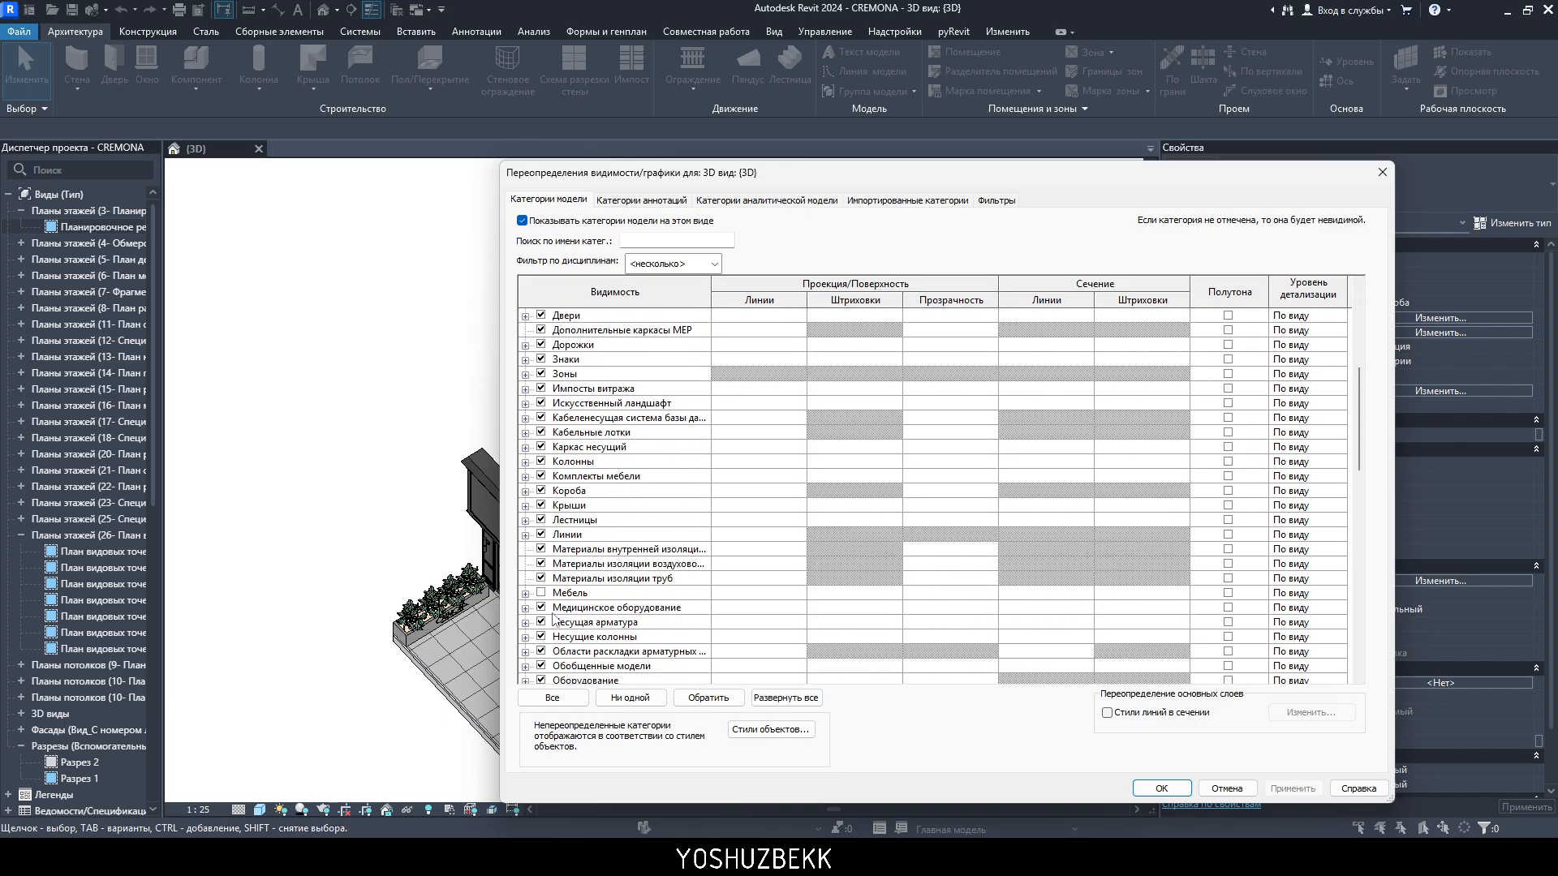
pyautogui.click(542, 599)
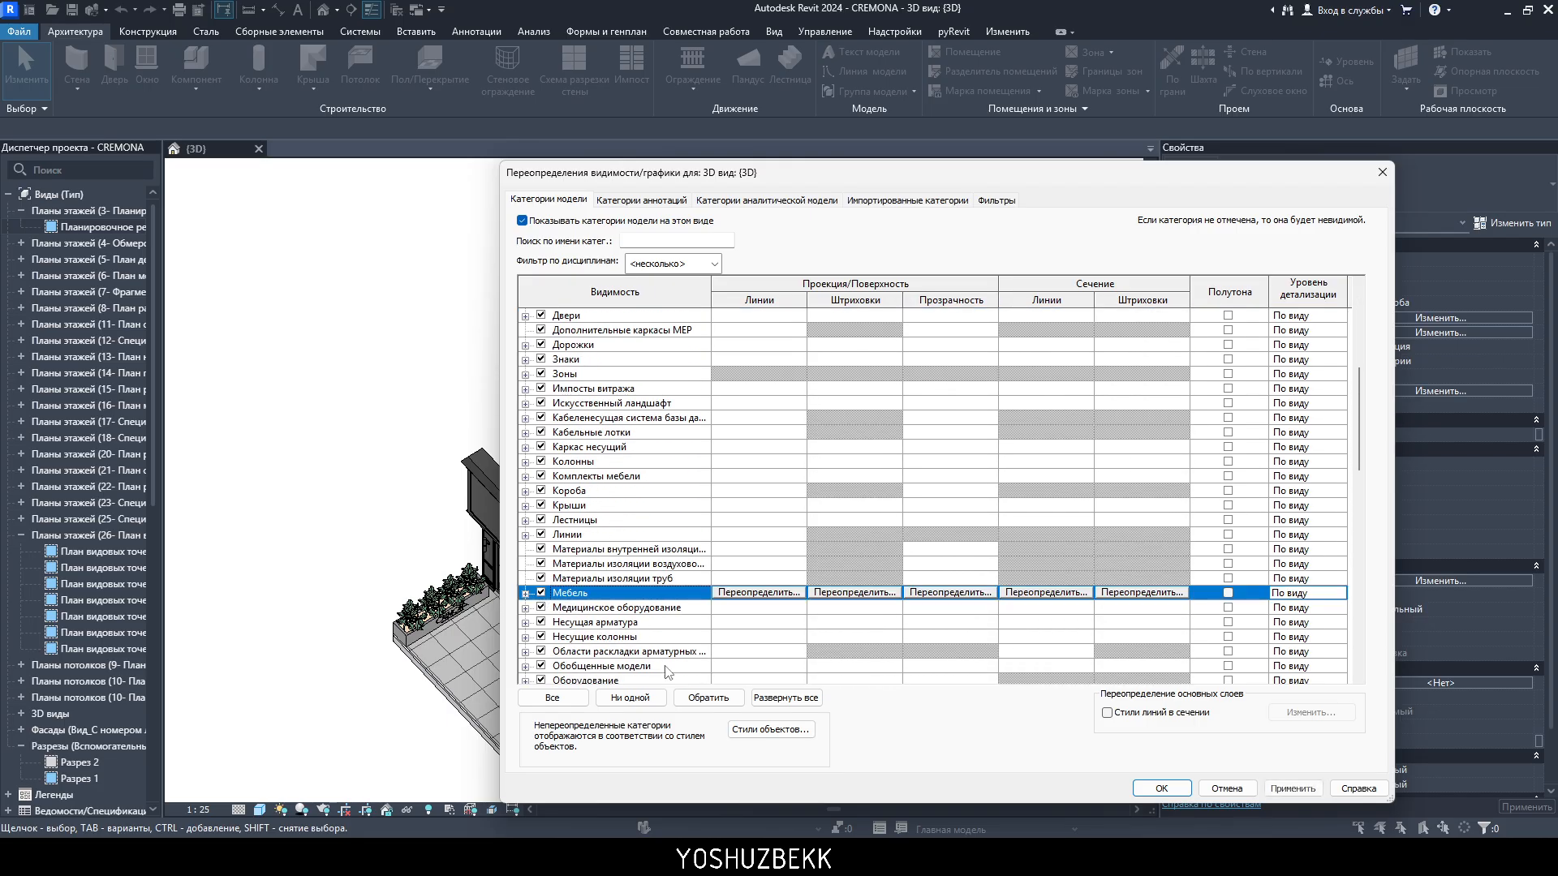
pyautogui.click(1292, 788)
pyautogui.click(1161, 788)
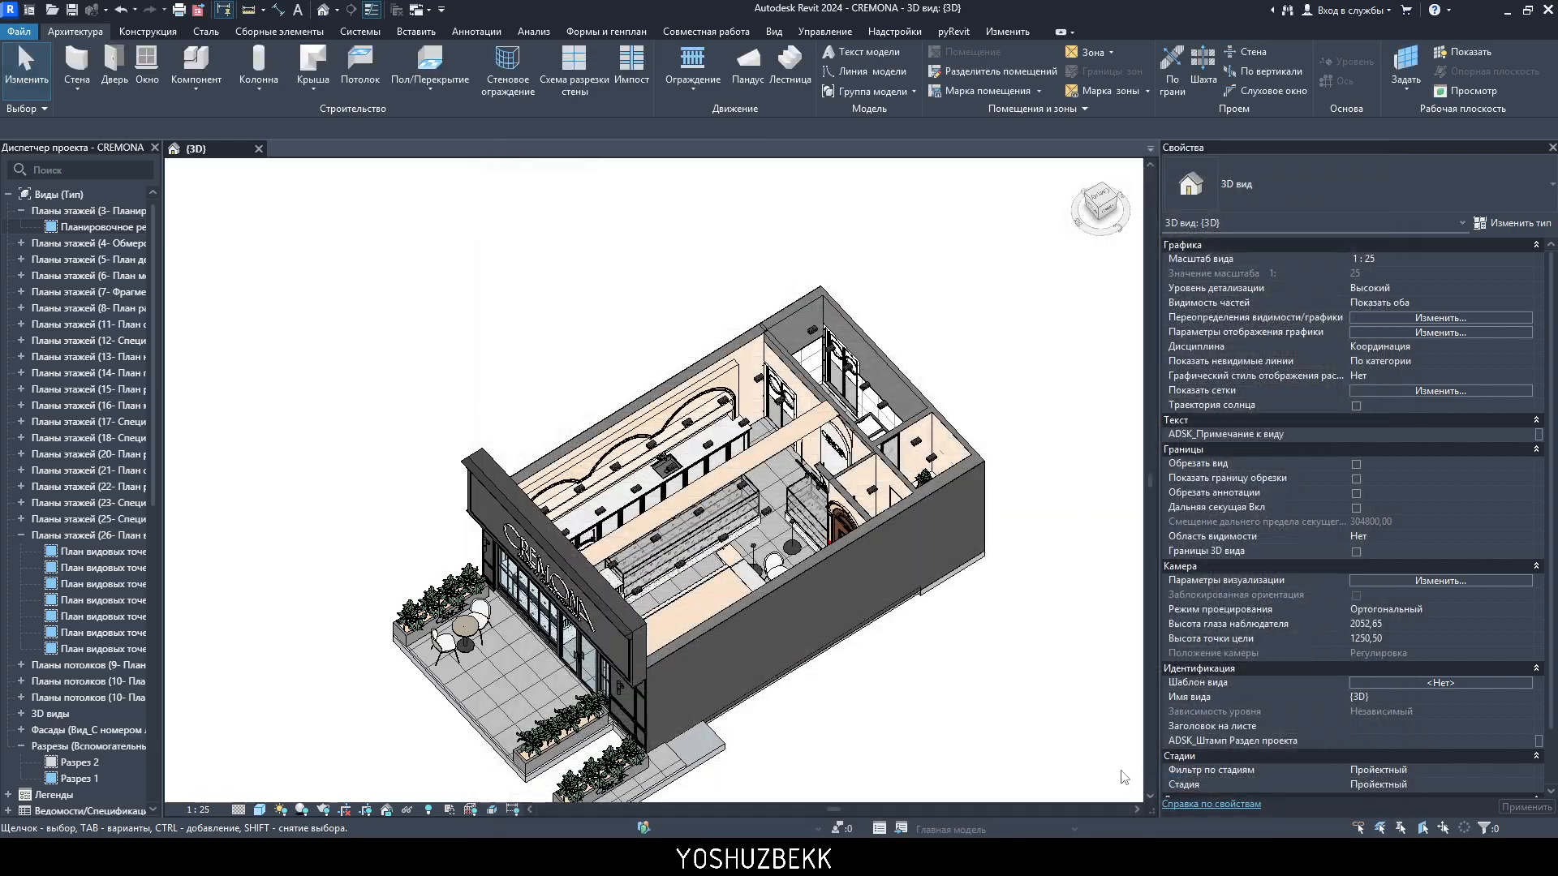
# - Review the projection/surface override columns in the {3D} view's visibility/graphics overrides and close the dialog
pyautogui.click(1415, 318)
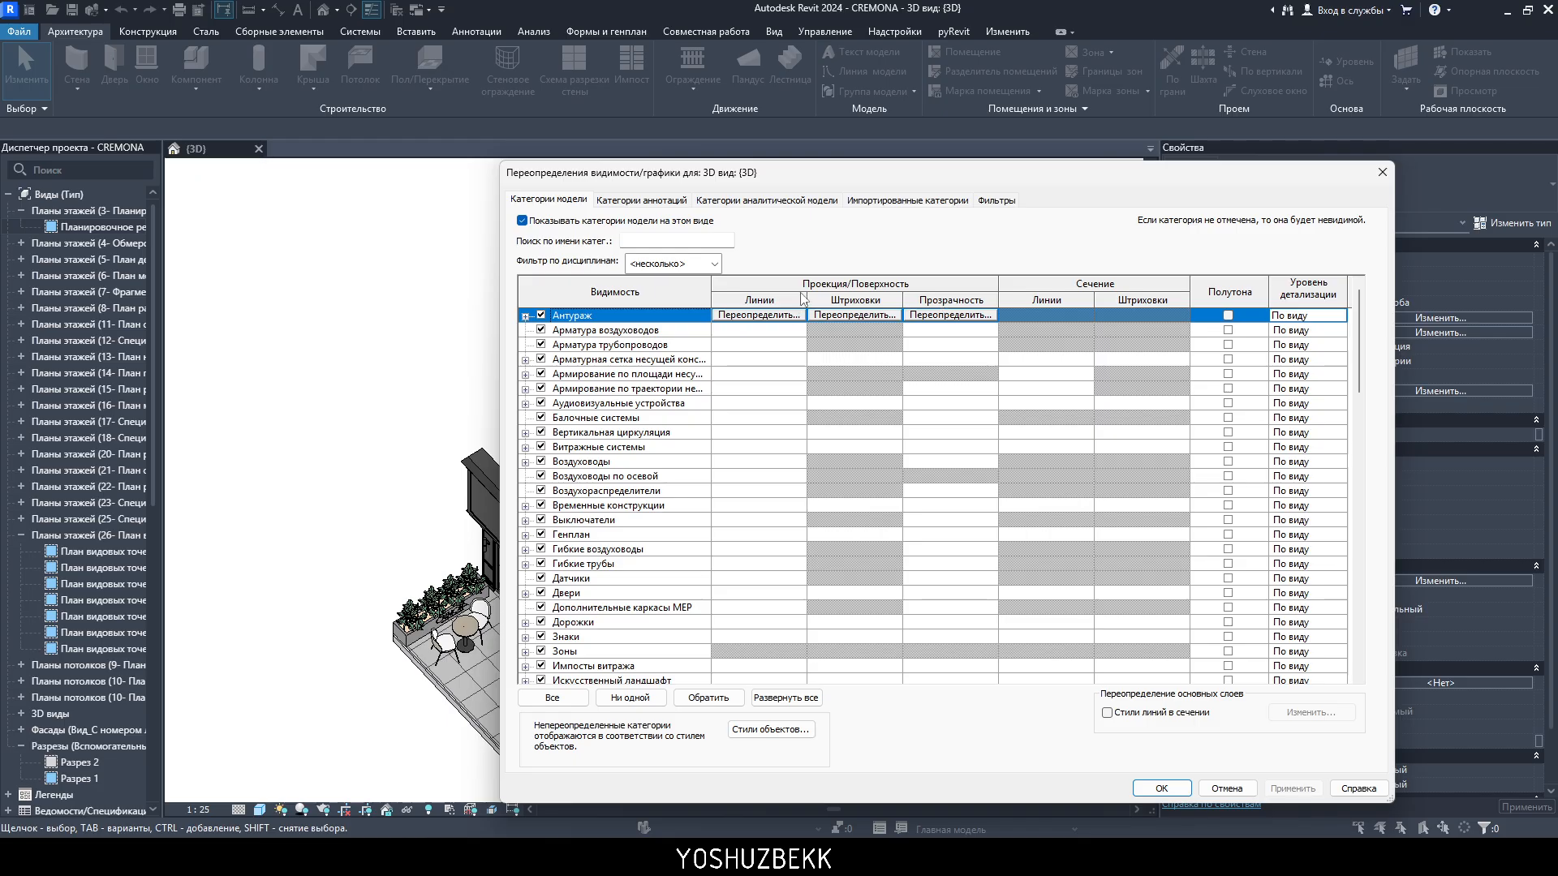
pyautogui.press('Return')
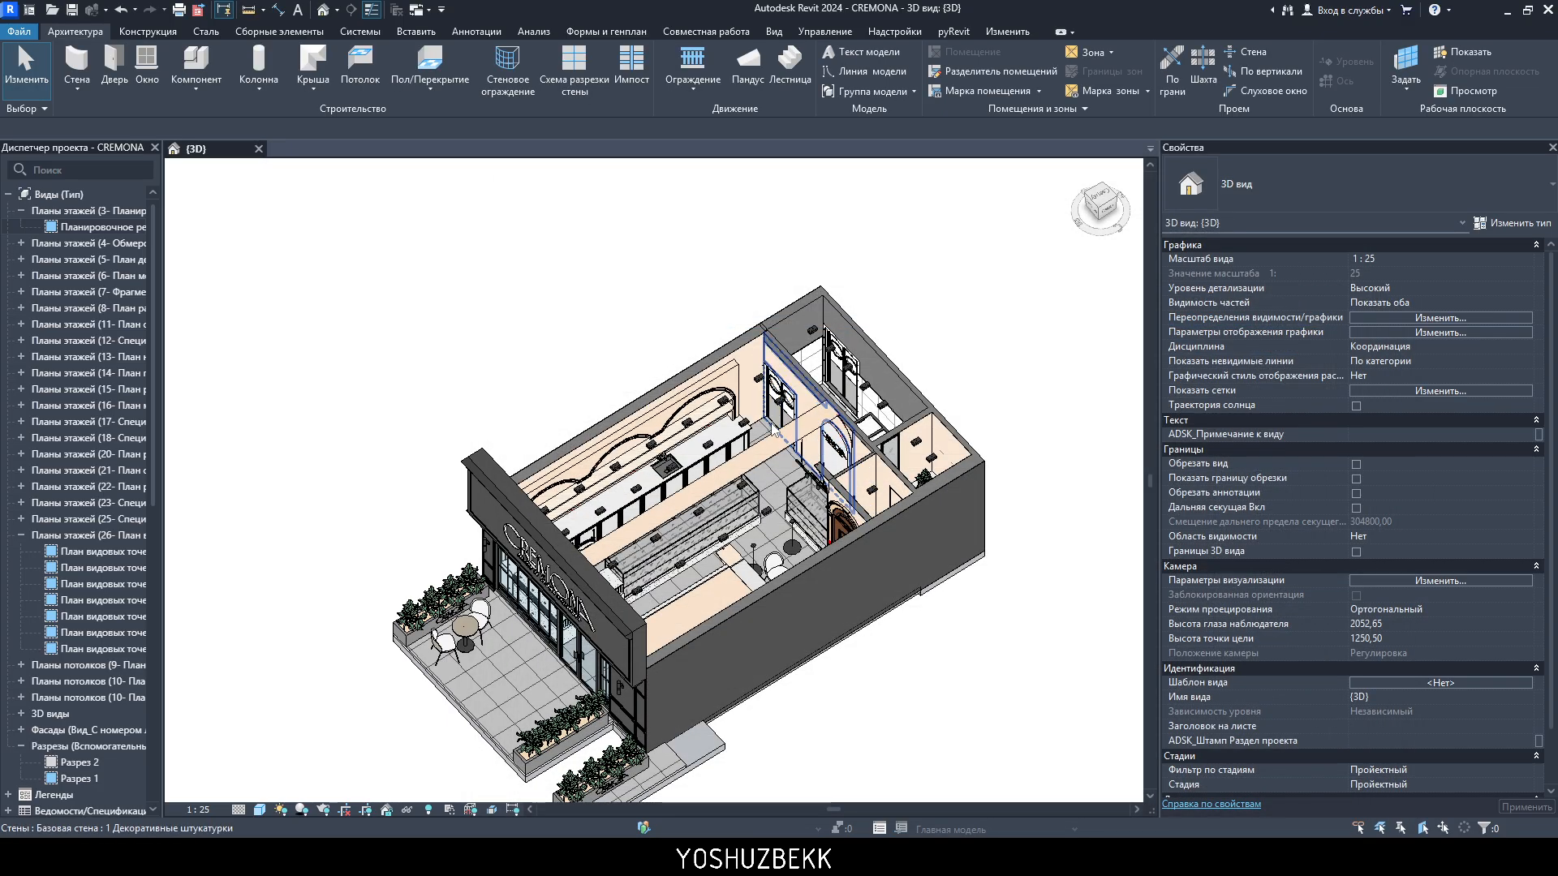
# - Temporarily isolate the tiled terrace floor in front of the café entrance in the {3D} view
pyautogui.scroll(5, 860, 507)
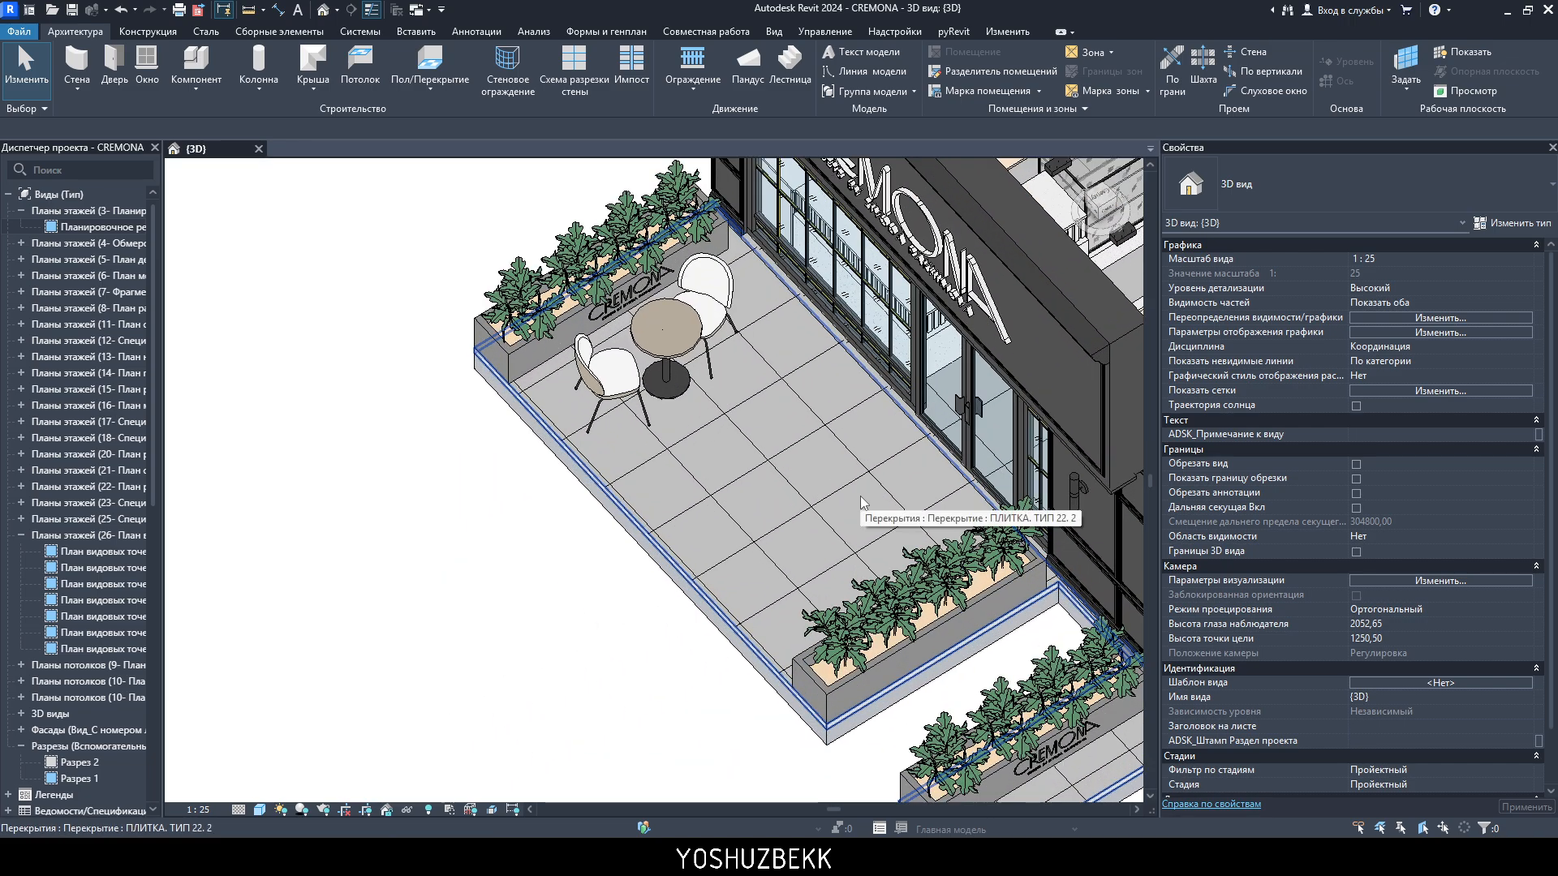
pyautogui.click(852, 504)
pyautogui.press('Escape')
pyautogui.scroll(3, 816, 536)
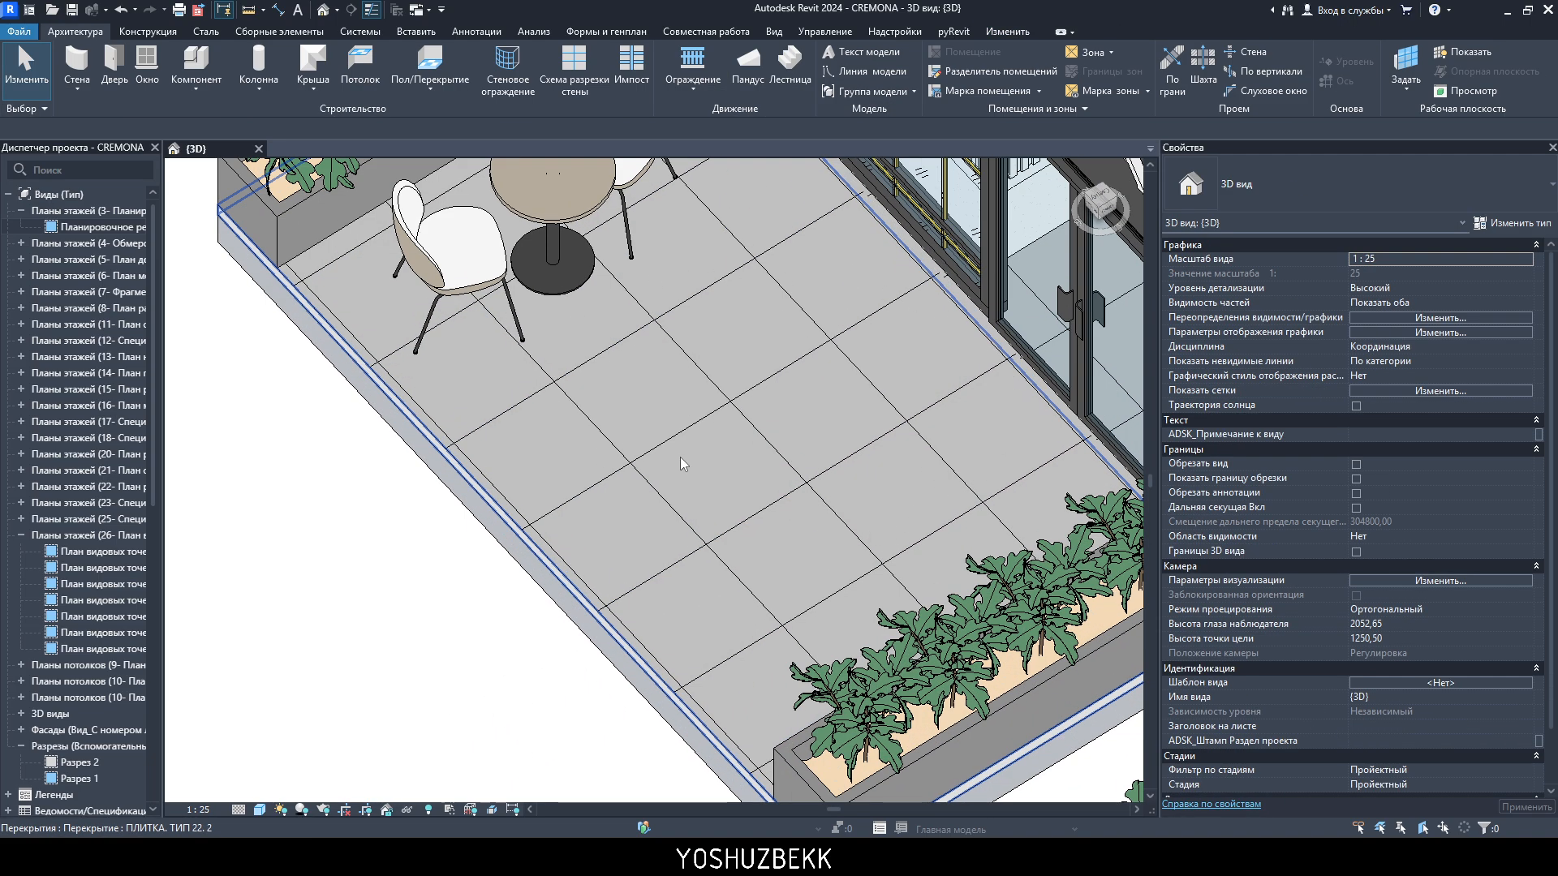
pyautogui.click(814, 460)
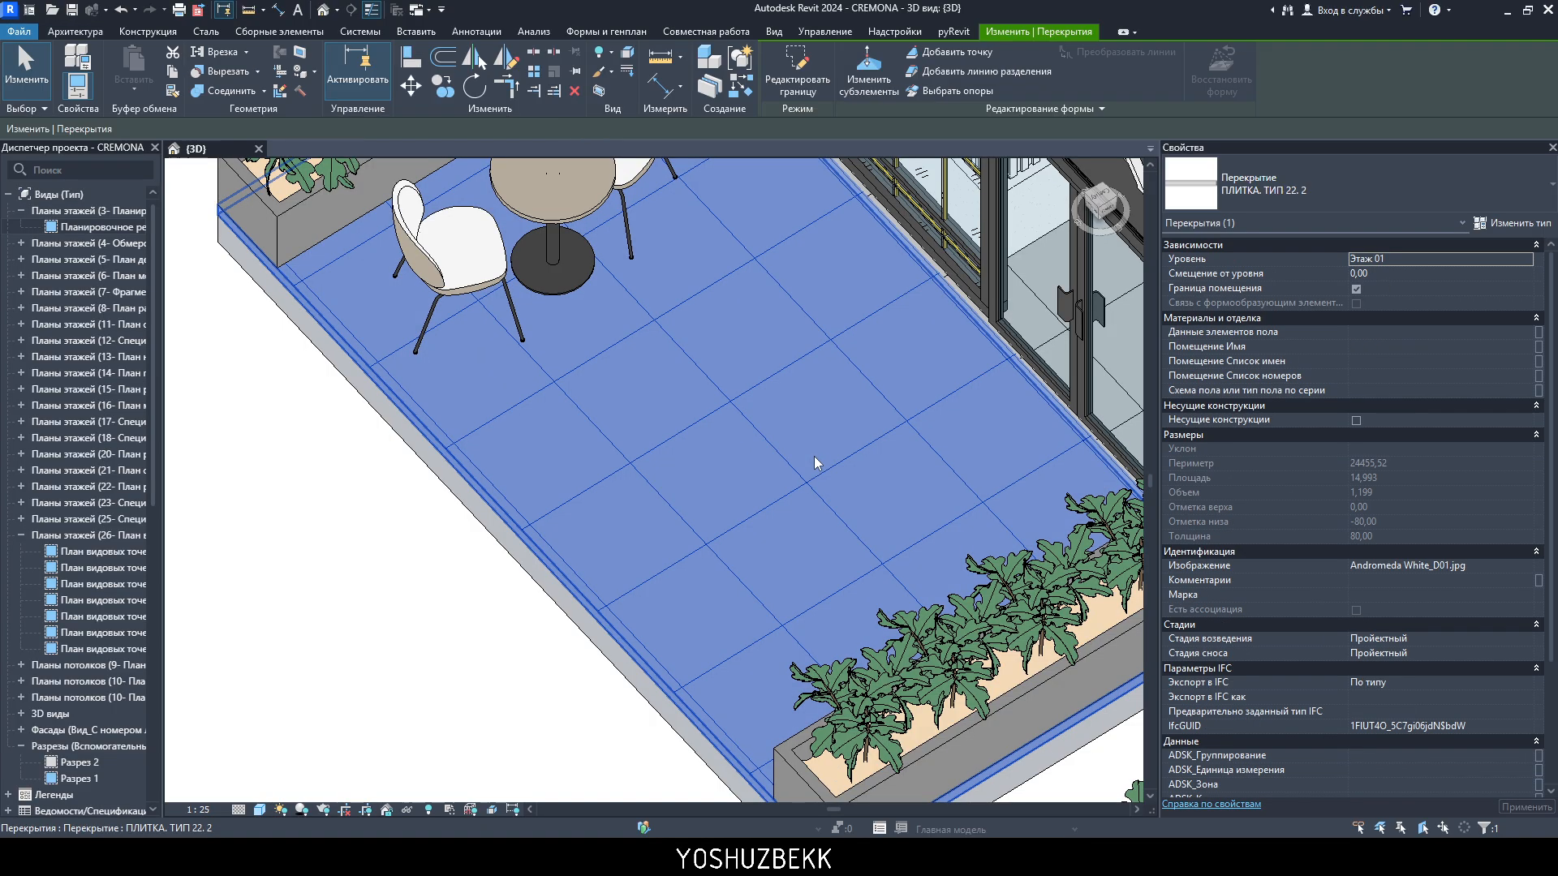
pyautogui.scroll(-5, 813, 459)
pyautogui.scroll(5, 807, 451)
pyautogui.press('h')
pyautogui.press('i')
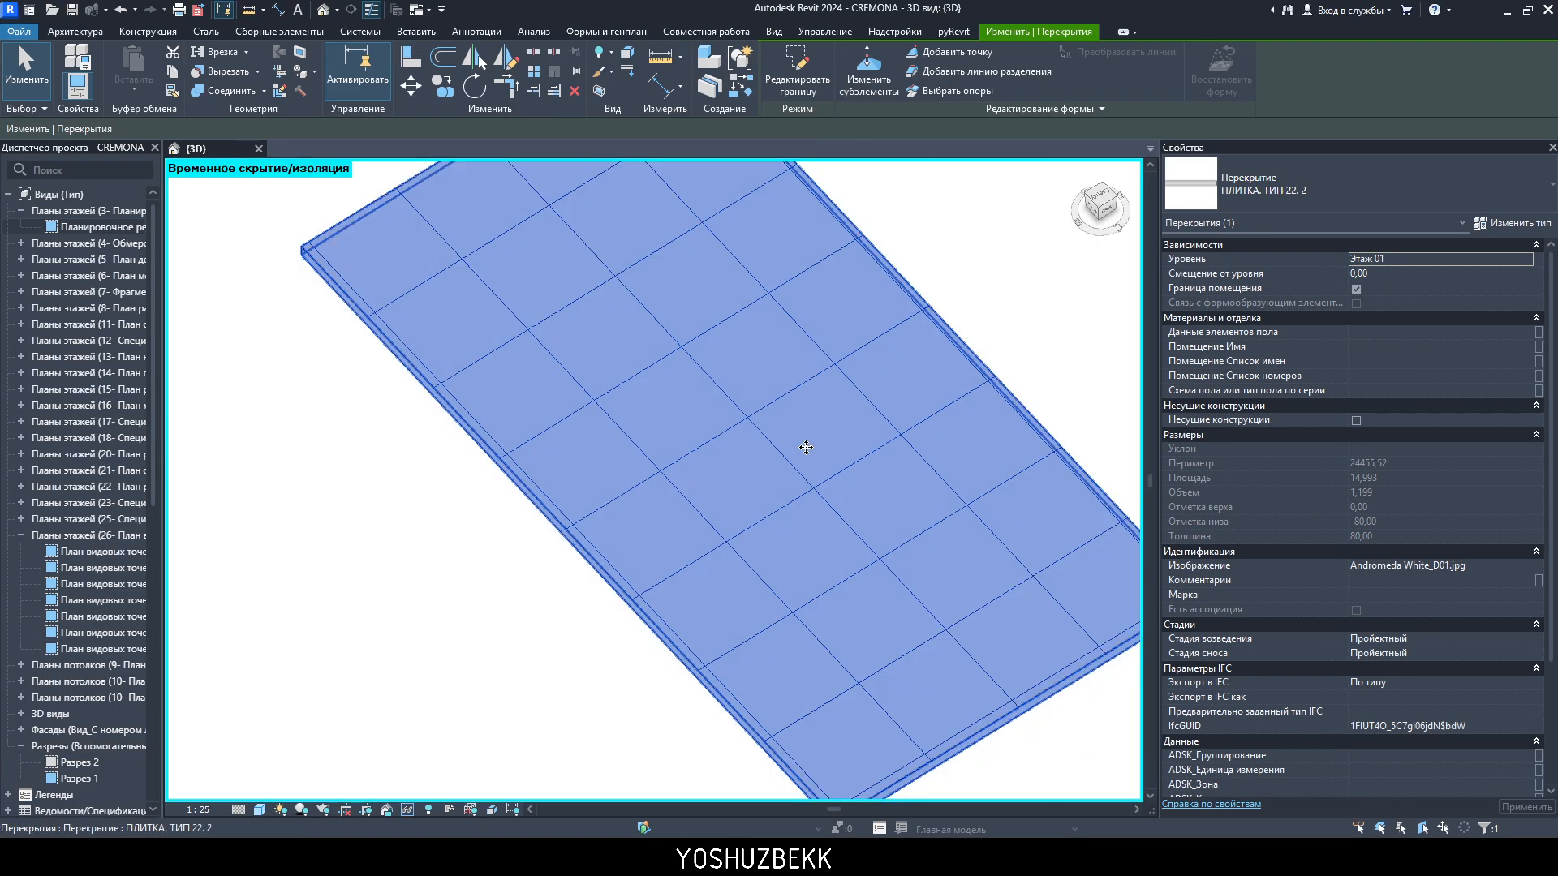
# - Examine the isolated terrace floor's outline, edges and surface tile pattern from several angles
pyautogui.press('Escape')
pyautogui.scroll(3, 601, 487)
pyautogui.scroll(-3, 597, 485)
pyautogui.click(610, 488)
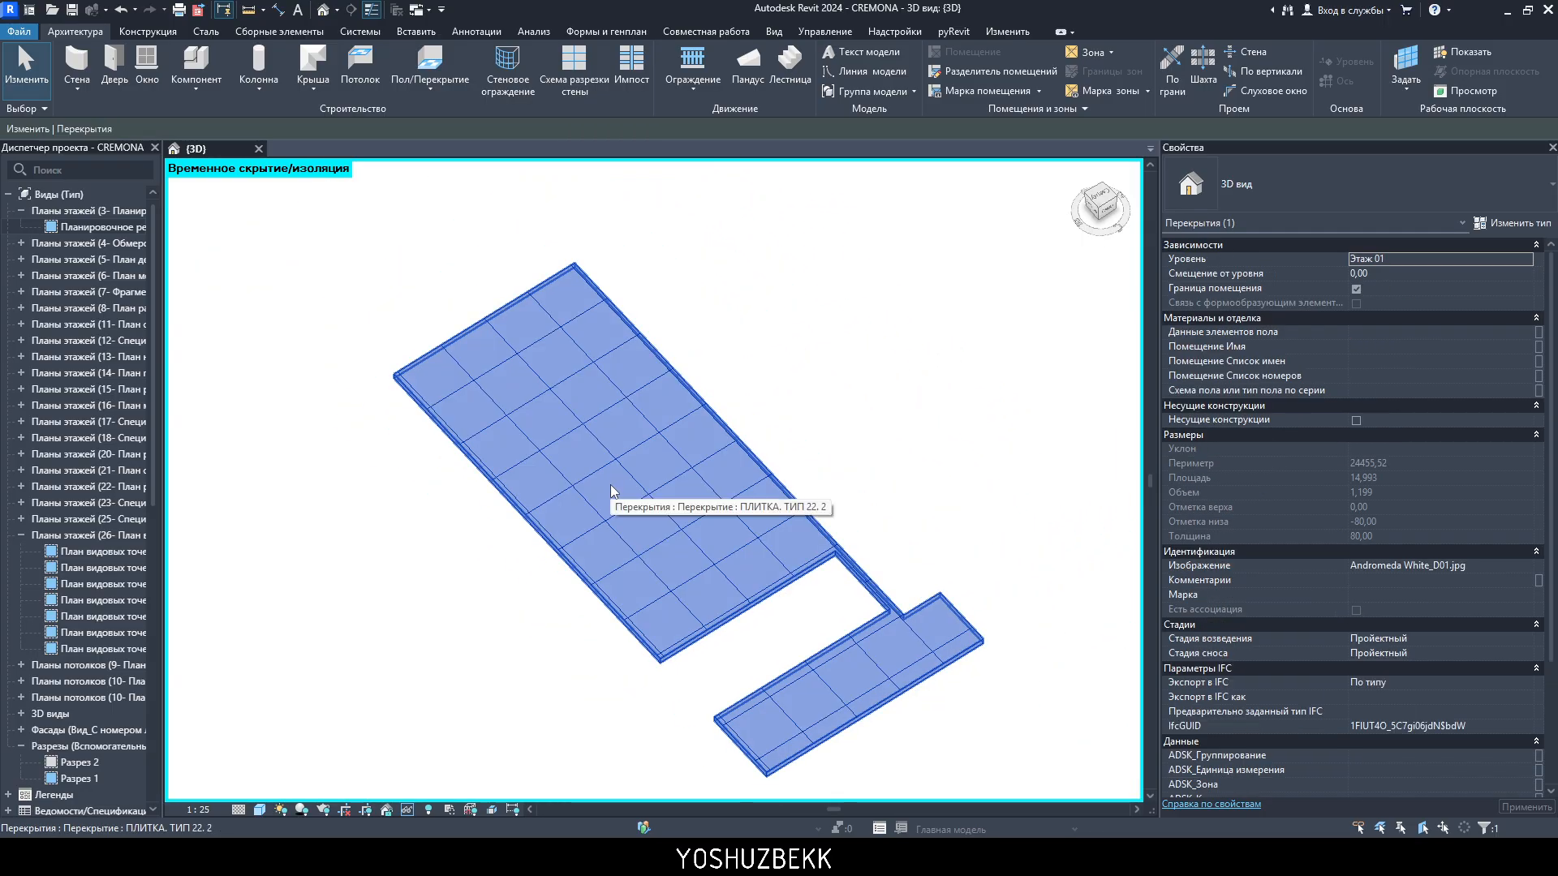
pyautogui.keyDown('shift'); pyautogui.moveTo(930, 601); pyautogui.dragTo(945, 166, button='middle'); pyautogui.keyUp('shift')
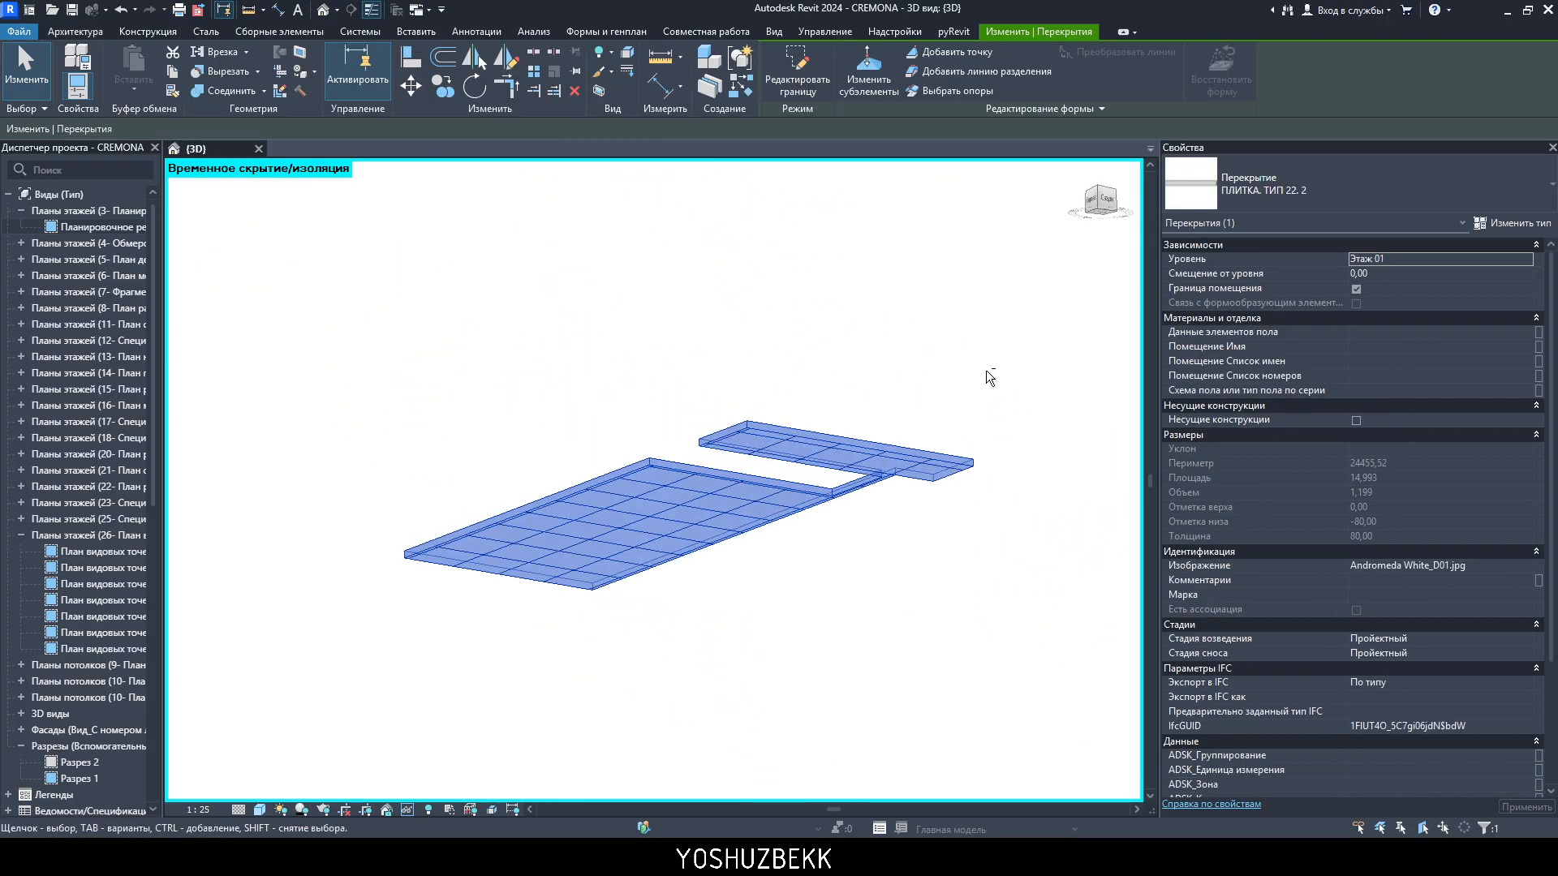
pyautogui.keyDown('shift'); pyautogui.moveTo(986, 370); pyautogui.dragTo(978, 831, button='middle'); pyautogui.keyUp('shift')
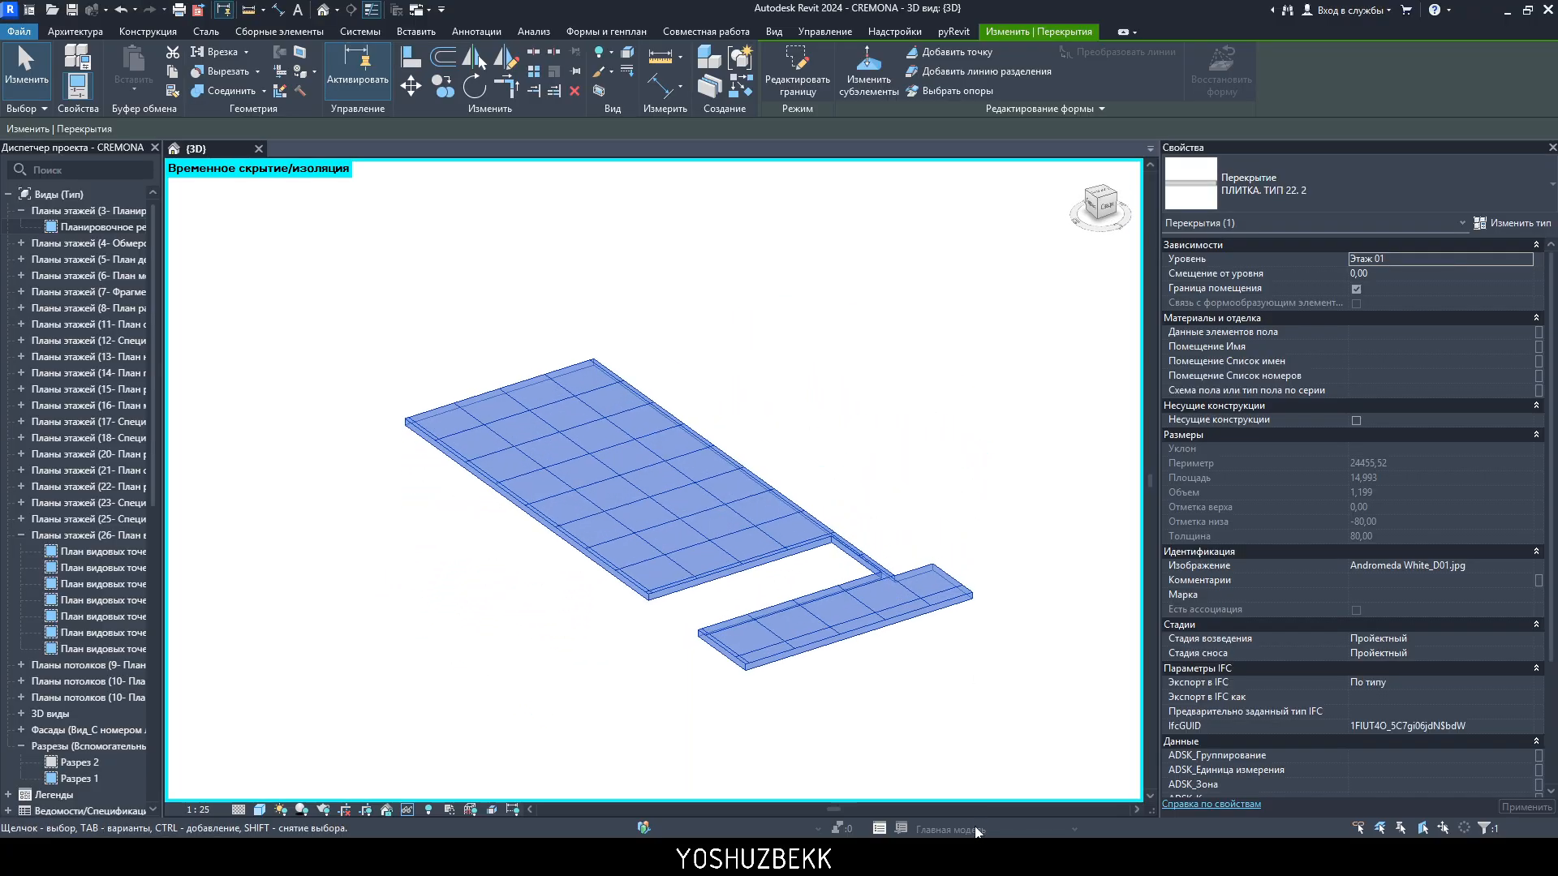
pyautogui.keyDown('shift'); pyautogui.moveTo(767, 475); pyautogui.dragTo(826, 572, button='middle'); pyautogui.keyUp('shift')
pyautogui.scroll(3, 696, 548)
pyautogui.press('Escape')
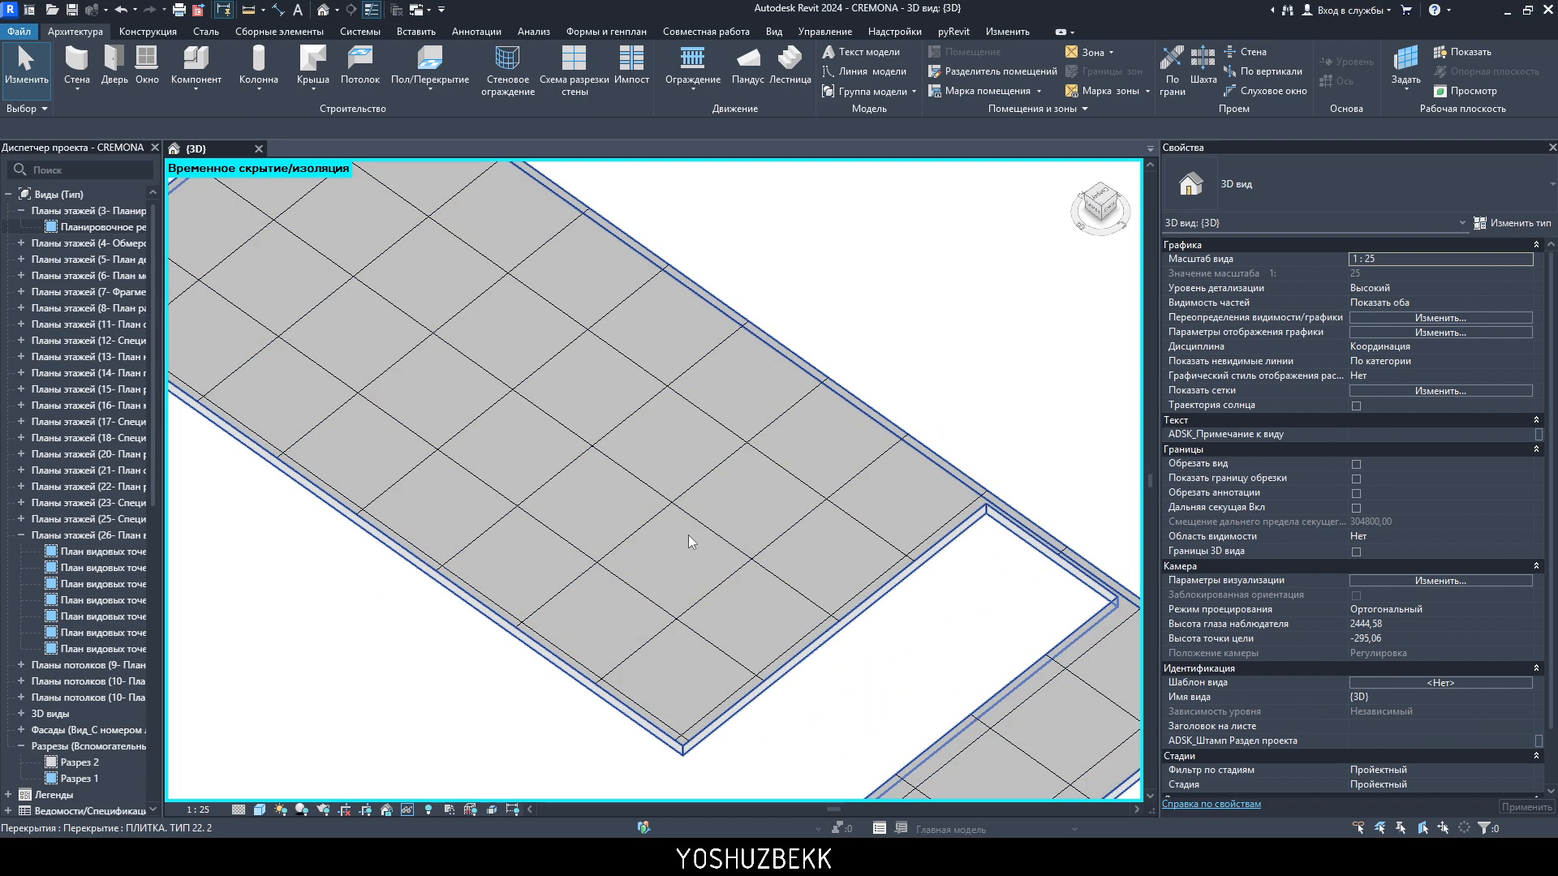
pyautogui.scroll(-3, 706, 536)
pyautogui.scroll(3, 722, 533)
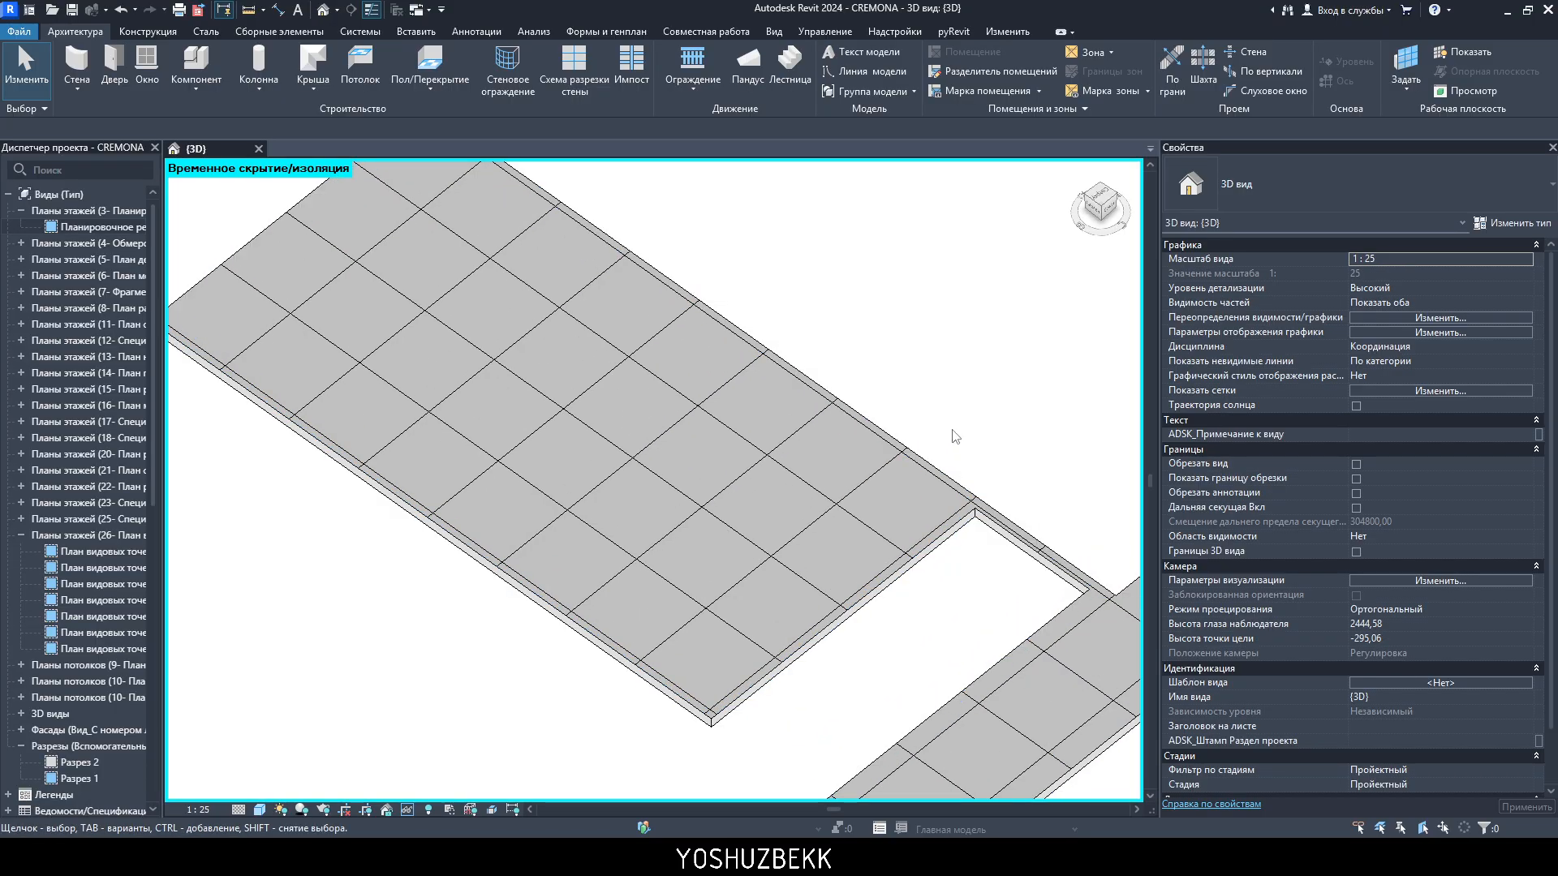
pyautogui.moveTo(604, 402); pyautogui.dragTo(777, 538, button='middle')
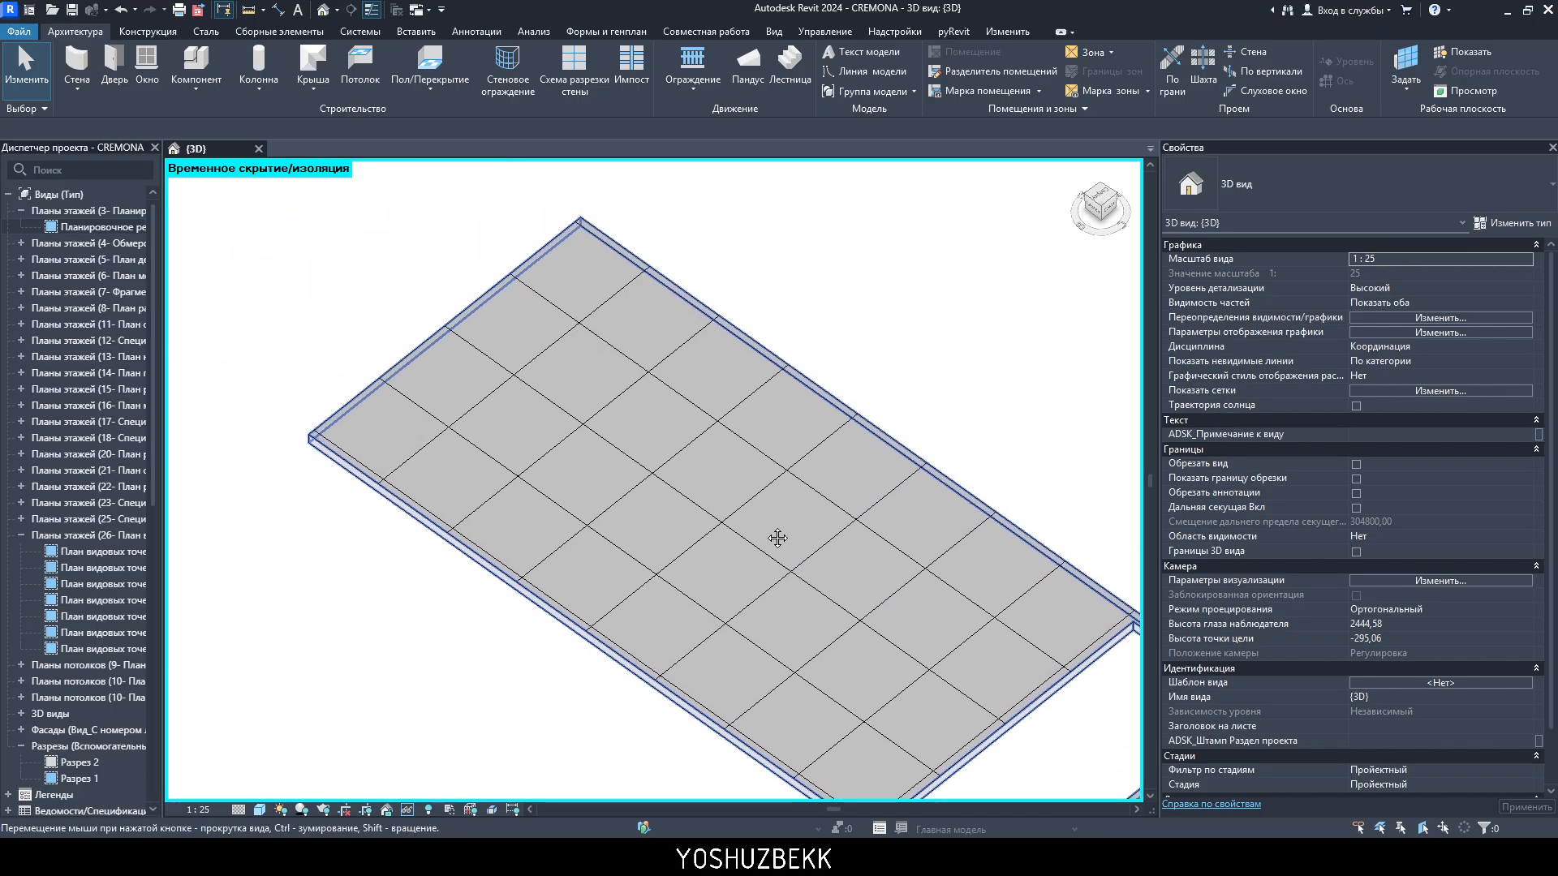
pyautogui.click(735, 538)
pyautogui.scroll(-2, 735, 538)
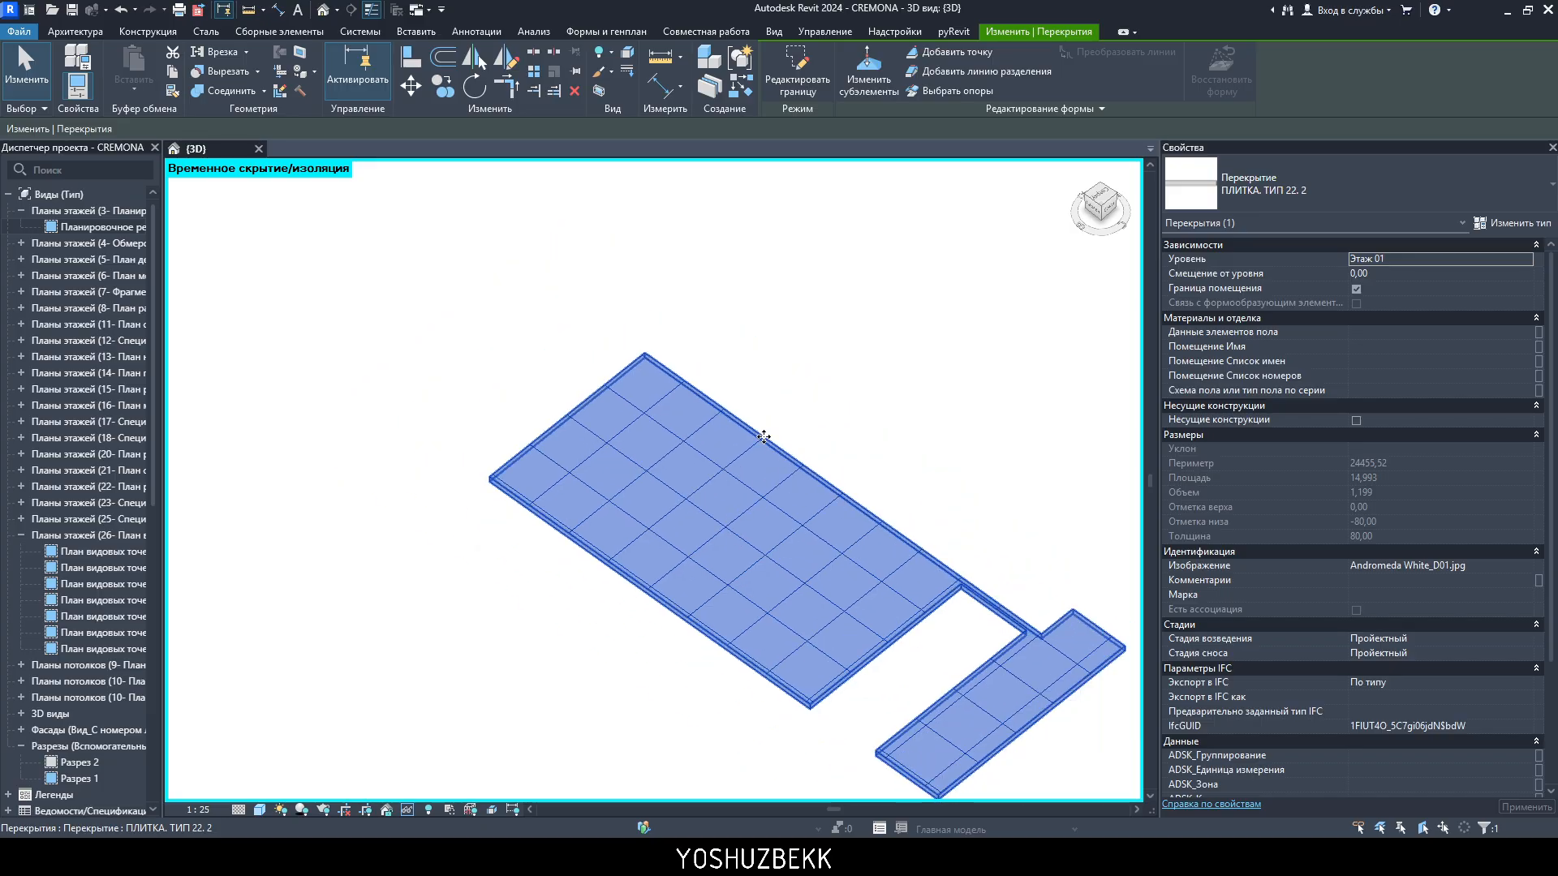
pyautogui.press('Escape')
pyautogui.scroll(2, 788, 525)
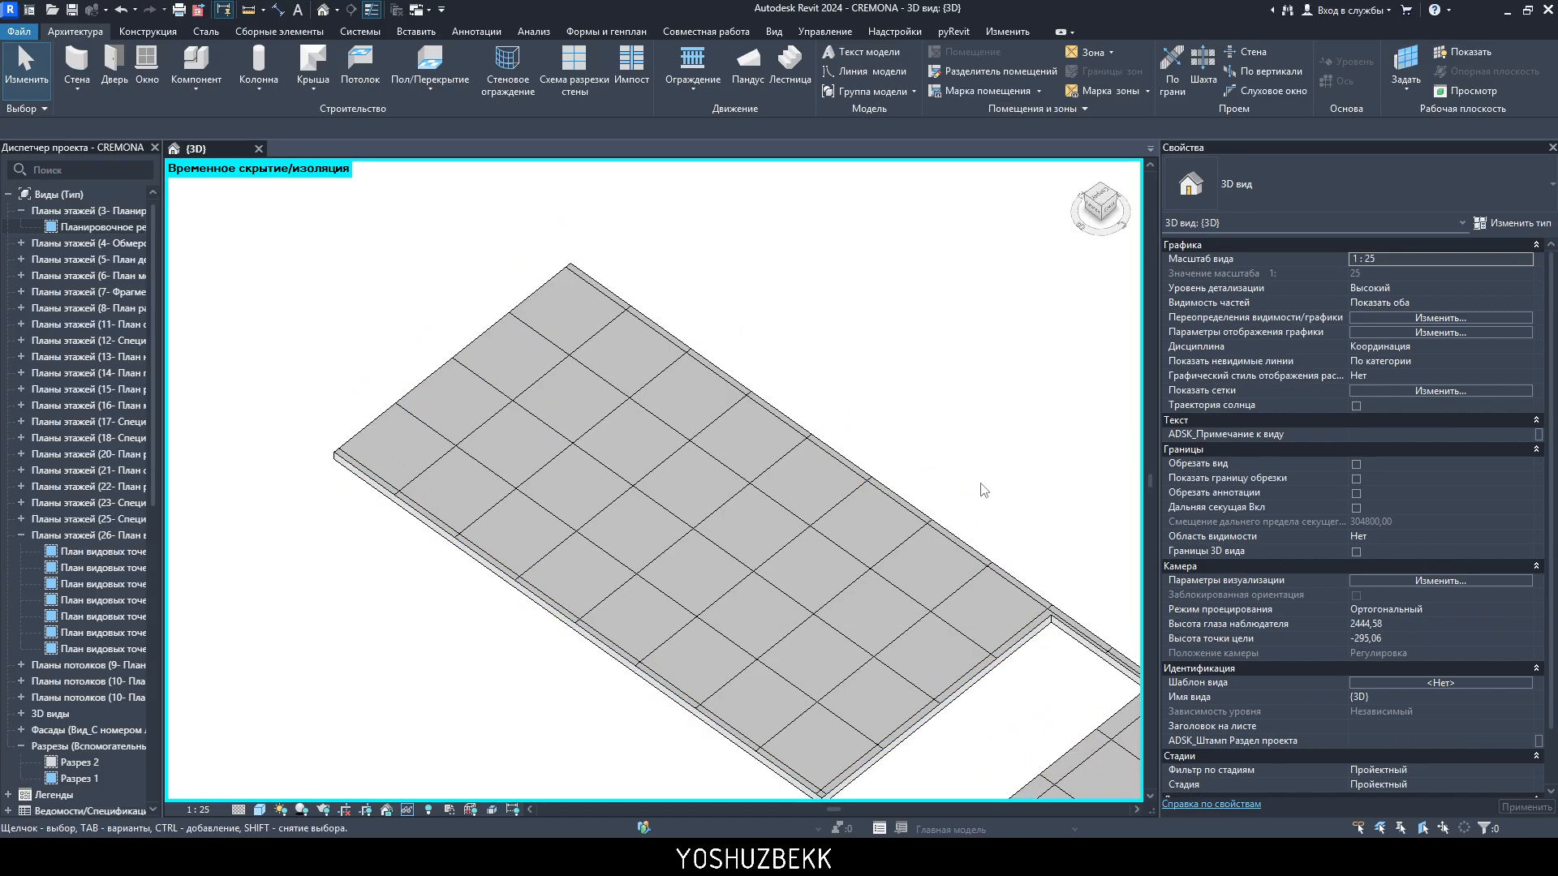
pyautogui.click(713, 453)
pyautogui.press('Escape')
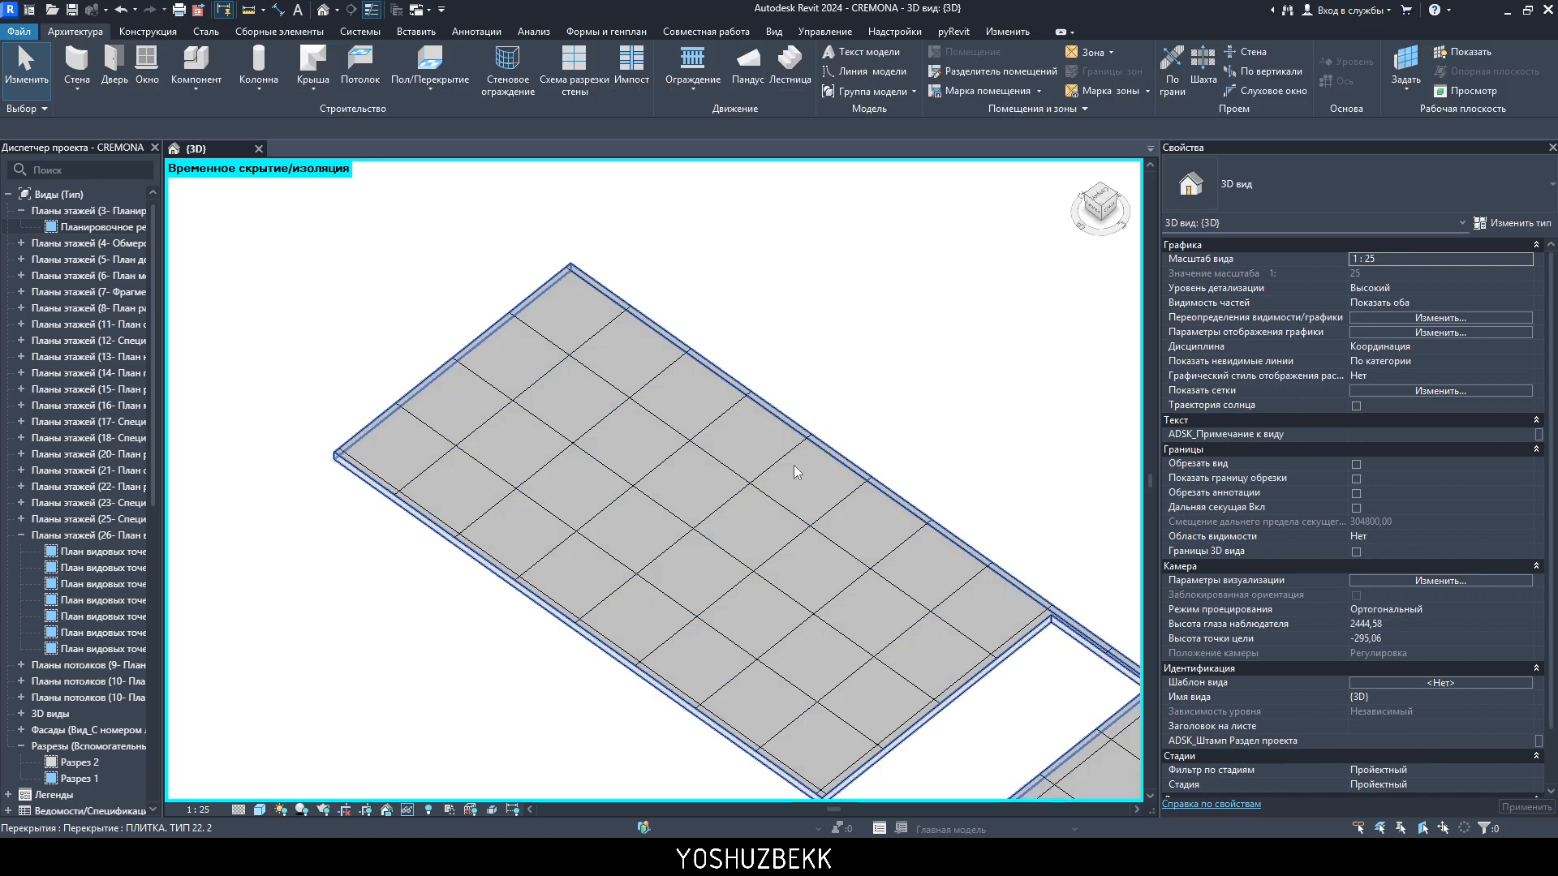
pyautogui.click(1478, 318)
pyautogui.scroll(-4, 725, 374)
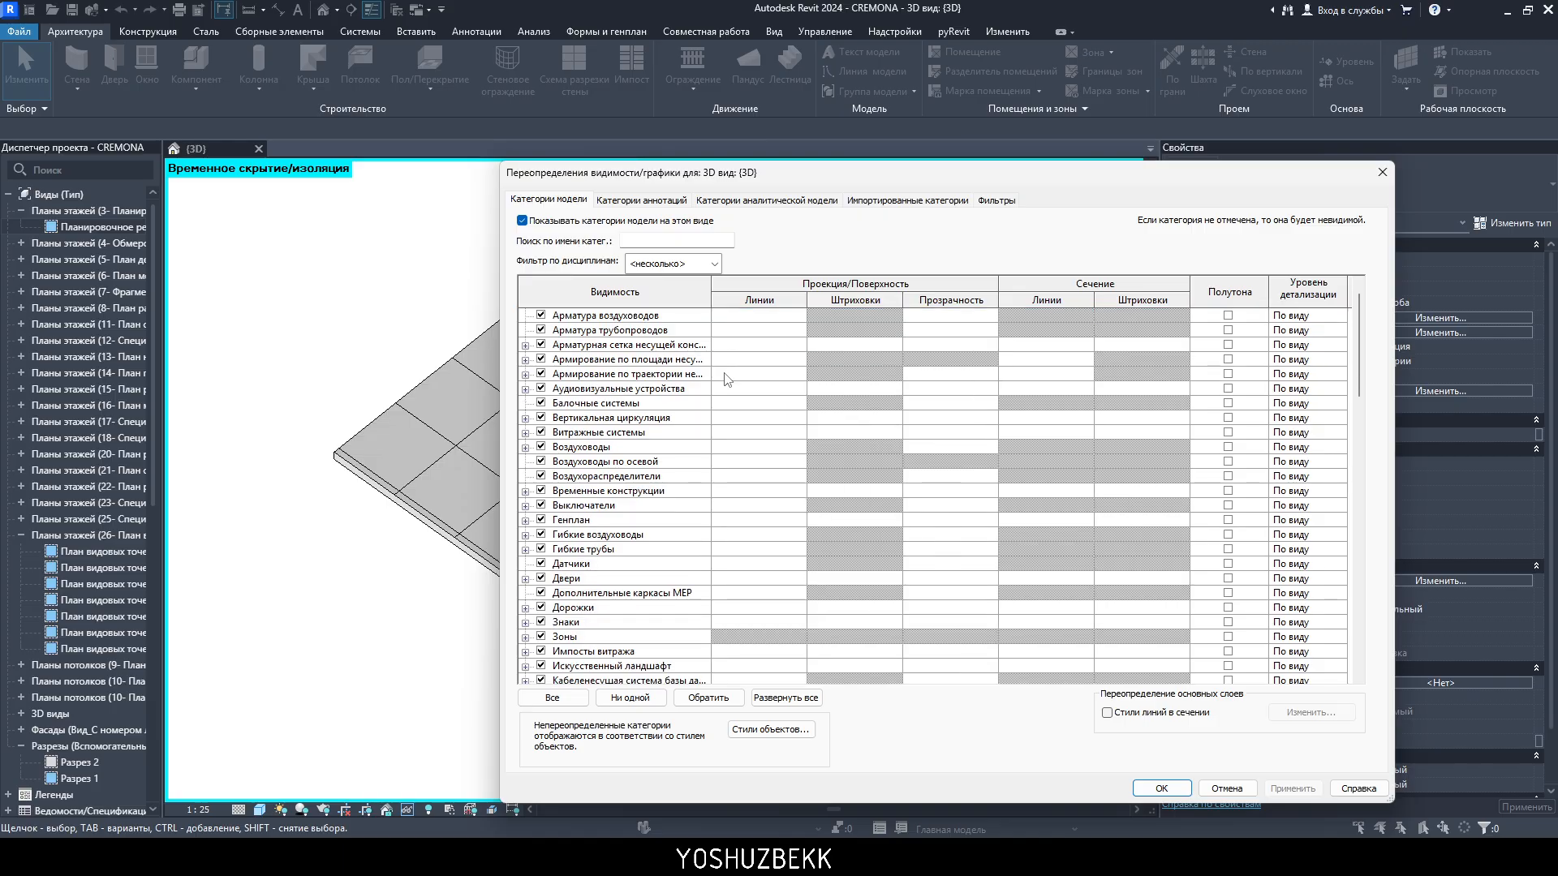
pyautogui.press('Escape')
pyautogui.click(408, 448)
pyautogui.press('Escape')
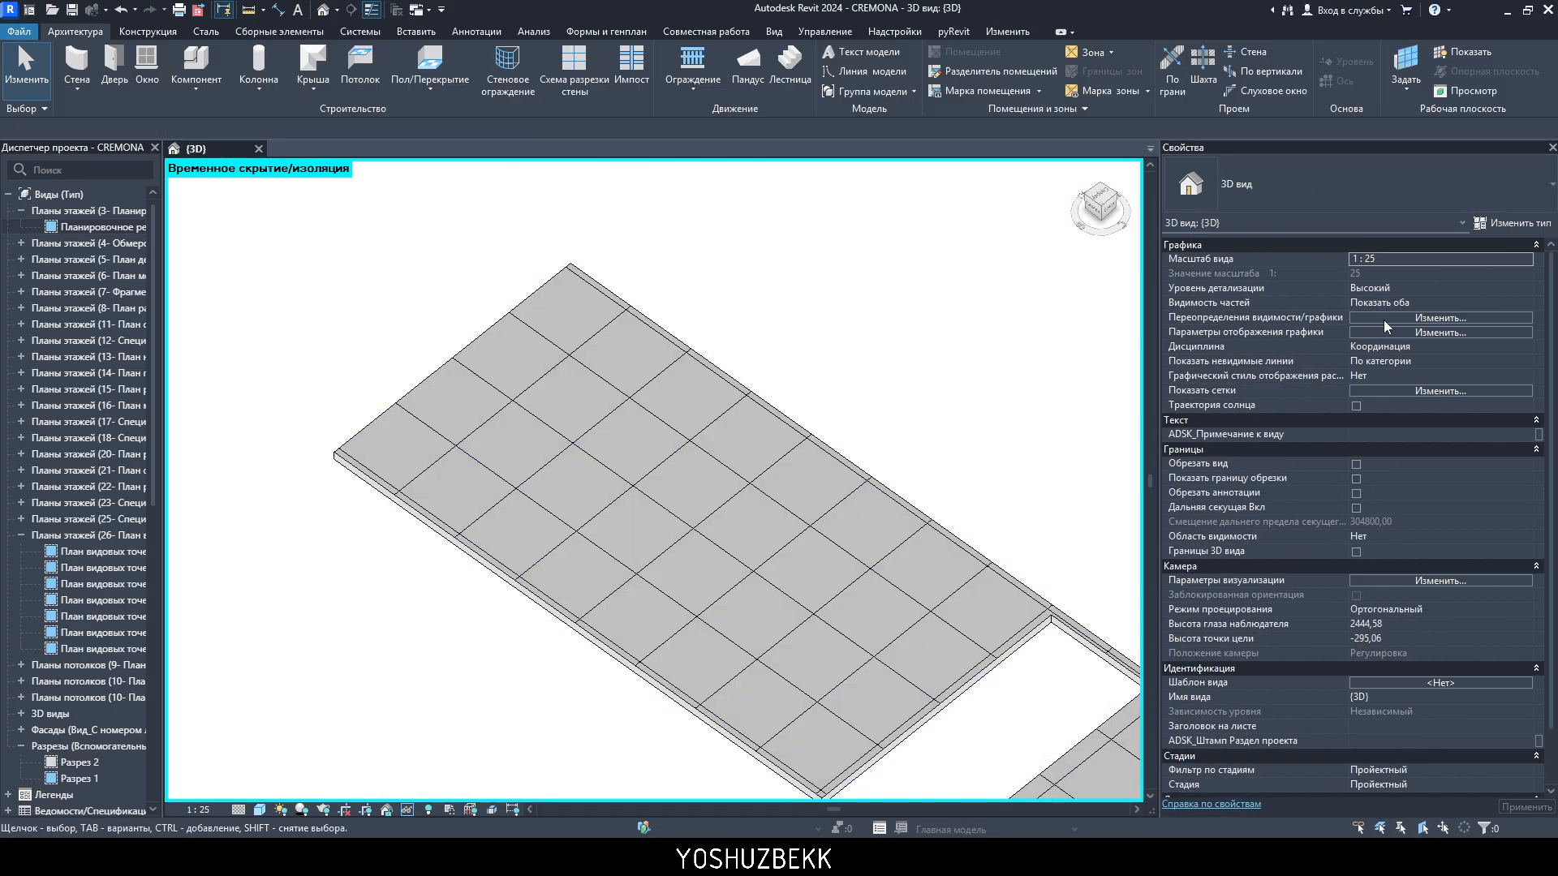
# - Open the projection/surface pattern override of the Перекрытия category in the {3D} view's visibility/graphics overrides
pyautogui.click(1386, 318)
pyautogui.scroll(-8, 718, 378)
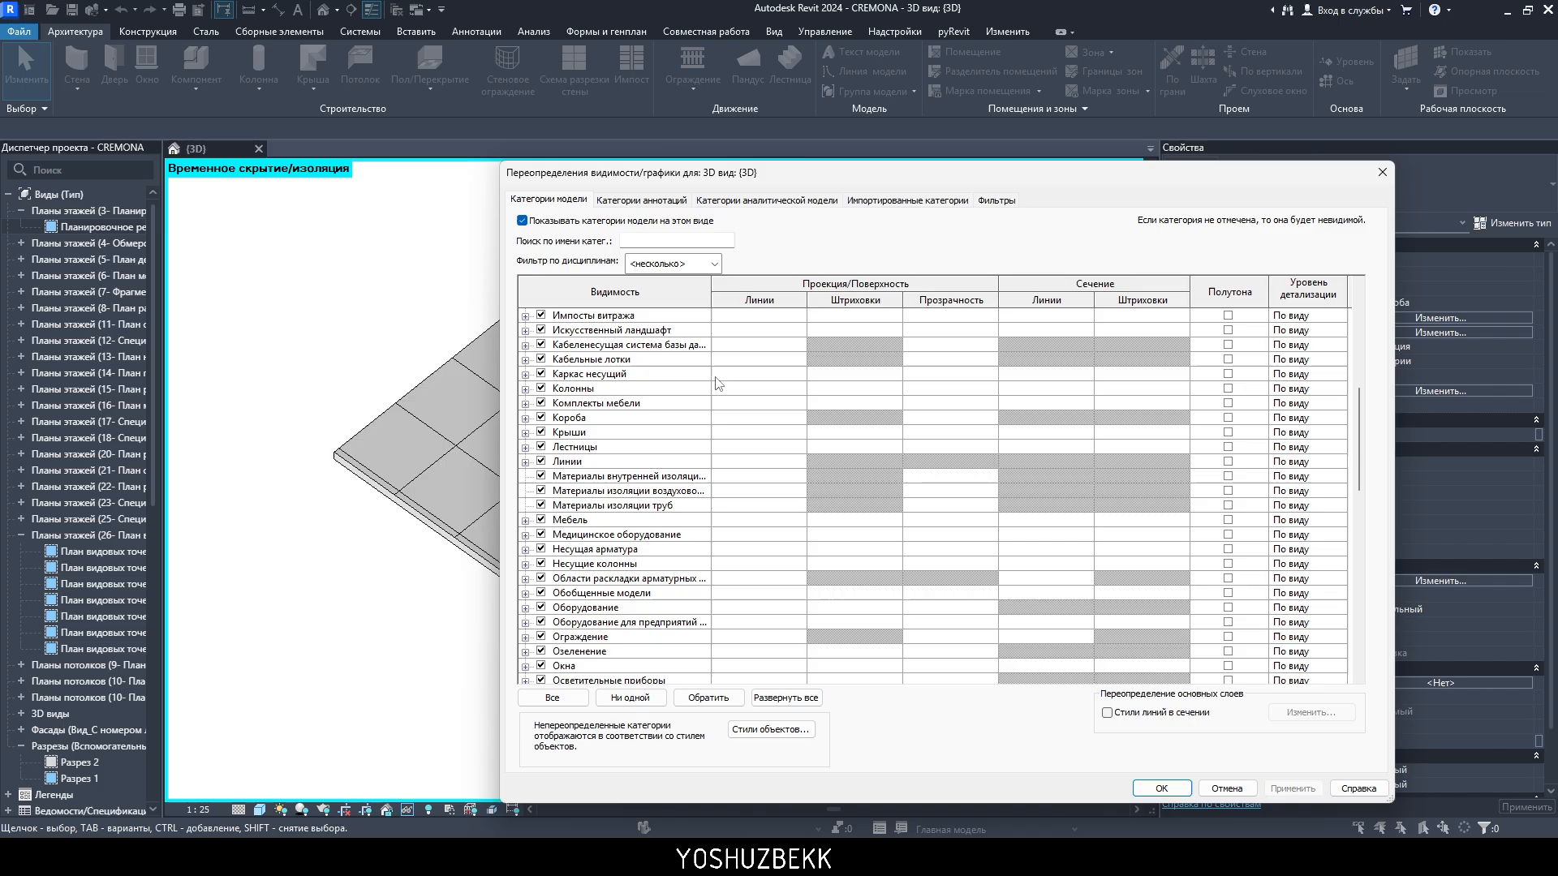
pyautogui.click(598, 622)
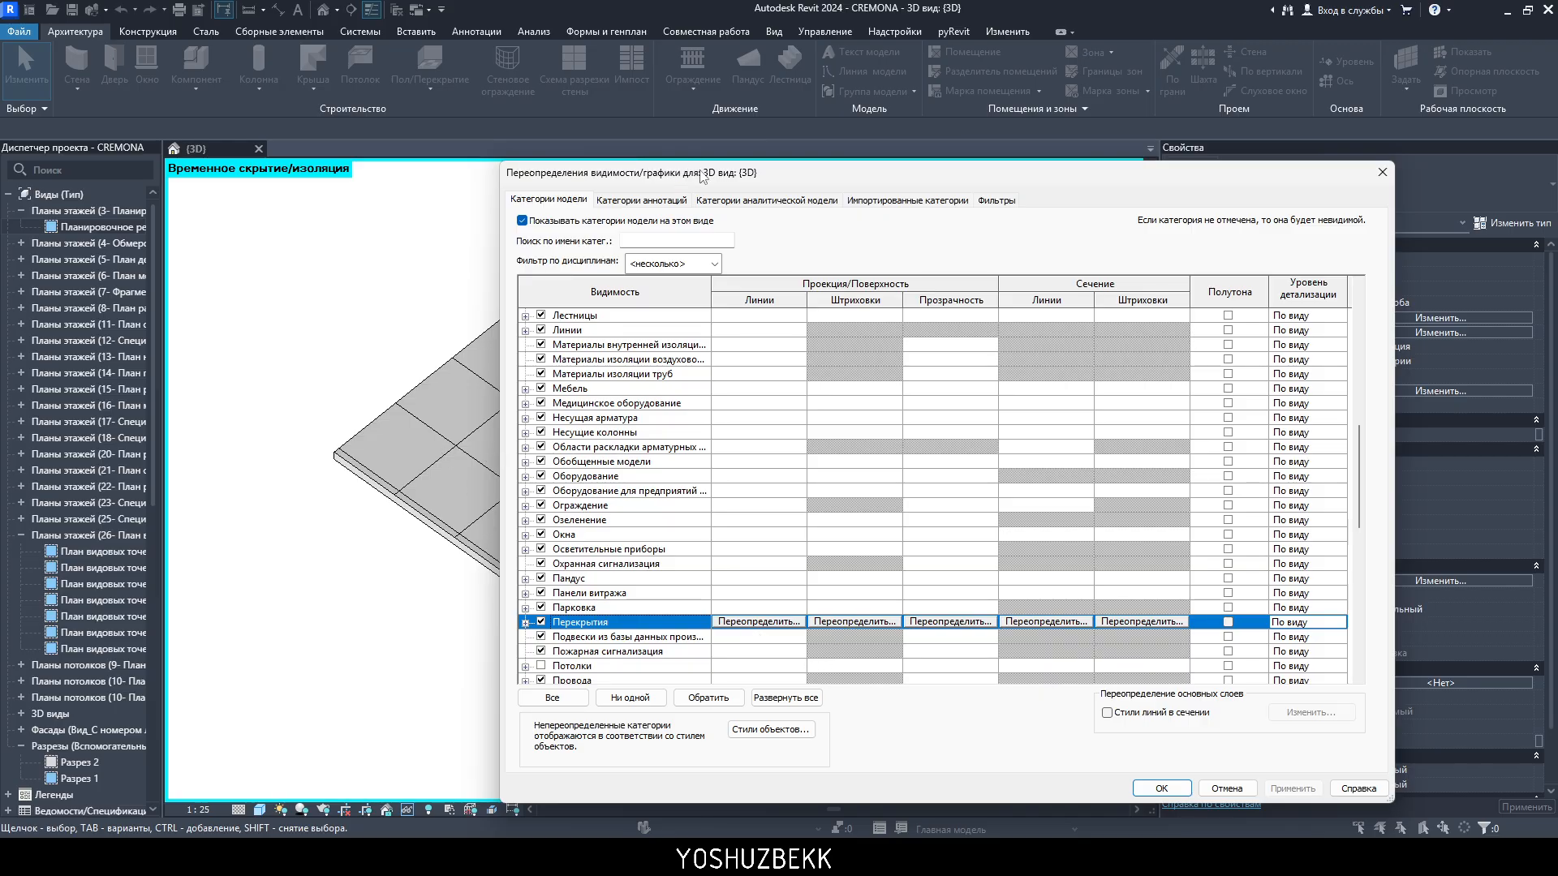
pyautogui.moveTo(703, 177); pyautogui.dragTo(849, 138)
pyautogui.click(1001, 583)
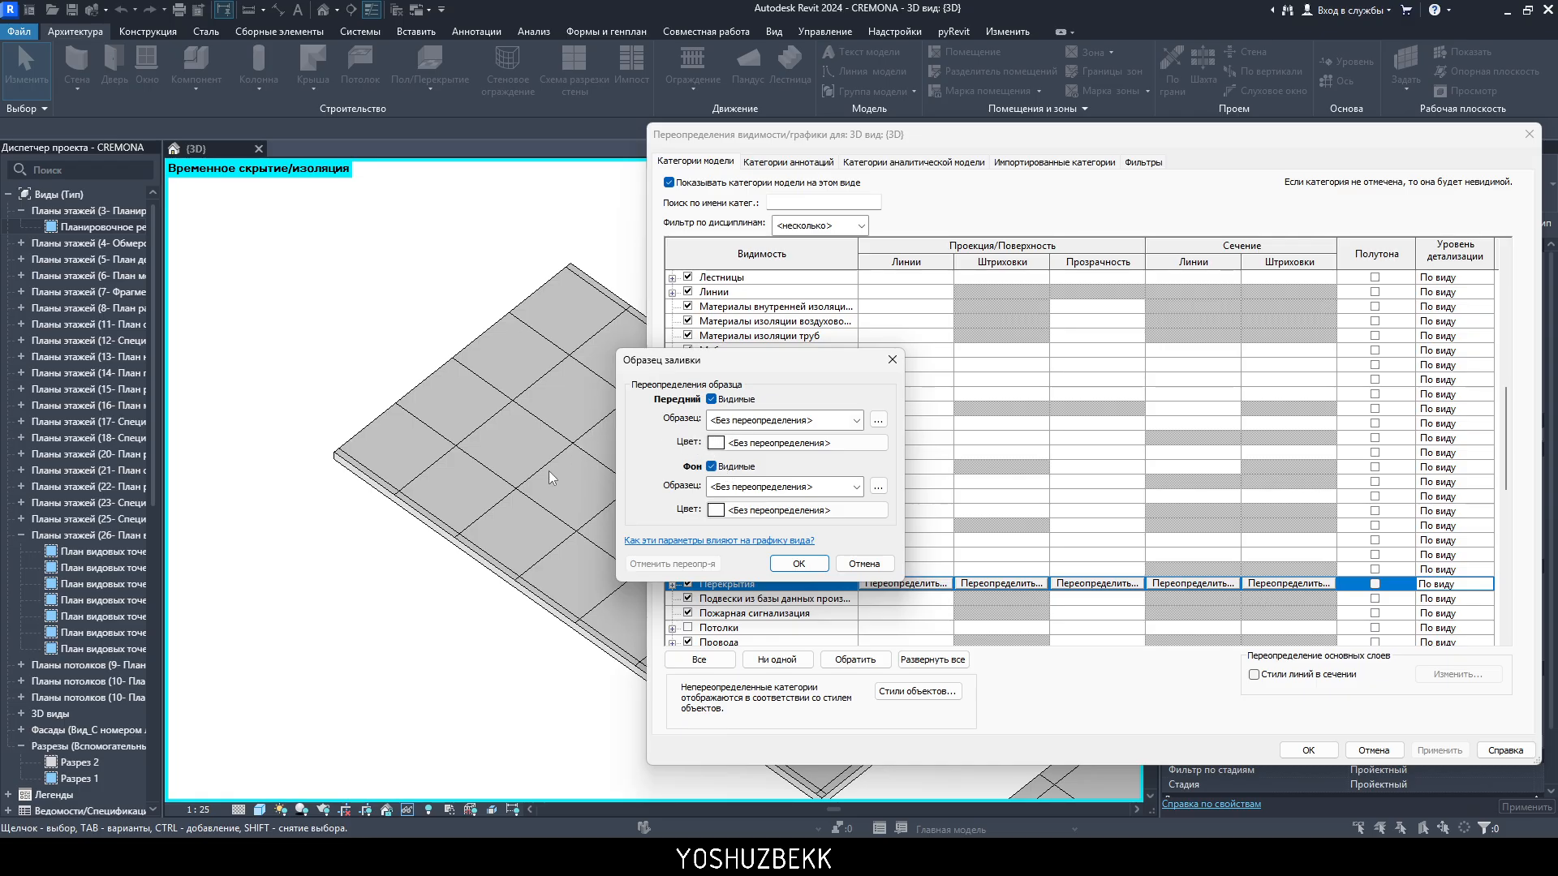
# - Override the Перекрытия surface background pattern with <Сплошная заливка> in blue RGB 074-165-255 and apply it to the {3D} view
pyautogui.click(730, 420)
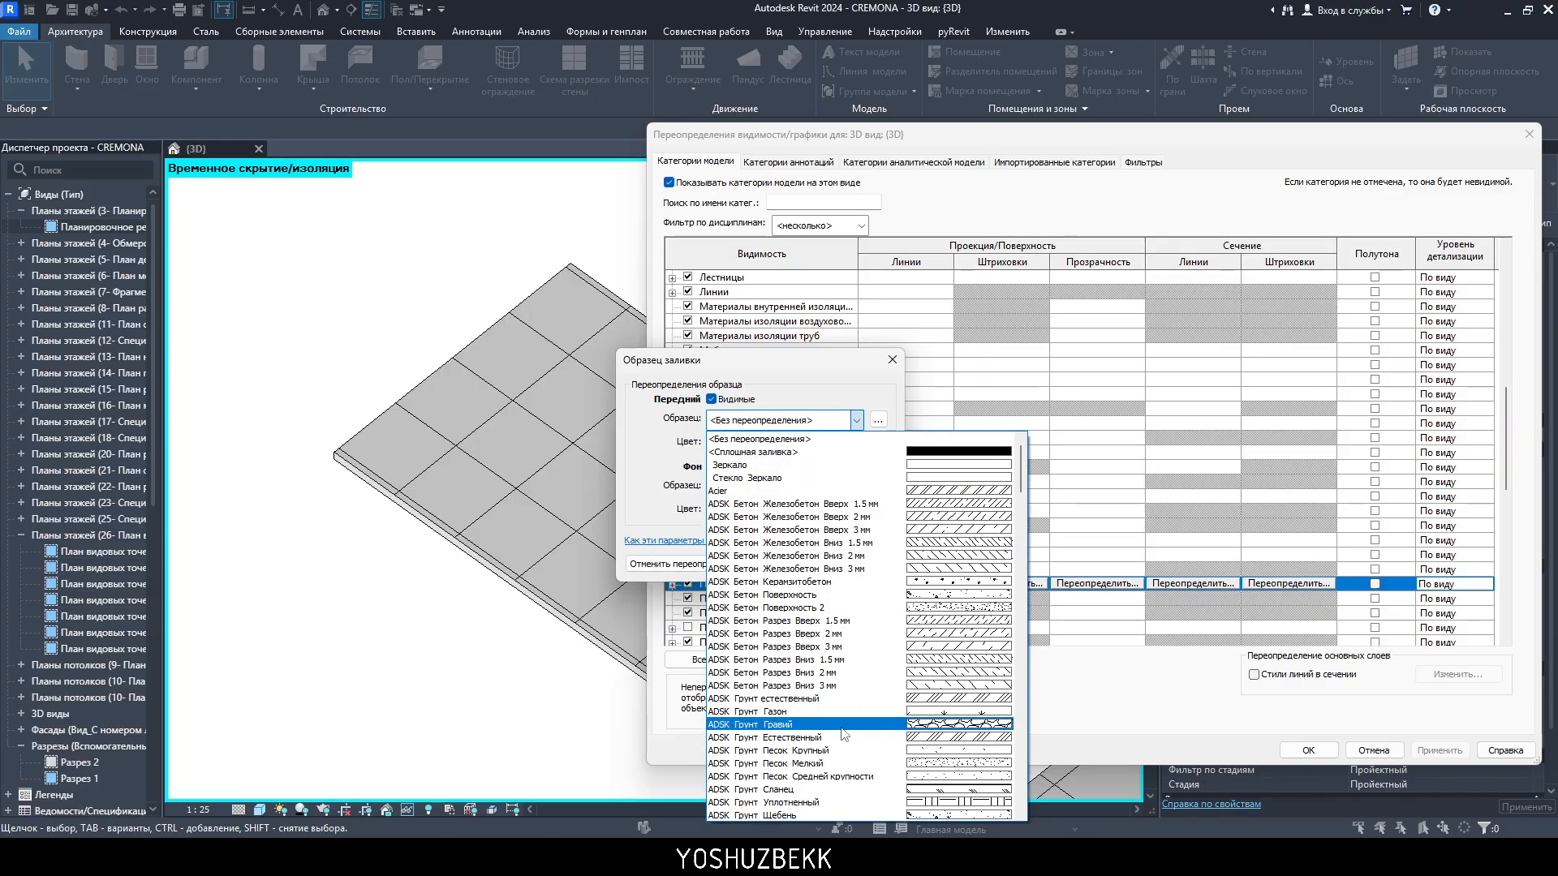
pyautogui.scroll(-4, 831, 649)
pyautogui.click(839, 420)
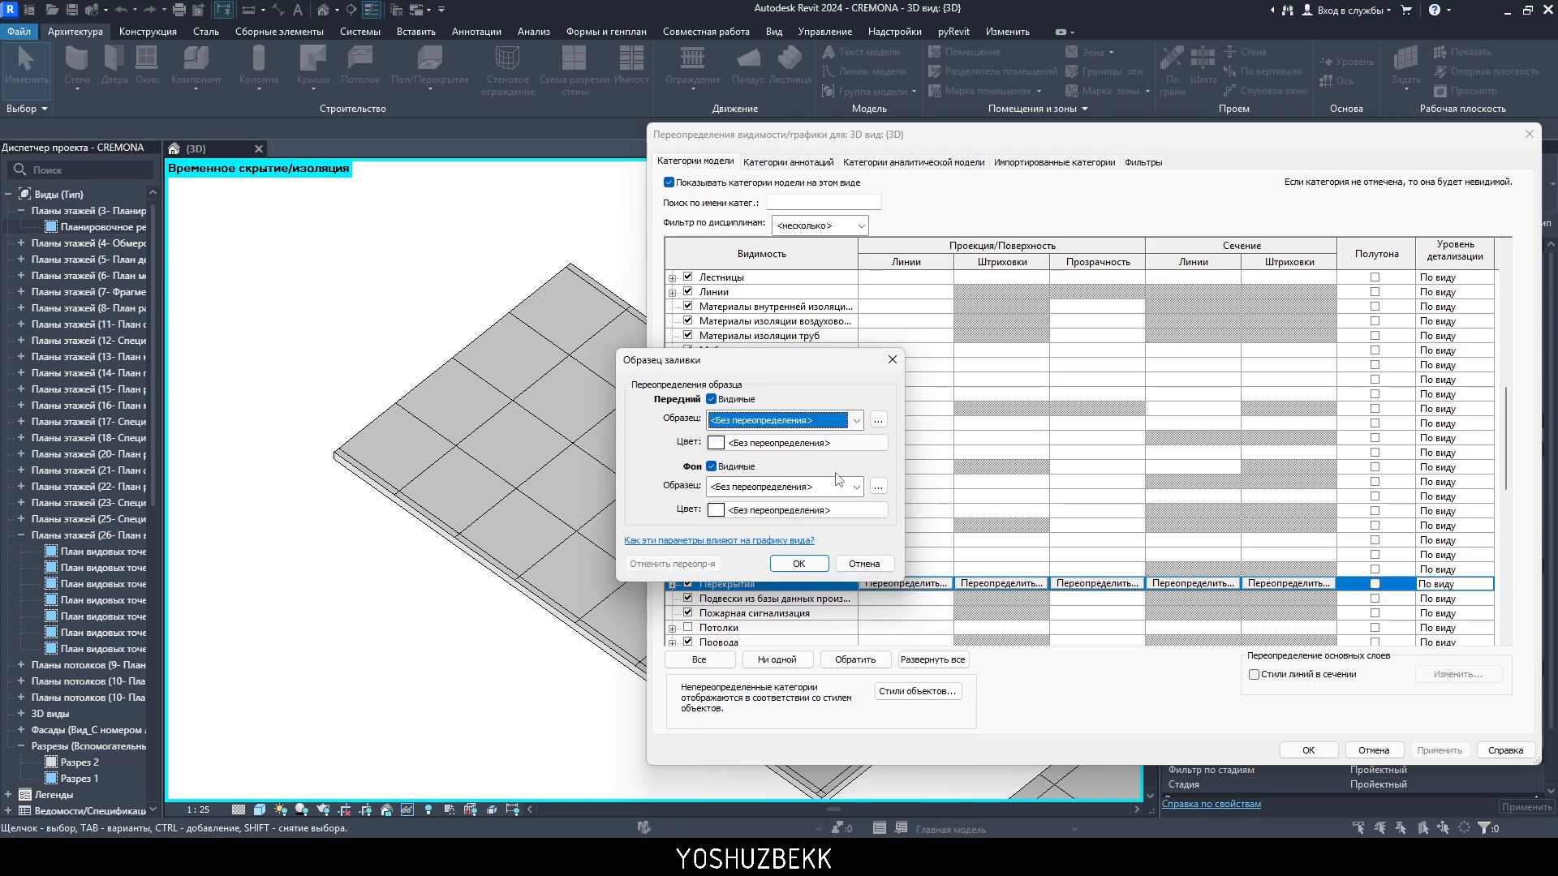
pyautogui.click(834, 486)
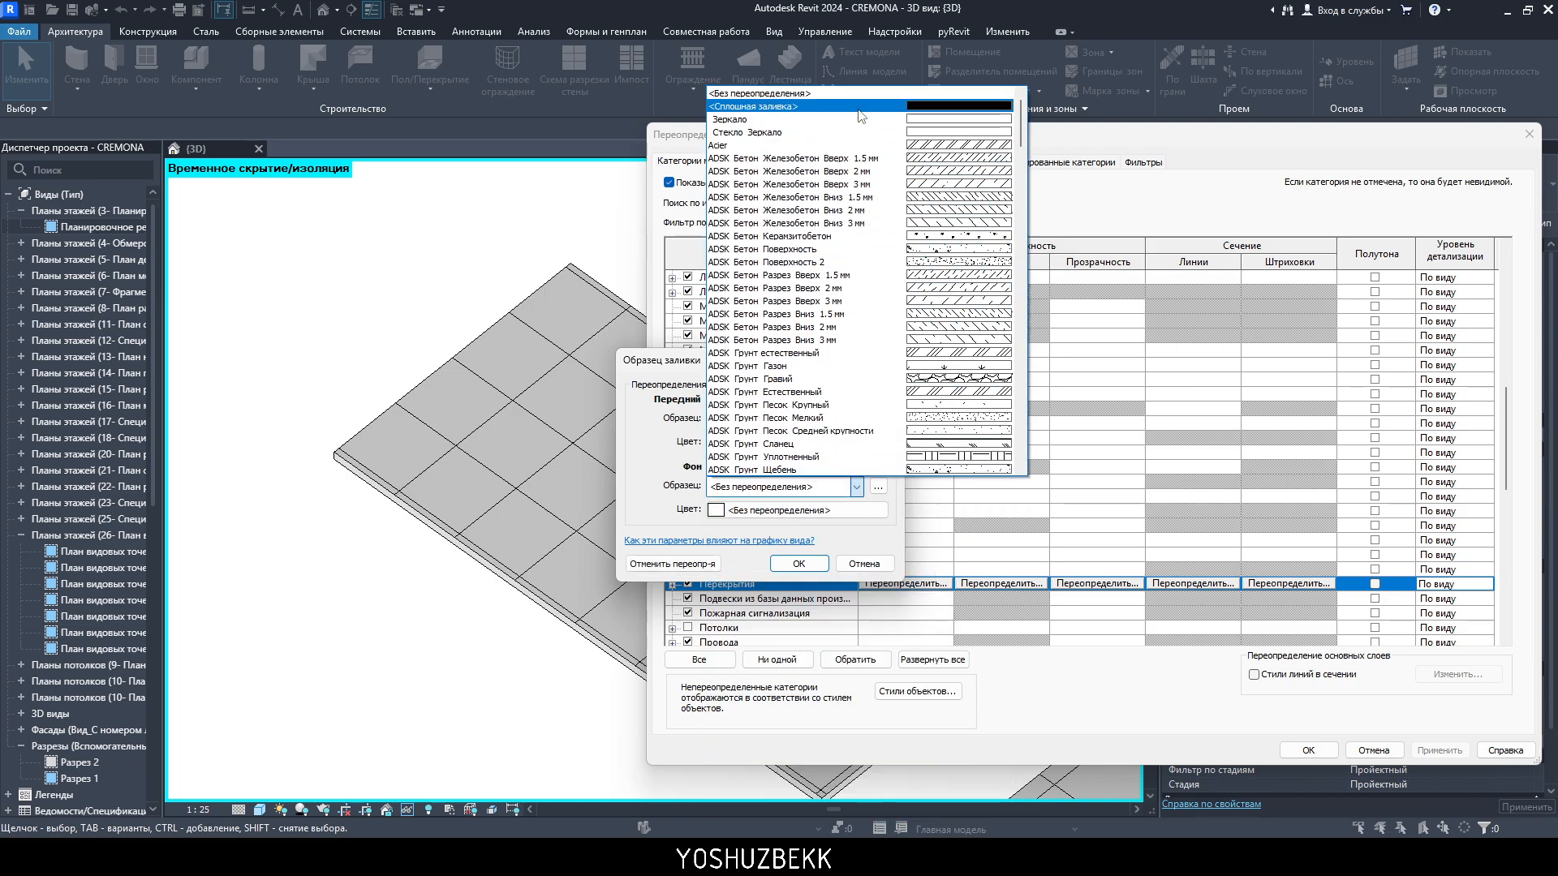
pyautogui.click(795, 126)
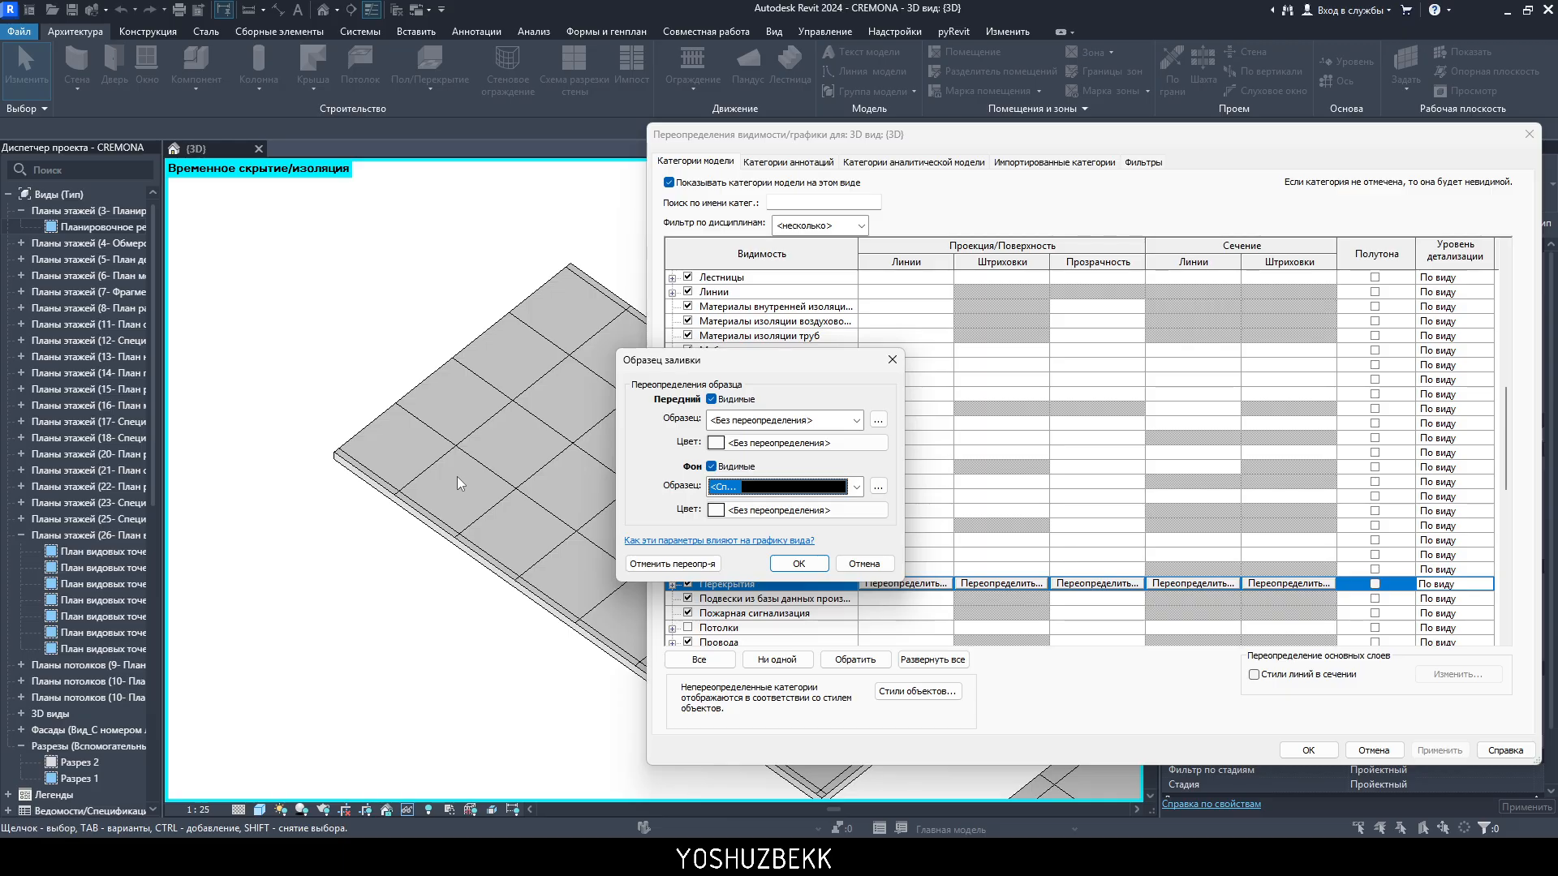
pyautogui.click(758, 510)
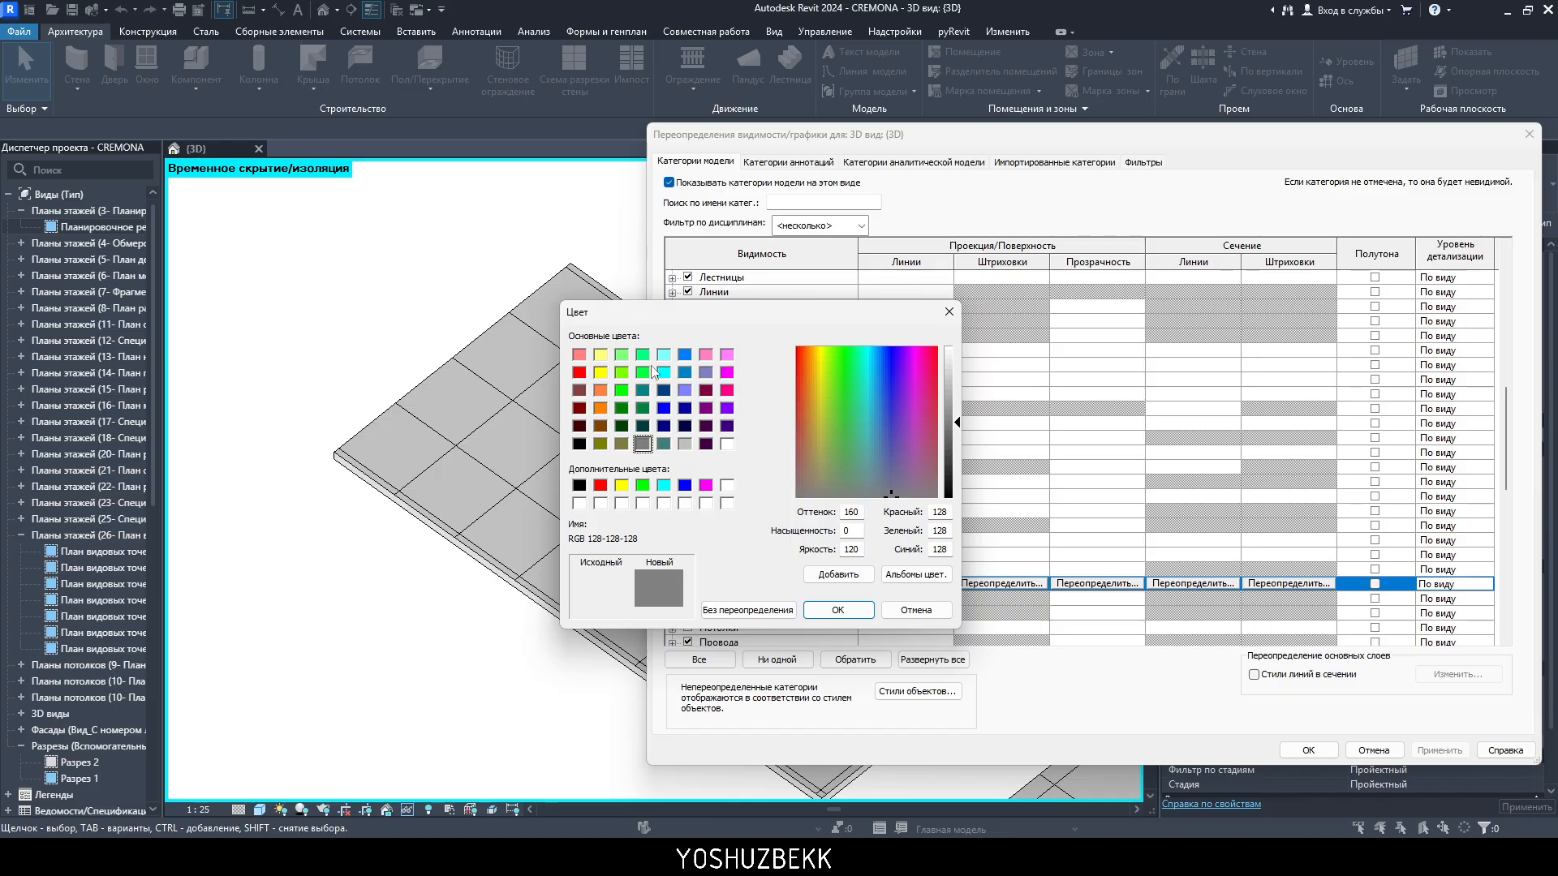
pyautogui.click(685, 354)
pyautogui.click(947, 371)
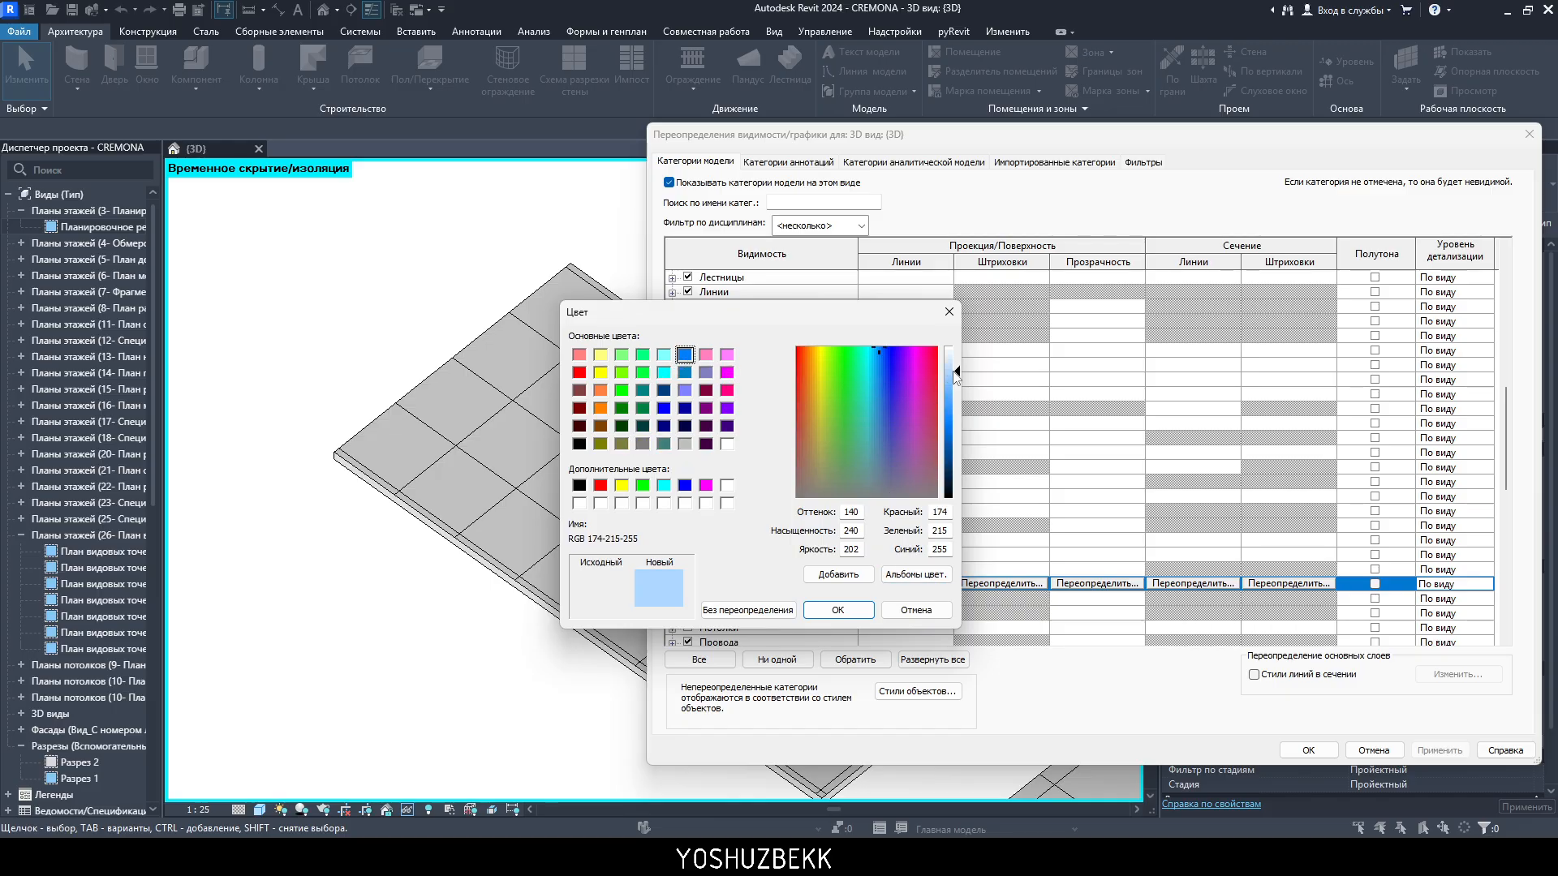
pyautogui.click(838, 610)
pyautogui.click(800, 568)
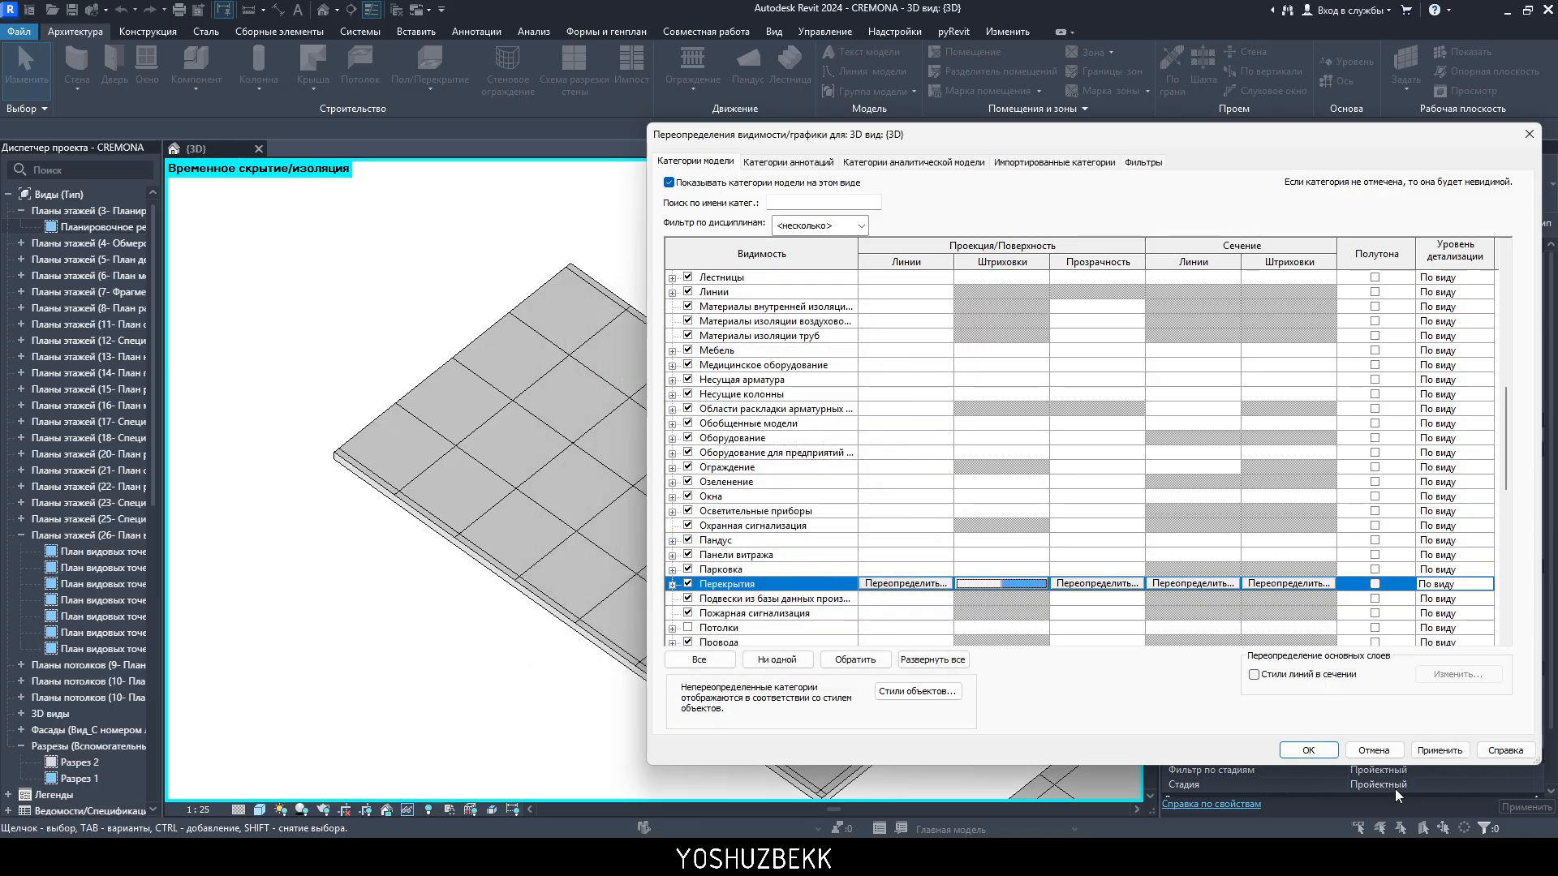
pyautogui.click(1449, 754)
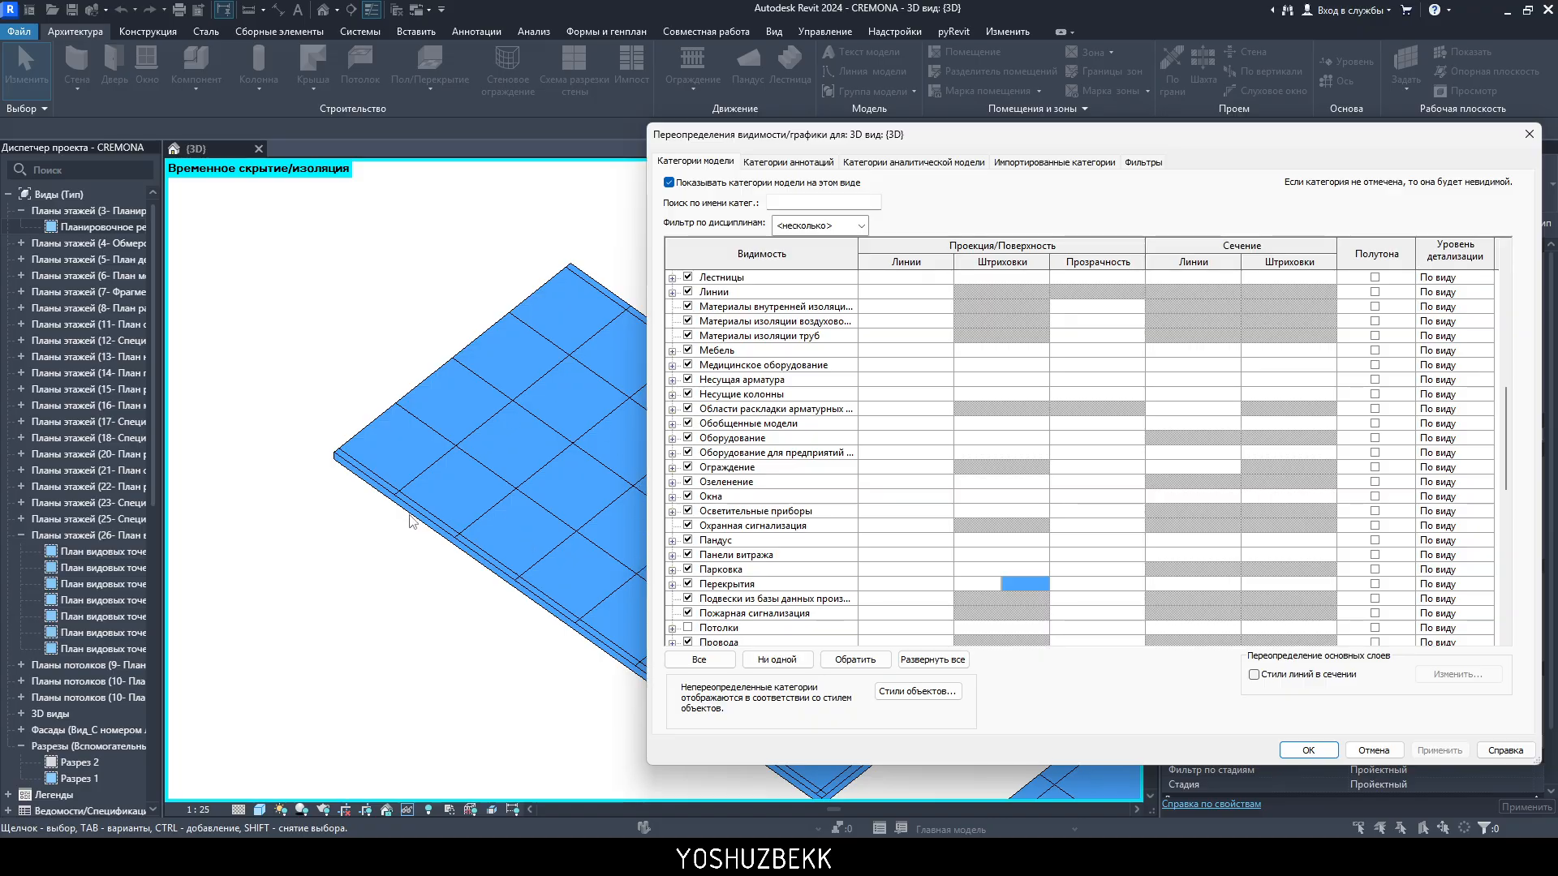
# - Override the Перекрытия surface foreground pattern with Acier in dark grey RGB 069-069-069 and apply it to the view
pyautogui.click(978, 586)
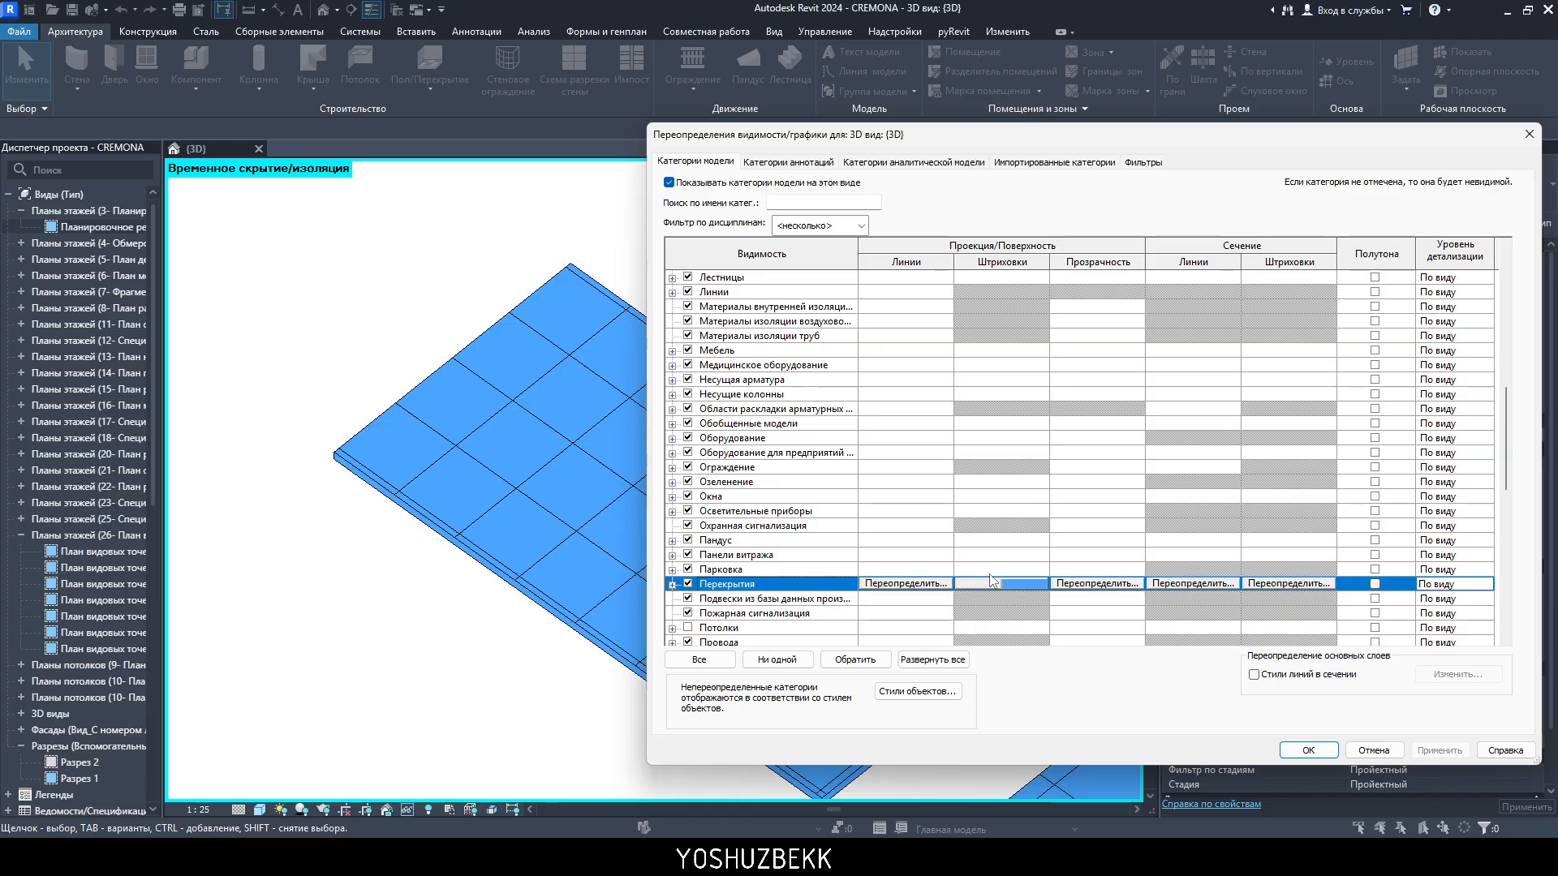
pyautogui.click(978, 584)
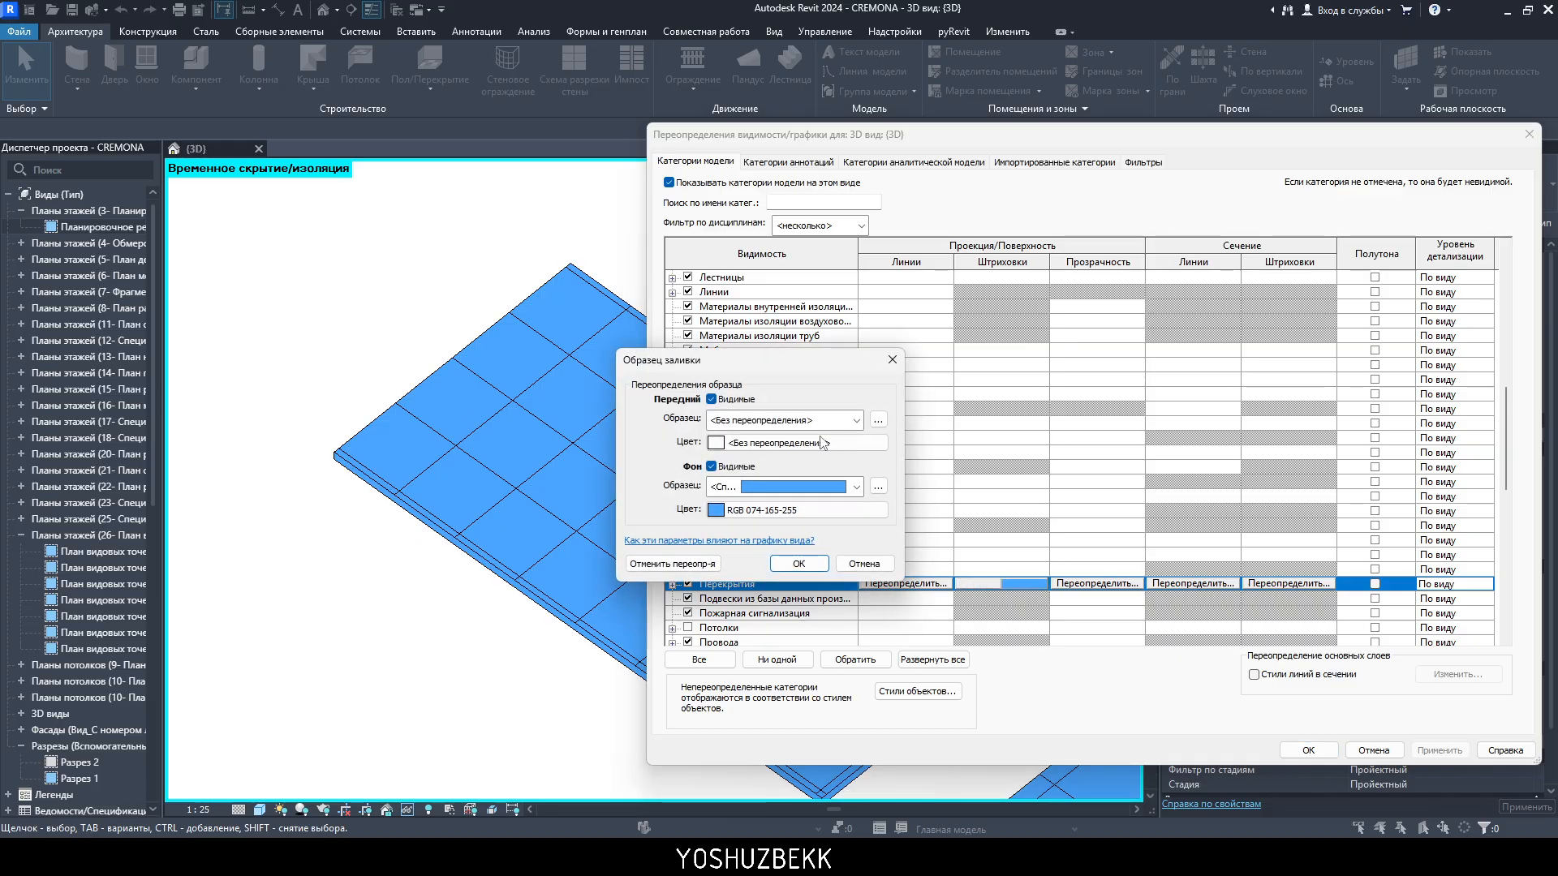
pyautogui.click(835, 420)
pyautogui.click(835, 464)
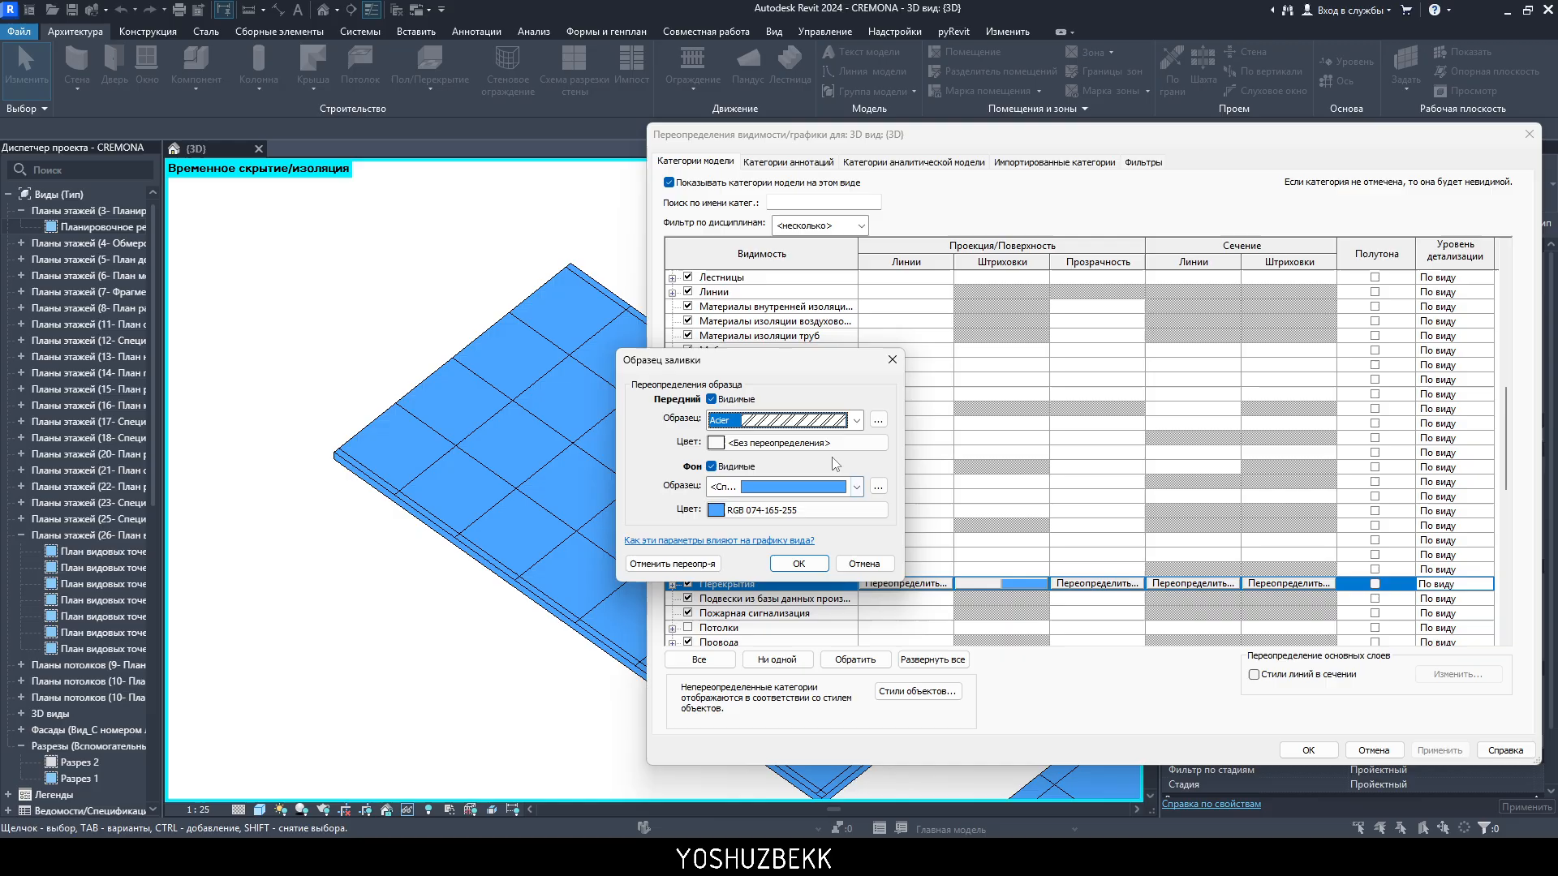
pyautogui.click(832, 442)
pyautogui.click(952, 462)
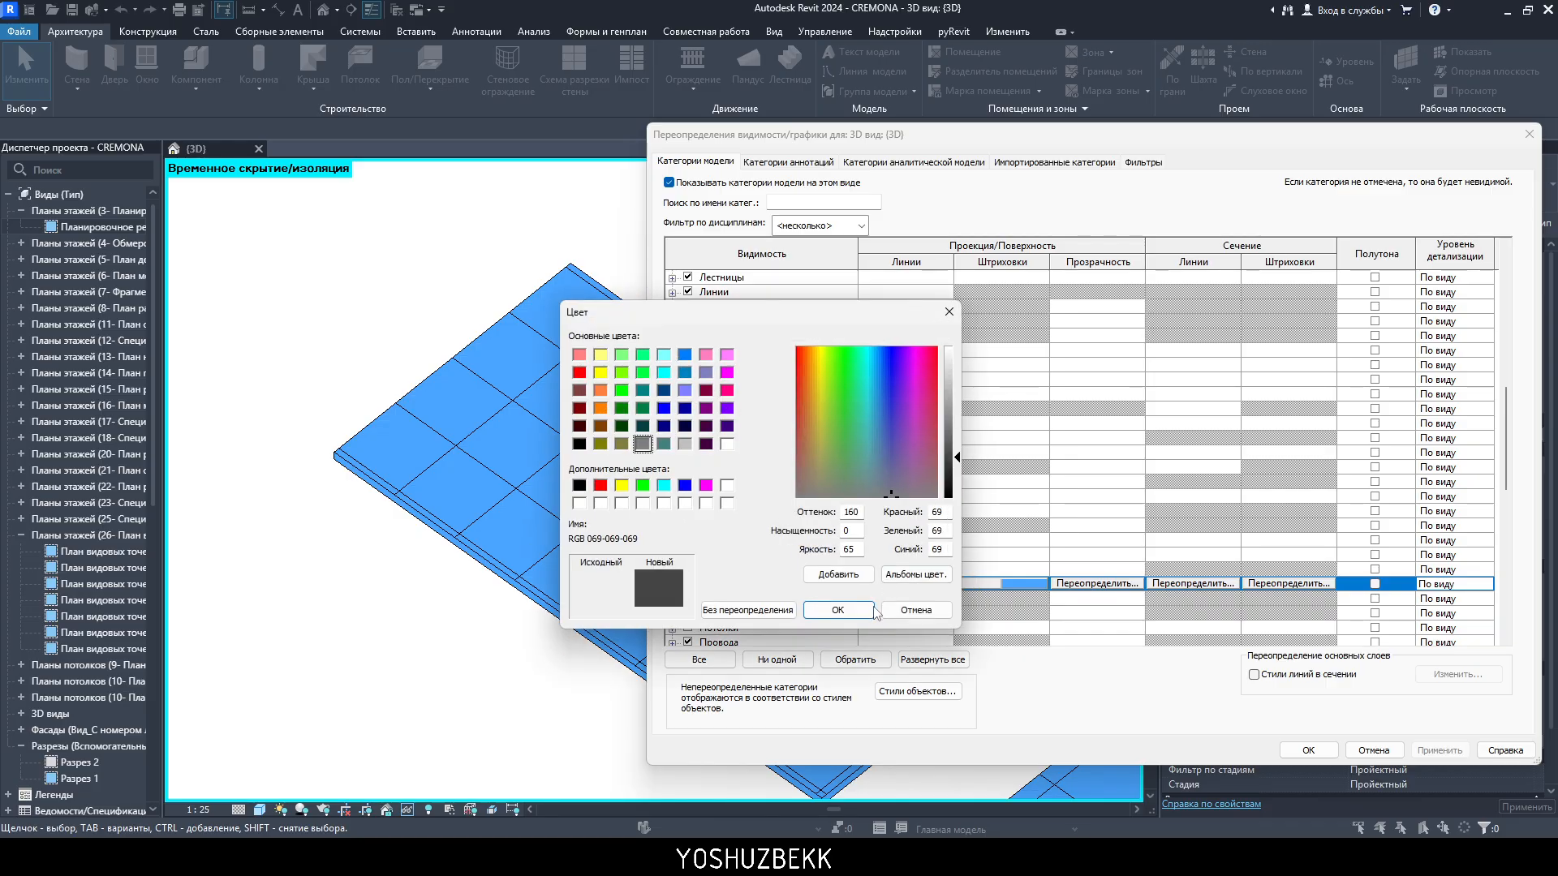
pyautogui.click(838, 609)
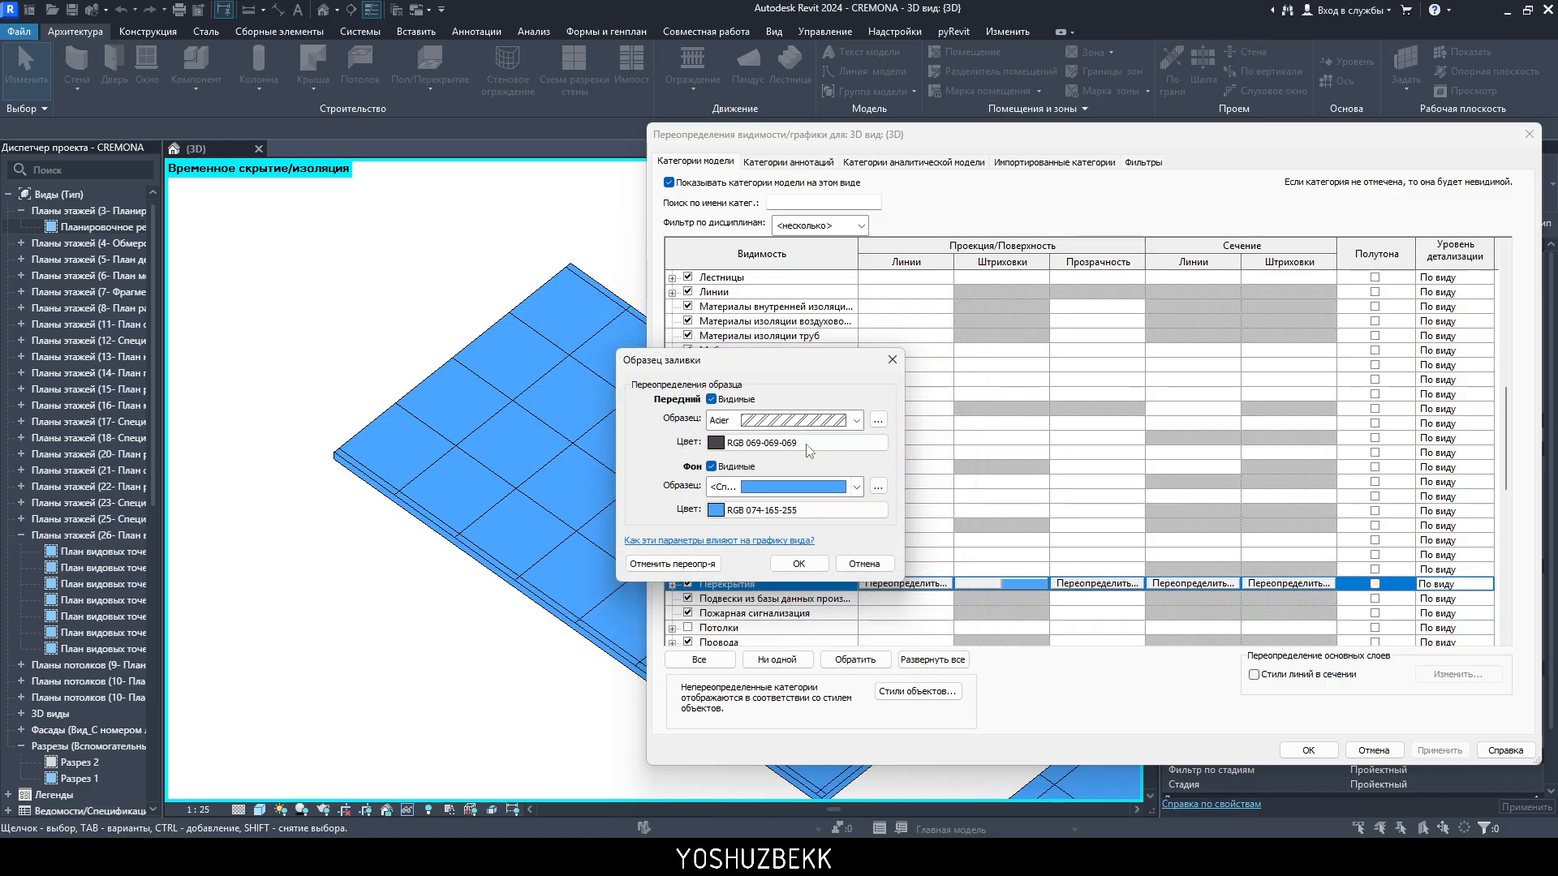
pyautogui.click(798, 565)
pyautogui.click(1441, 752)
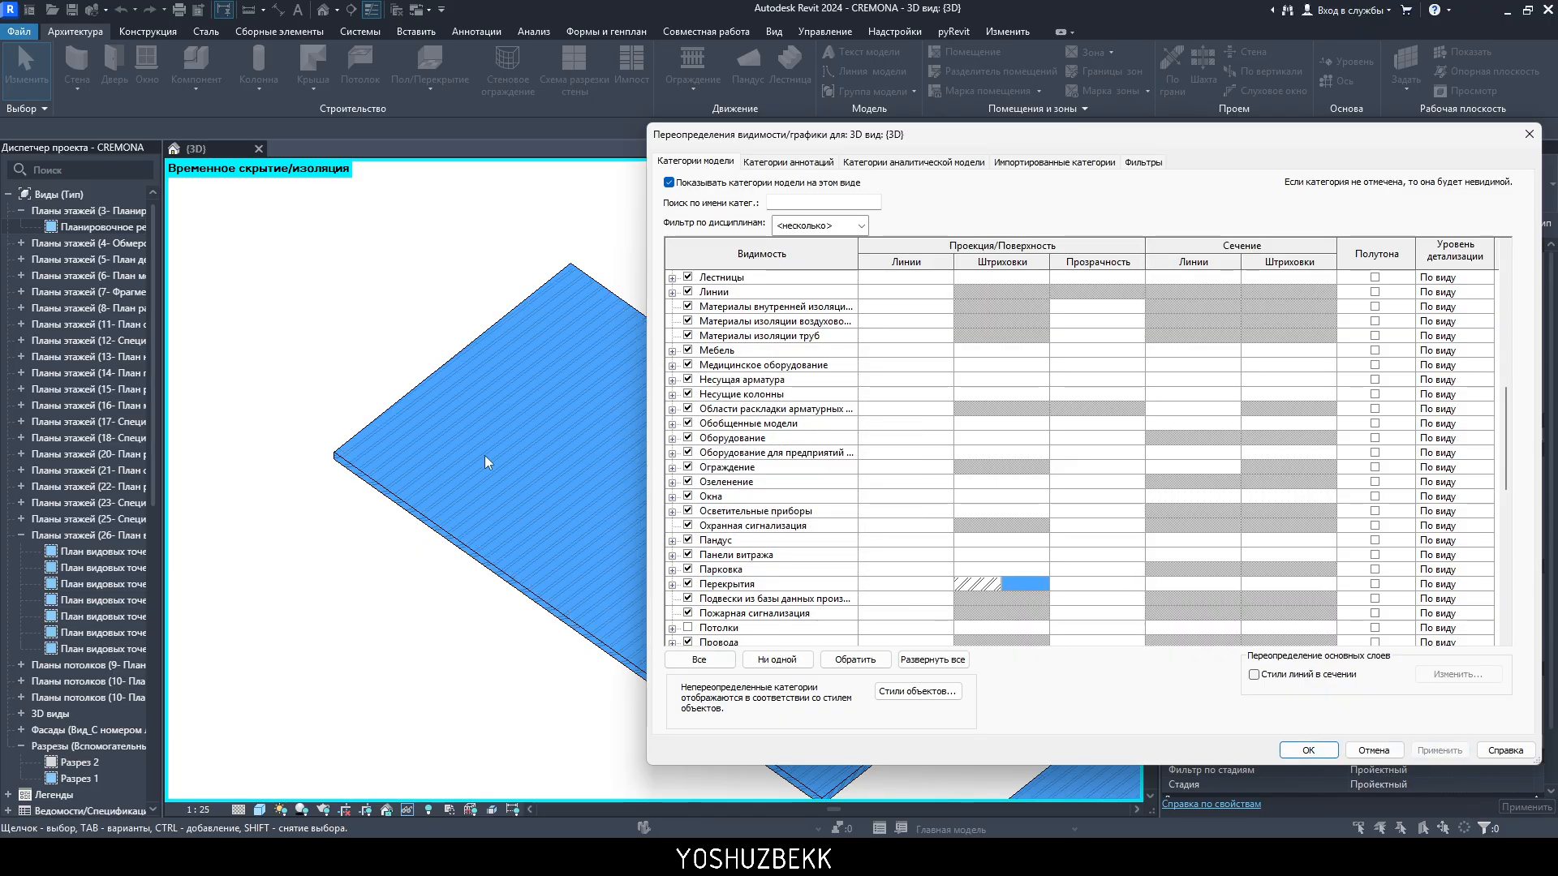
# - Clear the Acier foreground and blue background surface pattern overrides of the Перекрытия category and apply the change
pyautogui.click(984, 586)
pyautogui.click(984, 585)
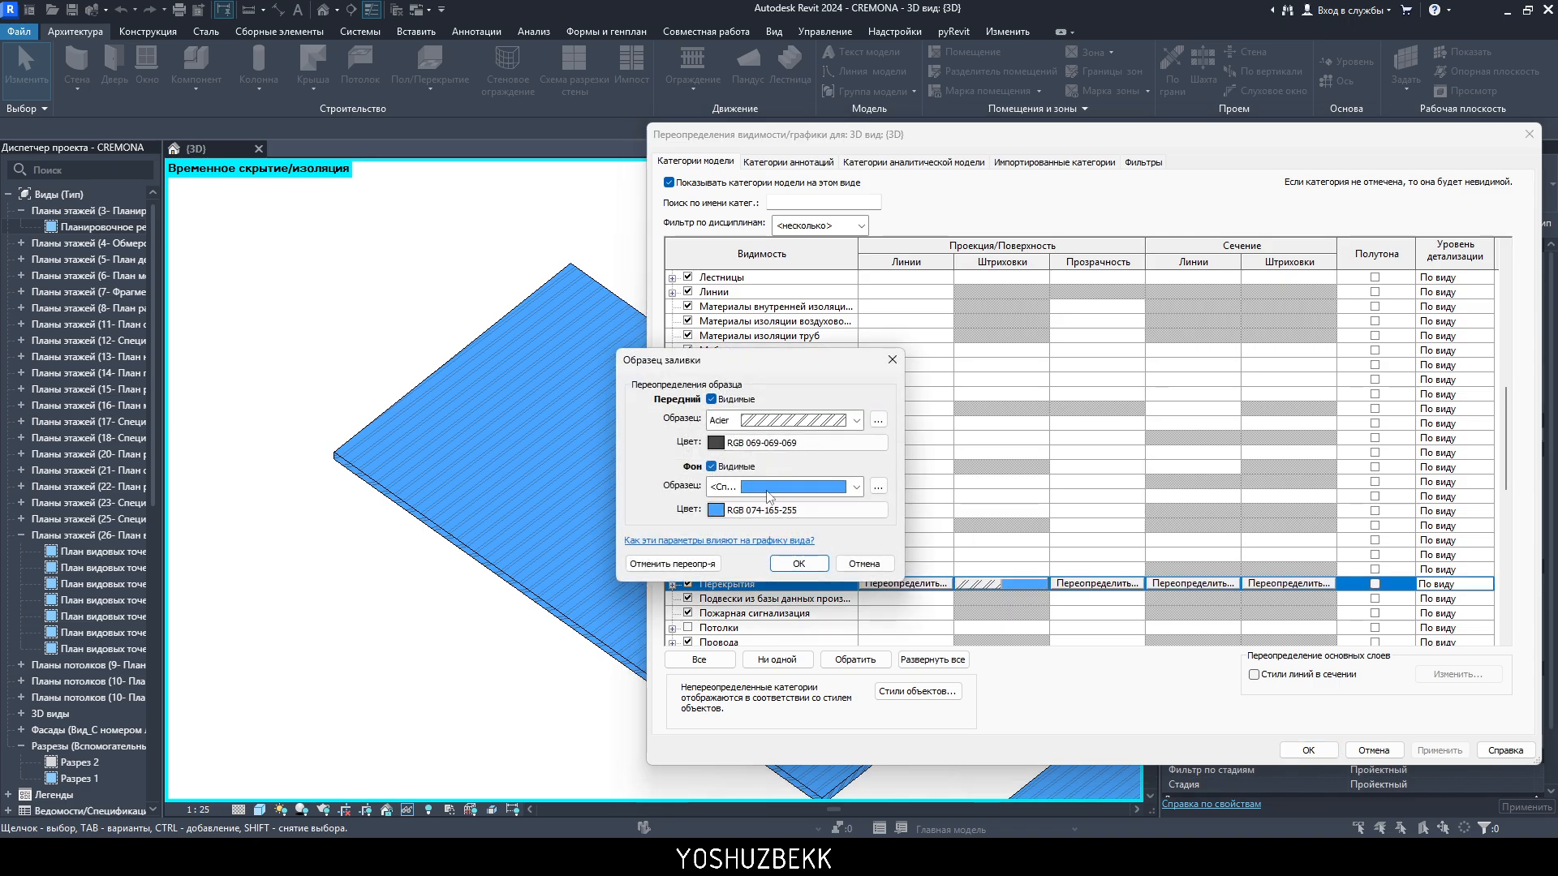
pyautogui.click(651, 566)
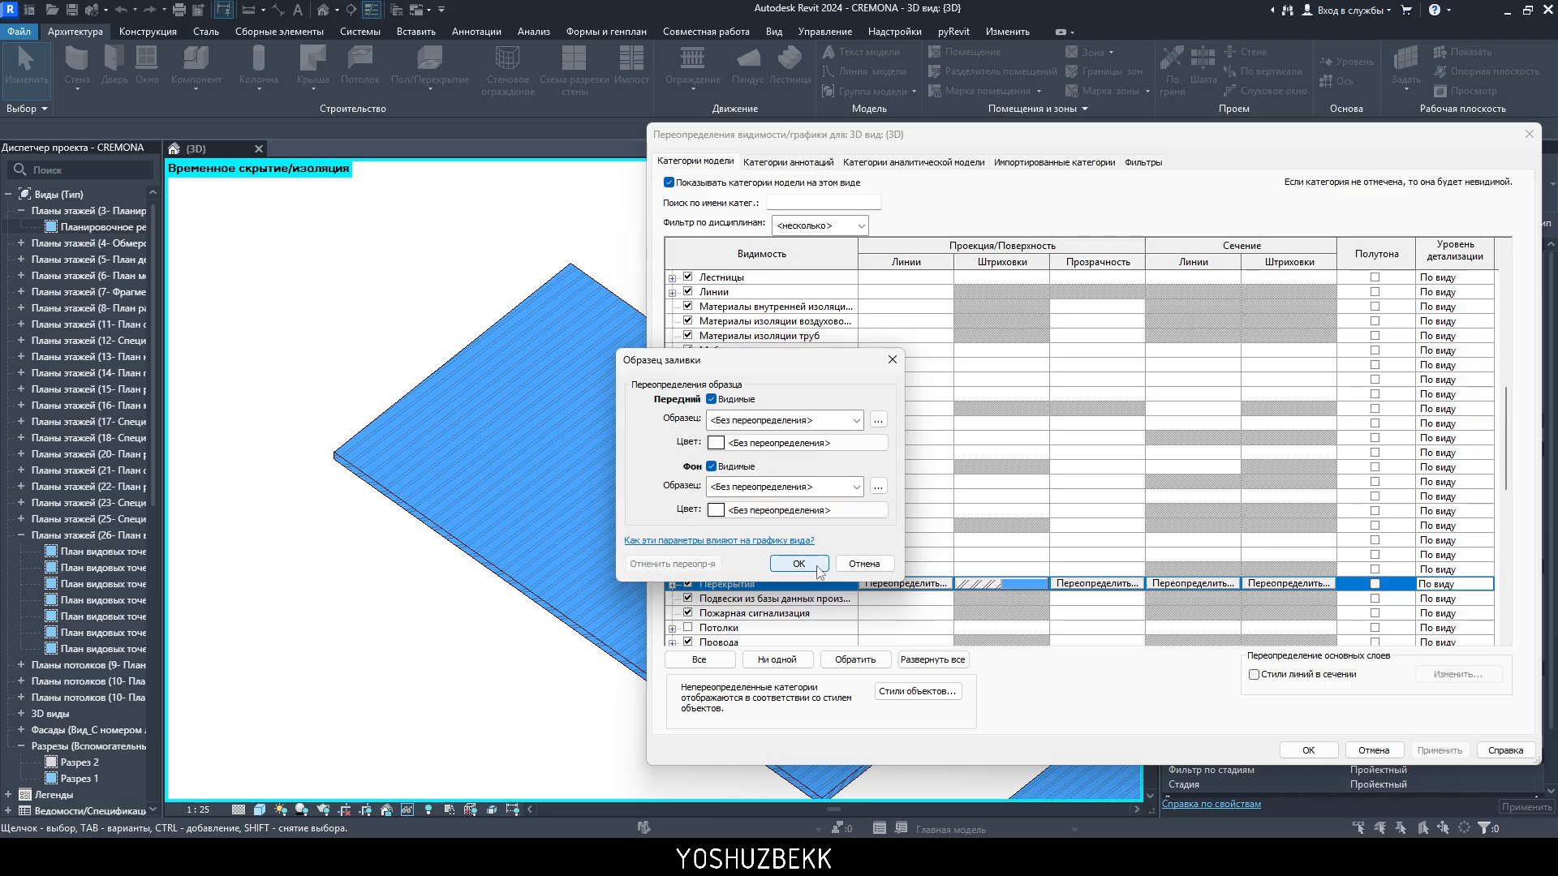
pyautogui.click(798, 564)
pyautogui.click(1456, 751)
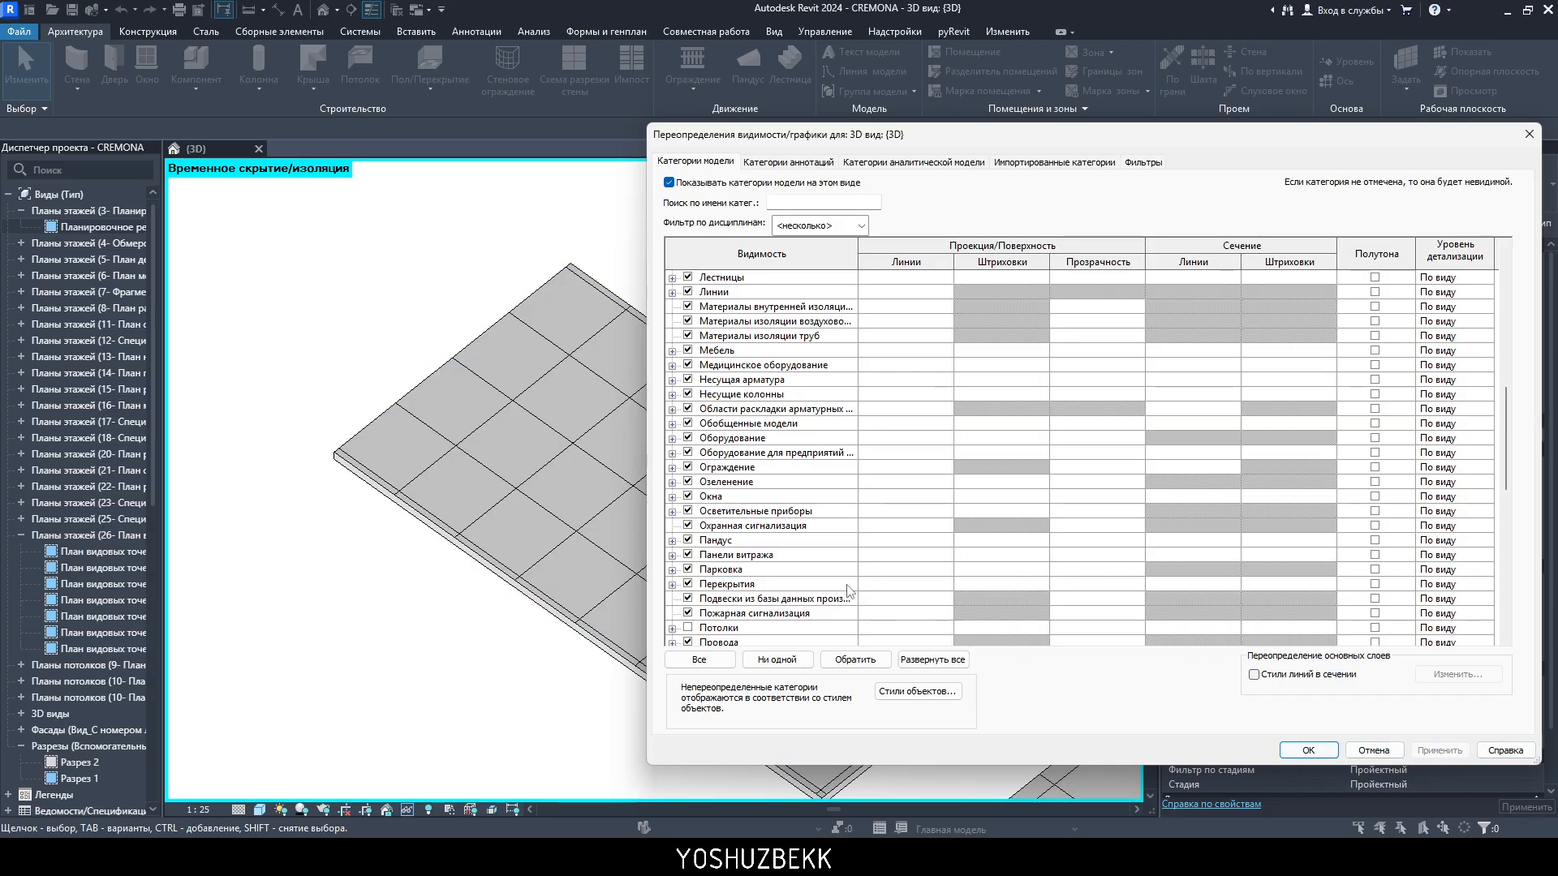
# - Override the Перекрытия surface foreground pattern with visible <Сплошная заливка> in grey RGB 103-103-103 and apply it
pyautogui.click(968, 585)
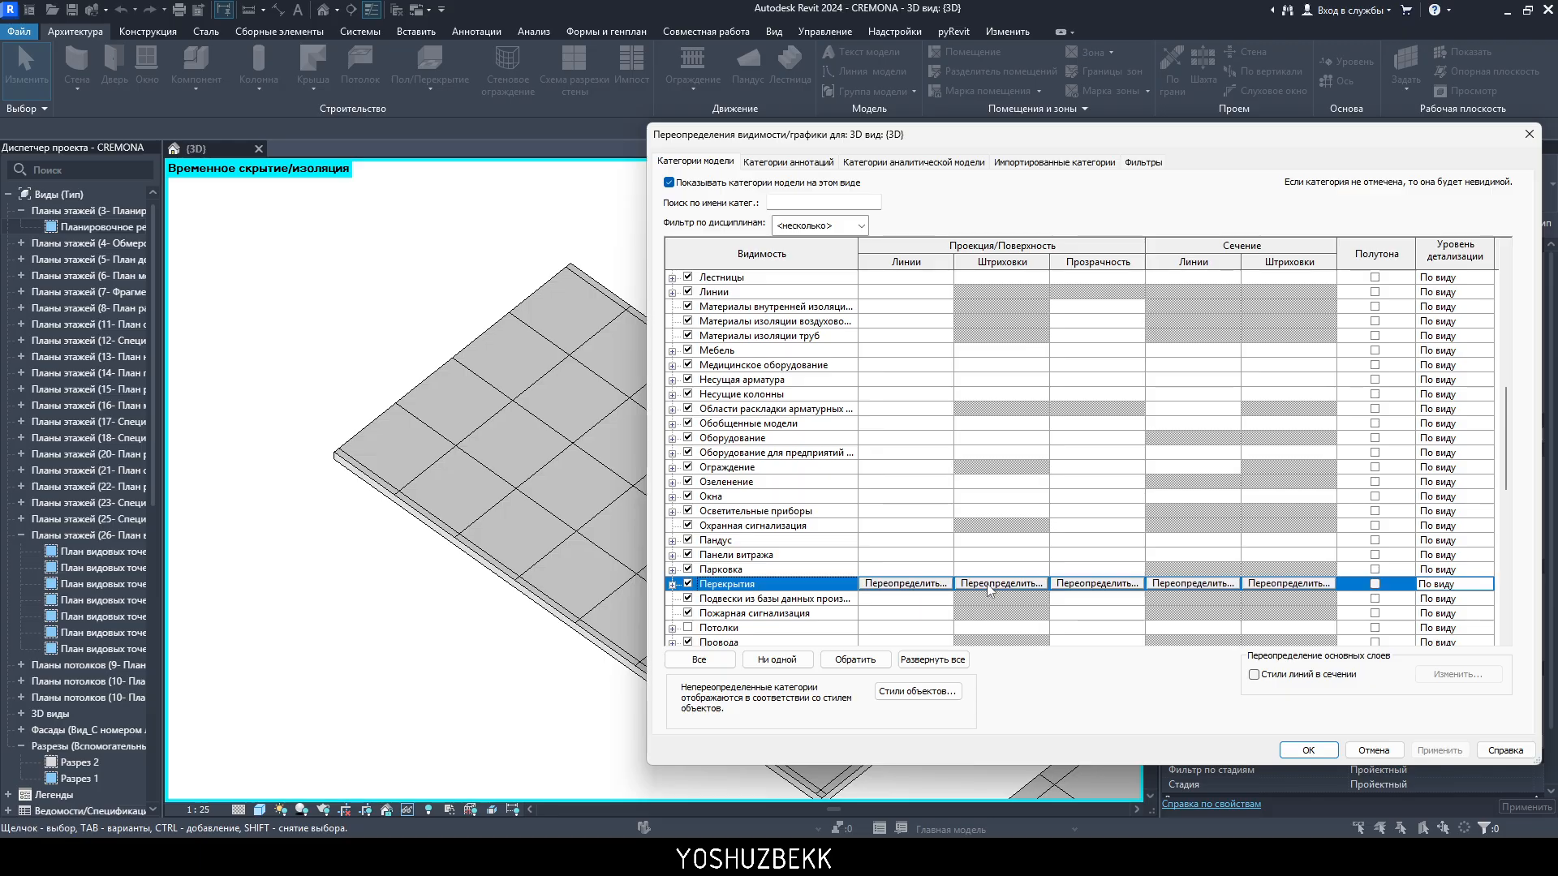
pyautogui.click(968, 584)
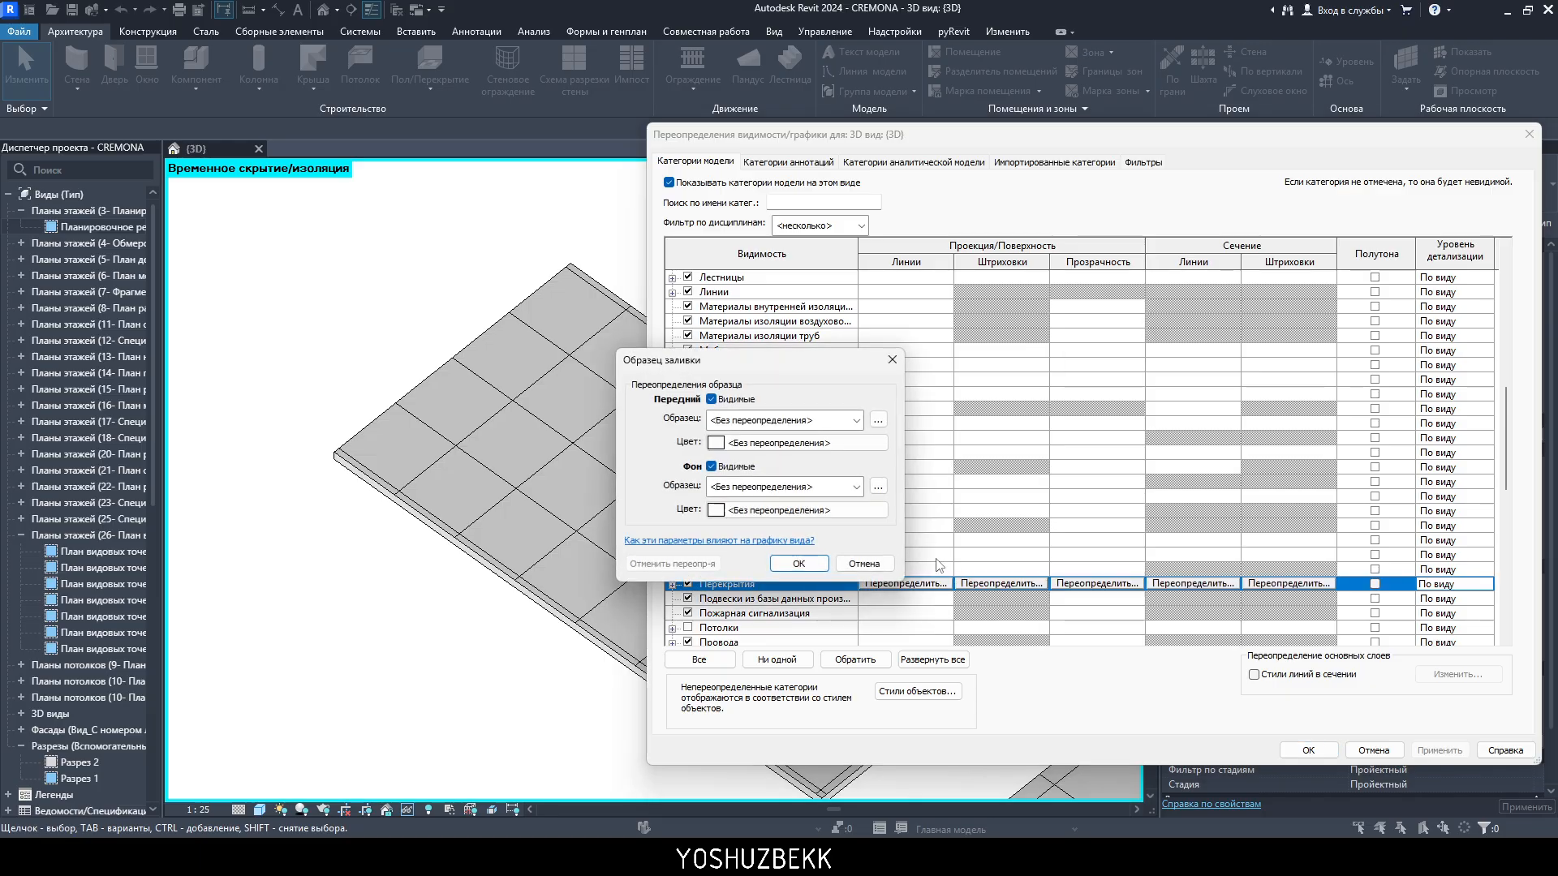
pyautogui.click(711, 400)
pyautogui.click(811, 421)
pyautogui.click(762, 454)
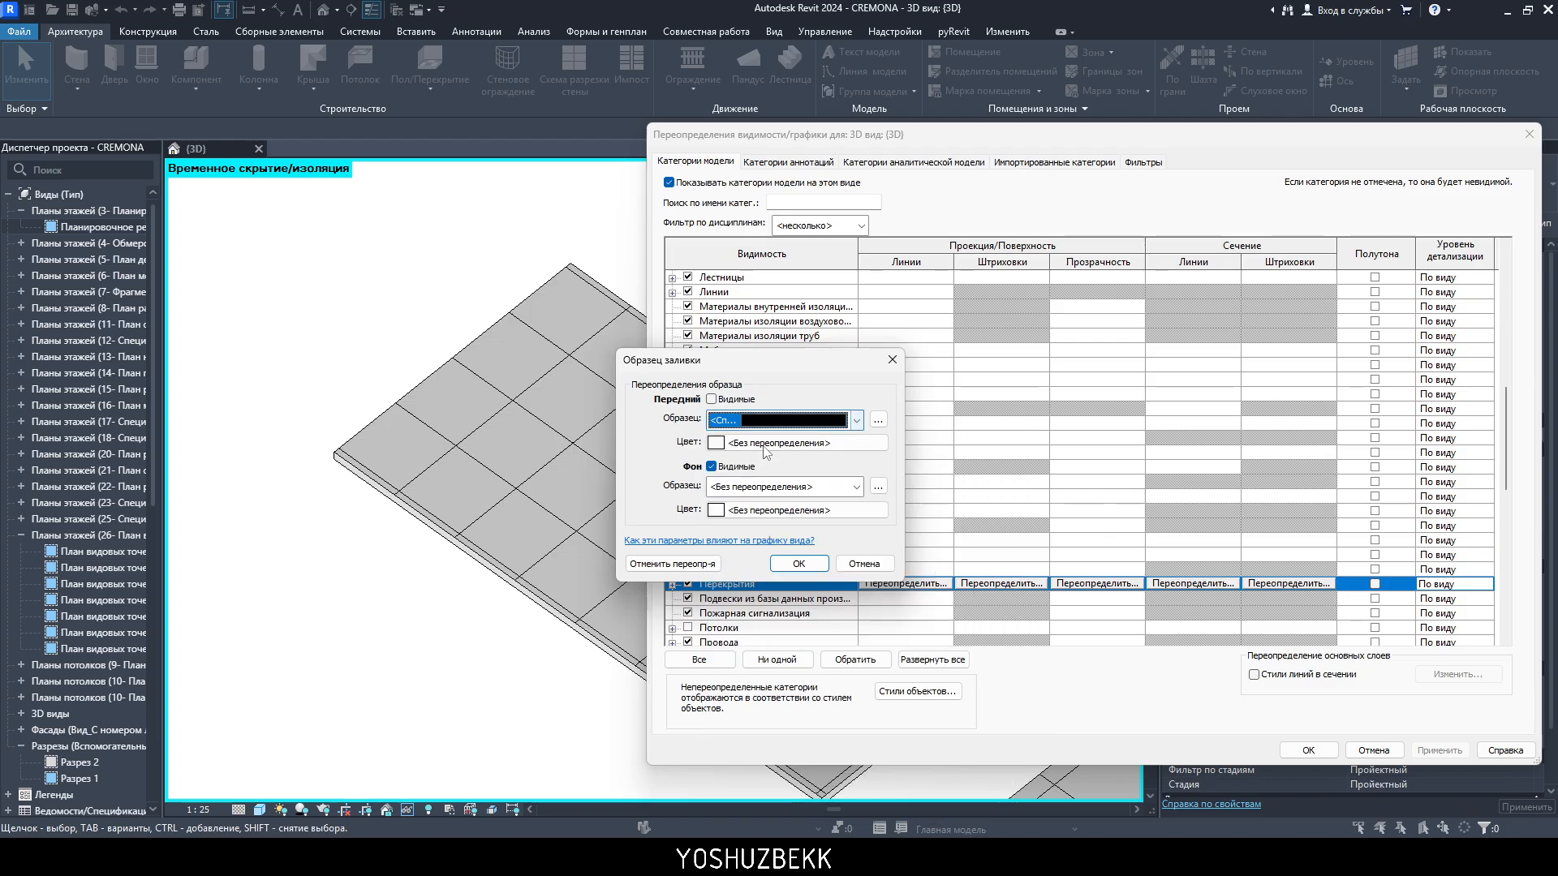
pyautogui.click(715, 442)
pyautogui.click(959, 442)
pyautogui.click(838, 610)
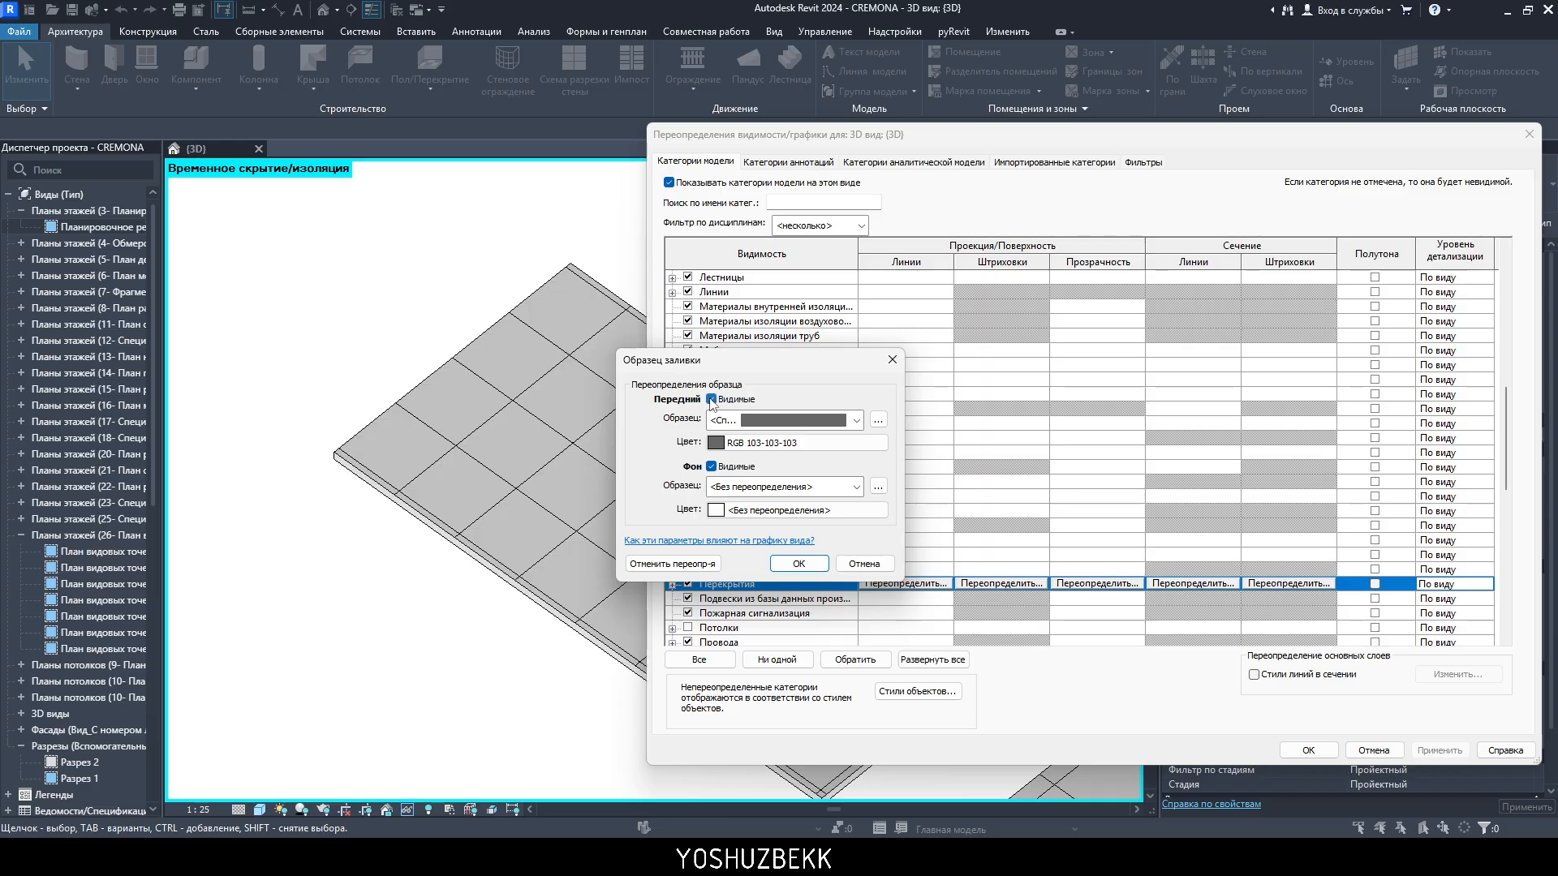
pyautogui.click(799, 563)
pyautogui.click(1439, 749)
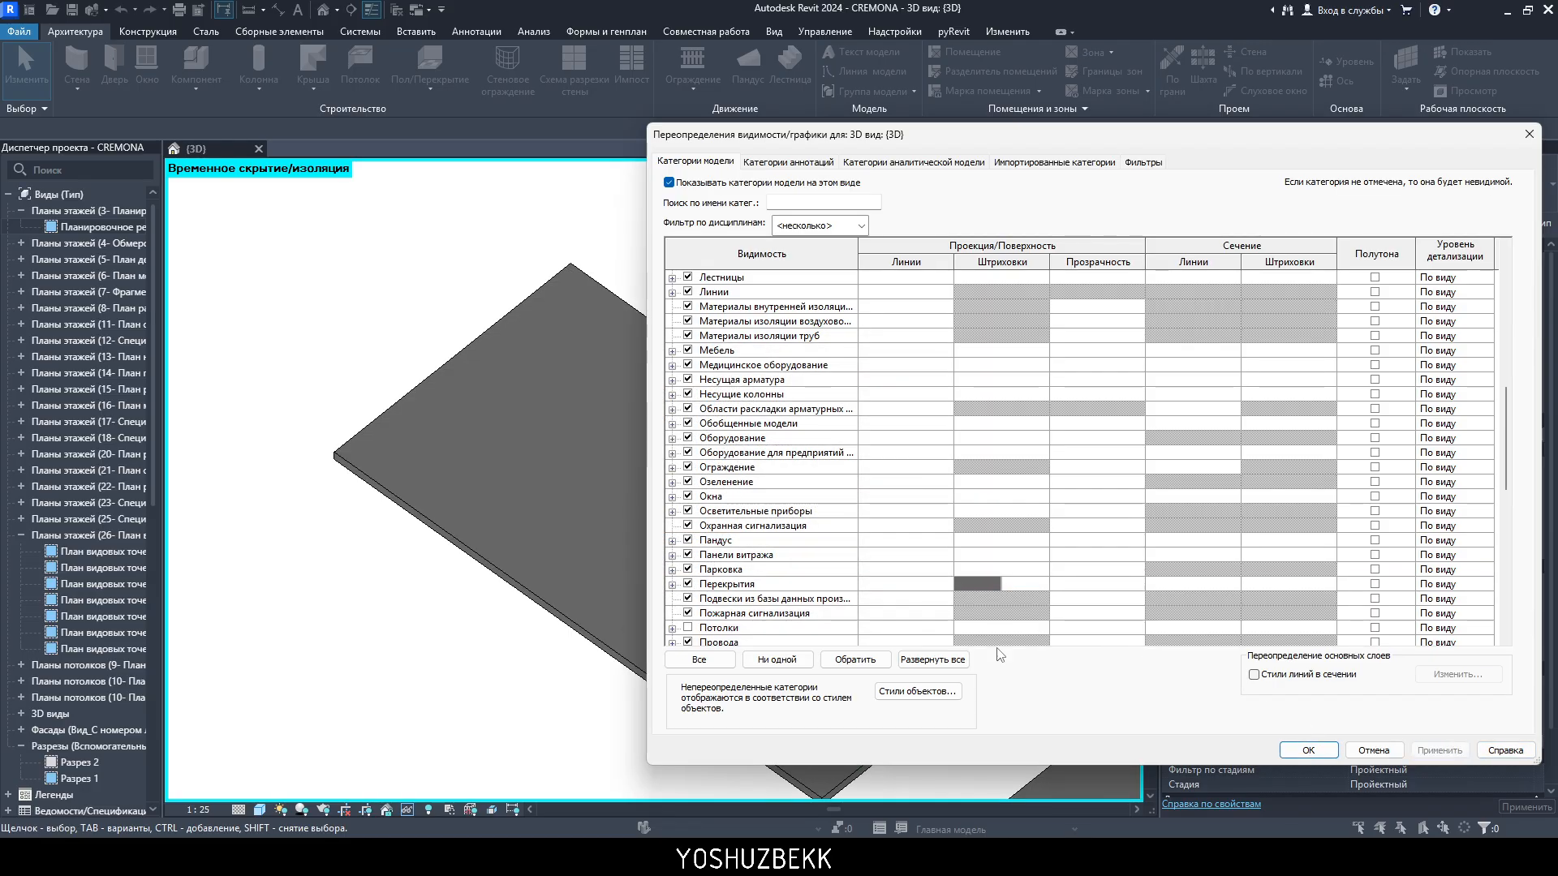
# - Turn off the visibility of the Перекрытия surface foreground pattern and apply it to the {3D} view
pyautogui.click(1025, 585)
pyautogui.click(1026, 585)
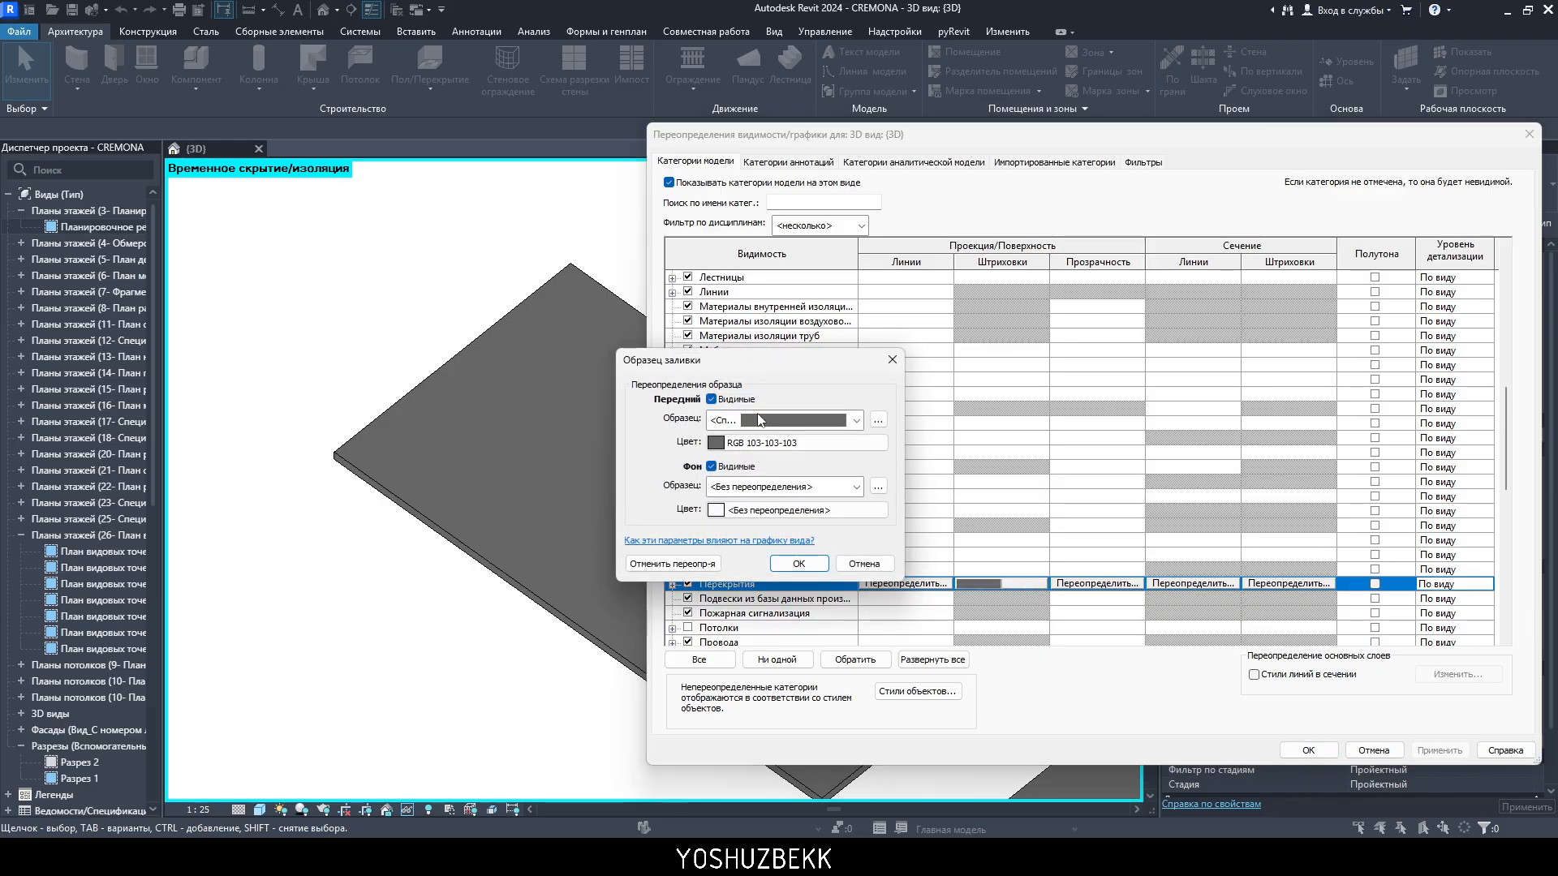
pyautogui.click(799, 563)
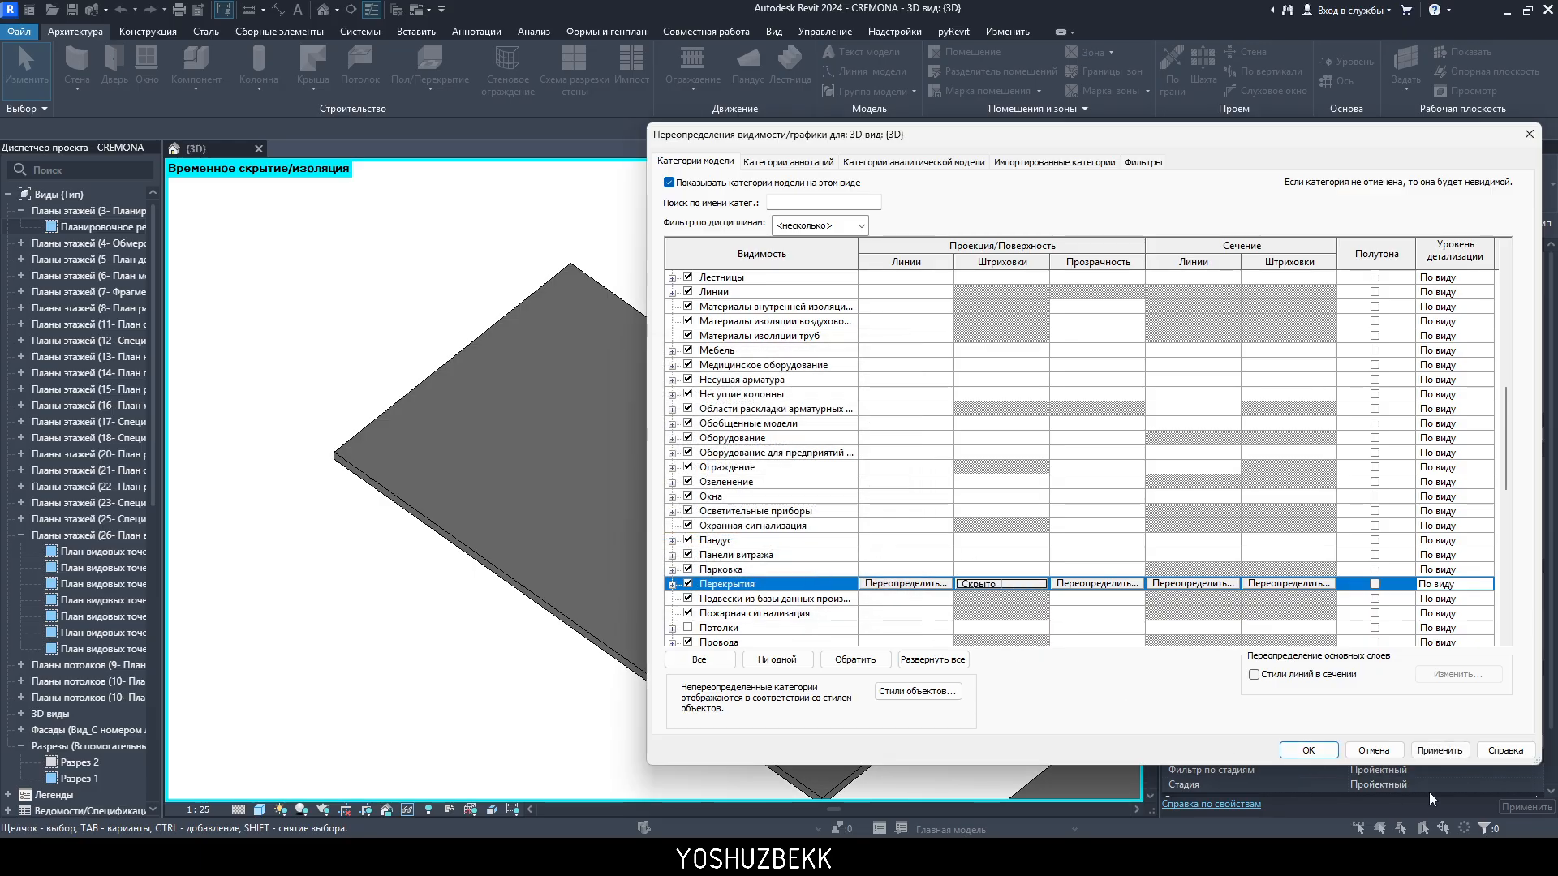
pyautogui.click(1440, 749)
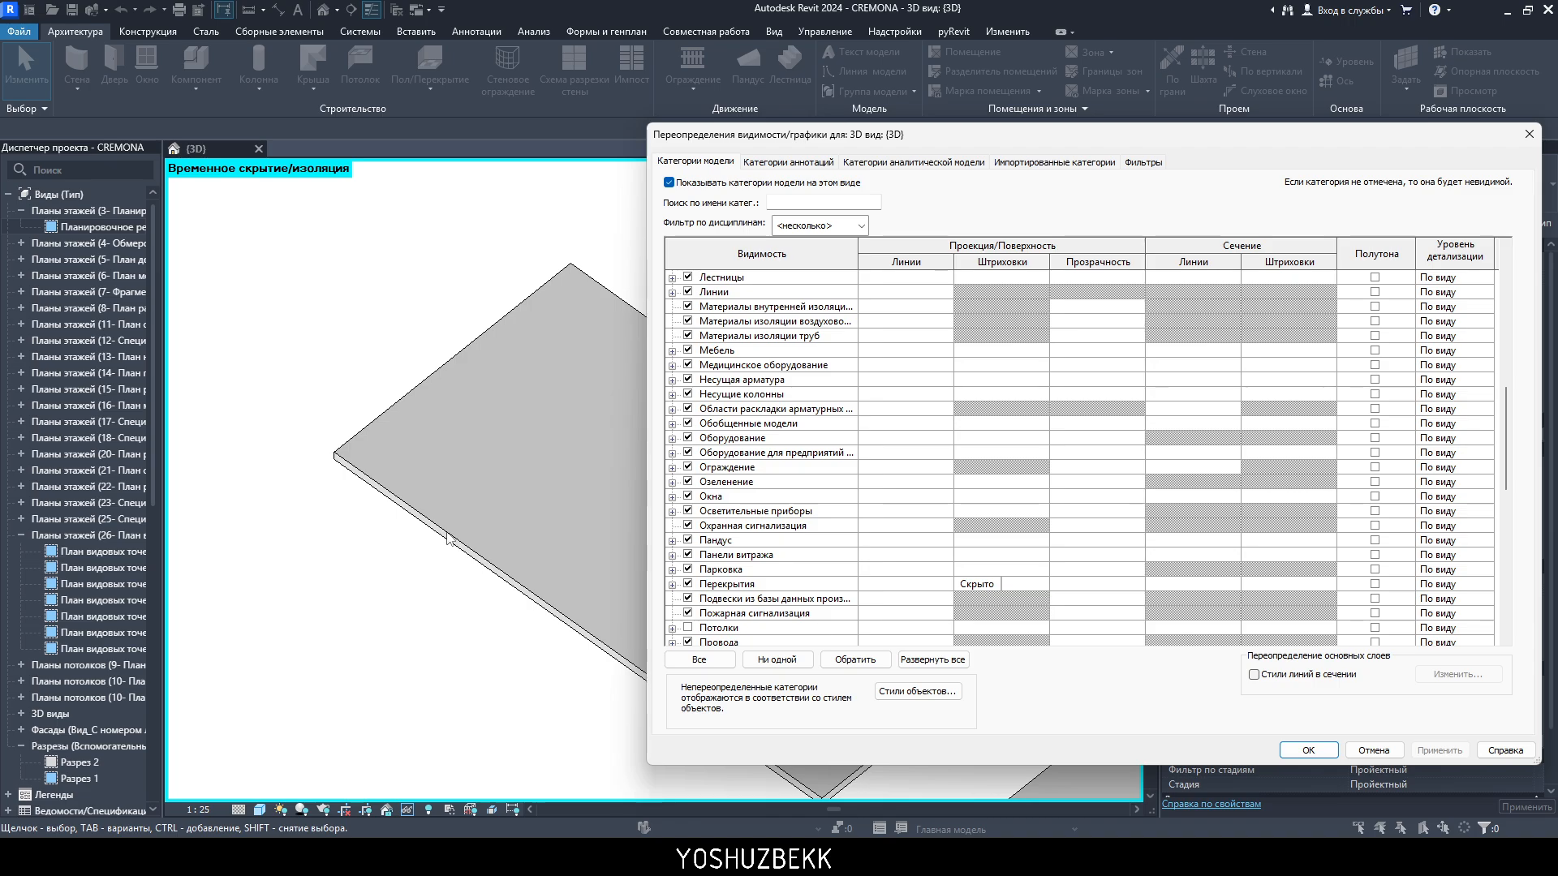
# - Clear the hidden grey foreground pattern override of the Перекрытия category and apply the change to the {3D} view
pyautogui.click(1017, 584)
pyautogui.click(1018, 584)
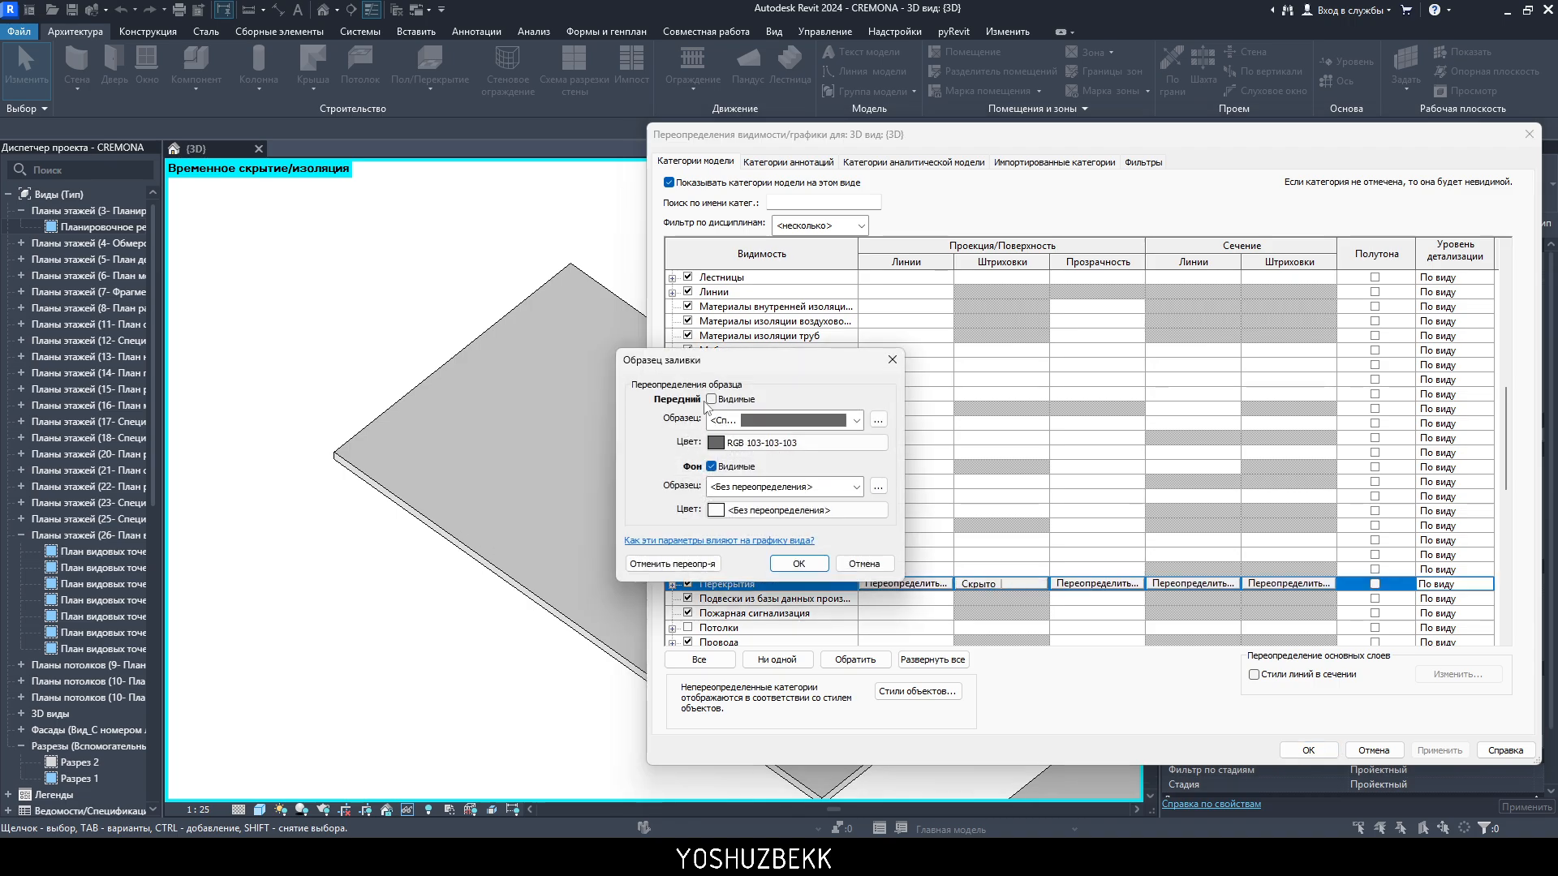
pyautogui.click(661, 566)
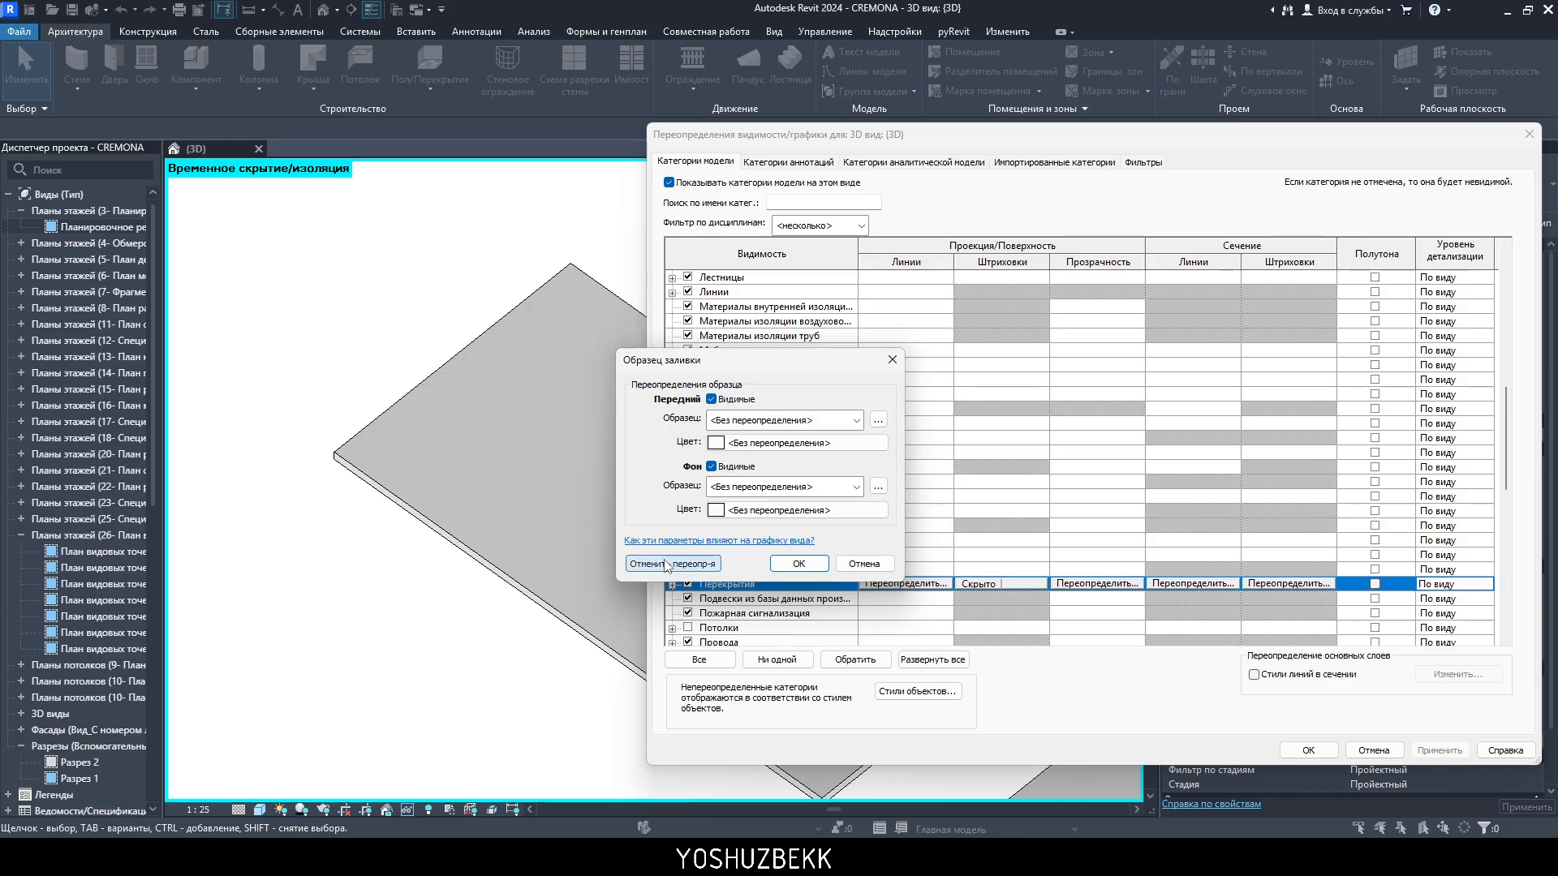
pyautogui.click(784, 565)
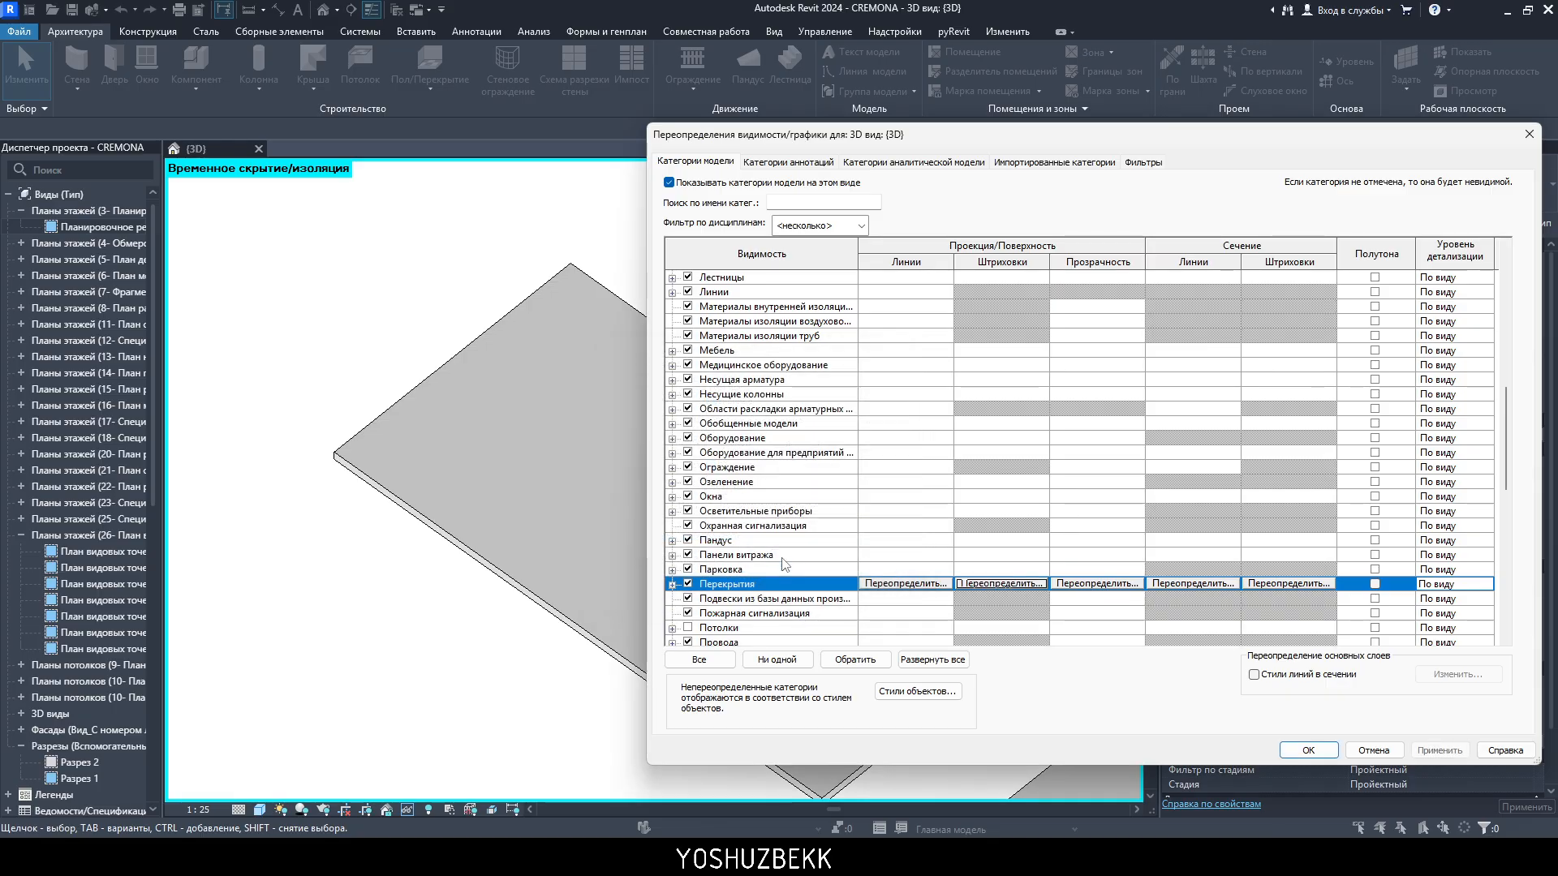
pyautogui.click(1439, 750)
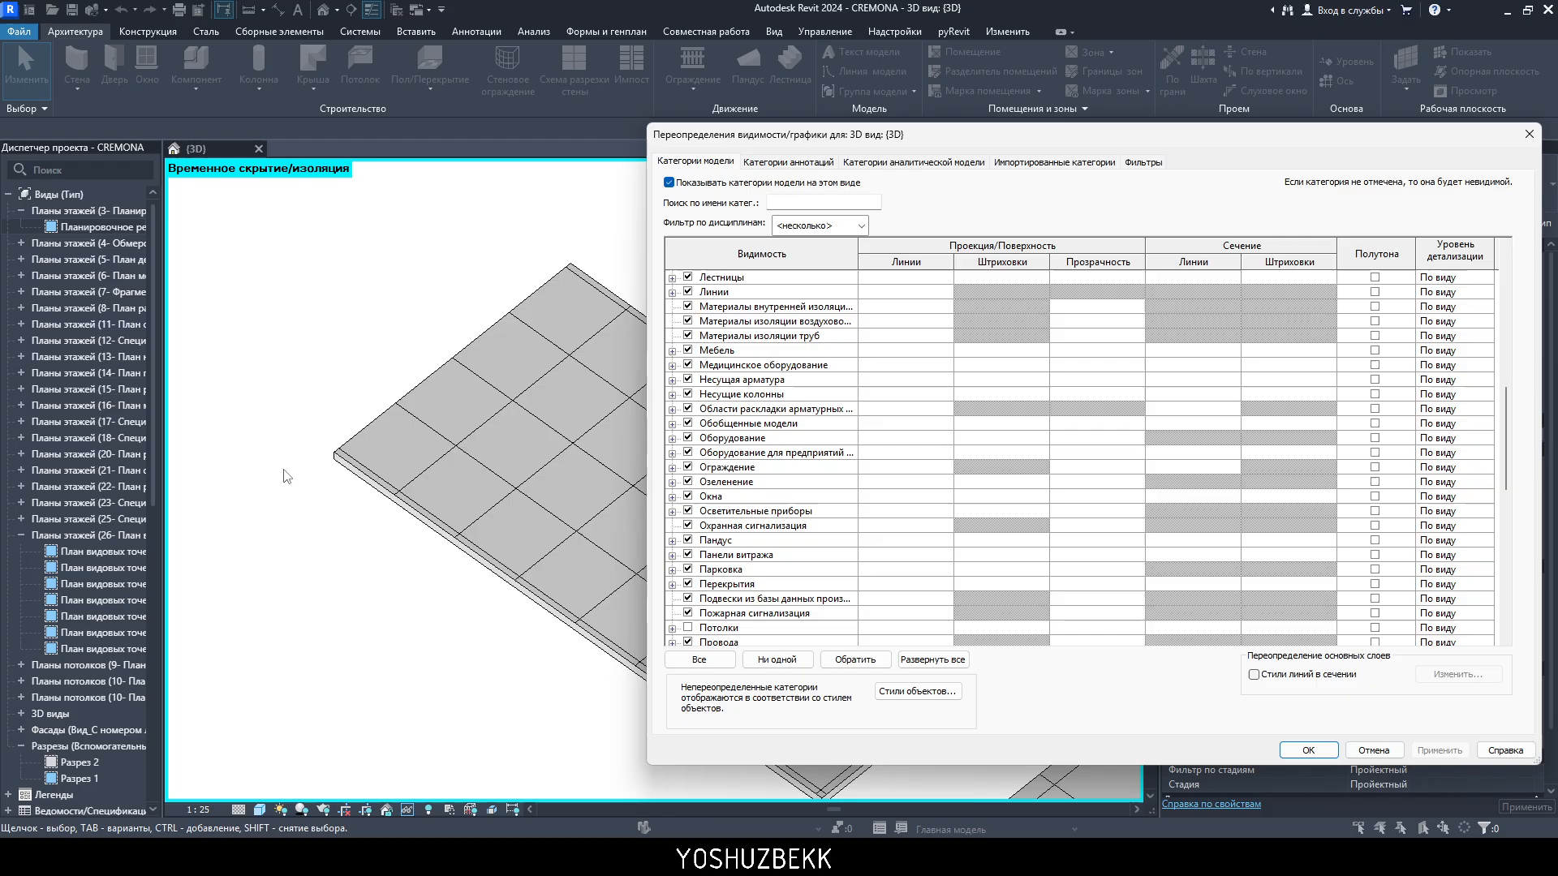
# - Override the projection line weight of the Перекрытия category with 10 and accept the {3D} view overrides
pyautogui.click(803, 586)
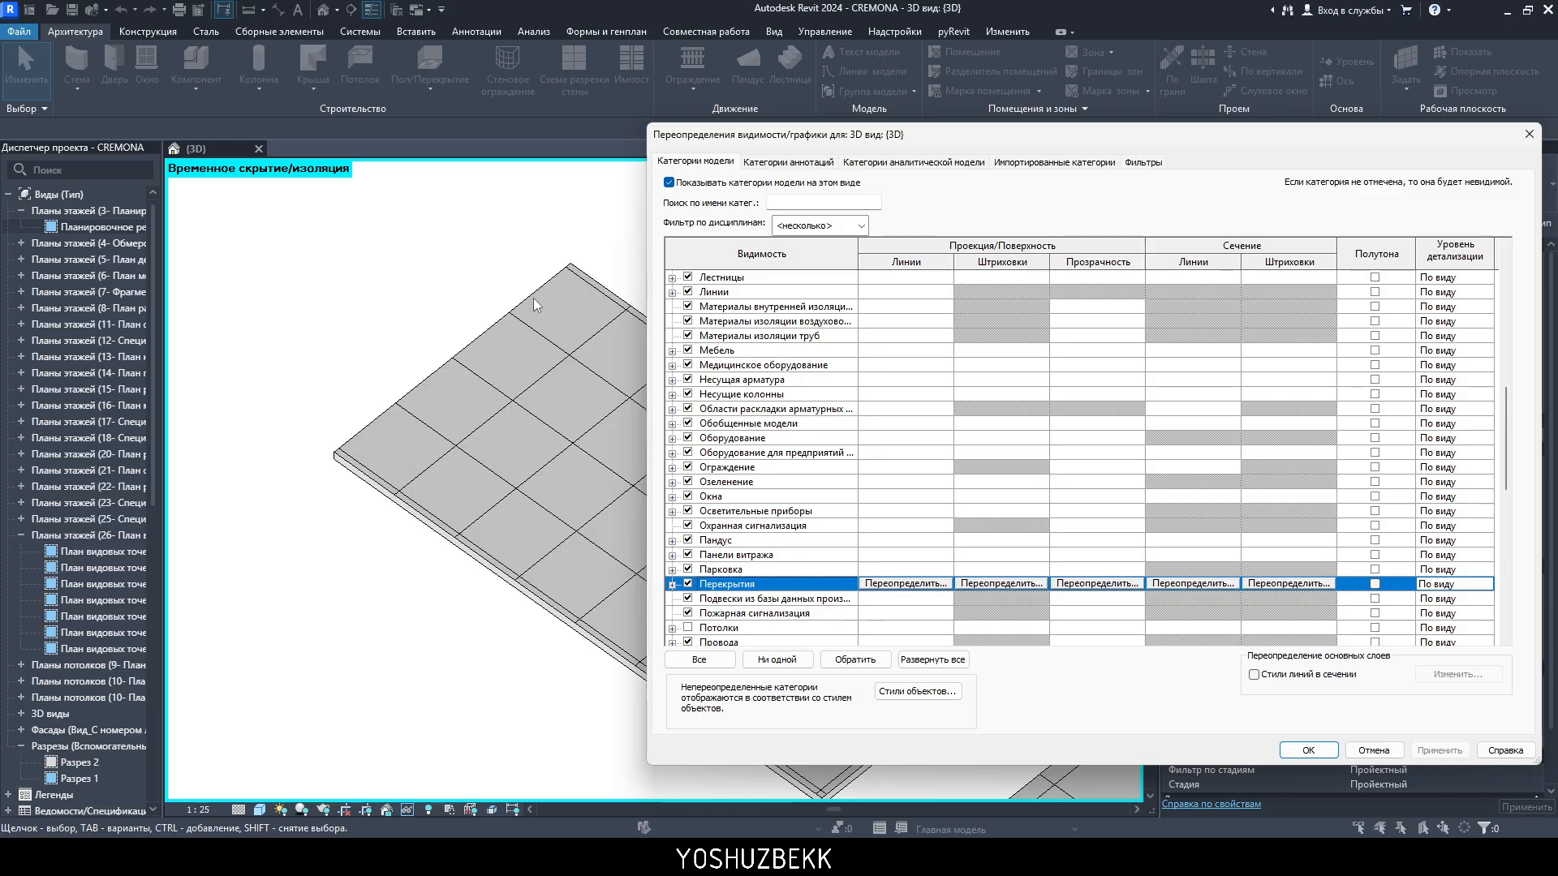
pyautogui.click(895, 583)
pyautogui.click(970, 419)
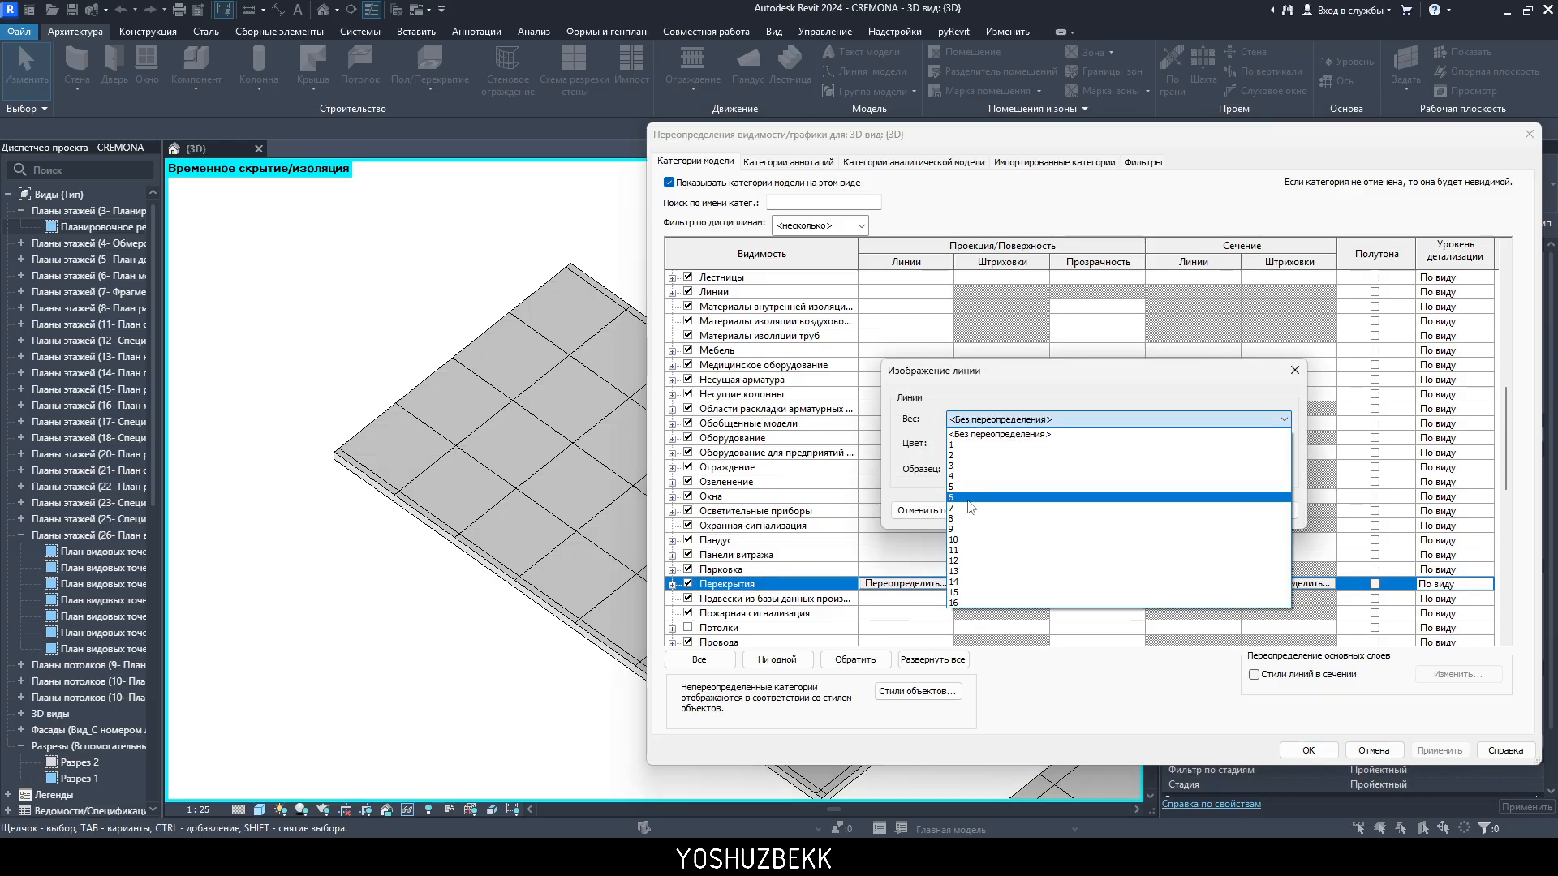
pyautogui.click(996, 435)
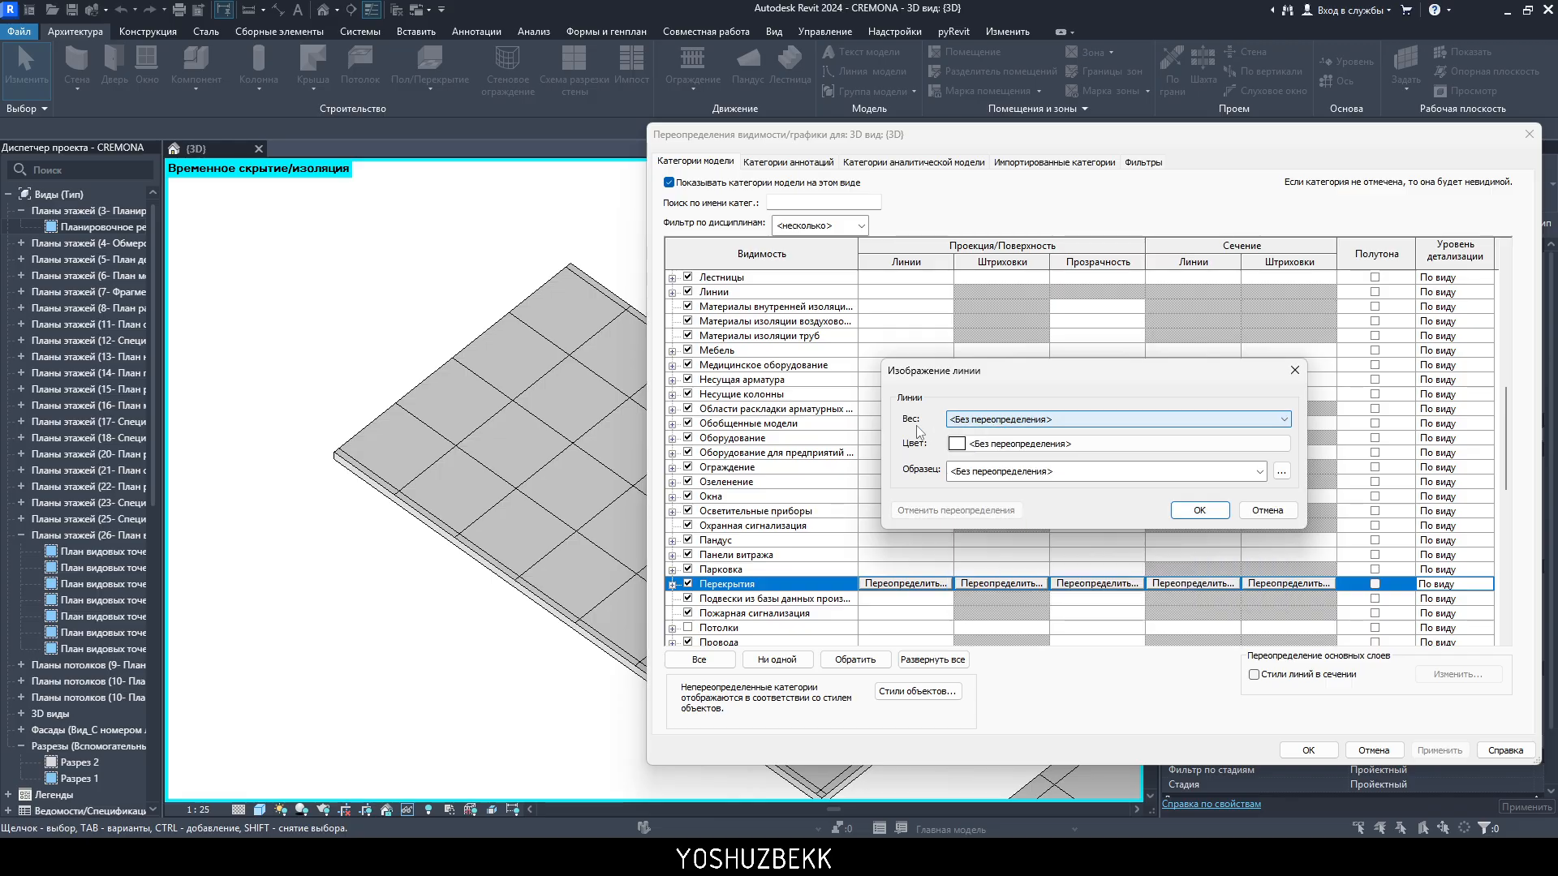
pyautogui.click(966, 420)
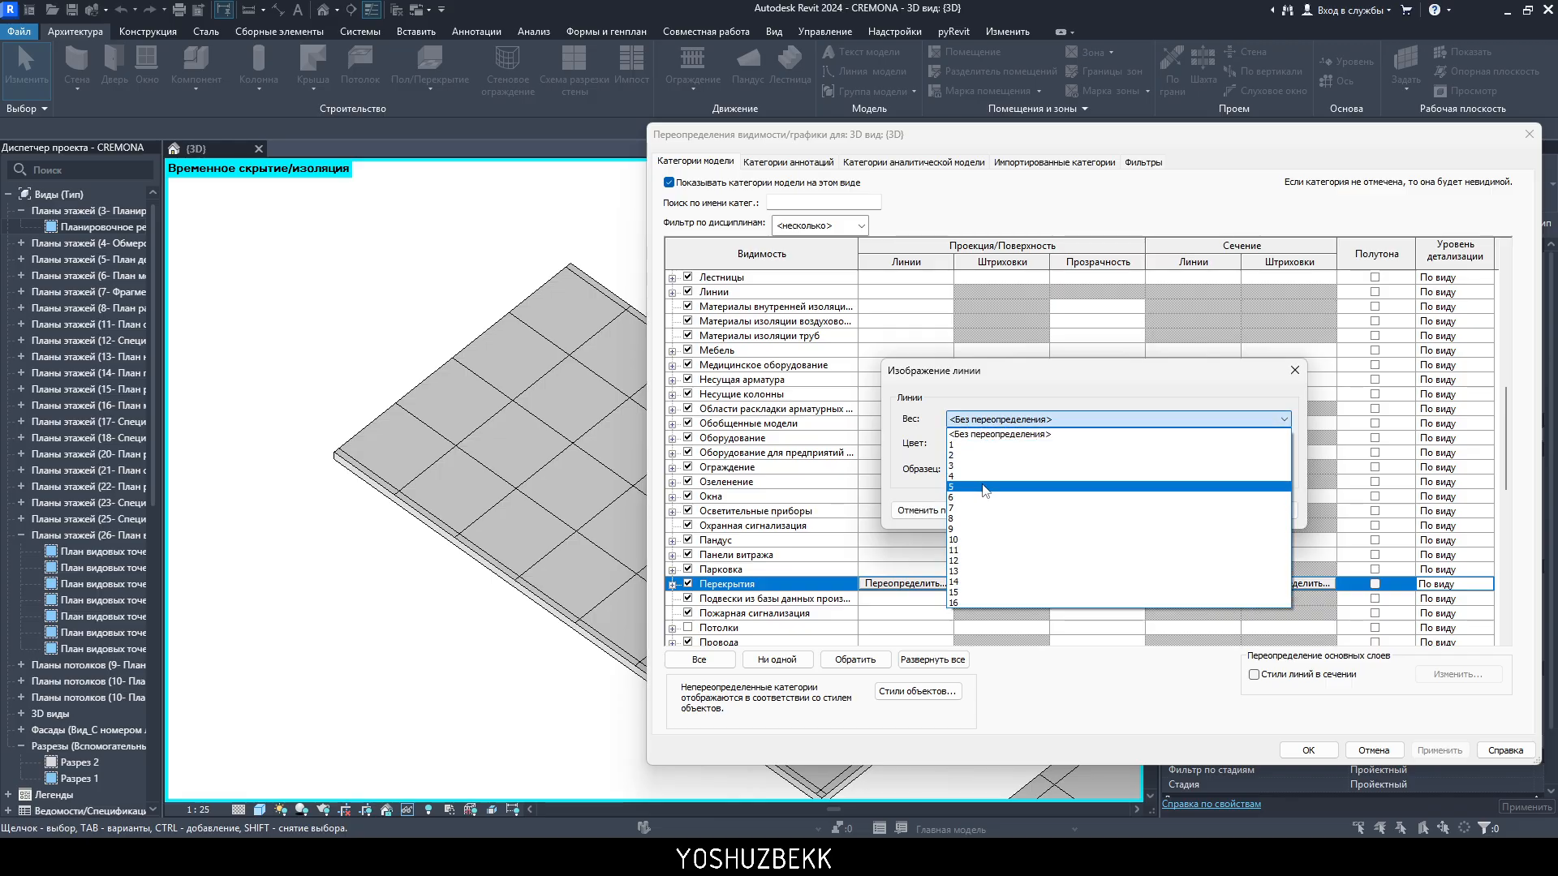
pyautogui.click(970, 541)
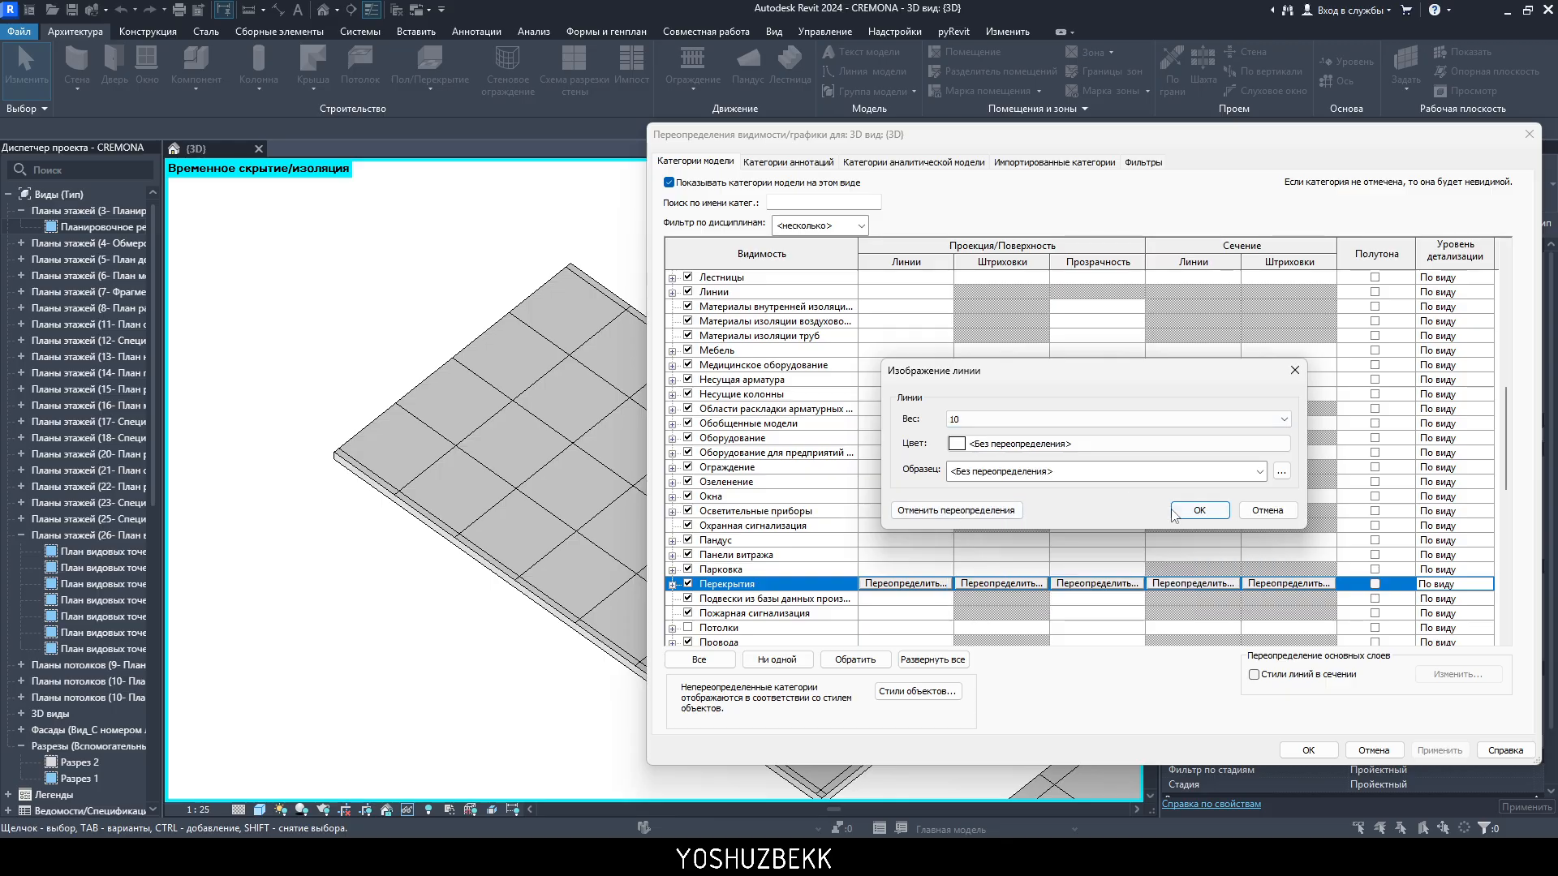
pyautogui.click(1198, 511)
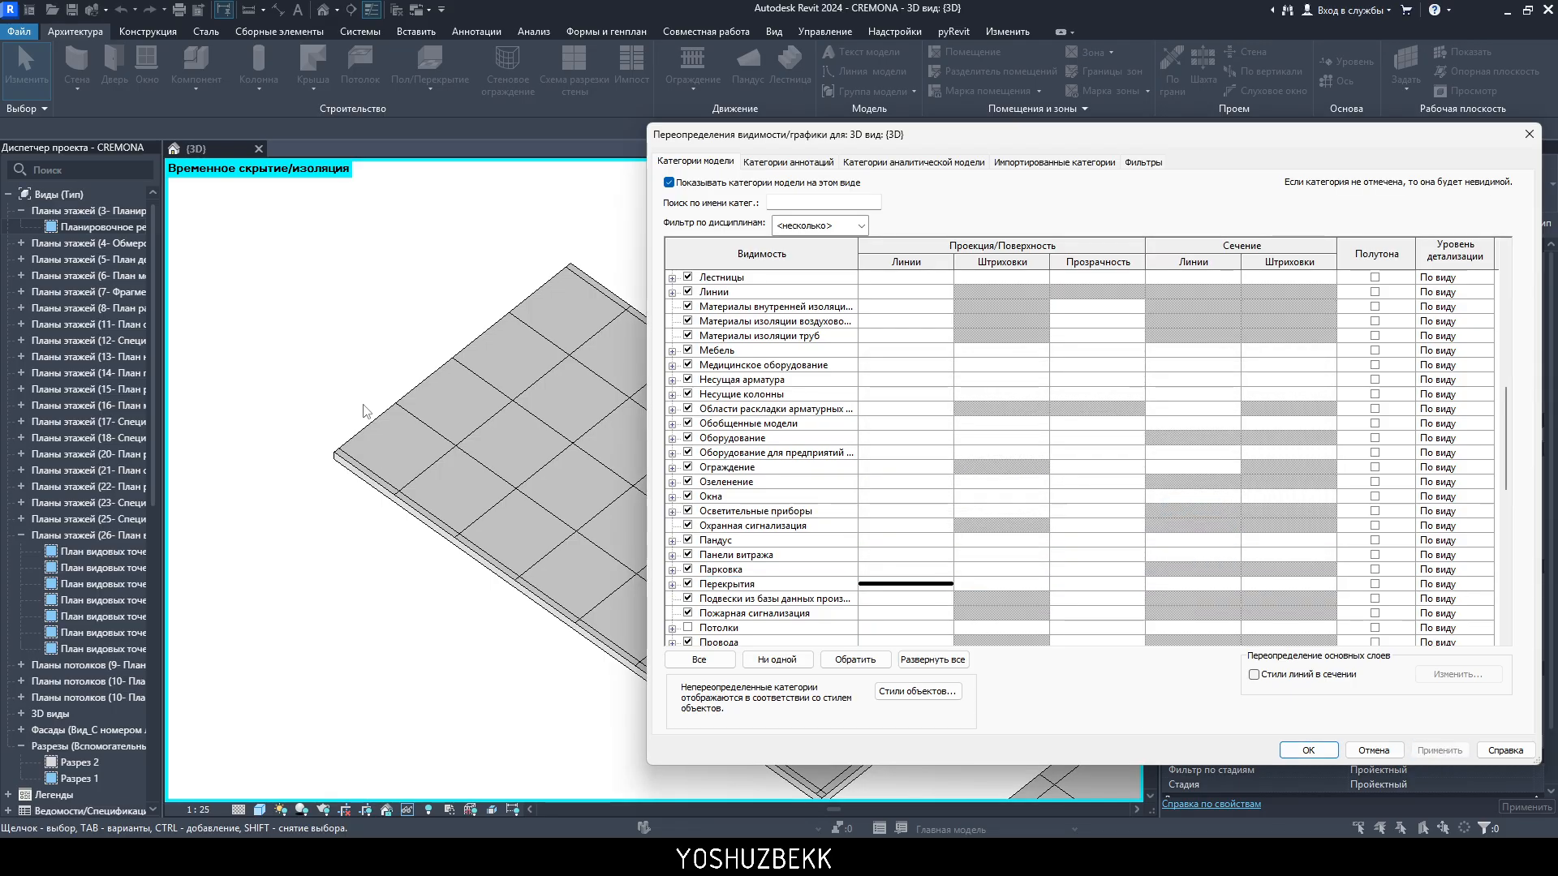
pyautogui.click(1301, 753)
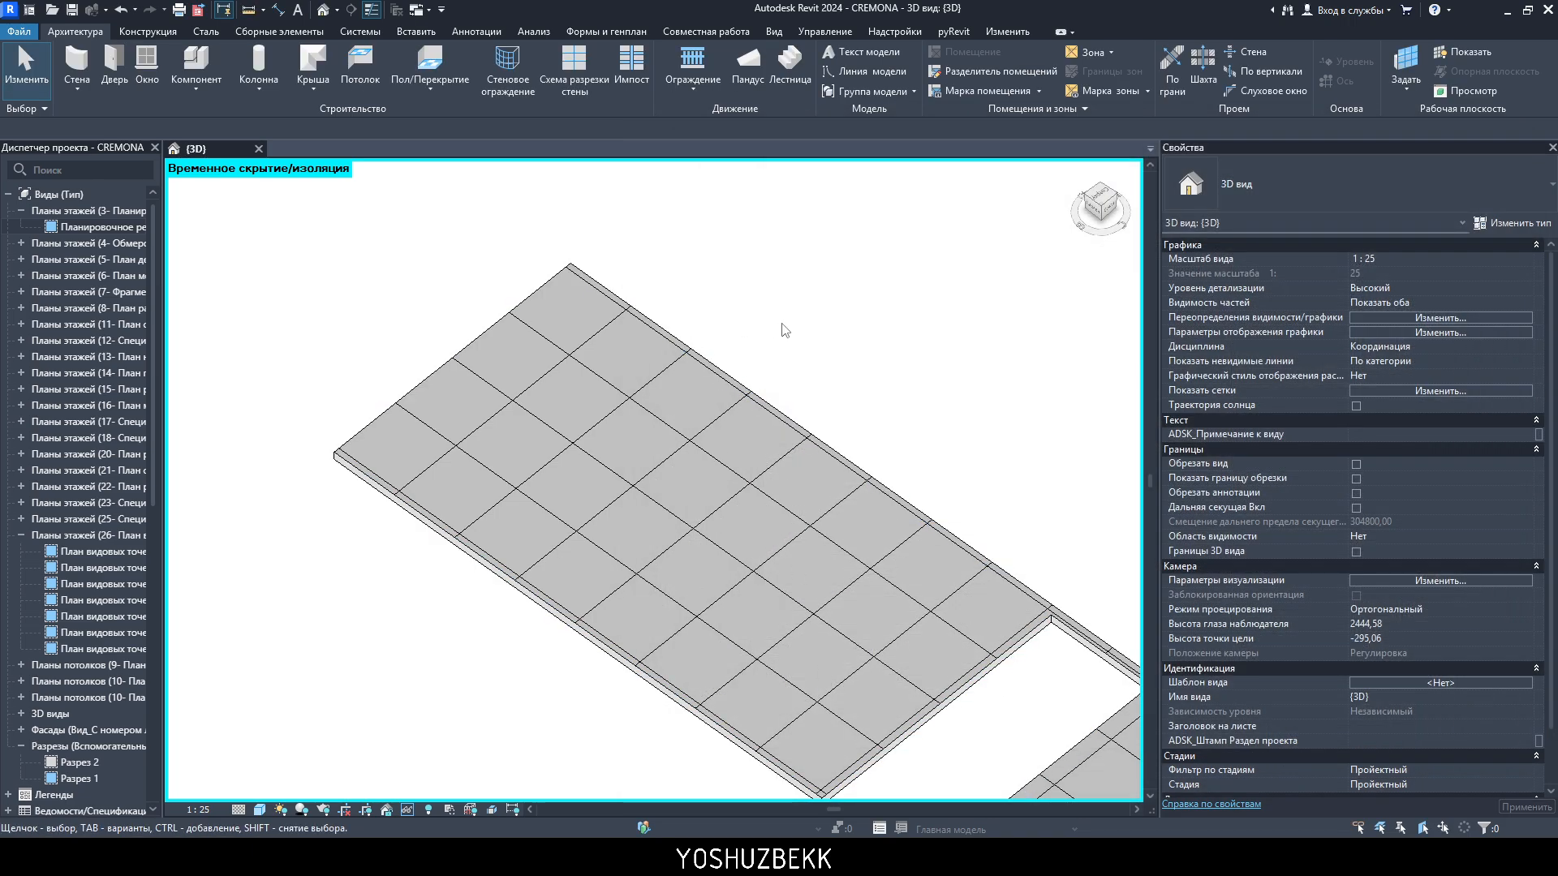
# - Turn off Thin Lines display and examine the floor slab's edges in the {3D} view
pyautogui.click(766, 32)
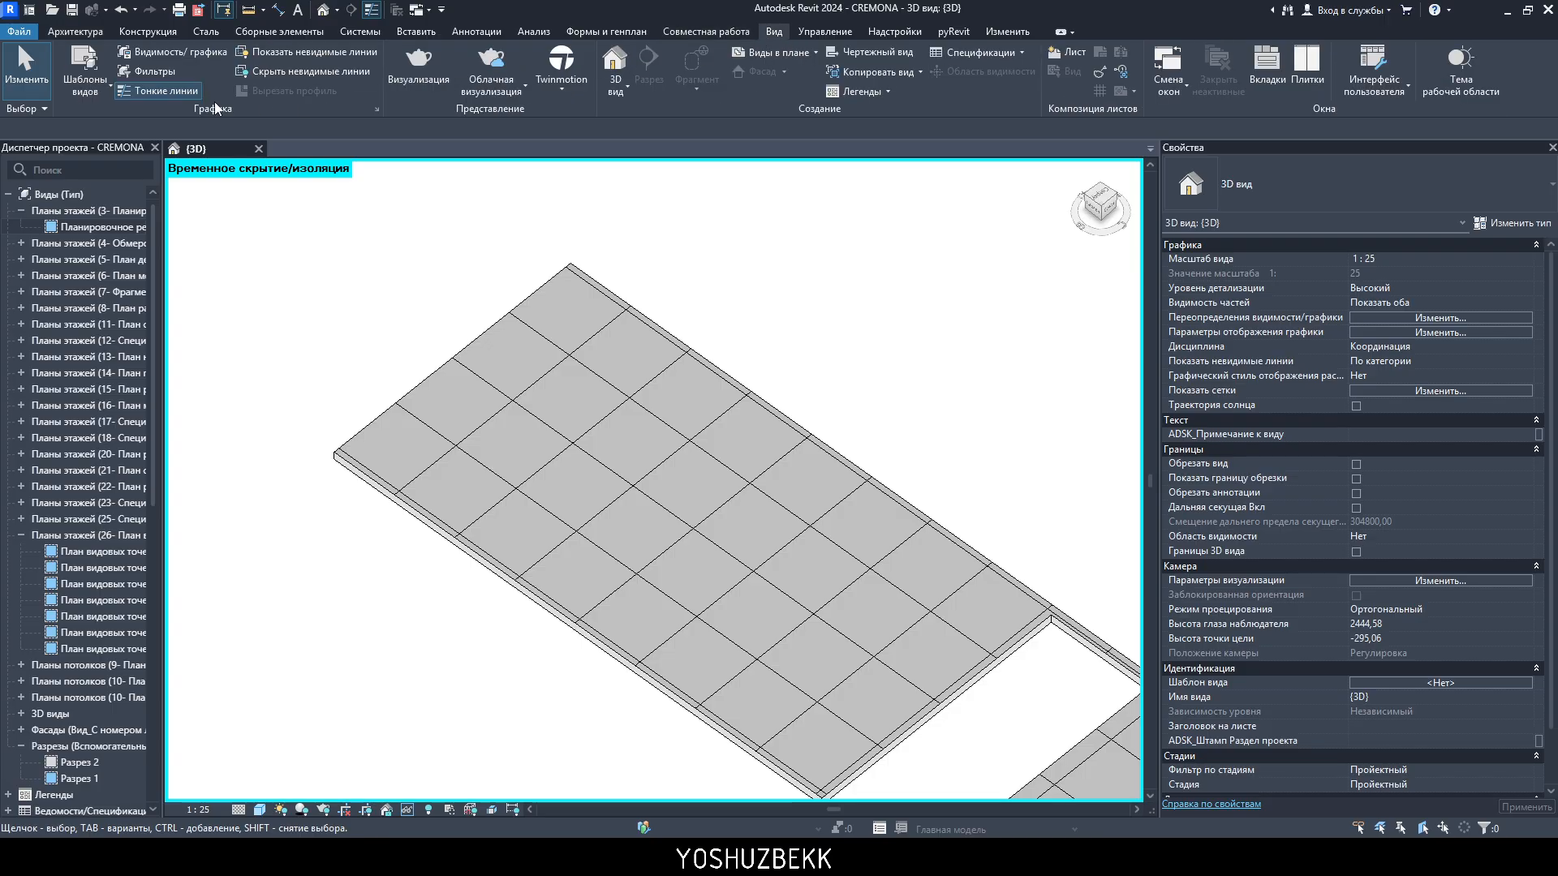
pyautogui.click(158, 90)
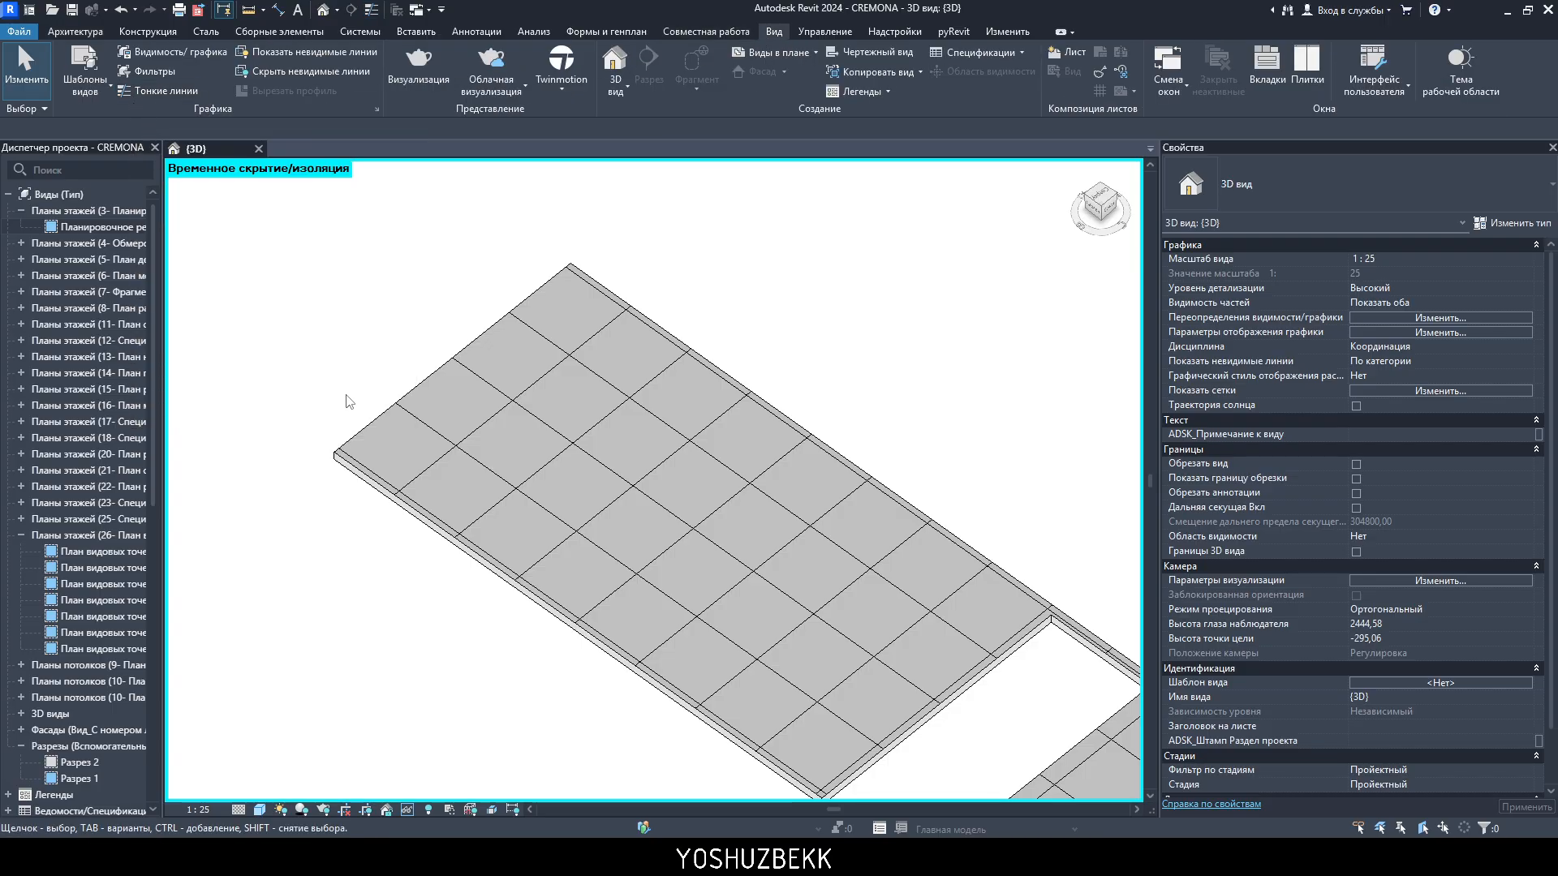
pyautogui.scroll(-3, 316, 294)
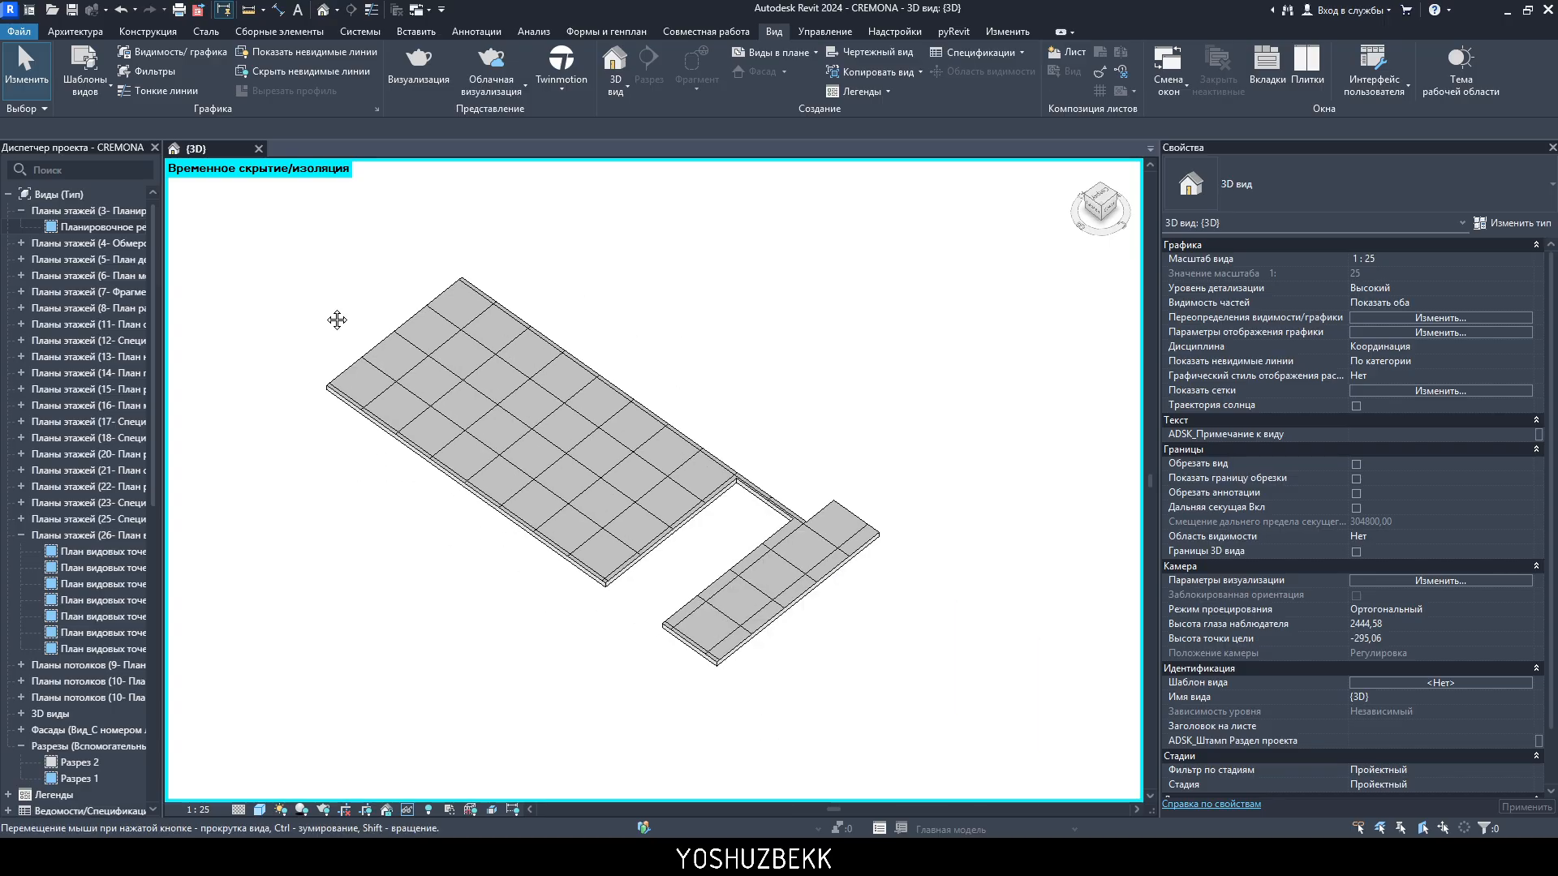
pyautogui.scroll(4, 466, 368)
pyautogui.scroll(2, 525, 496)
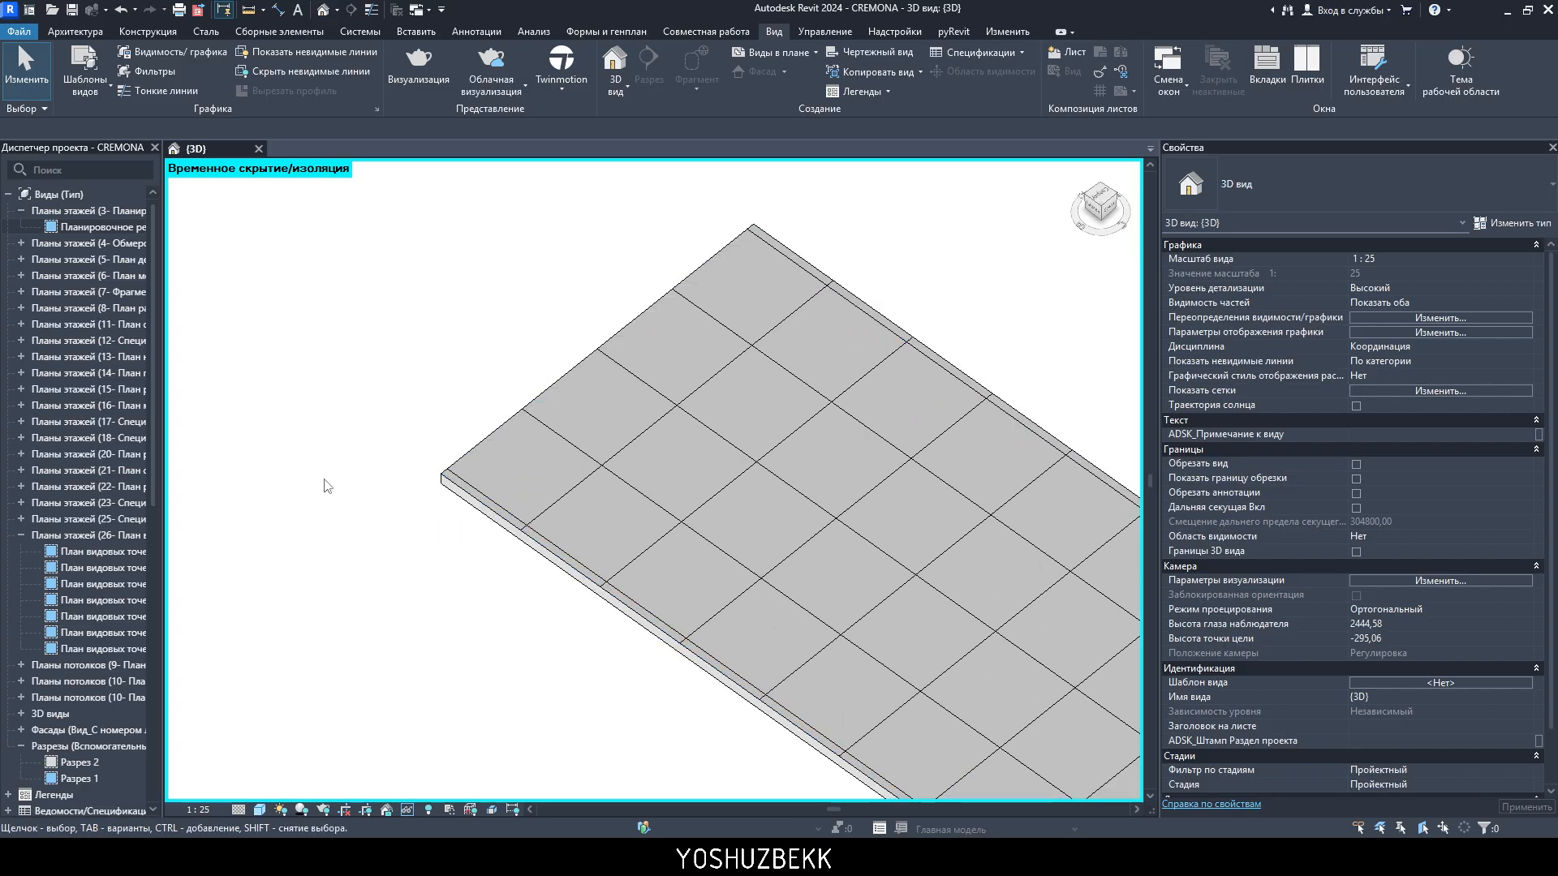
# - Toggle Thin Lines on and off again to compare the selected and deselected tiled floor's outline close up
pyautogui.click(166, 88)
pyautogui.scroll(3, 570, 475)
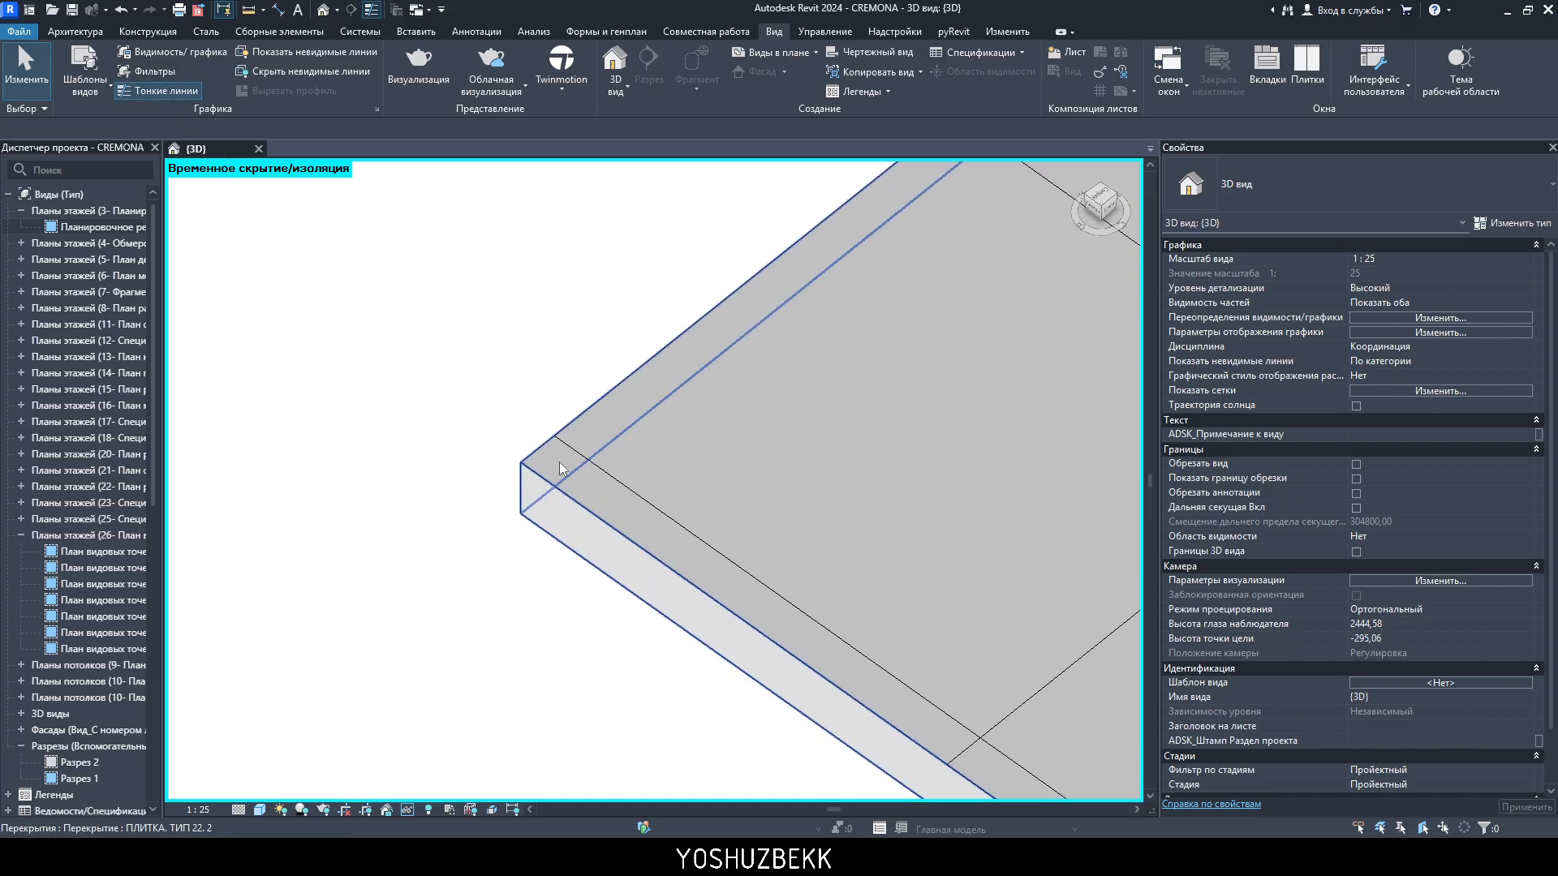
pyautogui.click(552, 459)
pyautogui.scroll(-1, 471, 487)
pyautogui.press('Escape')
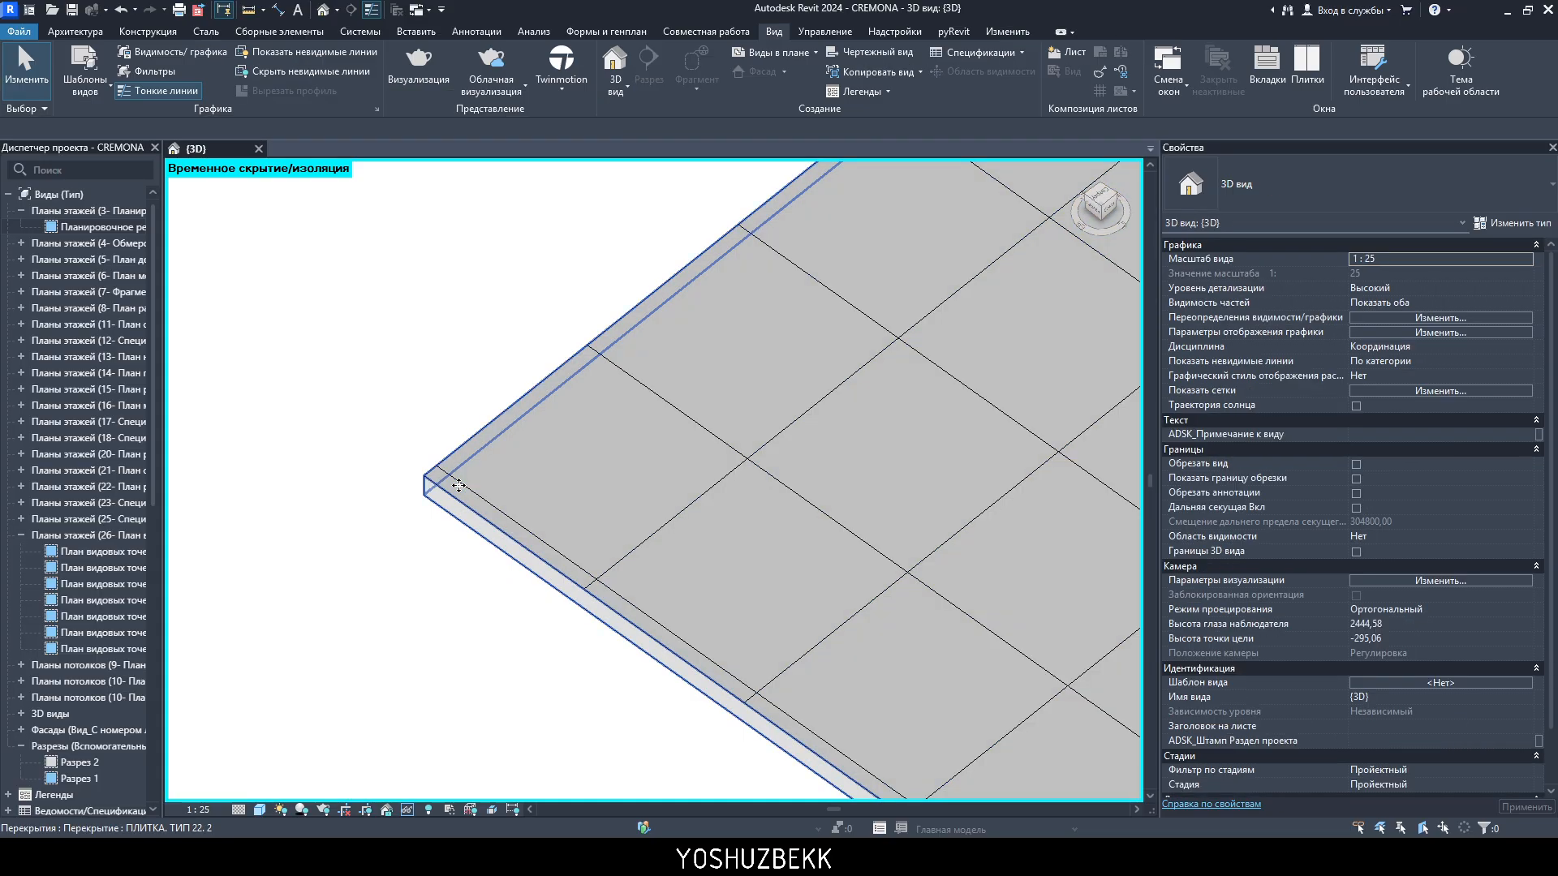
pyautogui.scroll(-4, 468, 491)
pyautogui.scroll(4, 487, 509)
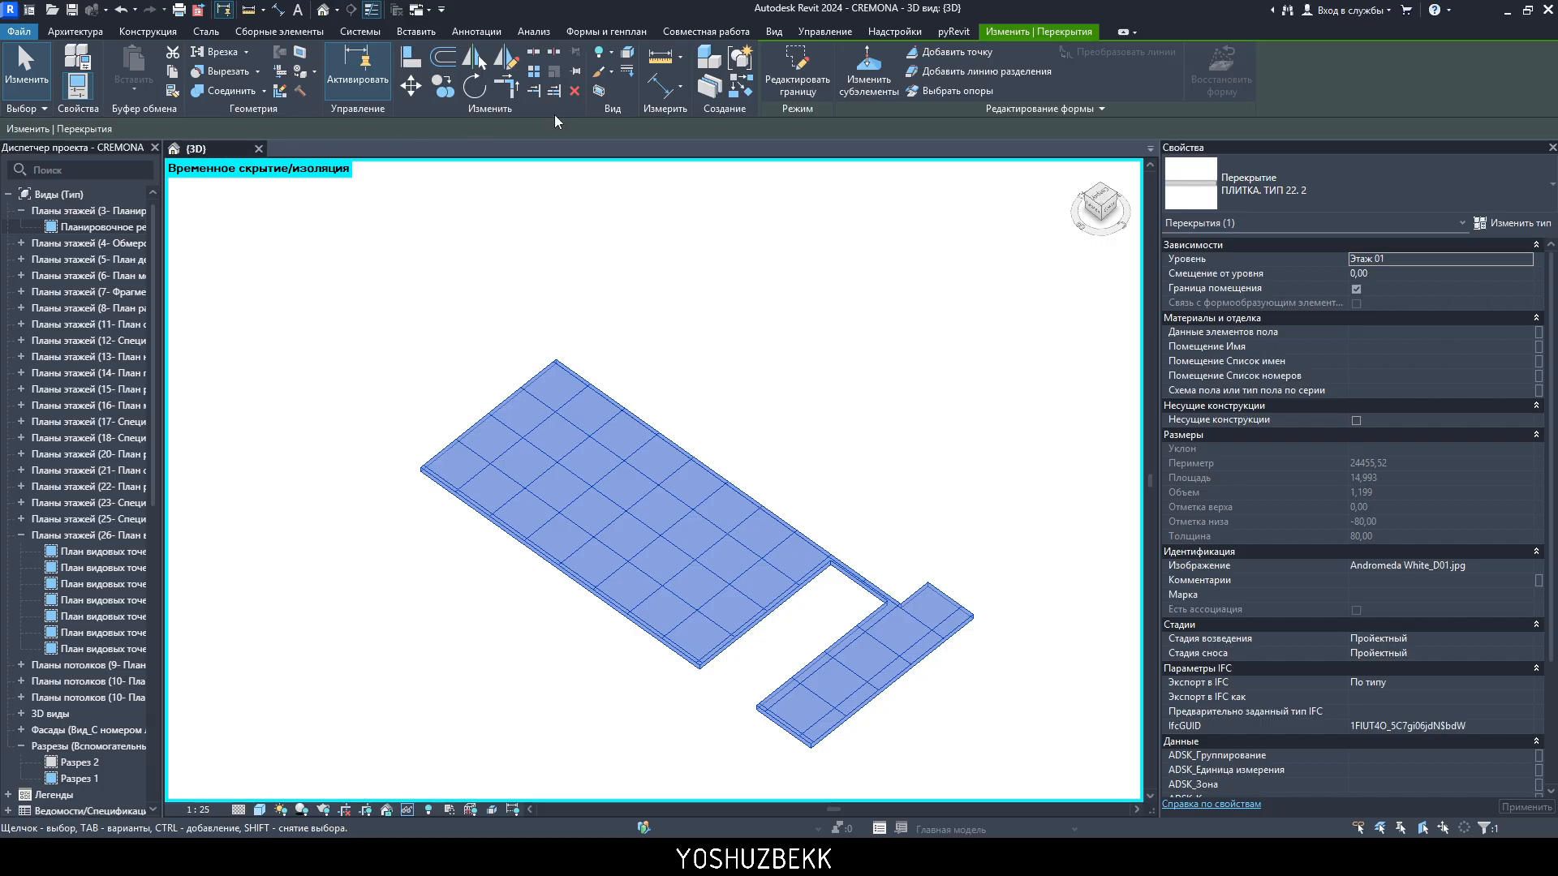
pyautogui.press('Escape')
pyautogui.scroll(2, 394, 412)
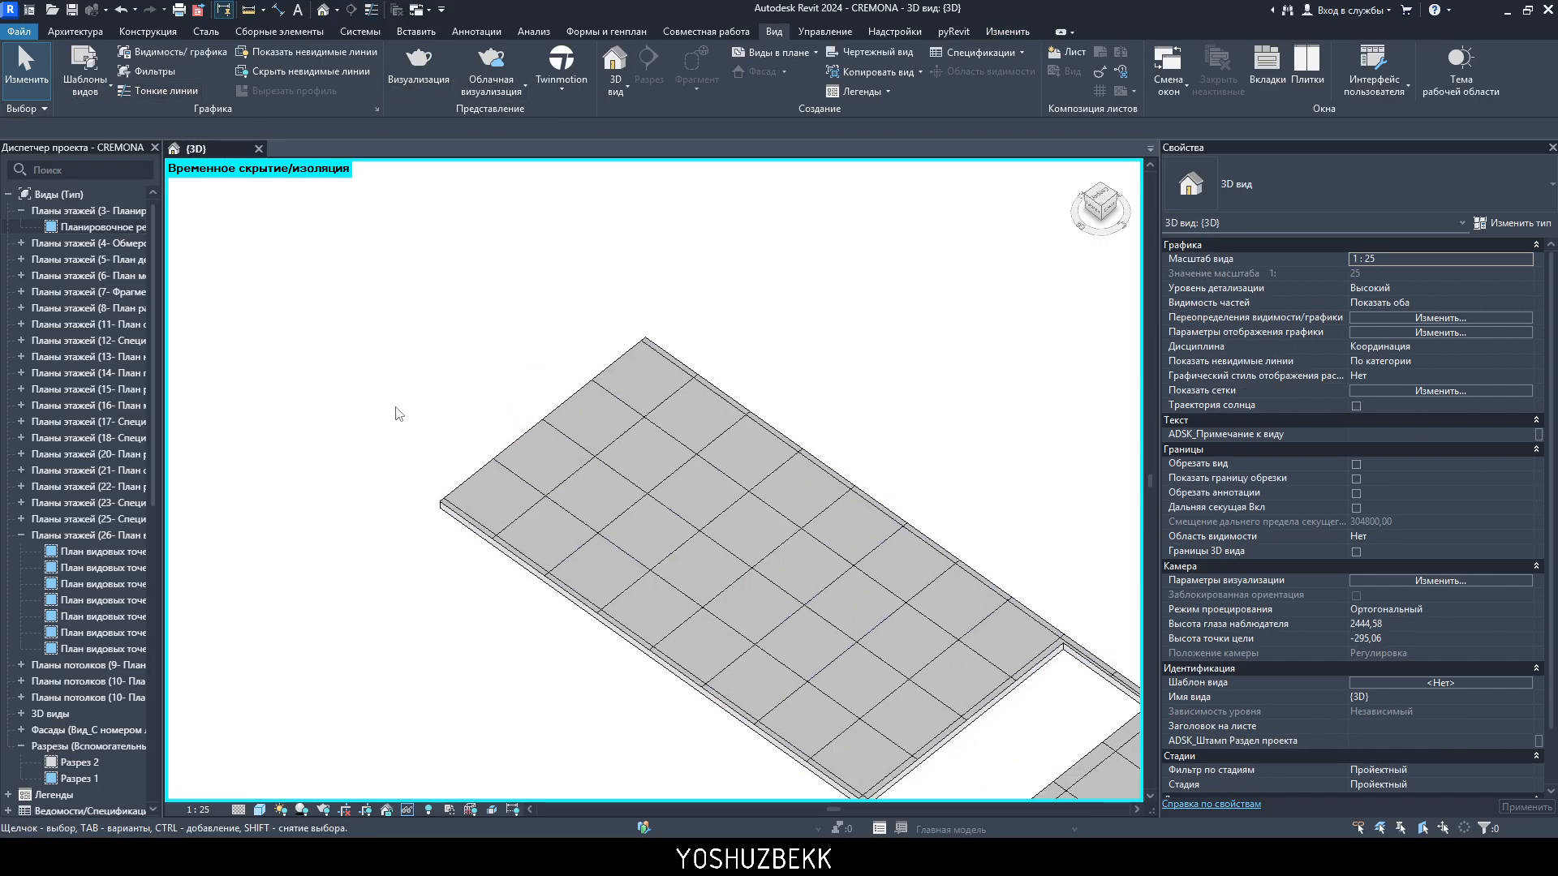
pyautogui.click(827, 626)
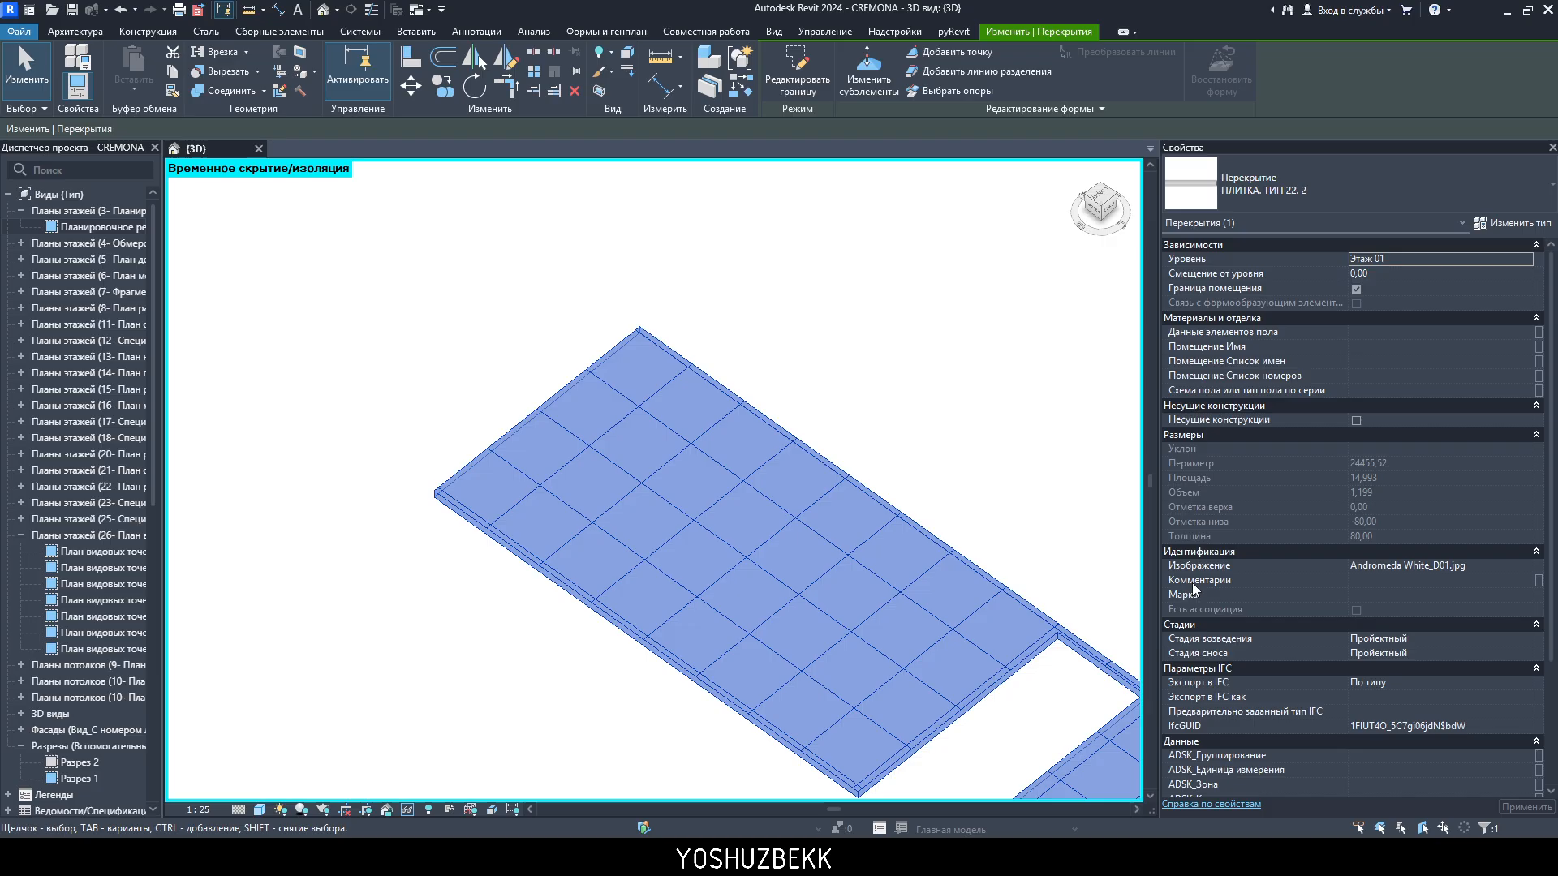
pyautogui.press('Escape')
pyautogui.click(1426, 333)
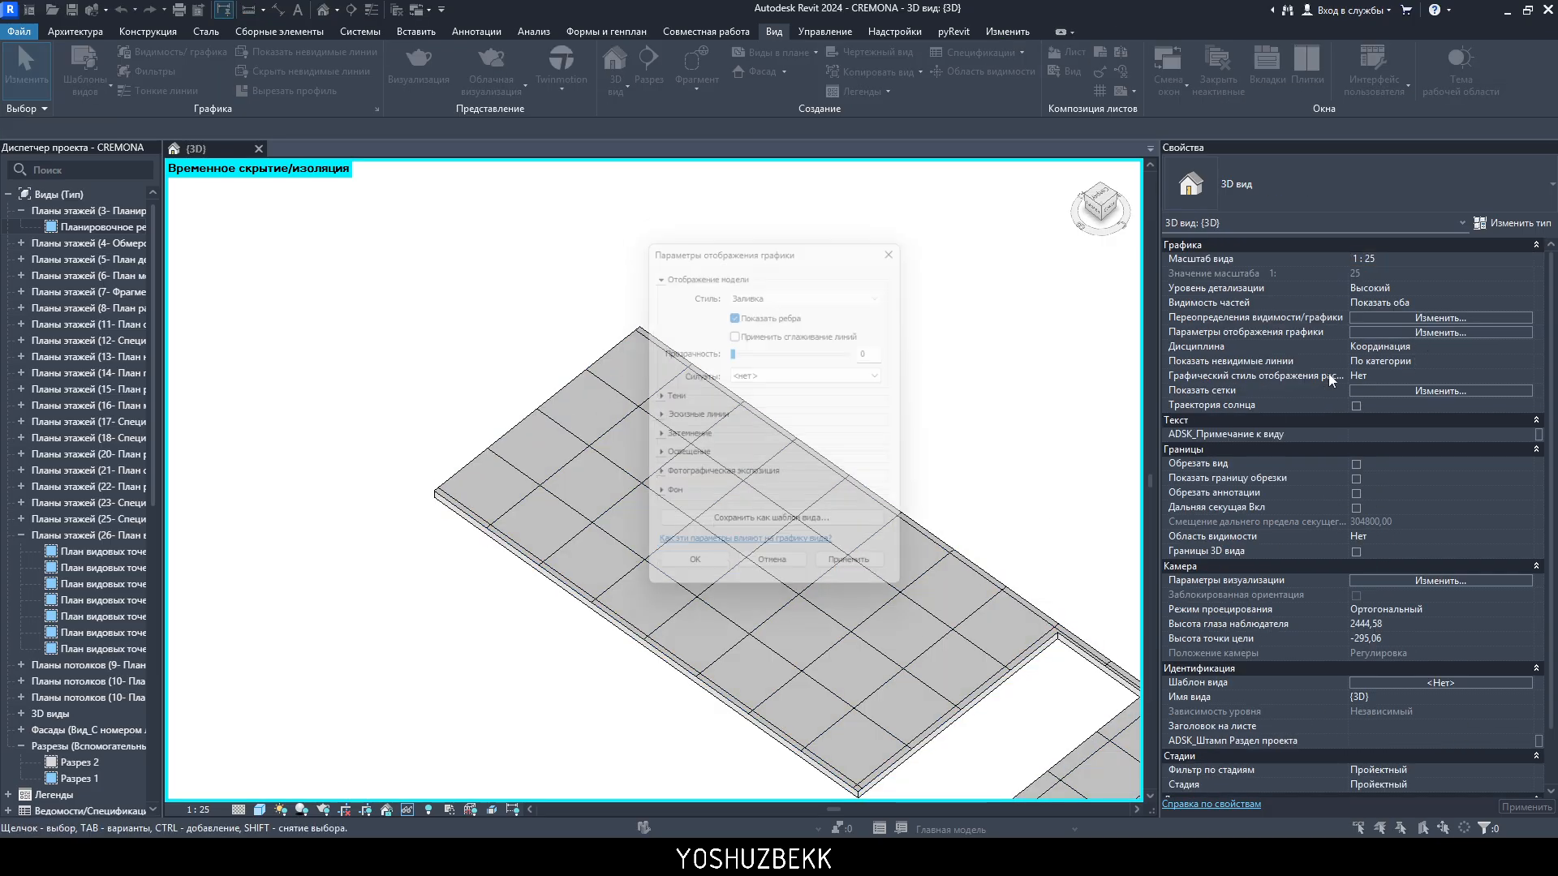
pyautogui.press('Escape')
# - Override the projection line colour of the Перекрытия category with dark grey RGB 042-042-042 in the {3D} view's visibility/graphics settings
pyautogui.click(1440, 317)
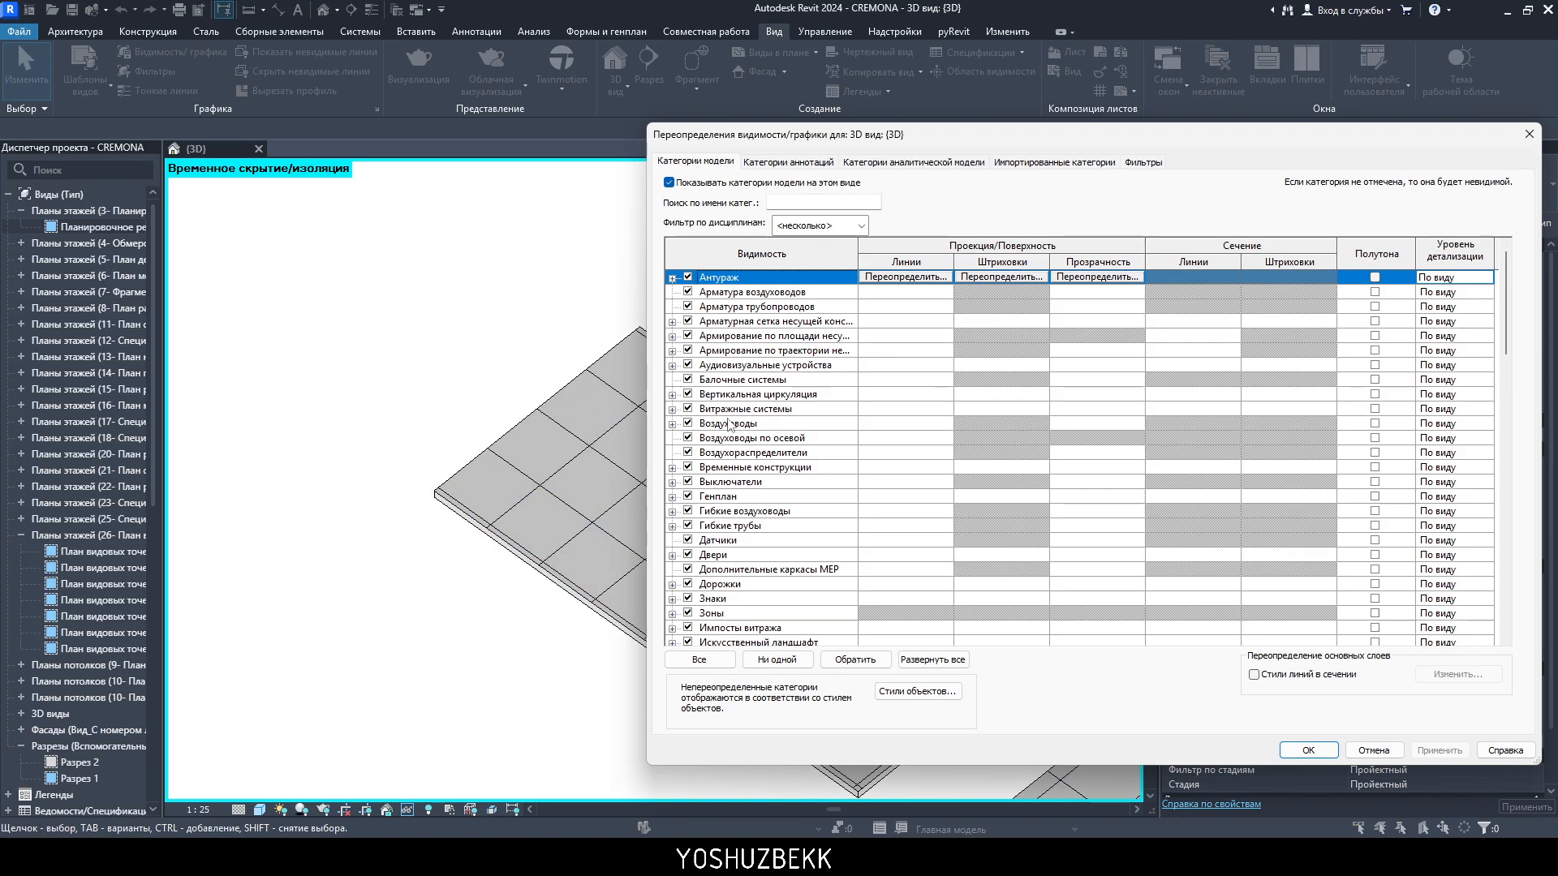
pyautogui.scroll(-10, 733, 455)
pyautogui.scroll(-3, 733, 455)
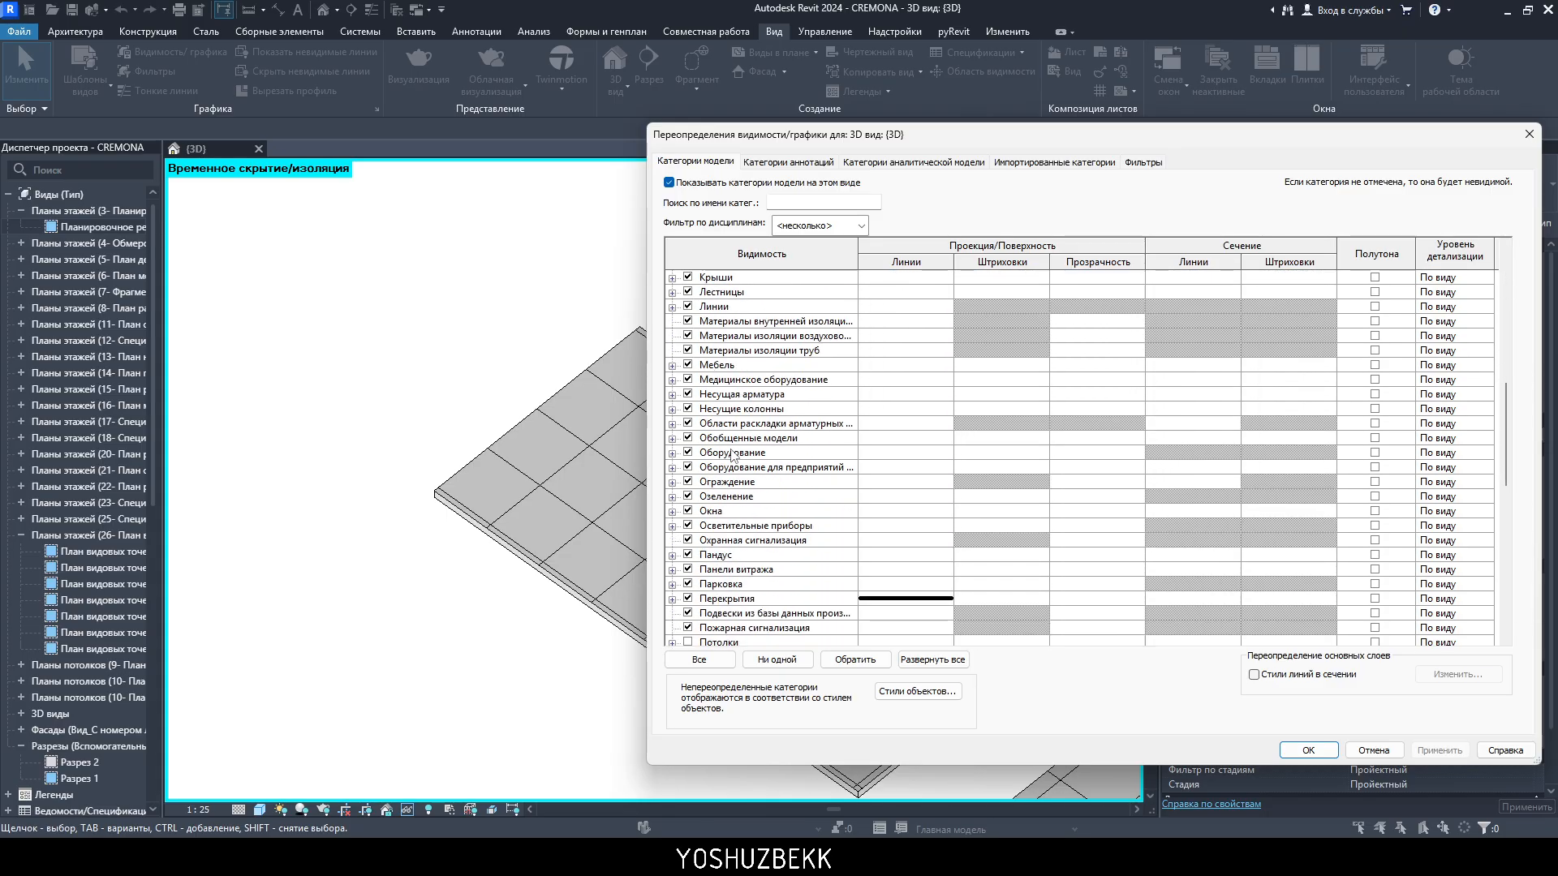
pyautogui.click(914, 603)
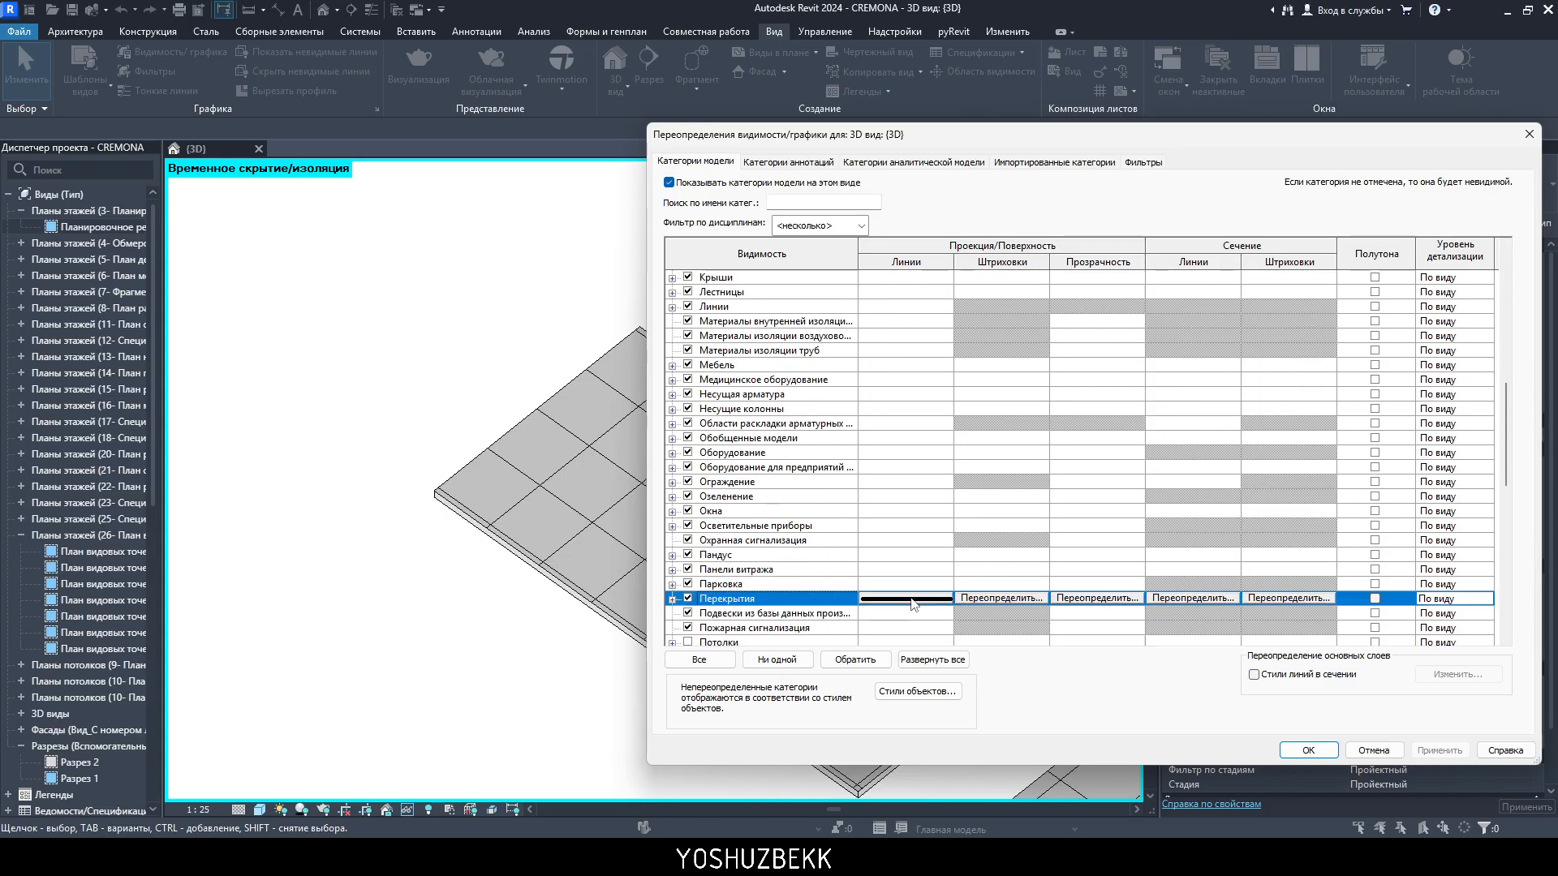
pyautogui.click(913, 604)
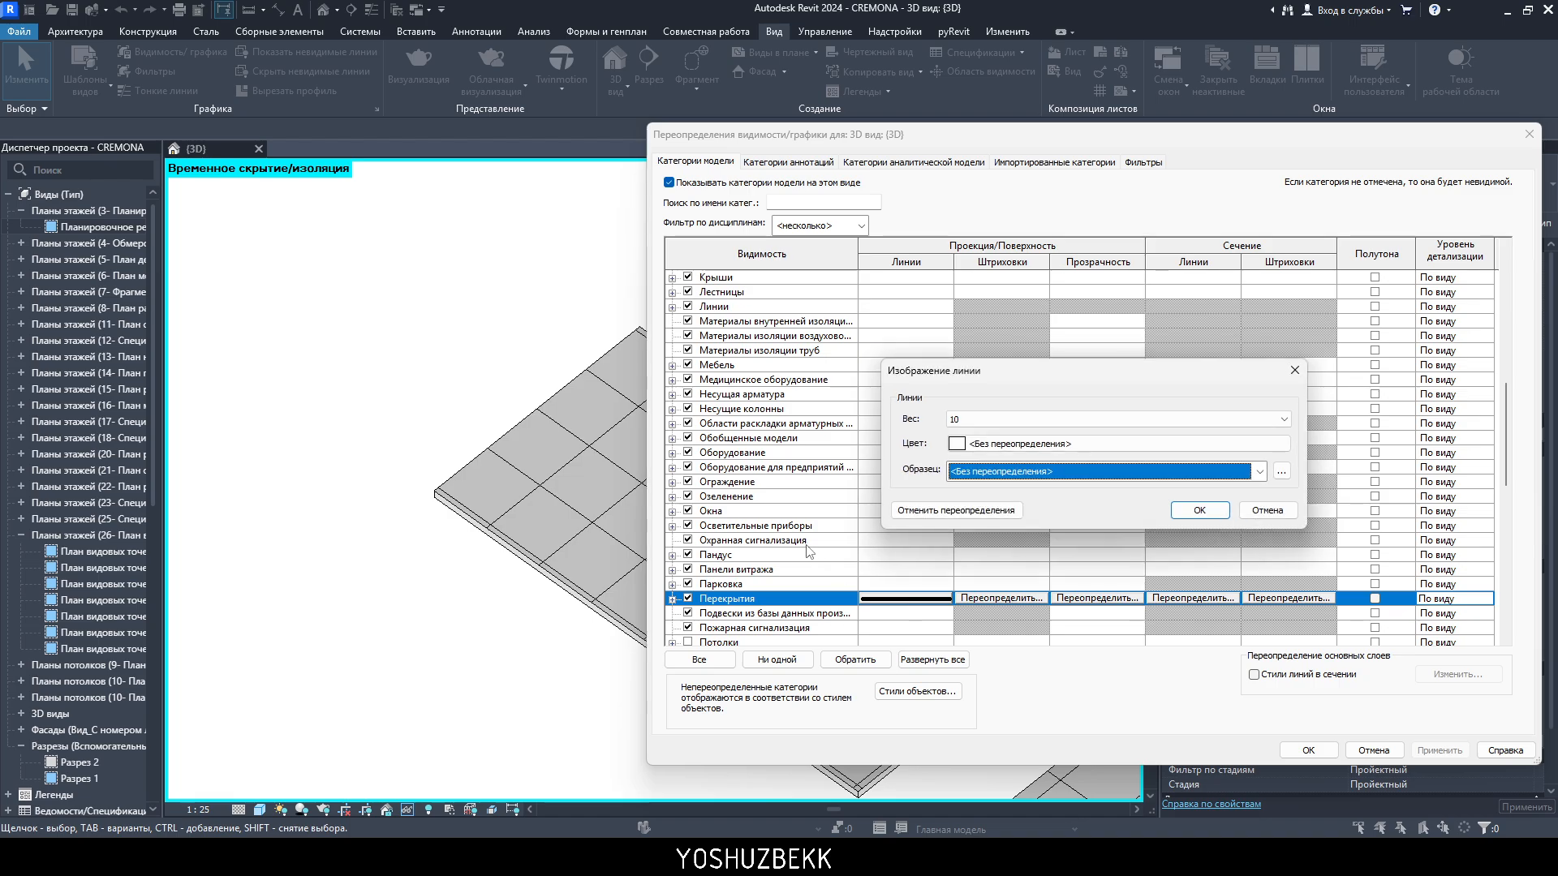
pyautogui.click(1027, 446)
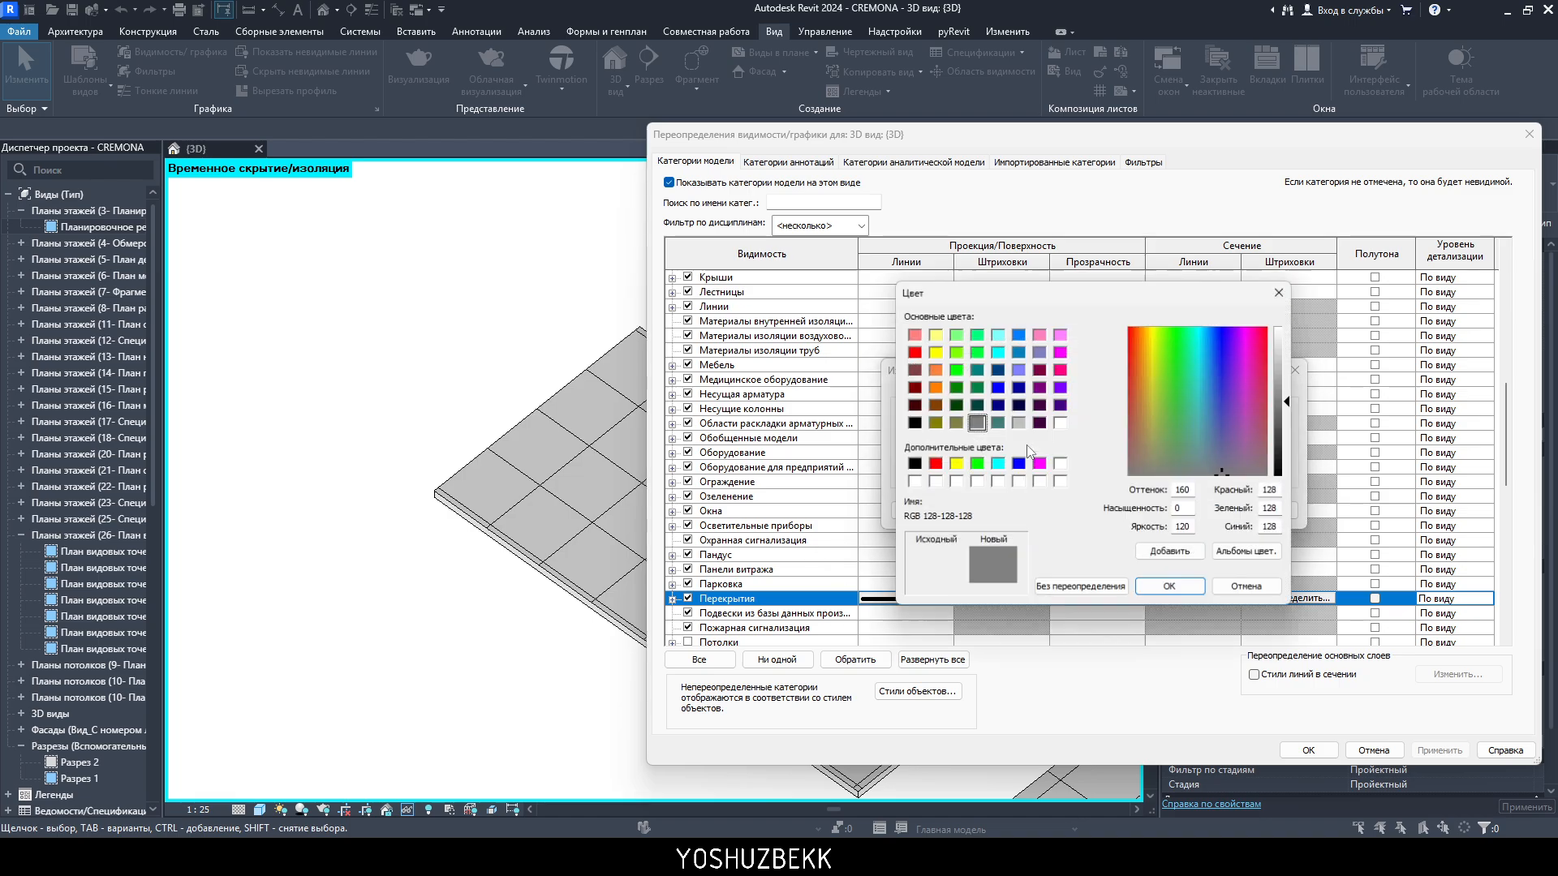
pyautogui.click(1284, 452)
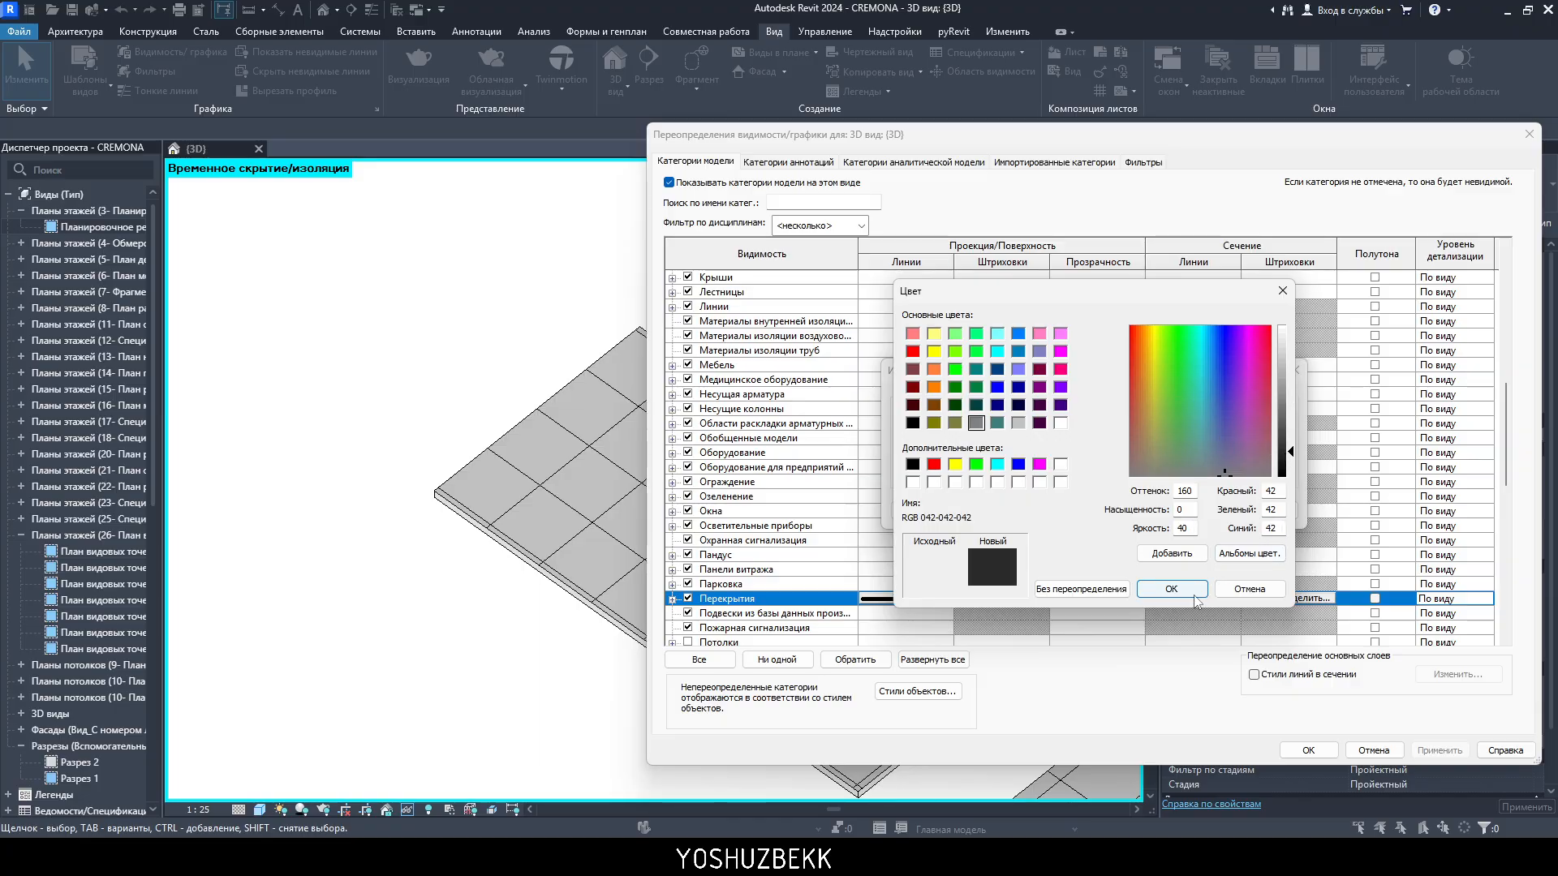
pyautogui.click(1170, 589)
# - Set the Перекрытия projection line pattern to Сплошная, then apply and accept the {3D} view overrides
pyautogui.click(1068, 471)
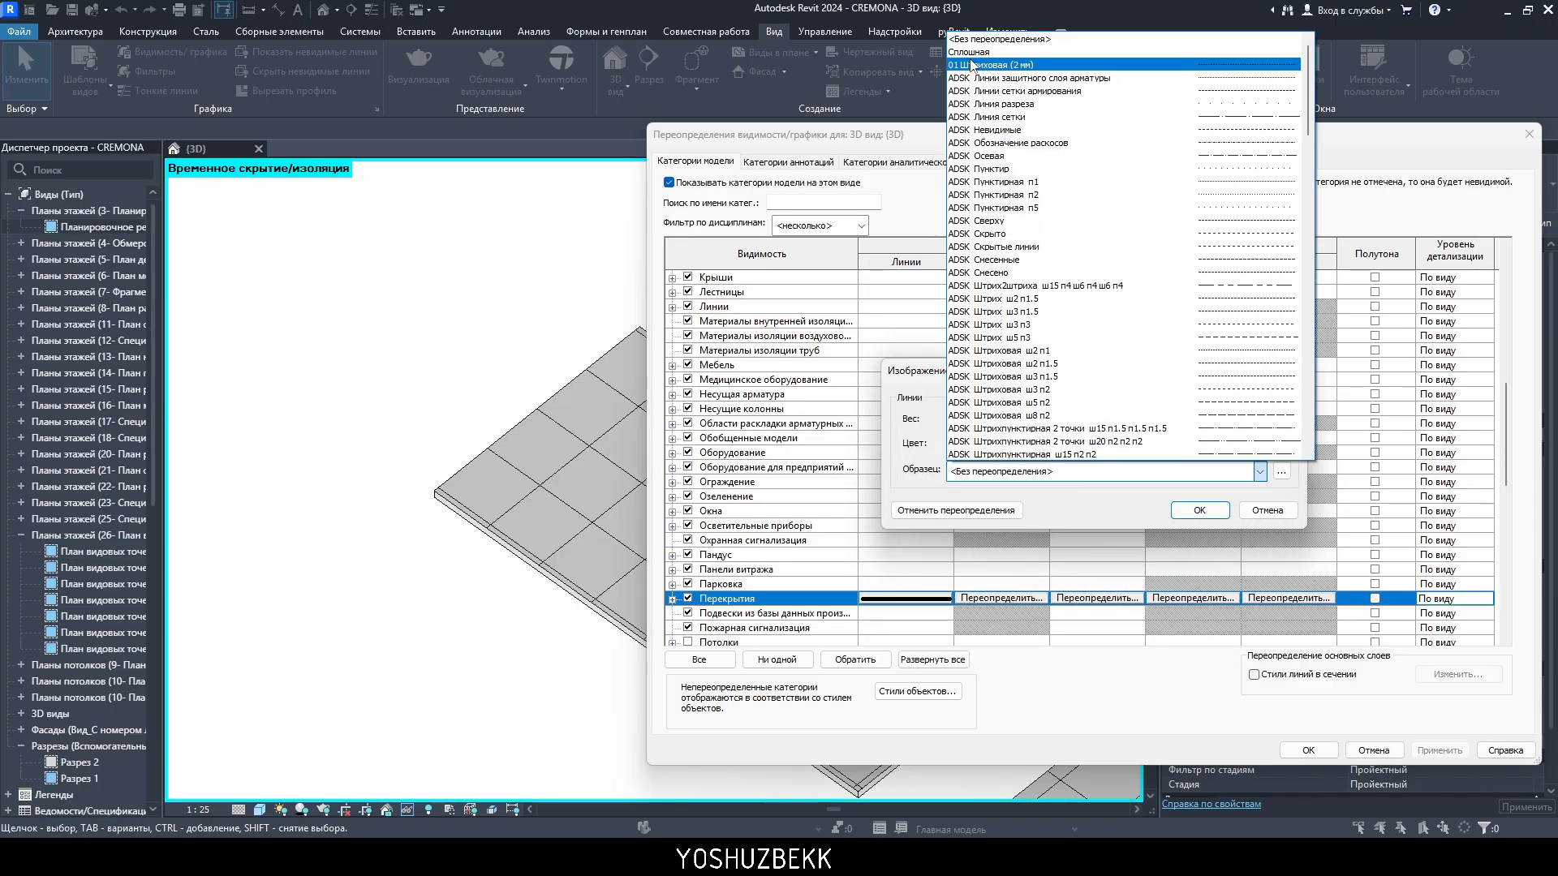
pyautogui.click(1055, 50)
pyautogui.click(1198, 511)
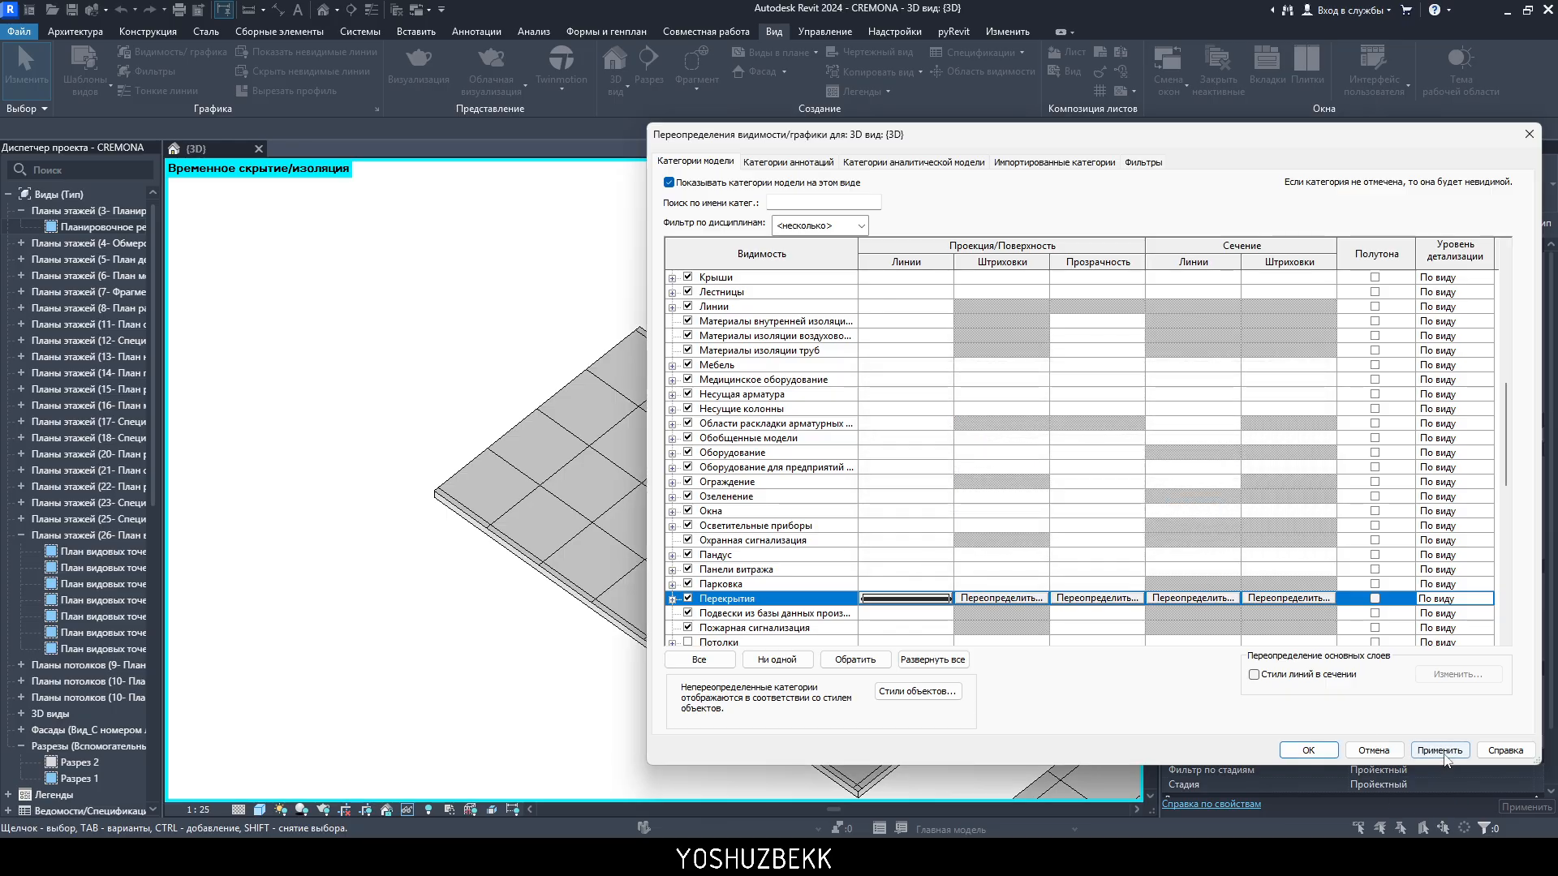
pyautogui.click(1442, 753)
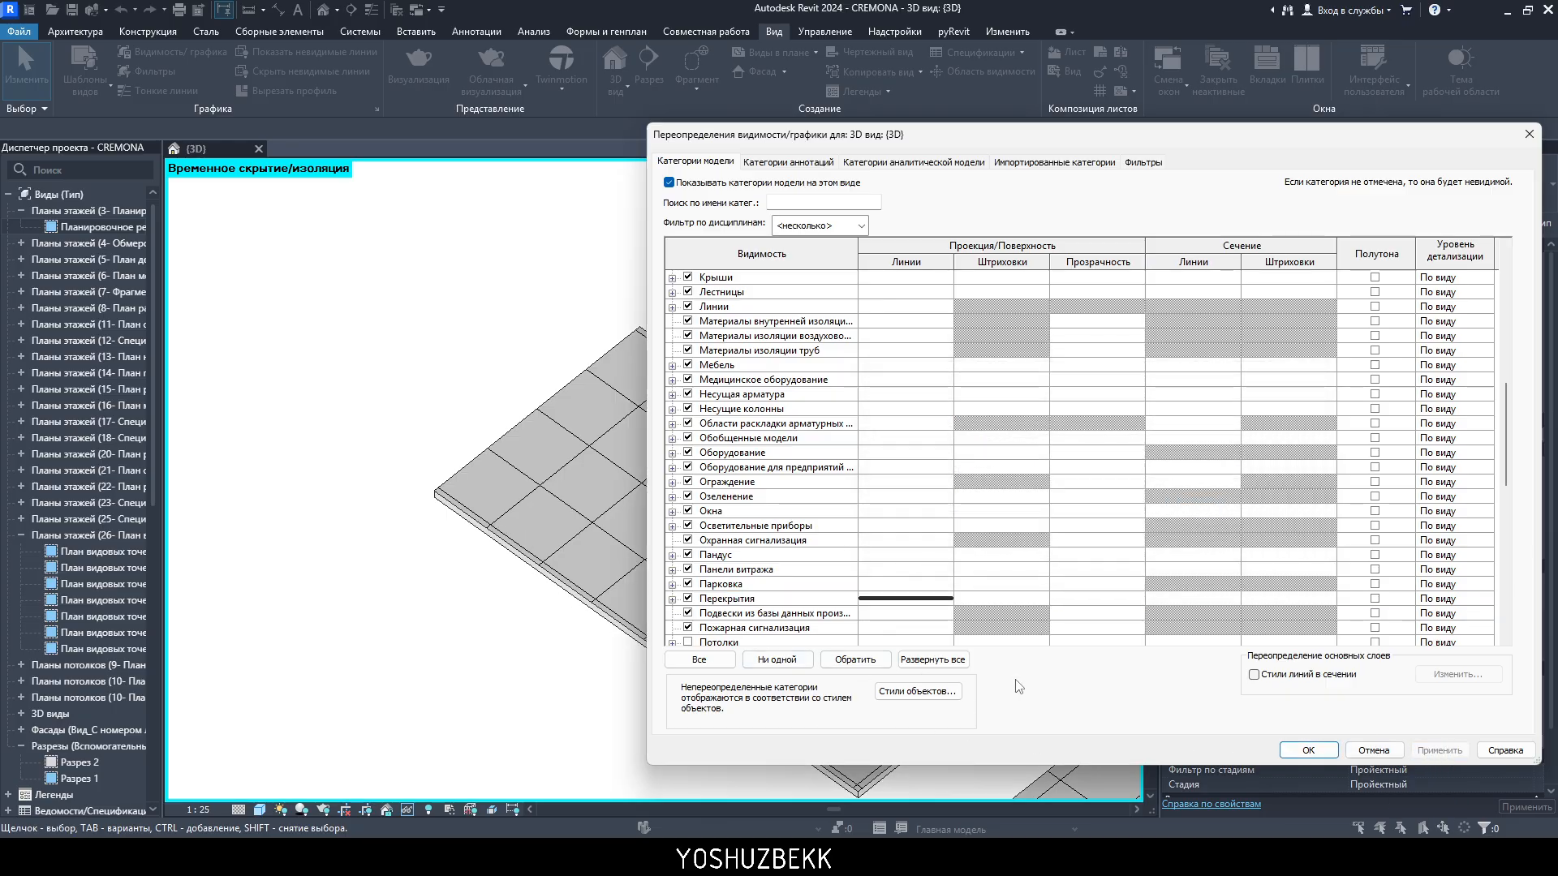
pyautogui.click(1308, 750)
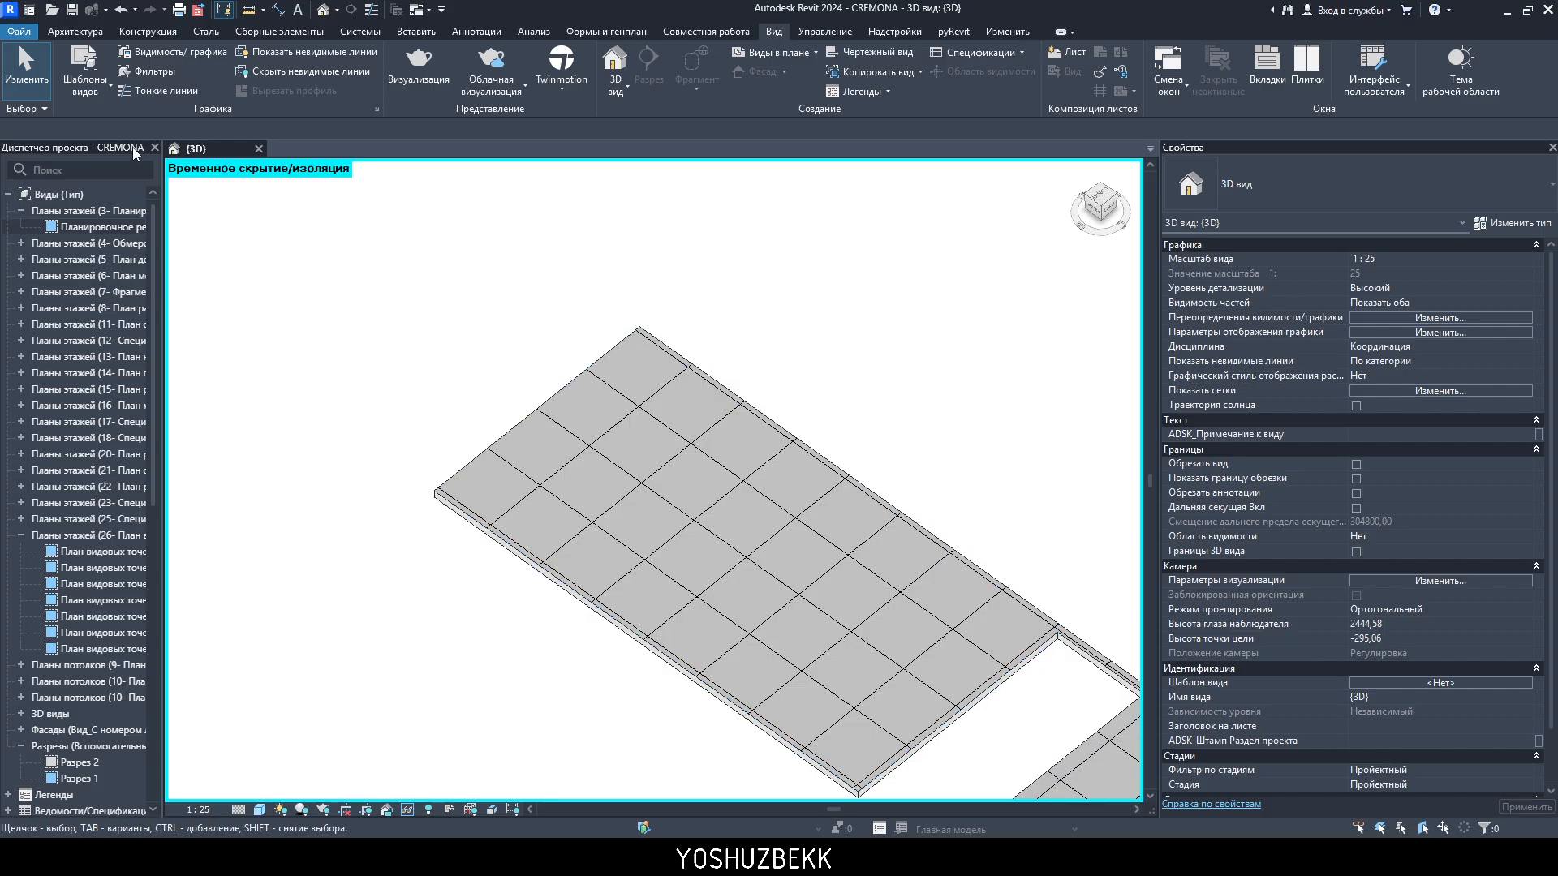
# - Turn Thin Lines back on and reset the temporary hide/isolate mode so the whole café model shows
pyautogui.click(144, 87)
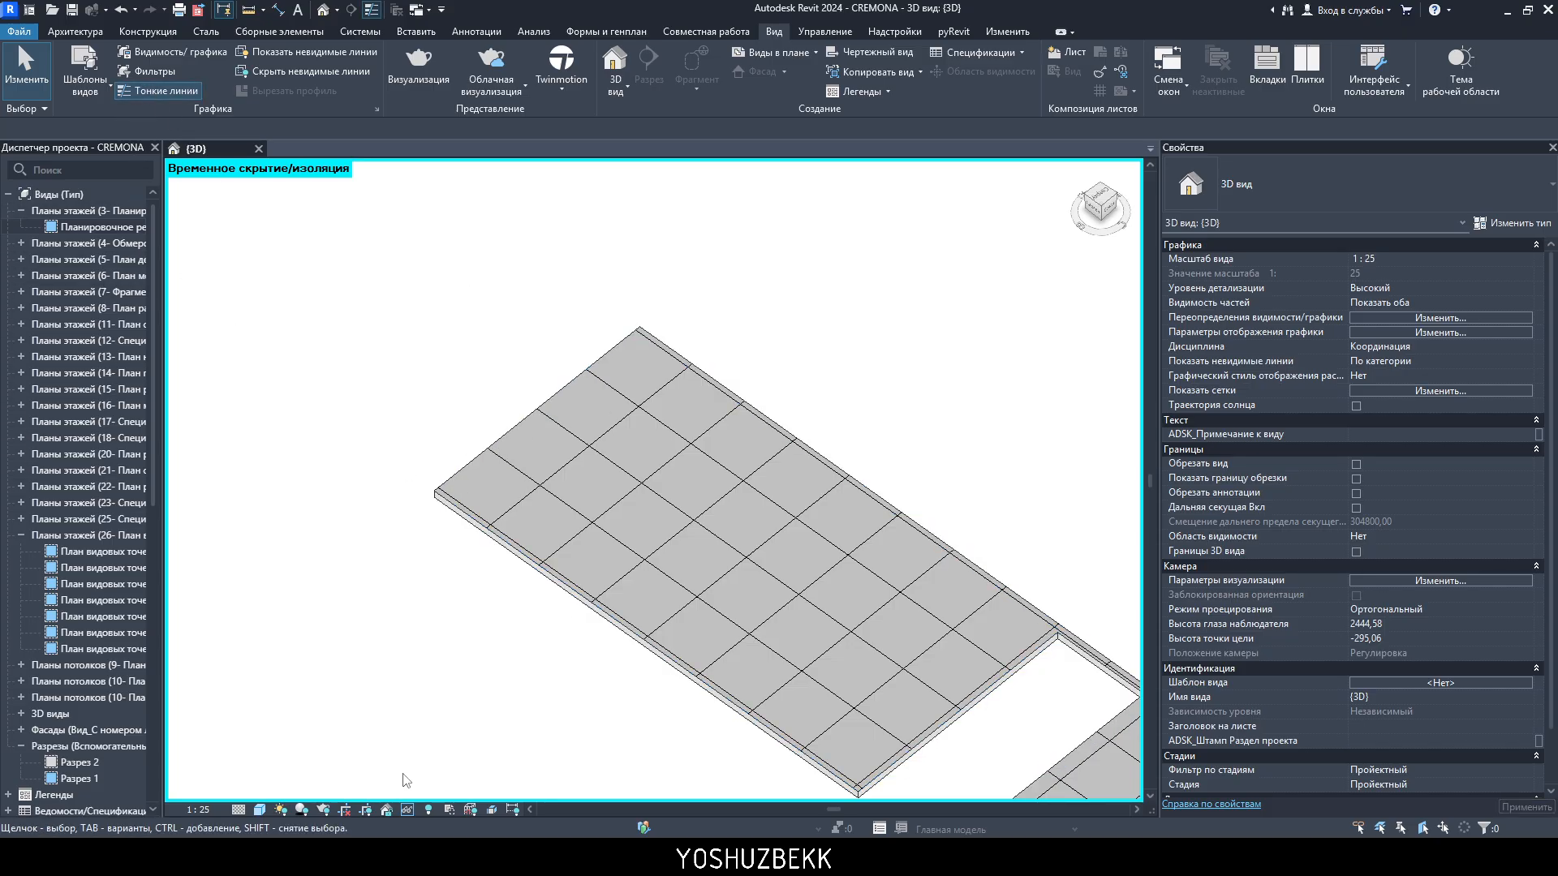
pyautogui.click(407, 810)
pyautogui.click(428, 797)
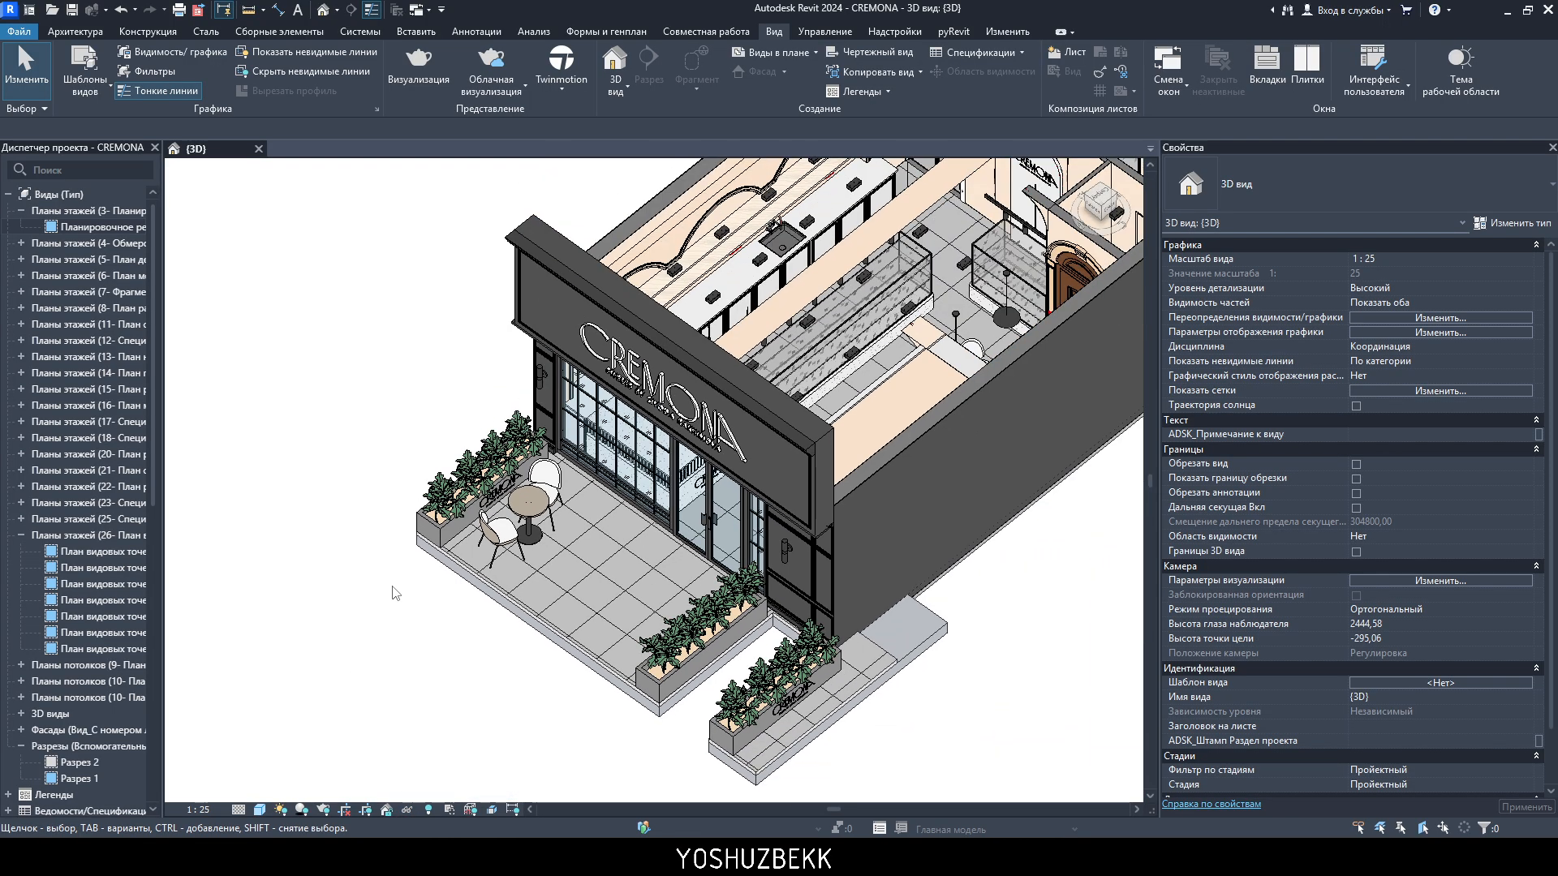
pyautogui.scroll(2, 395, 591)
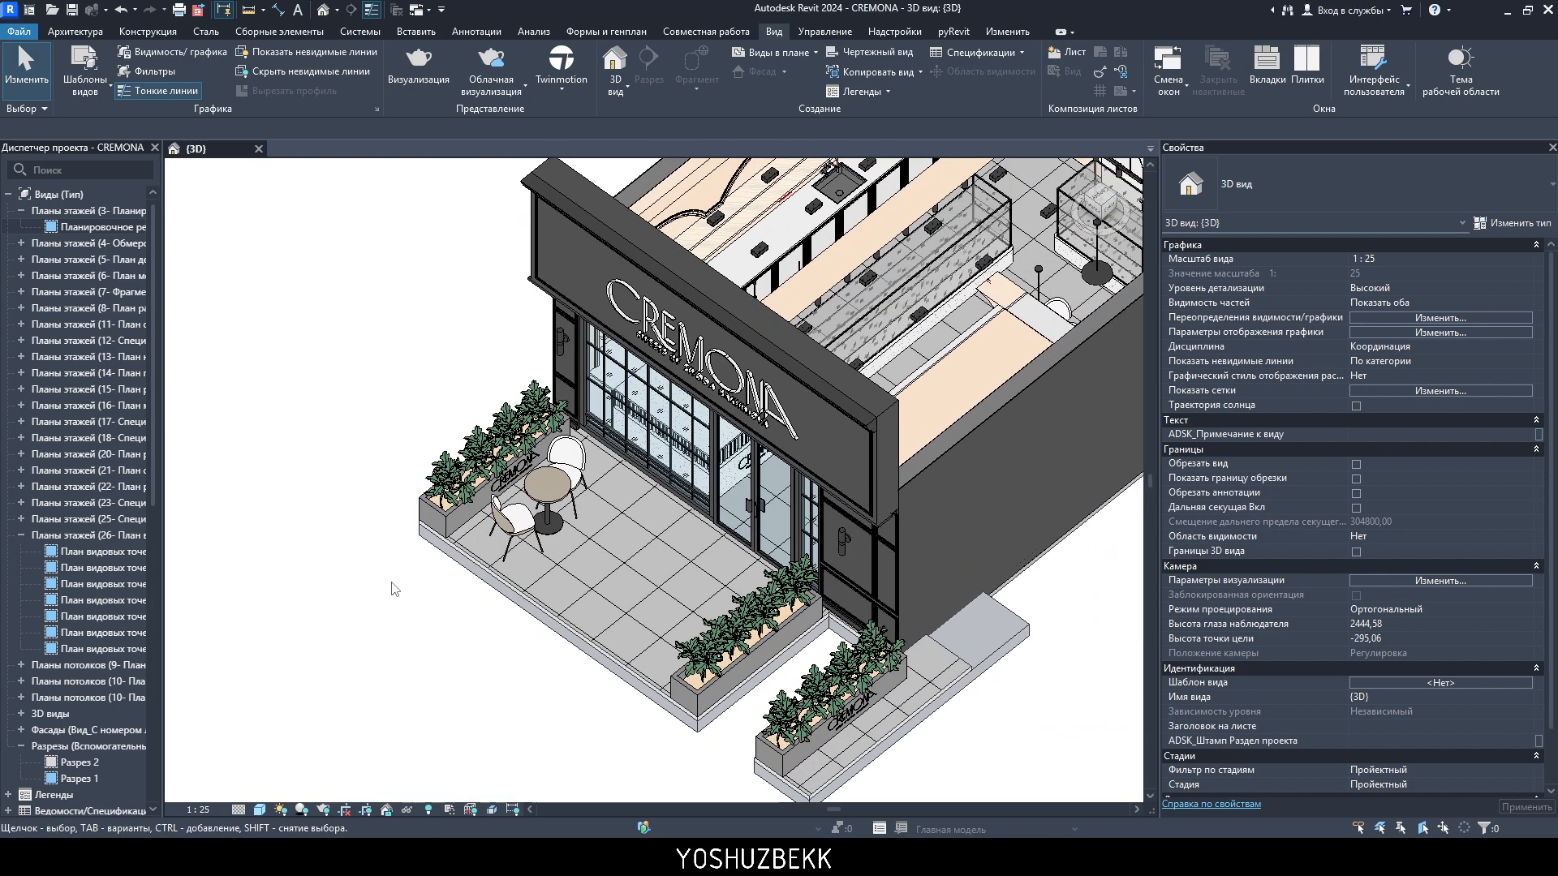
# - Try a 1:100 scale in the {3D} view, examine the terrace floor edges, and undo the scale change
pyautogui.click(198, 810)
pyautogui.click(223, 701)
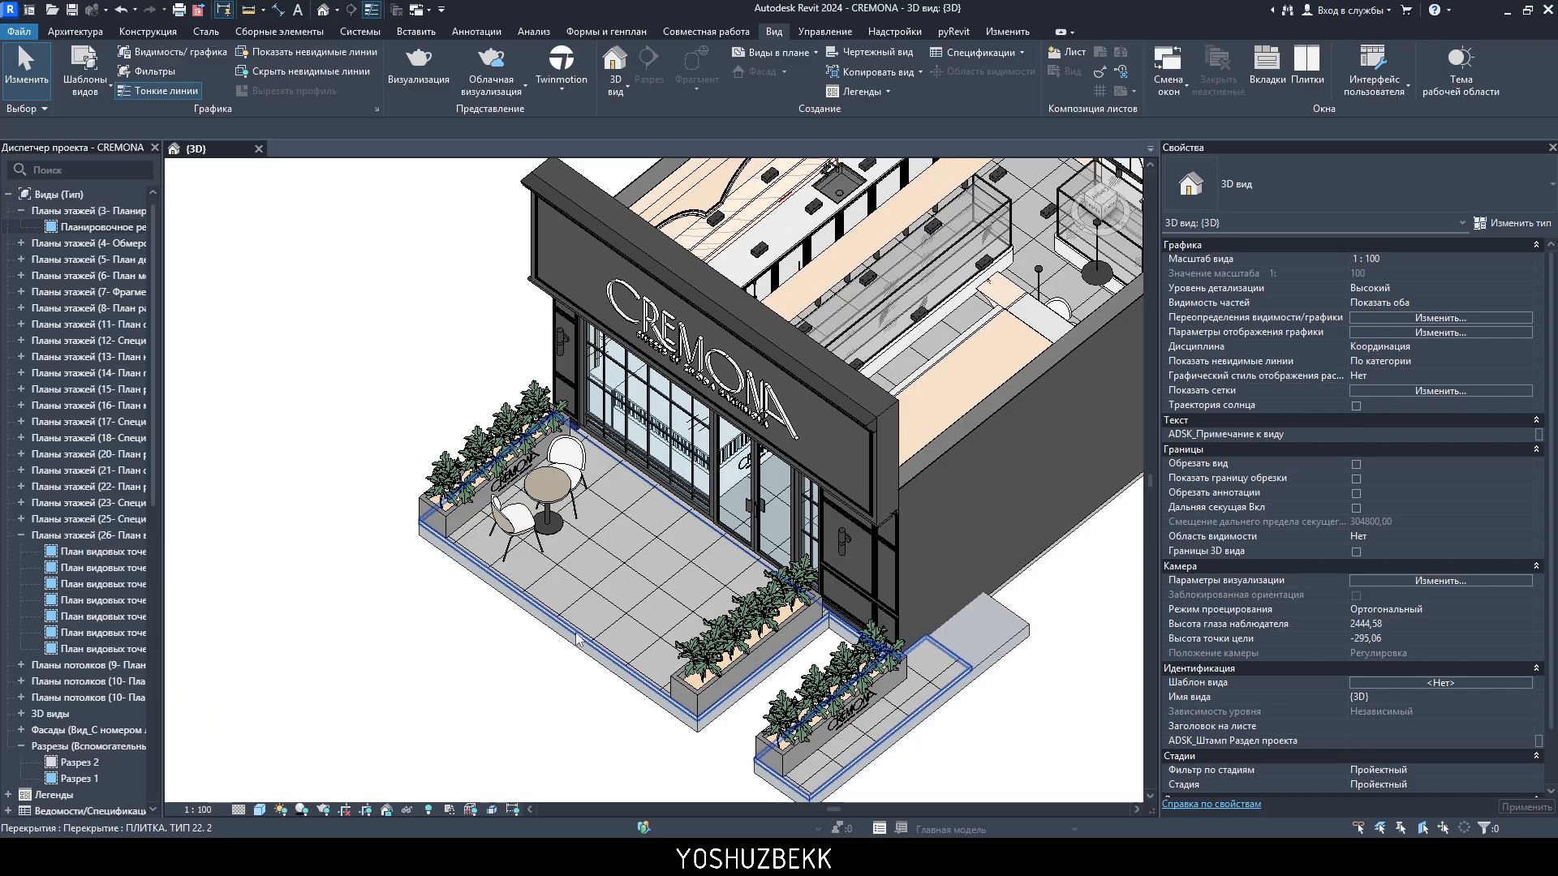
pyautogui.scroll(6, 545, 633)
pyautogui.scroll(-5, 548, 610)
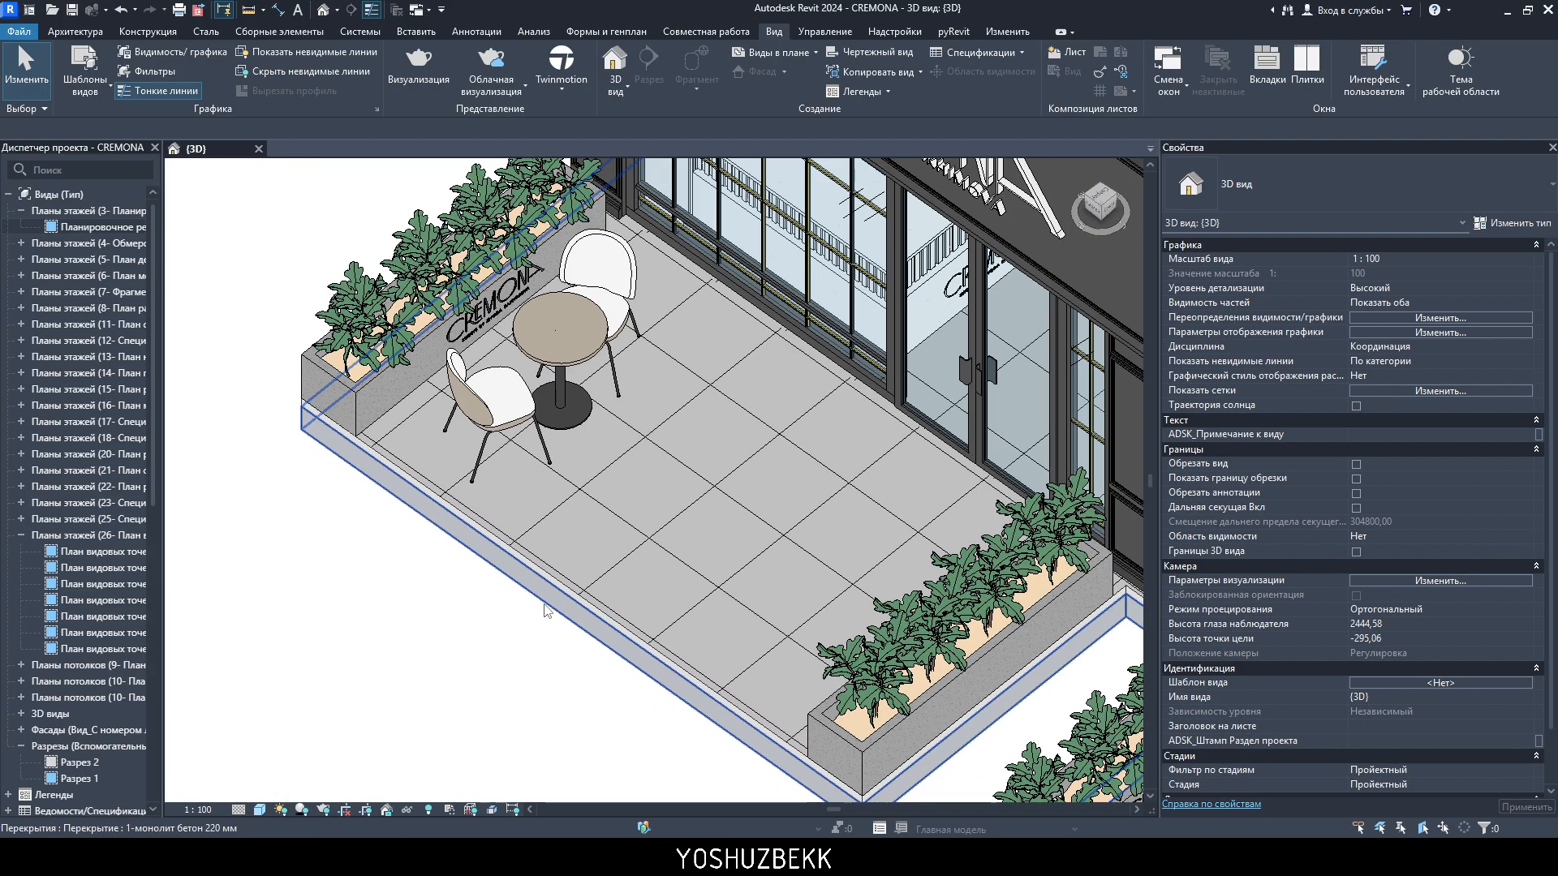
pyautogui.hotkey('ctrl', 'z')
pyautogui.scroll(-2, 490, 611)
pyautogui.scroll(2, 580, 633)
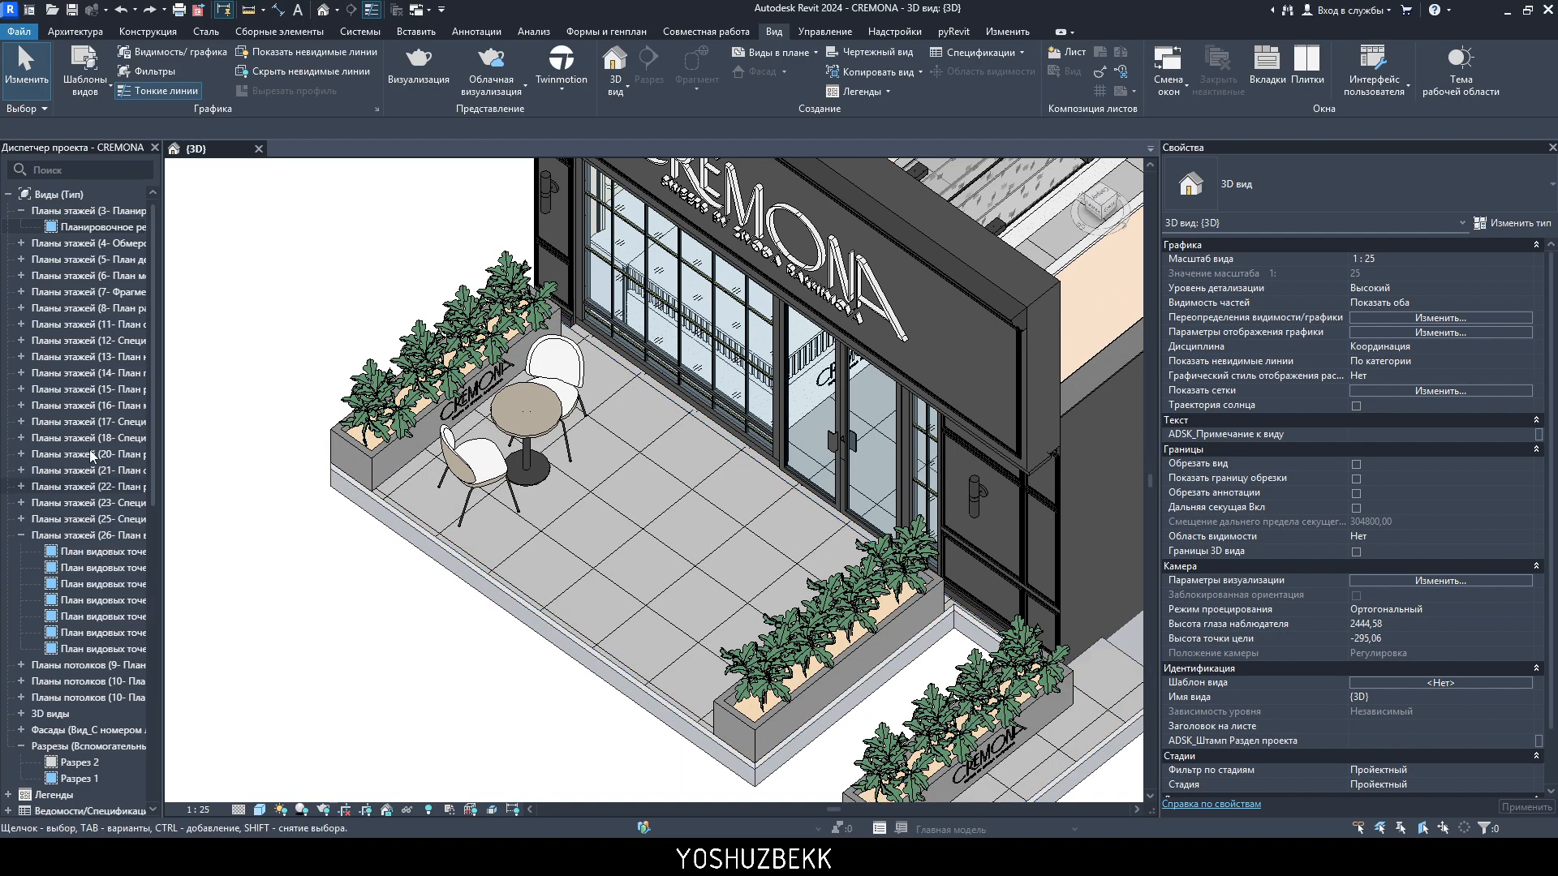
# - Open the Планировочное решение floor plan and examine the café layout
pyautogui.doubleClick(97, 226)
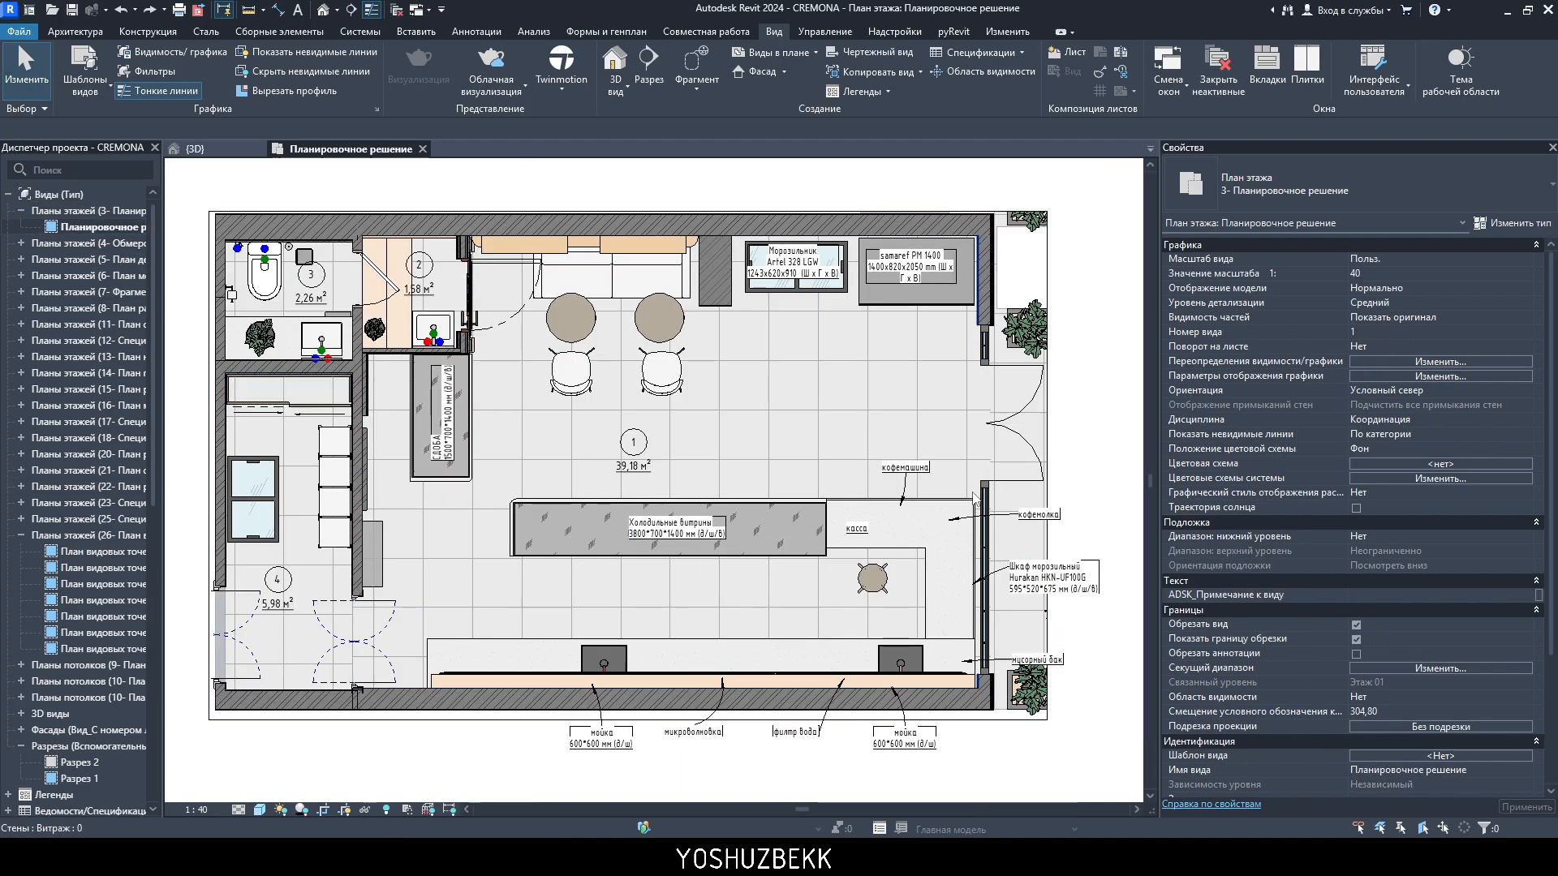
pyautogui.scroll(3, 945, 463)
pyautogui.click(819, 364)
pyautogui.press('Escape')
pyautogui.scroll(-4, 990, 387)
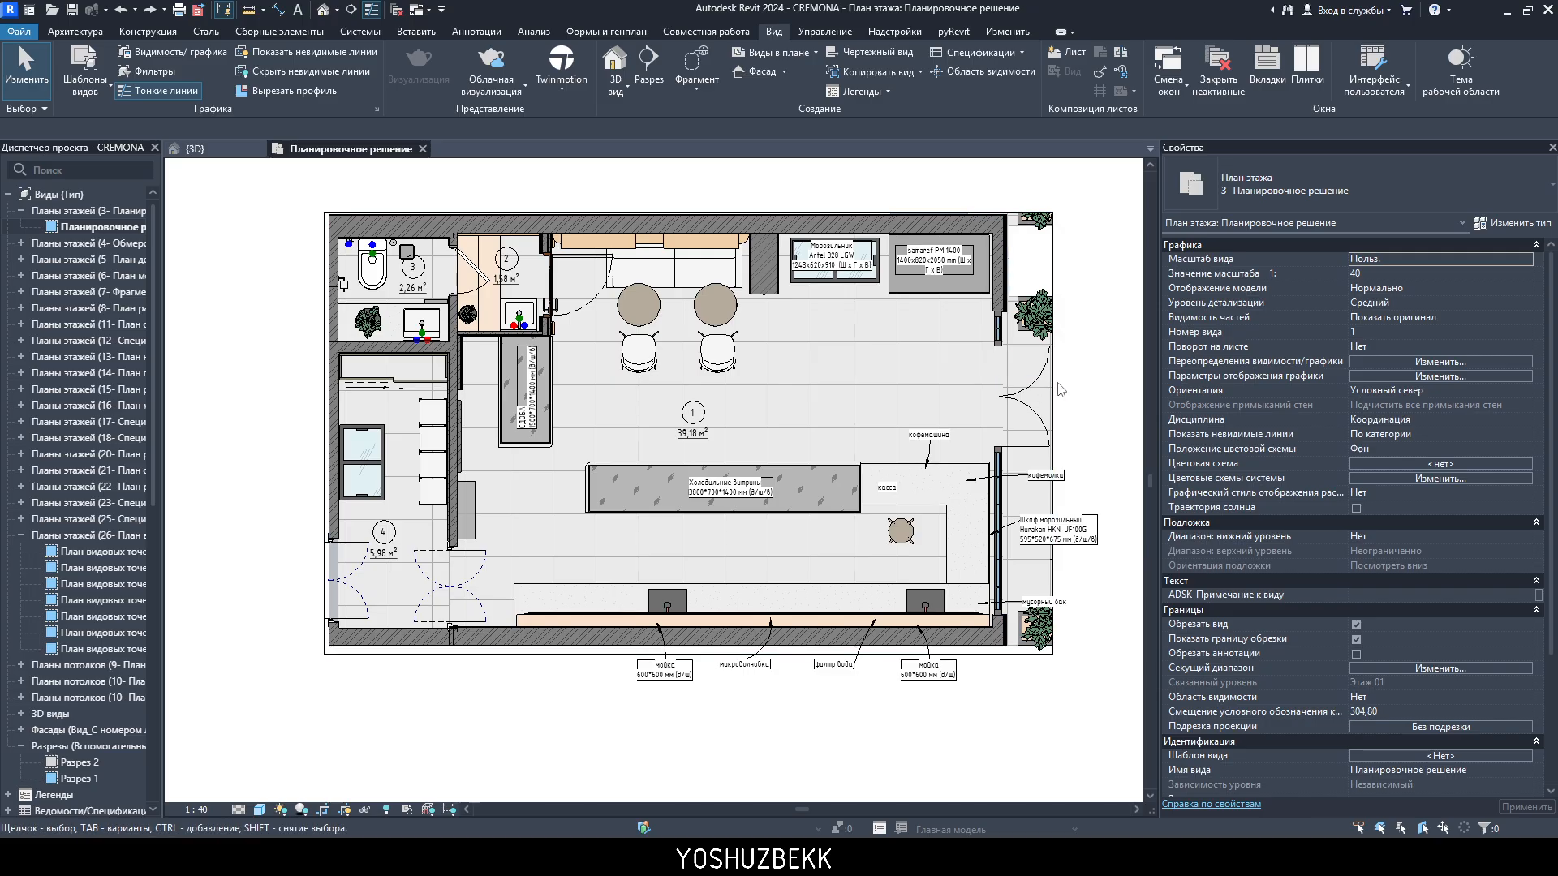
# - Extend the plan's crop region outward past the entrance to take in the whole terrace, and check the terrace's tile floor
pyautogui.click(1053, 390)
pyautogui.moveTo(1053, 433); pyautogui.dragTo(1098, 399)
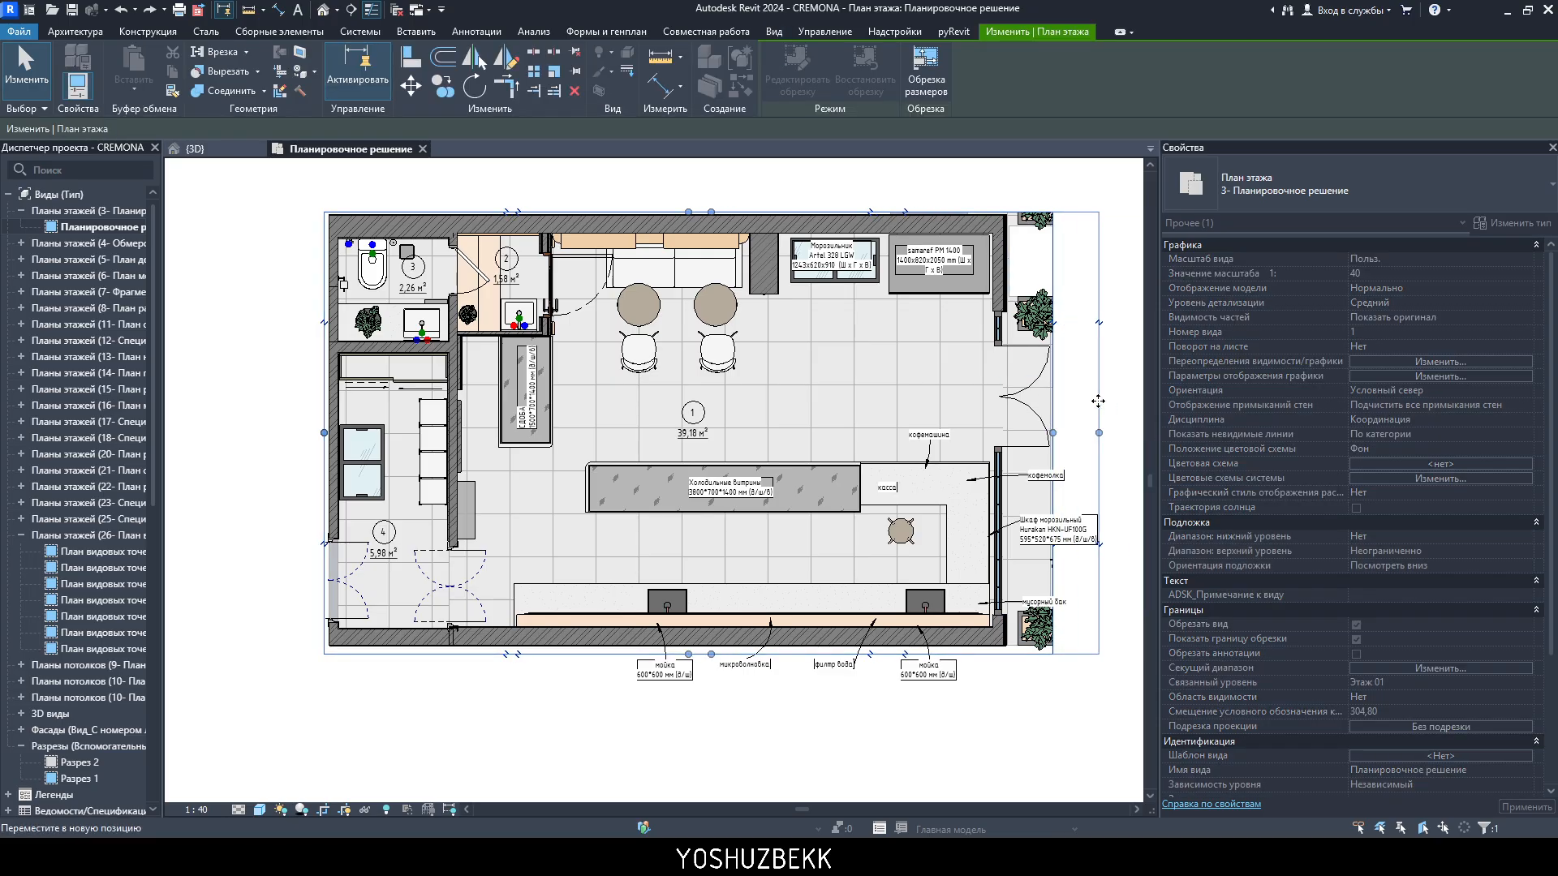
pyautogui.moveTo(1098, 405); pyautogui.dragTo(827, 405, button='middle')
pyautogui.moveTo(827, 432); pyautogui.dragTo(956, 396)
pyautogui.scroll(3, 870, 399)
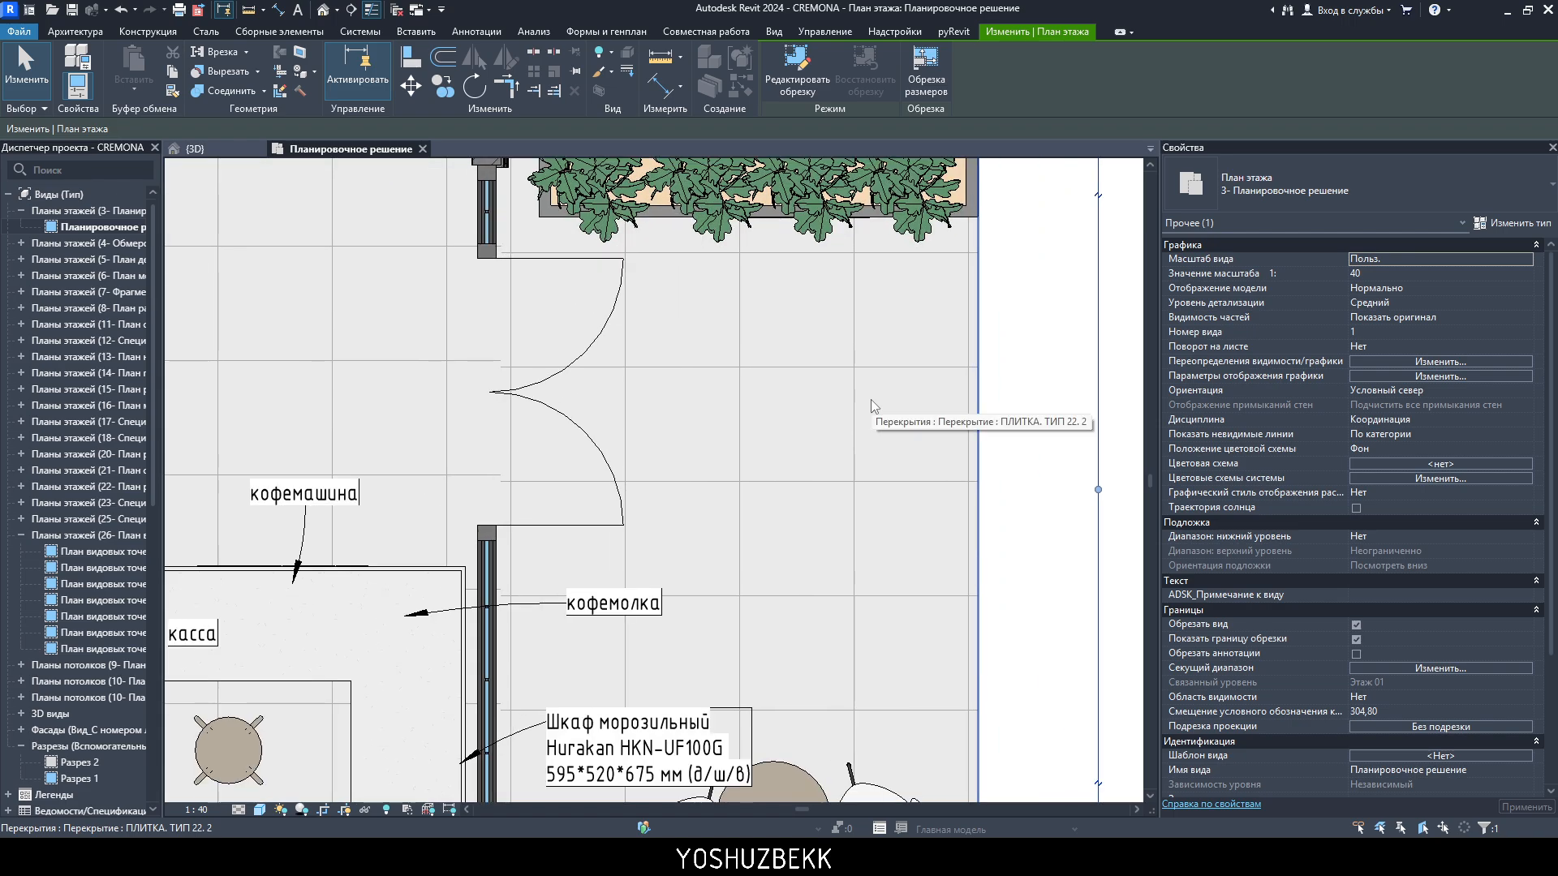
pyautogui.click(869, 399)
pyautogui.press('Escape')
pyautogui.click(829, 403)
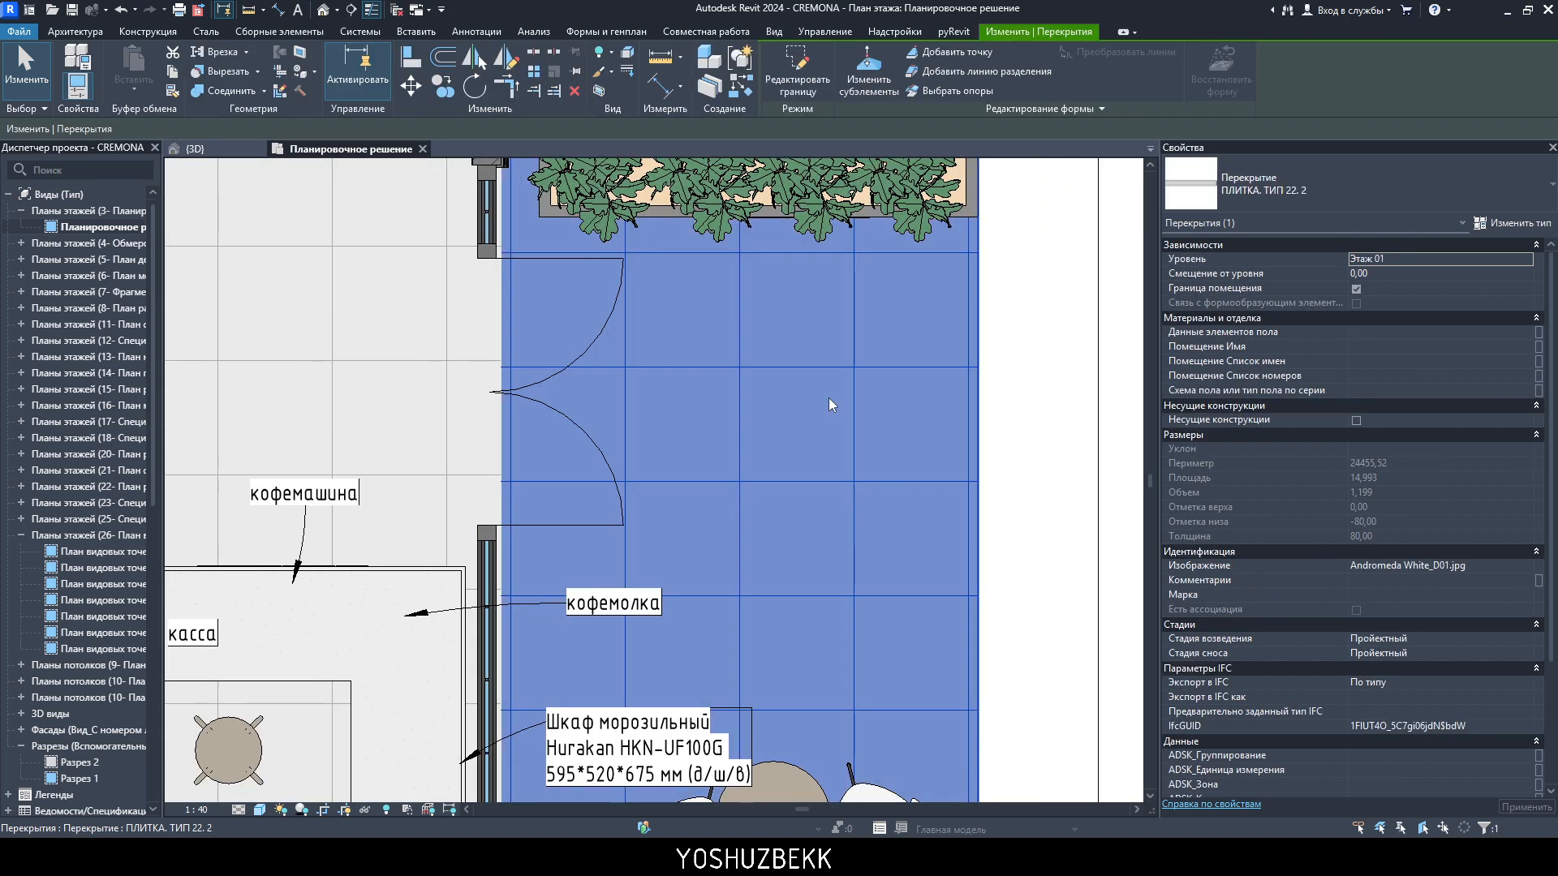
pyautogui.press('Escape')
# - In the floor plan's Visibility/Graphics Overrides, set the Перекрытия projection line weight to 10
pyautogui.click(1443, 362)
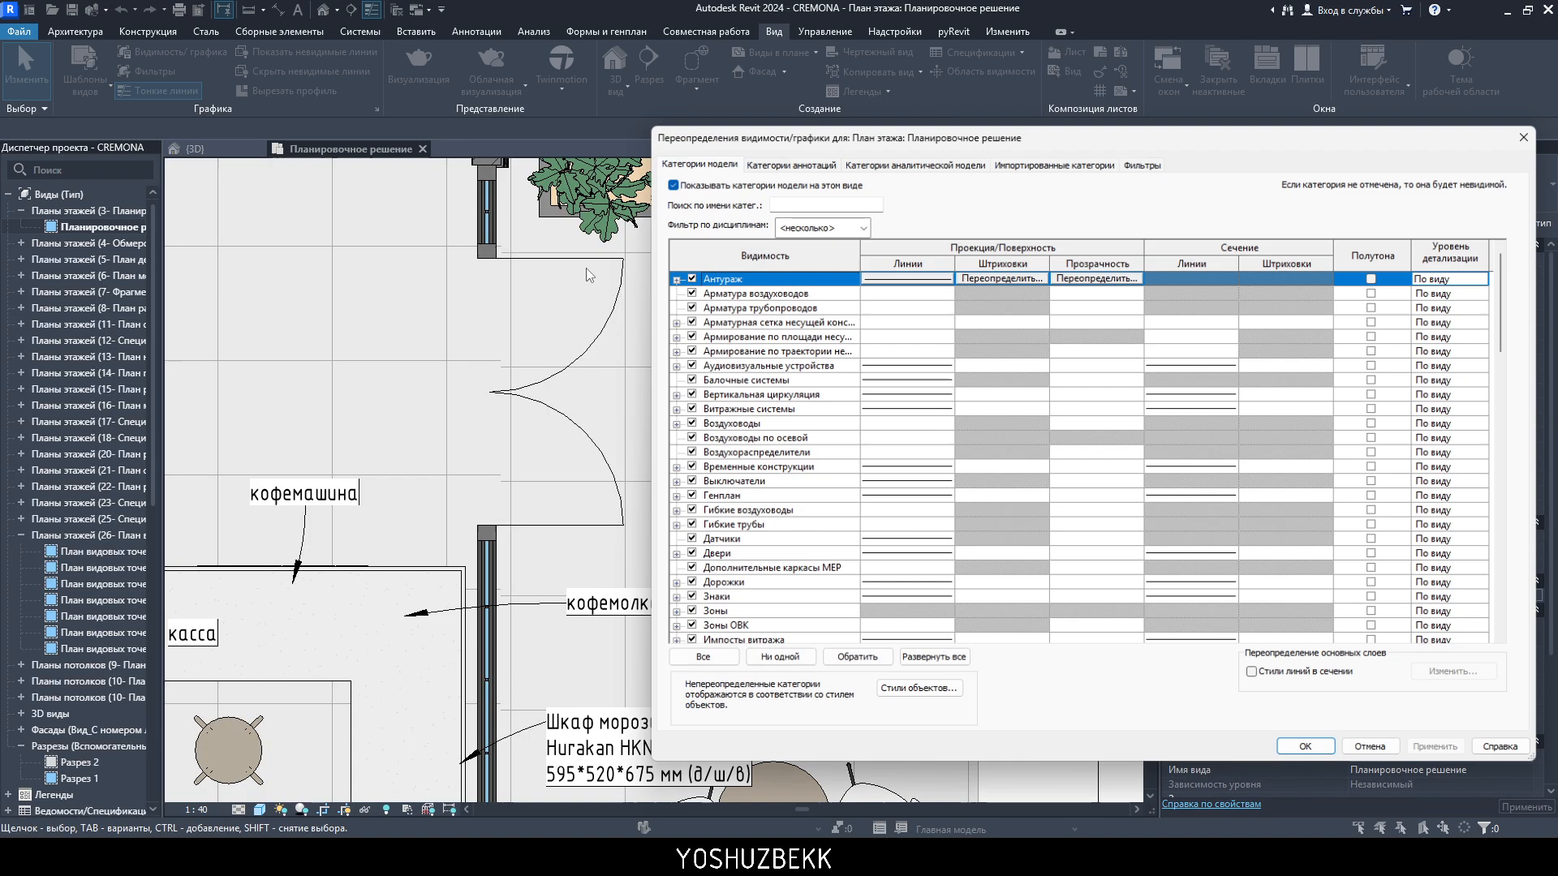
pyautogui.scroll(-7, 762, 341)
pyautogui.scroll(-10, 762, 341)
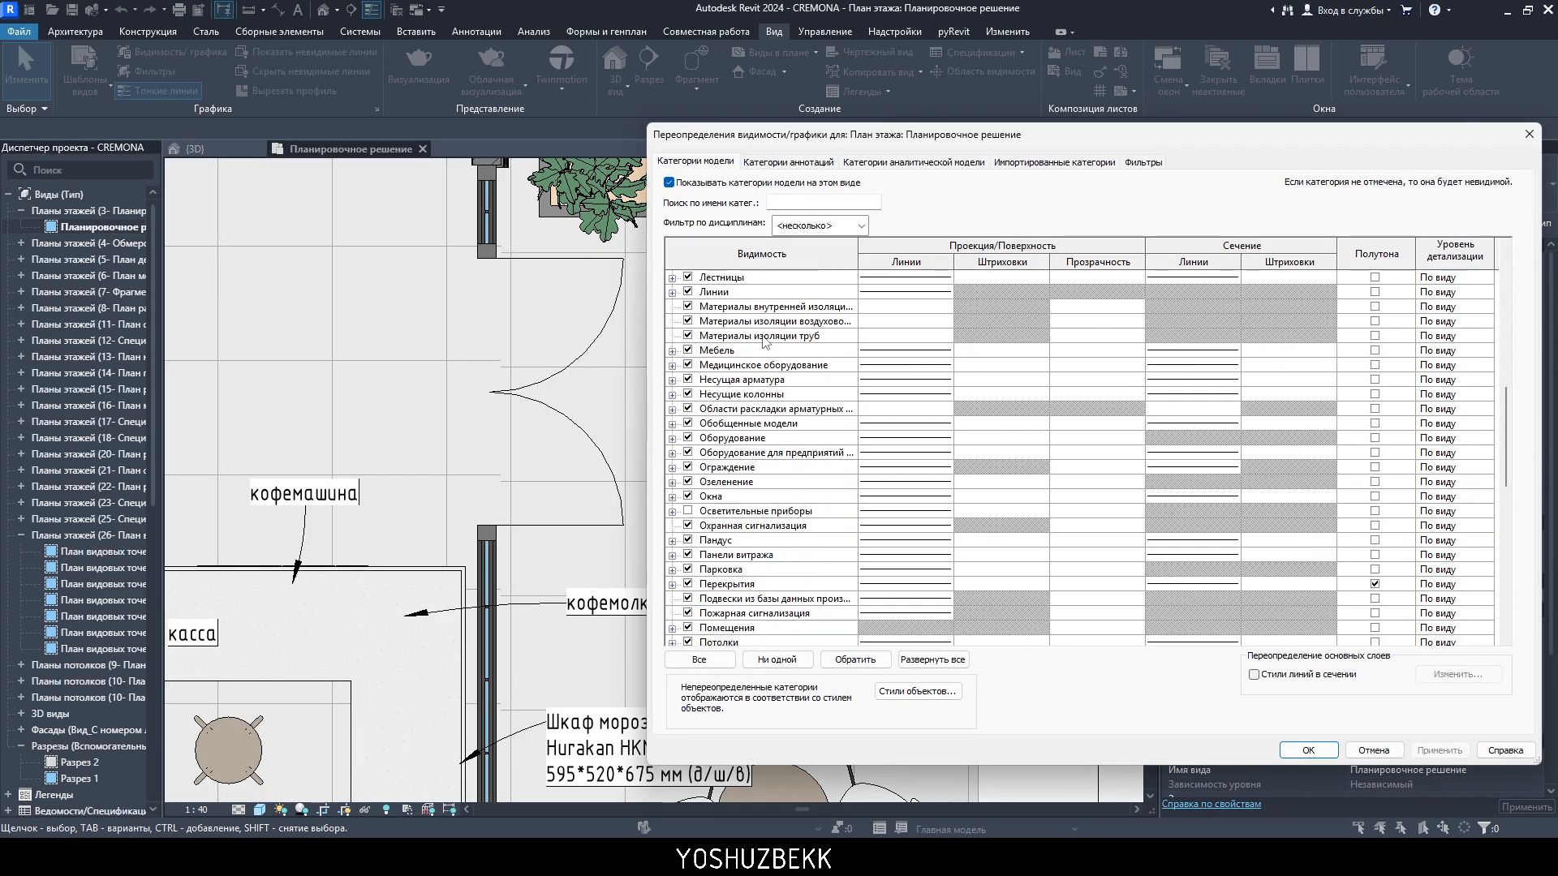
pyautogui.scroll(-2, 764, 341)
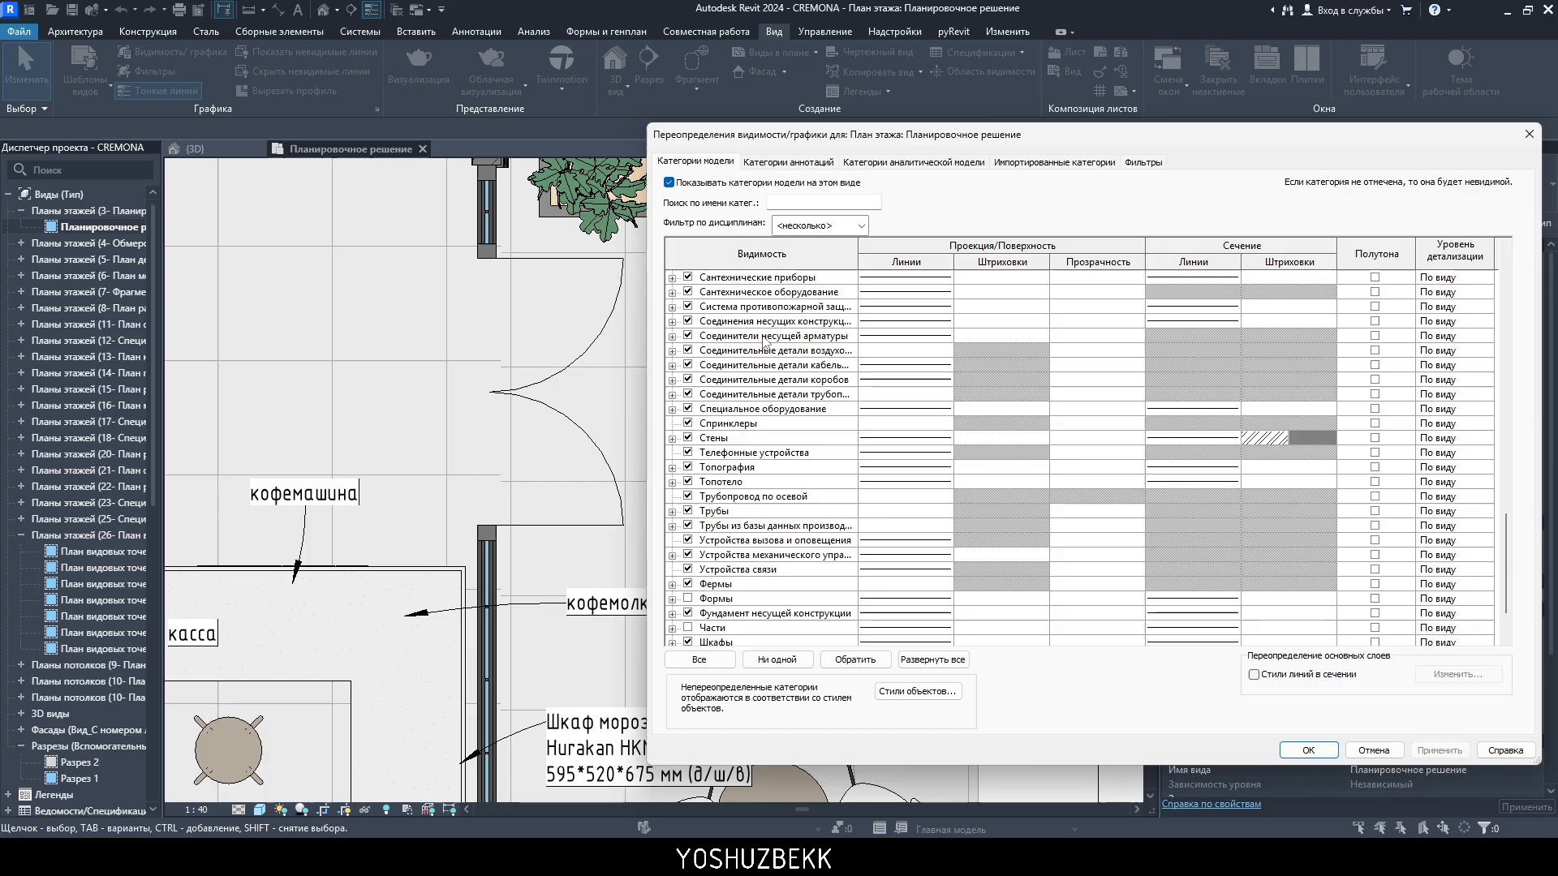
pyautogui.scroll(-2, 807, 450)
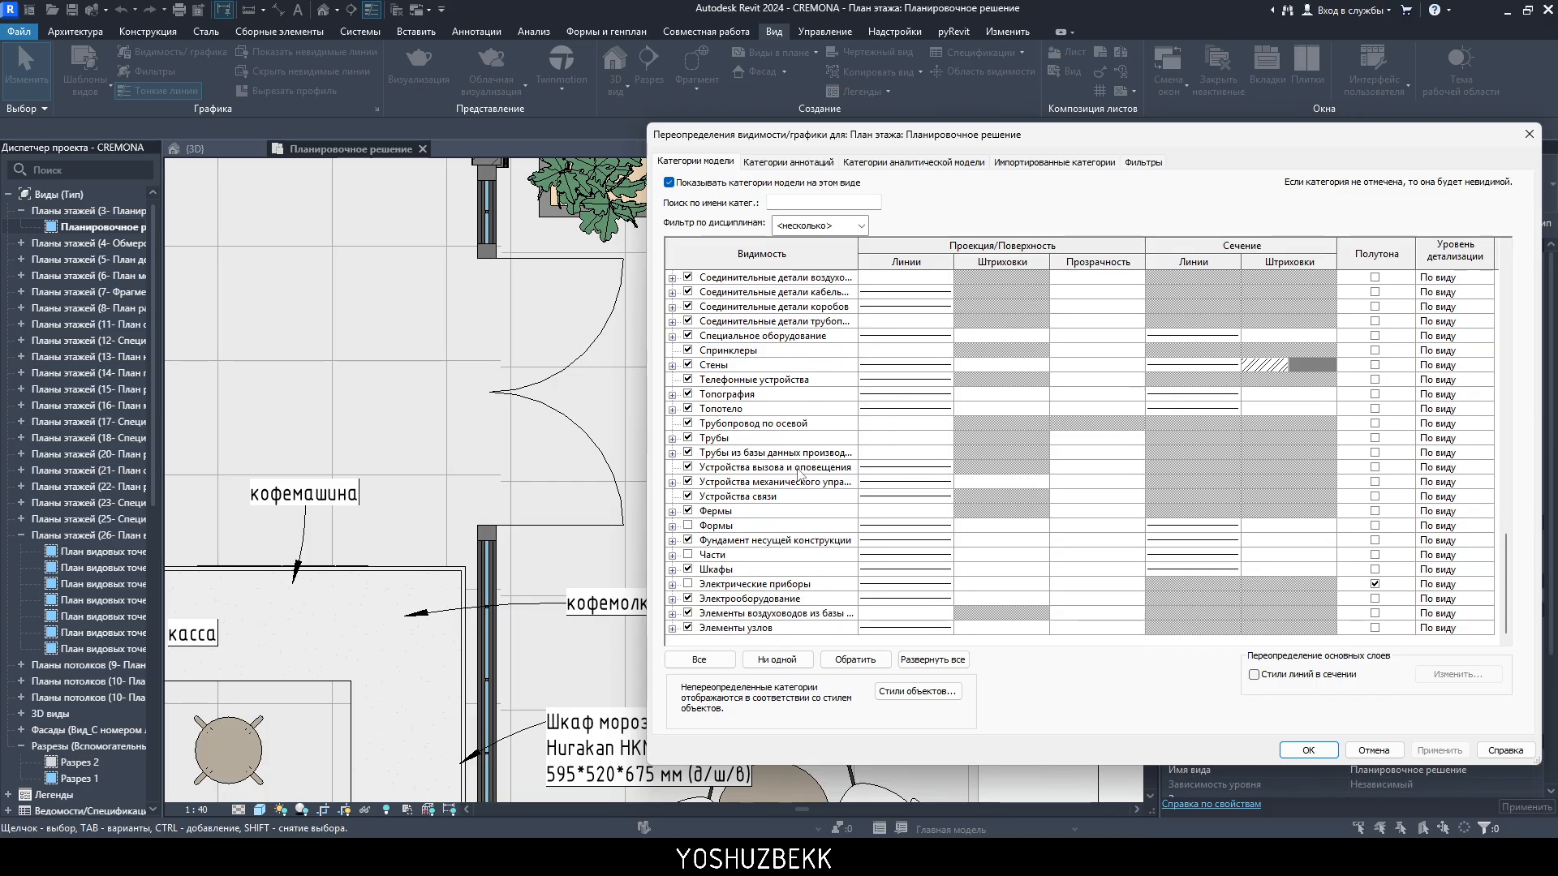
pyautogui.scroll(8, 796, 493)
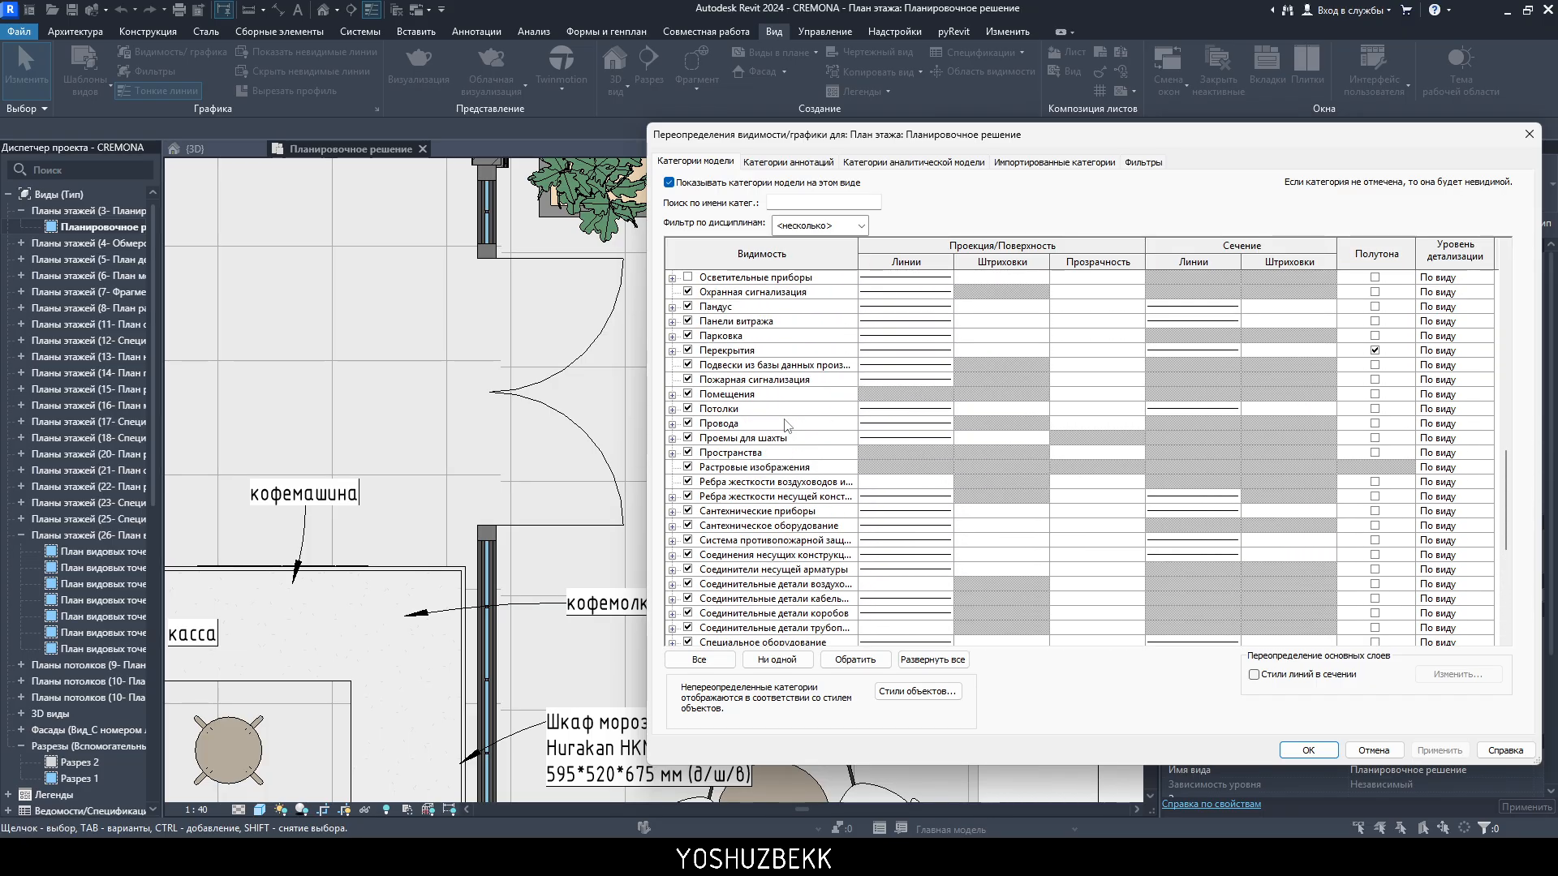
pyautogui.click(770, 354)
pyautogui.click(931, 350)
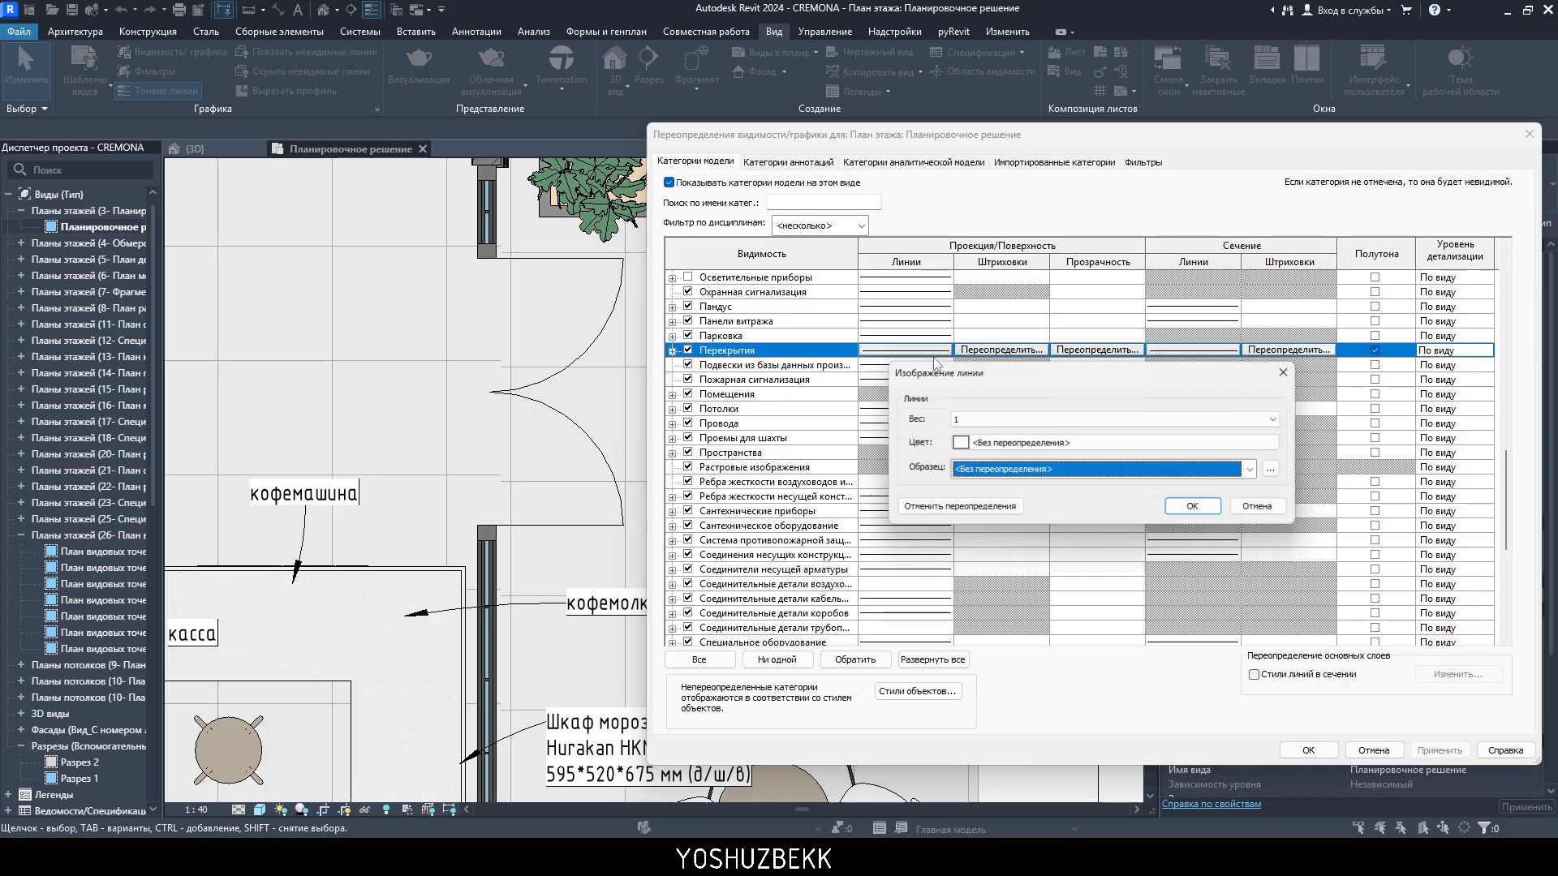
pyautogui.click(973, 419)
pyautogui.click(980, 540)
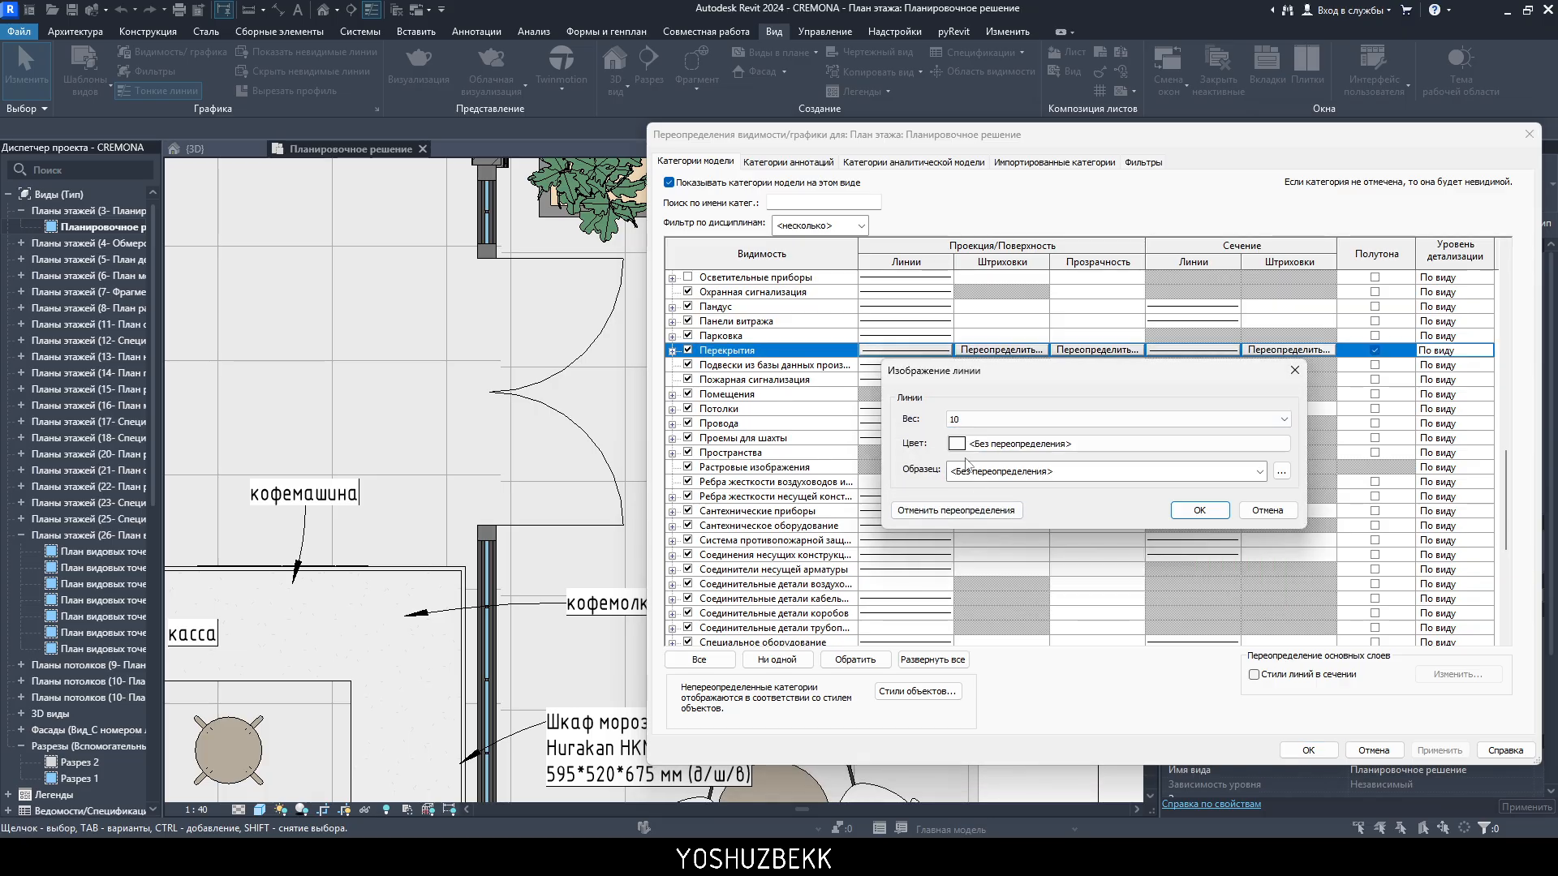
# - Confirm the Перекрытия line settings without a colour override, then apply and accept the plan's overrides
pyautogui.click(961, 443)
pyautogui.press('Escape')
pyautogui.click(1198, 510)
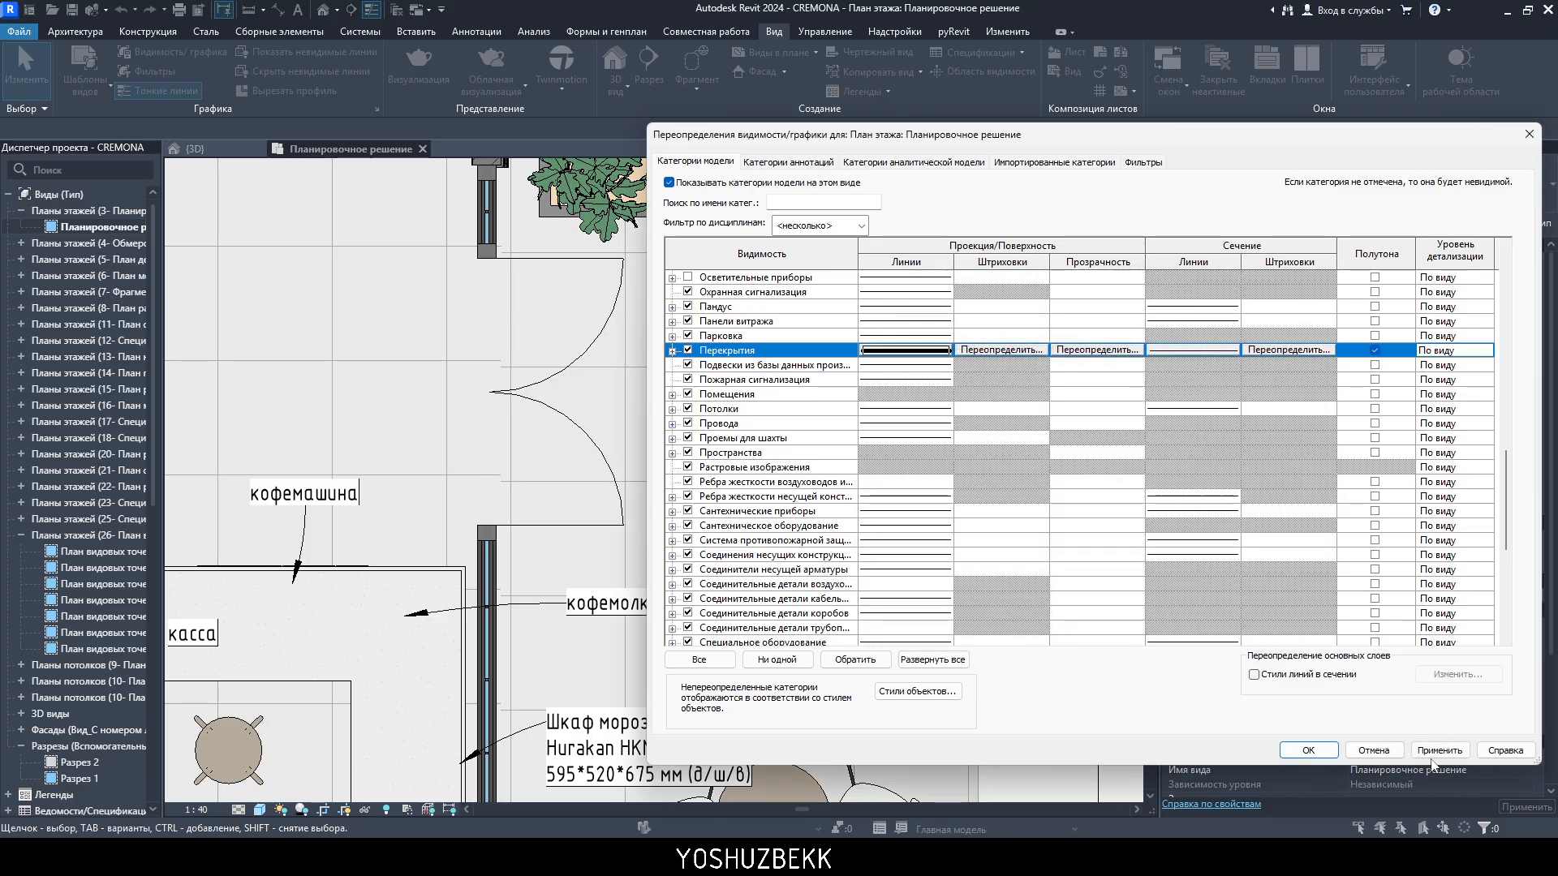
pyautogui.click(1439, 750)
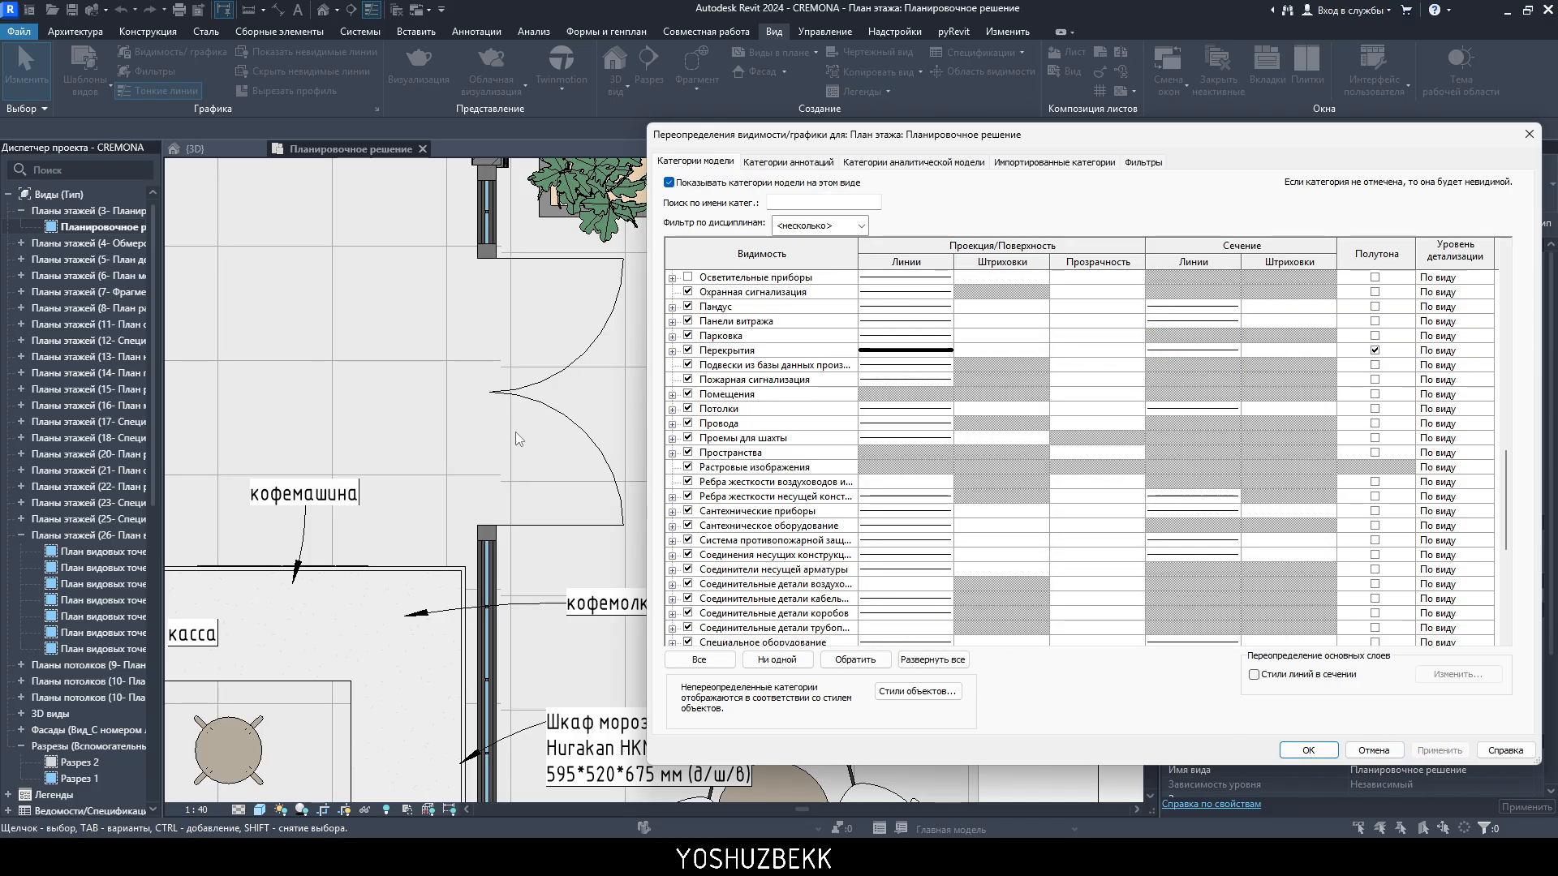
pyautogui.click(1308, 750)
pyautogui.scroll(-4, 805, 442)
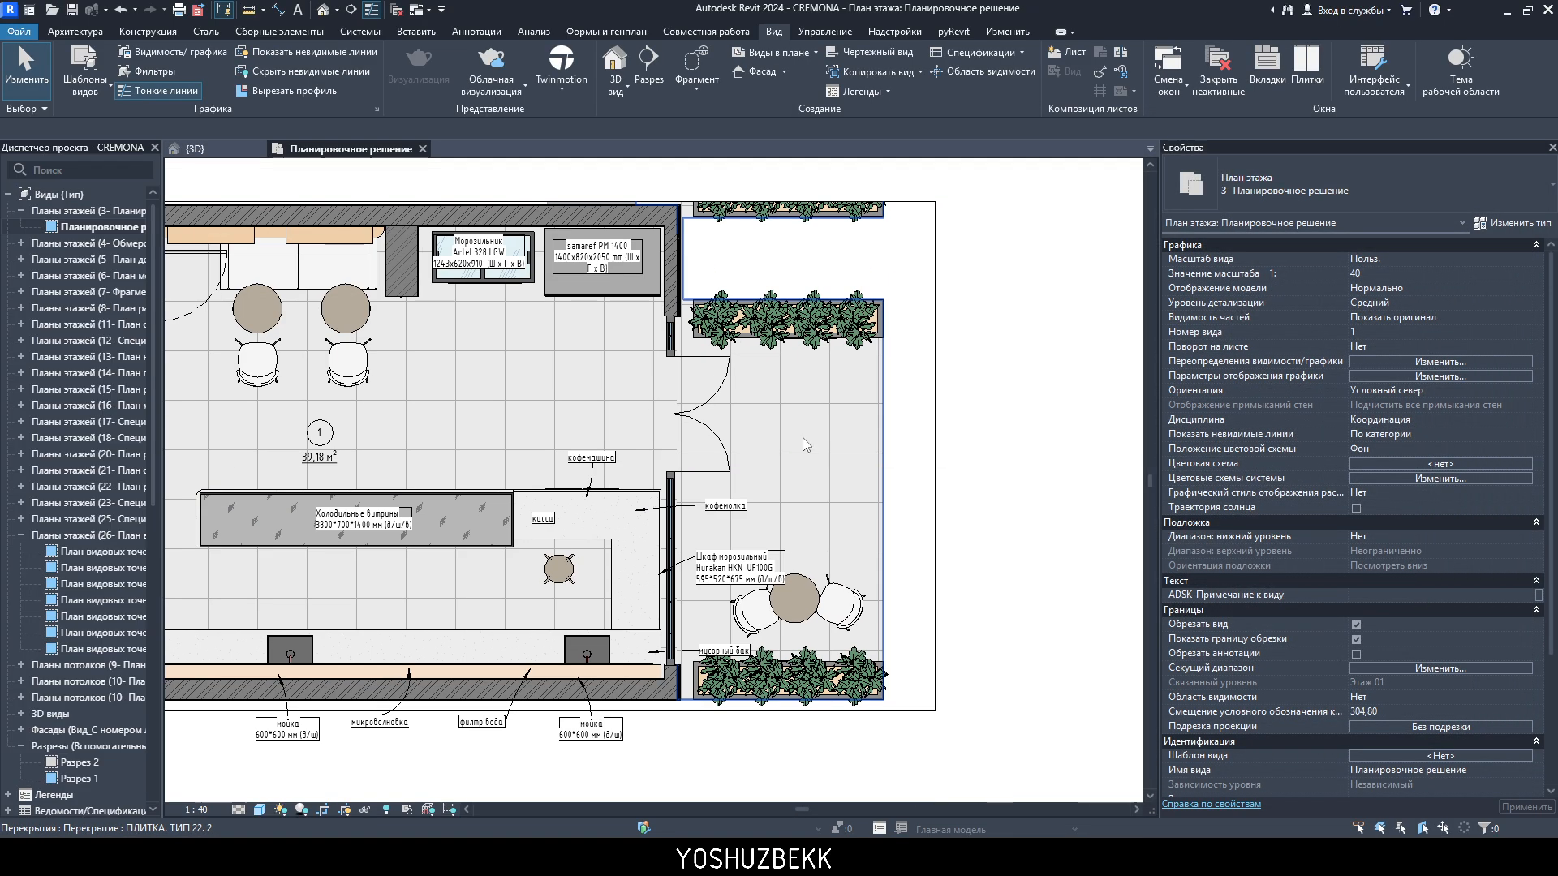
# - Close the Планировочное решение plan and examine the terrace's tile floor in the {3D} view
pyautogui.click(422, 149)
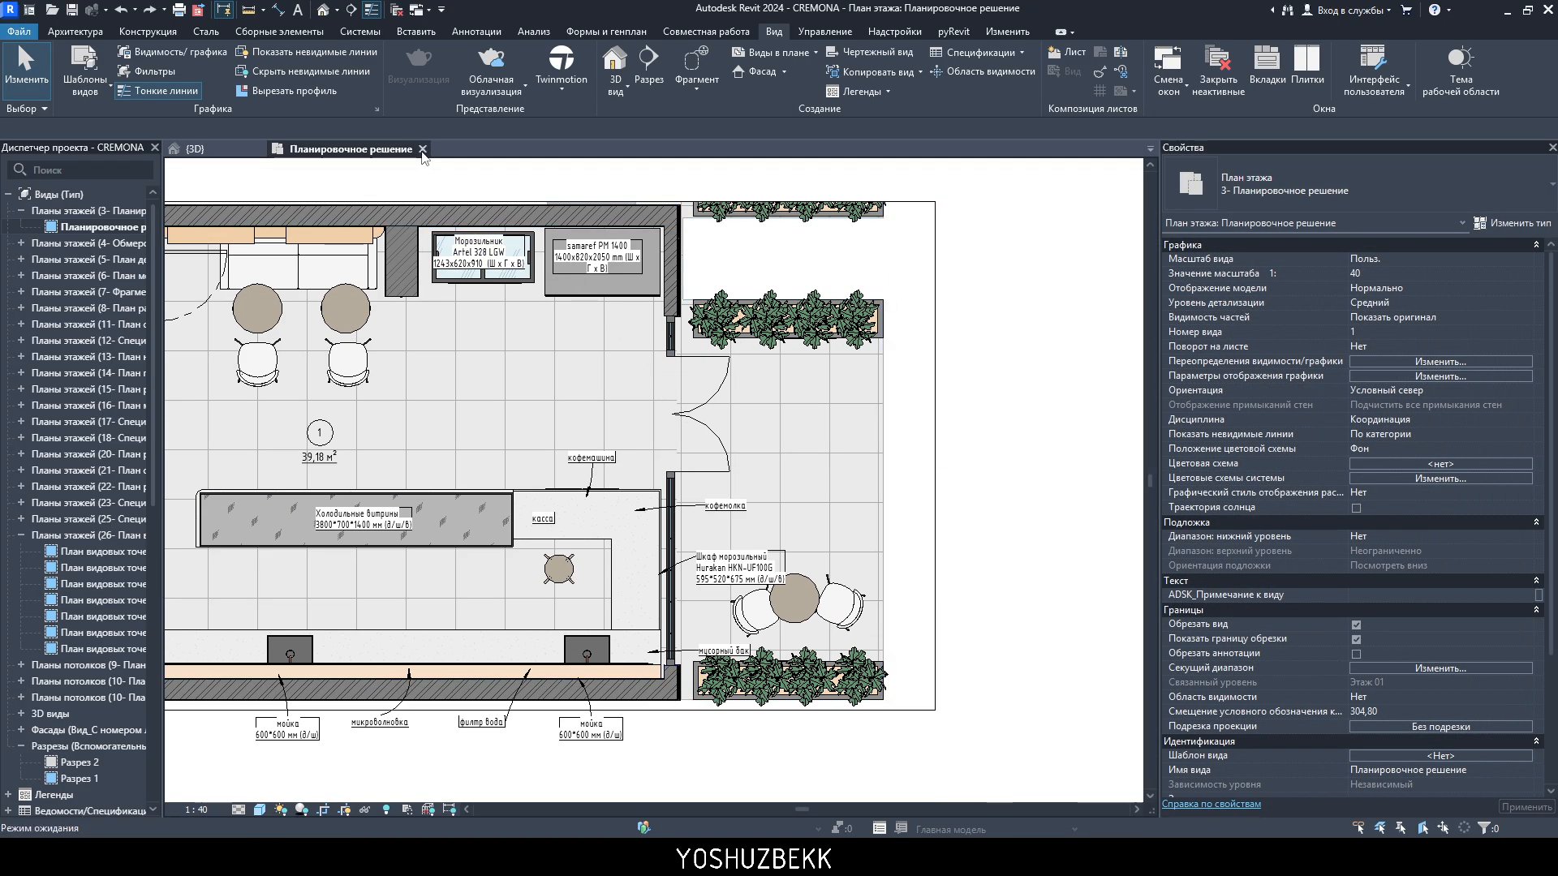
pyautogui.scroll(3, 496, 545)
pyautogui.click(511, 544)
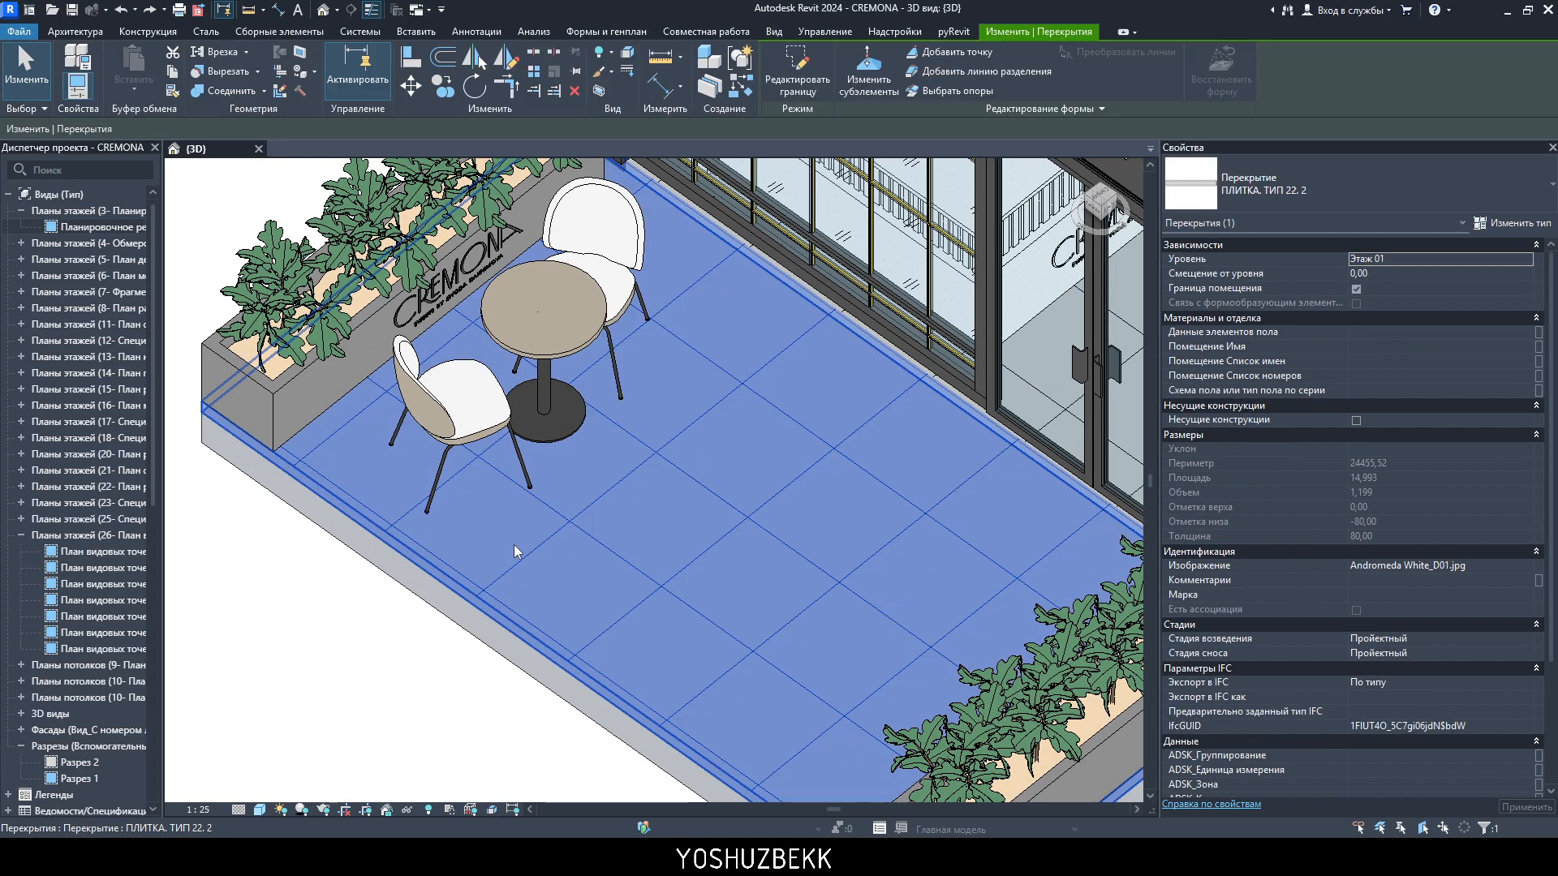
pyautogui.scroll(-2, 514, 542)
pyautogui.moveTo(554, 536); pyautogui.dragTo(633, 545, button='middle')
pyautogui.press('Escape')
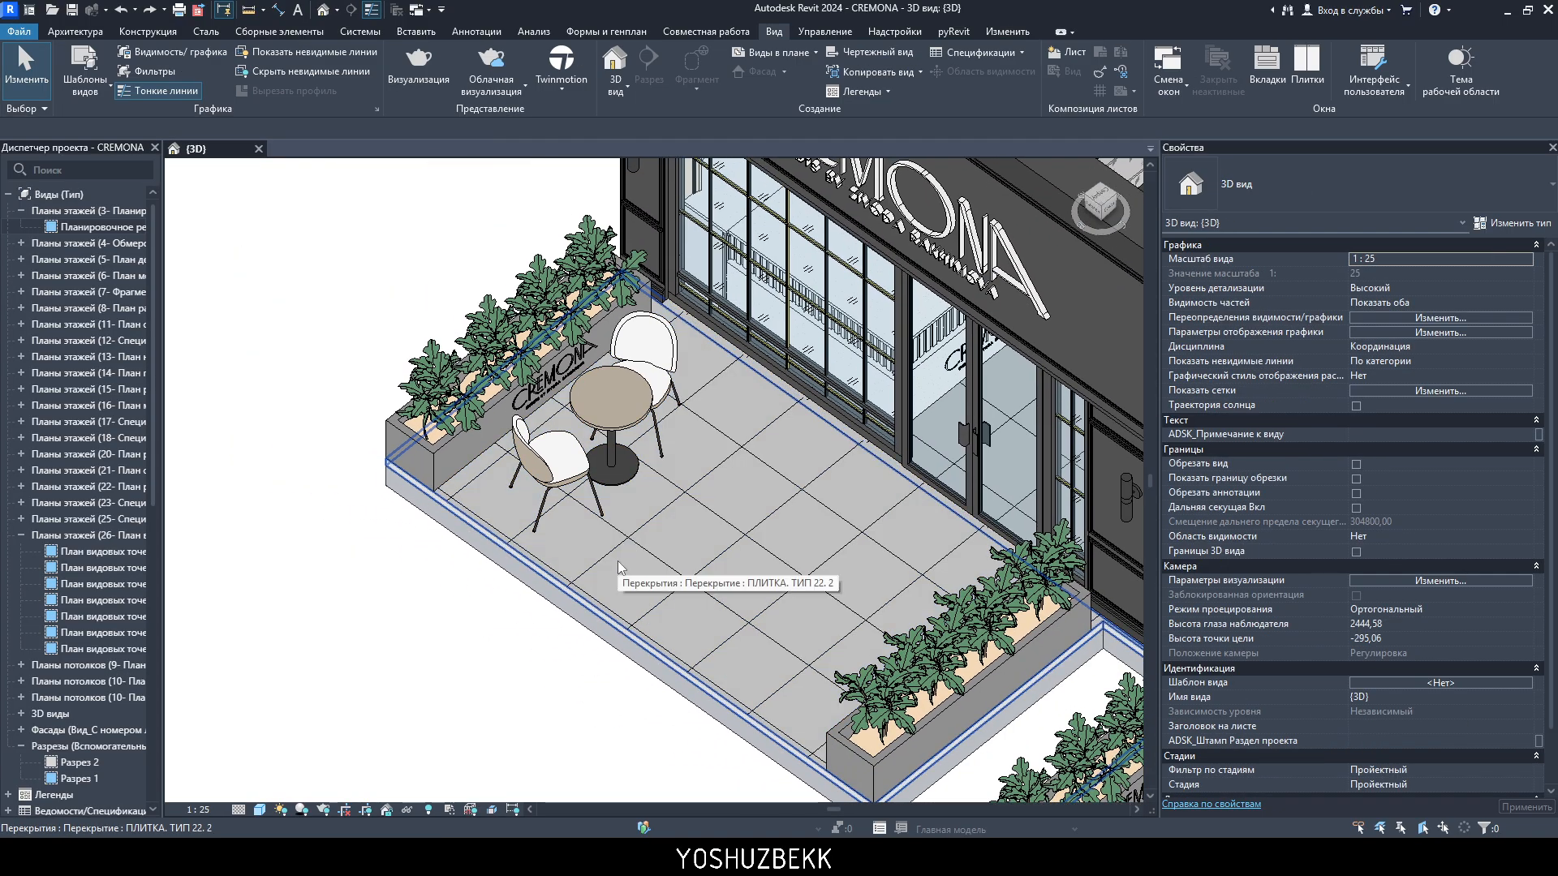
# - Turn off Thin Lines to show true line weights on the terrace in the {3D} view
pyautogui.click(162, 95)
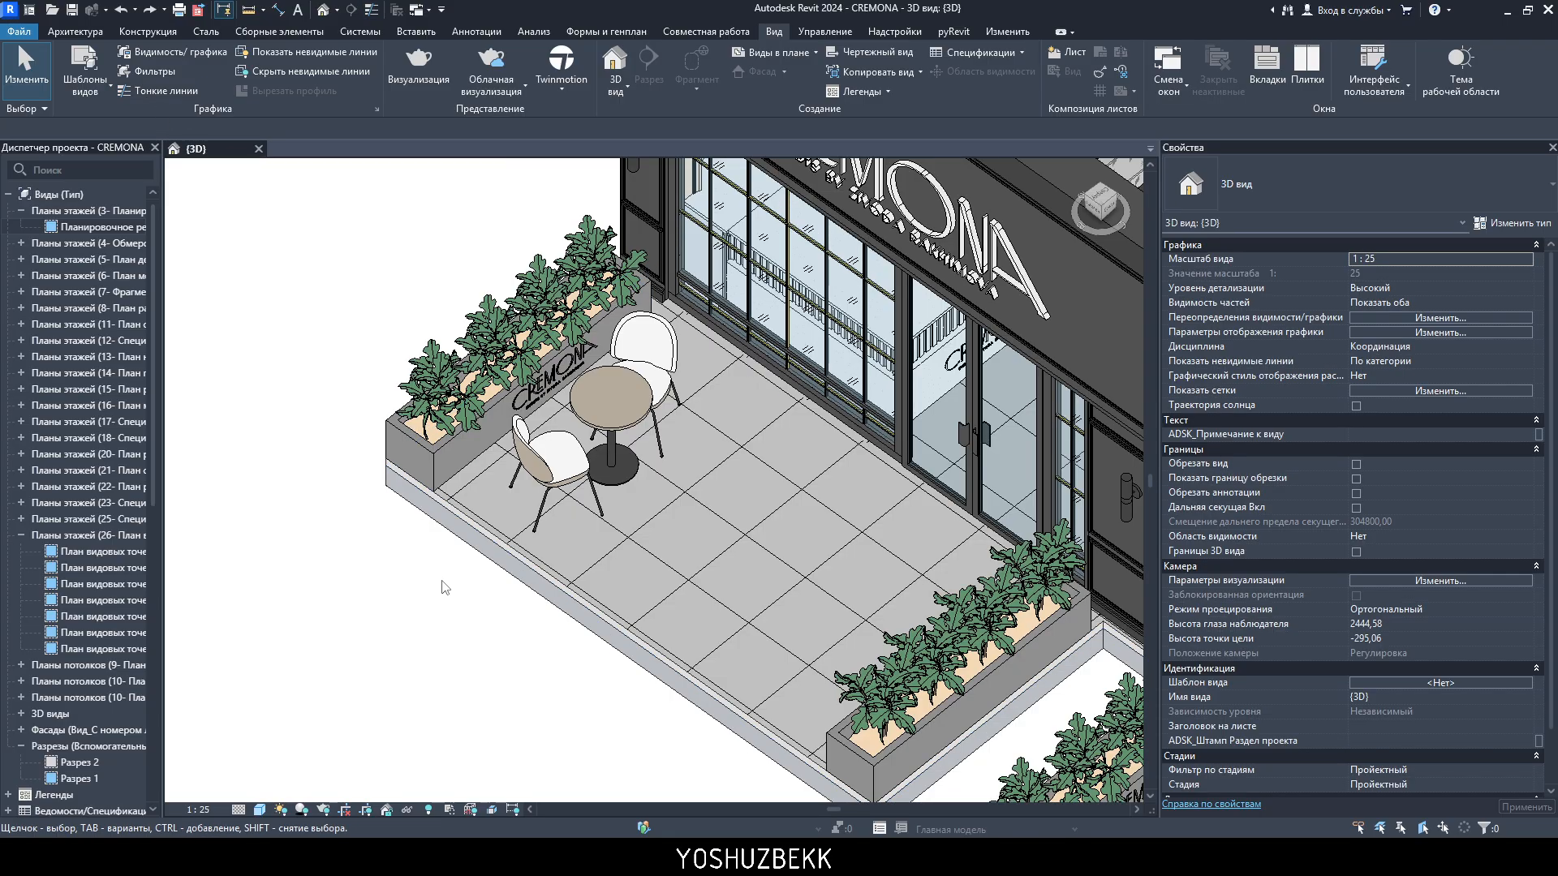
pyautogui.click(653, 596)
pyautogui.press('Escape')
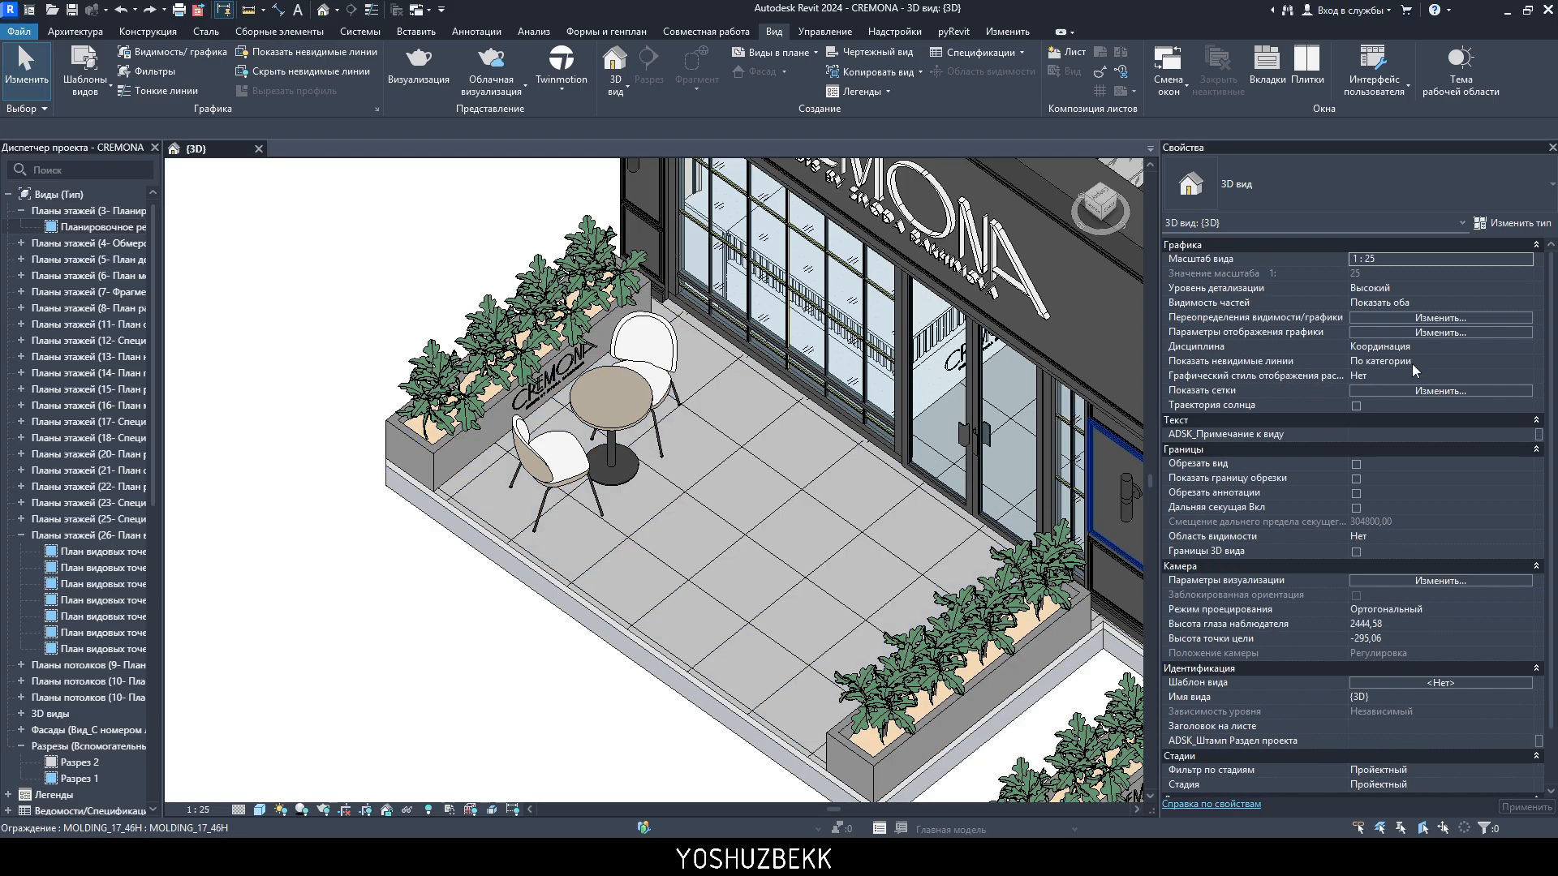
# - In the {3D} view's Visibility/Graphics Overrides, clear the weight, colour and pattern overrides of the Перекрытия projection lines
pyautogui.click(1416, 318)
pyautogui.scroll(-5, 892, 483)
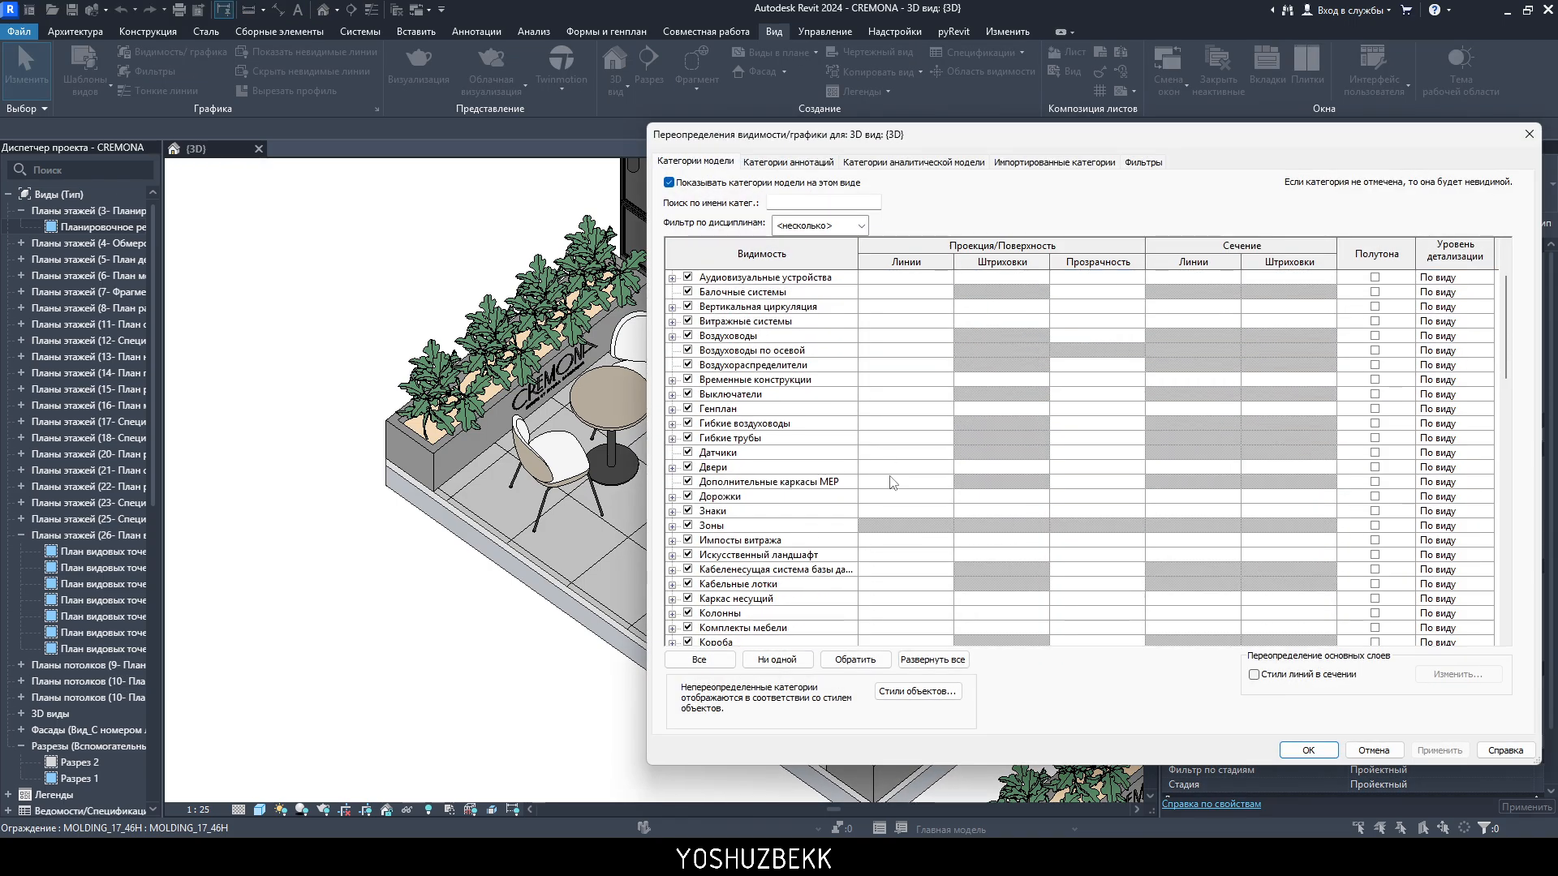
pyautogui.scroll(-9, 893, 483)
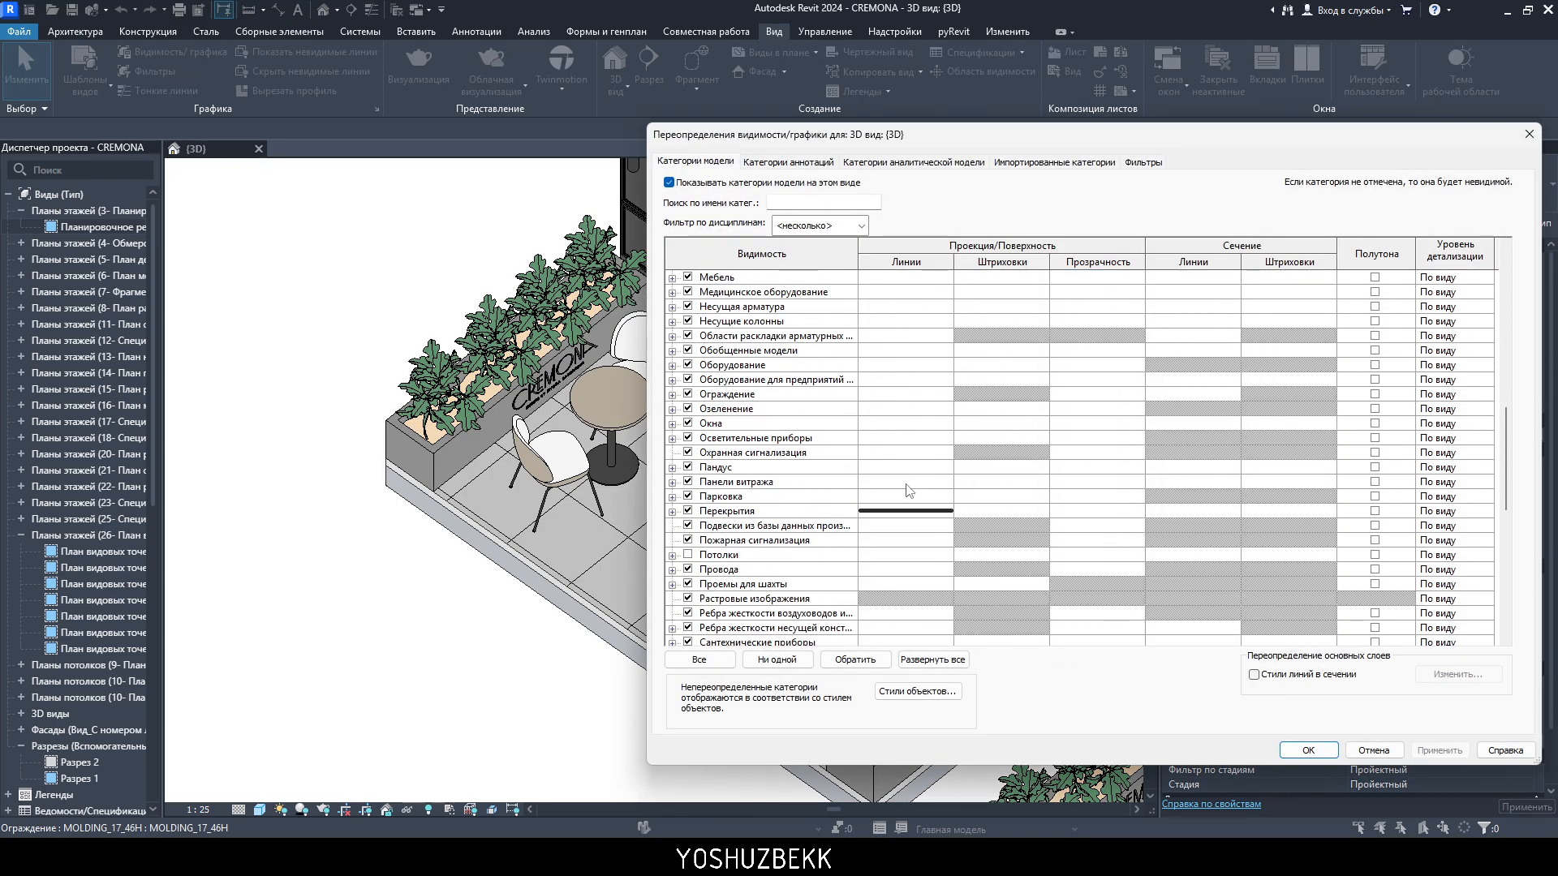
pyautogui.click(921, 512)
pyautogui.click(907, 511)
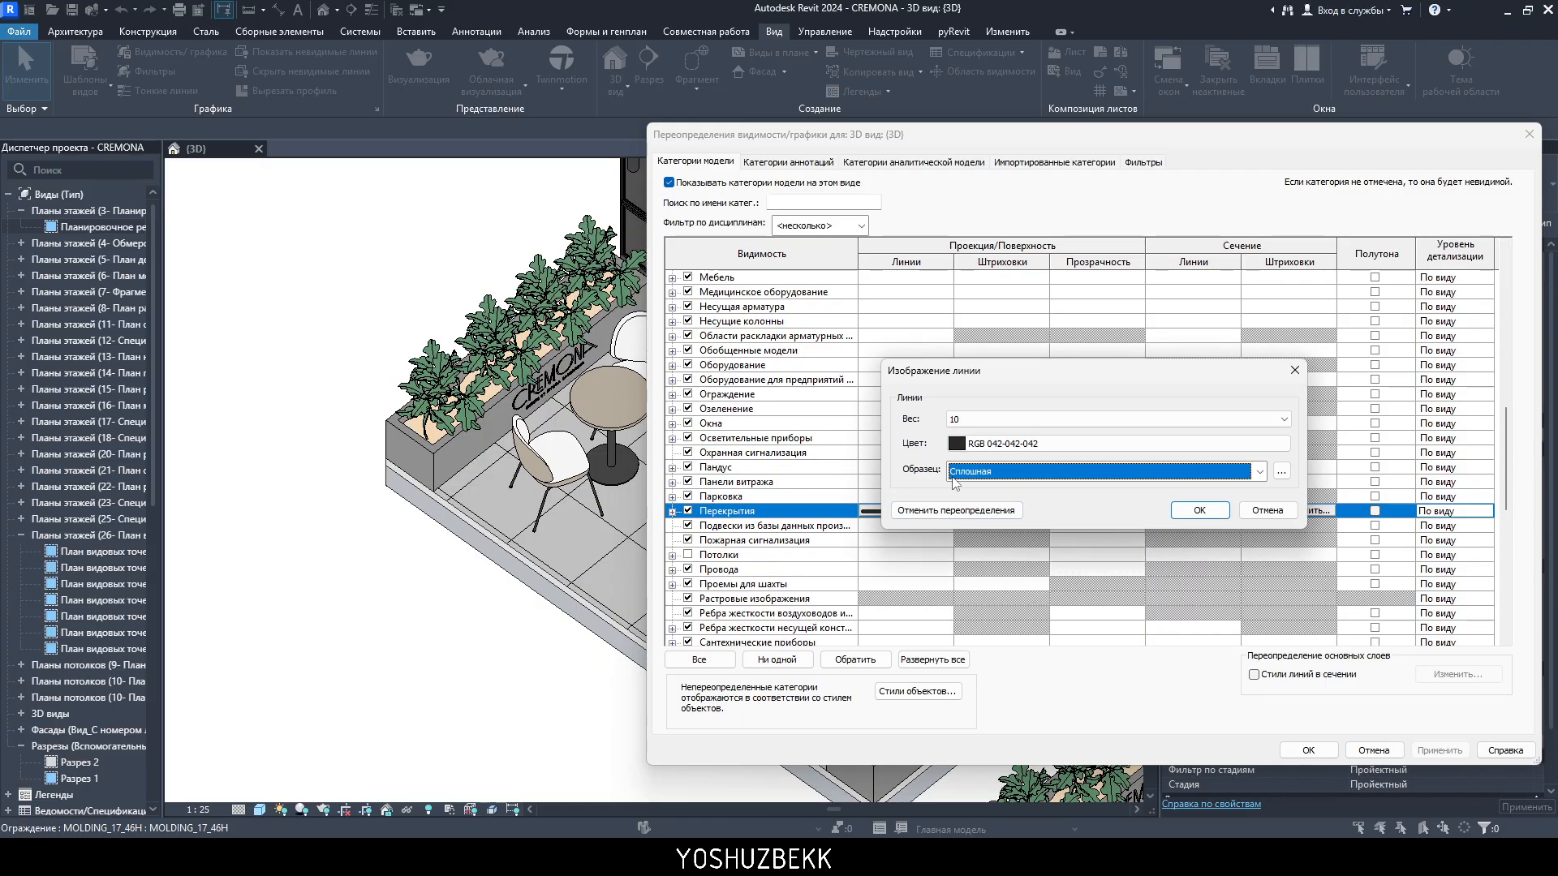
pyautogui.click(956, 514)
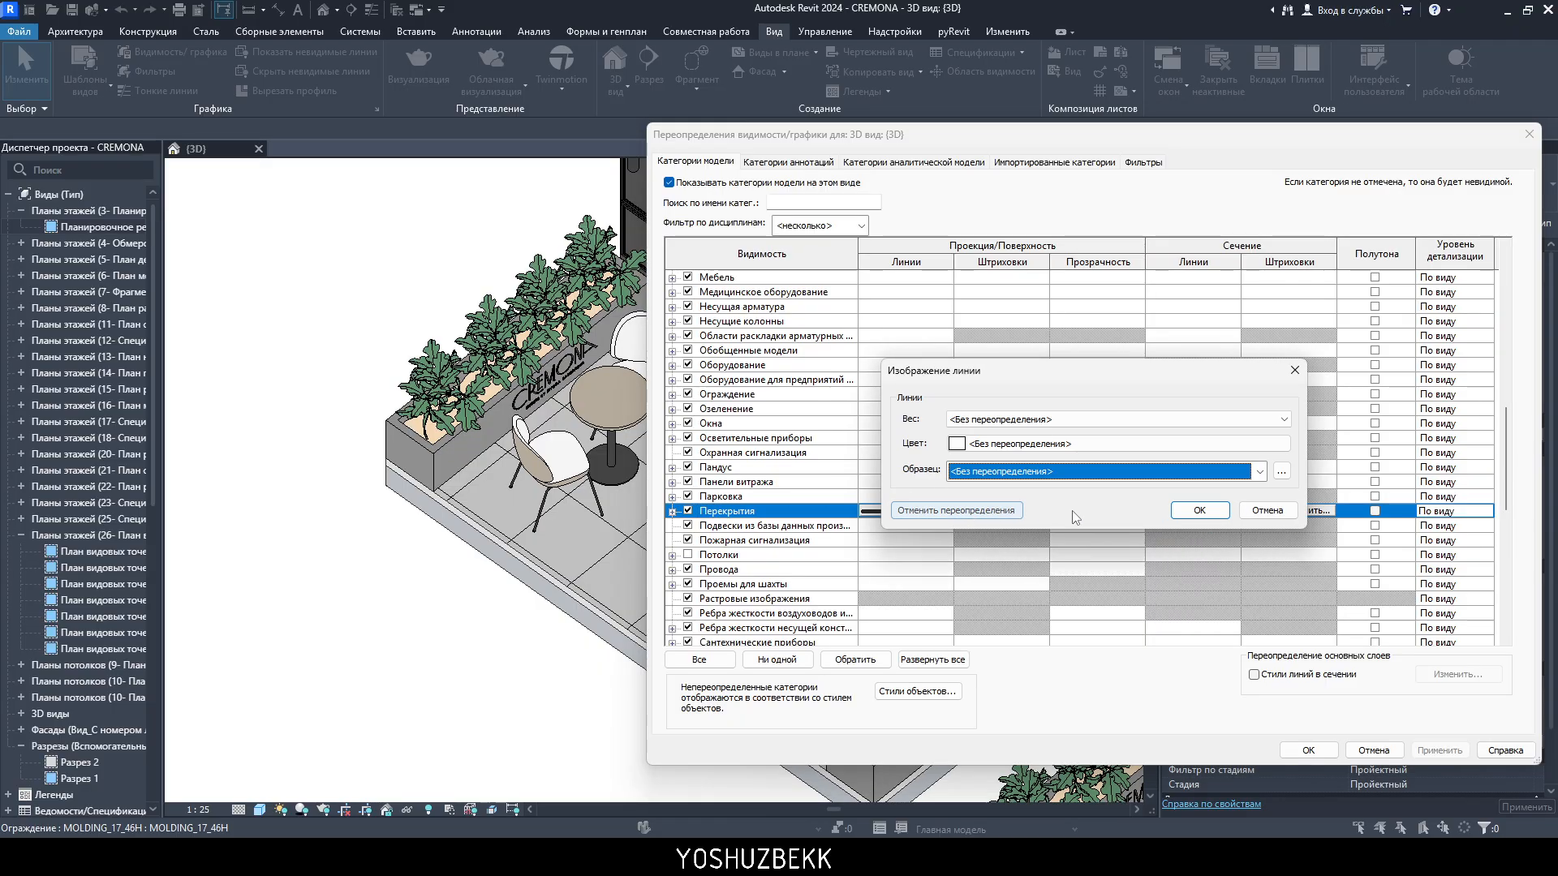
# - Set the Перекрытия projection line pattern to ADSK_Пунктирная_n5, accept the overrides, and examine the terrace slab edges
pyautogui.click(959, 444)
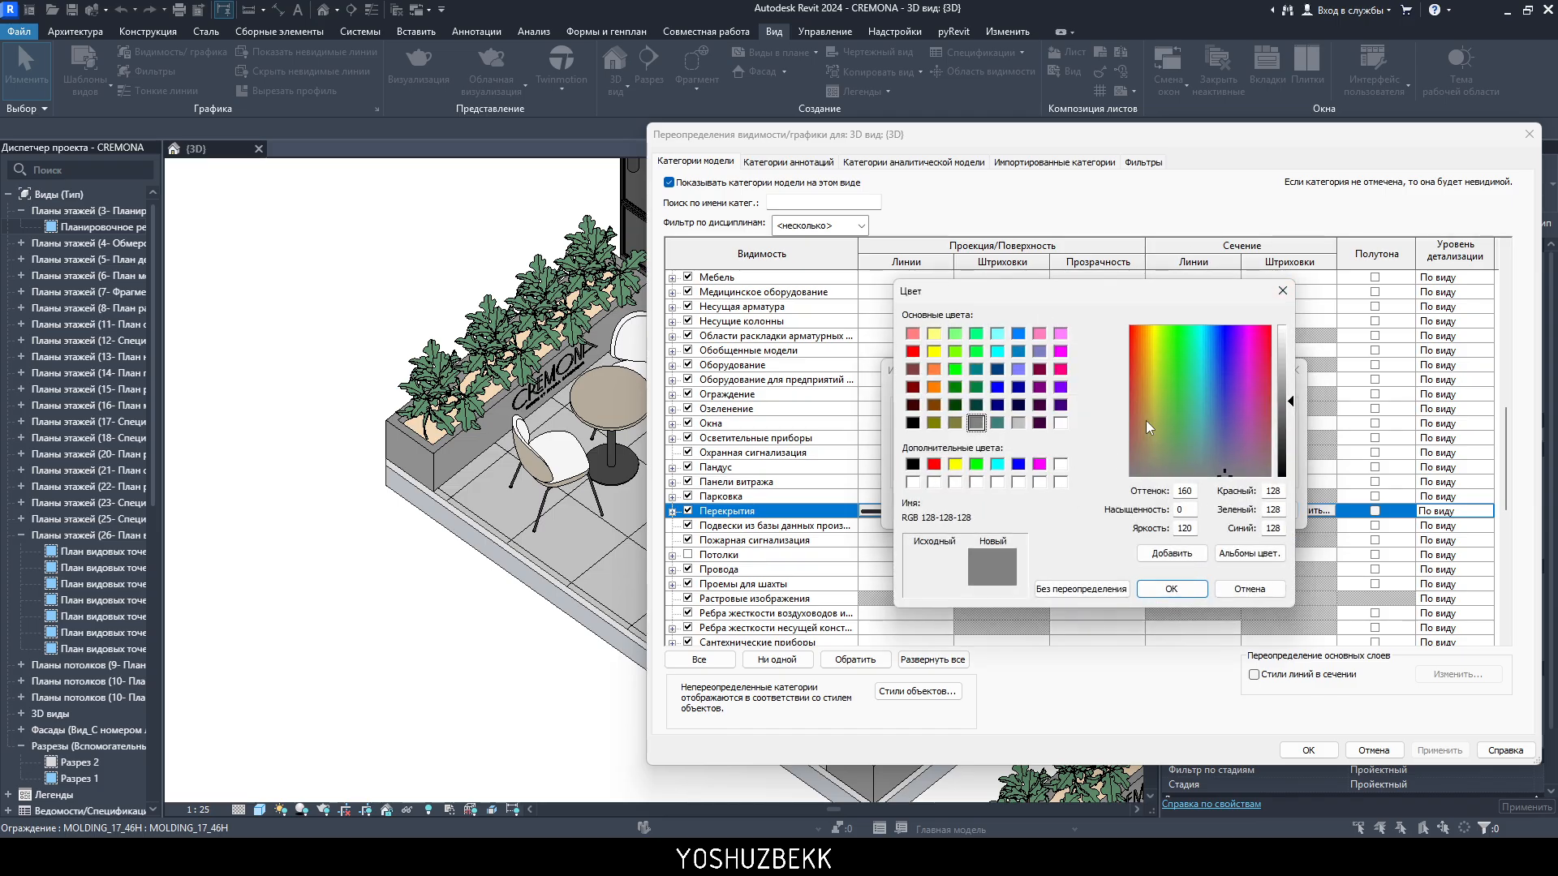
pyautogui.press('Escape')
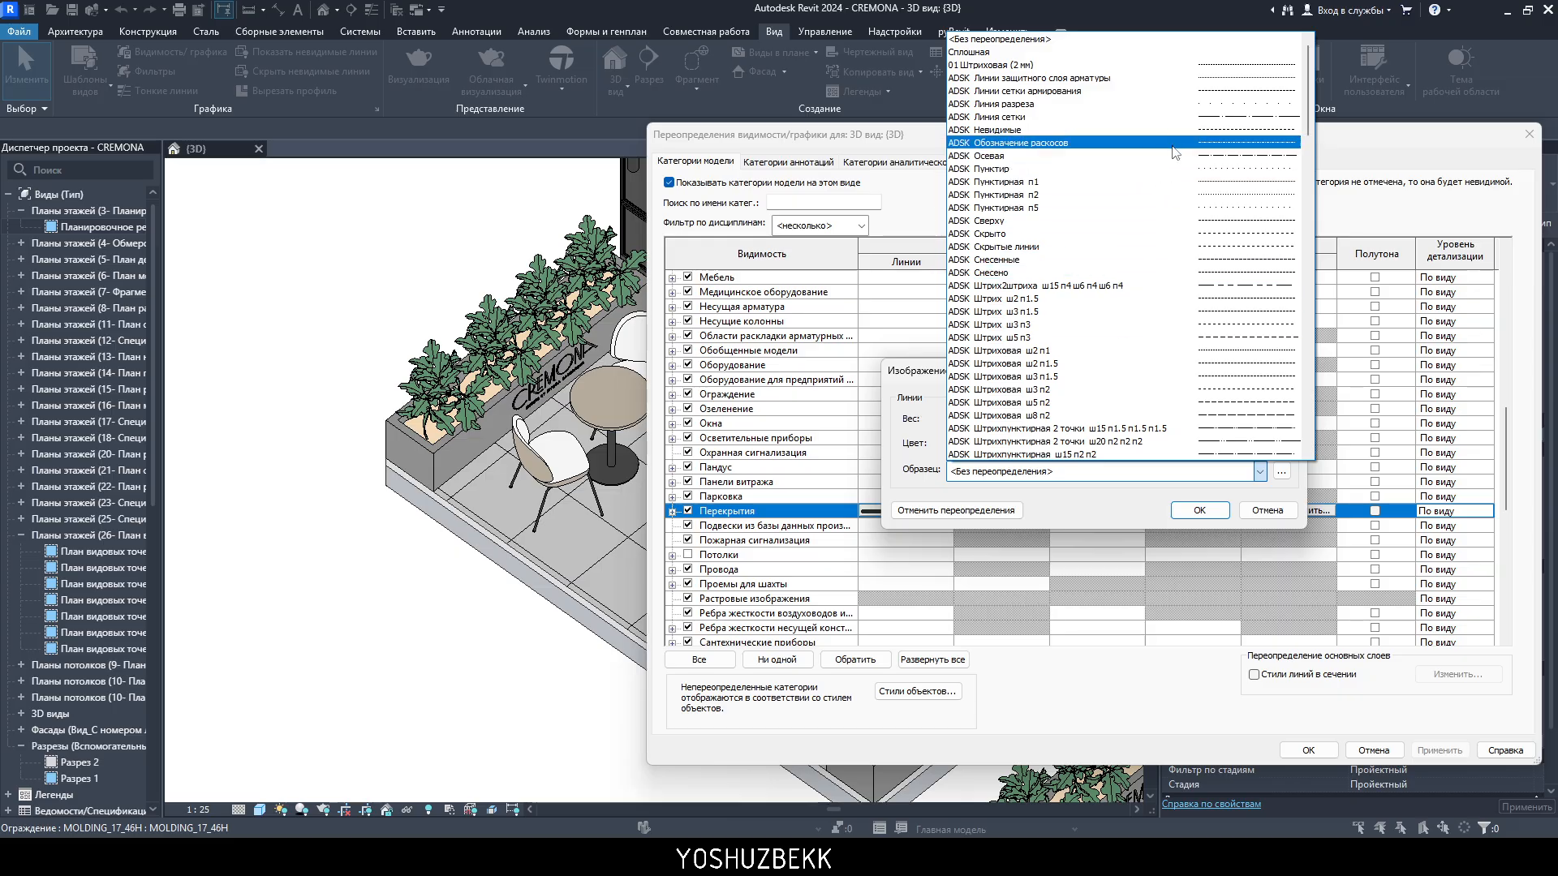
pyautogui.click(1161, 207)
pyautogui.click(1197, 511)
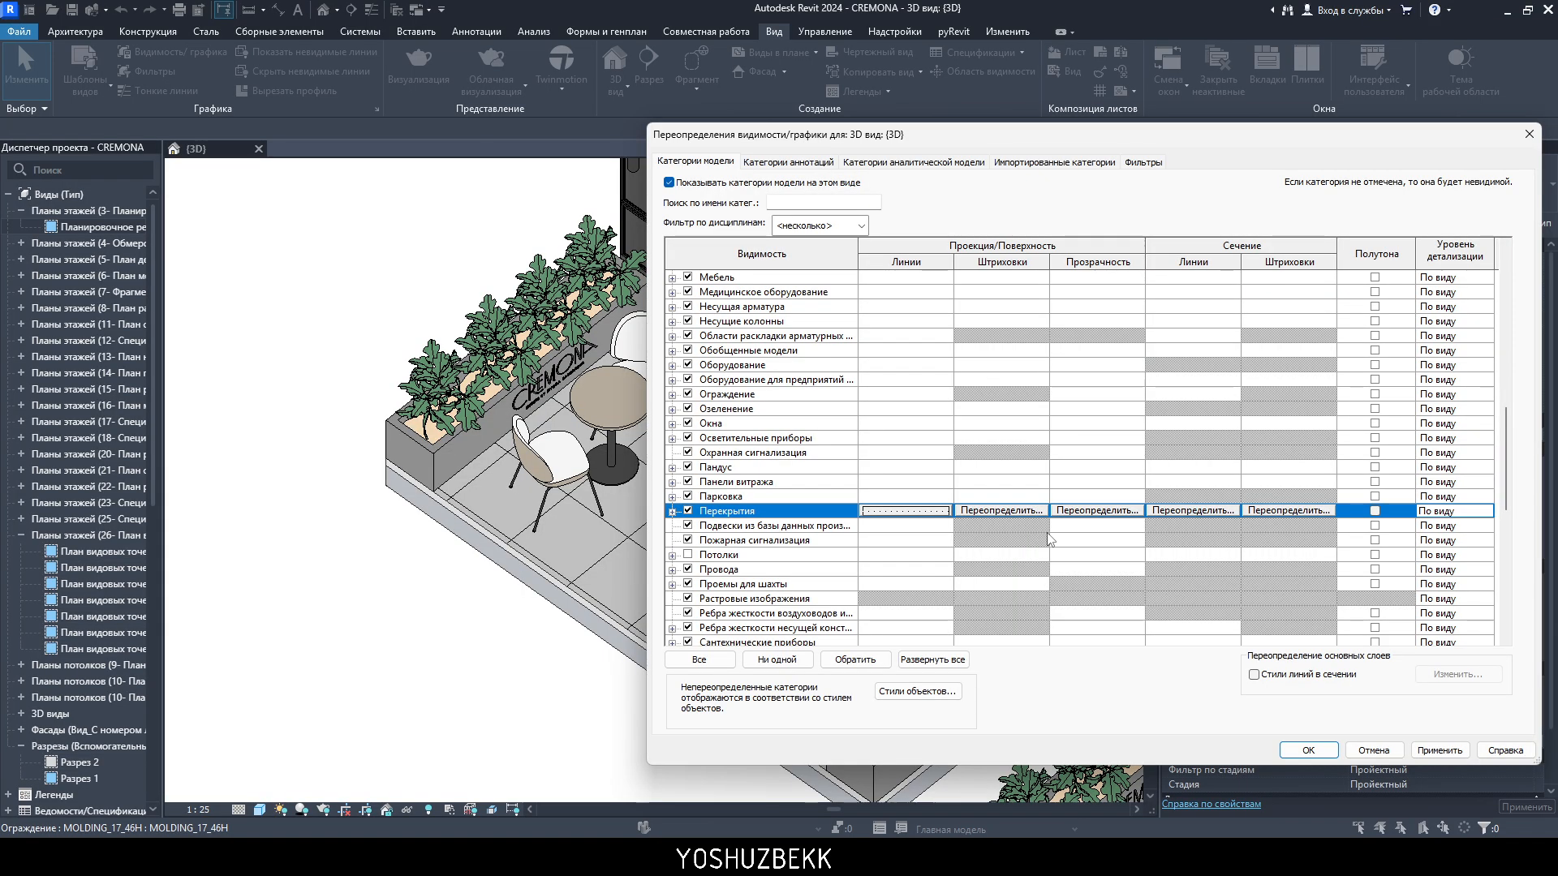
pyautogui.click(1440, 750)
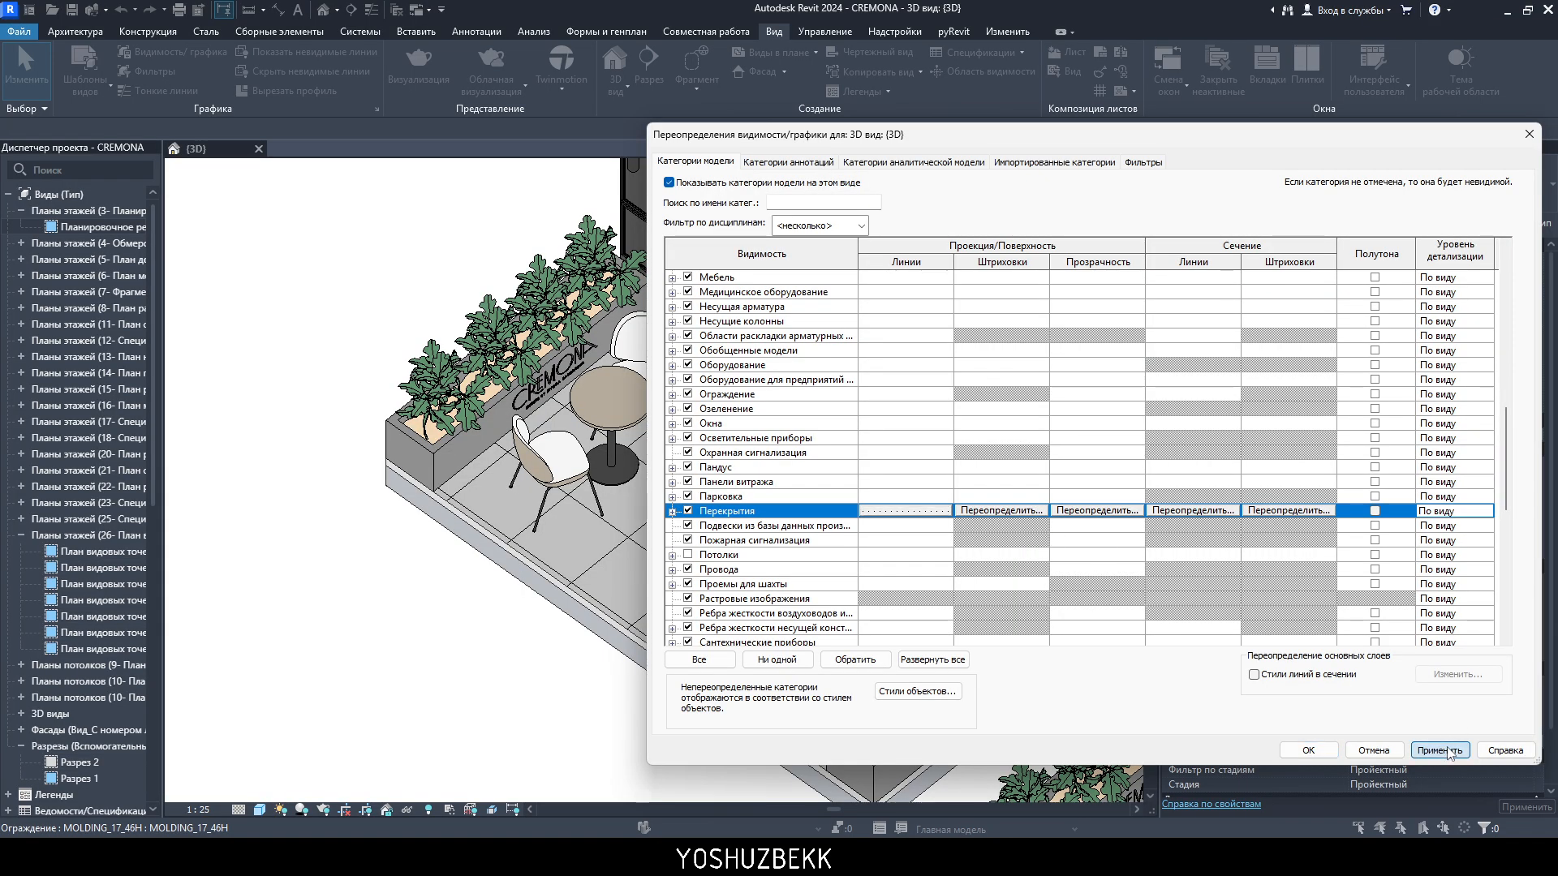
pyautogui.click(1281, 746)
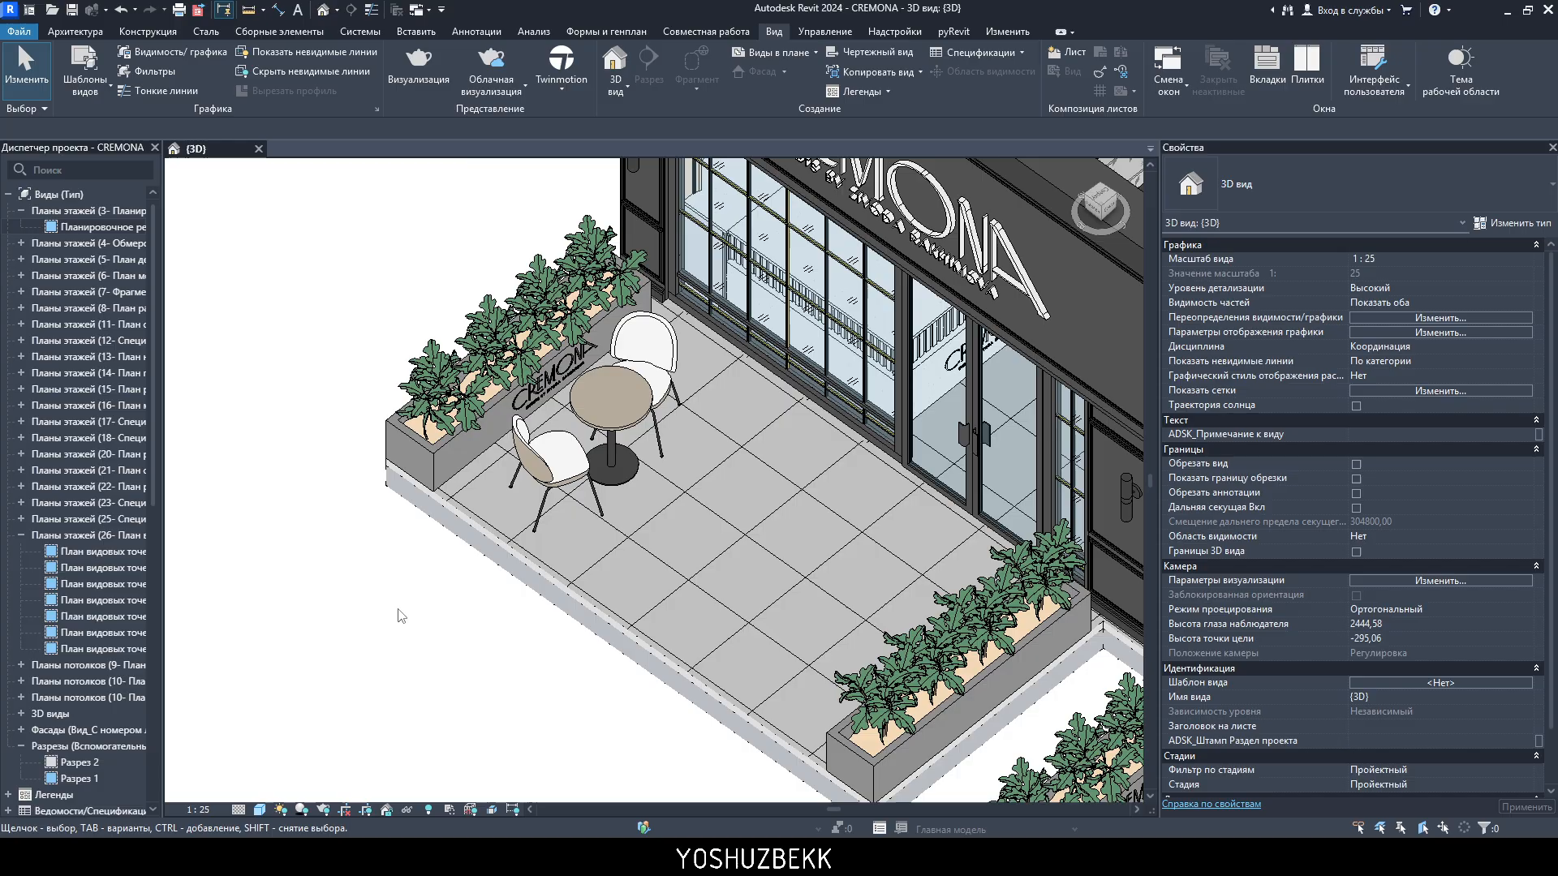
pyautogui.scroll(4, 438, 611)
pyautogui.scroll(4, 758, 420)
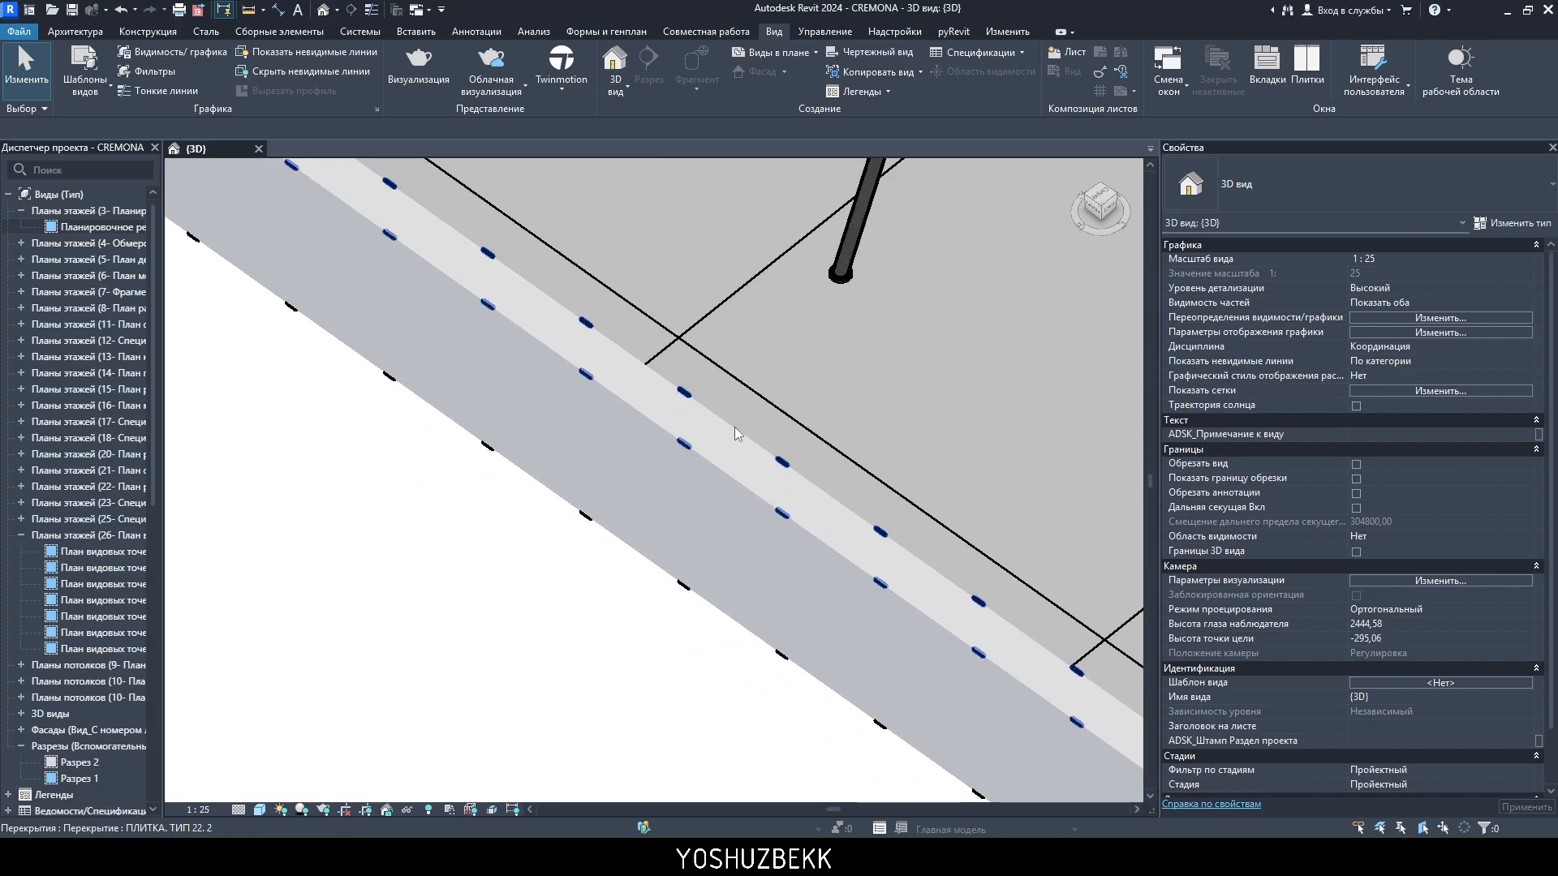
pyautogui.scroll(-3, 690, 471)
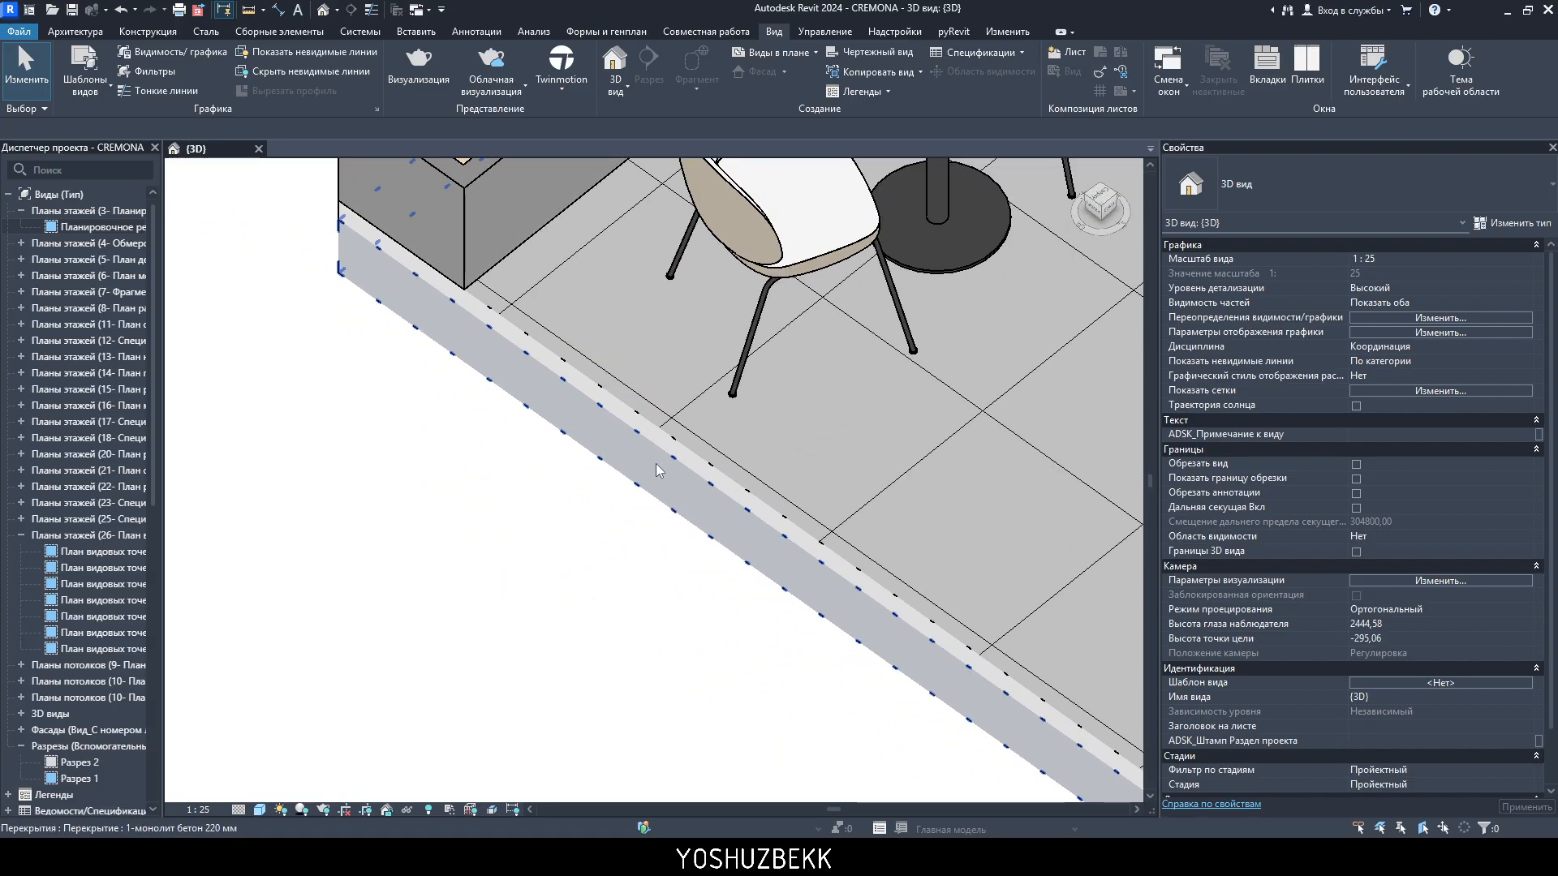
pyautogui.scroll(-2, 658, 469)
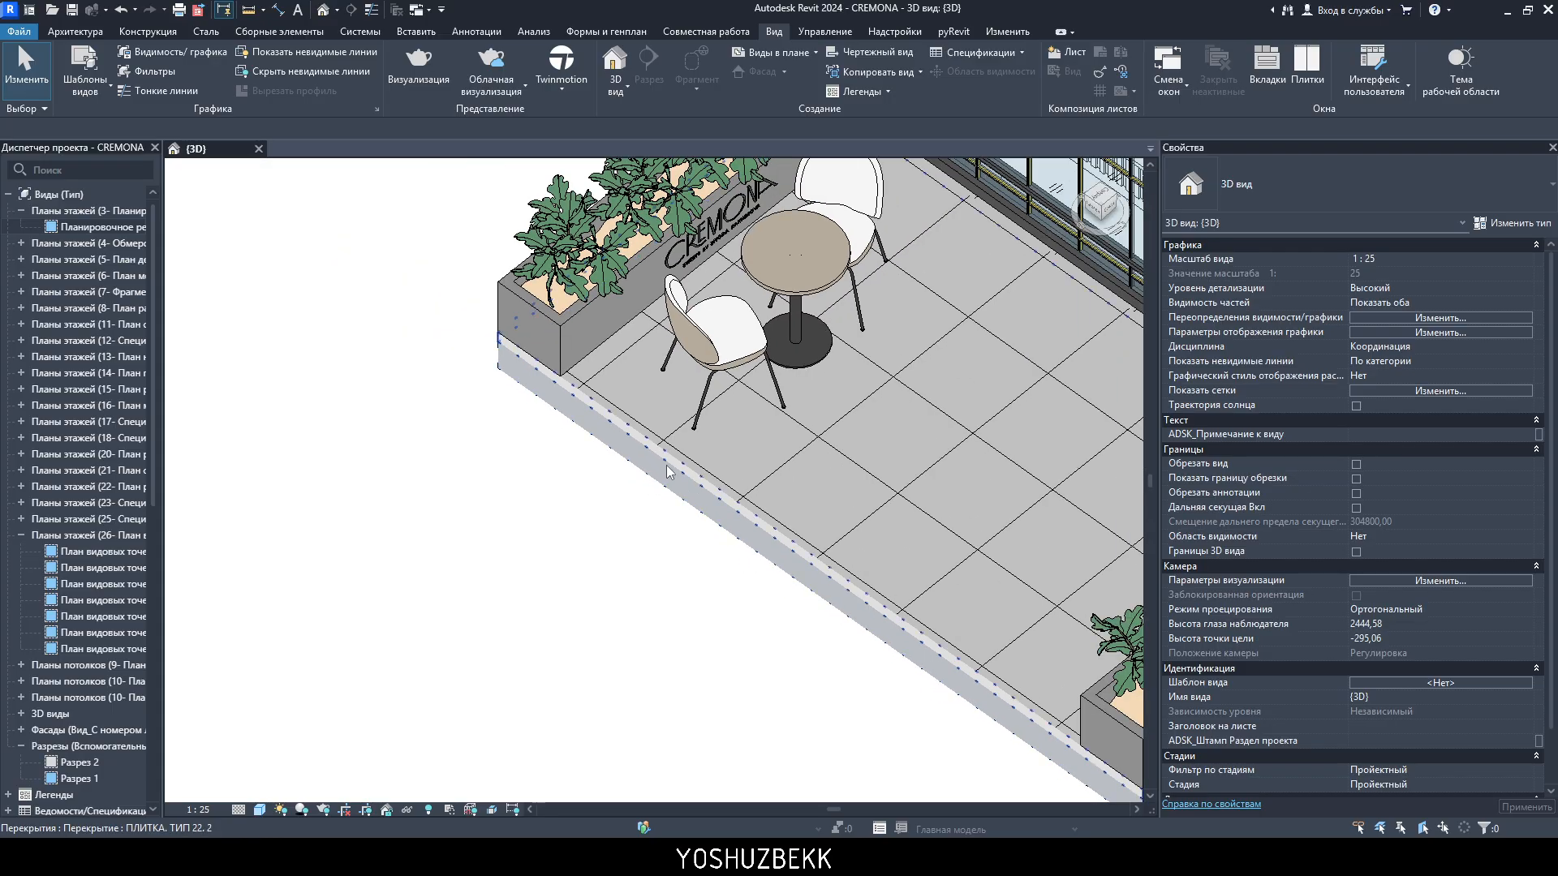
# - Remove the dashed pattern override from the Перекрытия projection lines, apply it, and move the overrides dialog clear of the model
pyautogui.click(1440, 318)
pyautogui.scroll(-10, 1053, 452)
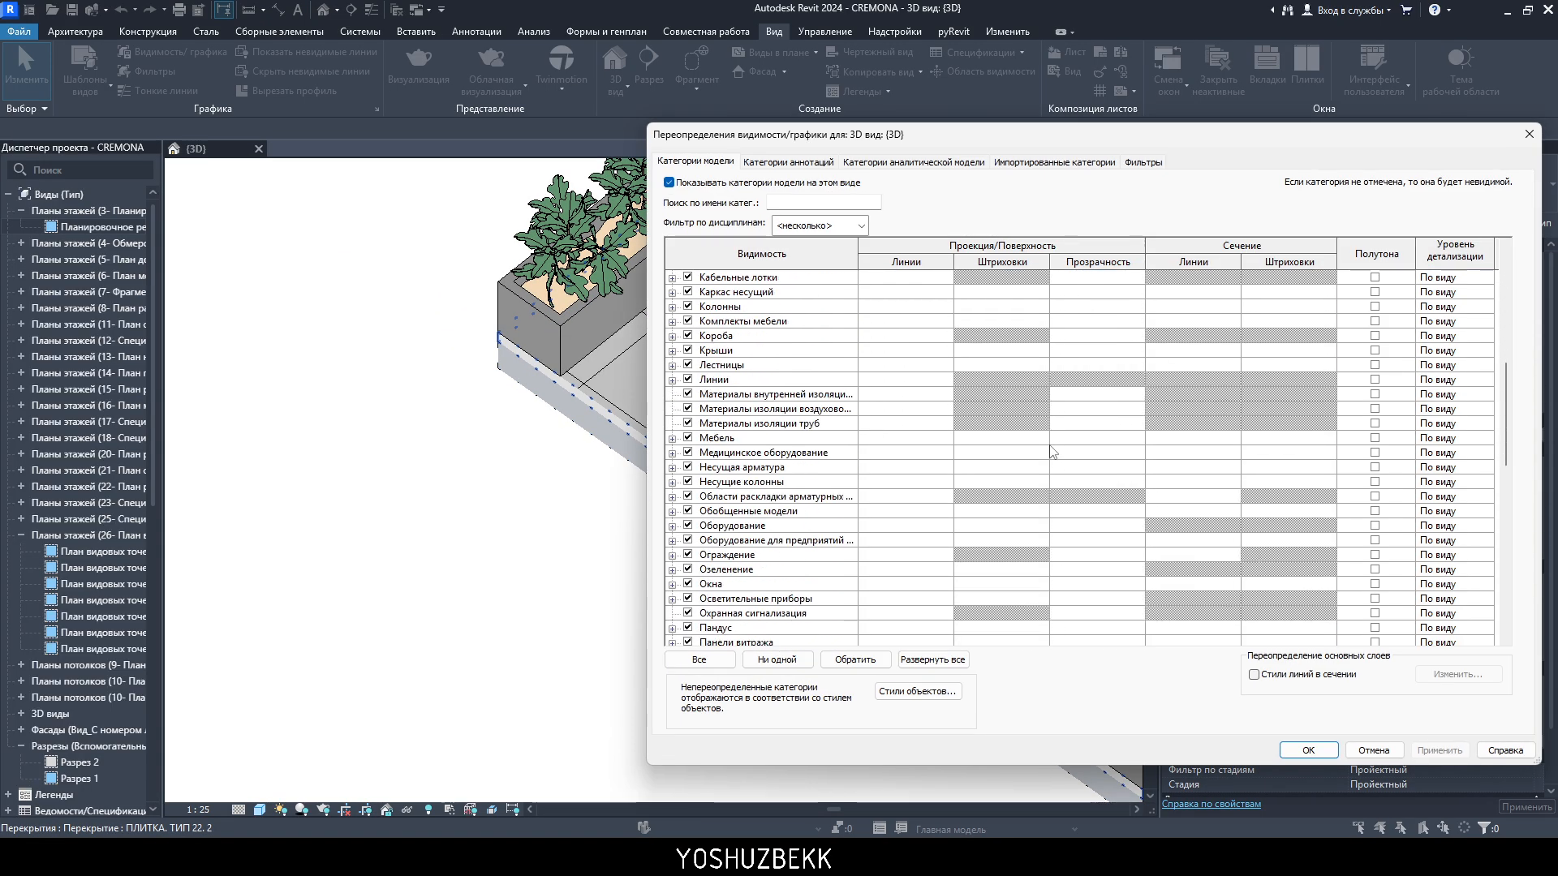
pyautogui.scroll(-5, 1052, 452)
pyautogui.click(900, 467)
pyautogui.click(901, 467)
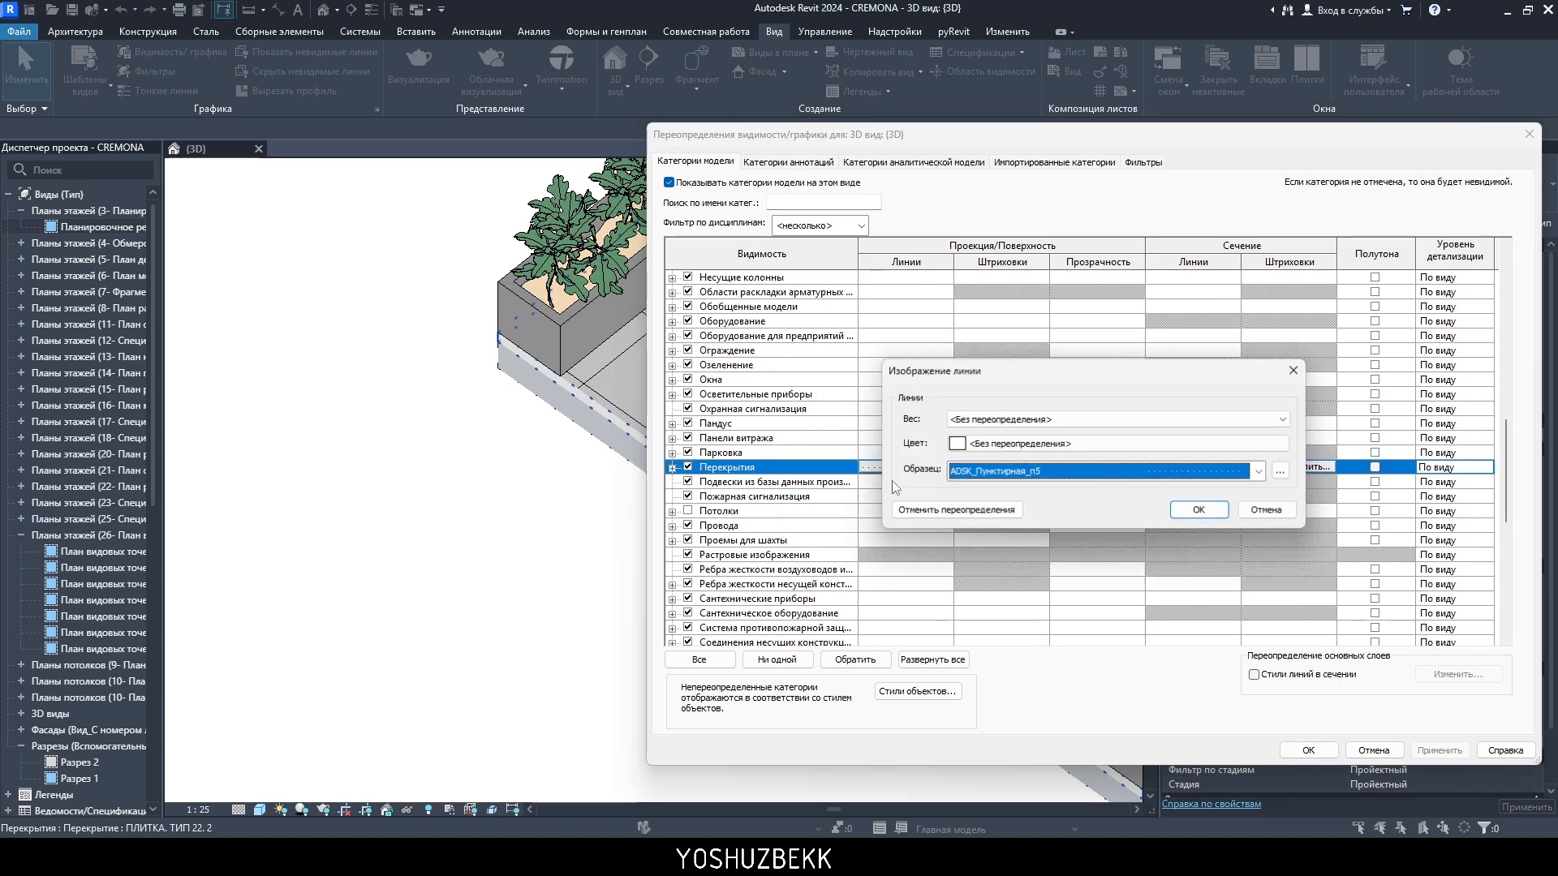
pyautogui.click(947, 510)
pyautogui.click(1199, 510)
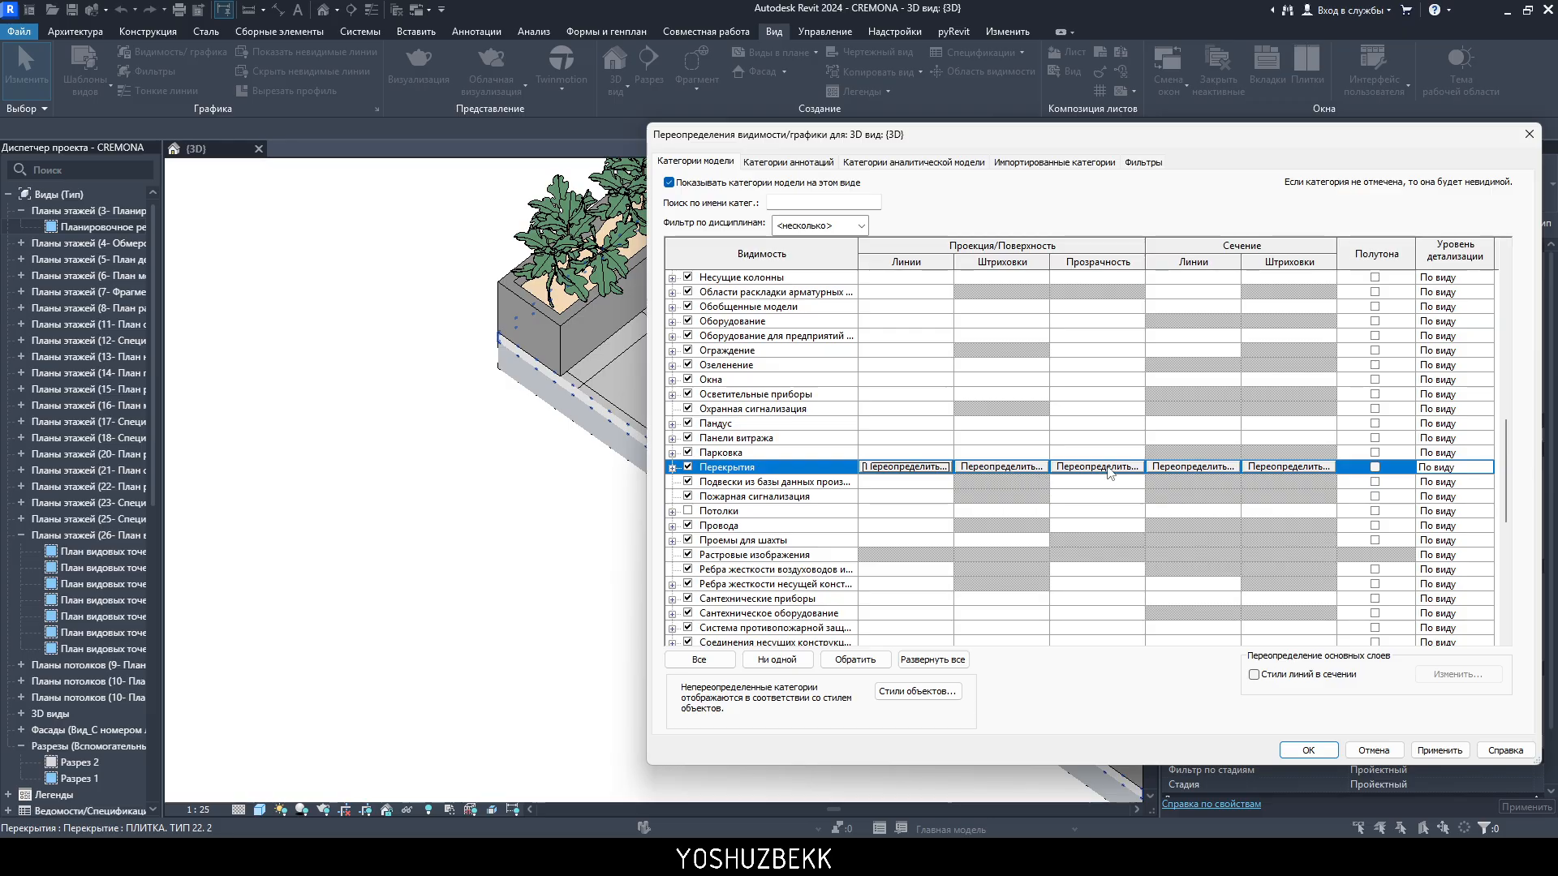
pyautogui.click(1422, 752)
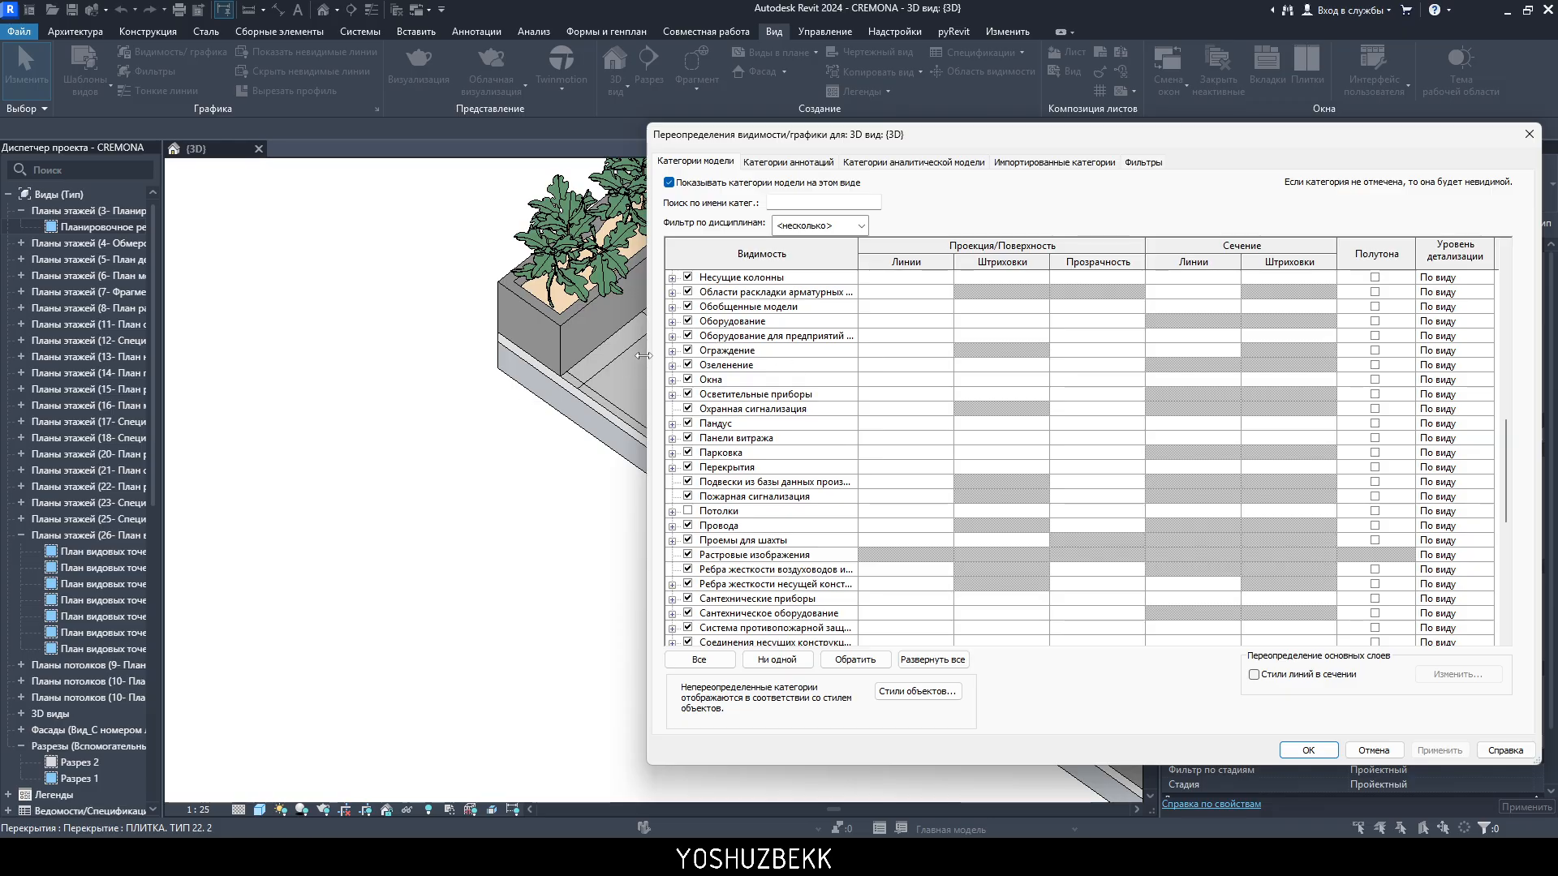
pyautogui.moveTo(698, 147); pyautogui.dragTo(743, 112)
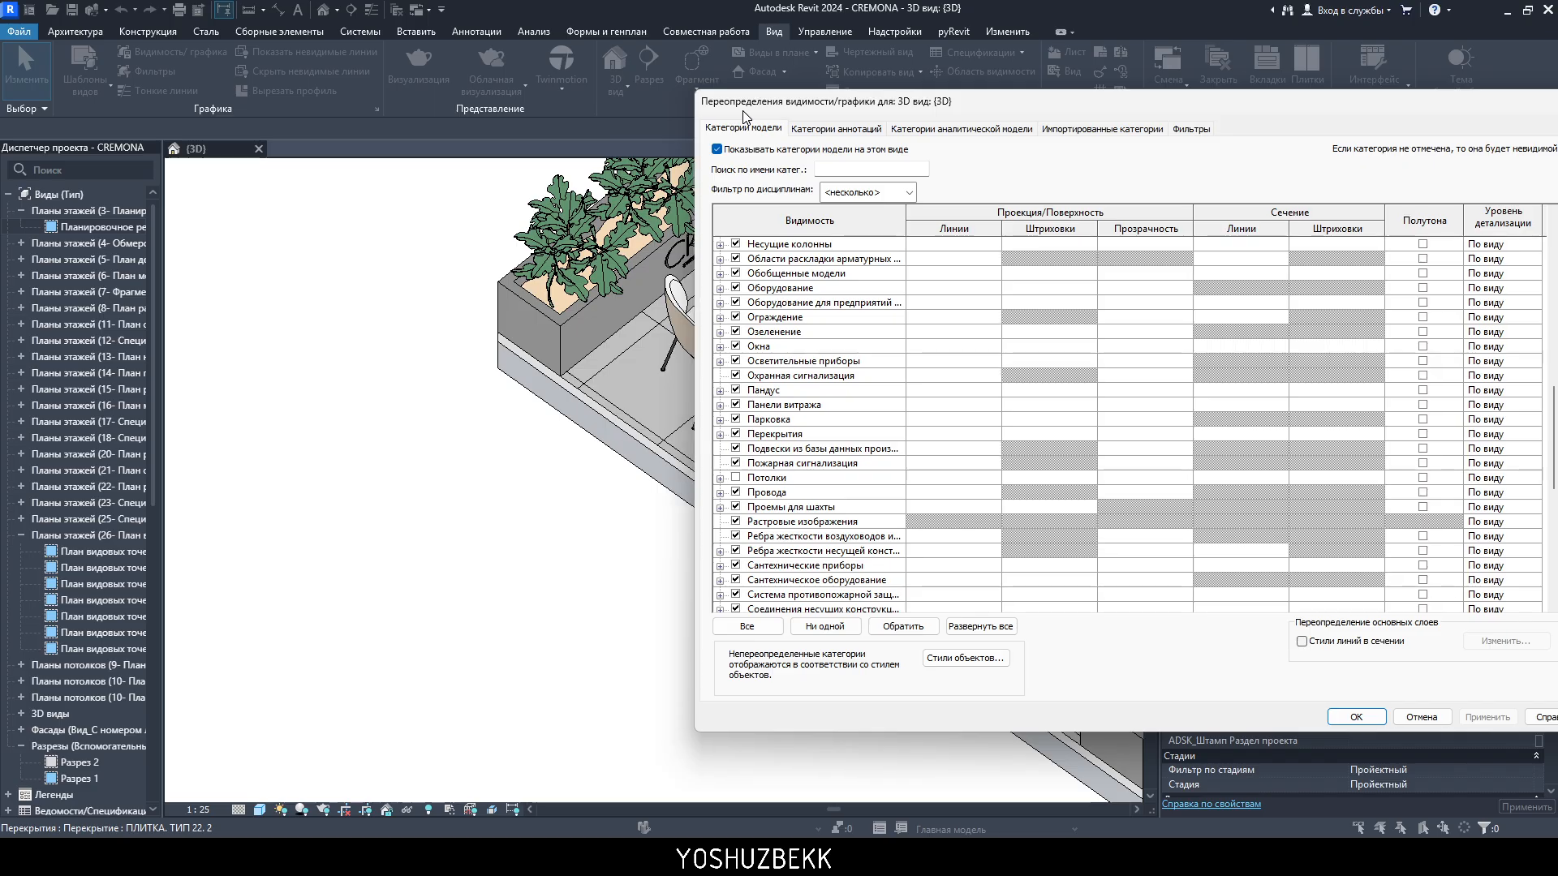
# - Set the surface transparency of Перекрытия to 50%, accept the overrides, and examine the terrace slab from below
pyautogui.click(804, 439)
pyautogui.click(1129, 434)
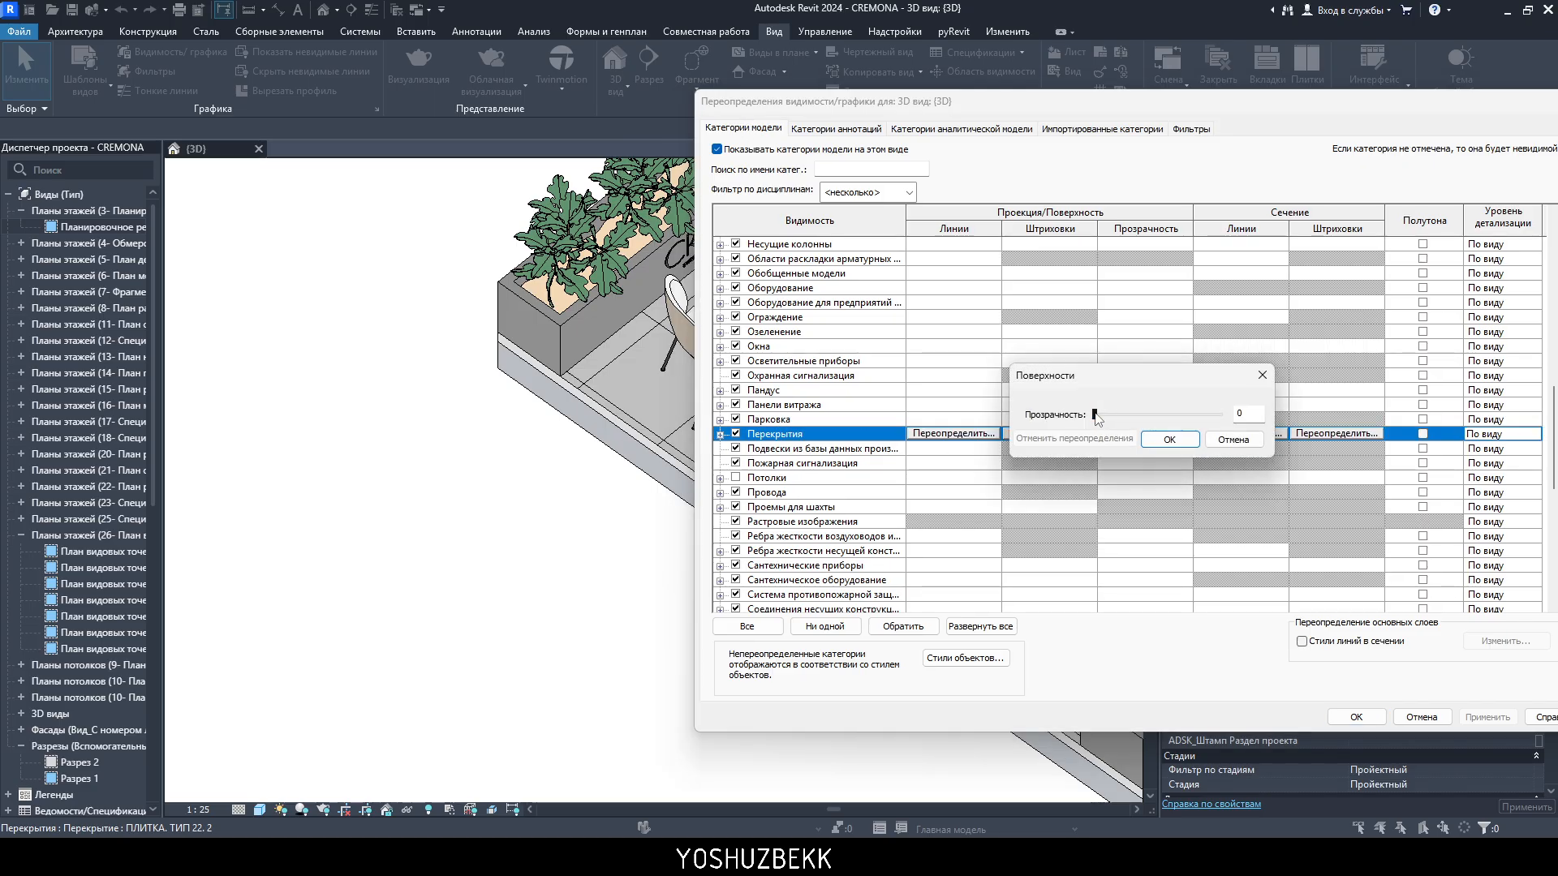
pyautogui.moveTo(1096, 416); pyautogui.dragTo(1161, 416)
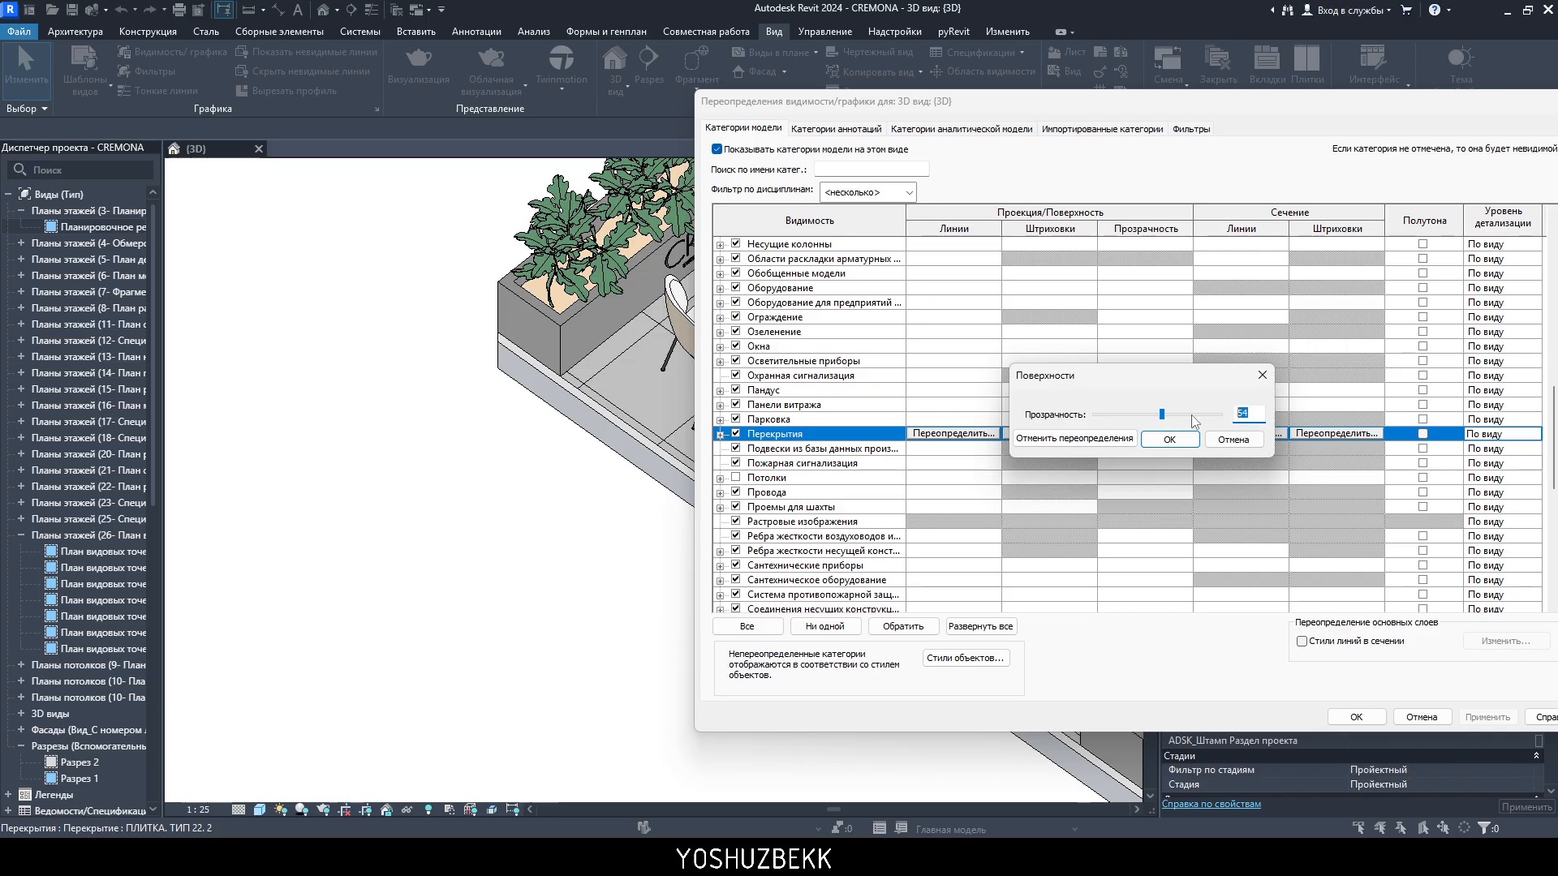
pyautogui.click(1183, 439)
pyautogui.click(1487, 717)
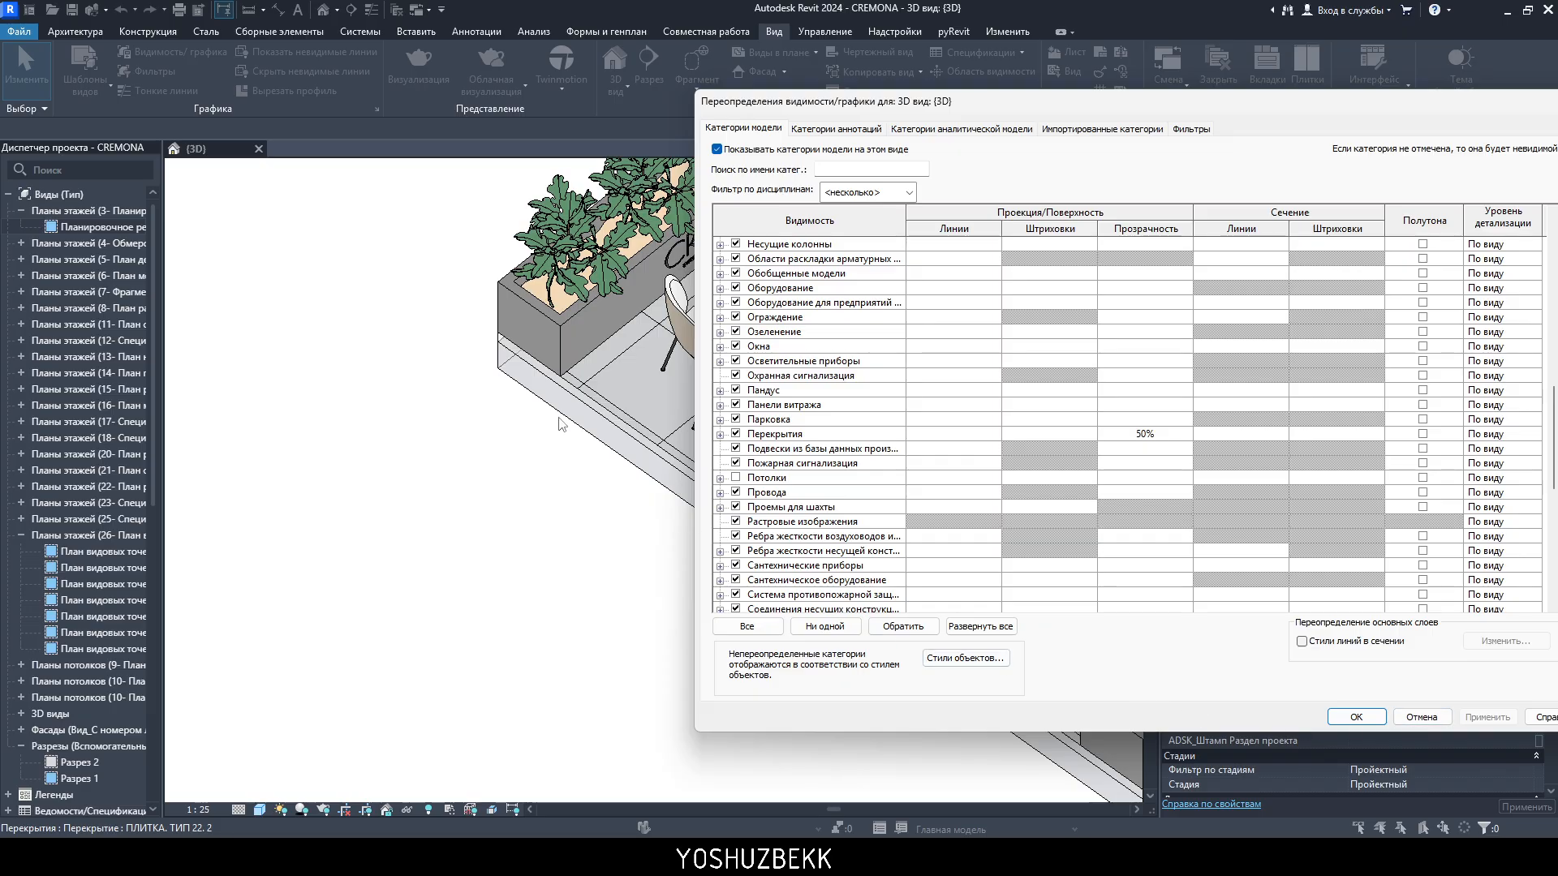
pyautogui.click(1356, 717)
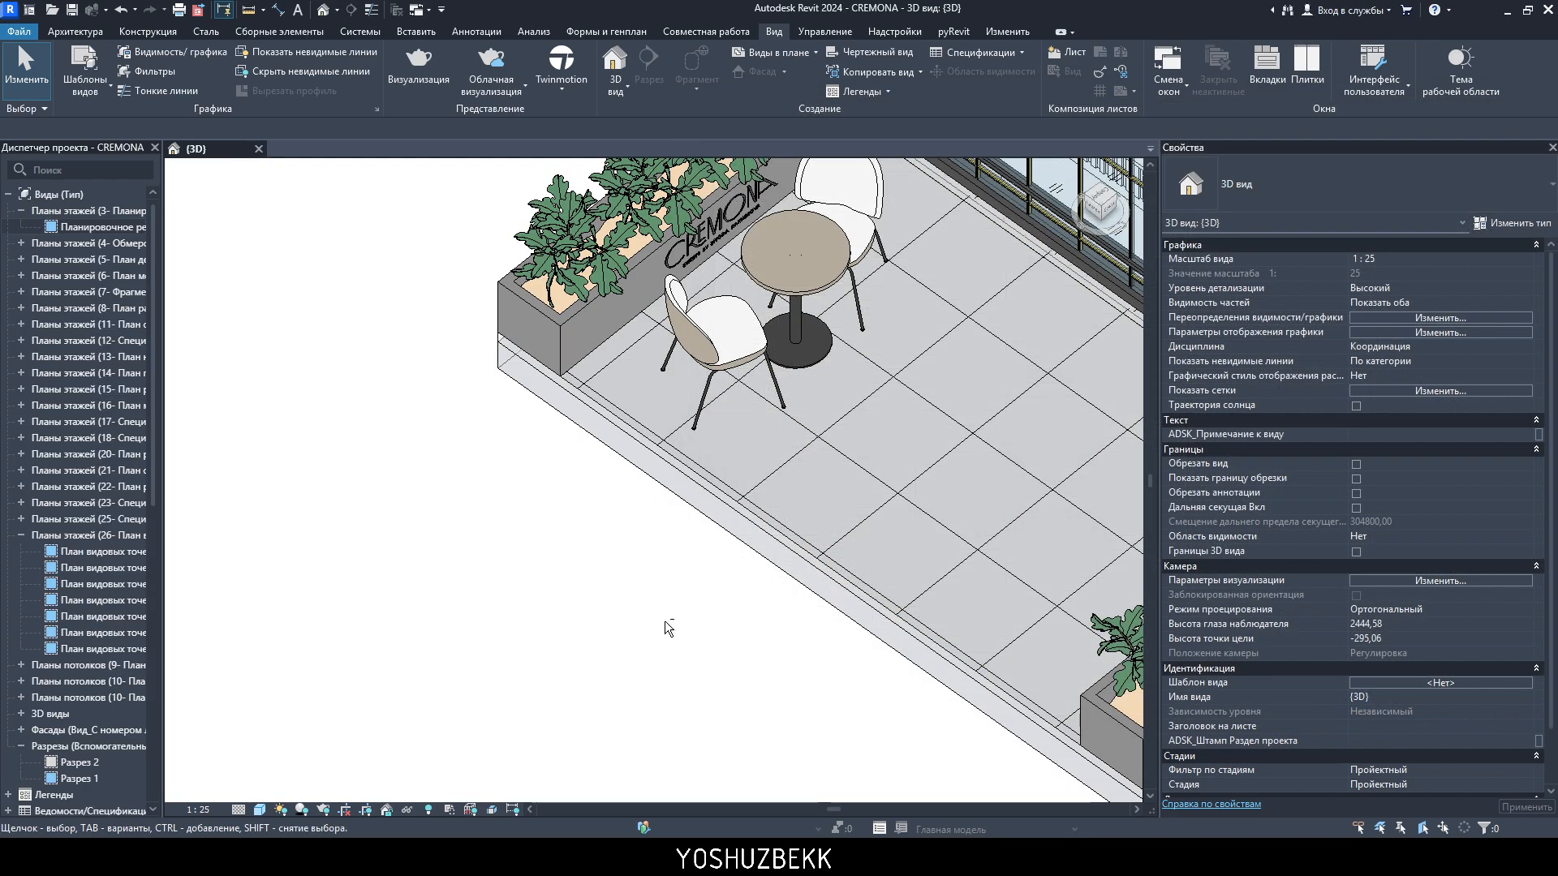
pyautogui.keyDown('shift'); pyautogui.moveTo(669, 629); pyautogui.dragTo(839, 251, button='middle'); pyautogui.keyUp('shift')
pyautogui.moveTo(814, 637); pyautogui.dragTo(595, 492, button='middle')
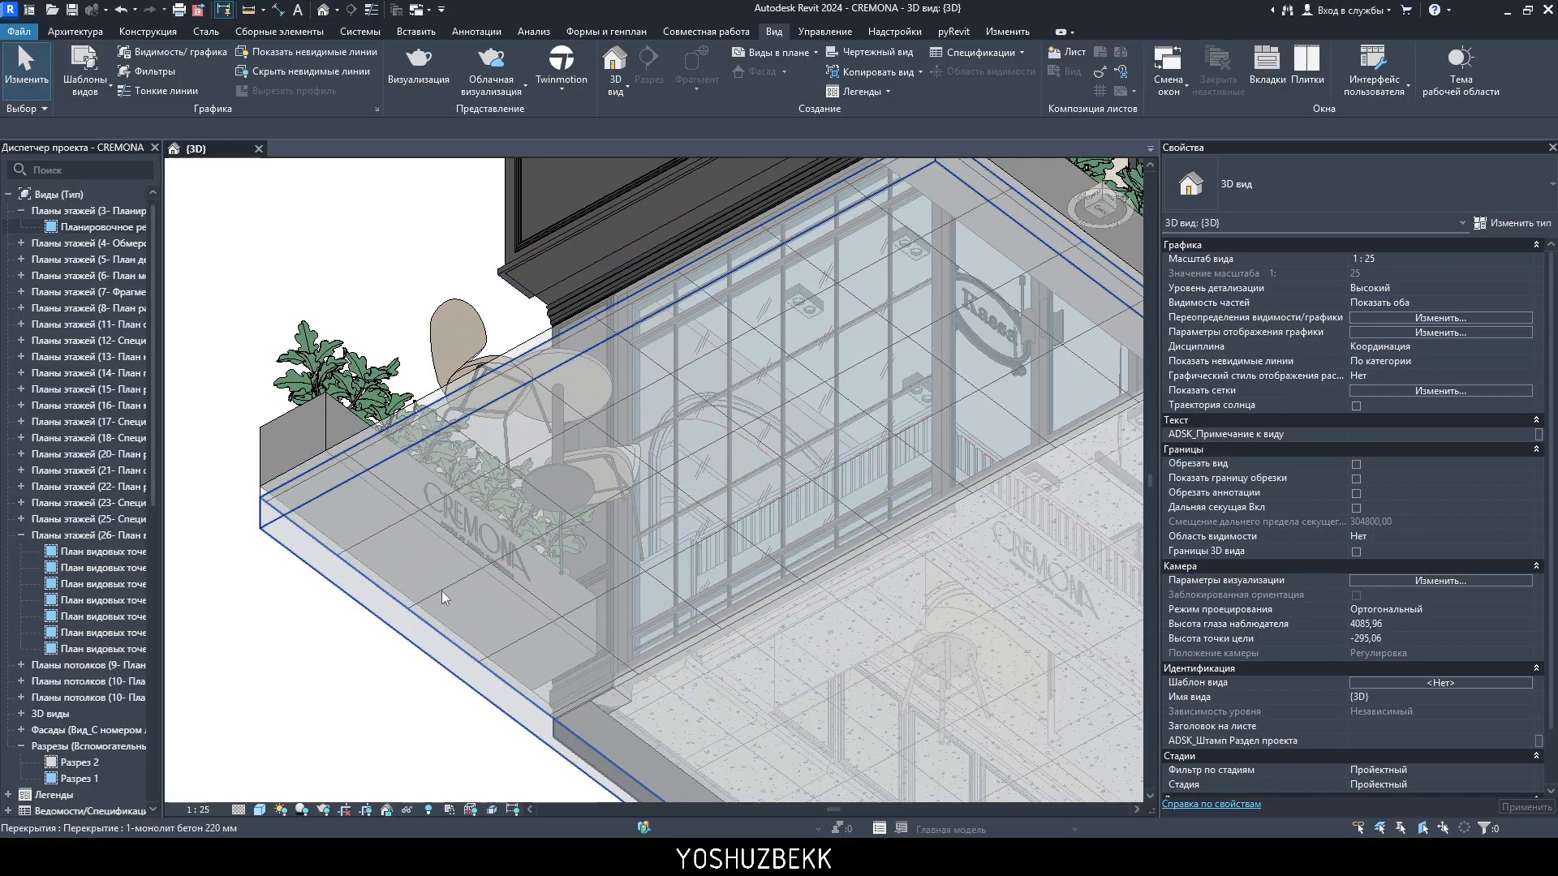
pyautogui.moveTo(409, 675); pyautogui.dragTo(501, 644, button='middle')
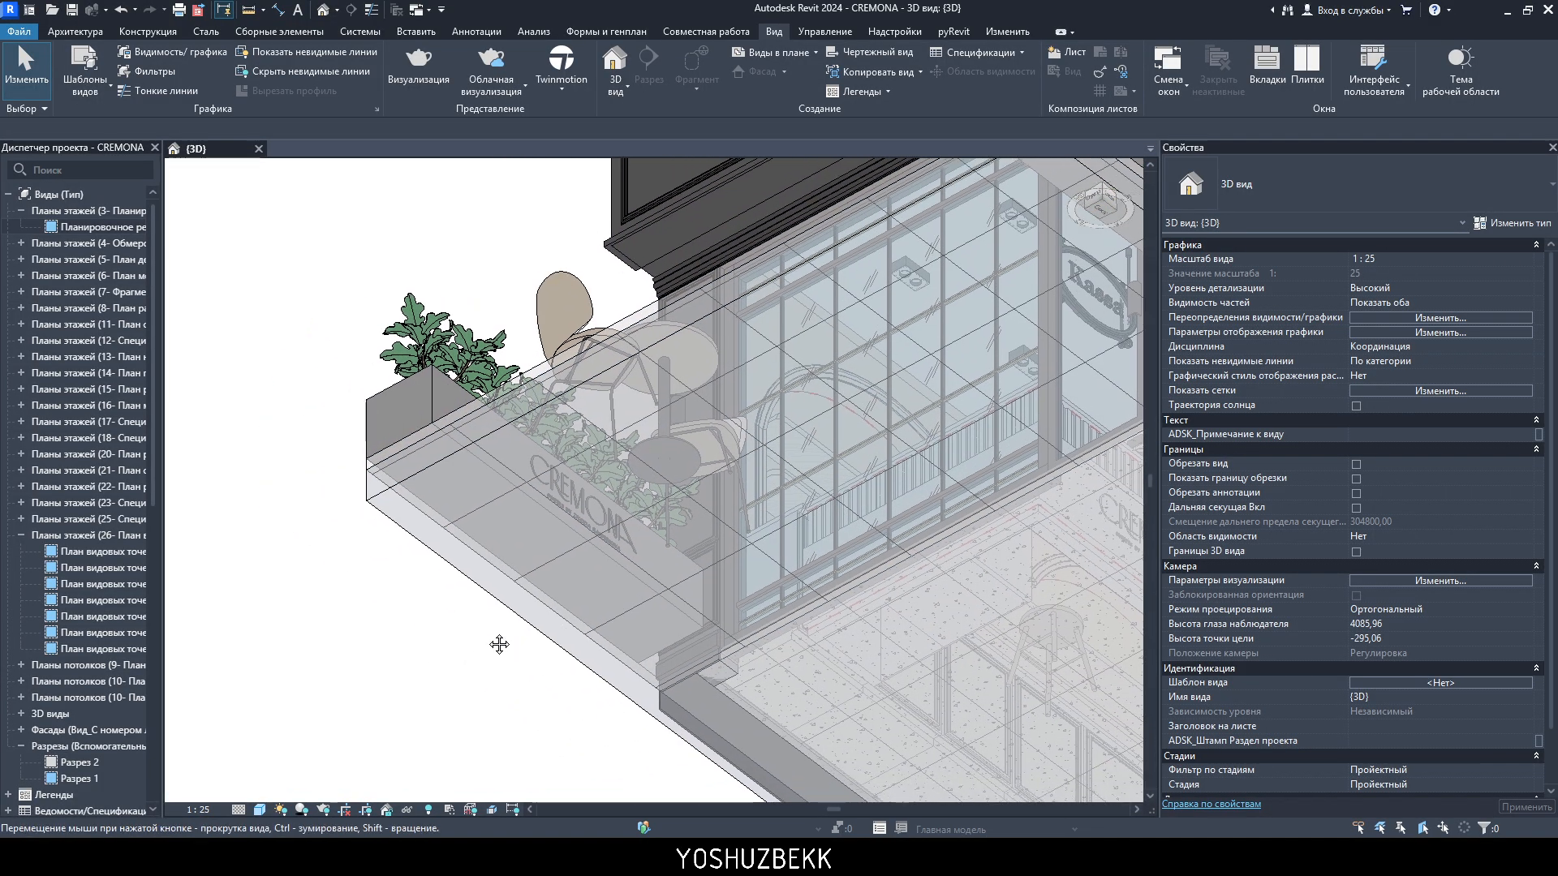
# - Reopen the {3D} view's Visibility/Graphics Overrides, clear the surface transparency override of Перекрытия, and accept
pyautogui.click(1466, 318)
pyautogui.scroll(-10, 1075, 421)
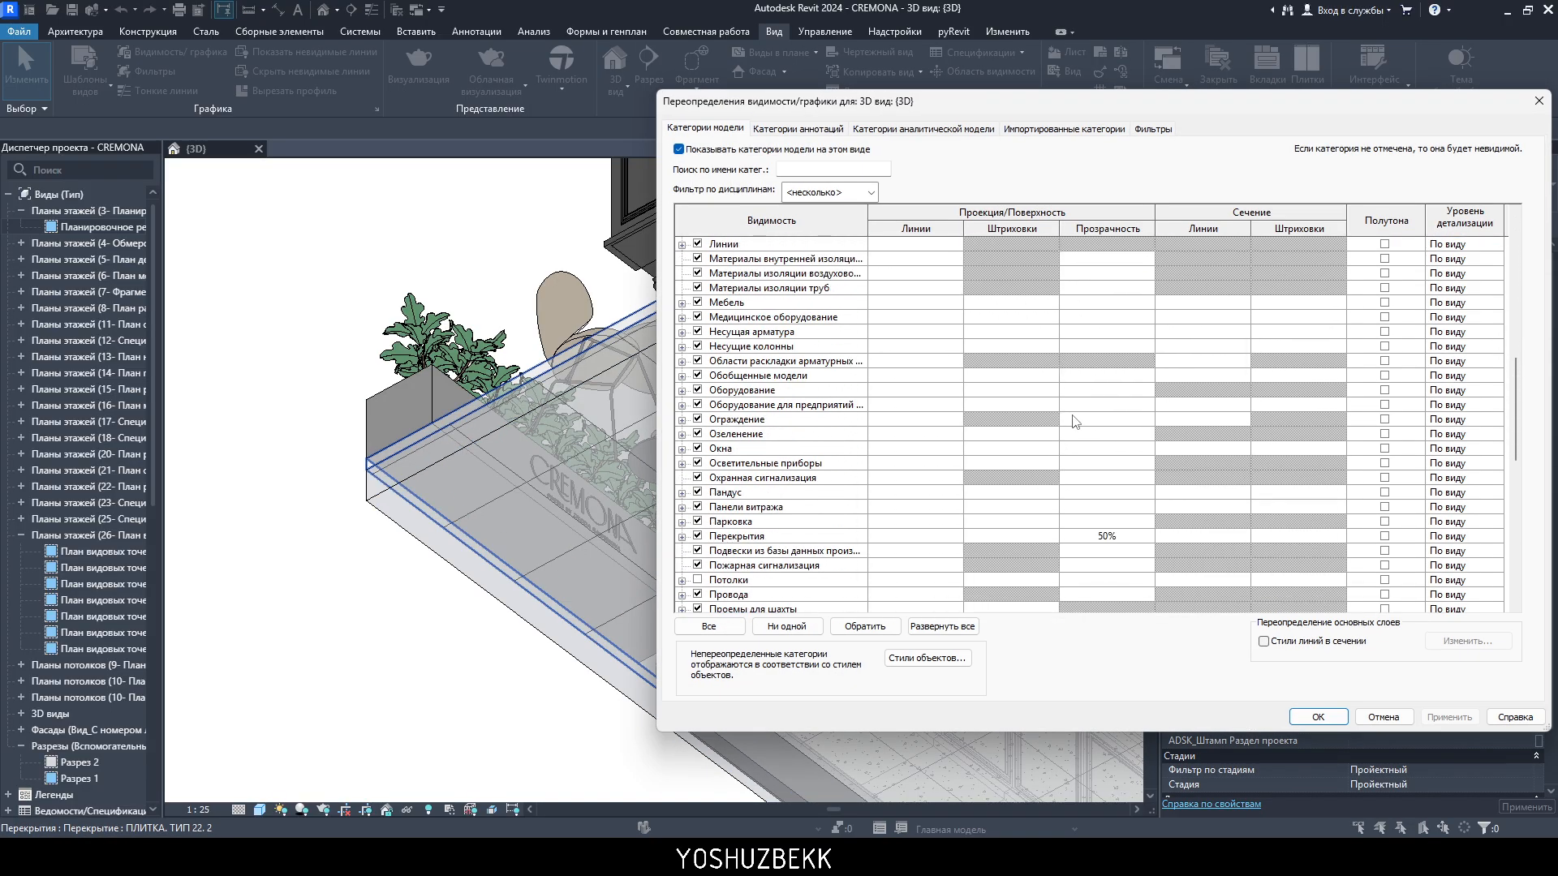
pyautogui.scroll(-2, 1071, 417)
pyautogui.doubleClick(1067, 447)
pyautogui.click(1040, 439)
pyautogui.click(1129, 440)
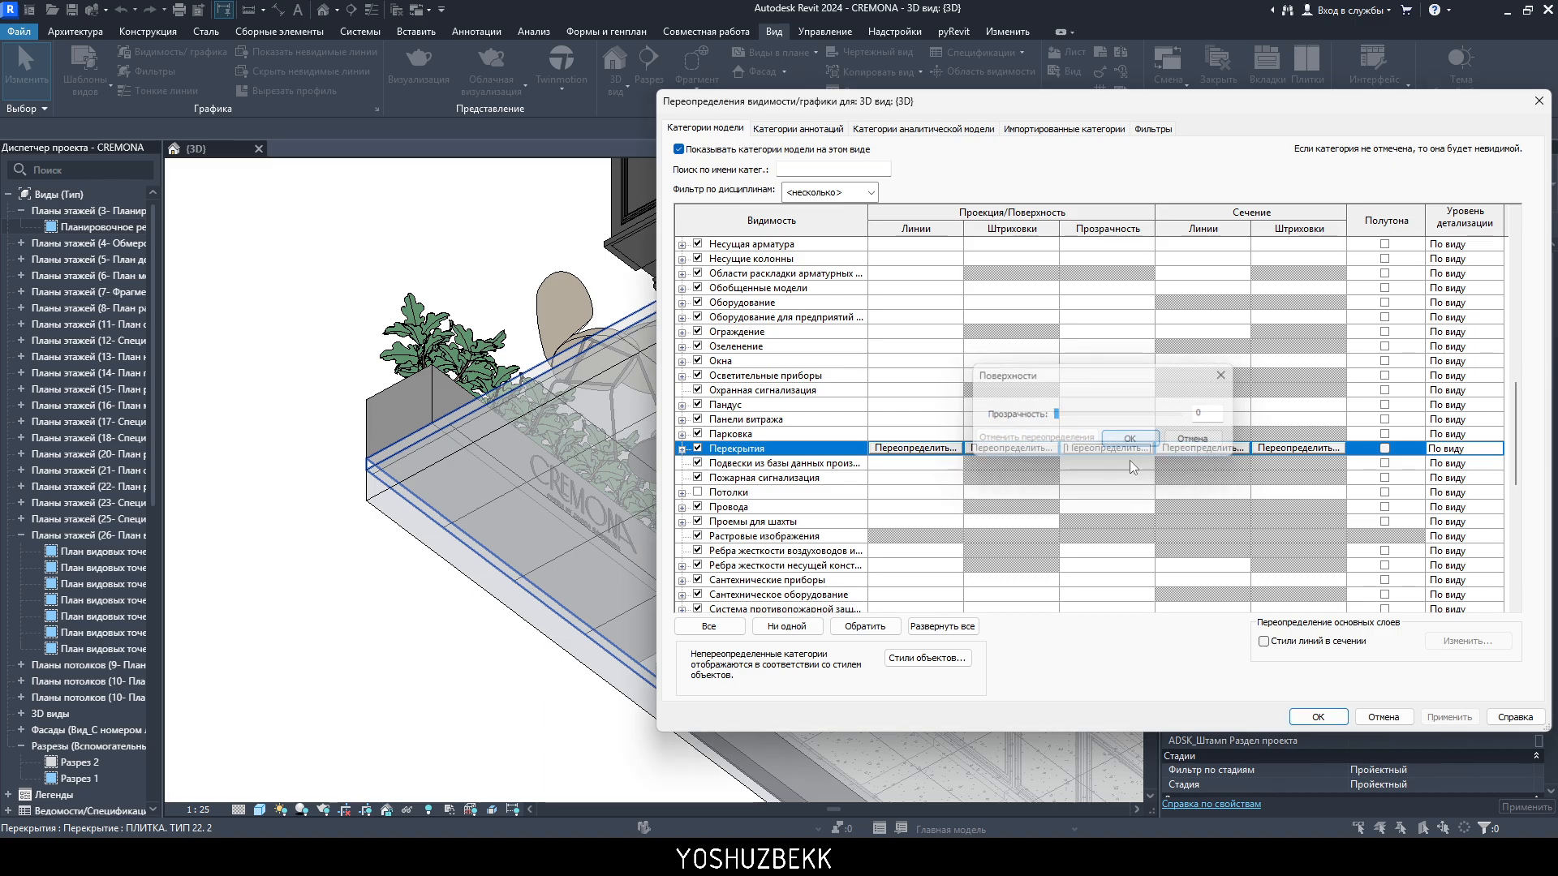
pyautogui.click(1318, 717)
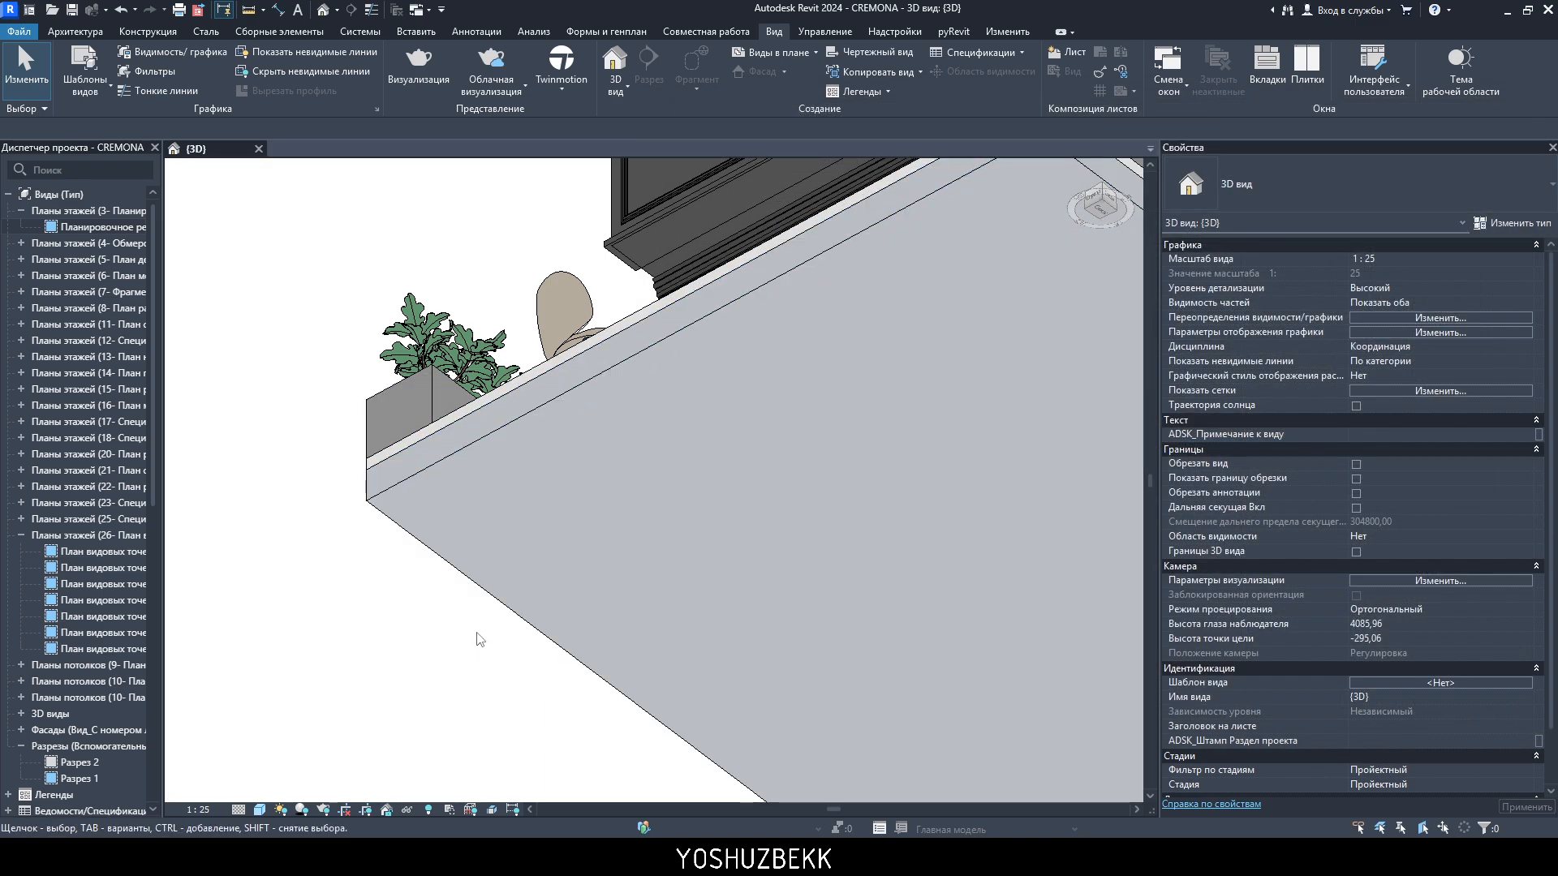
# - Undo the removal of the Перекрытия transparency override and bring the terrace back into view from above
pyautogui.click(121, 10)
pyautogui.scroll(-6, 465, 556)
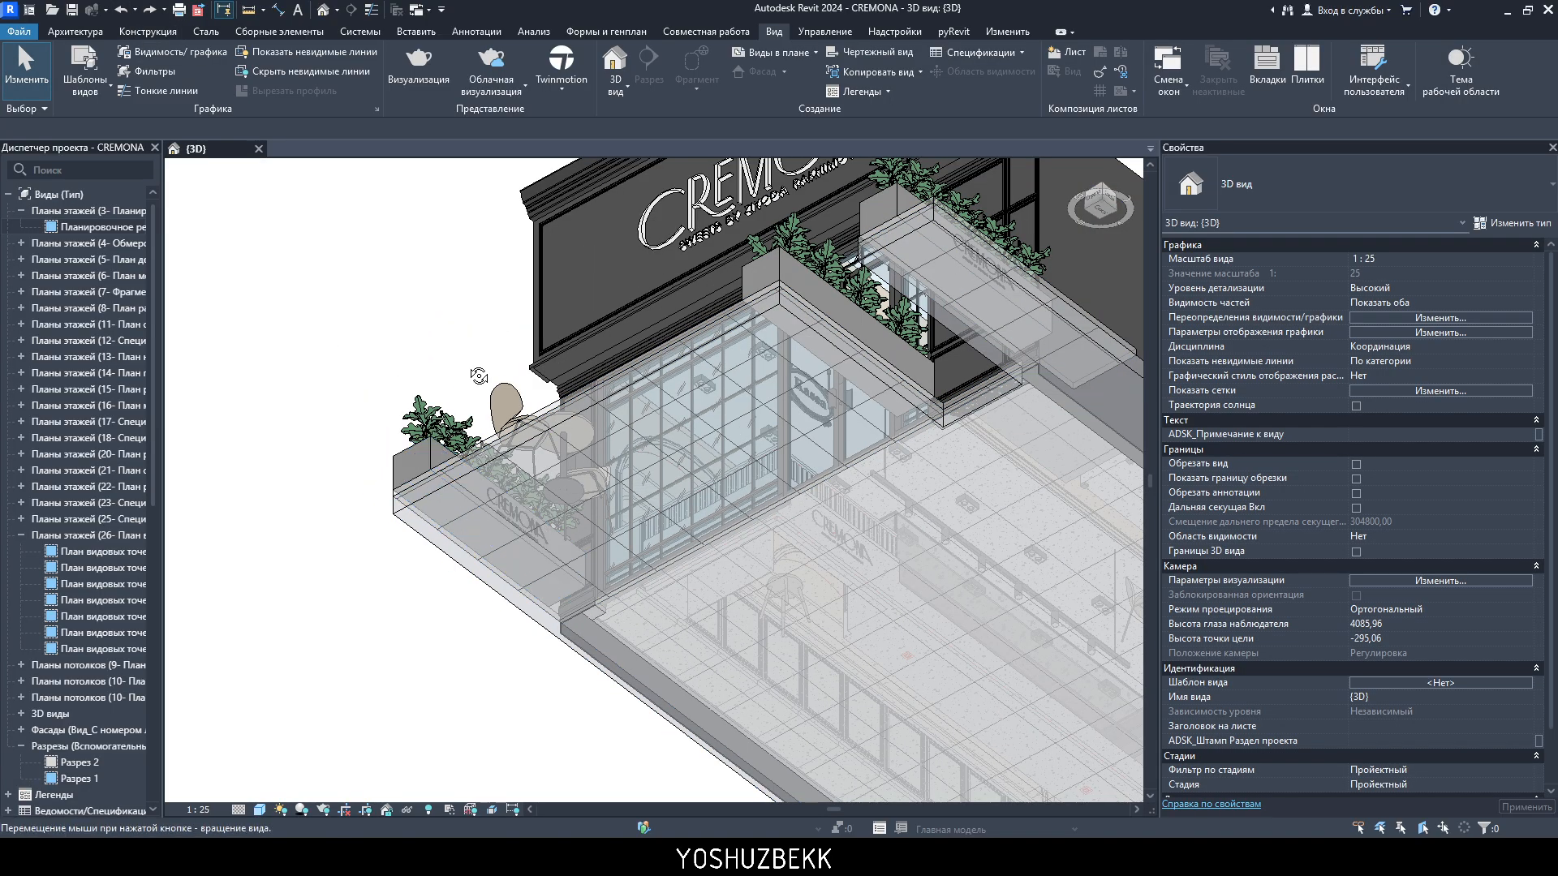
pyautogui.scroll(4, 387, 568)
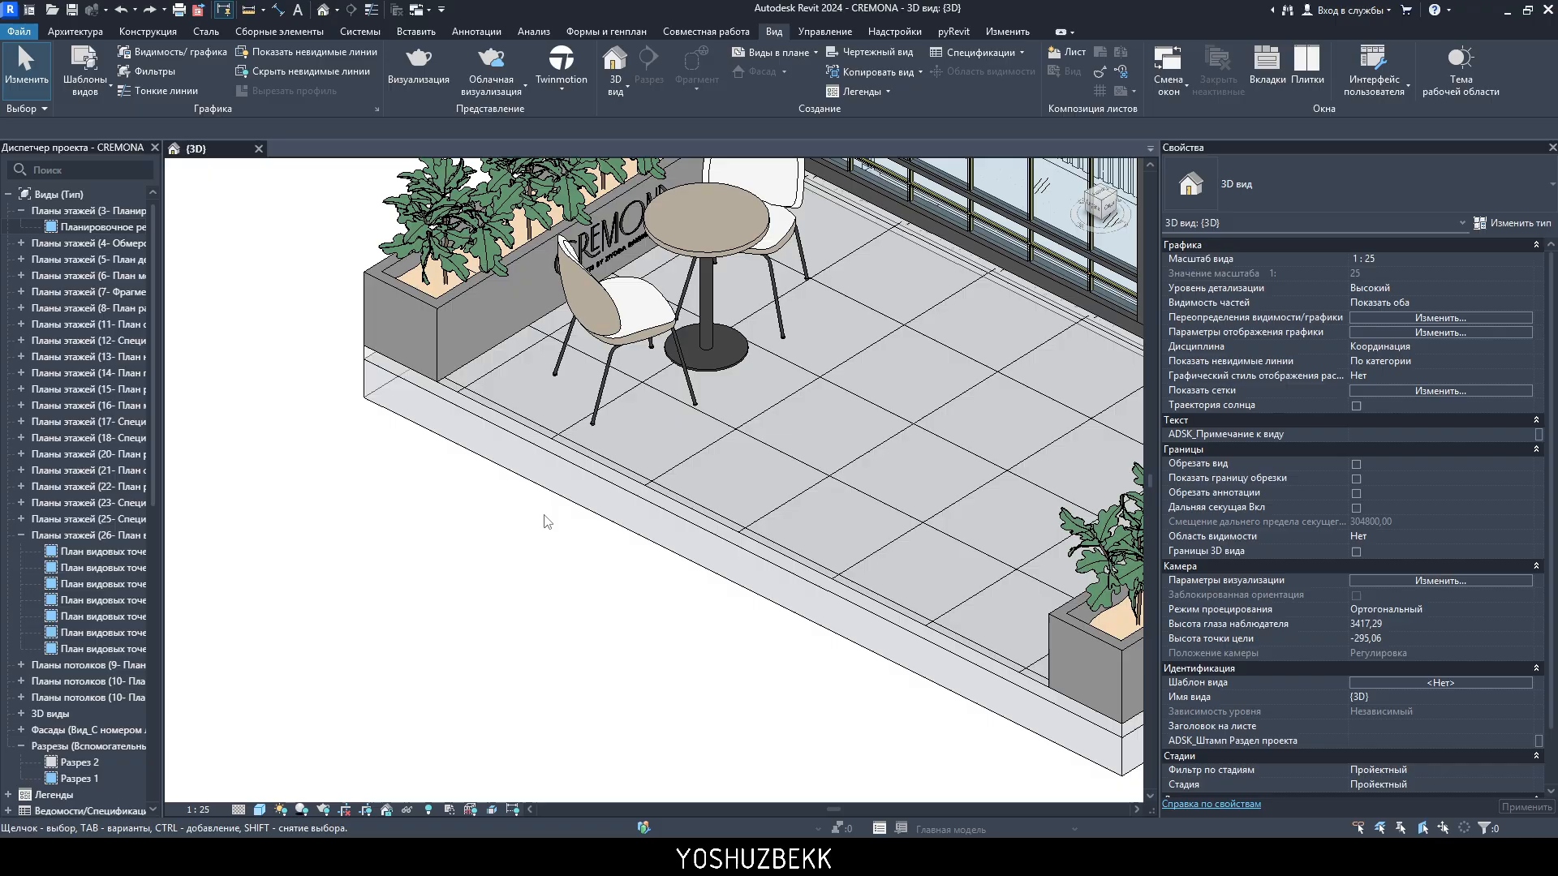
# - Examine the semi-transparent terrace floor and the edges of its tile and concrete slabs
pyautogui.click(510, 505)
pyautogui.scroll(4, 511, 505)
pyautogui.press('Escape')
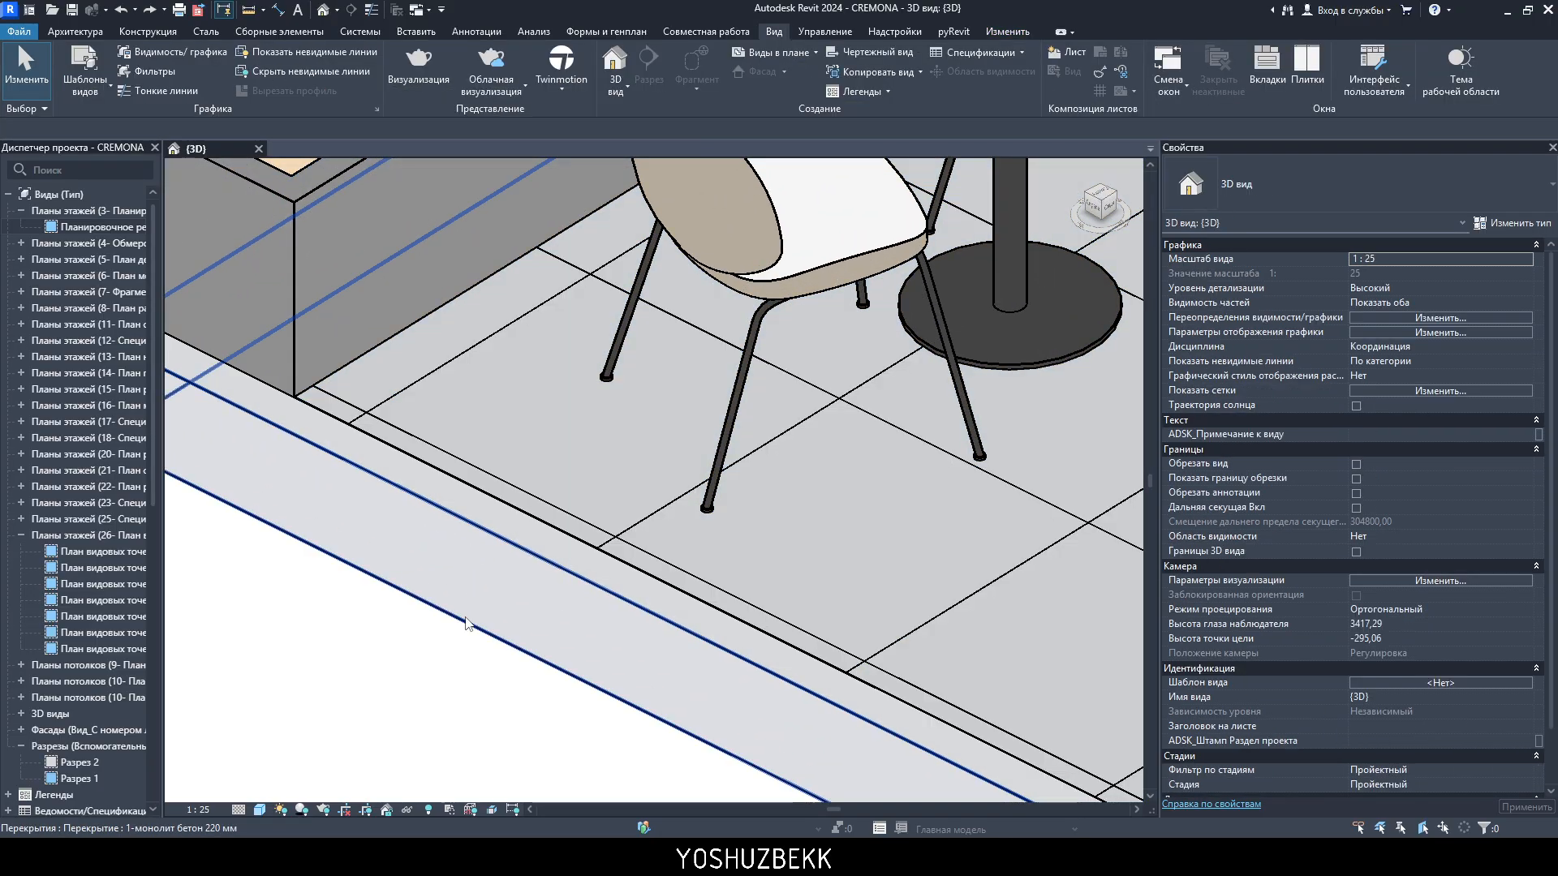
pyautogui.scroll(-5, 479, 580)
pyautogui.click(495, 518)
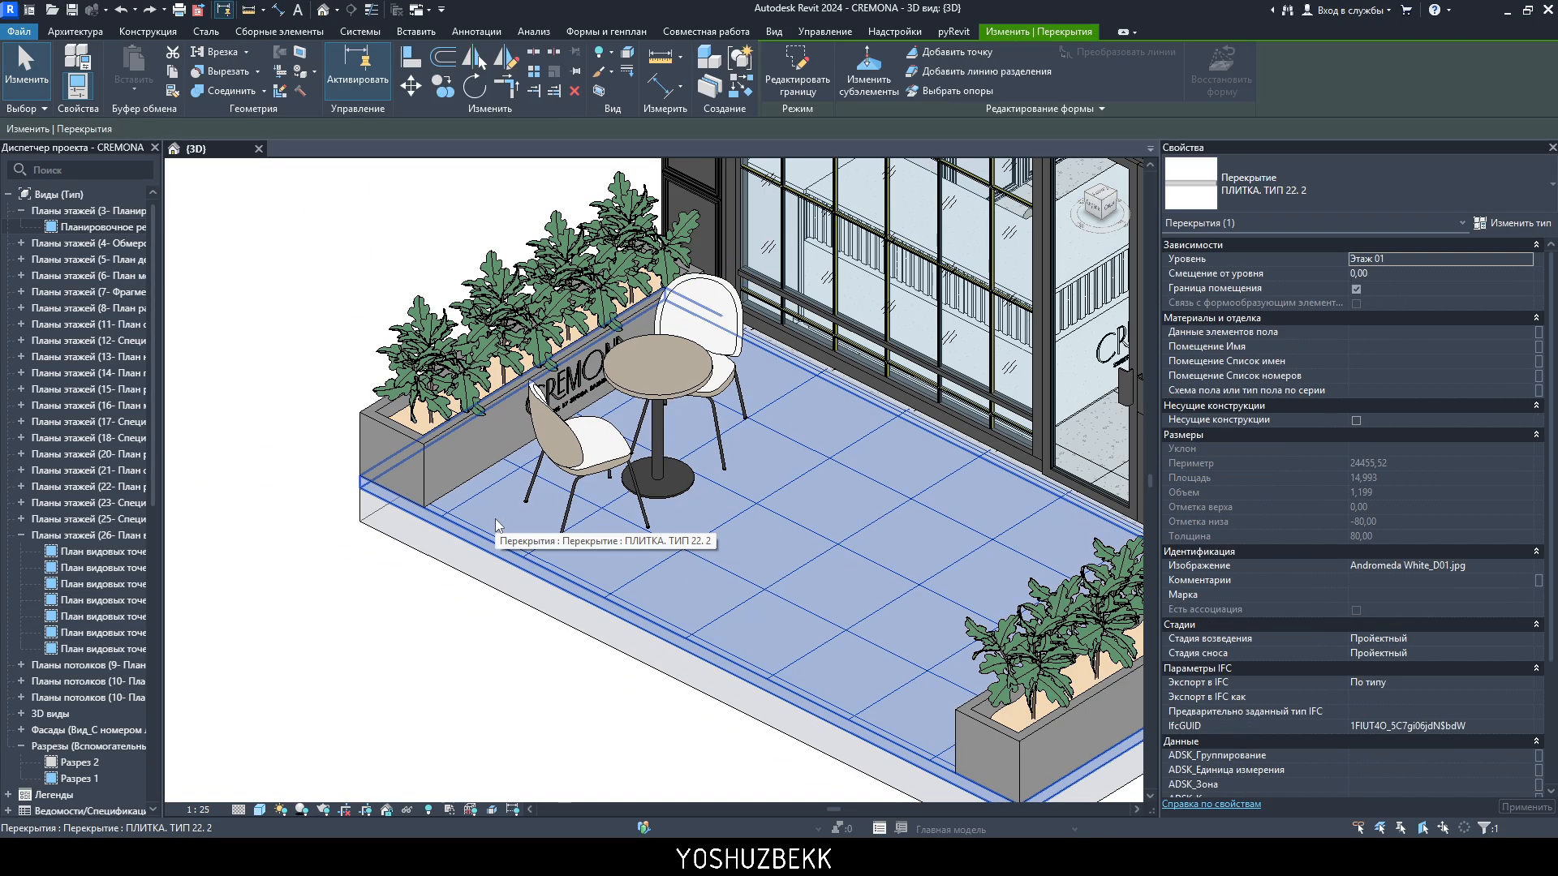
pyautogui.scroll(-2, 495, 523)
pyautogui.press('Escape')
pyautogui.scroll(3, 471, 503)
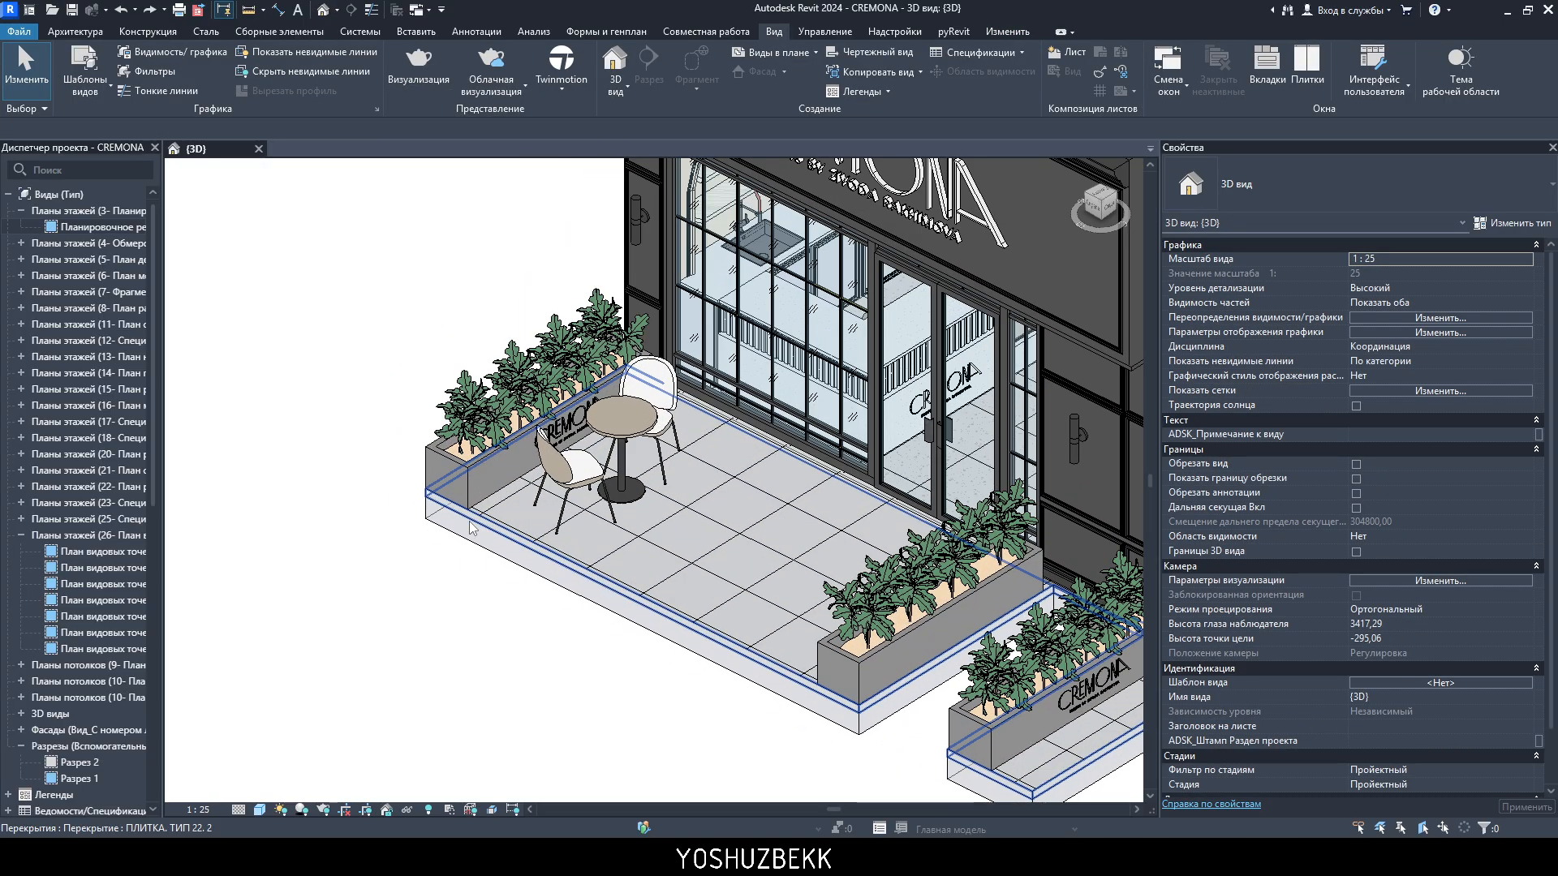
pyautogui.keyDown('shift'); pyautogui.moveTo(590, 616); pyautogui.dragTo(587, 690, button='middle'); pyautogui.keyUp('shift')
pyautogui.scroll(3, 519, 531)
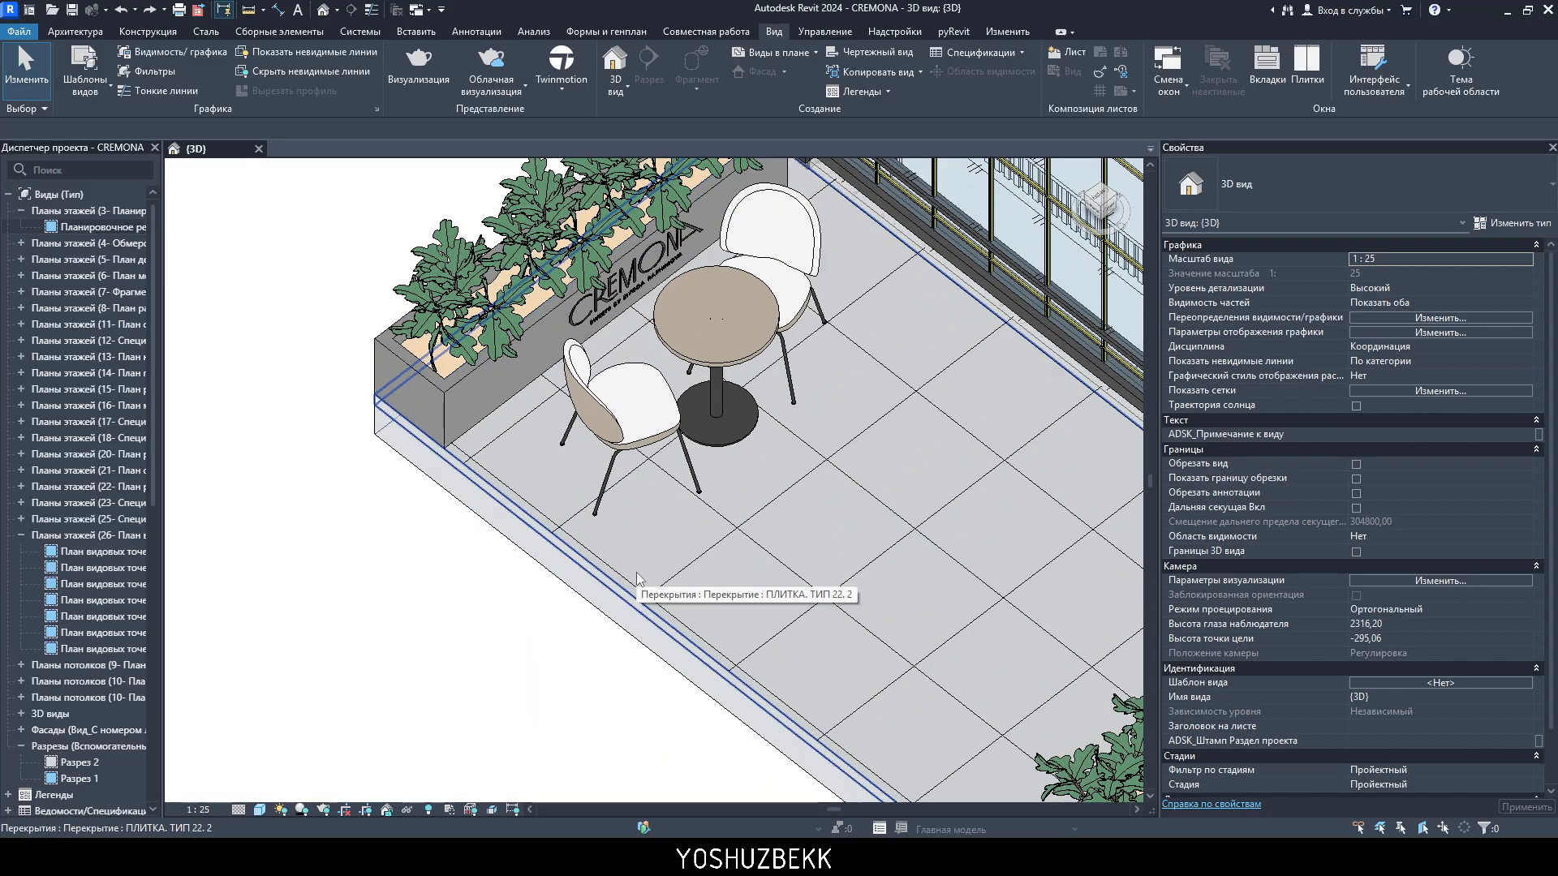
# - Remove the transparency override from Перекрытия surfaces in the {3D} view's Visibility/Graphics Overrides and accept
pyautogui.click(1379, 318)
pyautogui.scroll(-12, 872, 361)
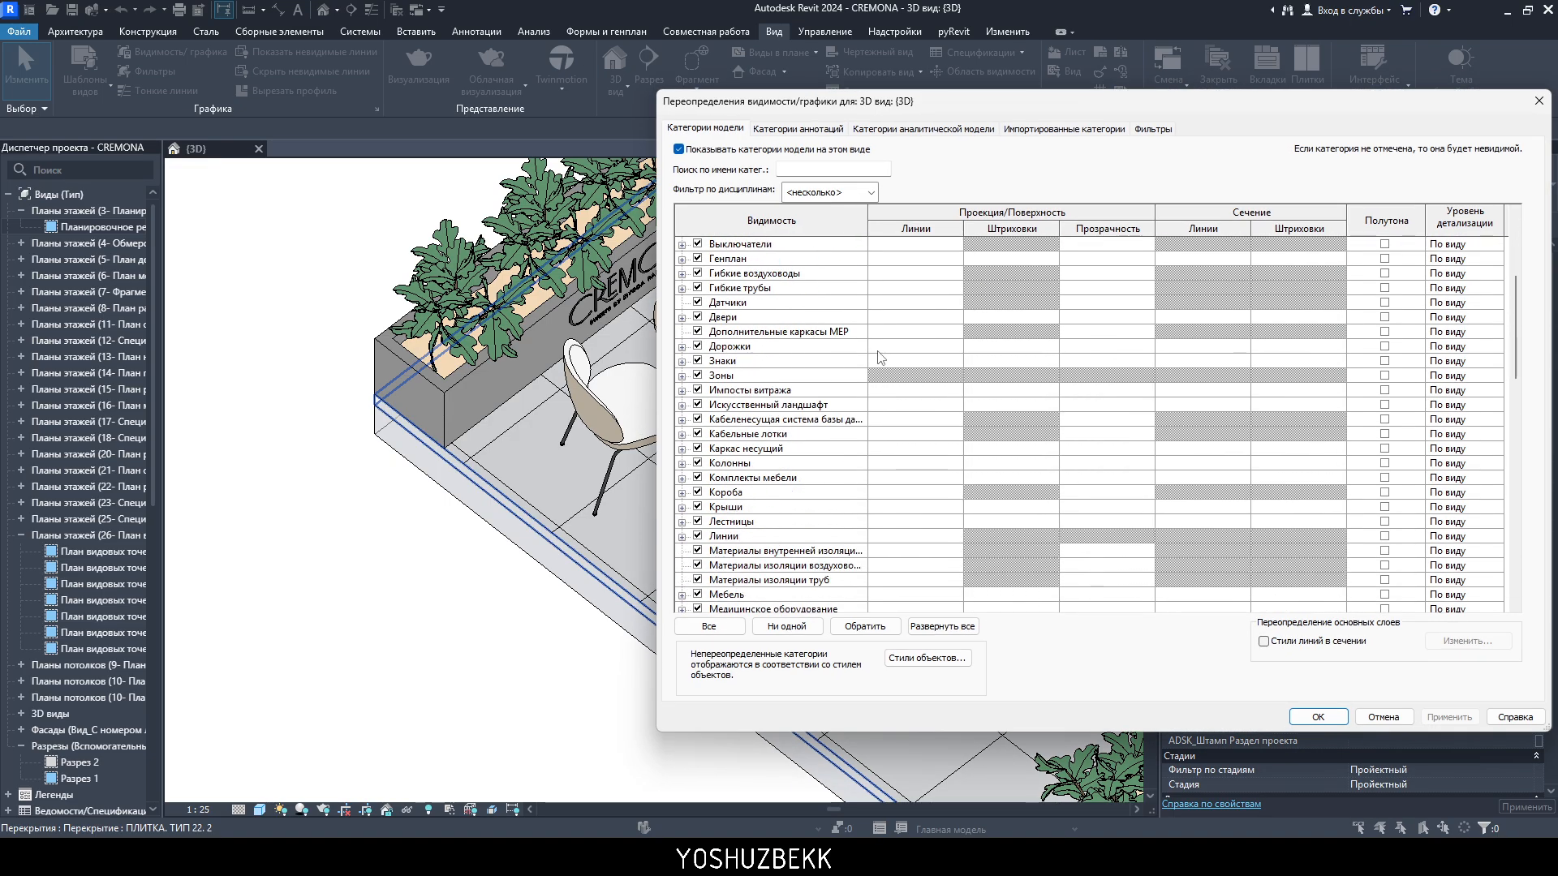
pyautogui.click(1109, 463)
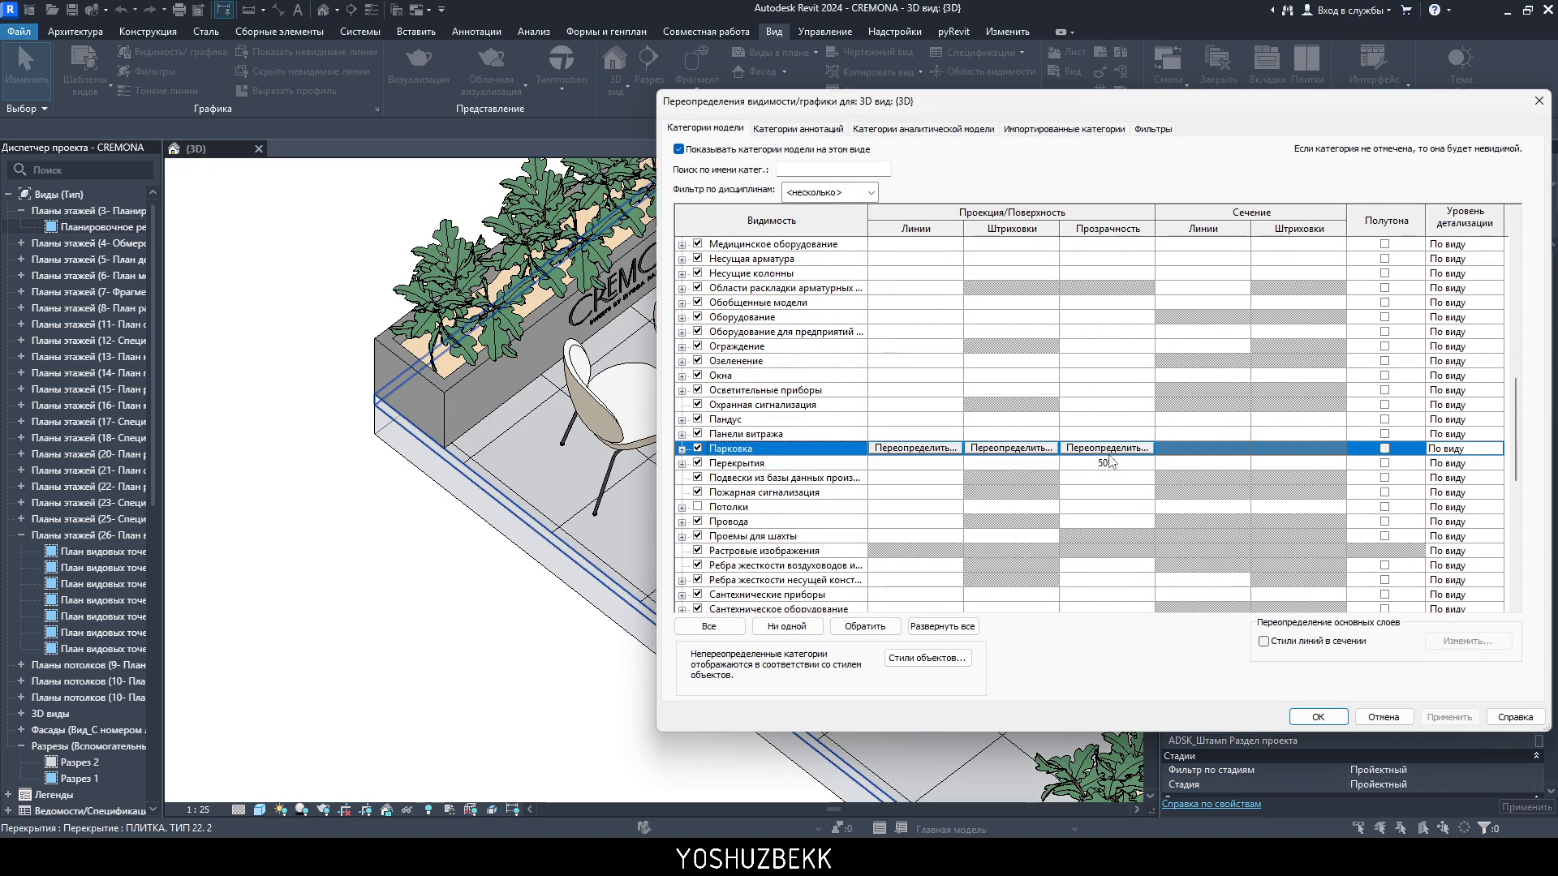
pyautogui.click(1107, 464)
pyautogui.click(1095, 439)
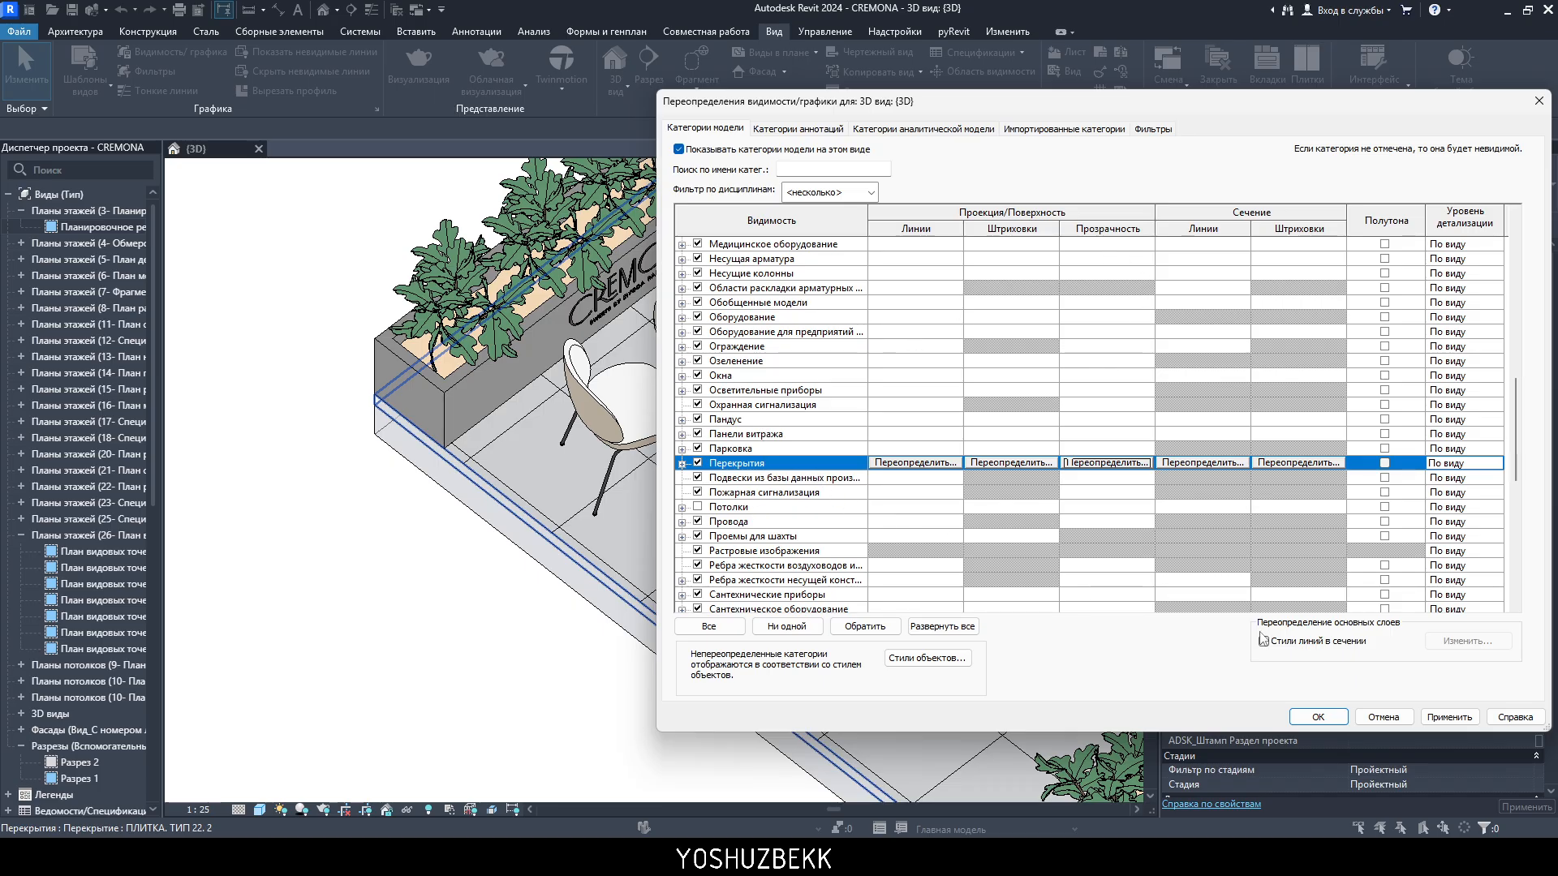
pyautogui.click(1319, 717)
# - Temporarily isolate the terrace tile floor ПЛИТКА. ТИП 22. 2 in the {3D} view
pyautogui.scroll(-3, 756, 581)
pyautogui.click(743, 562)
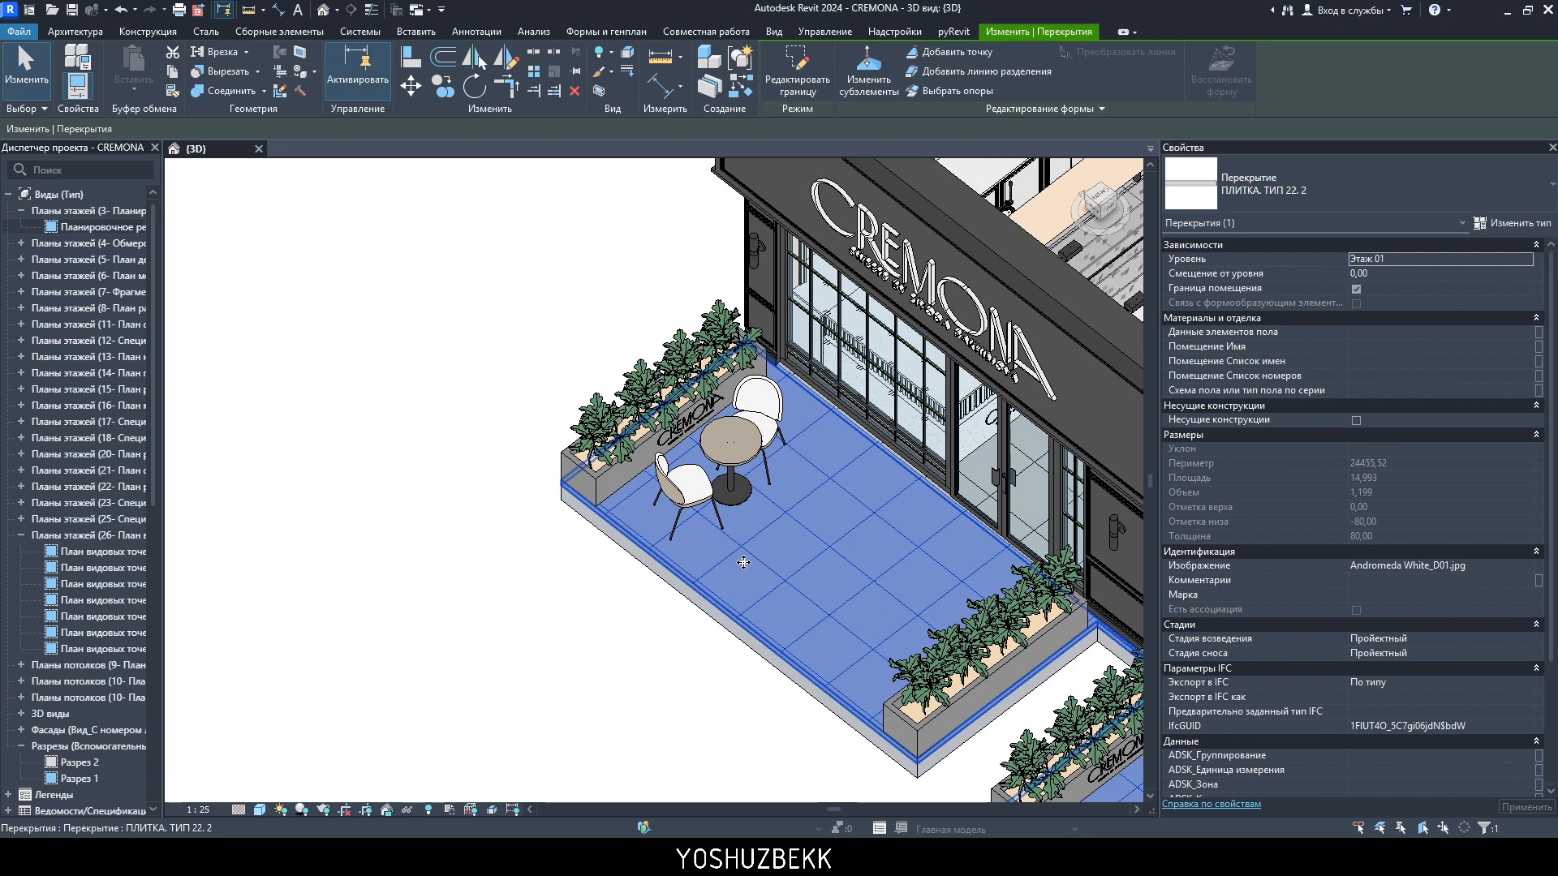
pyautogui.press('h')
pyautogui.press('i')
pyautogui.press('Escape')
pyautogui.scroll(-2, 743, 562)
pyautogui.moveTo(862, 618); pyautogui.dragTo(694, 485, button='middle')
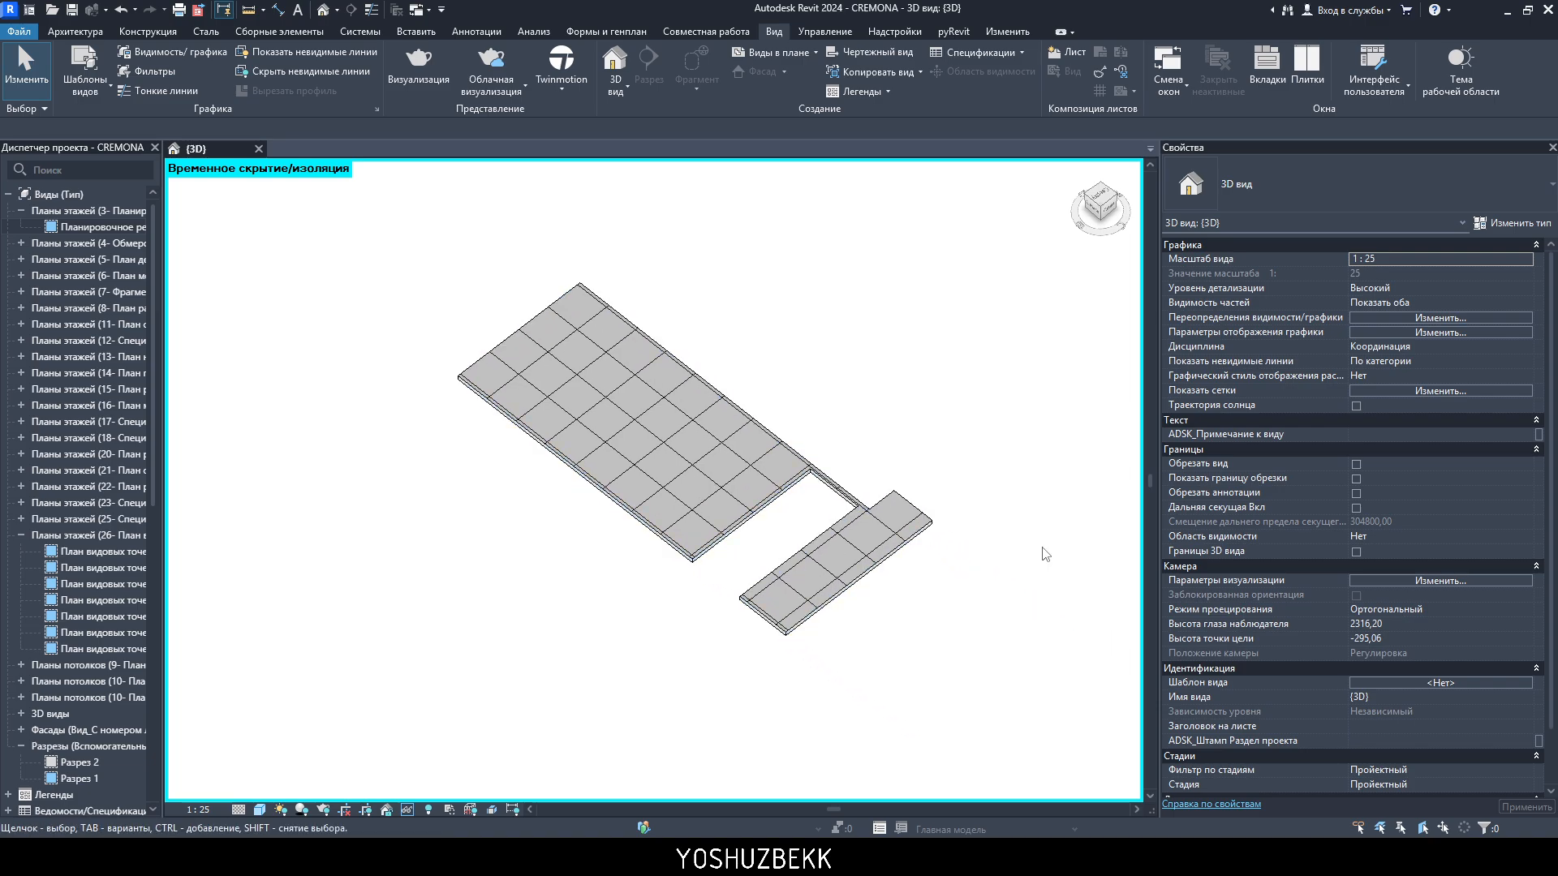
# - Enable the 3D view's section box and pull its boundary inward so it cuts through the isolated tile floor
pyautogui.click(1356, 552)
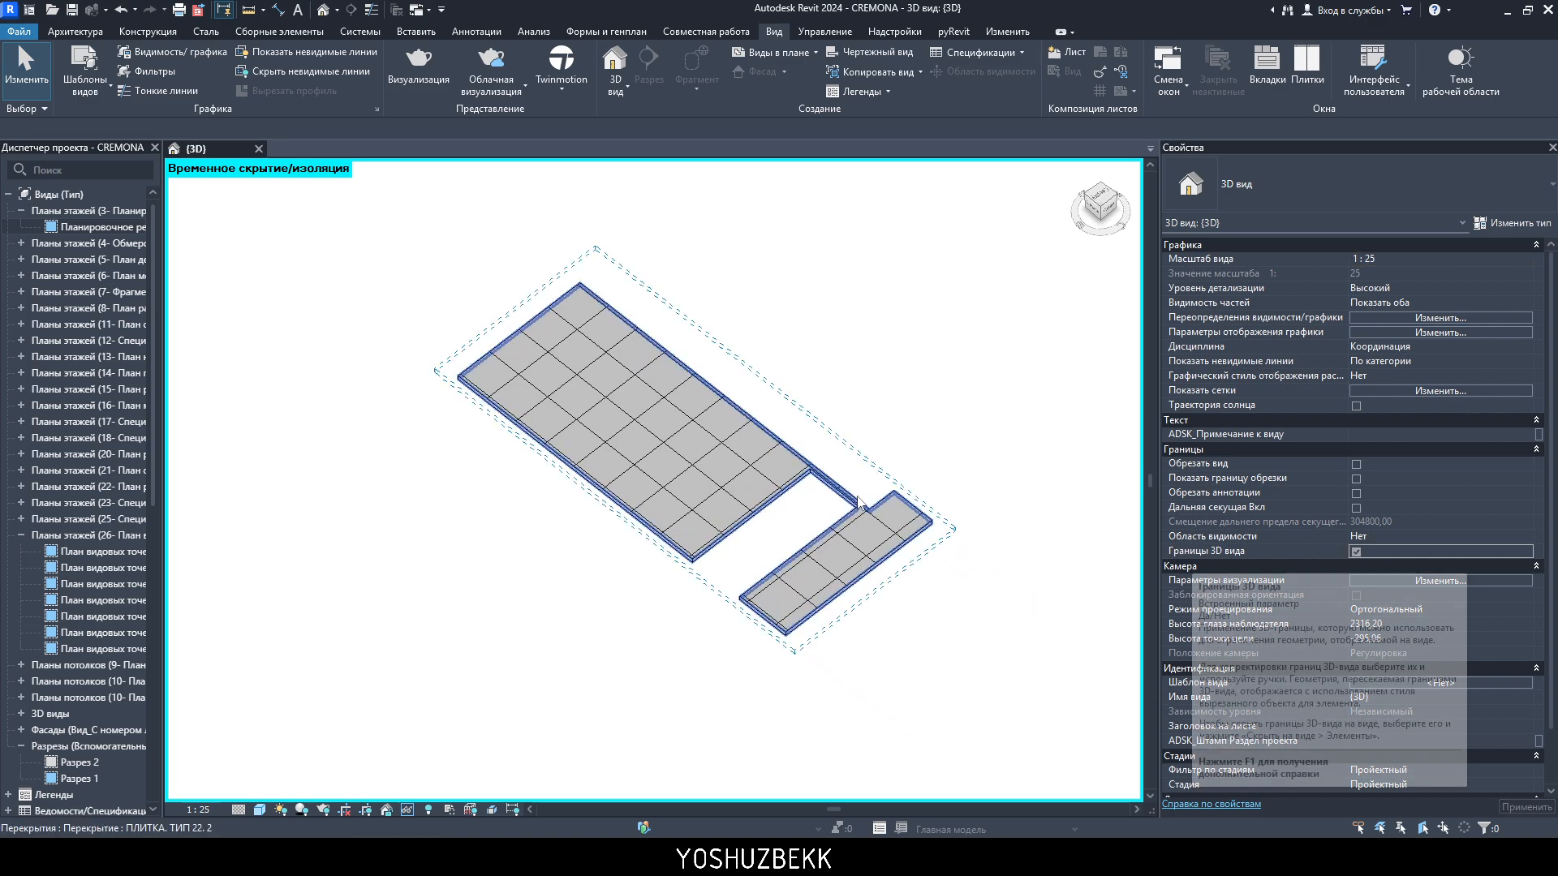
pyautogui.scroll(3, 934, 550)
pyautogui.click(843, 604)
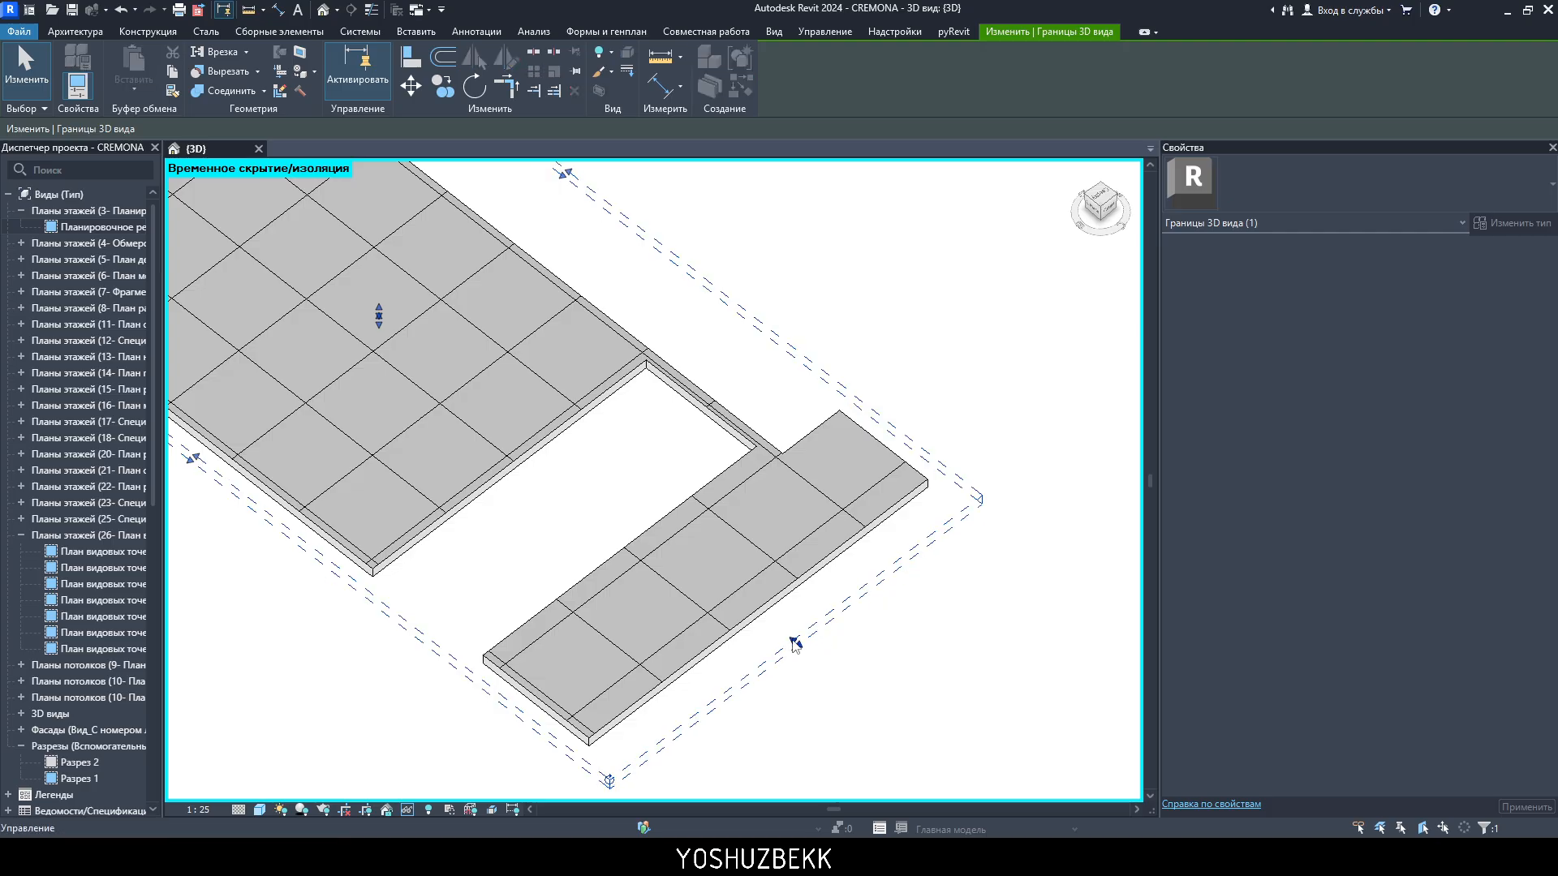
pyautogui.scroll(4, 550, 396)
pyautogui.scroll(2, 550, 393)
pyautogui.click(777, 537)
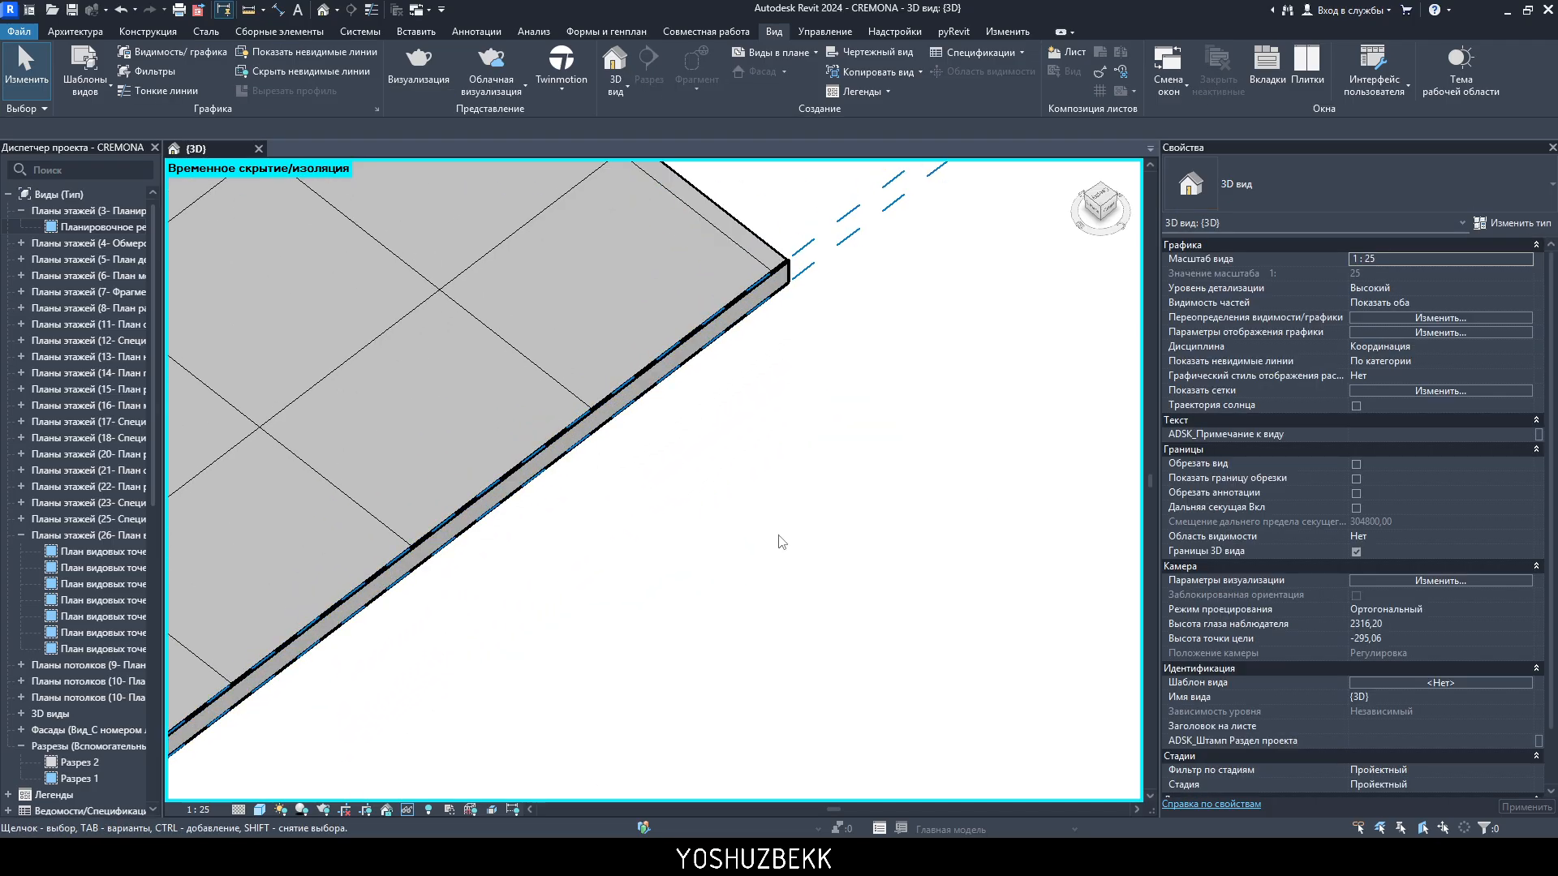
pyautogui.scroll(-4, 866, 636)
pyautogui.moveTo(777, 537); pyautogui.dragTo(884, 534, button='middle')
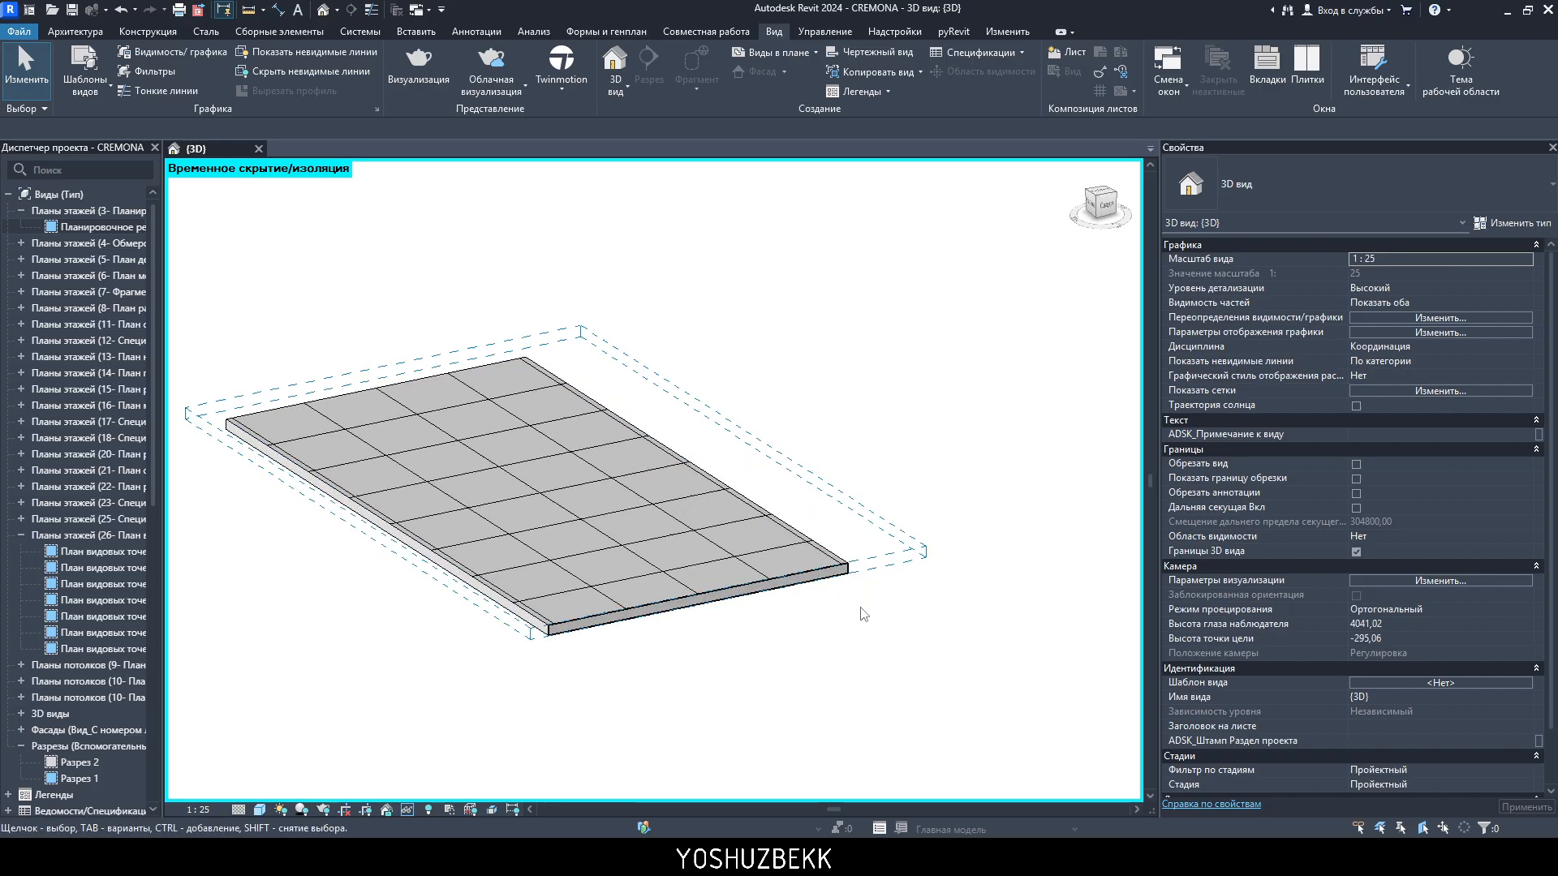
# - Hide the section box element in the view, leaving the tile floor cut
pyautogui.scroll(5, 884, 531)
pyautogui.click(880, 480)
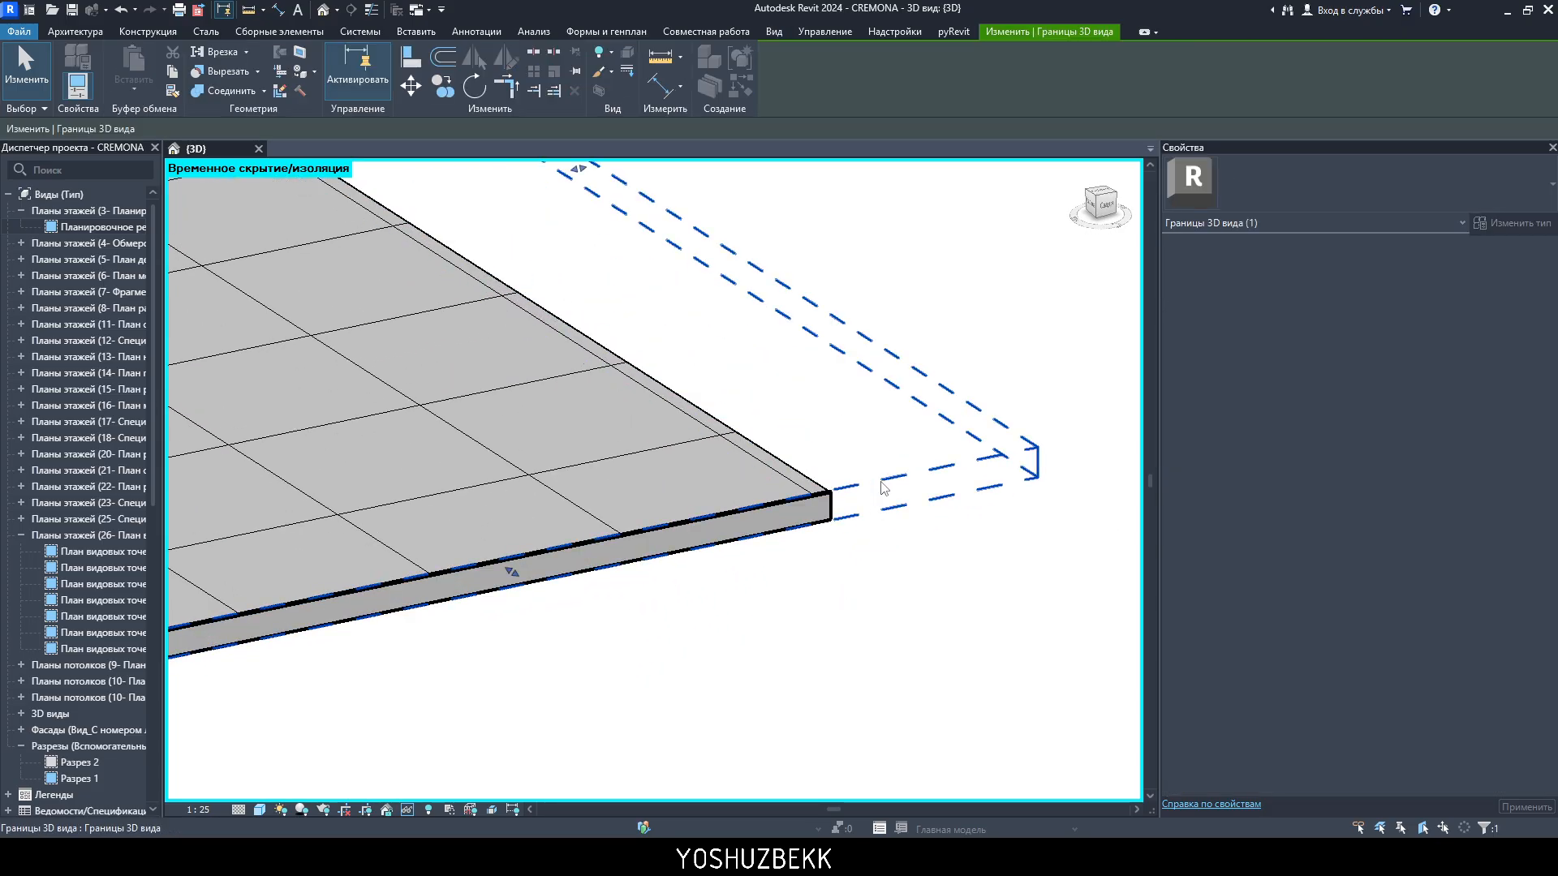
pyautogui.rightClick(880, 480)
pyautogui.moveTo(1176, 96)
pyautogui.click(1246, 98)
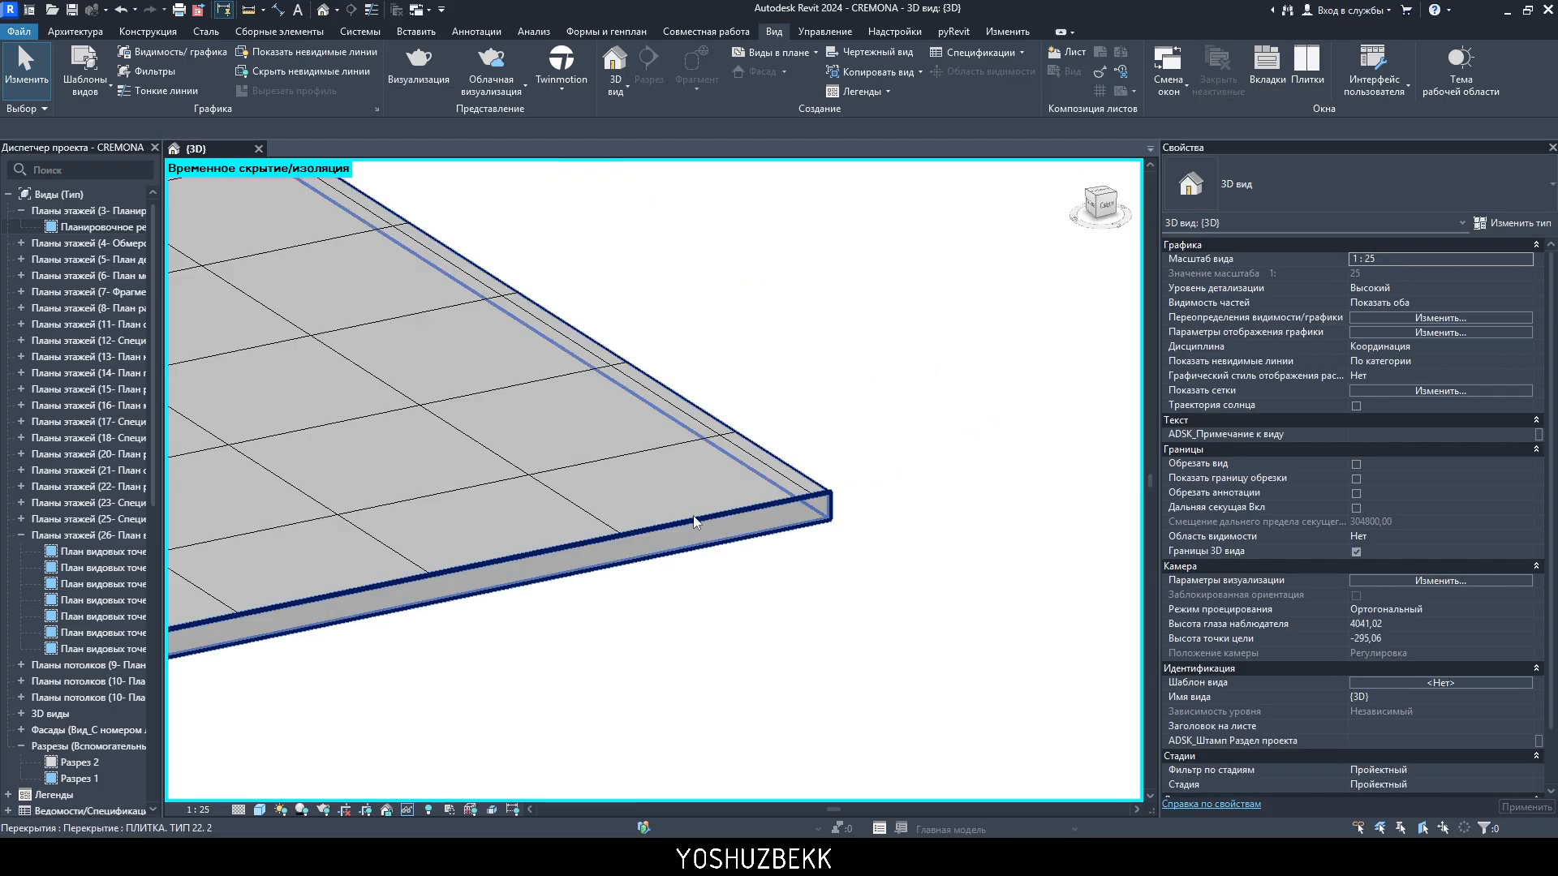
# - Examine the cut face of the tile floor and compare its section outline with the projection lines
pyautogui.scroll(3, 1056, 558)
pyautogui.moveTo(1055, 558); pyautogui.dragTo(839, 538, button='middle')
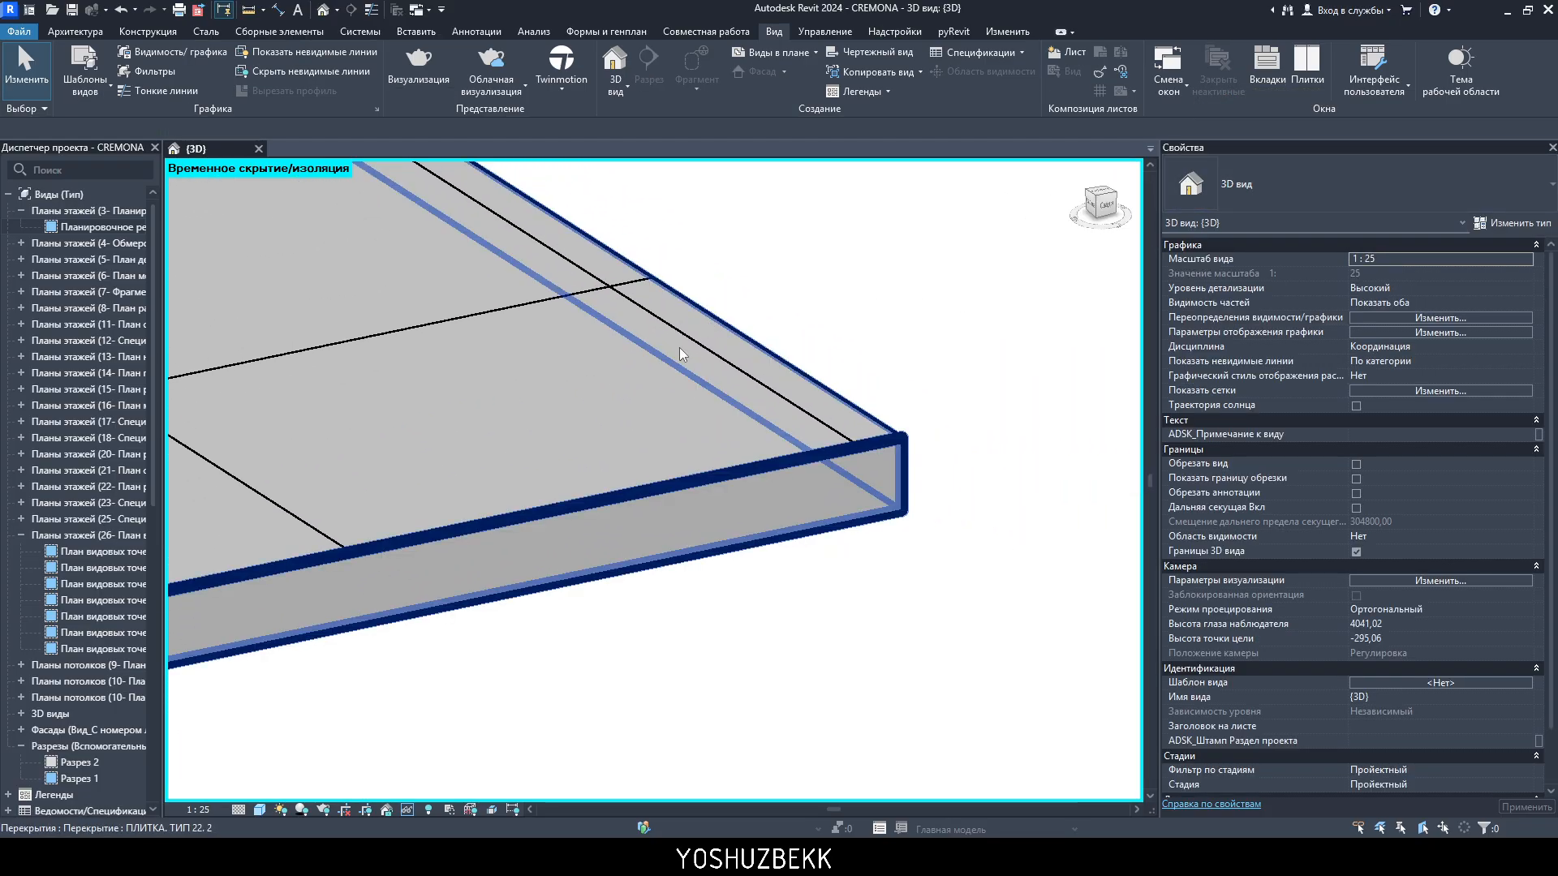
pyautogui.scroll(3, 786, 477)
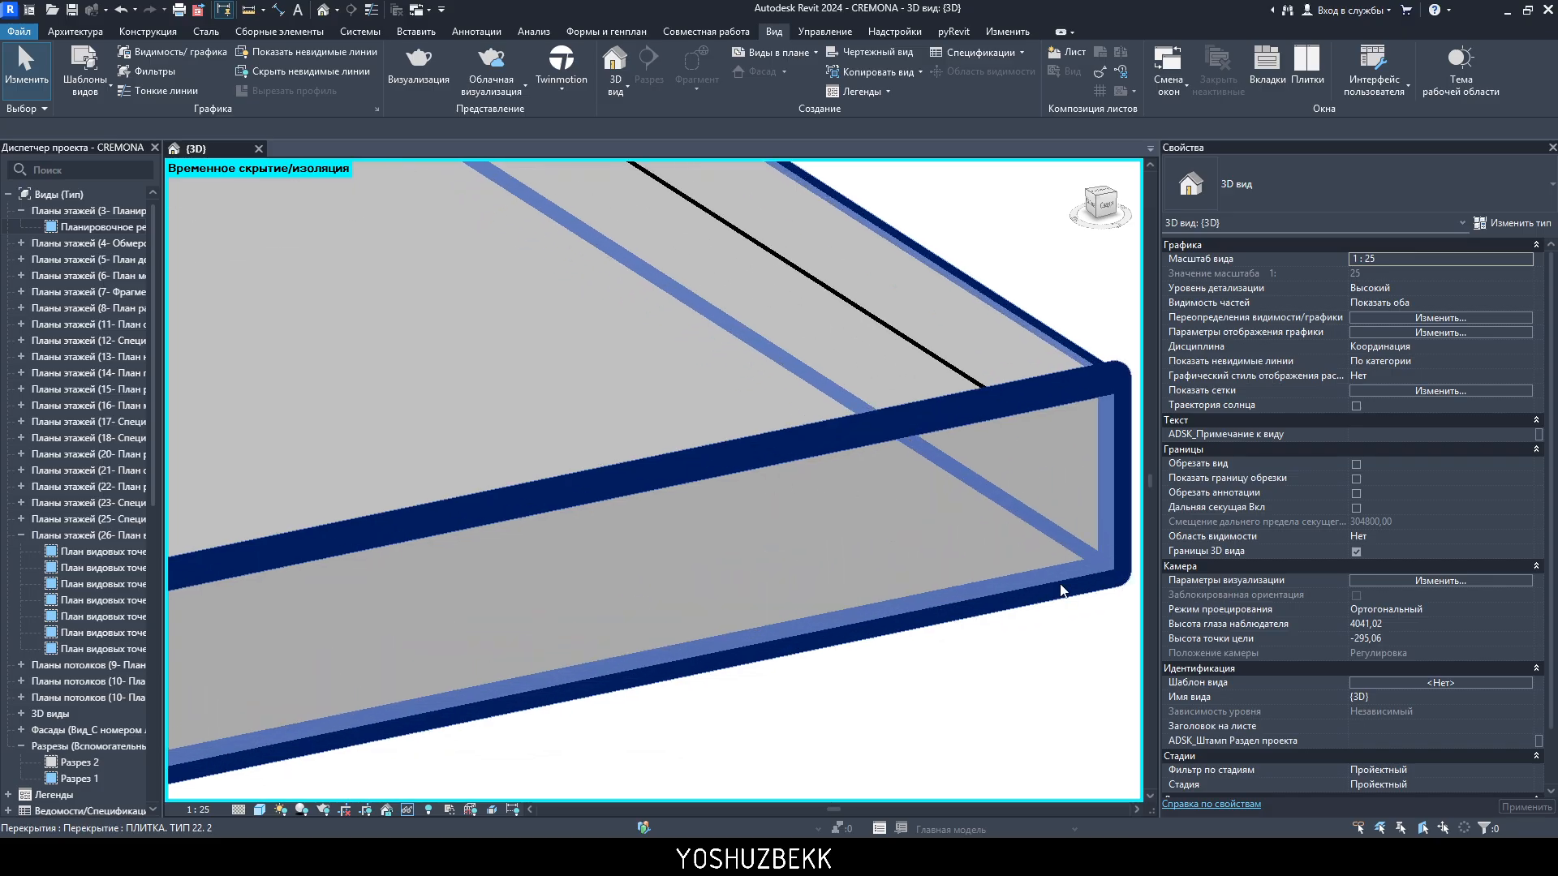
pyautogui.scroll(-5, 1039, 426)
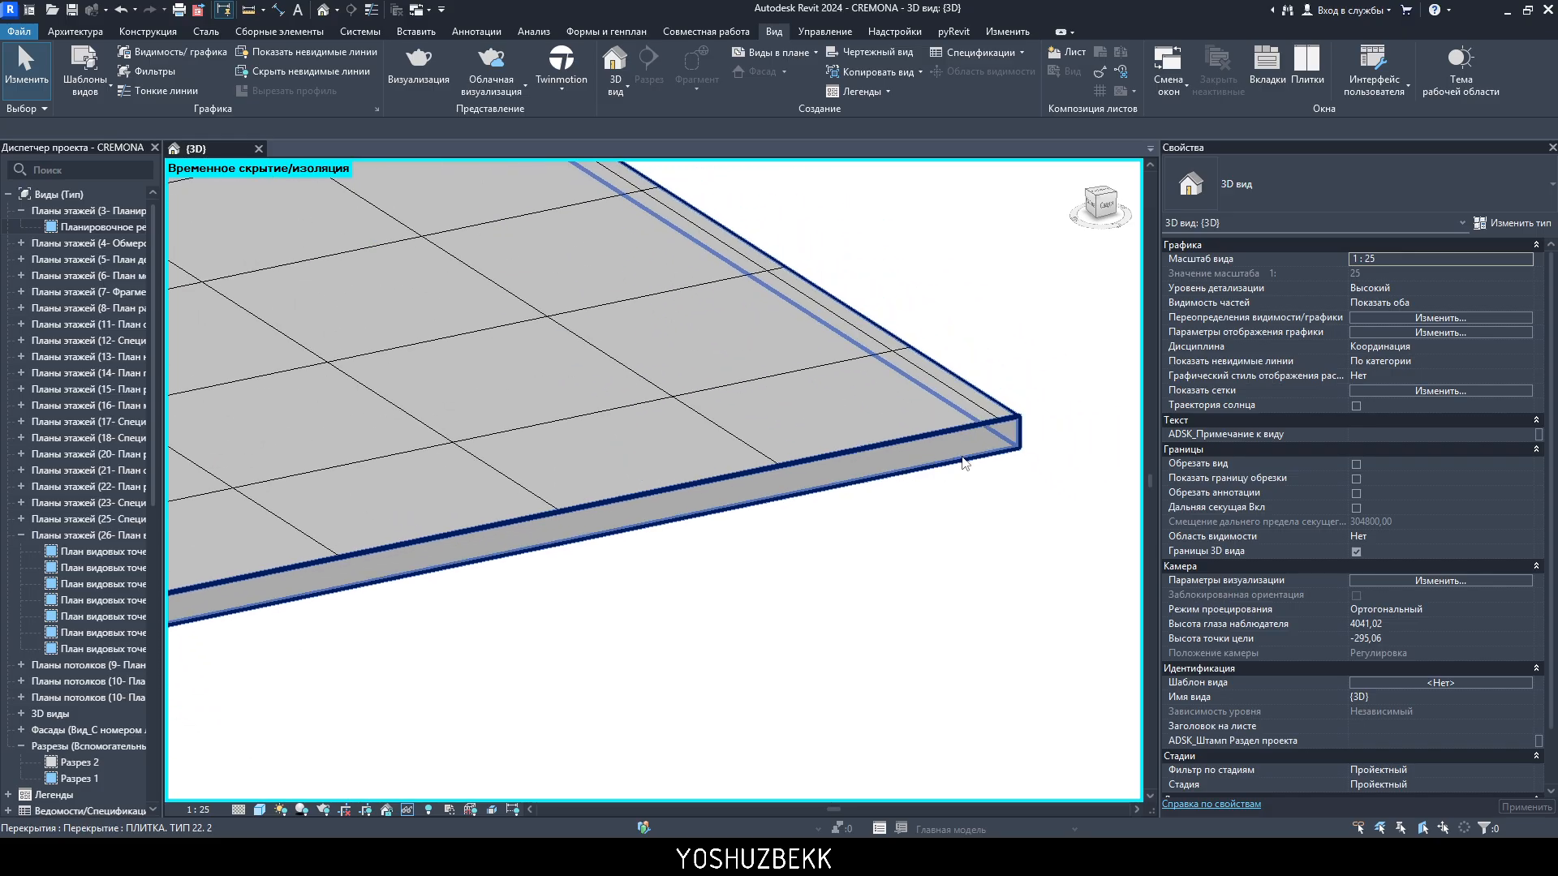
pyautogui.scroll(2, 969, 429)
pyautogui.scroll(-3, 683, 495)
pyautogui.scroll(-1, 683, 495)
pyautogui.moveTo(302, 544); pyautogui.dragTo(642, 613, button='middle')
pyautogui.click(728, 581)
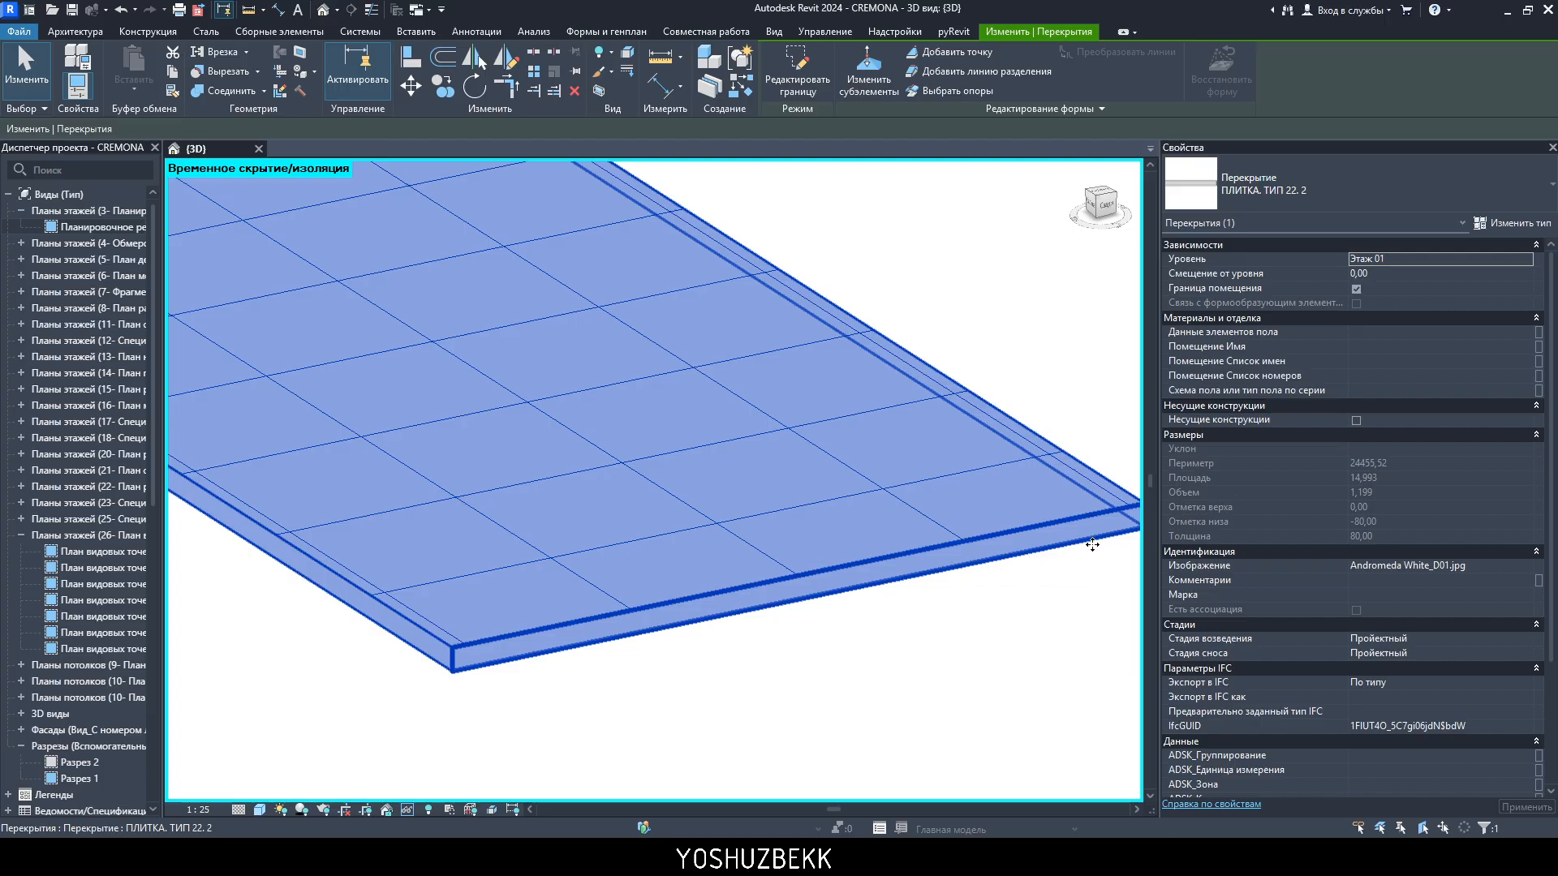
pyautogui.press('Escape')
# - Review the cut line overrides of Перекрытия, leaving weight, colour and pattern at <Без переопределения>, accept, and inspect the cut edge
pyautogui.click(1433, 321)
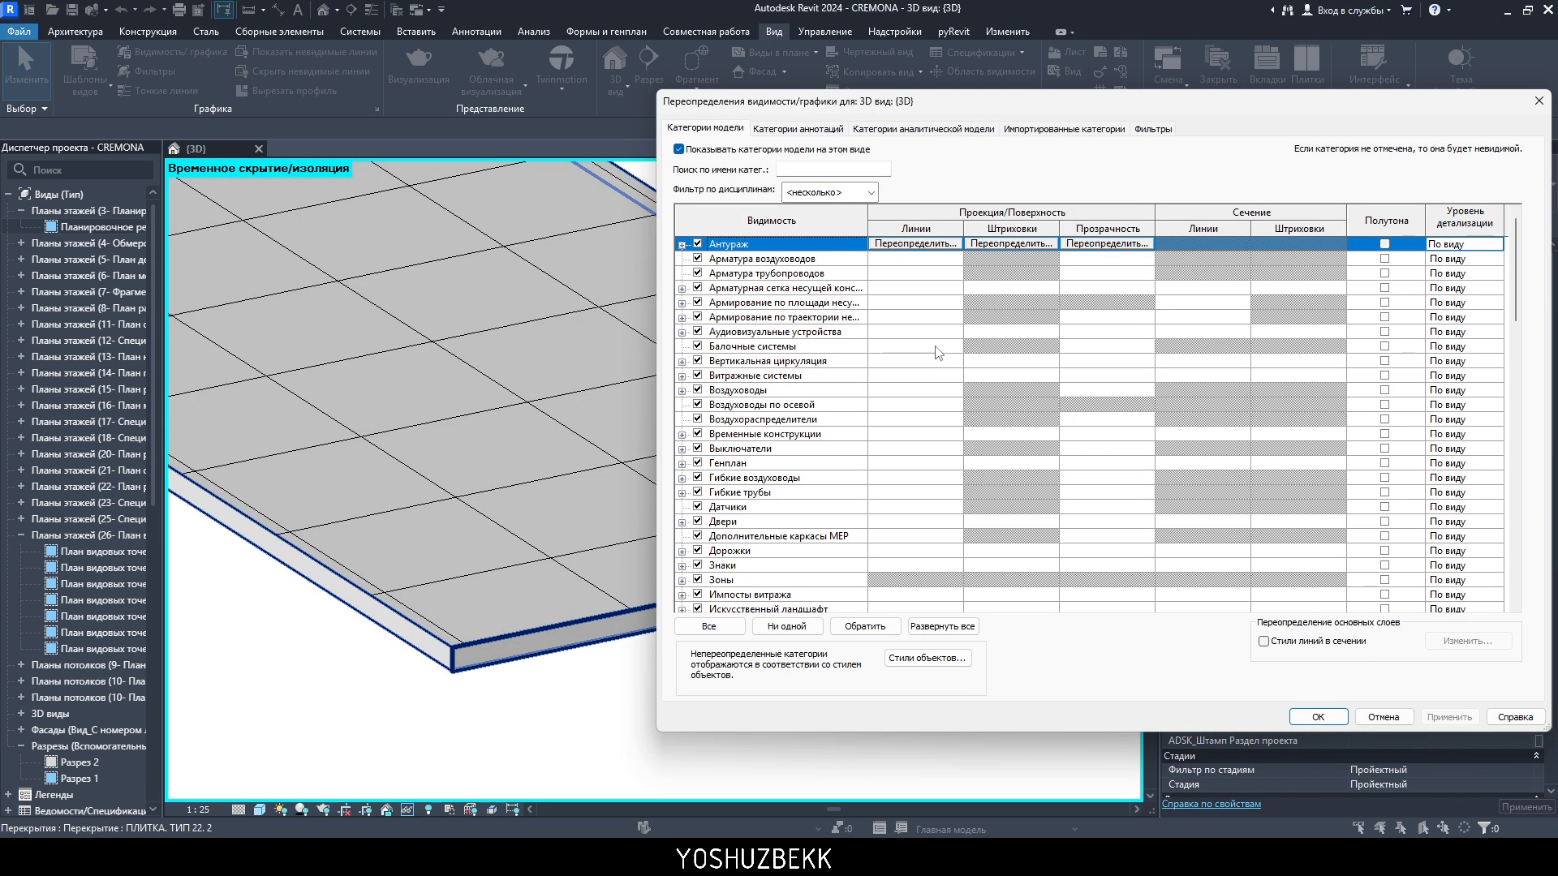
pyautogui.scroll(-3, 897, 259)
pyautogui.scroll(-6, 898, 259)
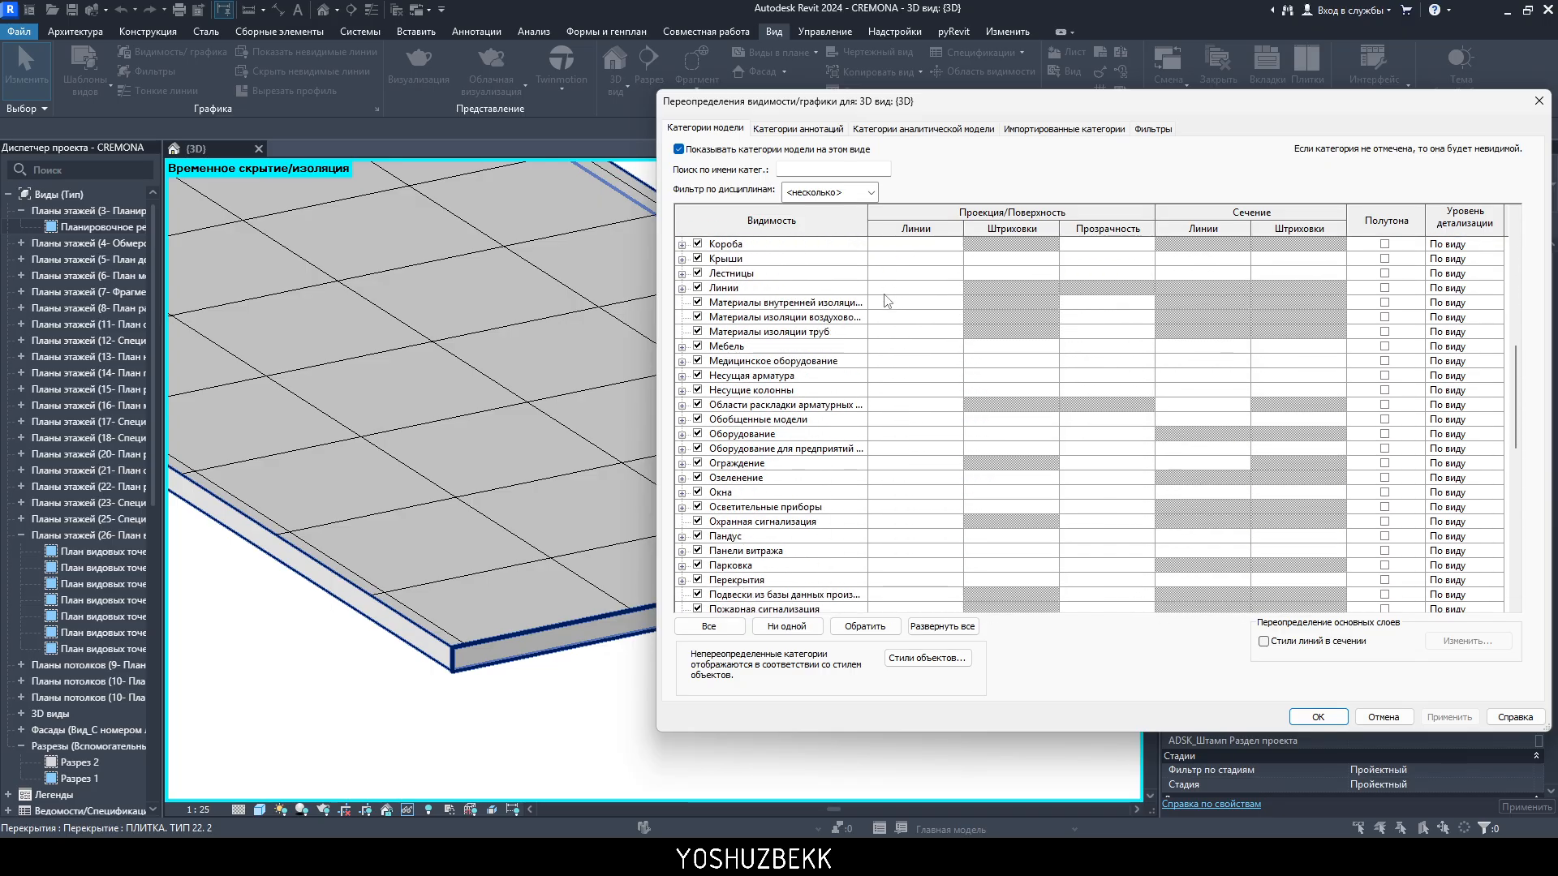
pyautogui.click(813, 581)
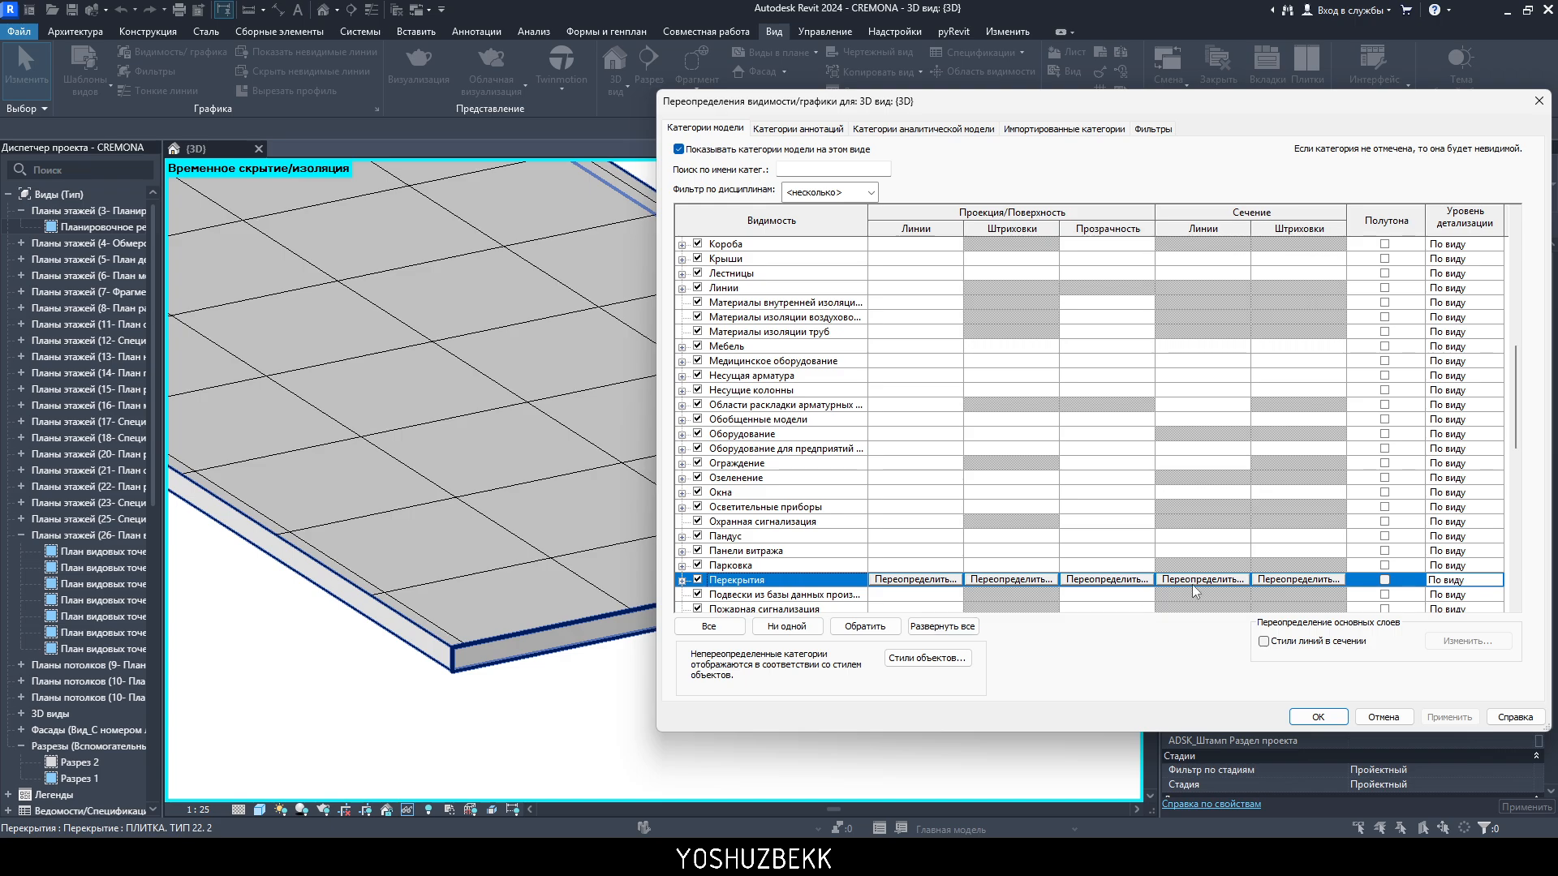
pyautogui.click(1193, 581)
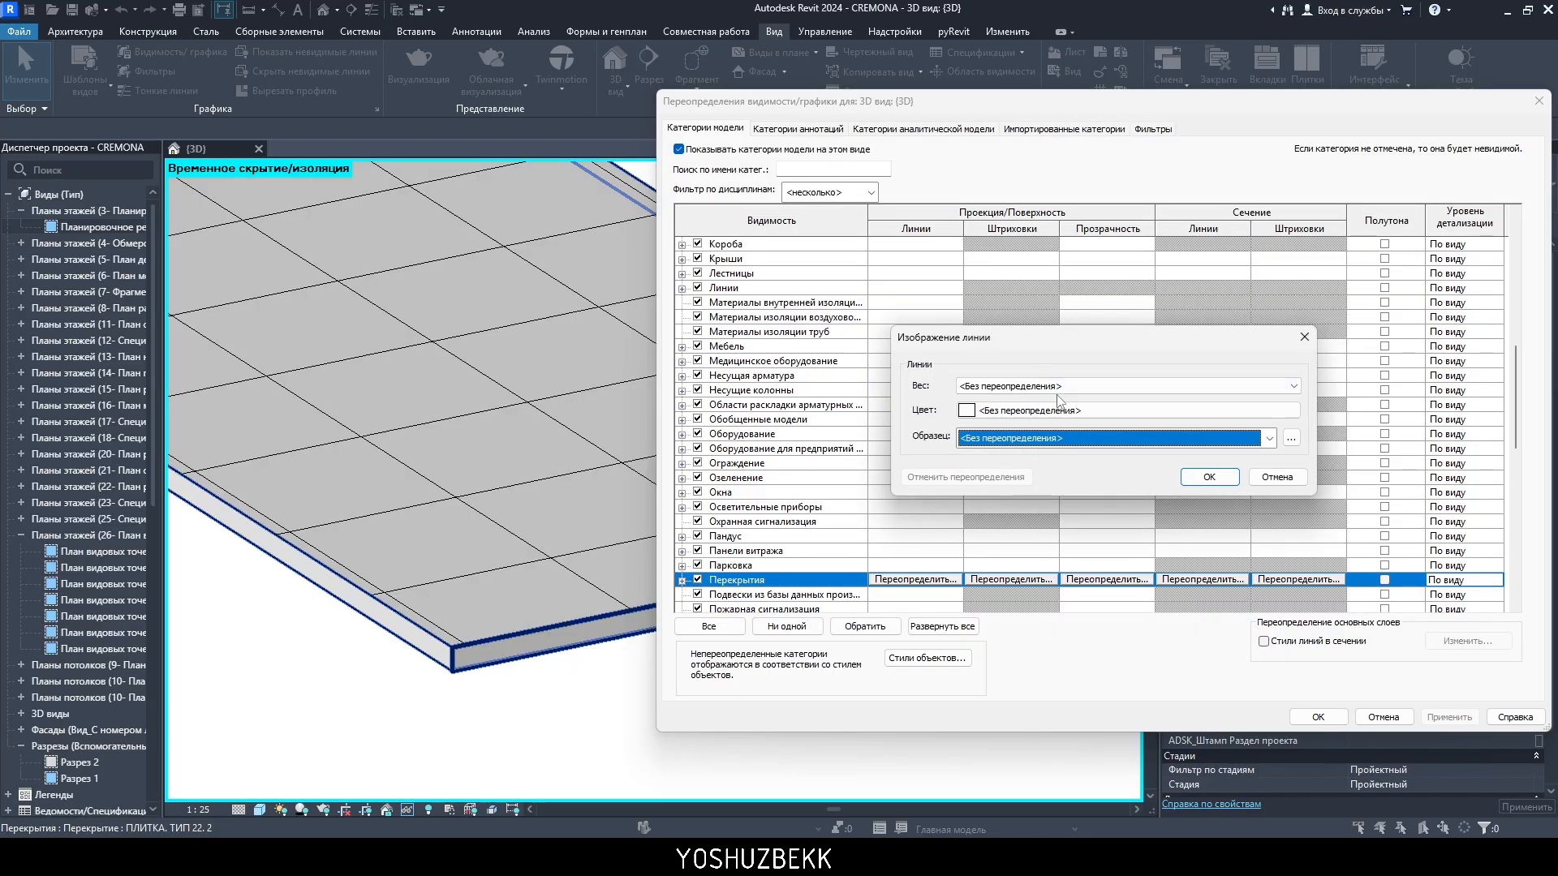
pyautogui.click(1209, 477)
pyautogui.click(1318, 717)
pyautogui.scroll(2, 450, 693)
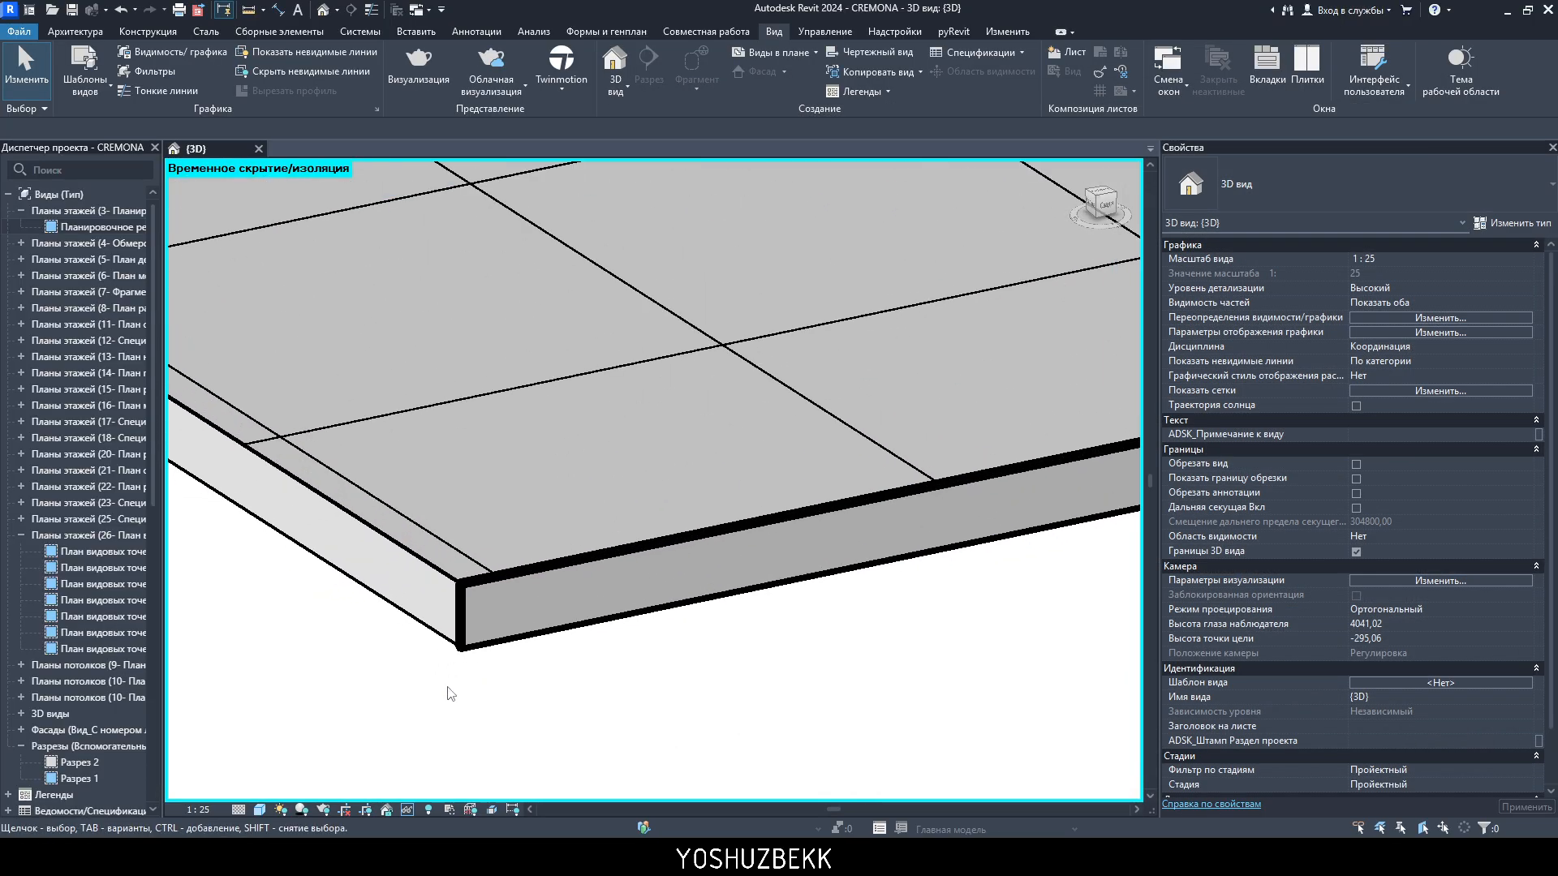
# - Override the cut line weight of the Перекрытия category to 1 in the 3D view and apply it
pyautogui.scroll(3, 450, 694)
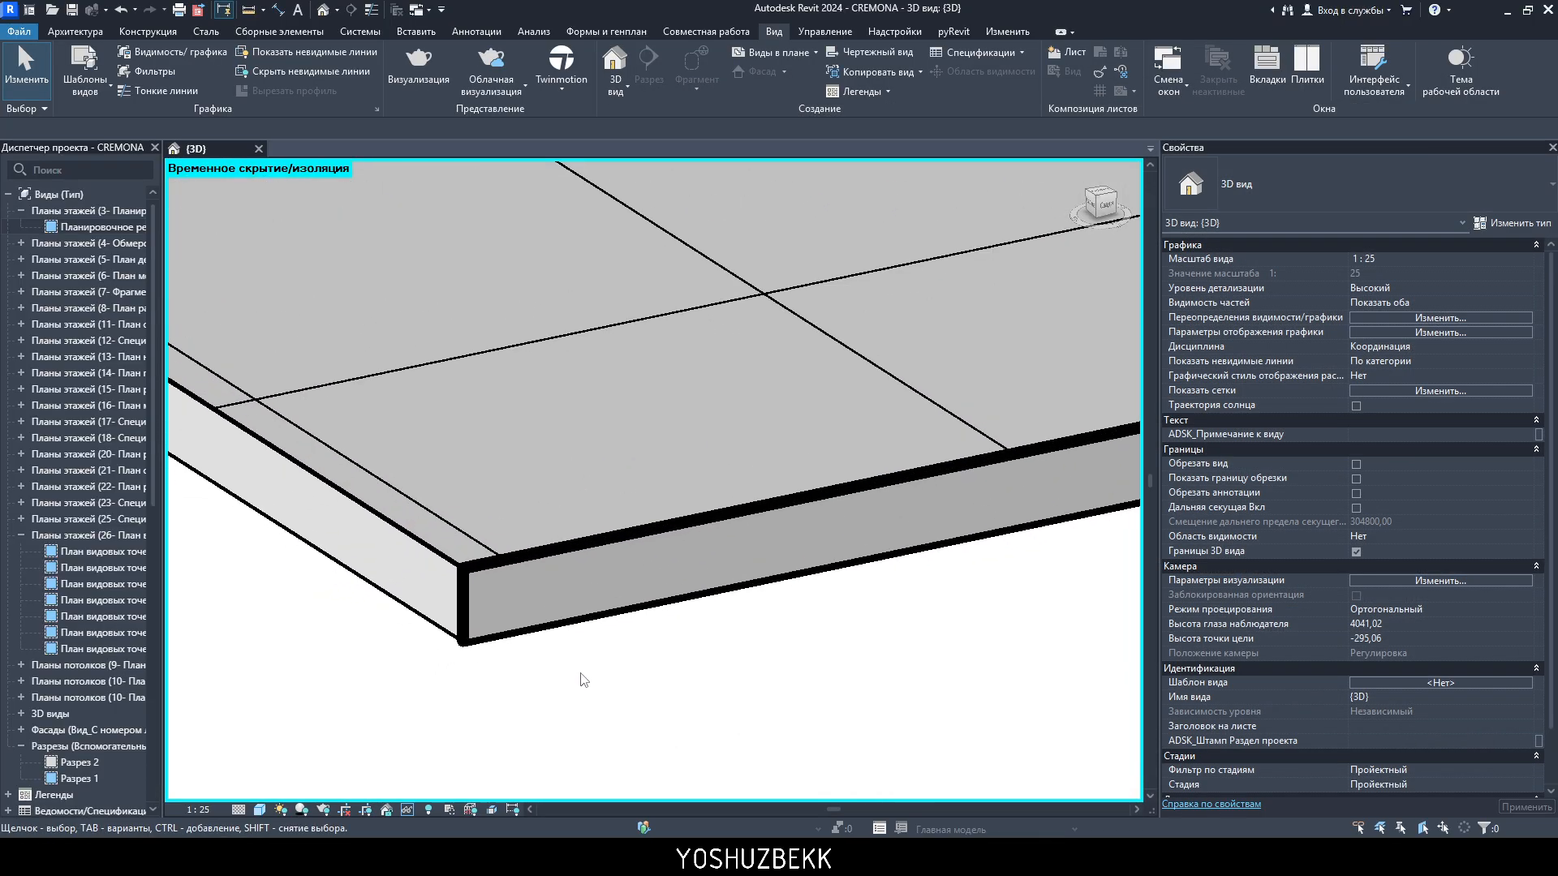
pyautogui.click(1416, 317)
pyautogui.scroll(-8, 836, 536)
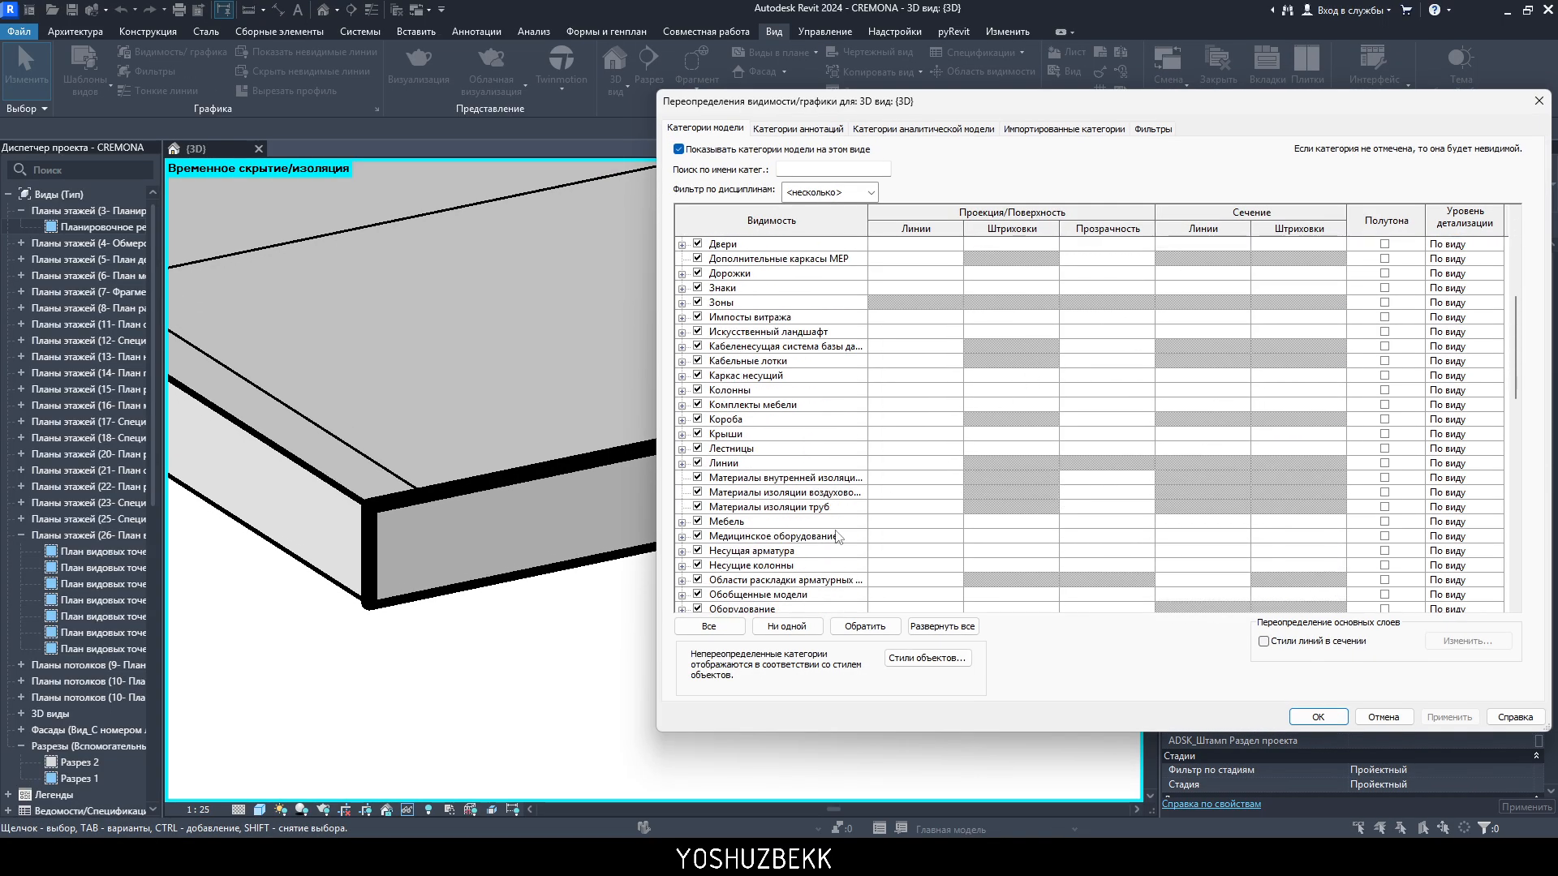
pyautogui.scroll(-4, 838, 537)
pyautogui.scroll(-1, 820, 542)
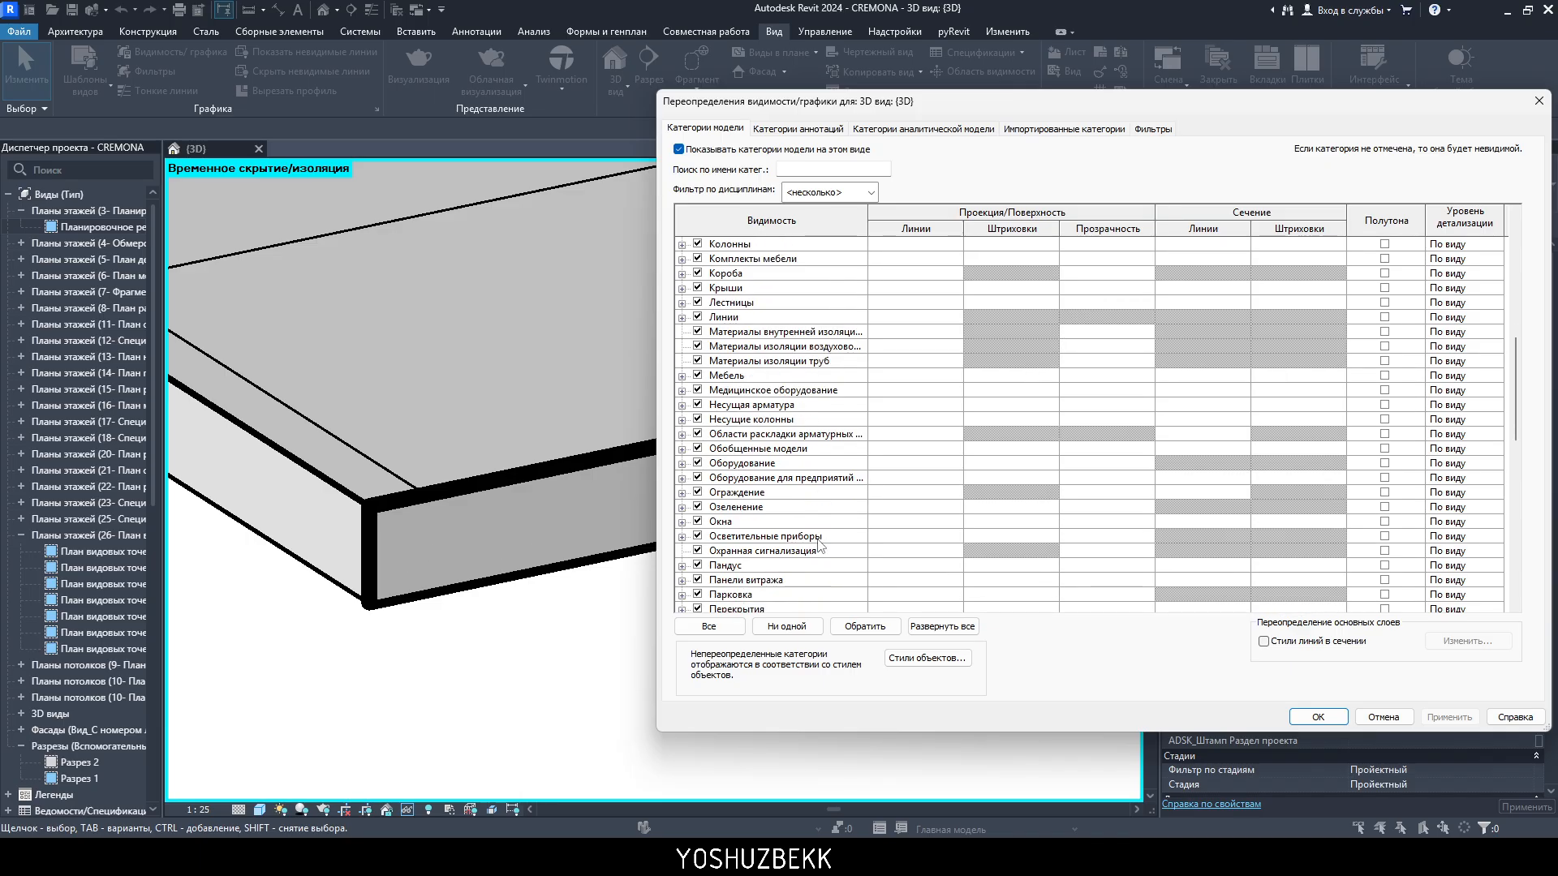
pyautogui.click(809, 609)
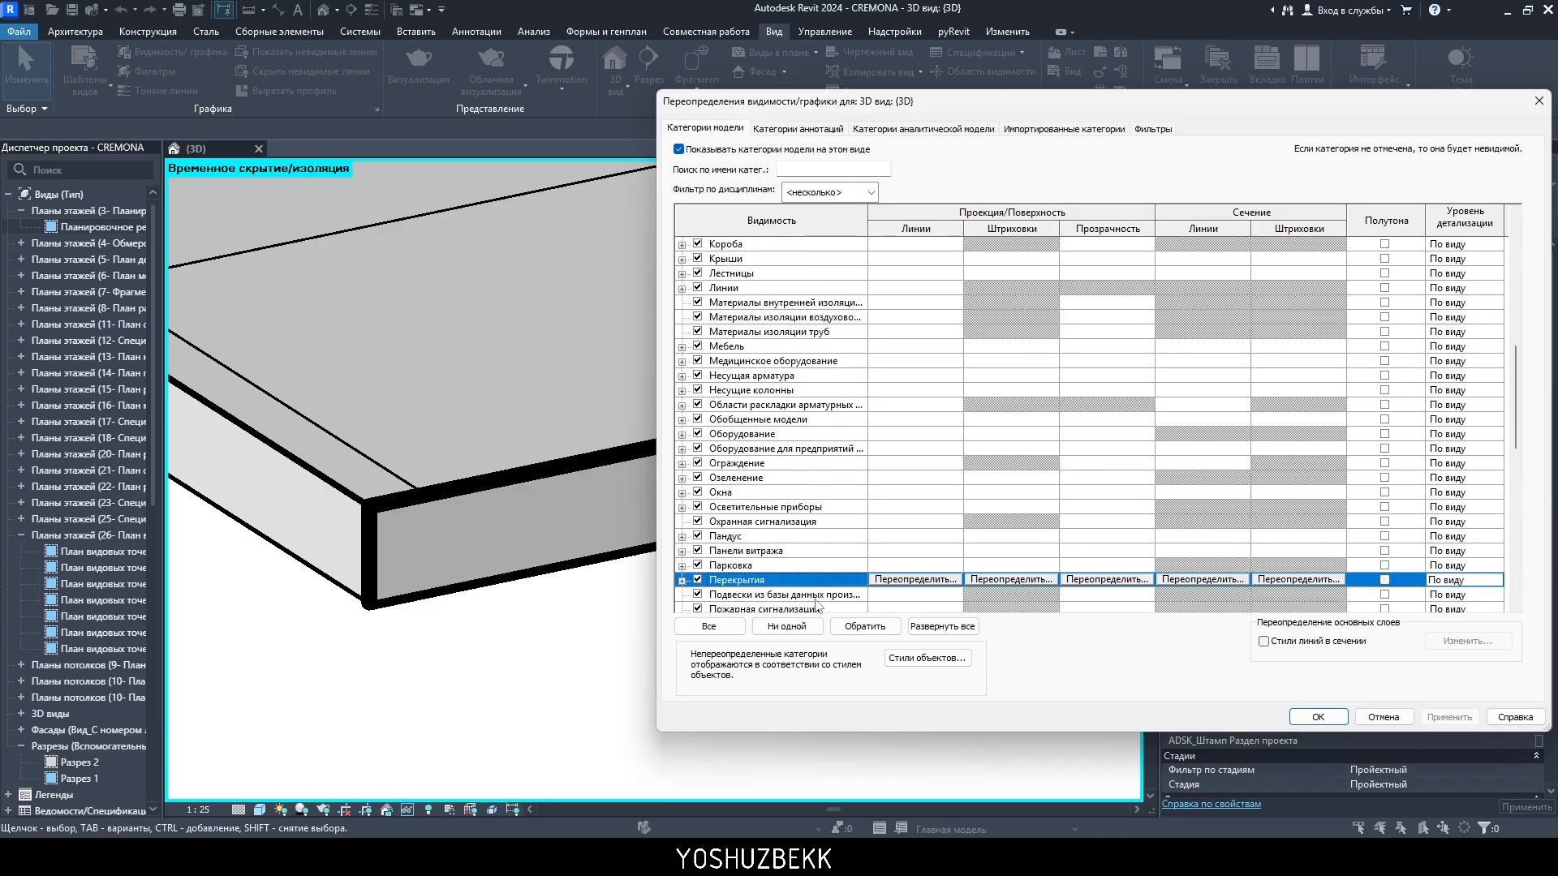
pyautogui.click(1203, 580)
pyautogui.click(1074, 387)
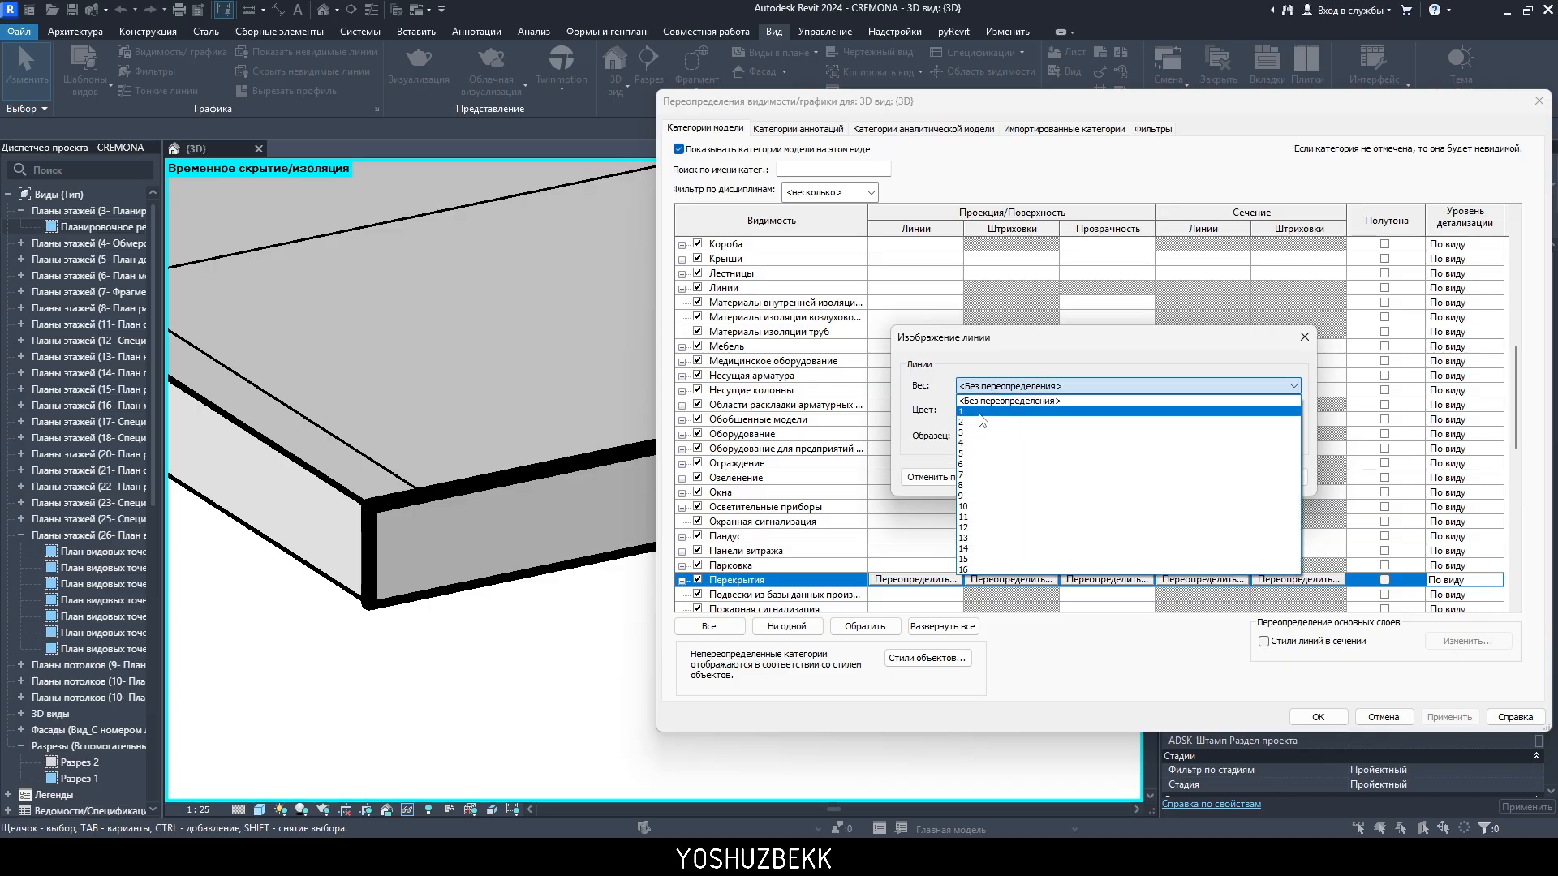
pyautogui.click(982, 411)
pyautogui.click(1199, 473)
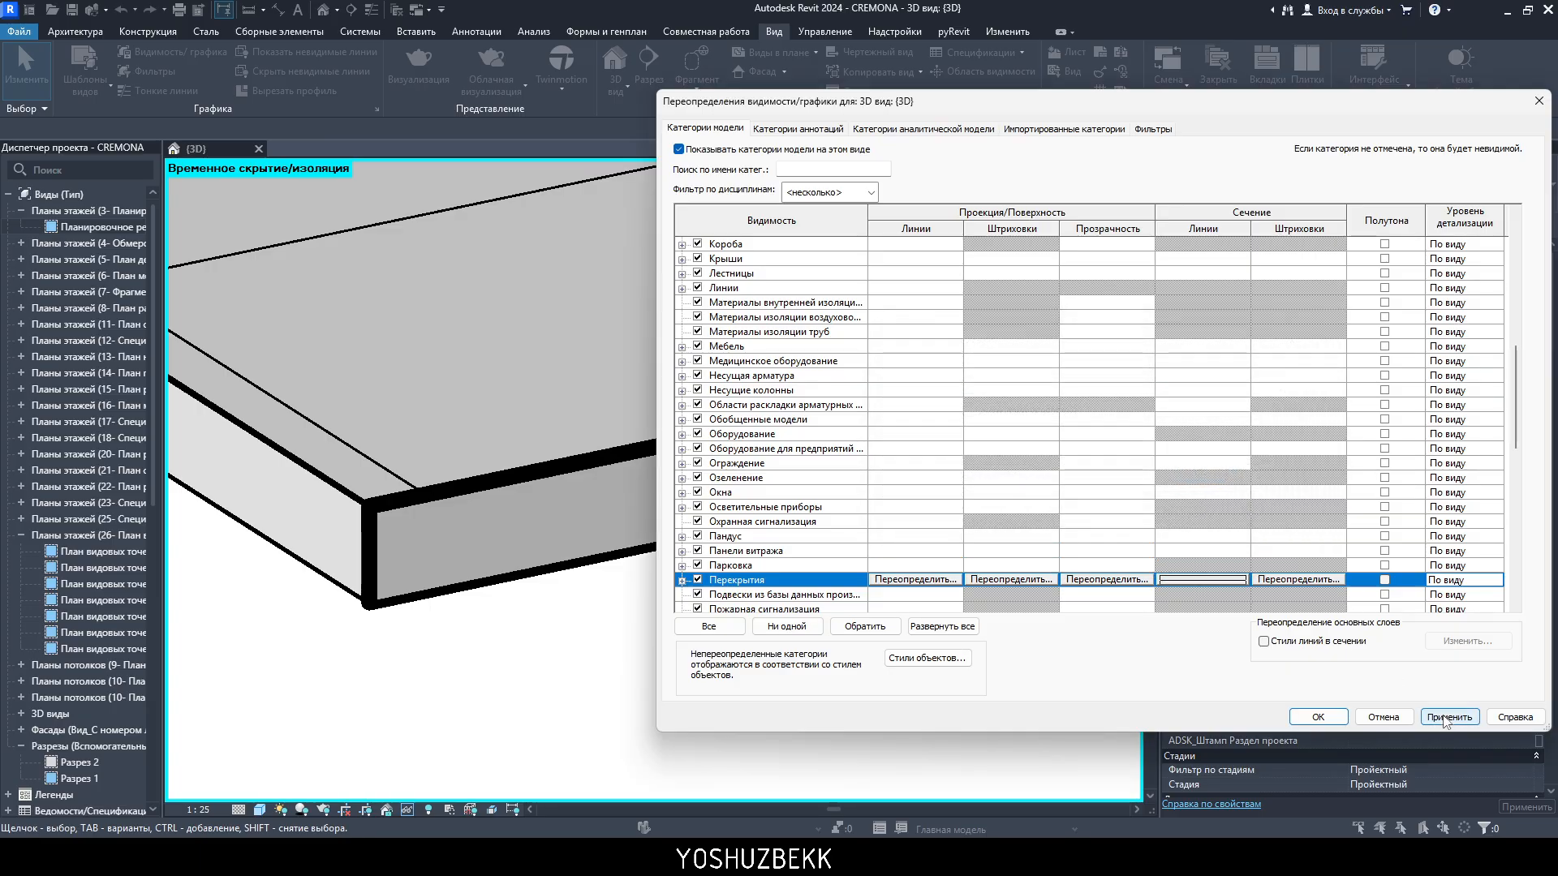
pyautogui.click(1448, 719)
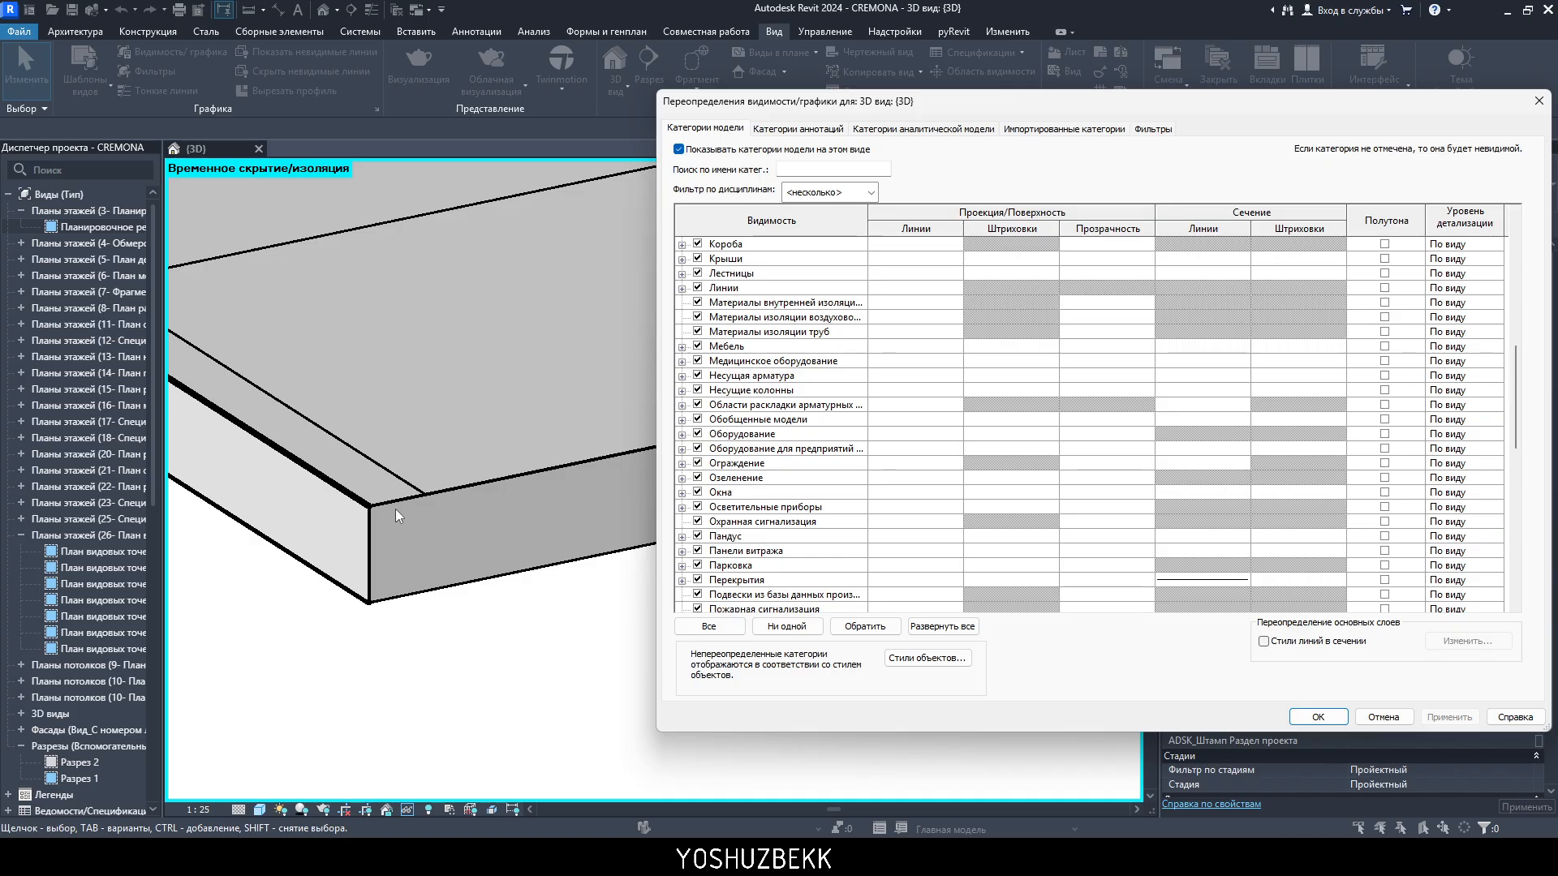
# - Clear the cut line overrides of Перекрытия, returning the weight to <Без переопределения>
pyautogui.click(1229, 582)
pyautogui.click(1203, 579)
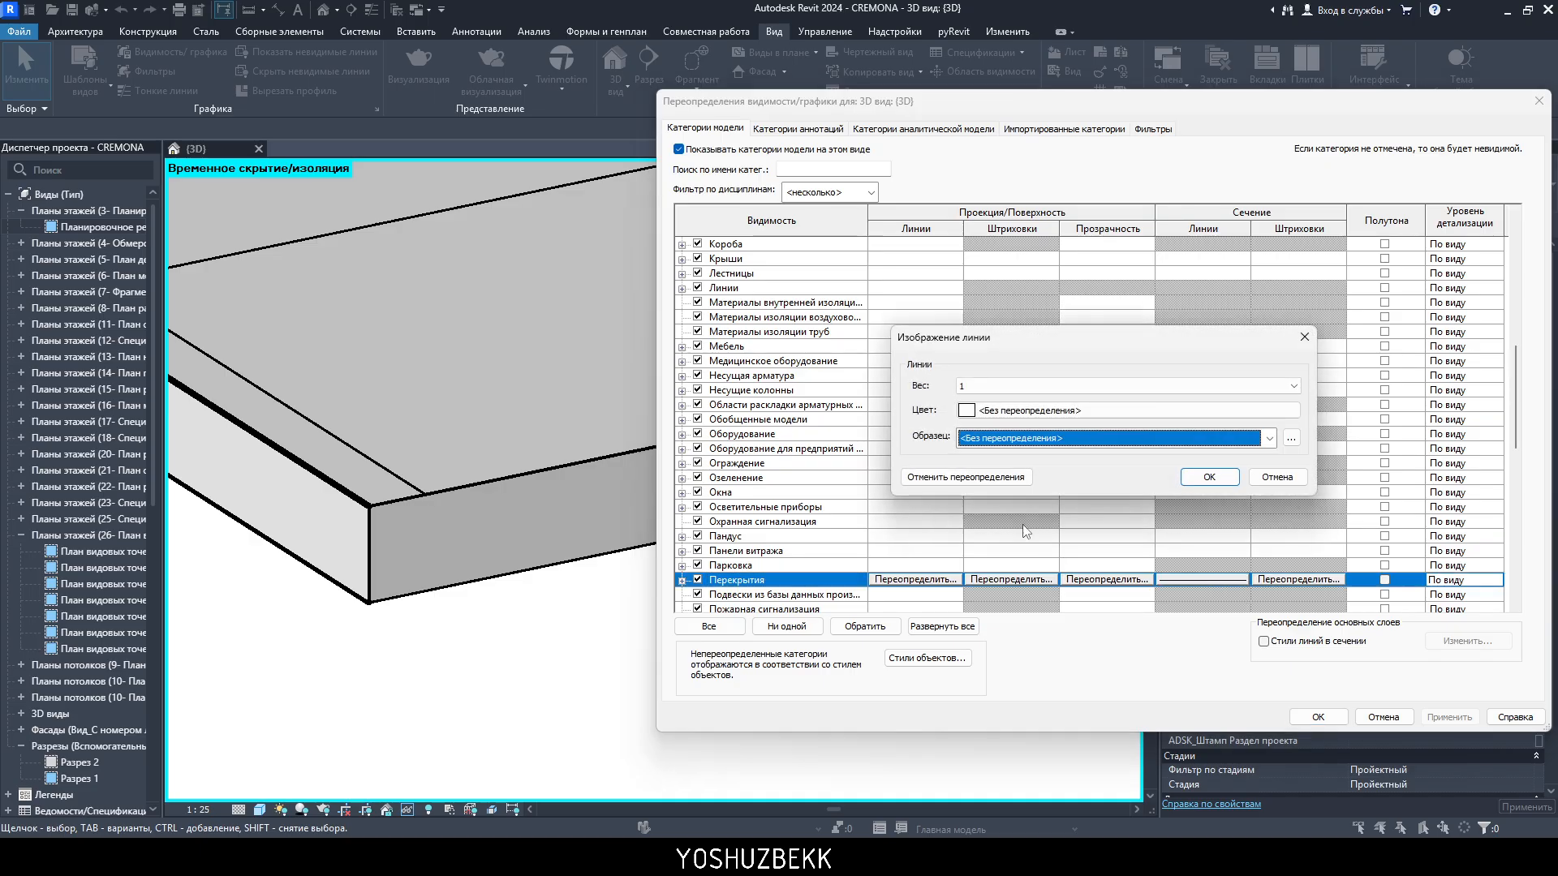
pyautogui.click(999, 480)
pyautogui.moveTo(1205, 478); pyautogui.dragTo(1145, 453)
pyautogui.click(1091, 412)
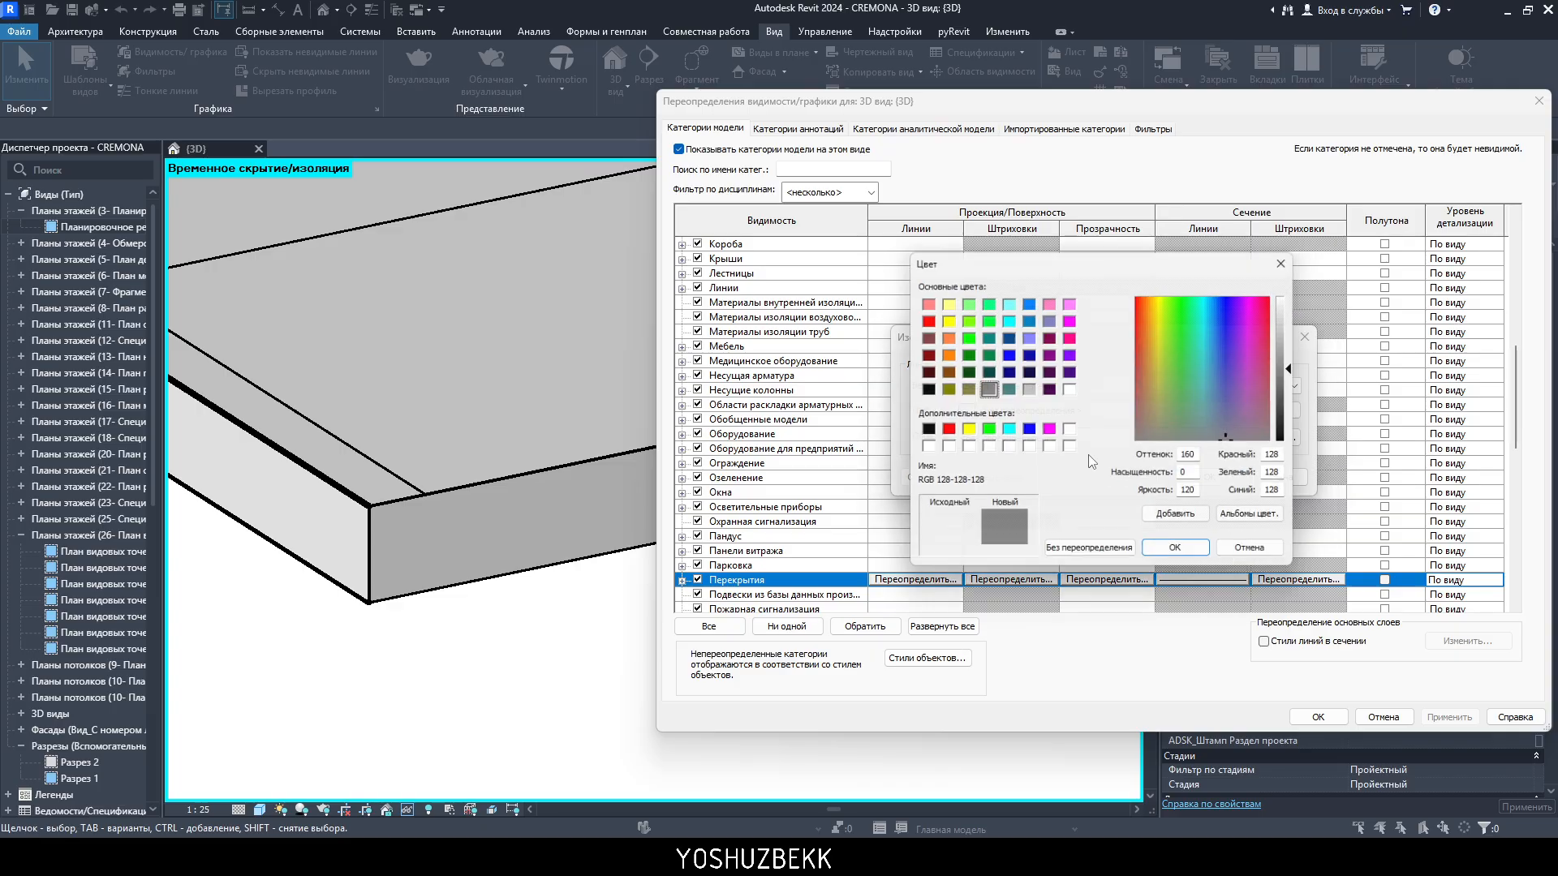
pyautogui.press('Escape')
pyautogui.click(1098, 435)
pyautogui.click(1162, 462)
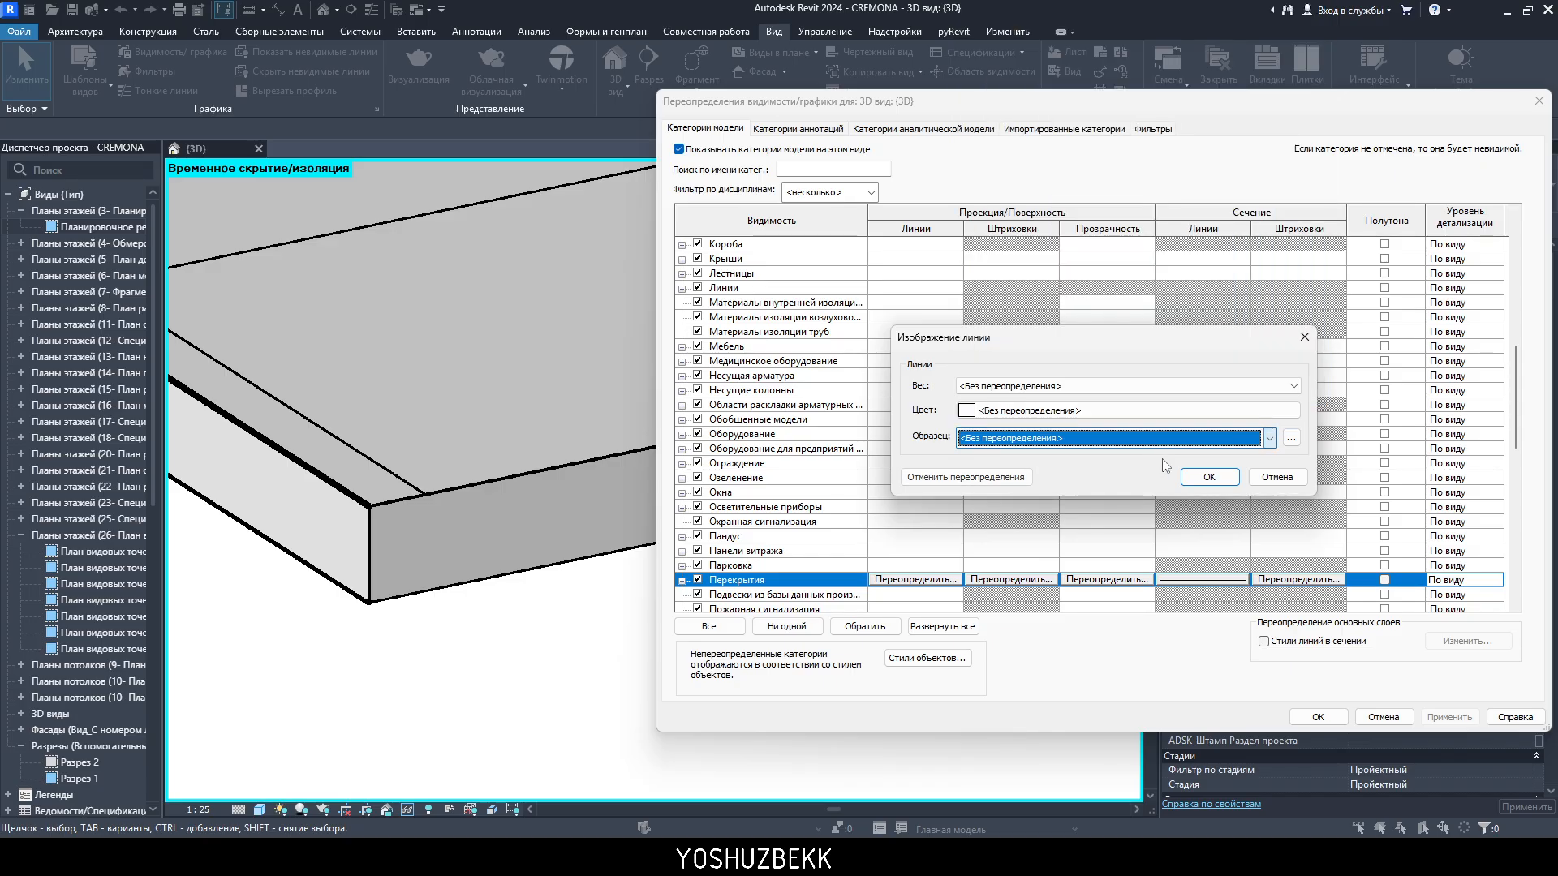
pyautogui.click(1203, 477)
pyautogui.click(1210, 573)
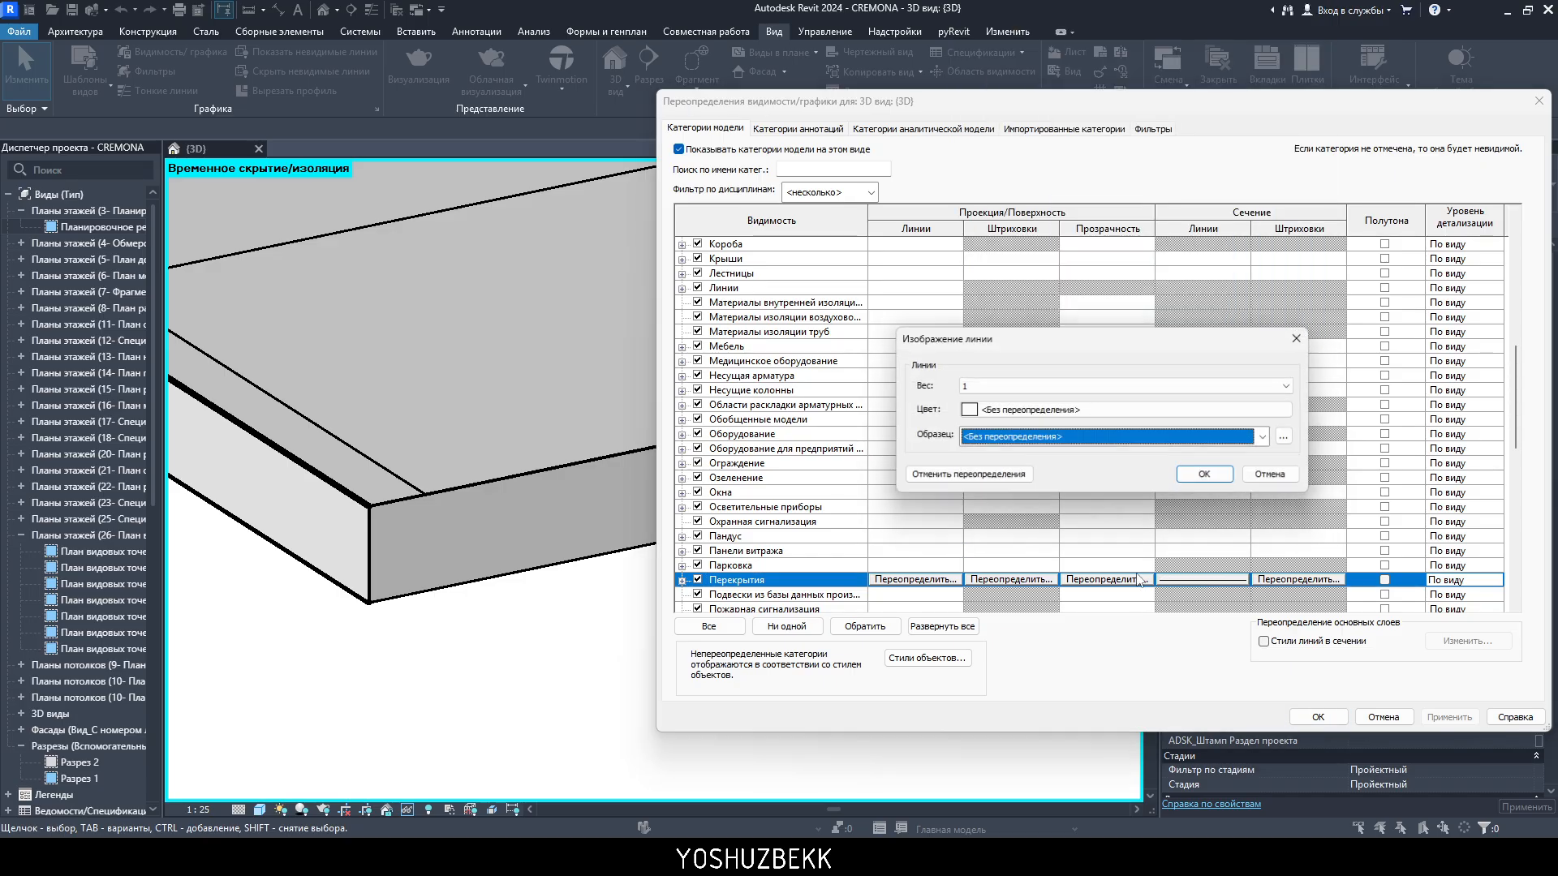
pyautogui.click(997, 479)
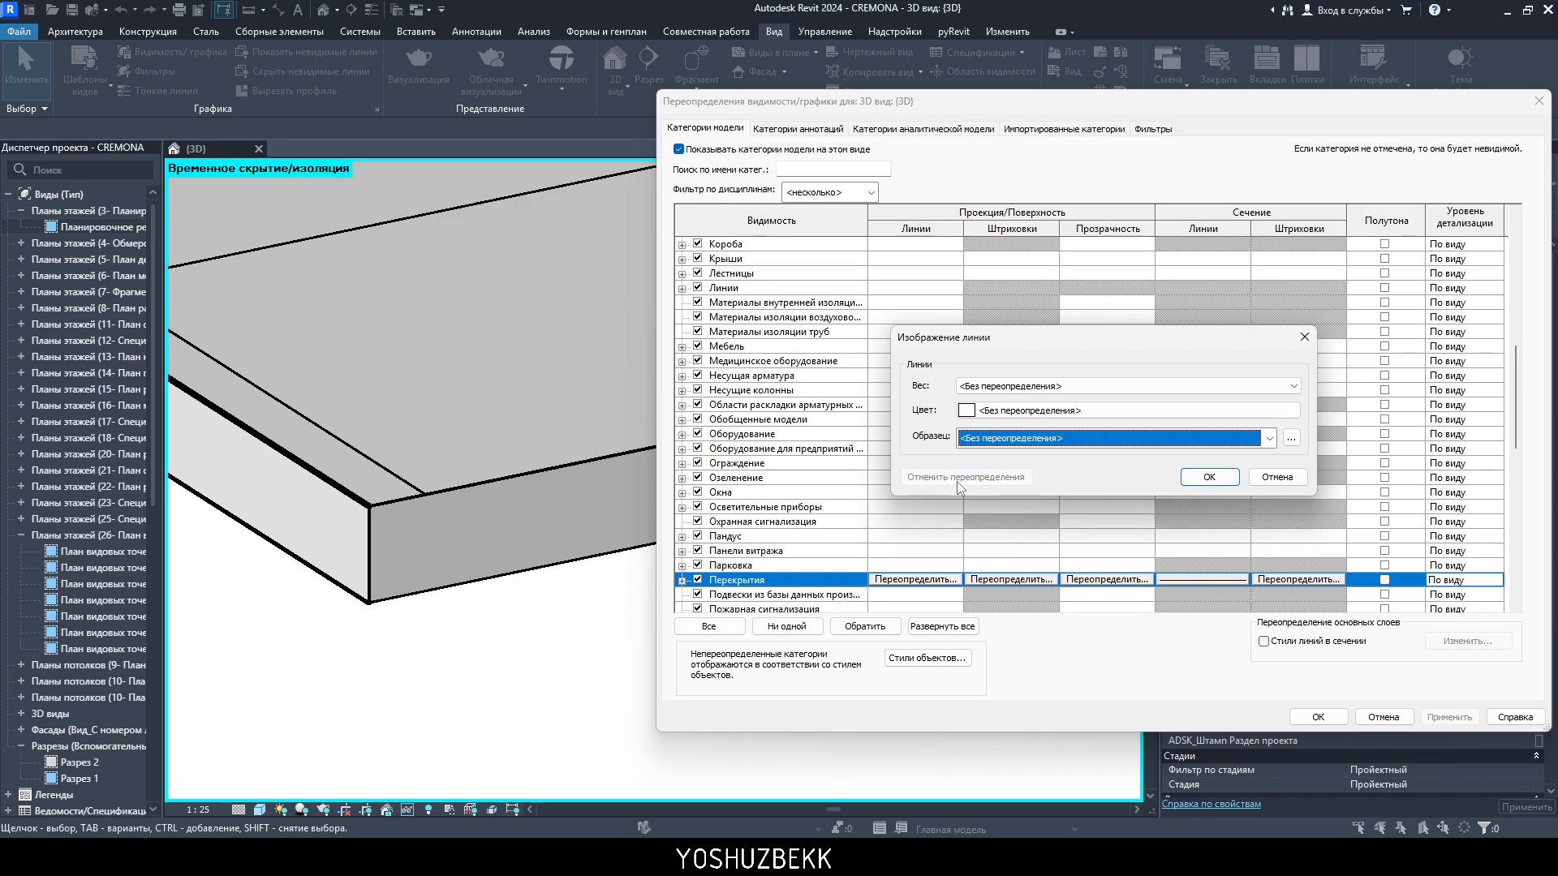
pyautogui.click(1193, 478)
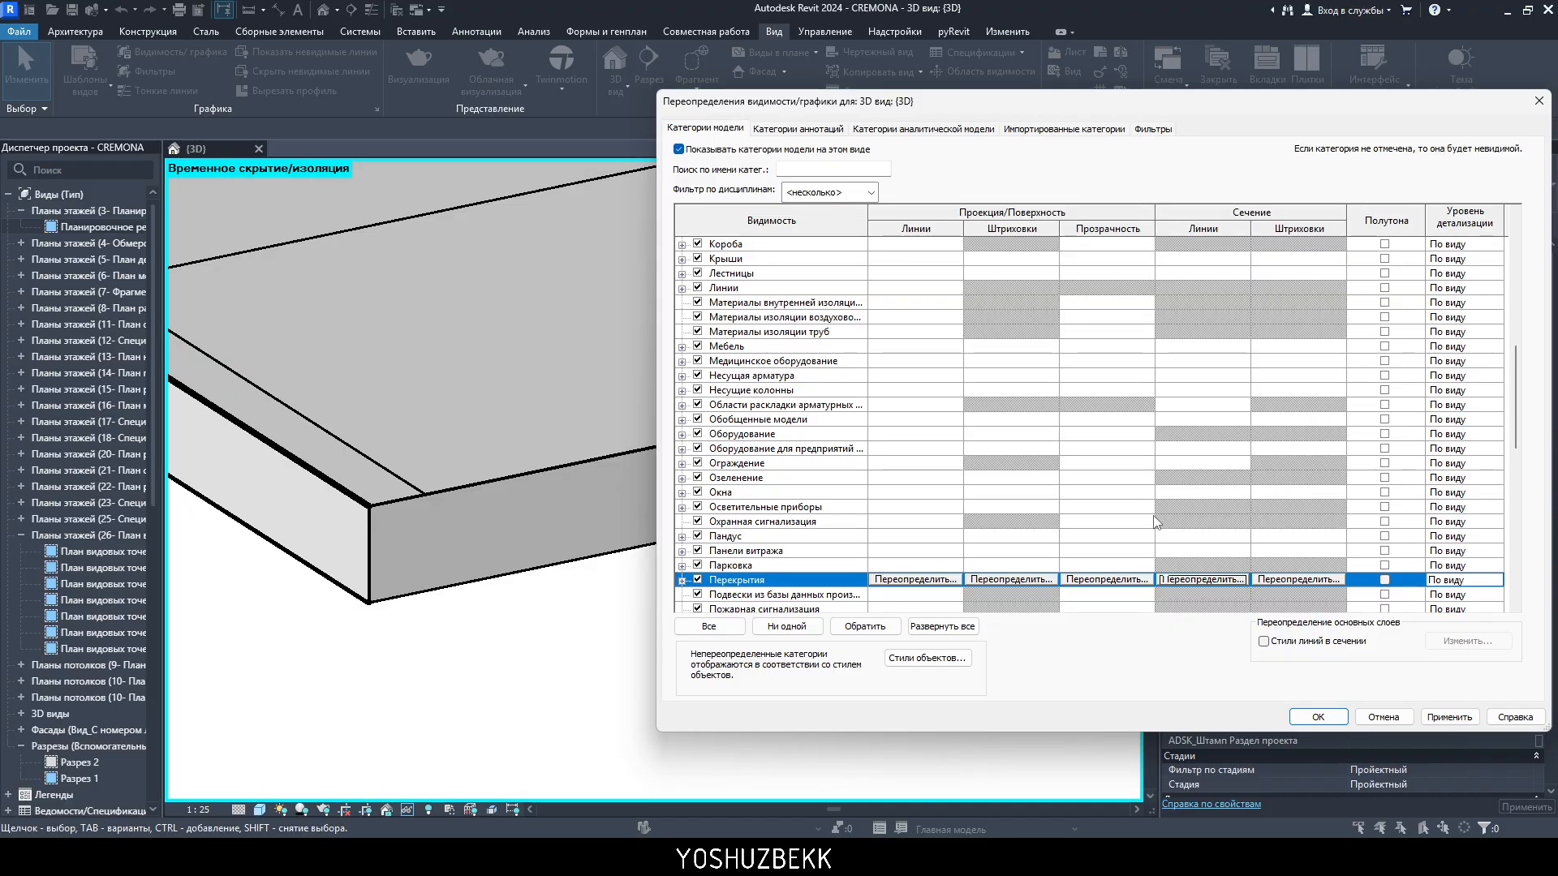
# - Override the cut pattern of Перекрытия with a solid foreground fill in Красный, apply and accept the overrides
pyautogui.click(1287, 581)
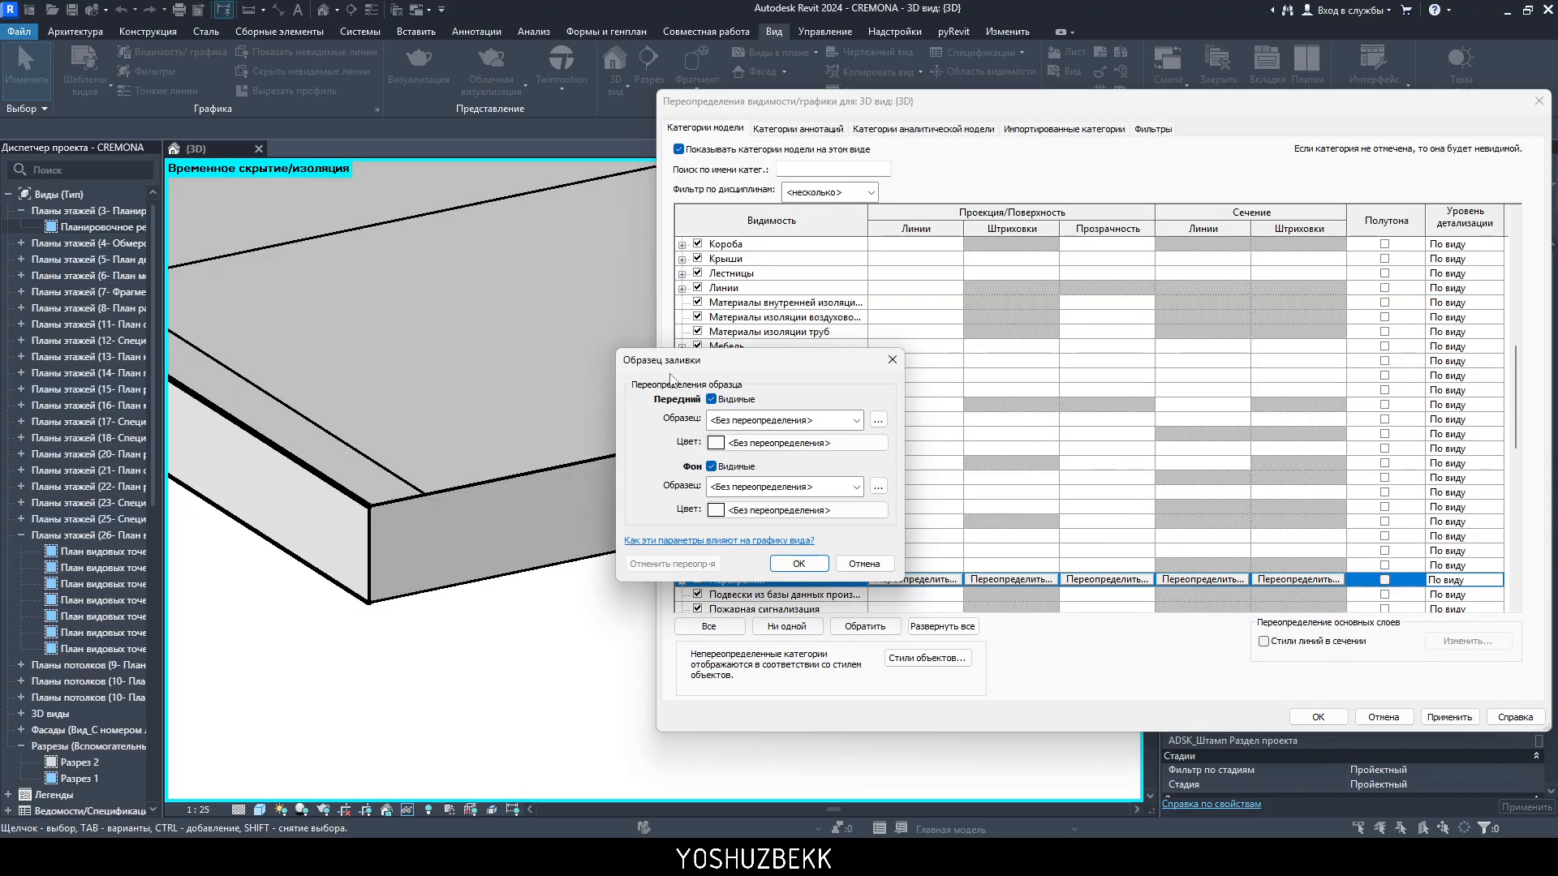
pyautogui.moveTo(760, 362); pyautogui.dragTo(1257, 339)
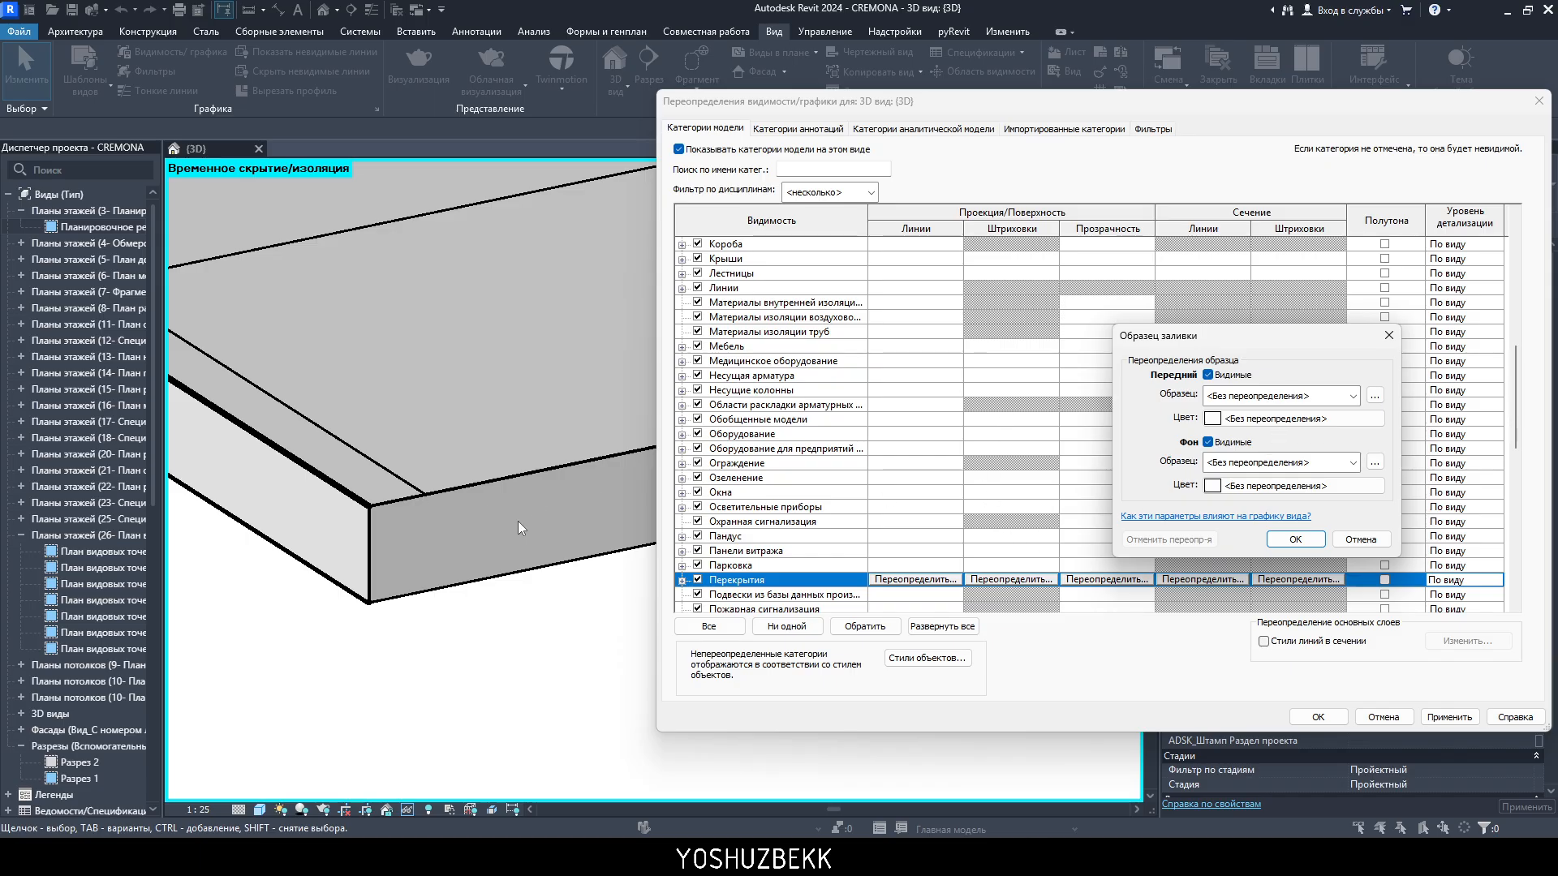
pyautogui.click(1265, 395)
pyautogui.click(1270, 430)
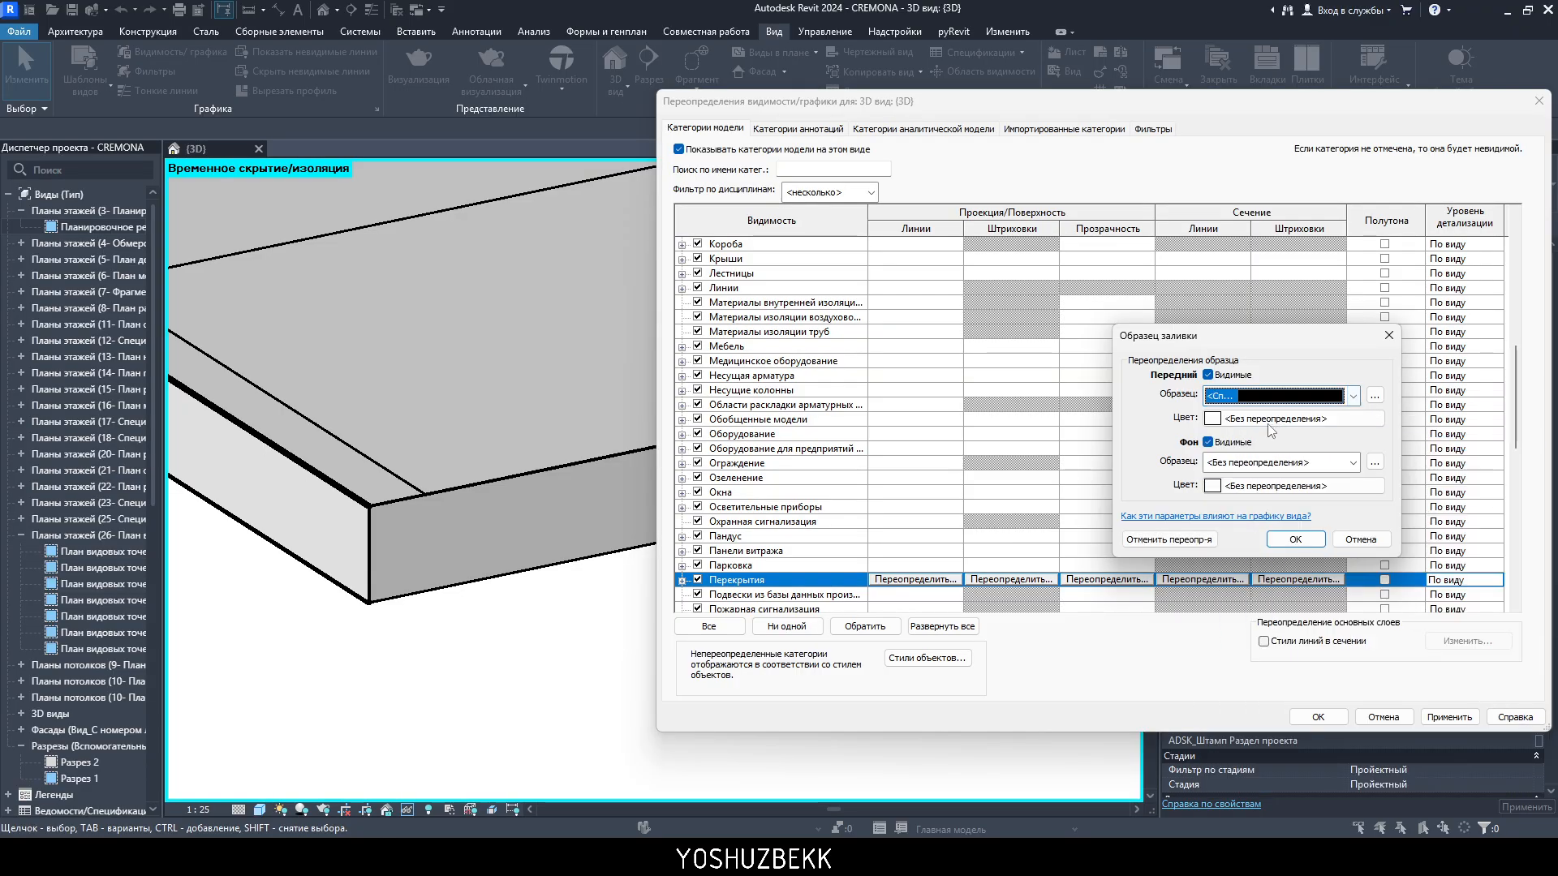
pyautogui.click(1270, 418)
pyautogui.click(1076, 348)
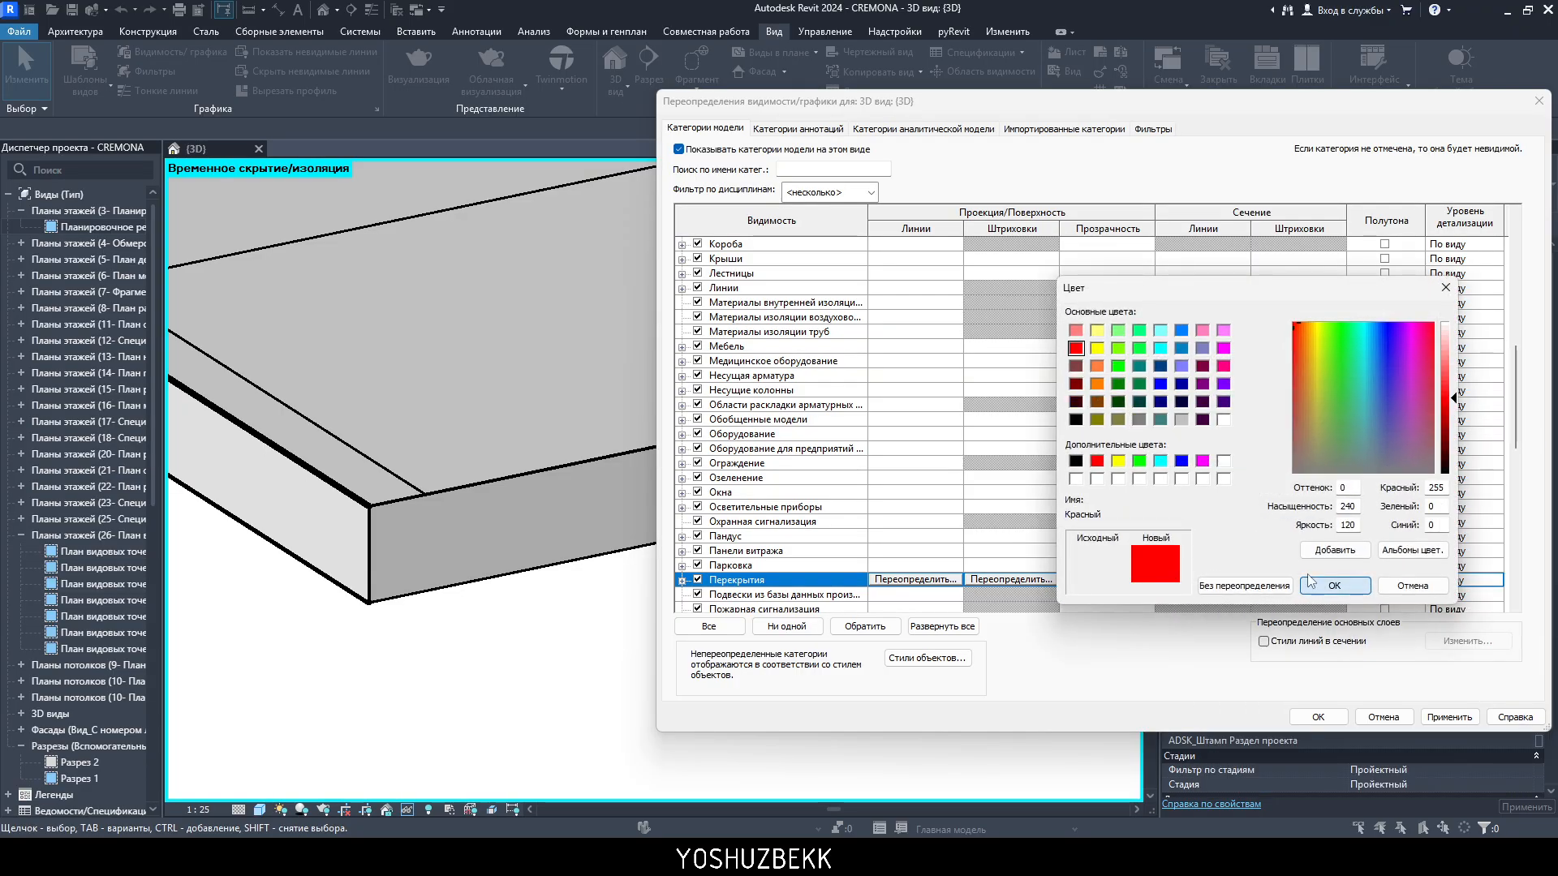
pyautogui.click(1334, 585)
pyautogui.click(1291, 541)
pyautogui.click(1448, 717)
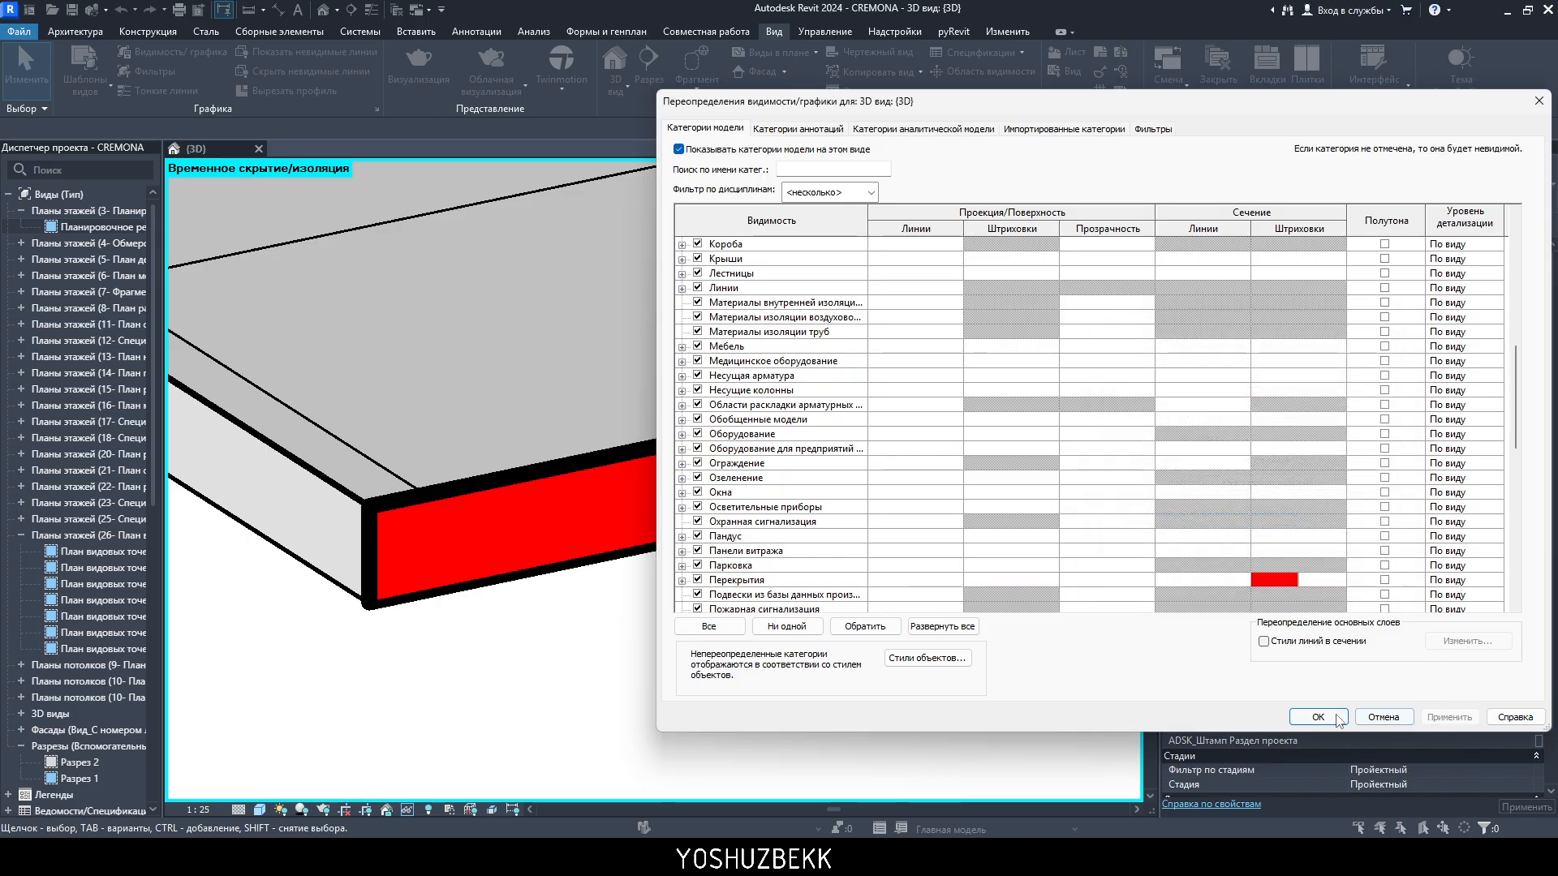
pyautogui.click(1317, 717)
# - Clear the cut pattern override of Перекрытия in the 3D view, apply and accept
pyautogui.scroll(-5, 588, 577)
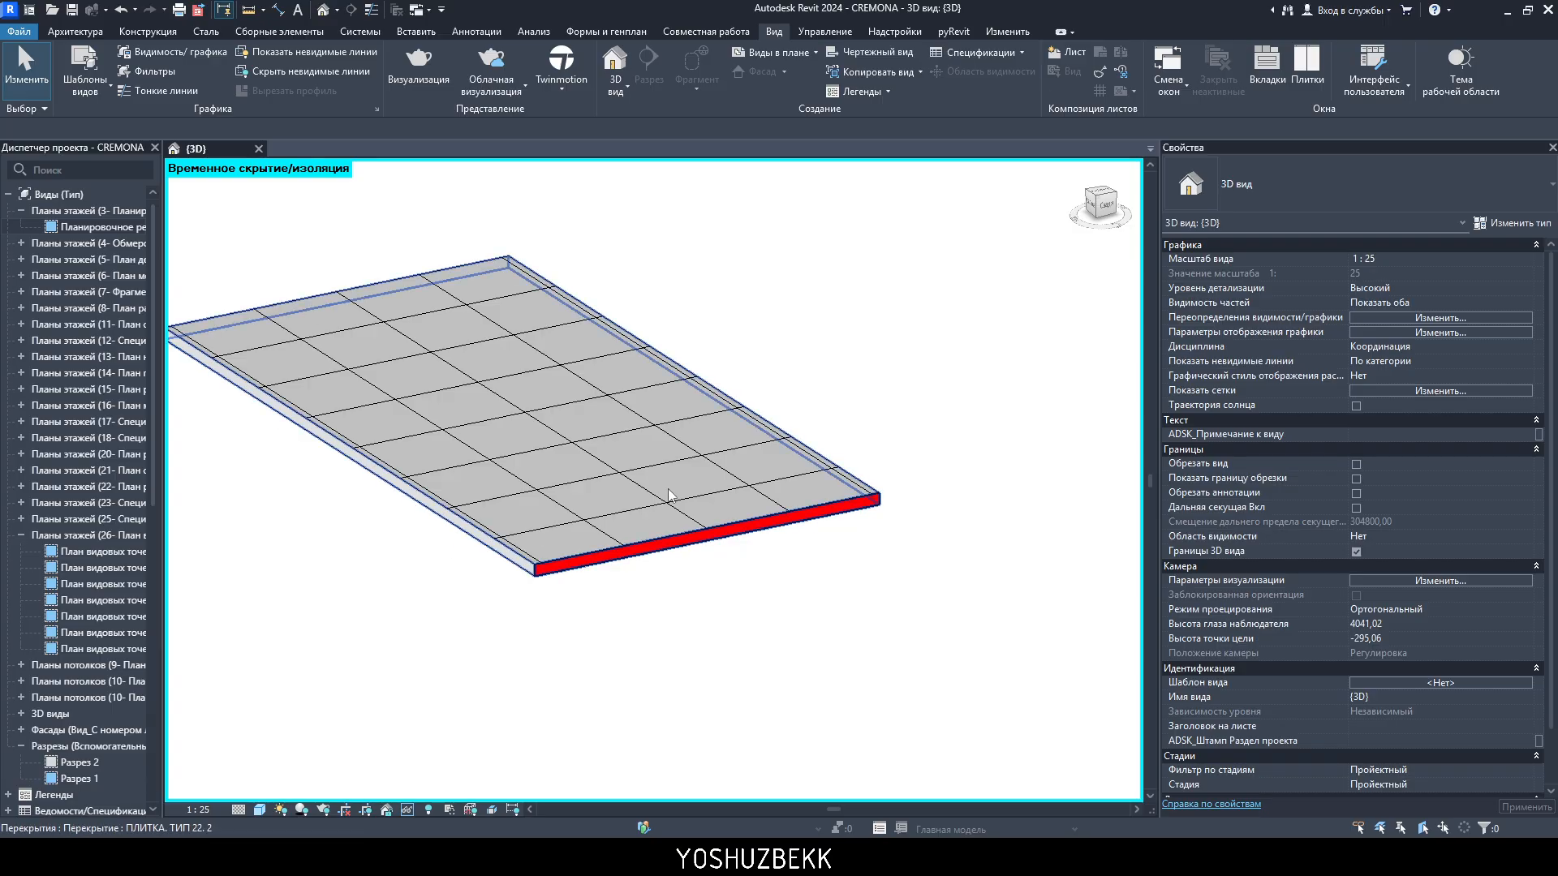
pyautogui.keyDown('shift'); pyautogui.moveTo(276, 403); pyautogui.dragTo(616, 479, button='middle'); pyautogui.keyUp('shift')
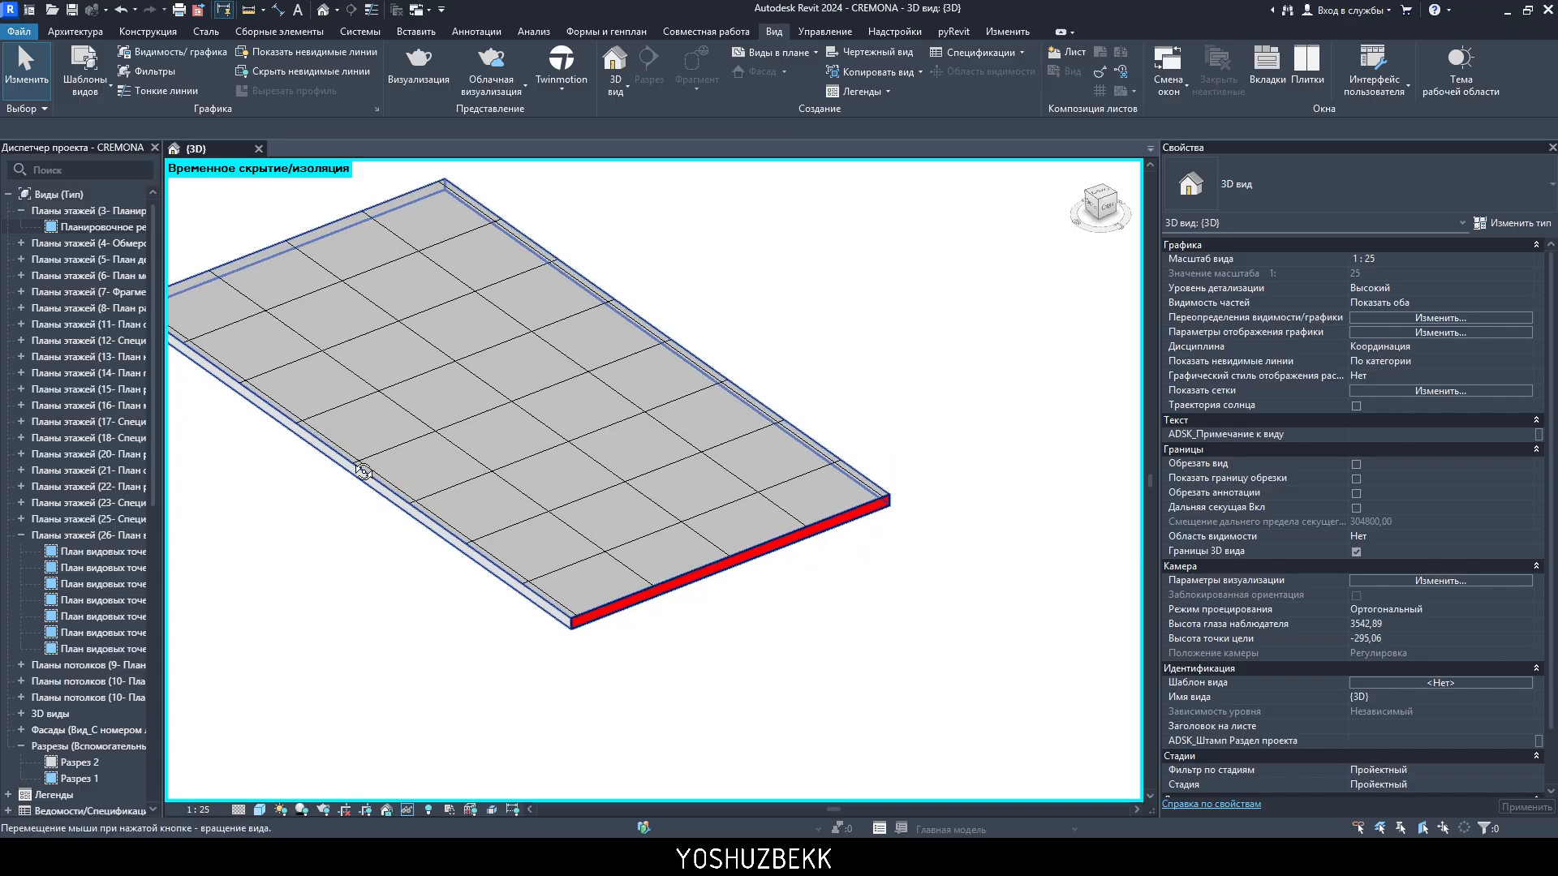
pyautogui.click(1369, 318)
pyautogui.scroll(-5, 1095, 458)
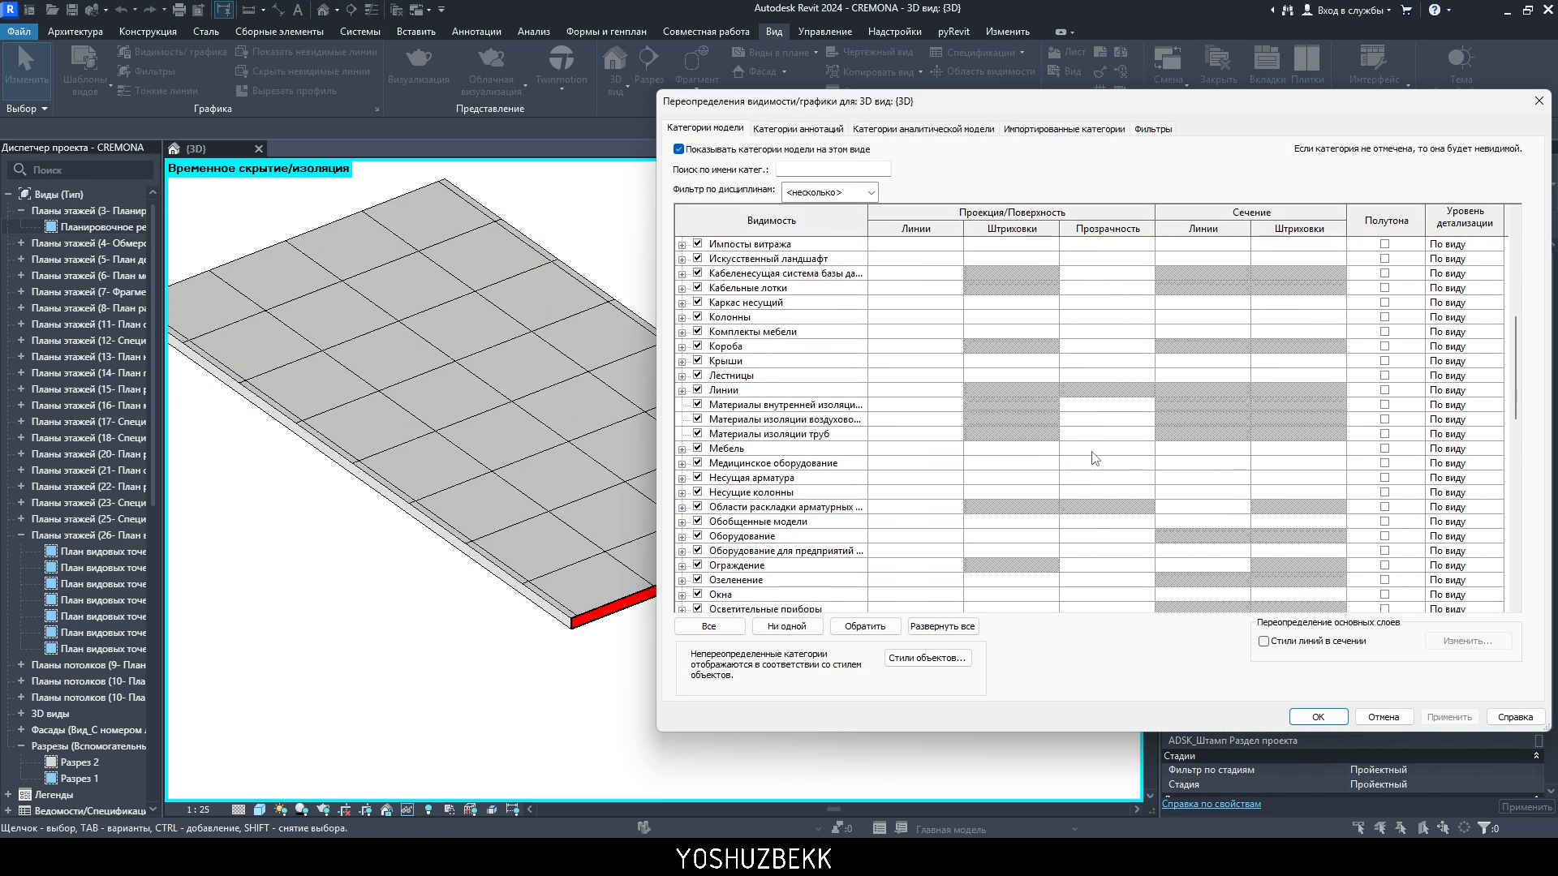
pyautogui.scroll(-4, 1095, 458)
pyautogui.doubleClick(1286, 498)
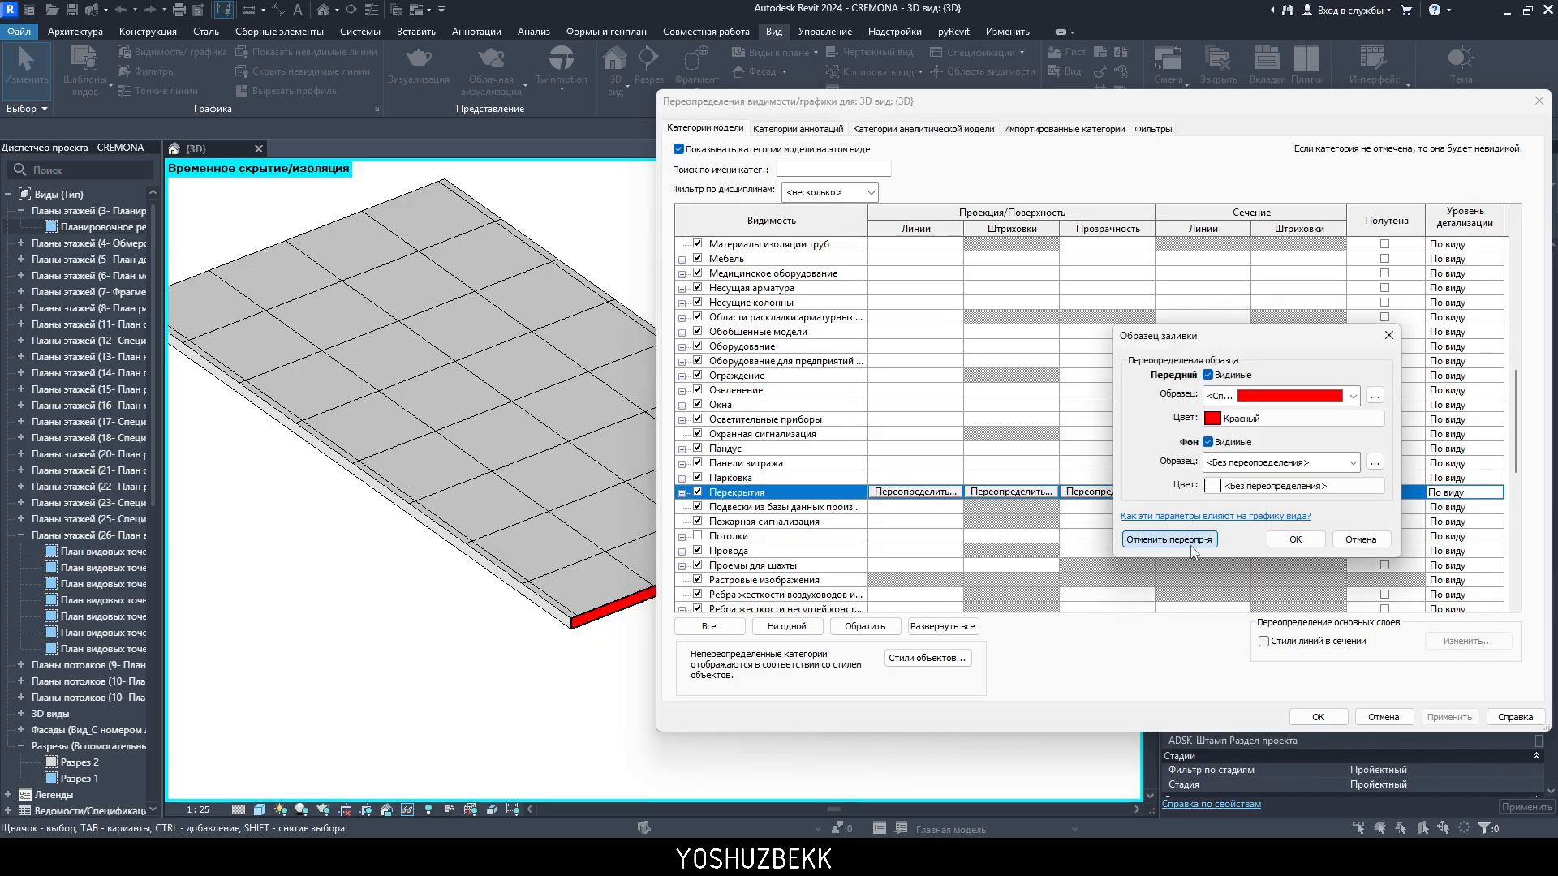
pyautogui.click(1173, 538)
pyautogui.click(1294, 539)
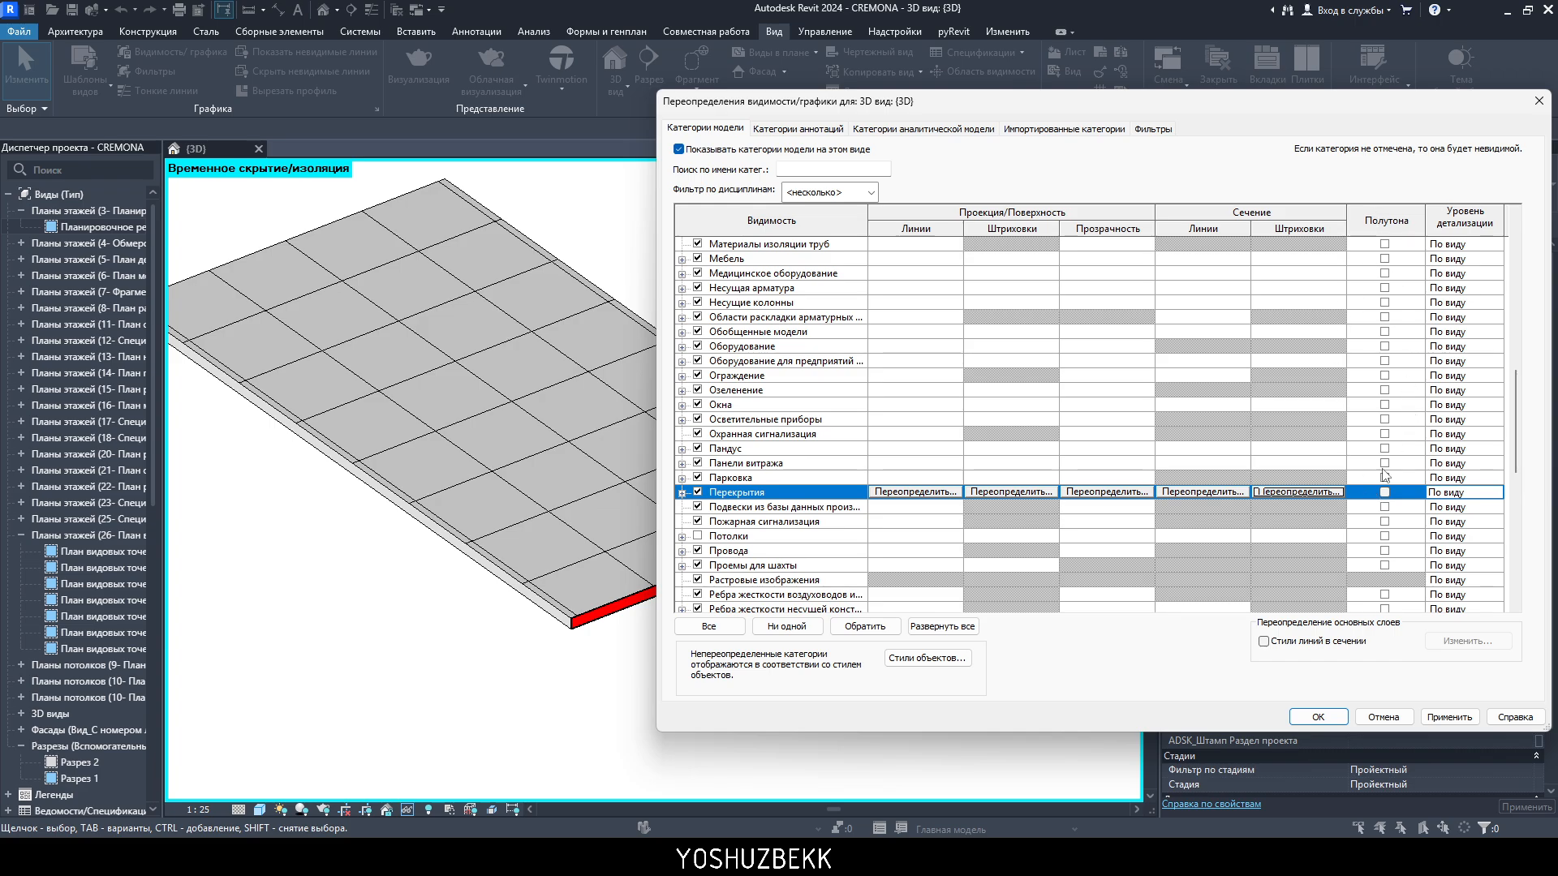
pyautogui.click(1465, 714)
pyautogui.click(1318, 716)
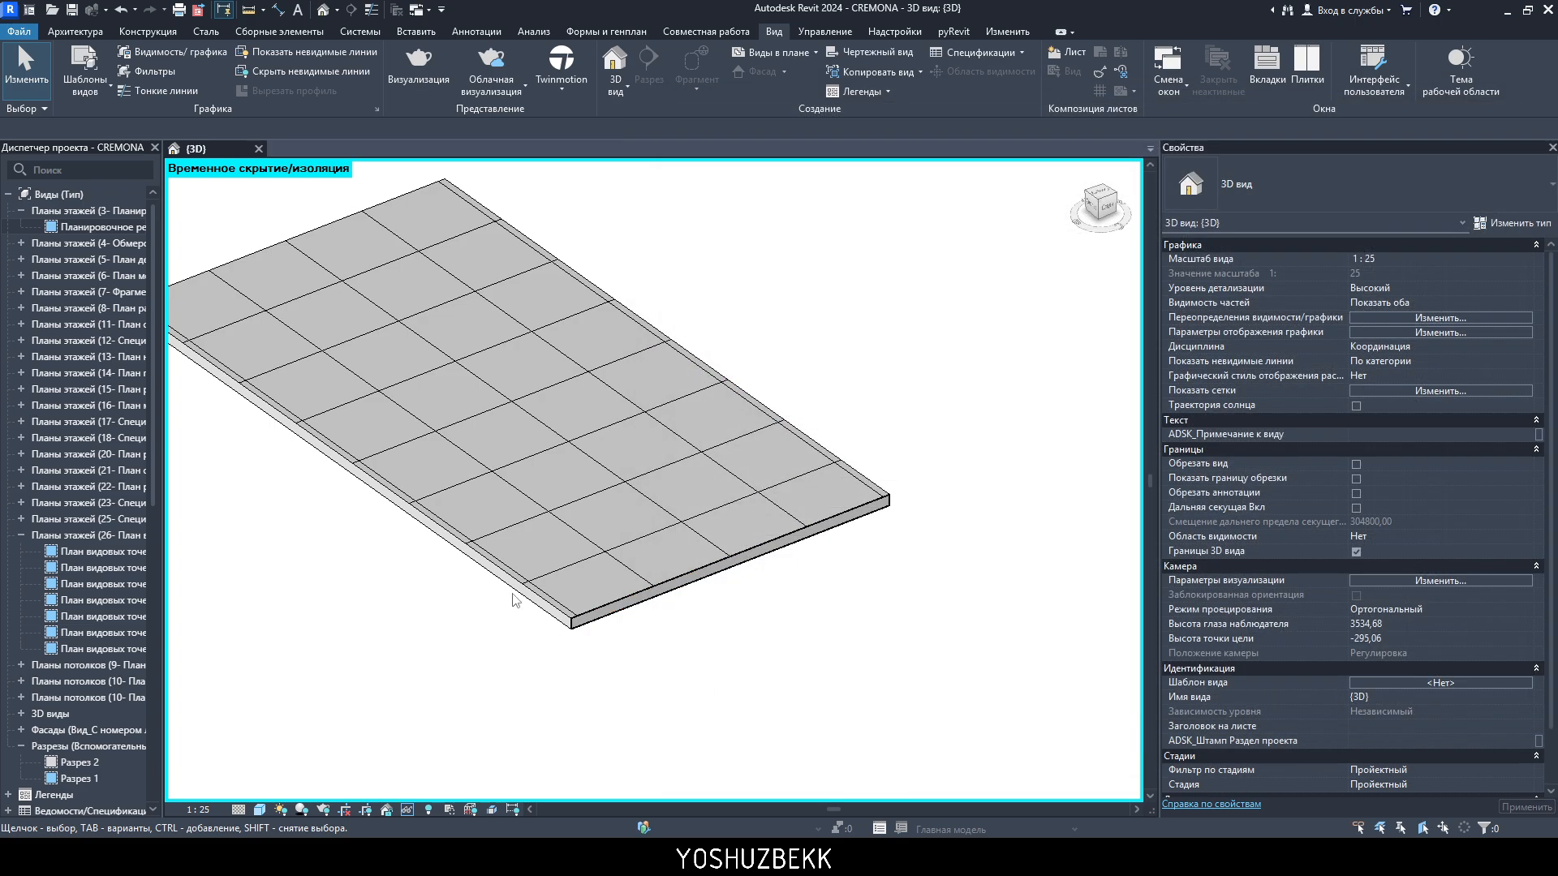
# - Enable halftone (Полутона) for the Перекрытия category in the 3D view and apply it
pyautogui.scroll(3, 880, 637)
pyautogui.moveTo(880, 637); pyautogui.dragTo(783, 578, button='middle')
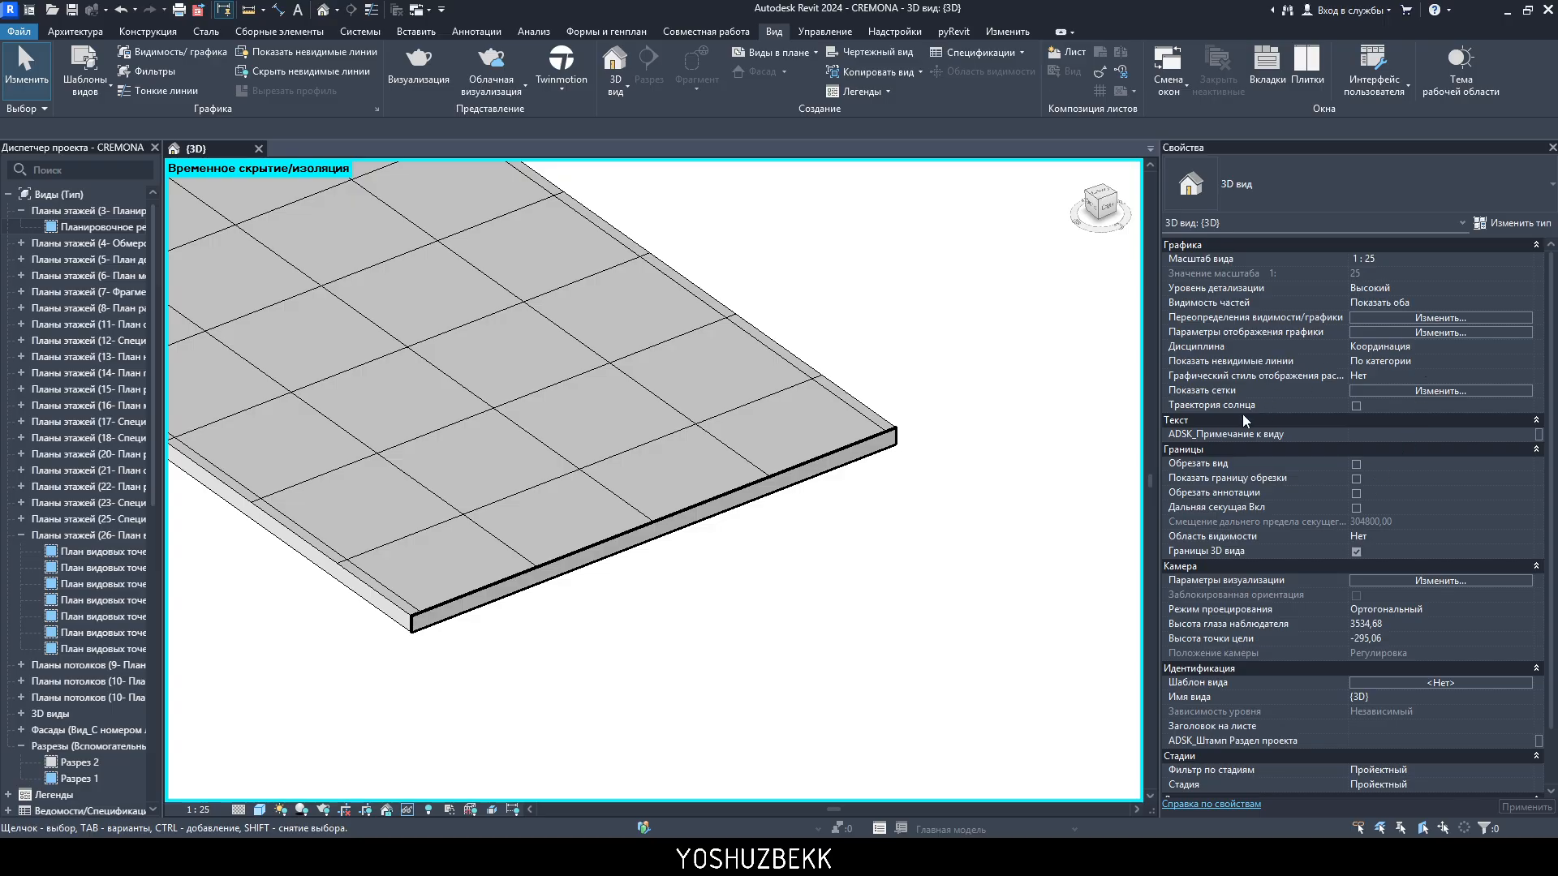
pyautogui.press('v')
pyautogui.press('v')
pyautogui.scroll(-4, 1156, 461)
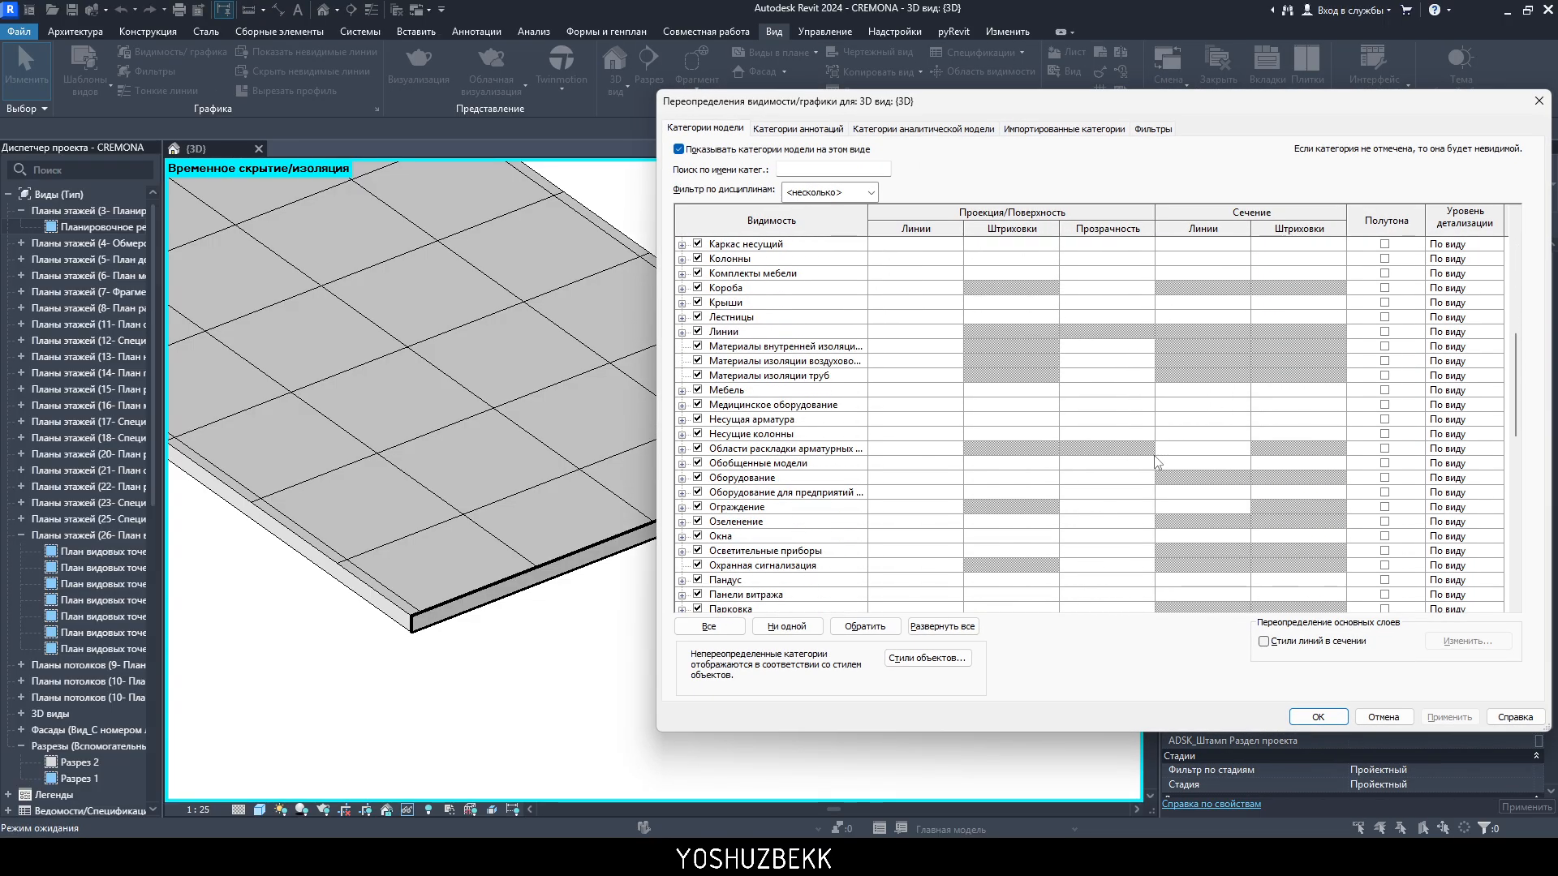
pyautogui.scroll(-3, 1156, 461)
pyautogui.click(791, 524)
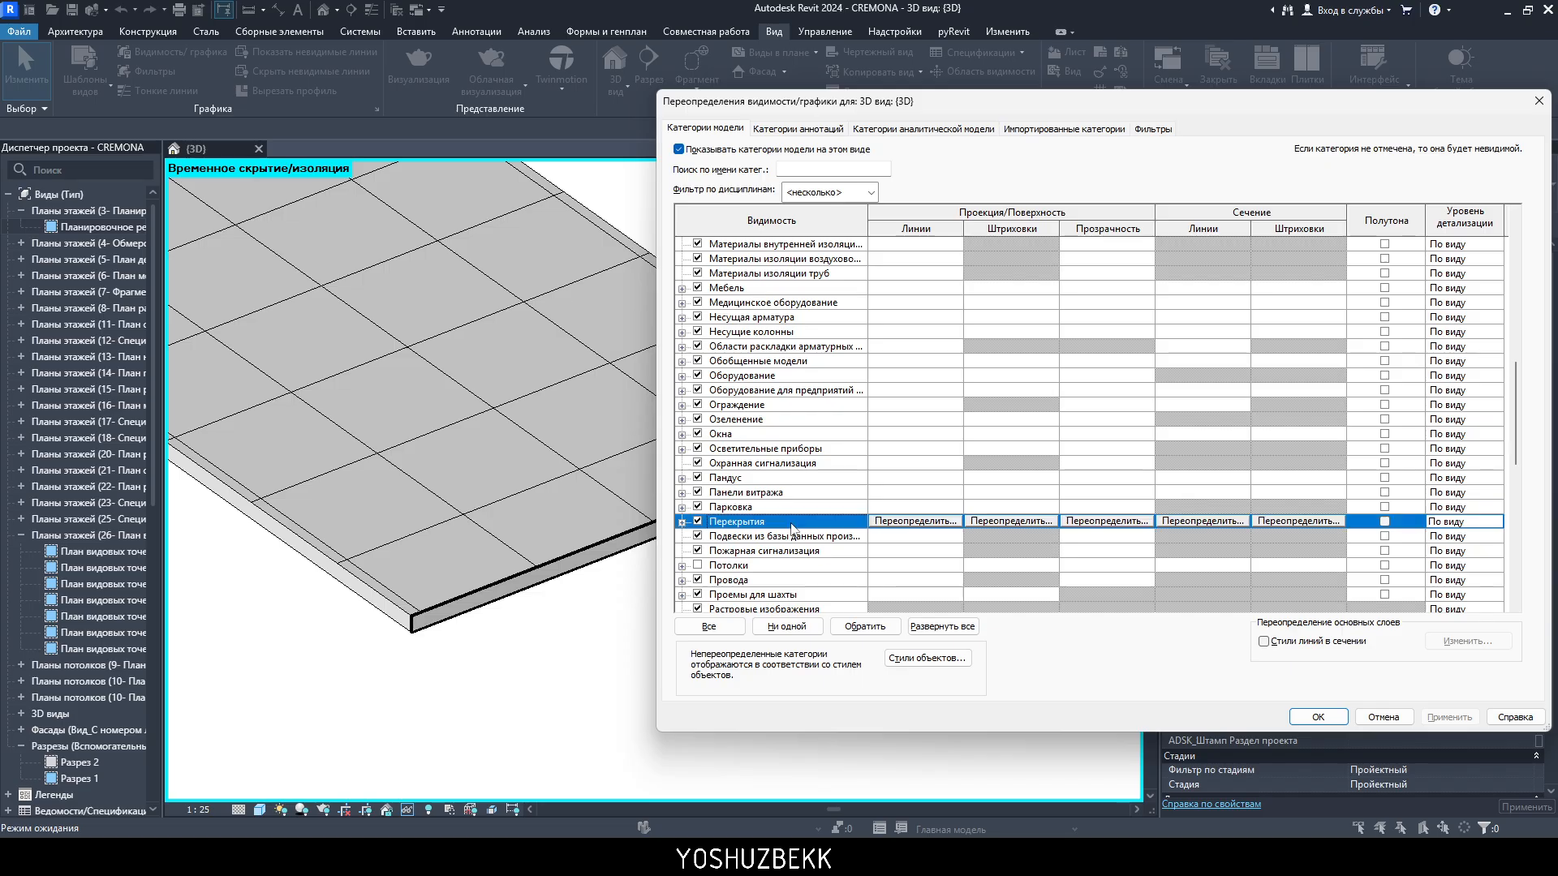
pyautogui.click(1384, 523)
pyautogui.click(1448, 717)
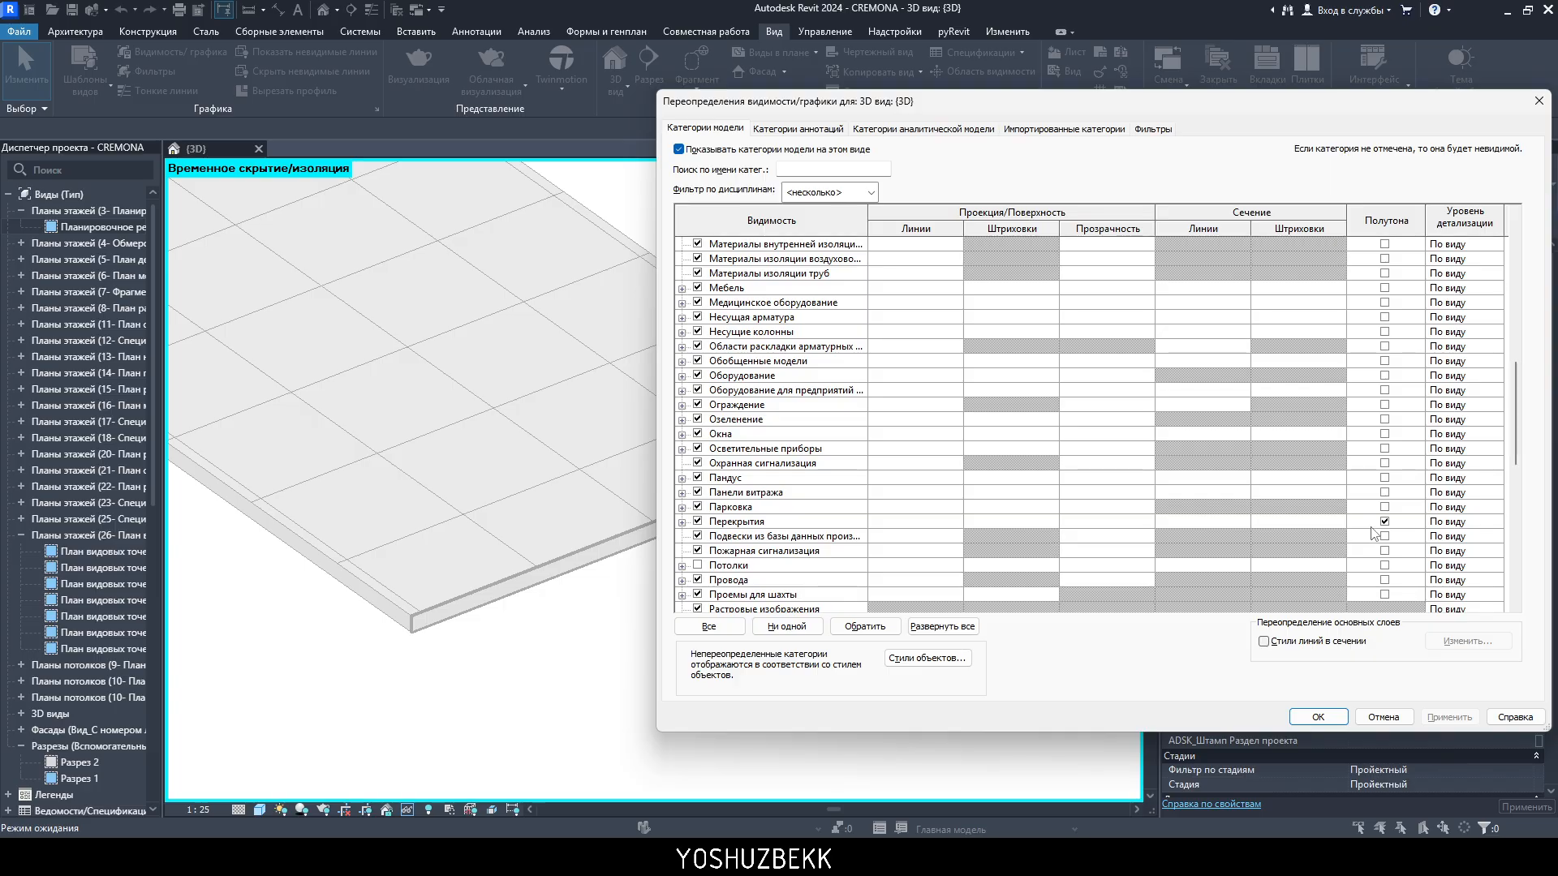
# - Turn off halftone for Перекрытия, apply and accept the overrides
pyautogui.click(1384, 522)
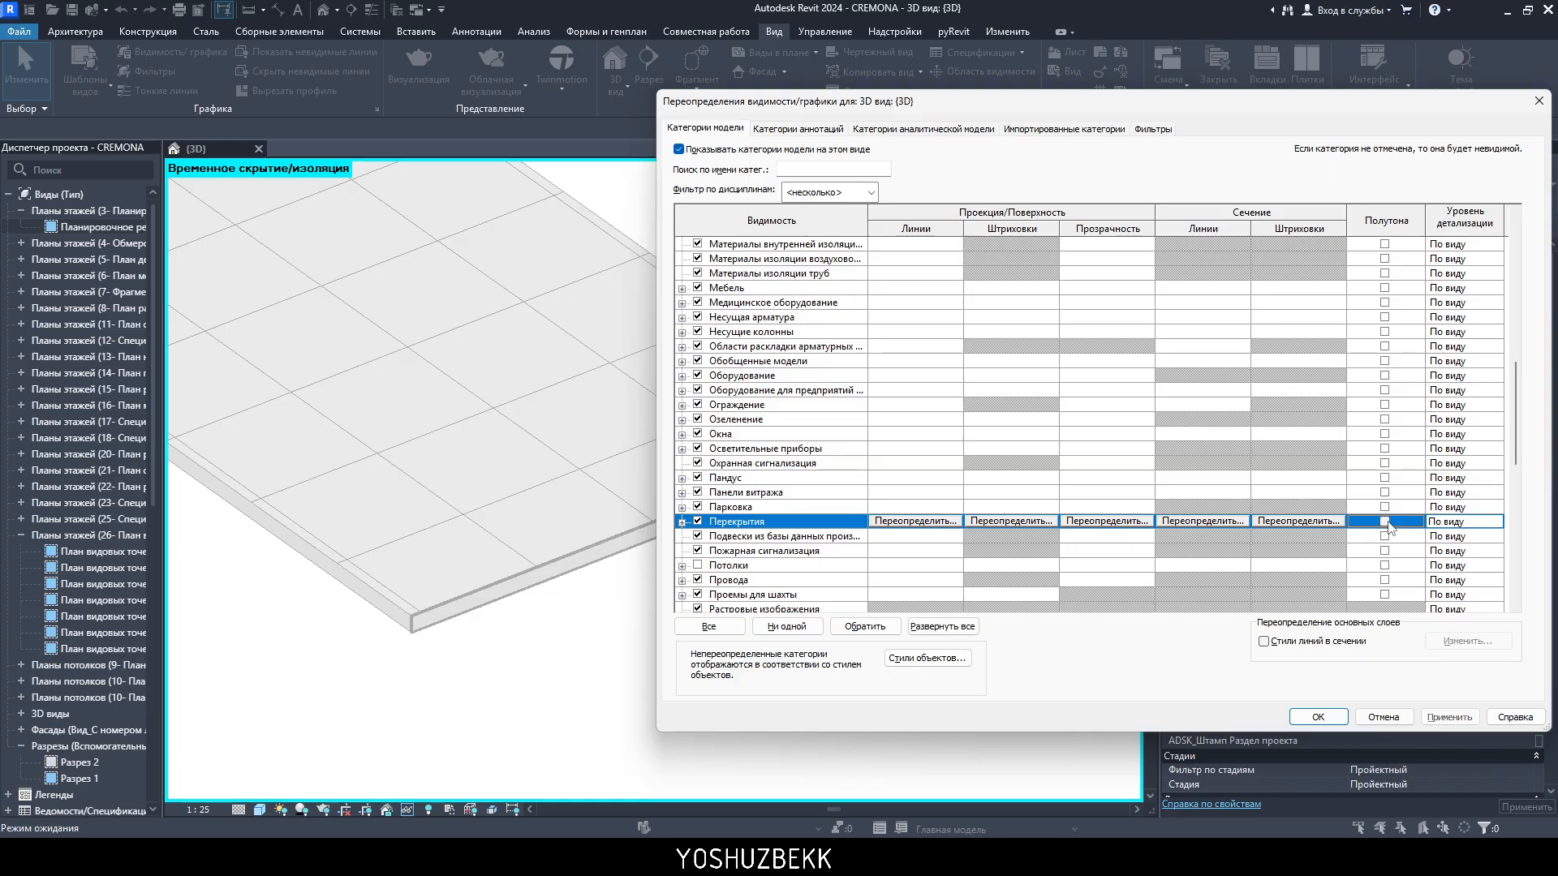
pyautogui.click(1449, 718)
pyautogui.click(1317, 717)
# - Reset the temporary hide/isolate so all elements of the 3D view are shown again
pyautogui.scroll(-5, 747, 475)
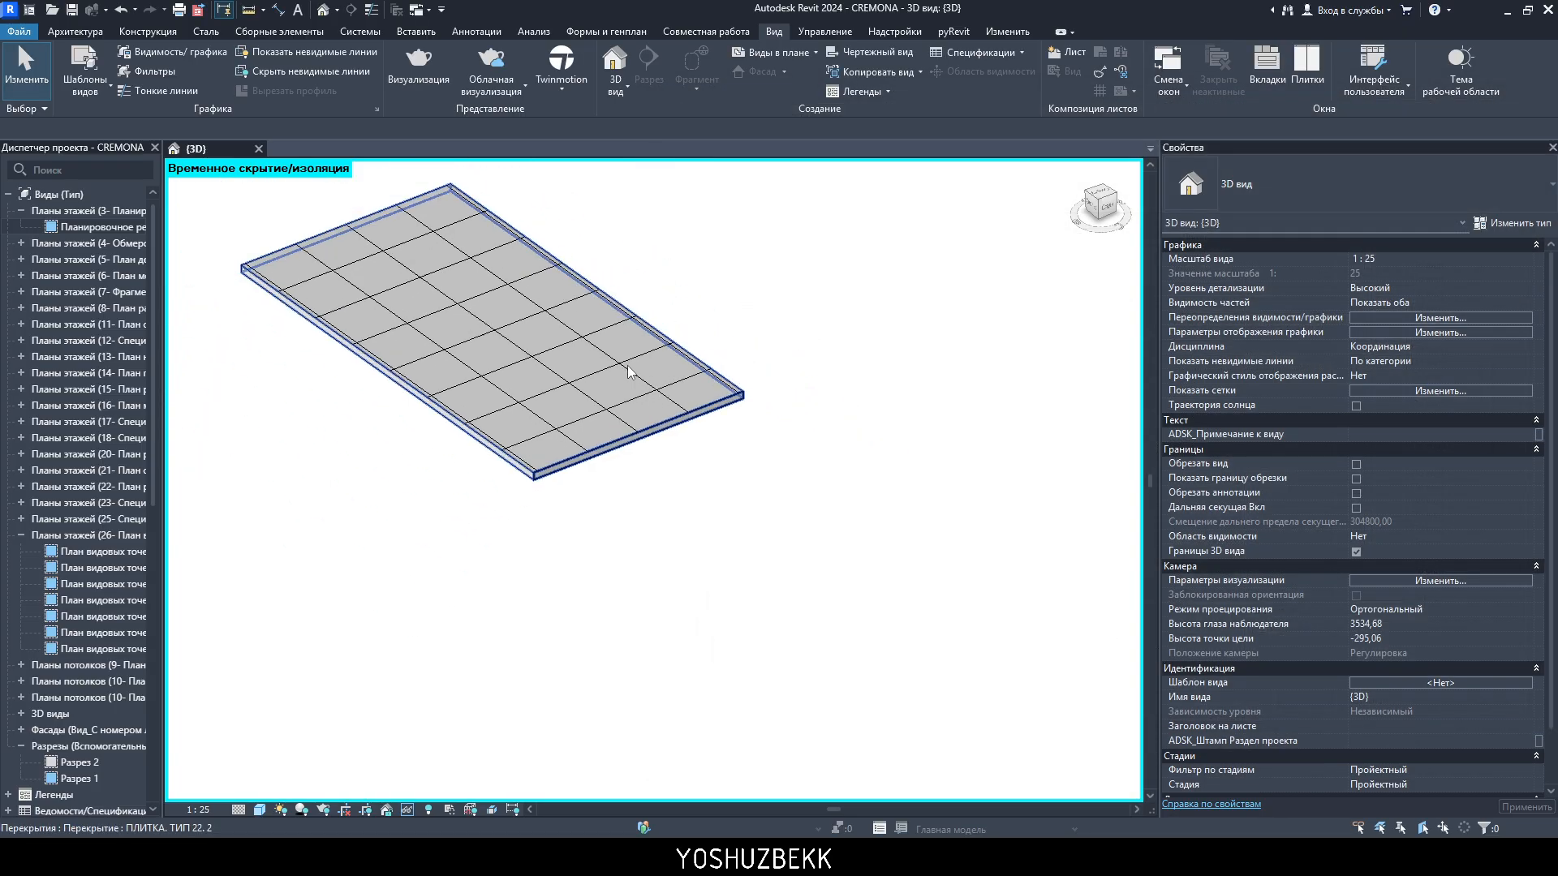
pyautogui.press('h')
pyautogui.press('r')
pyautogui.scroll(-3, 747, 469)
pyautogui.moveTo(749, 466); pyautogui.dragTo(741, 568, button='middle')
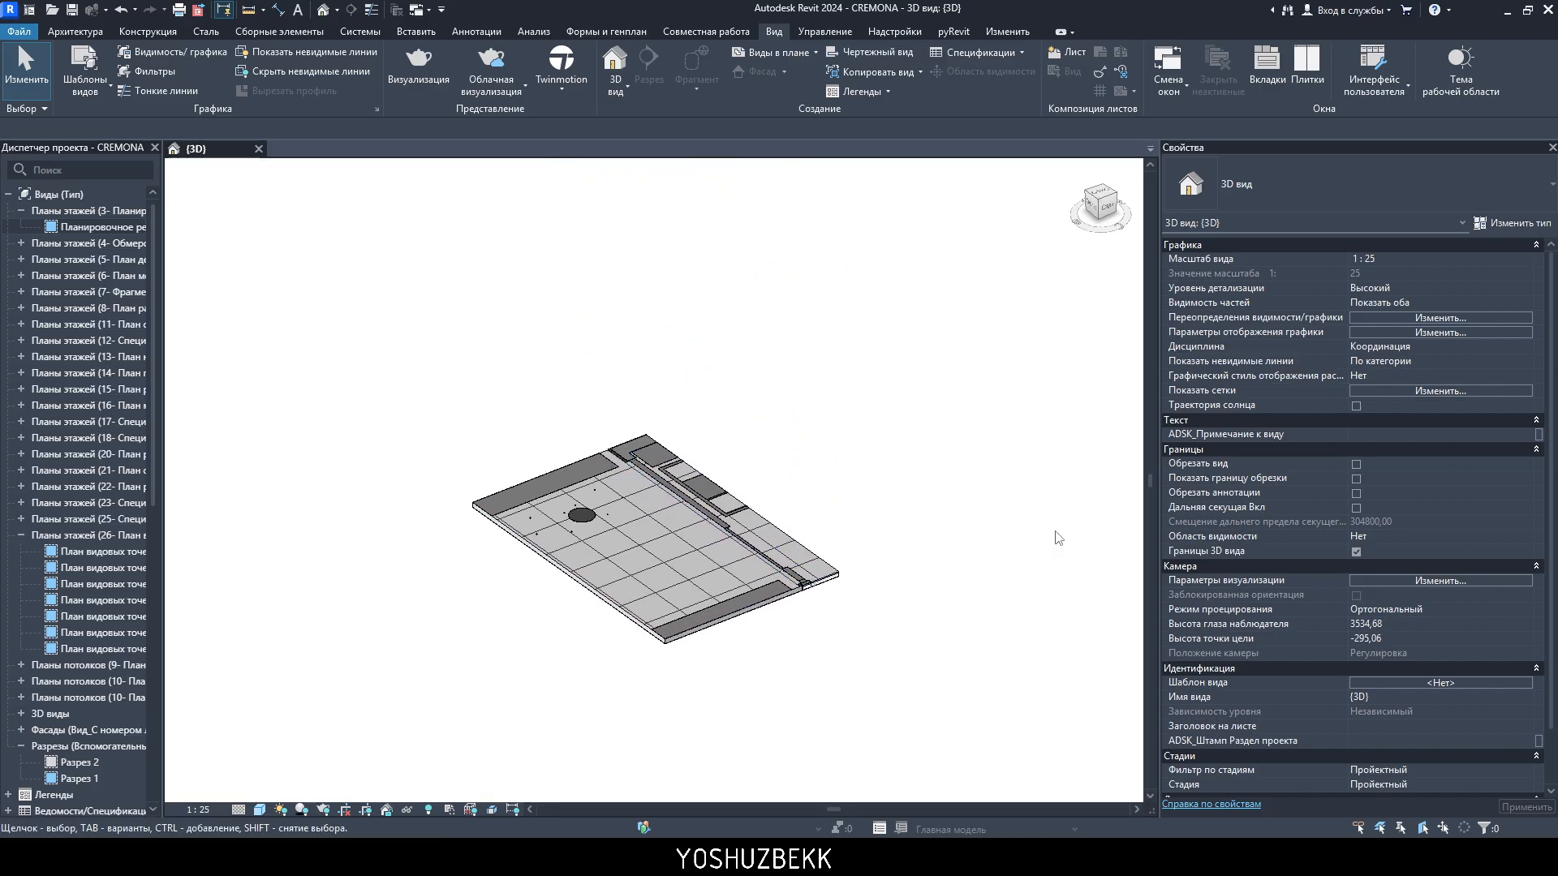
# - Turn off the 3D view's section box (Границы 3D вида) to show the whole café model
pyautogui.click(1355, 552)
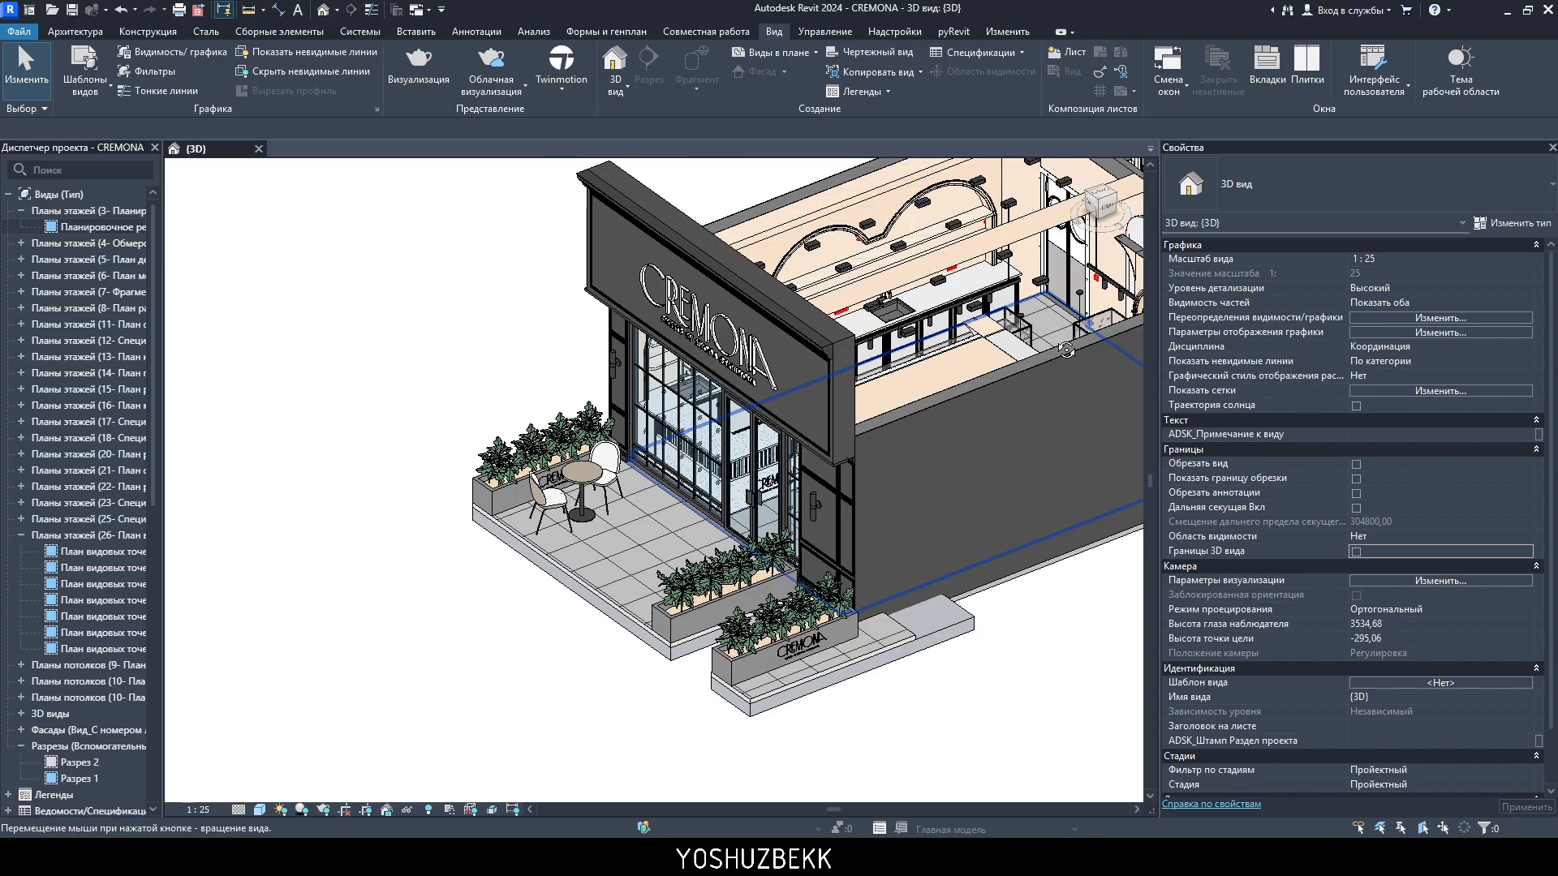
pyautogui.scroll(3, 1026, 422)
pyautogui.keyDown('shift'); pyautogui.moveTo(1026, 422); pyautogui.dragTo(1073, 326, button='middle'); pyautogui.keyUp('shift')
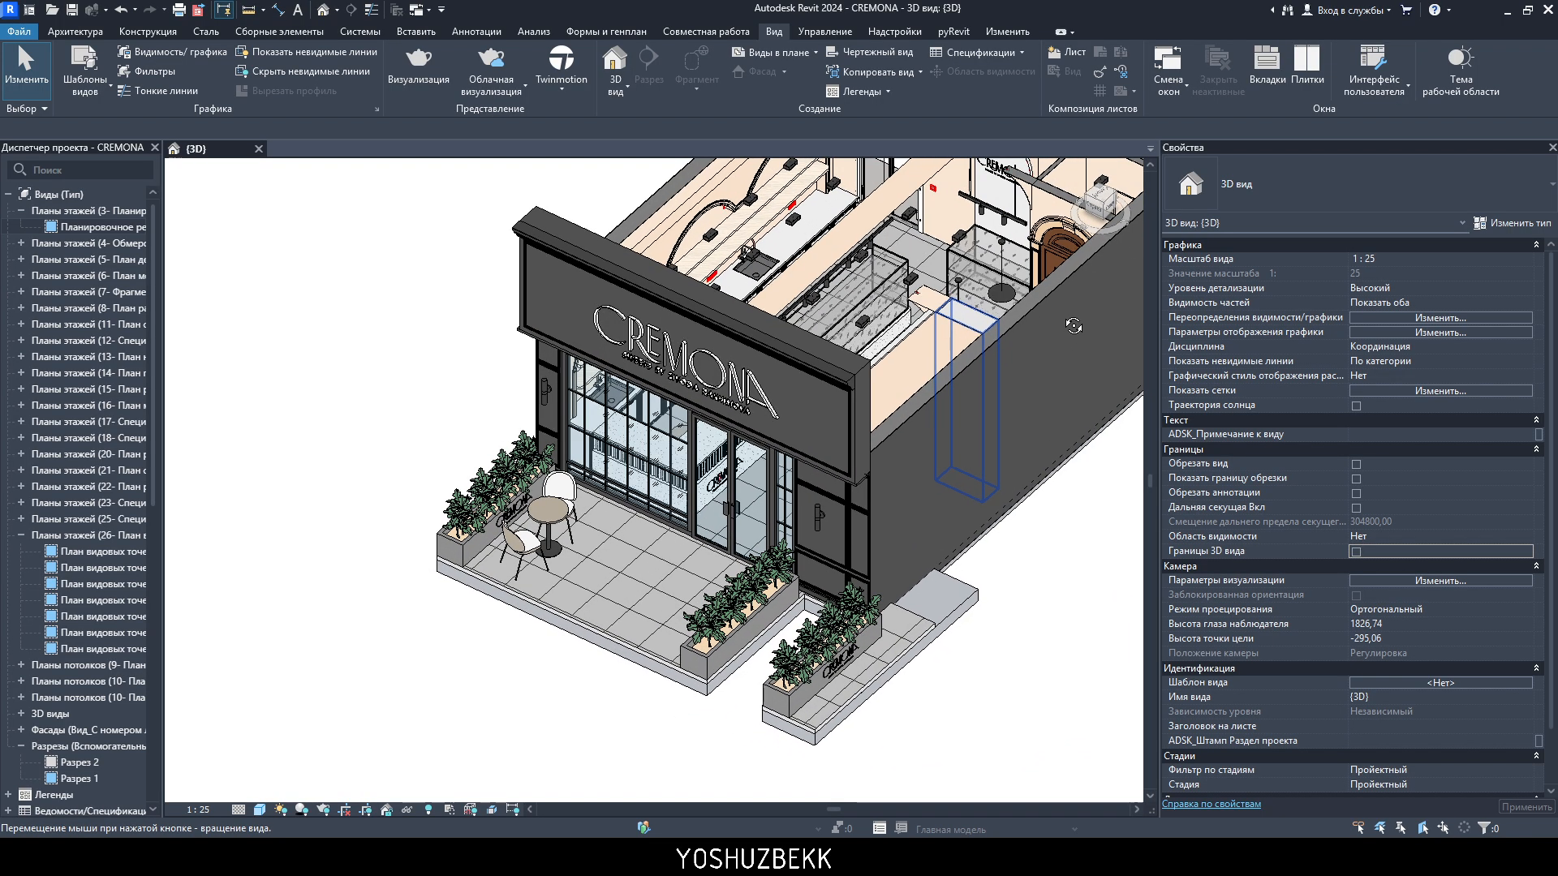
# - Review the model categories in the 3D view's Visibility/Graphics Overrides and check the category of the wall sconce beside the entrance
pyautogui.scroll(2, 725, 500)
pyautogui.scroll(4, 722, 499)
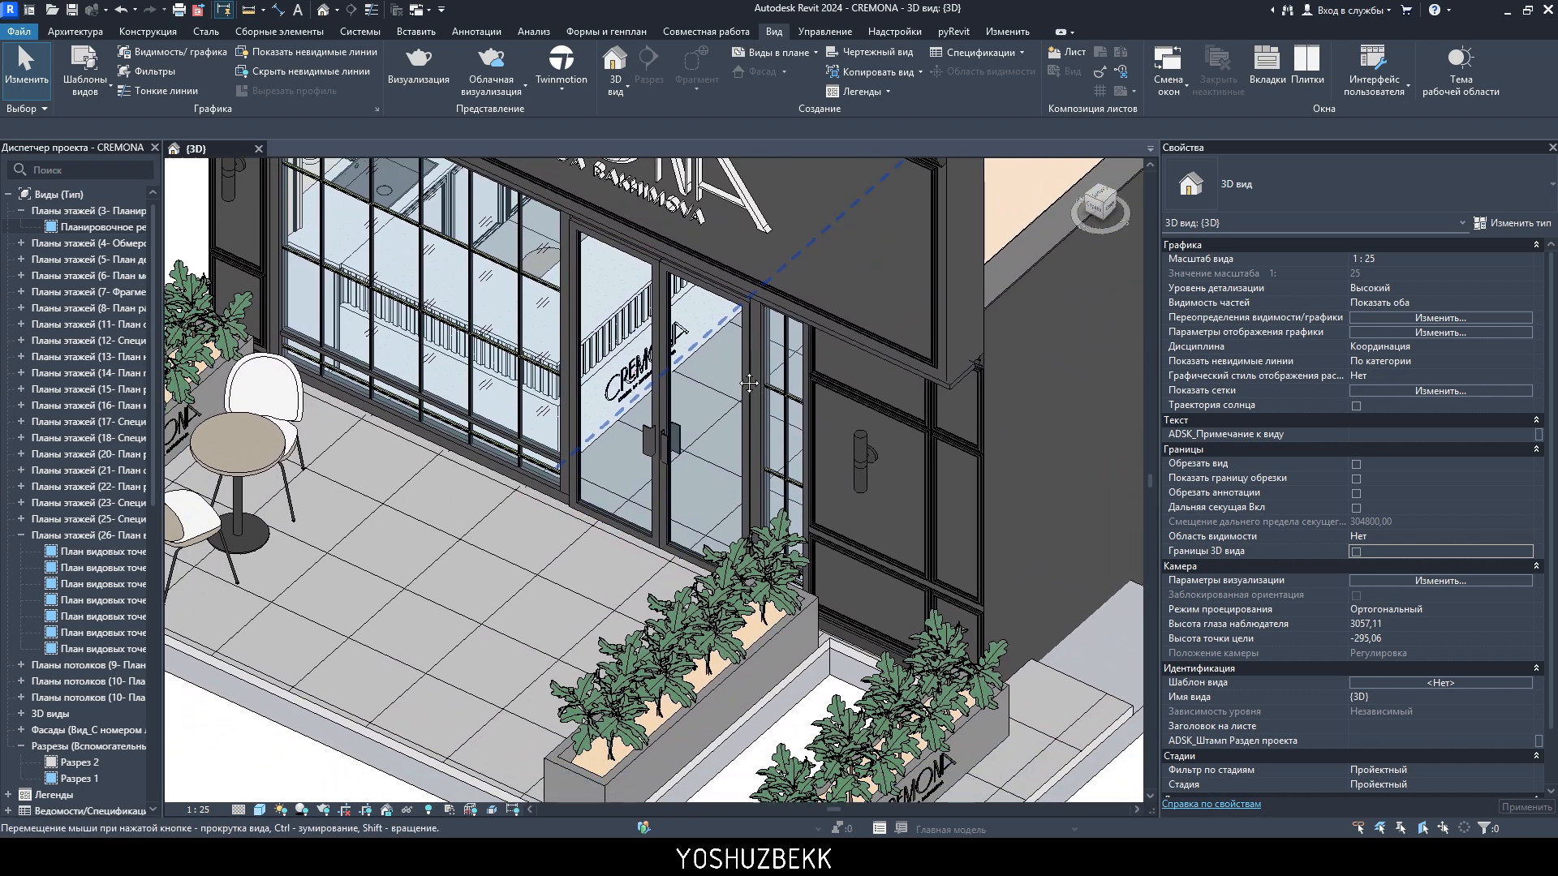
pyautogui.click(1440, 318)
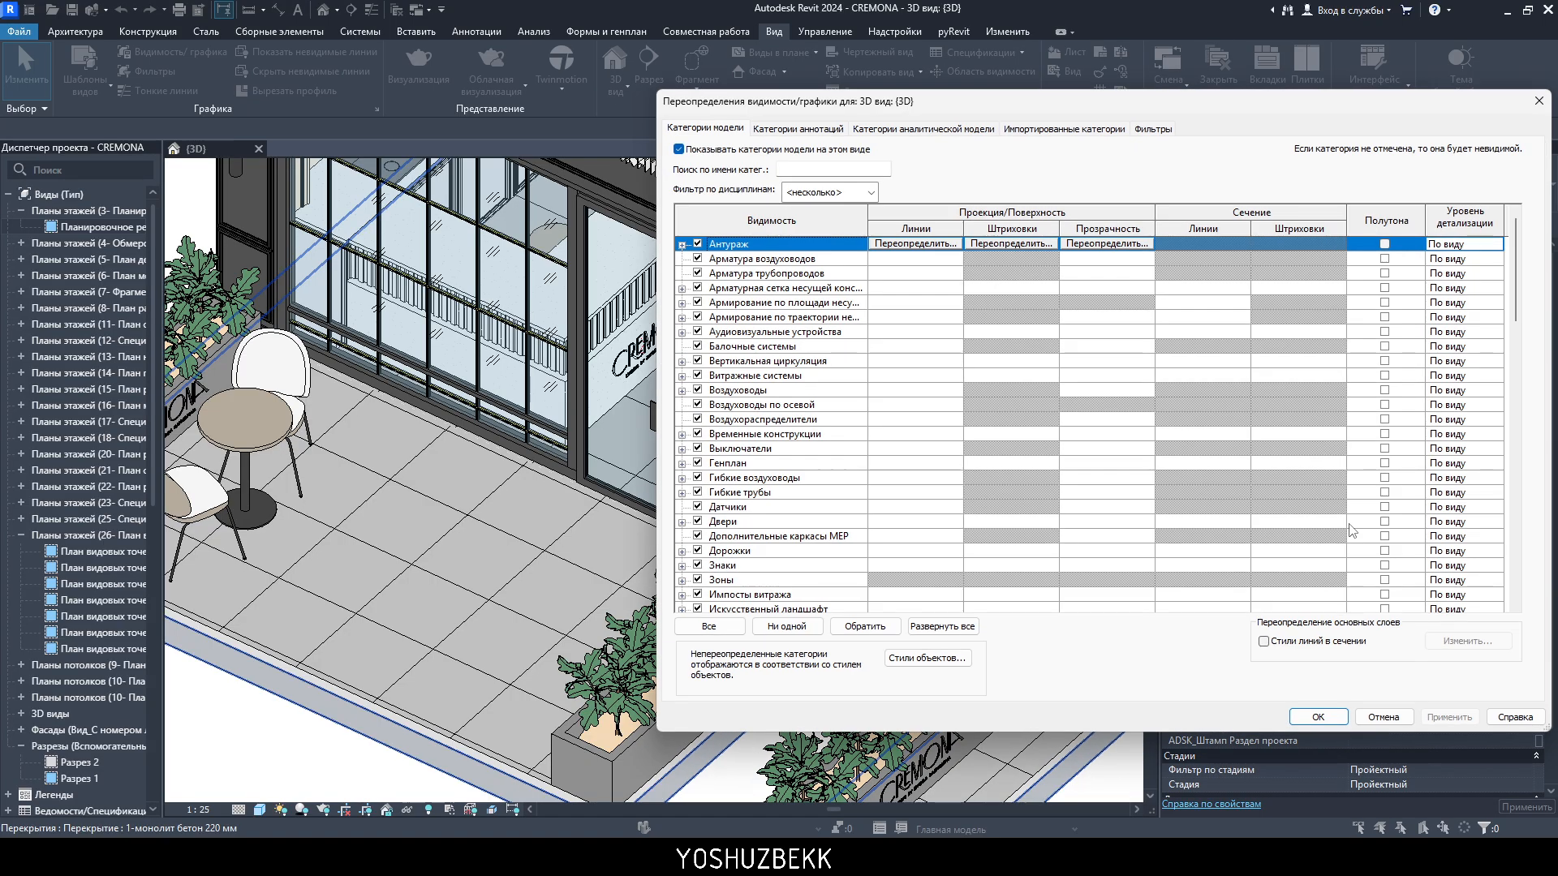
pyautogui.scroll(-5, 1018, 371)
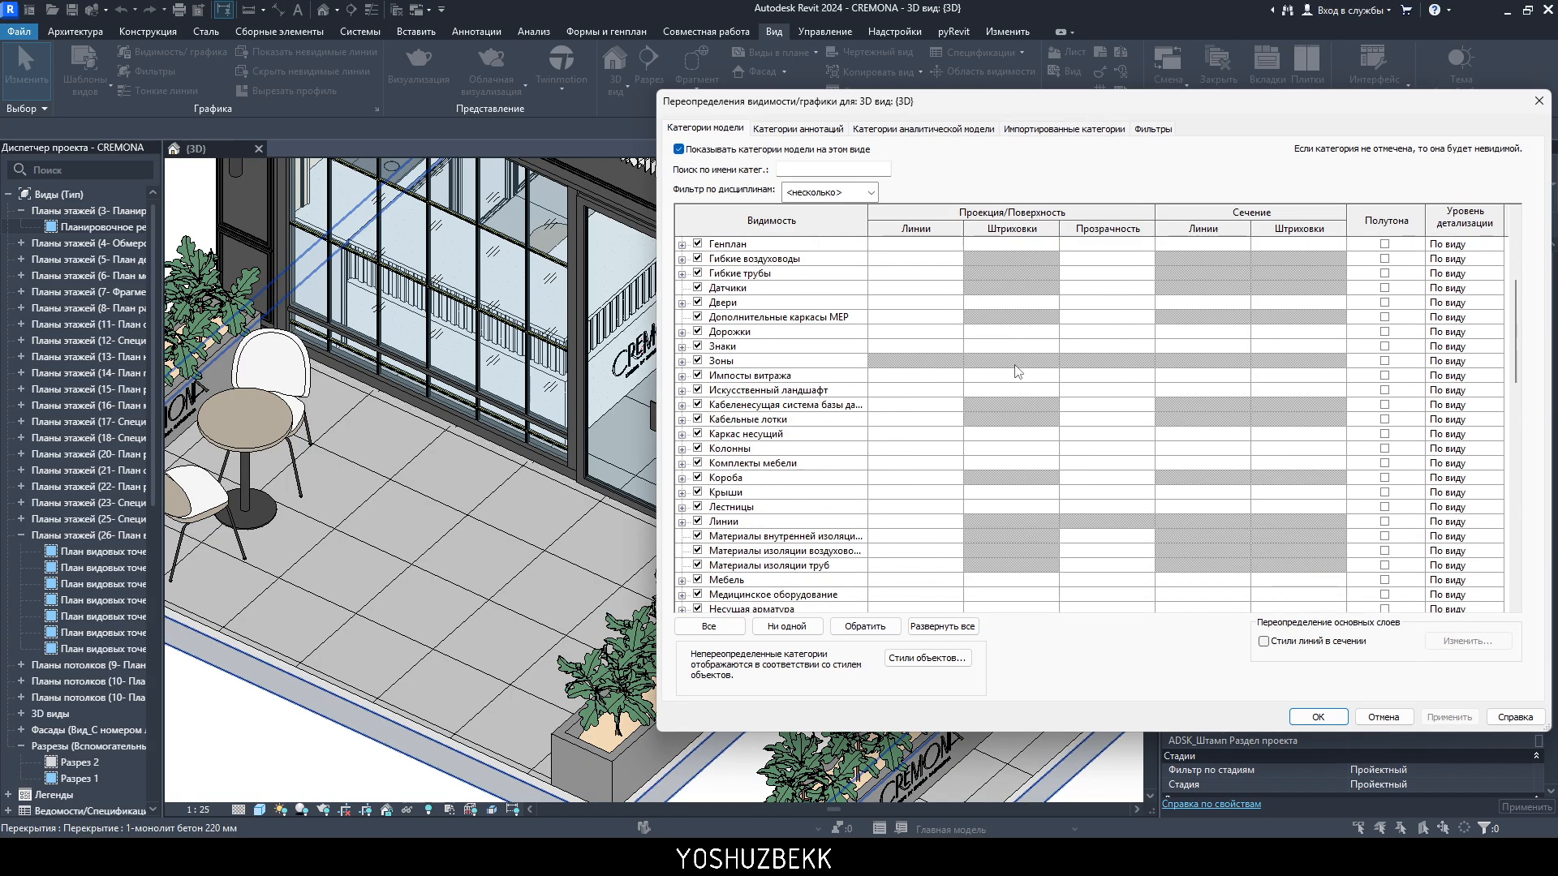
pyautogui.click(757, 436)
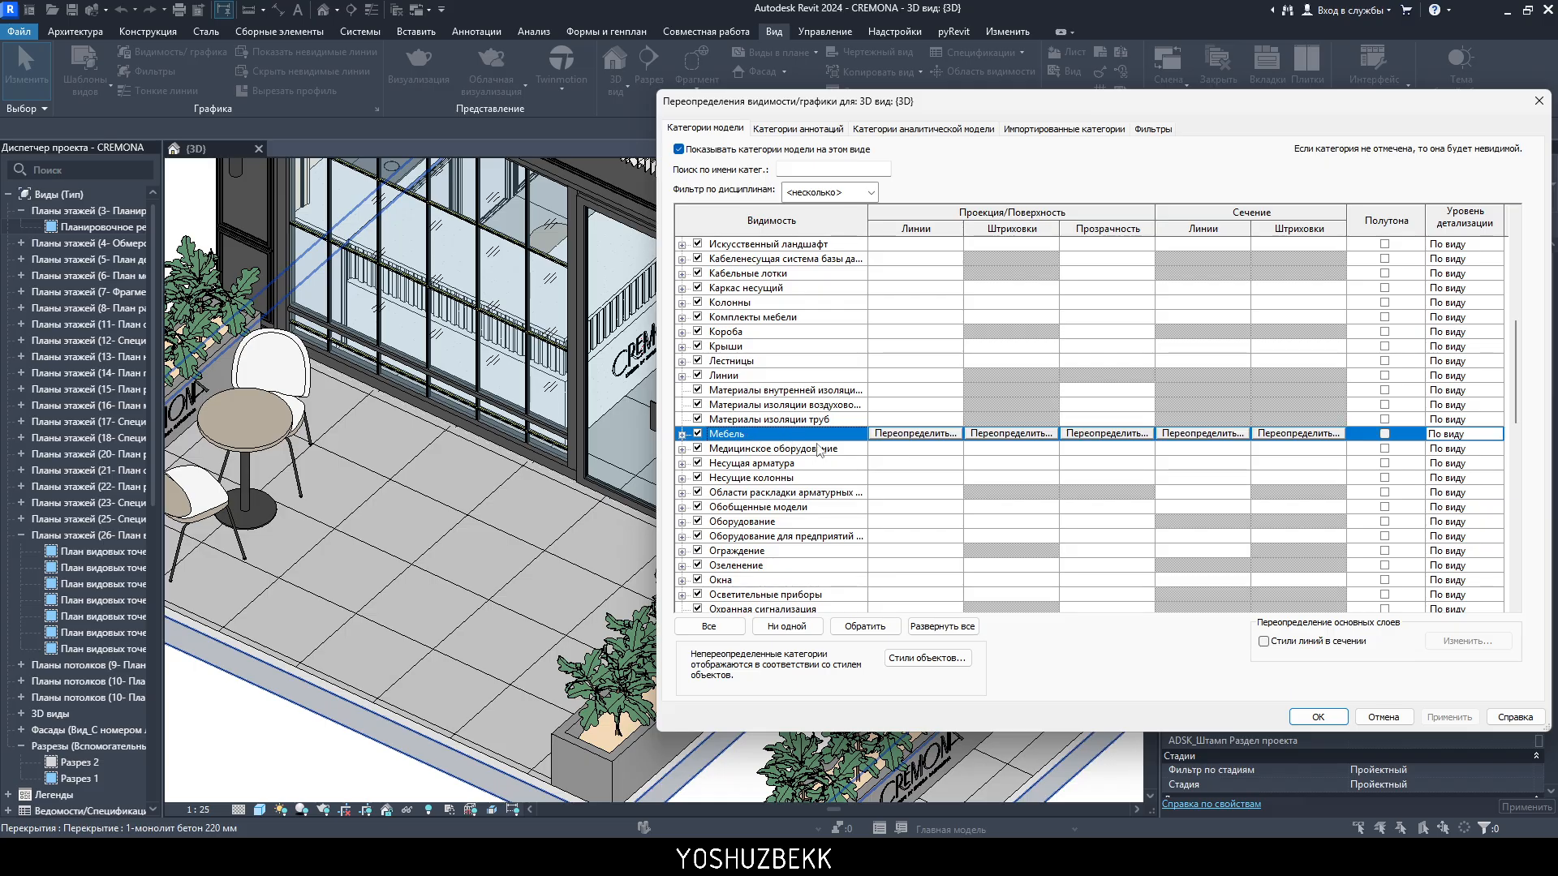
pyautogui.press('Return')
pyautogui.click(876, 445)
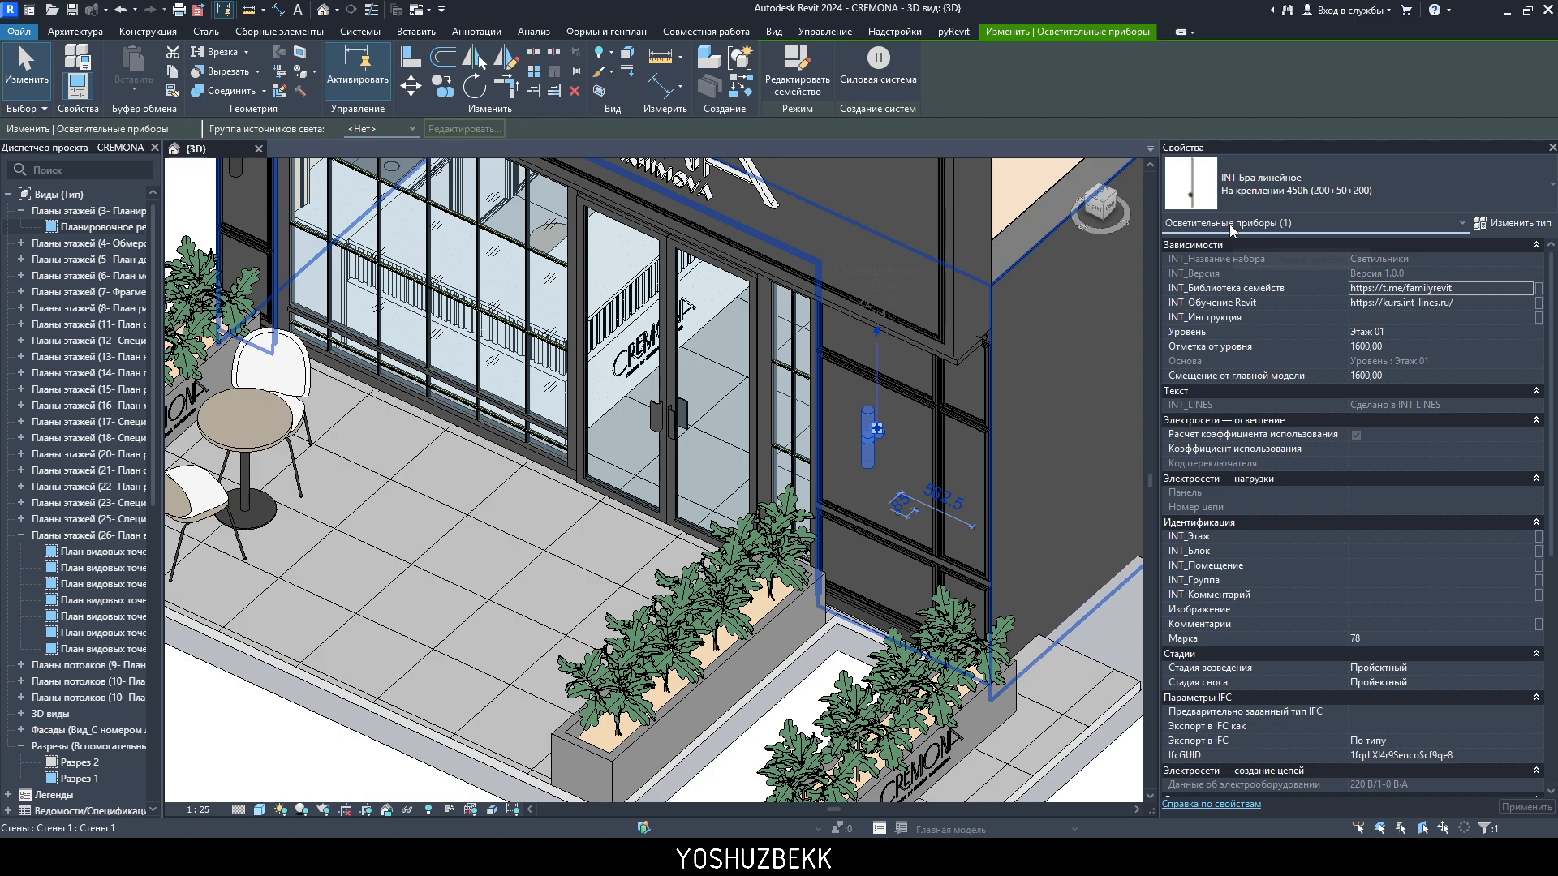
pyautogui.press('Escape')
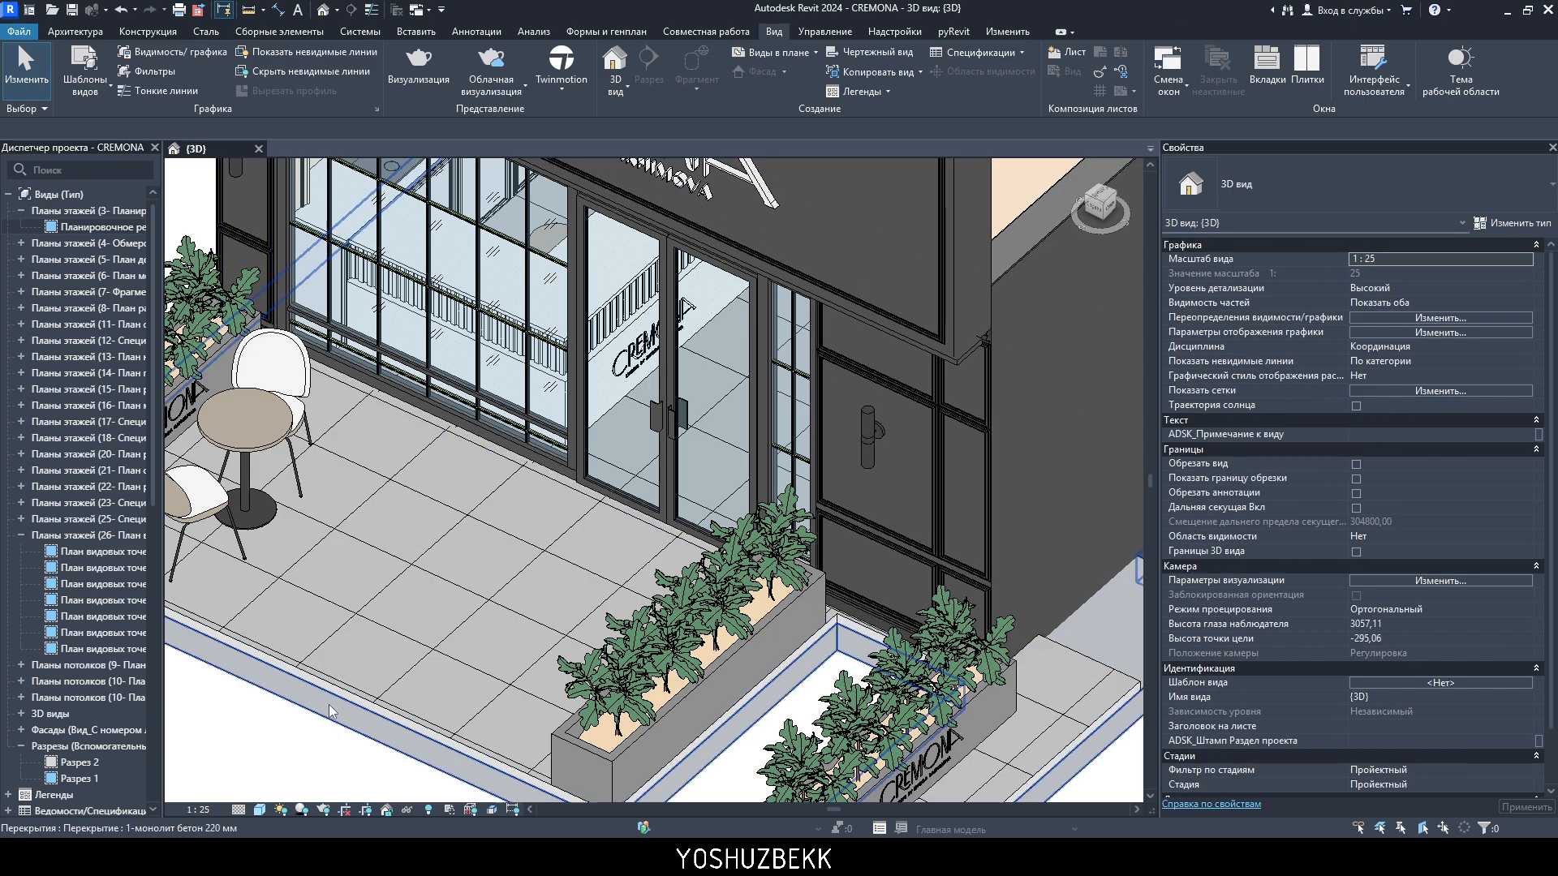
# - Switch the 3D view's detail level to Средний and Низкий, and return it to Высокий to compare the entrance area
pyautogui.click(239, 809)
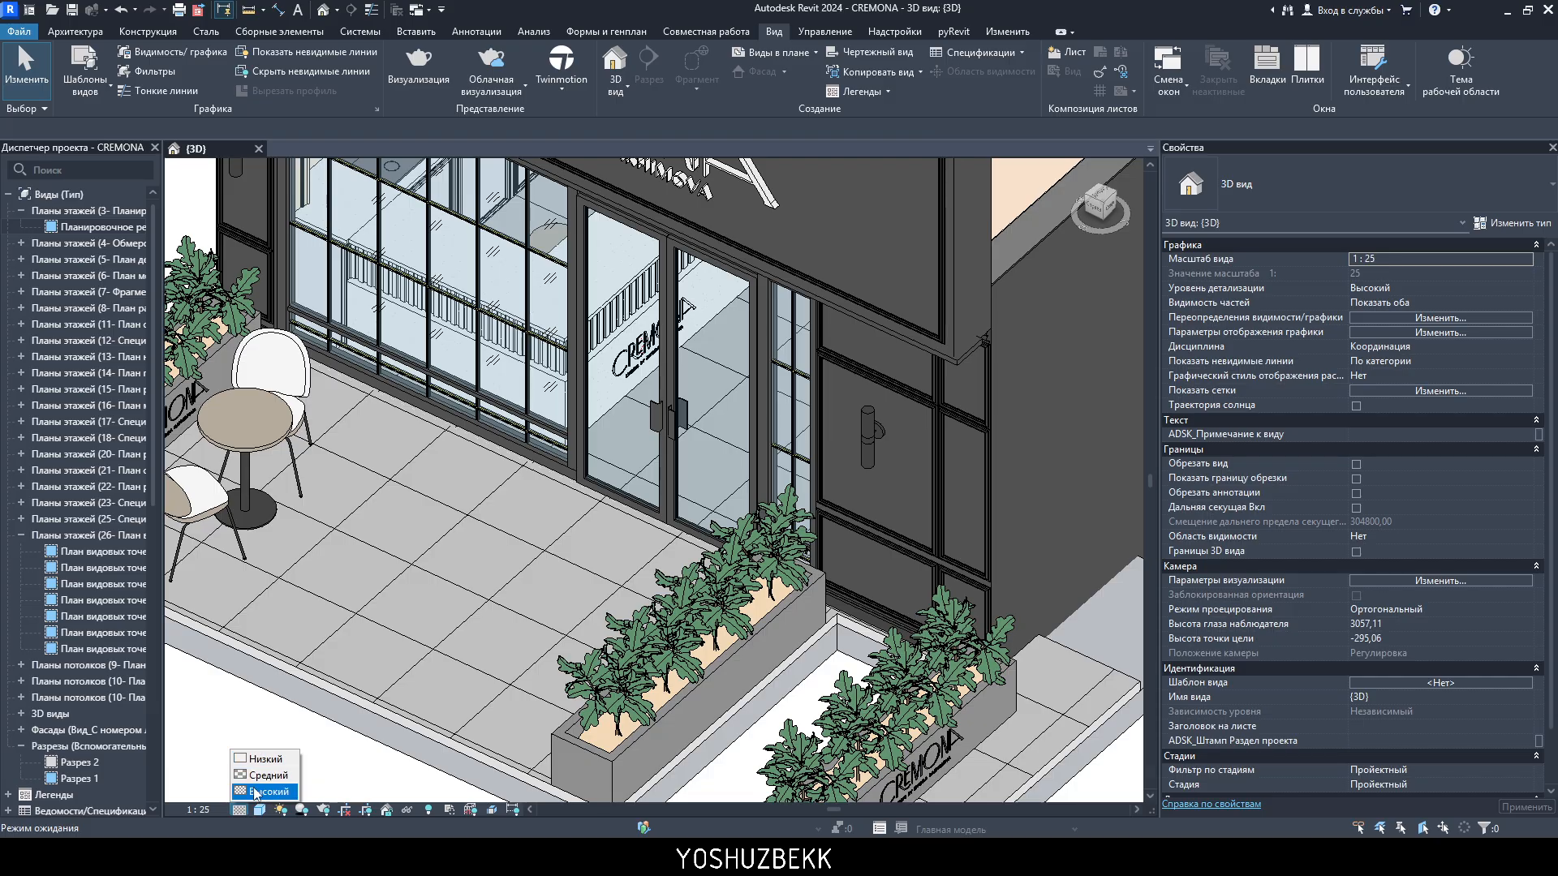
pyautogui.click(264, 774)
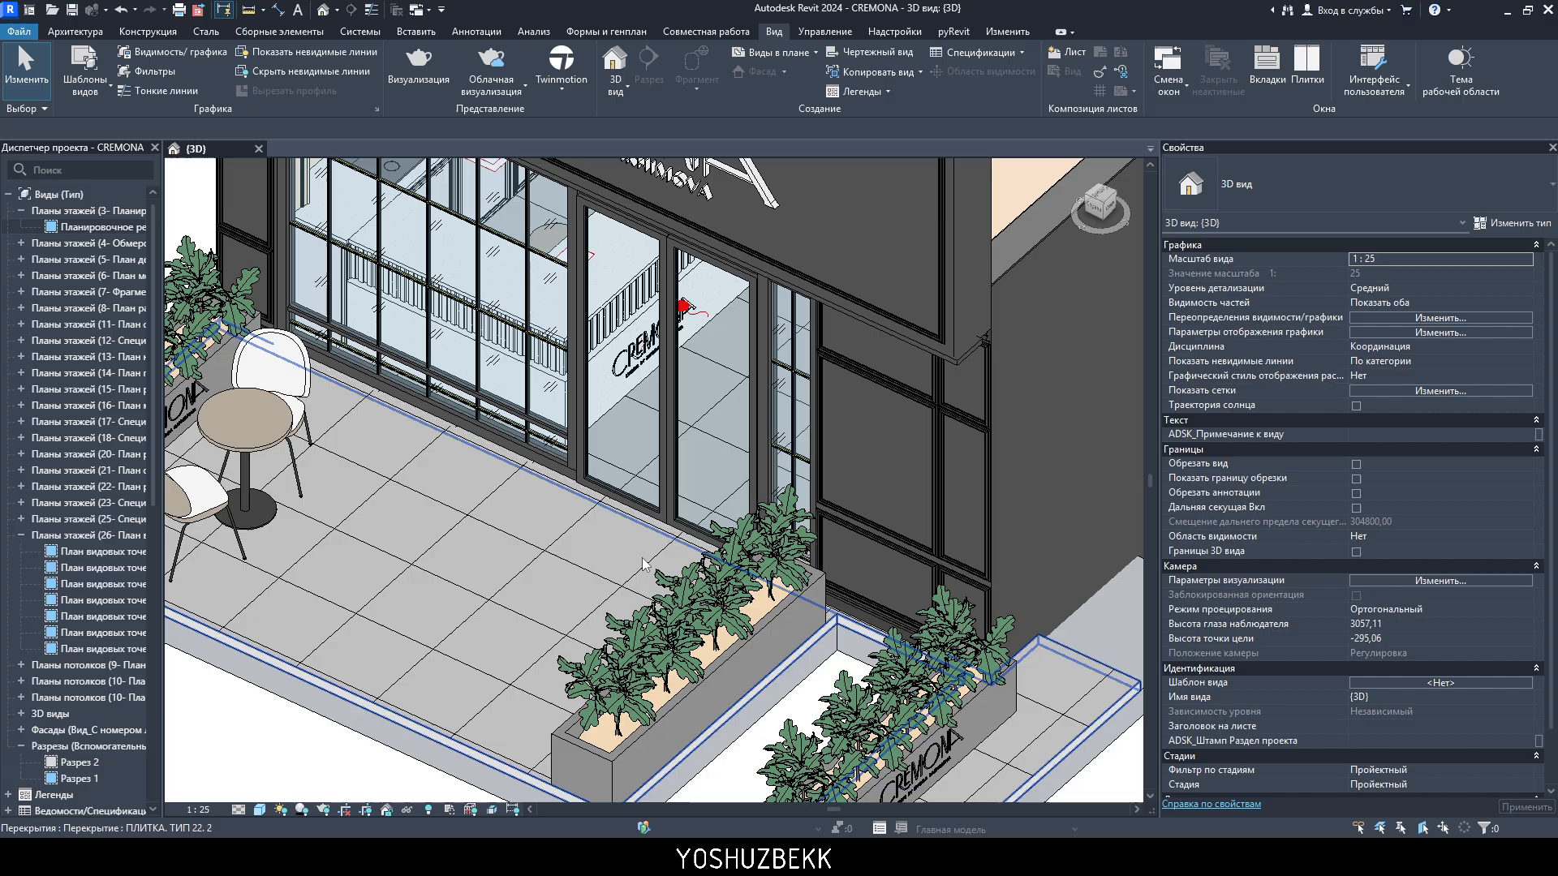
pyautogui.click(238, 808)
pyautogui.click(258, 757)
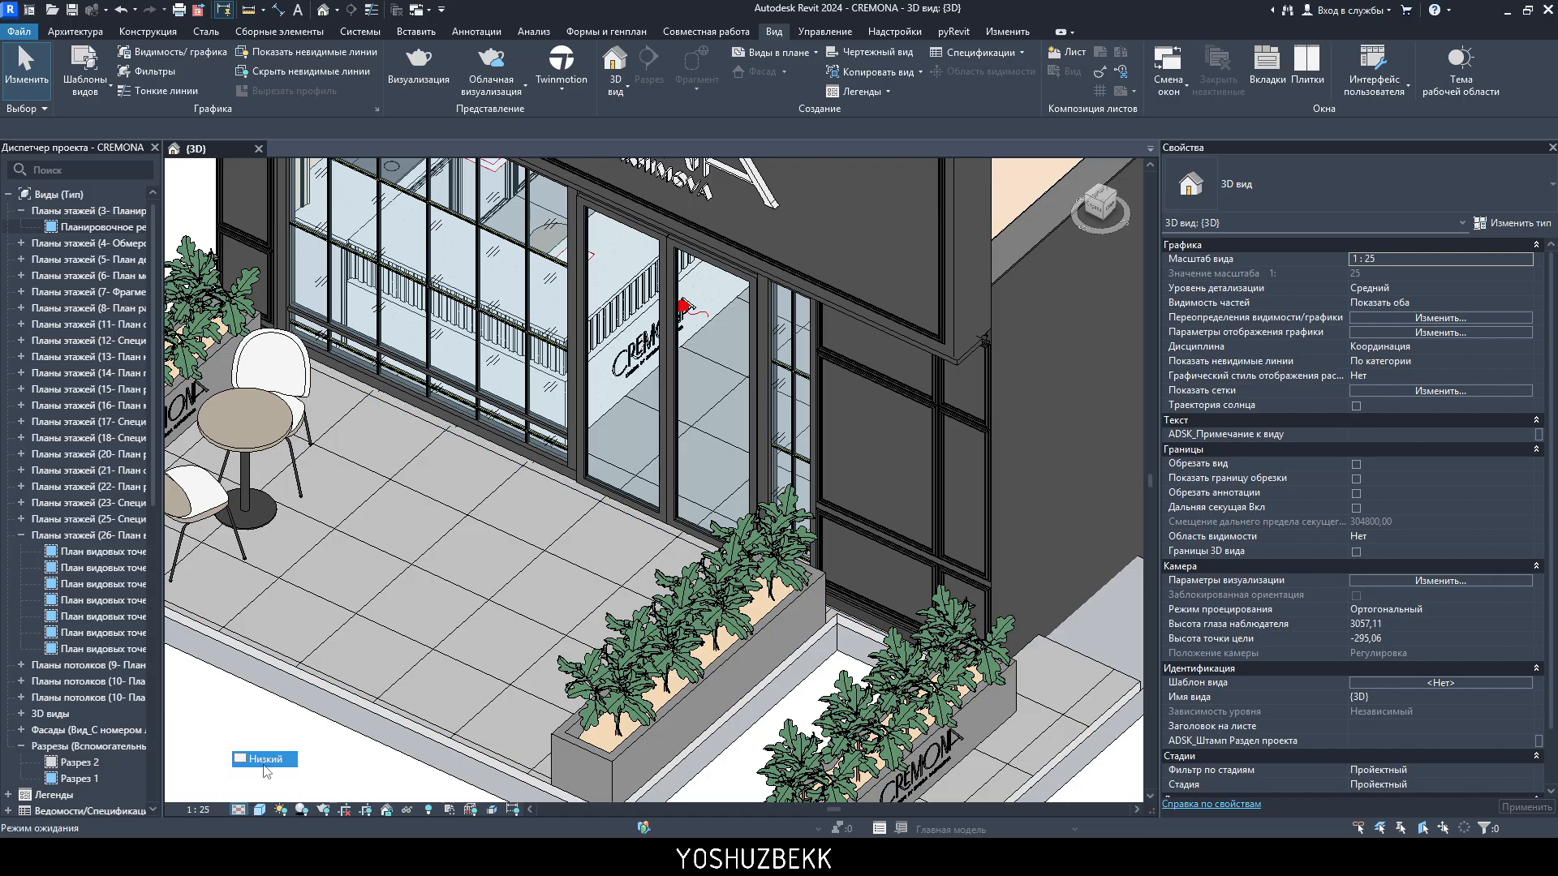
pyautogui.click(238, 809)
pyautogui.click(261, 792)
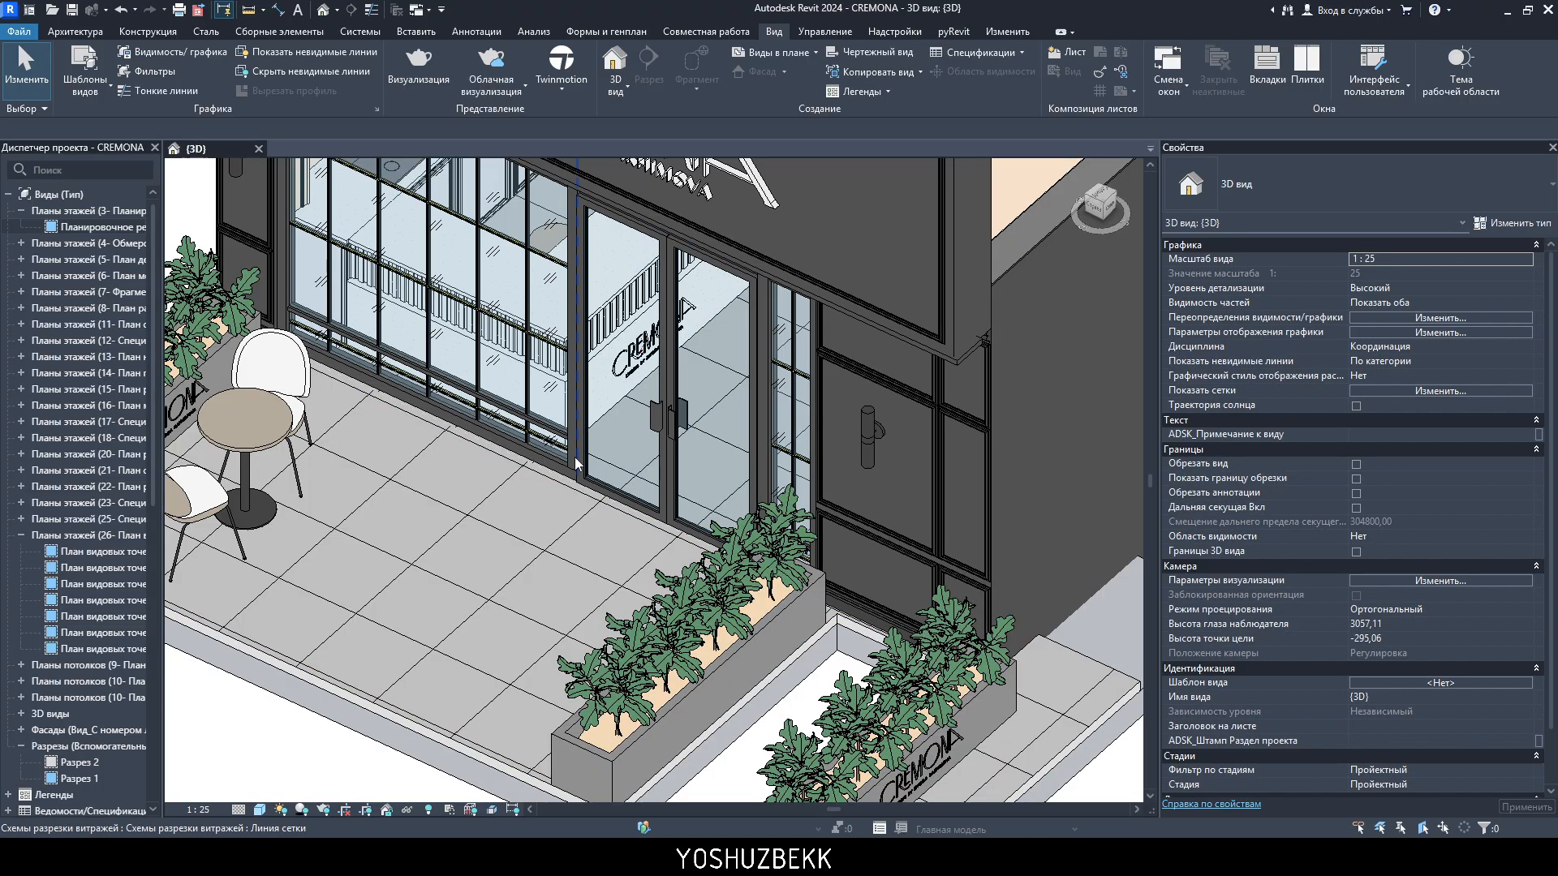
# - Compare the door handles and wall sconce at Средний and Низкий detail levels, ending on Высокий
pyautogui.click(237, 809)
pyautogui.click(260, 774)
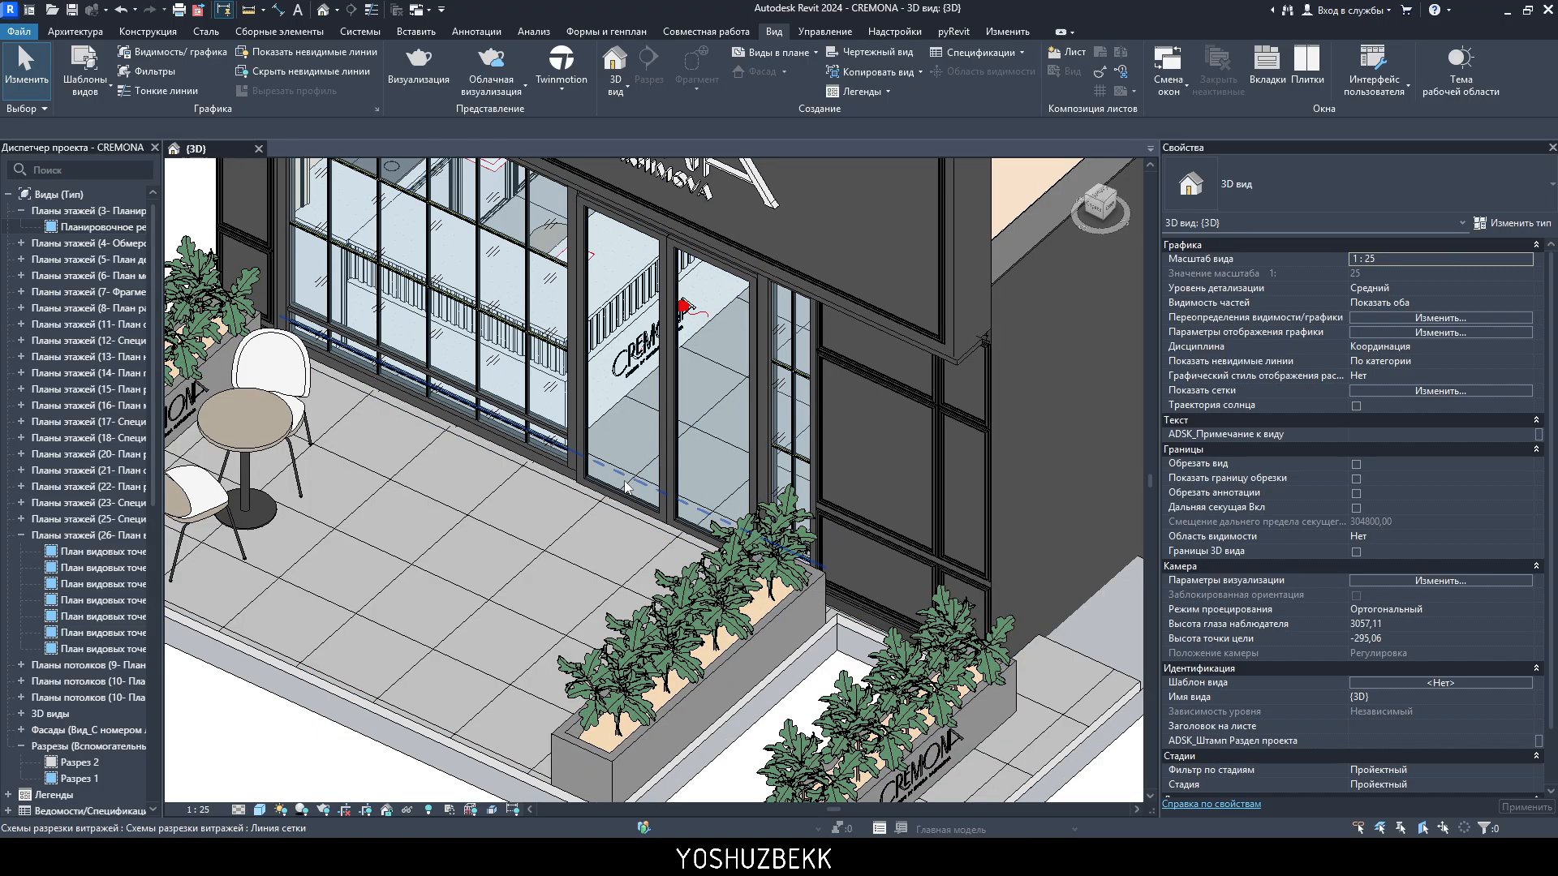
pyautogui.click(238, 809)
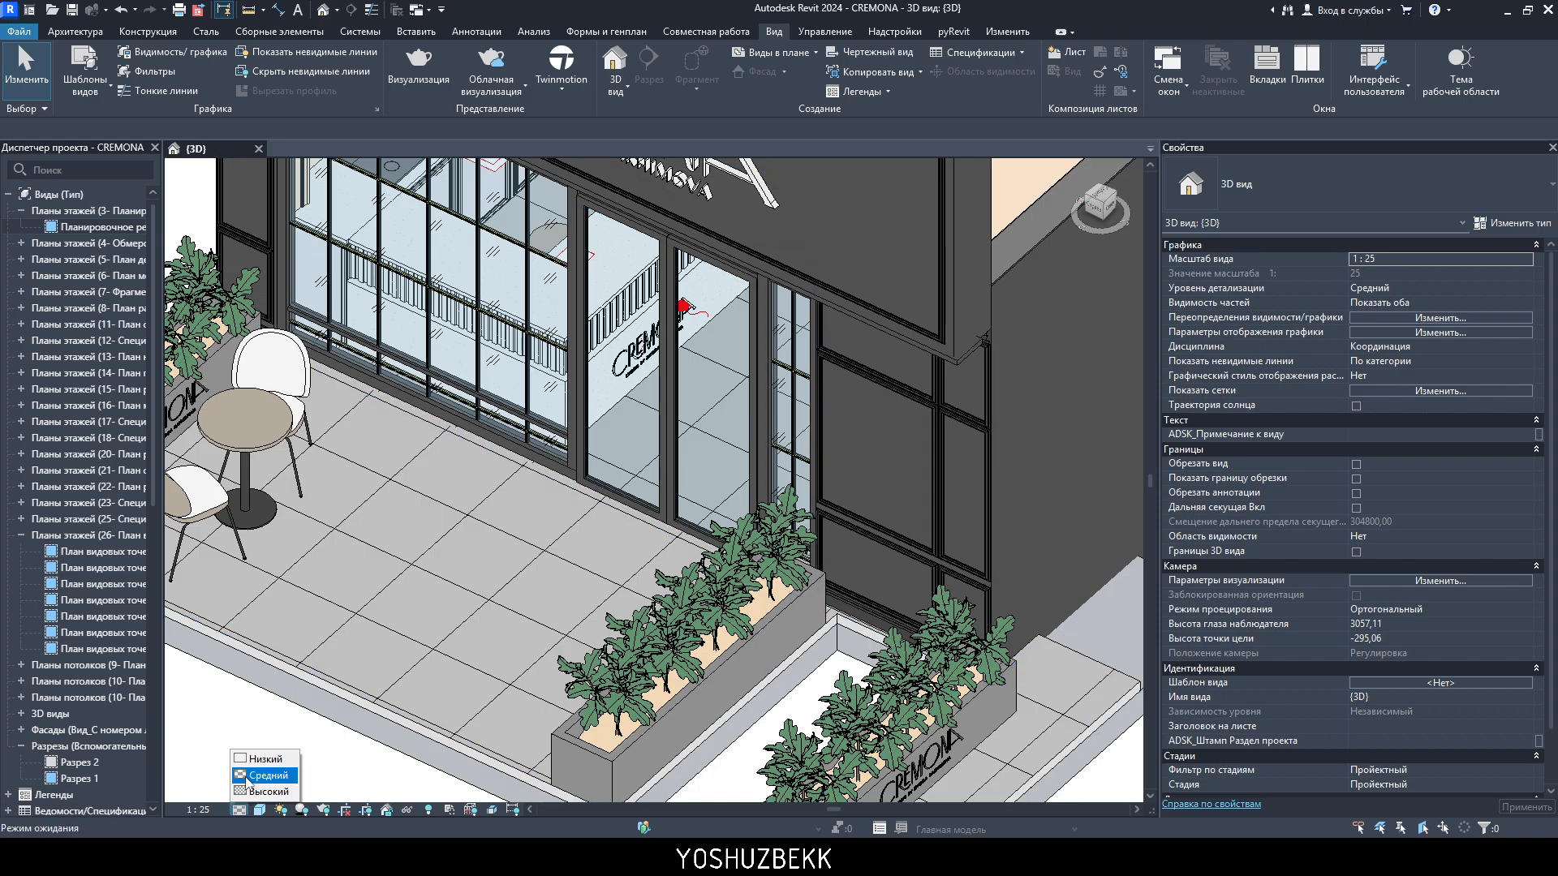
pyautogui.click(243, 761)
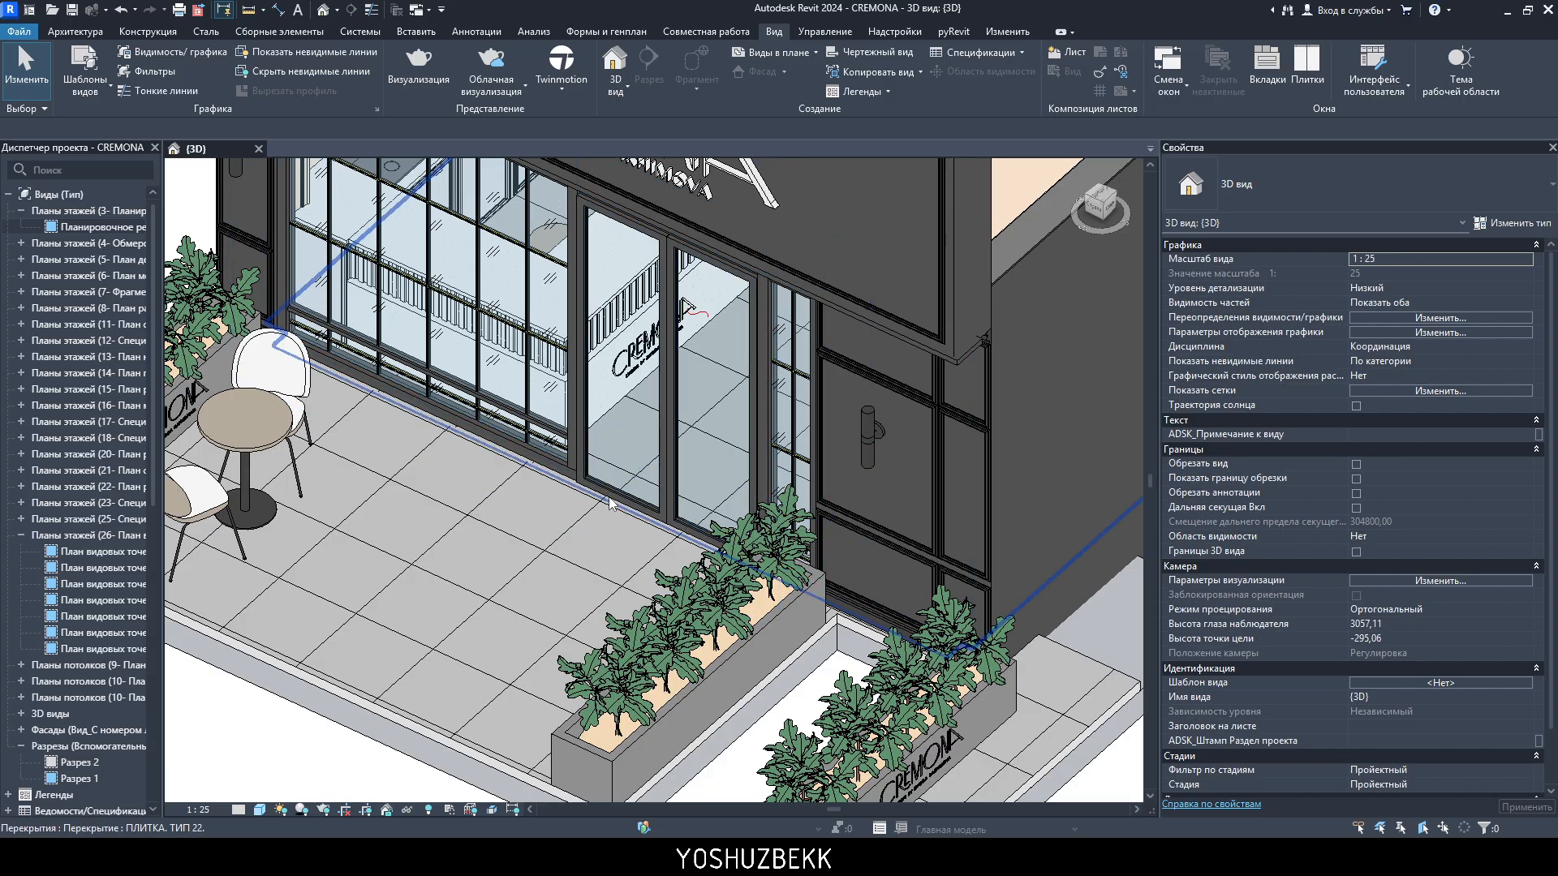
pyautogui.click(237, 809)
pyautogui.click(248, 794)
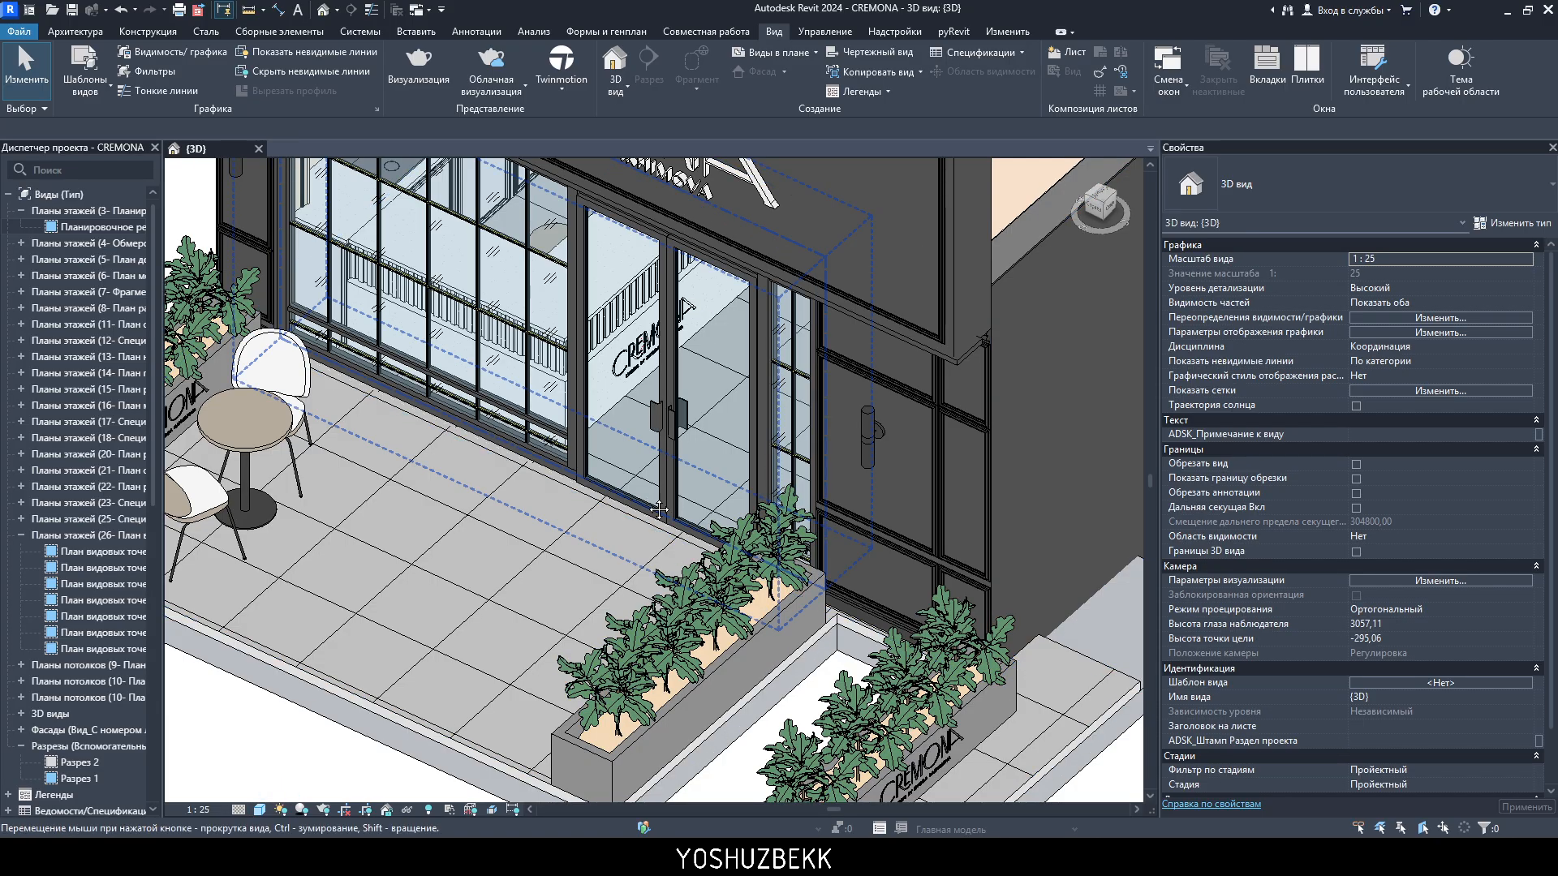
pyautogui.moveTo(654, 434); pyautogui.dragTo(701, 509, button='middle')
pyautogui.scroll(-3, 762, 491)
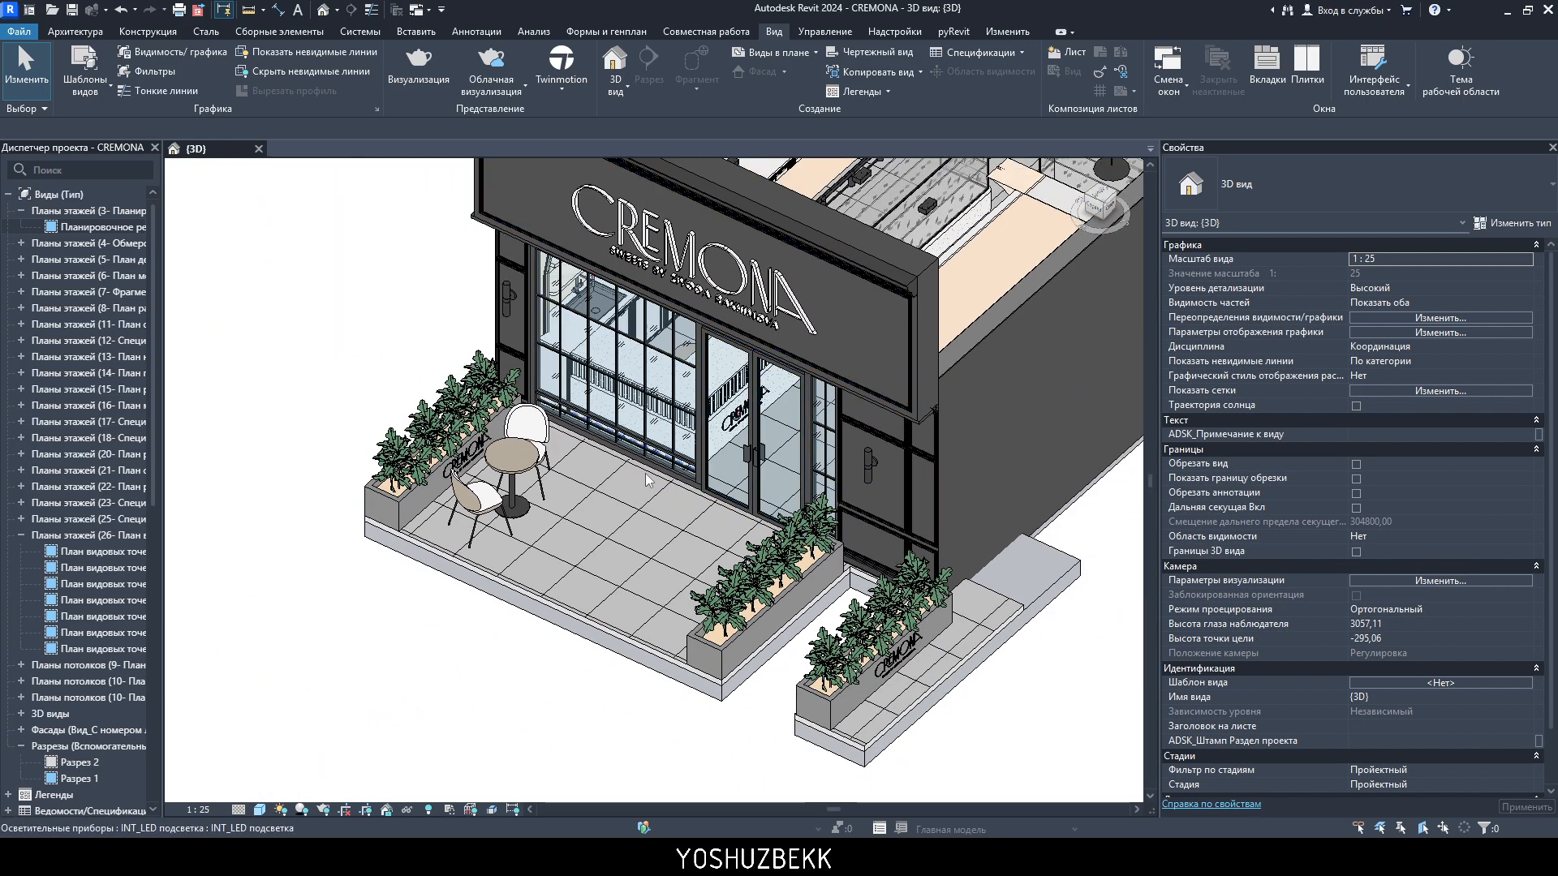
# - Try the Низкий detail level on the whole café façade and restore Высокий
pyautogui.click(239, 809)
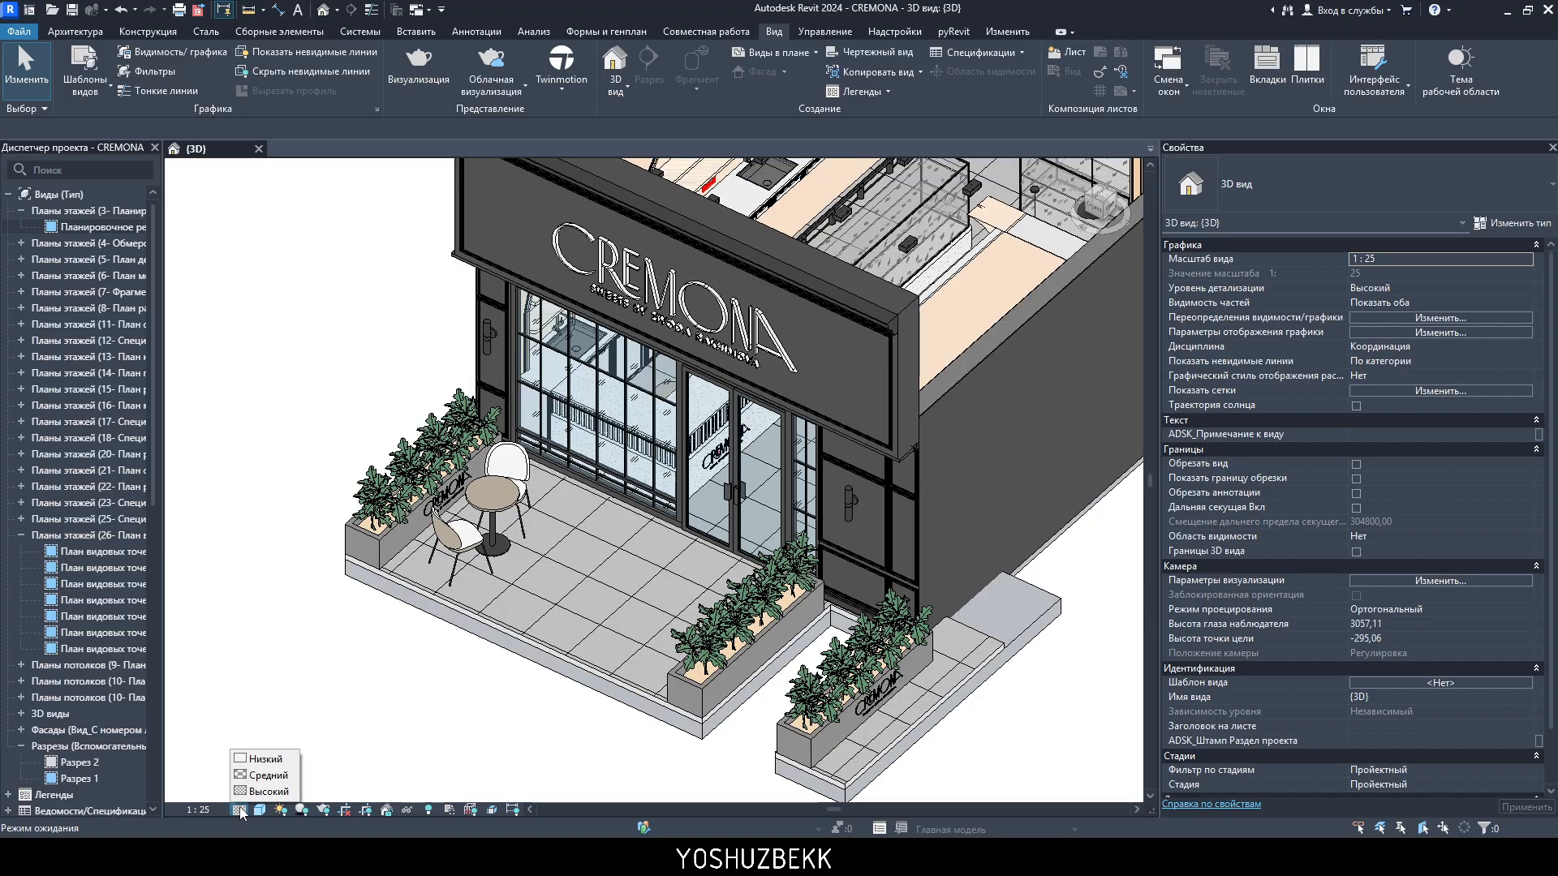
pyautogui.click(234, 685)
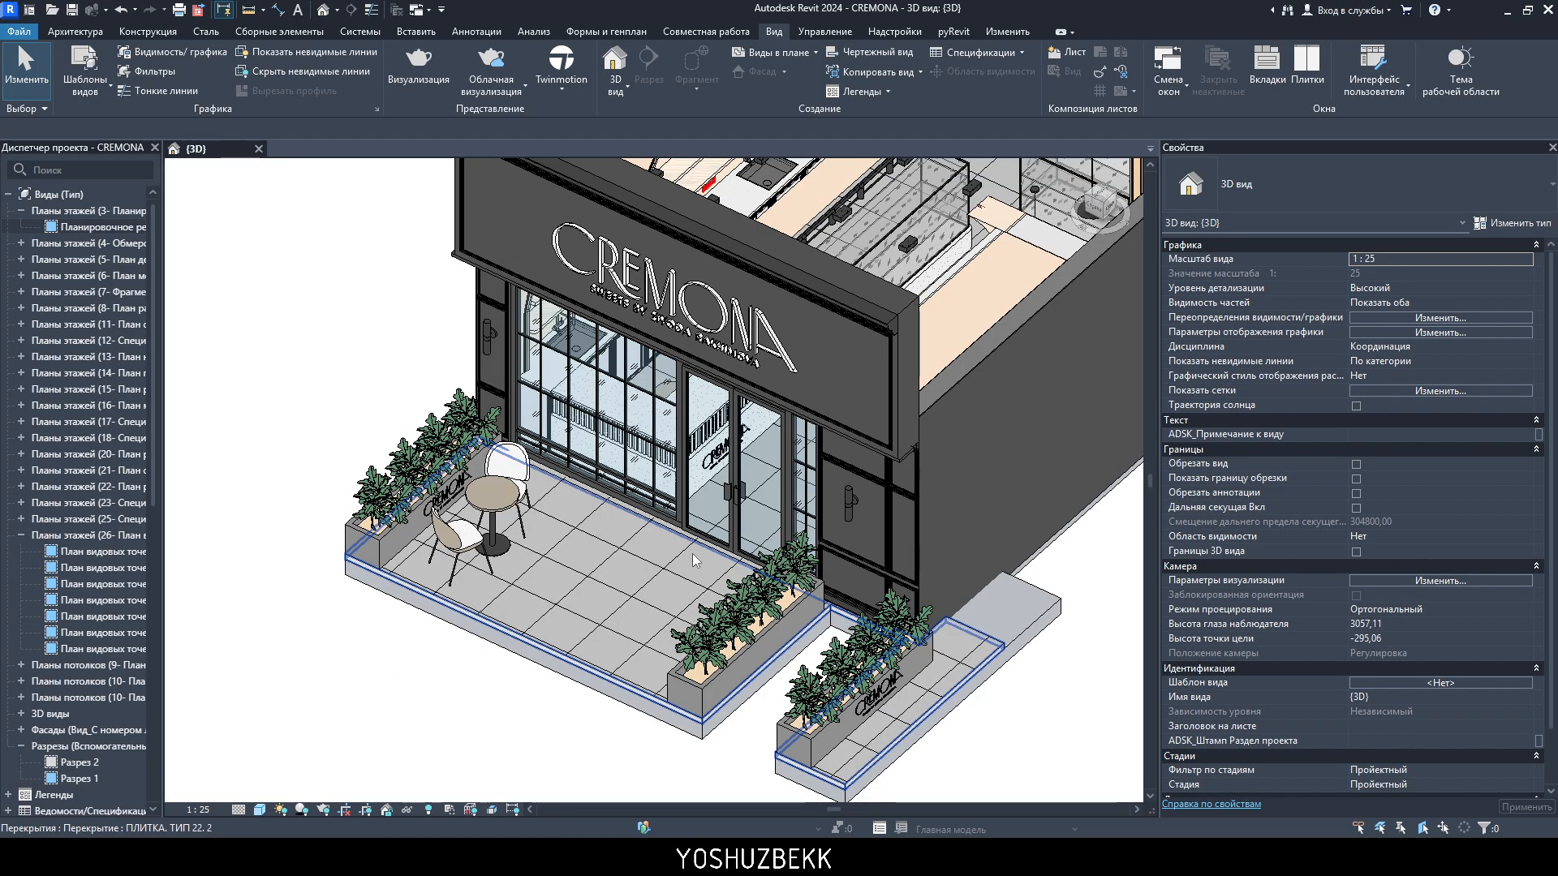
pyautogui.moveTo(693, 554); pyautogui.dragTo(690, 554, button='middle')
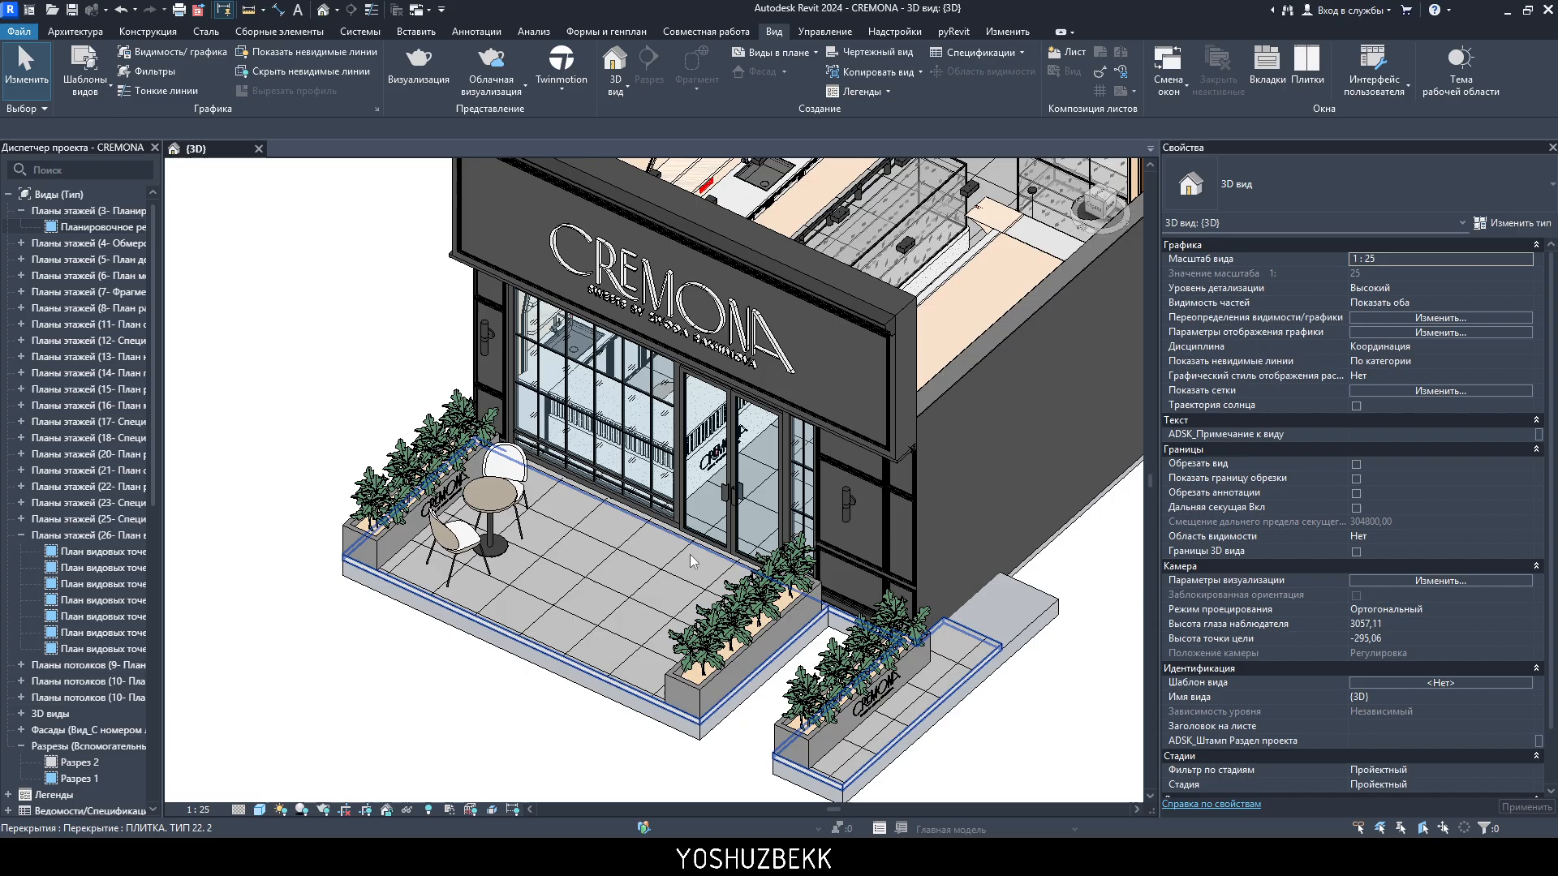
pyautogui.click(238, 809)
pyautogui.click(261, 755)
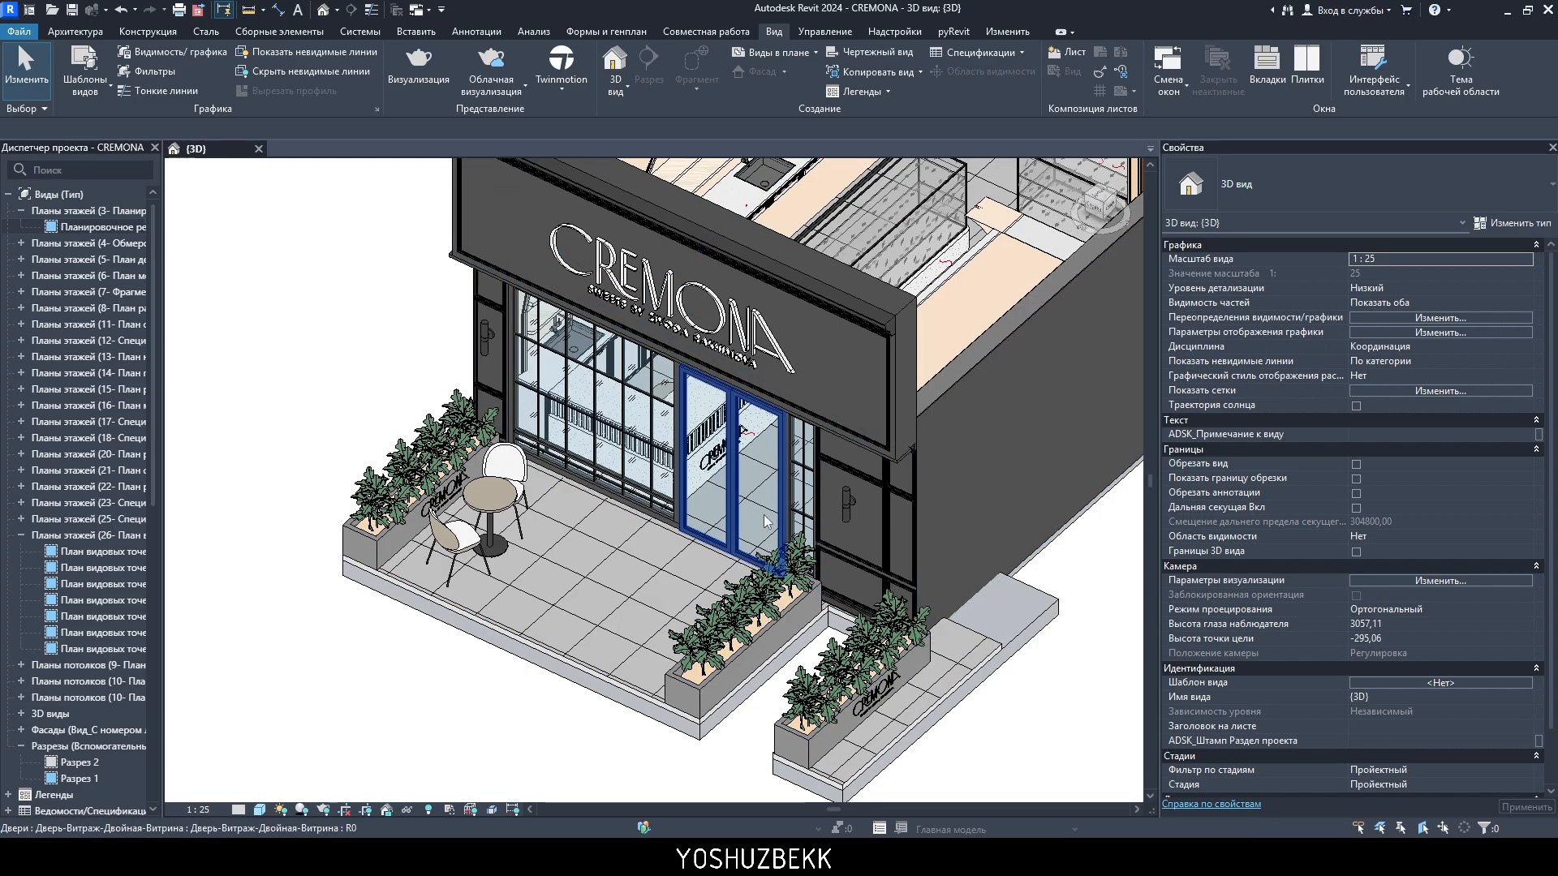
pyautogui.click(238, 810)
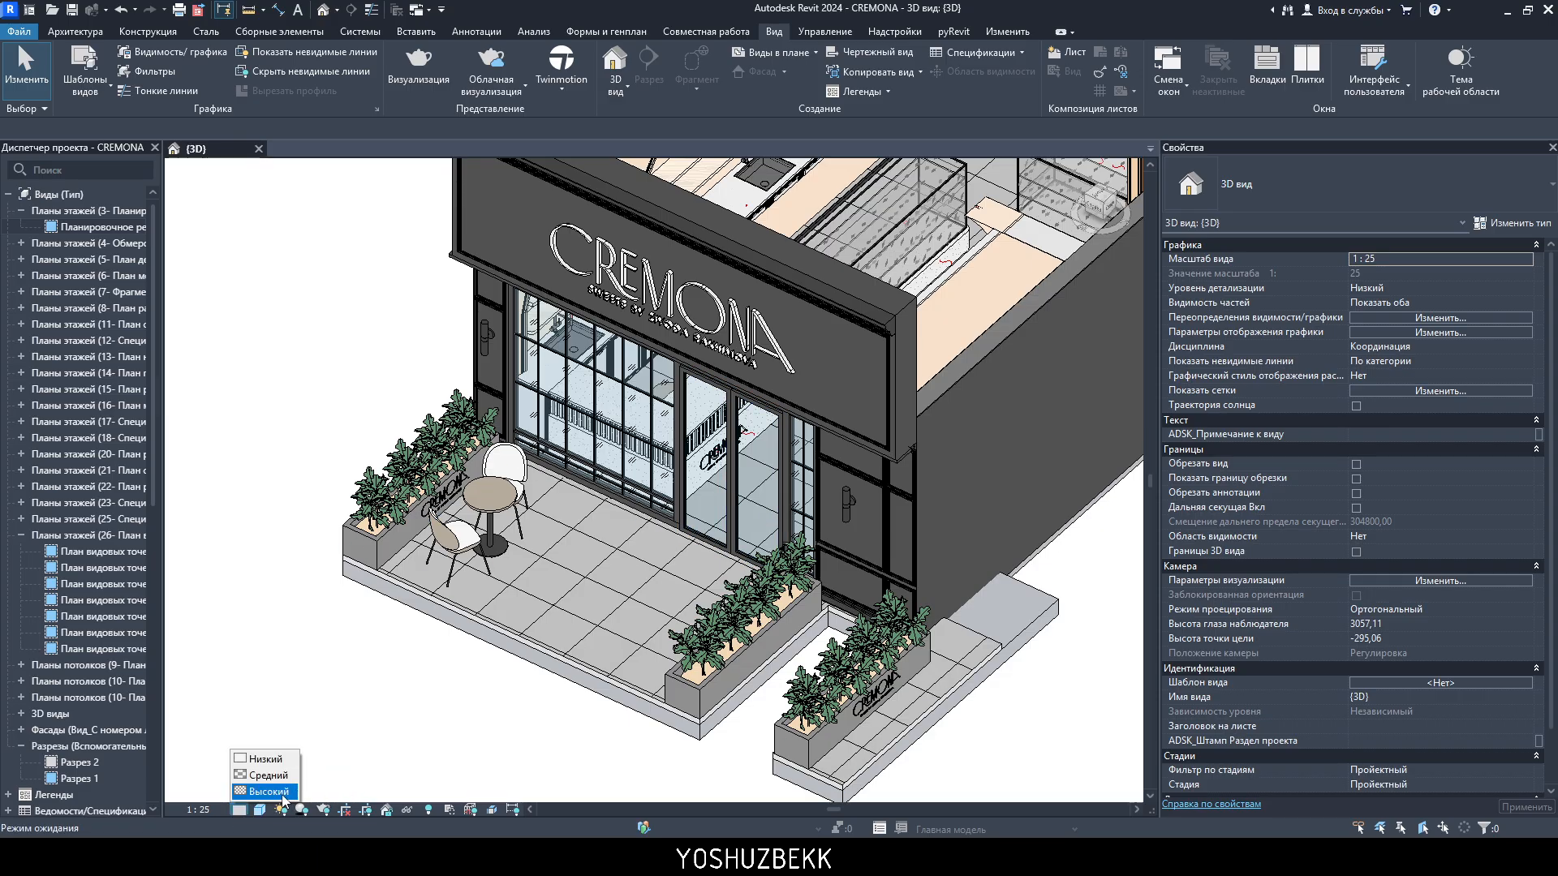
pyautogui.click(283, 799)
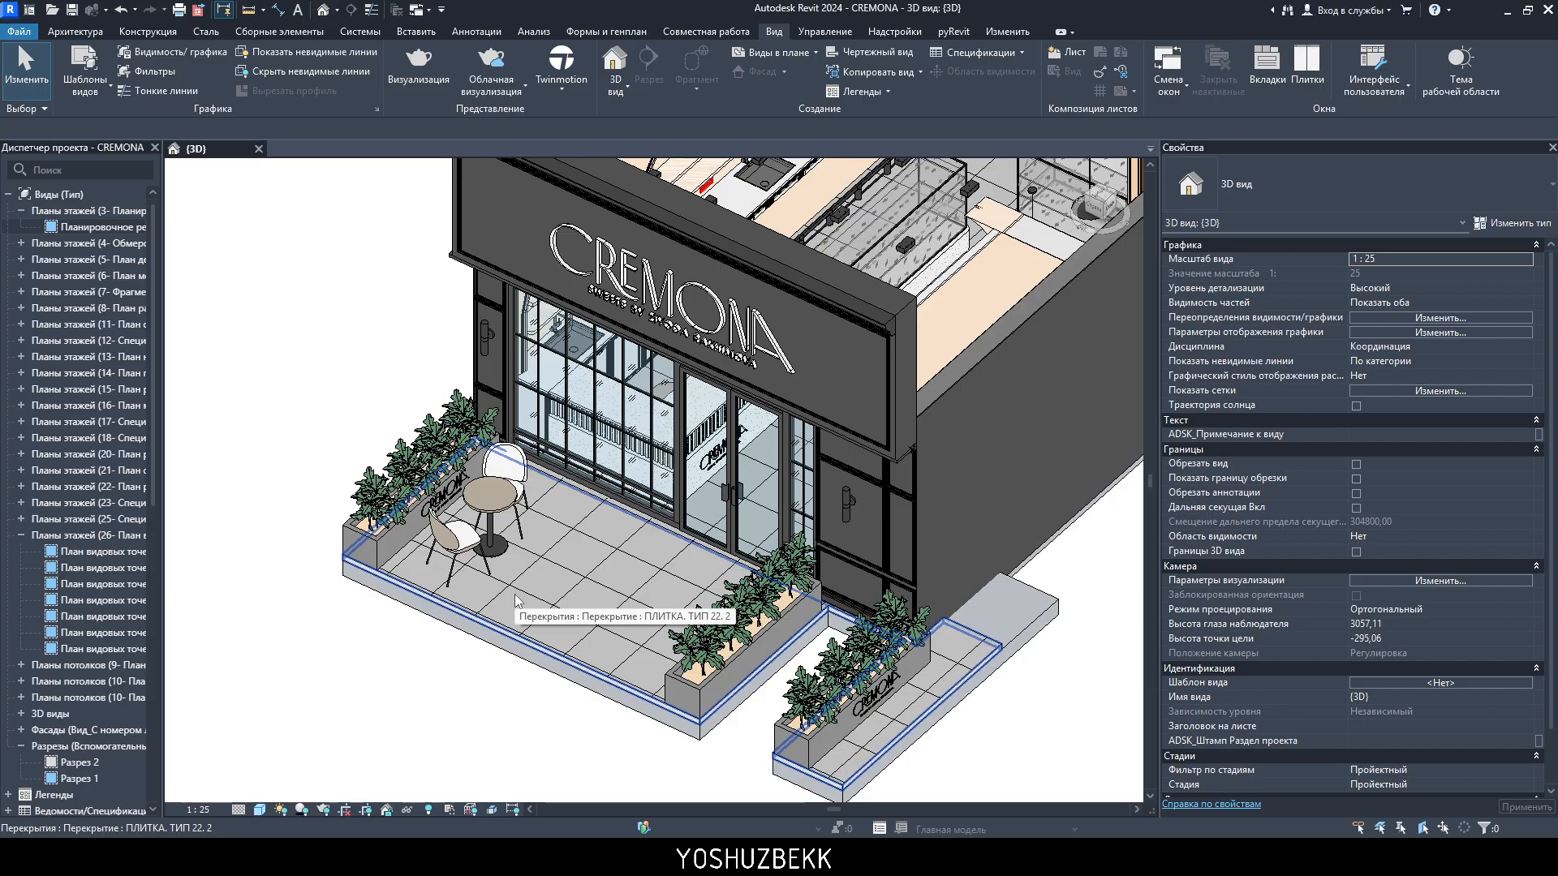
pyautogui.moveTo(858, 505); pyautogui.dragTo(760, 554, button='middle')
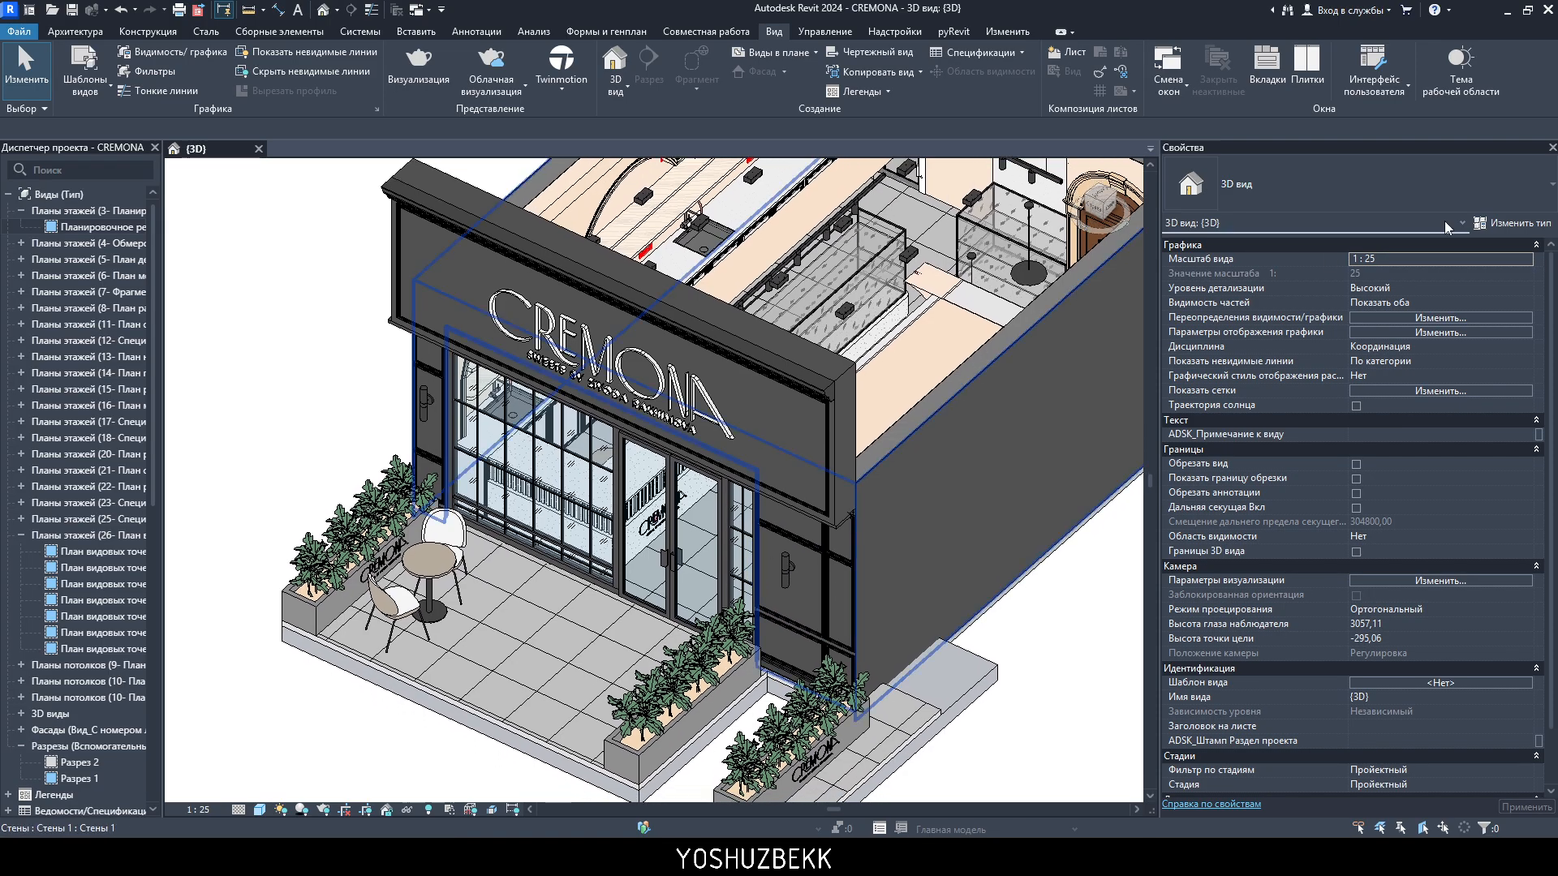
# - Open the 3D view's Visibility/Graphics Overrides and find the Осветительные приборы category among the model categories
pyautogui.click(1437, 319)
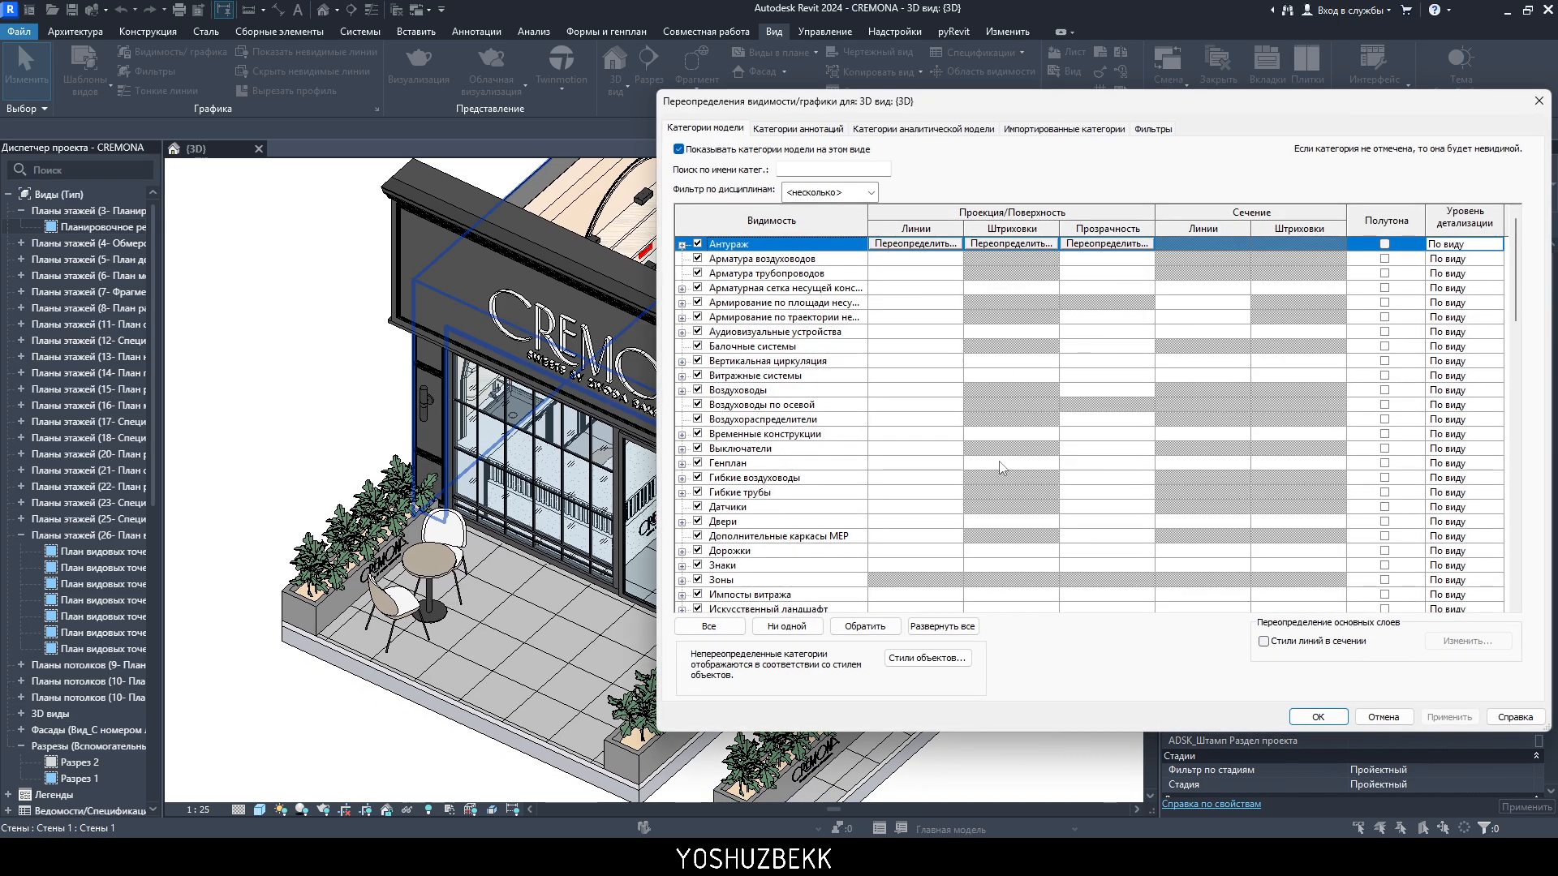
pyautogui.click(756, 523)
pyautogui.moveTo(1514, 296); pyautogui.dragTo(1524, 412)
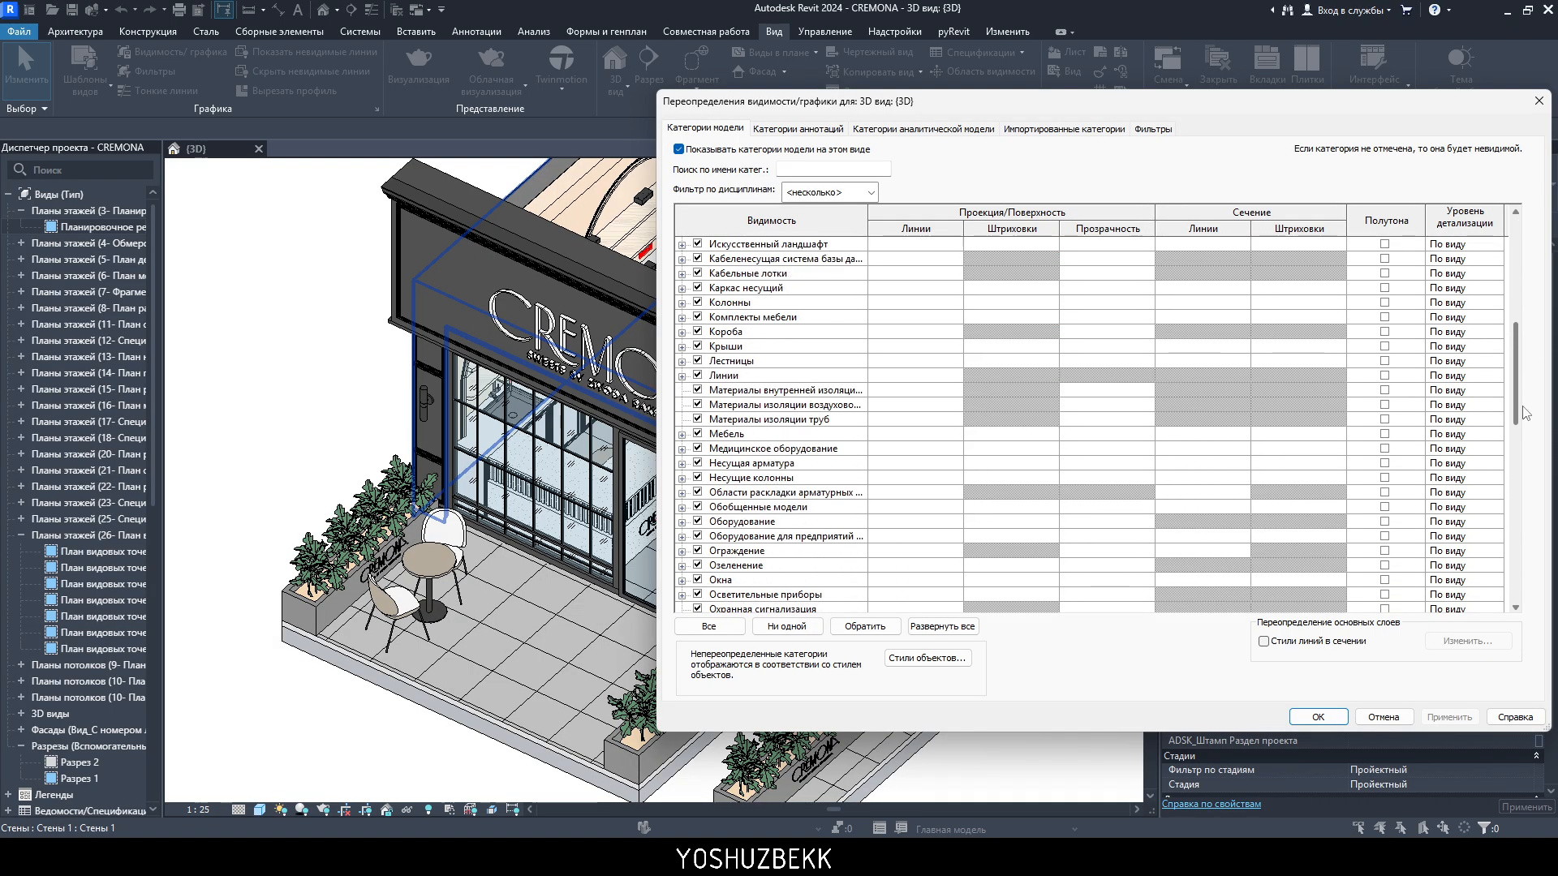
pyautogui.click(762, 593)
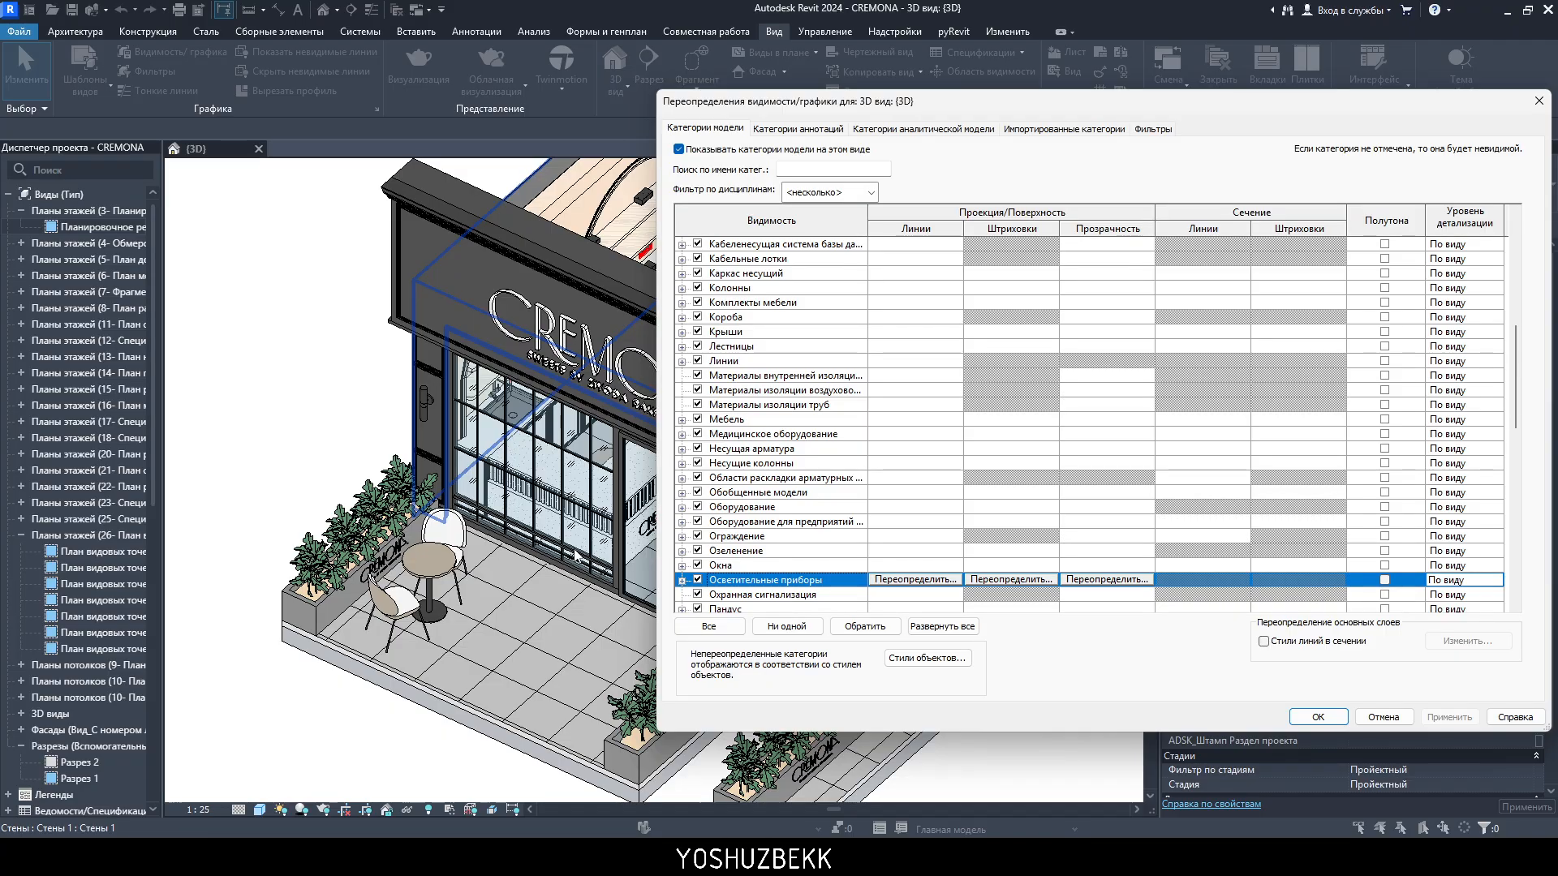
pyautogui.scroll(5, 779, 422)
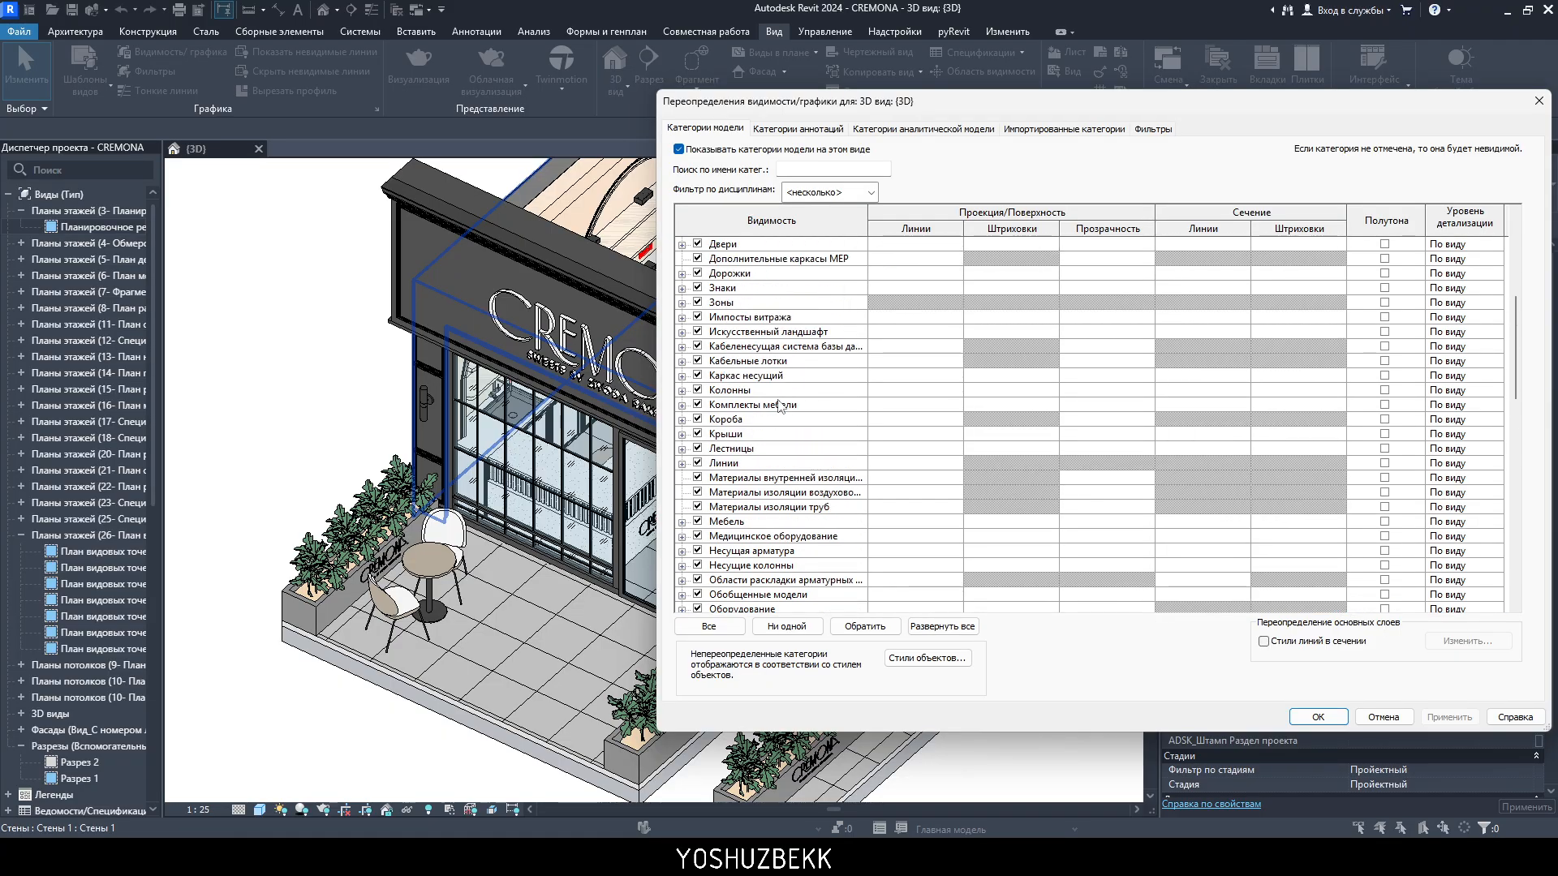
pyautogui.scroll(1, 741, 441)
# - Override the detail level of the Двери category to Низкий, apply it and accept the overrides
pyautogui.click(766, 390)
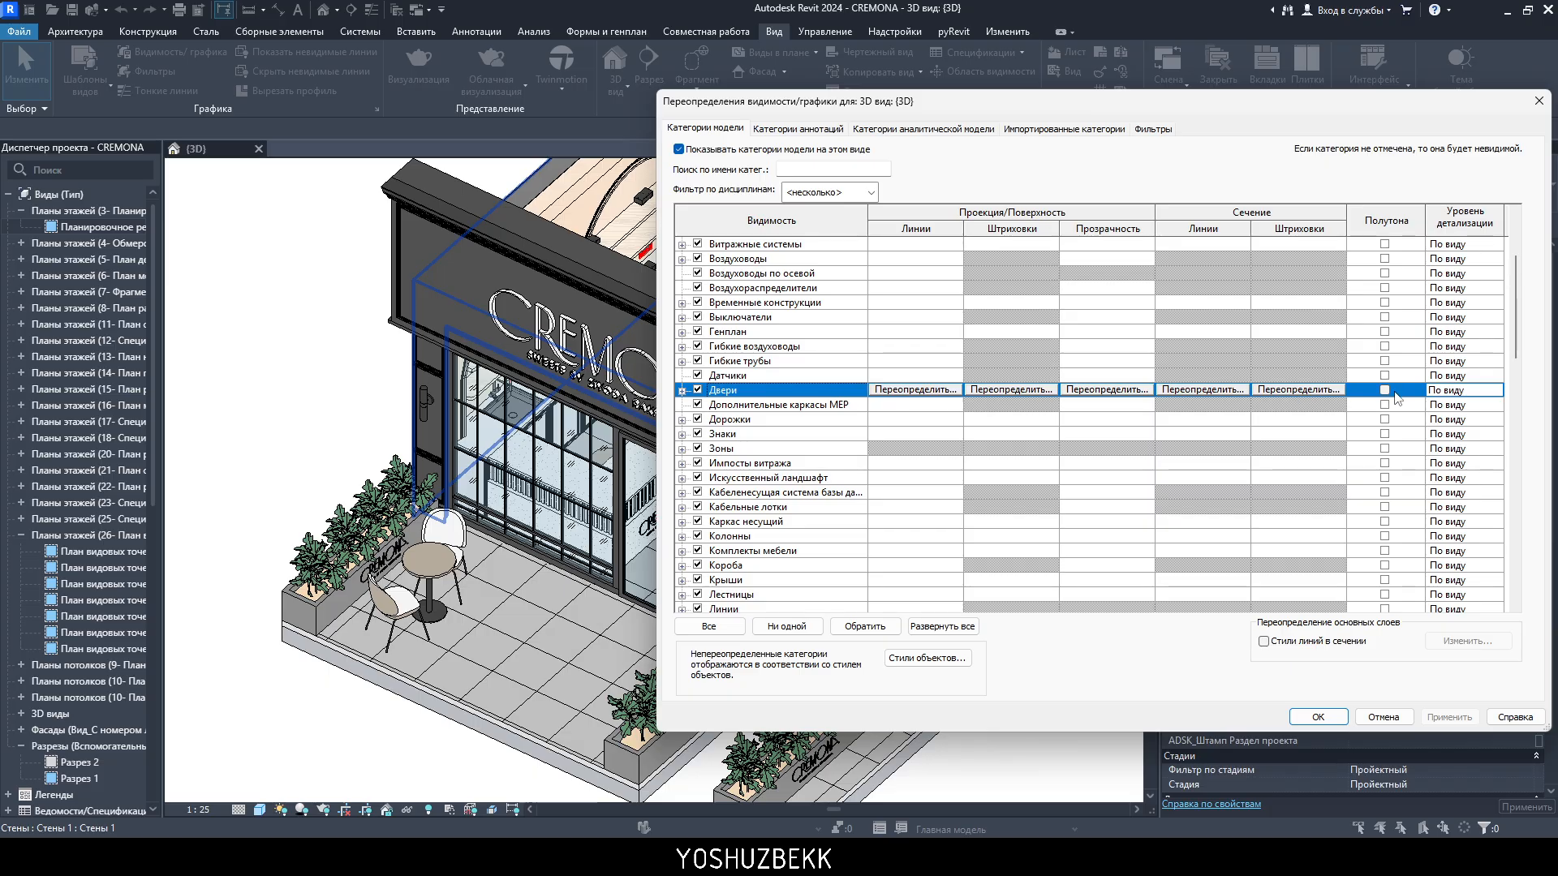
pyautogui.click(1493, 393)
pyautogui.click(1495, 390)
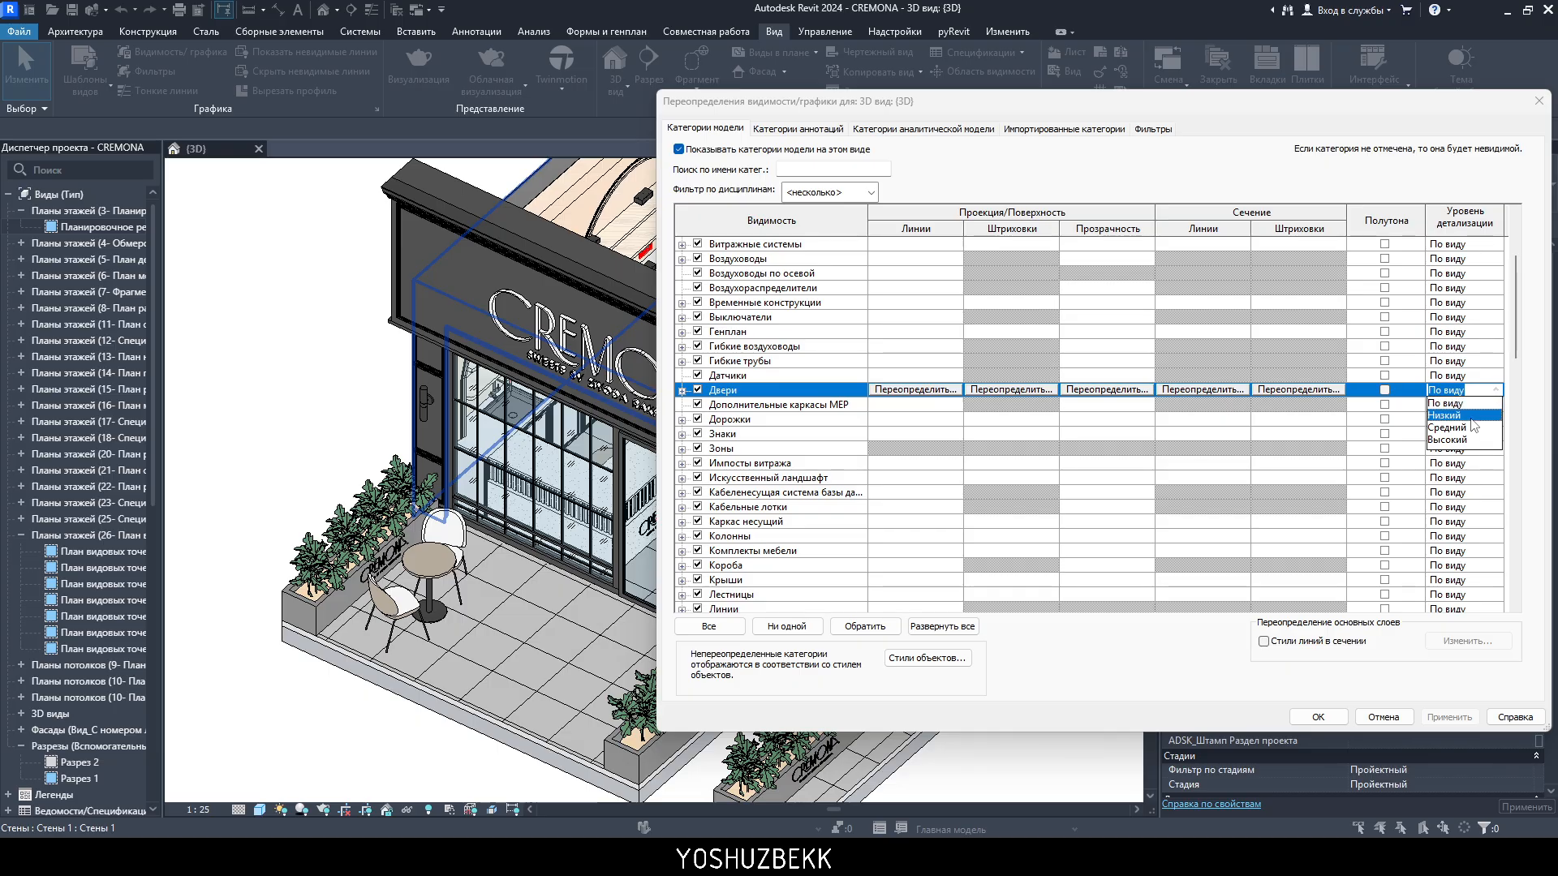
pyautogui.click(1465, 416)
pyautogui.moveTo(798, 101); pyautogui.dragTo(905, 81)
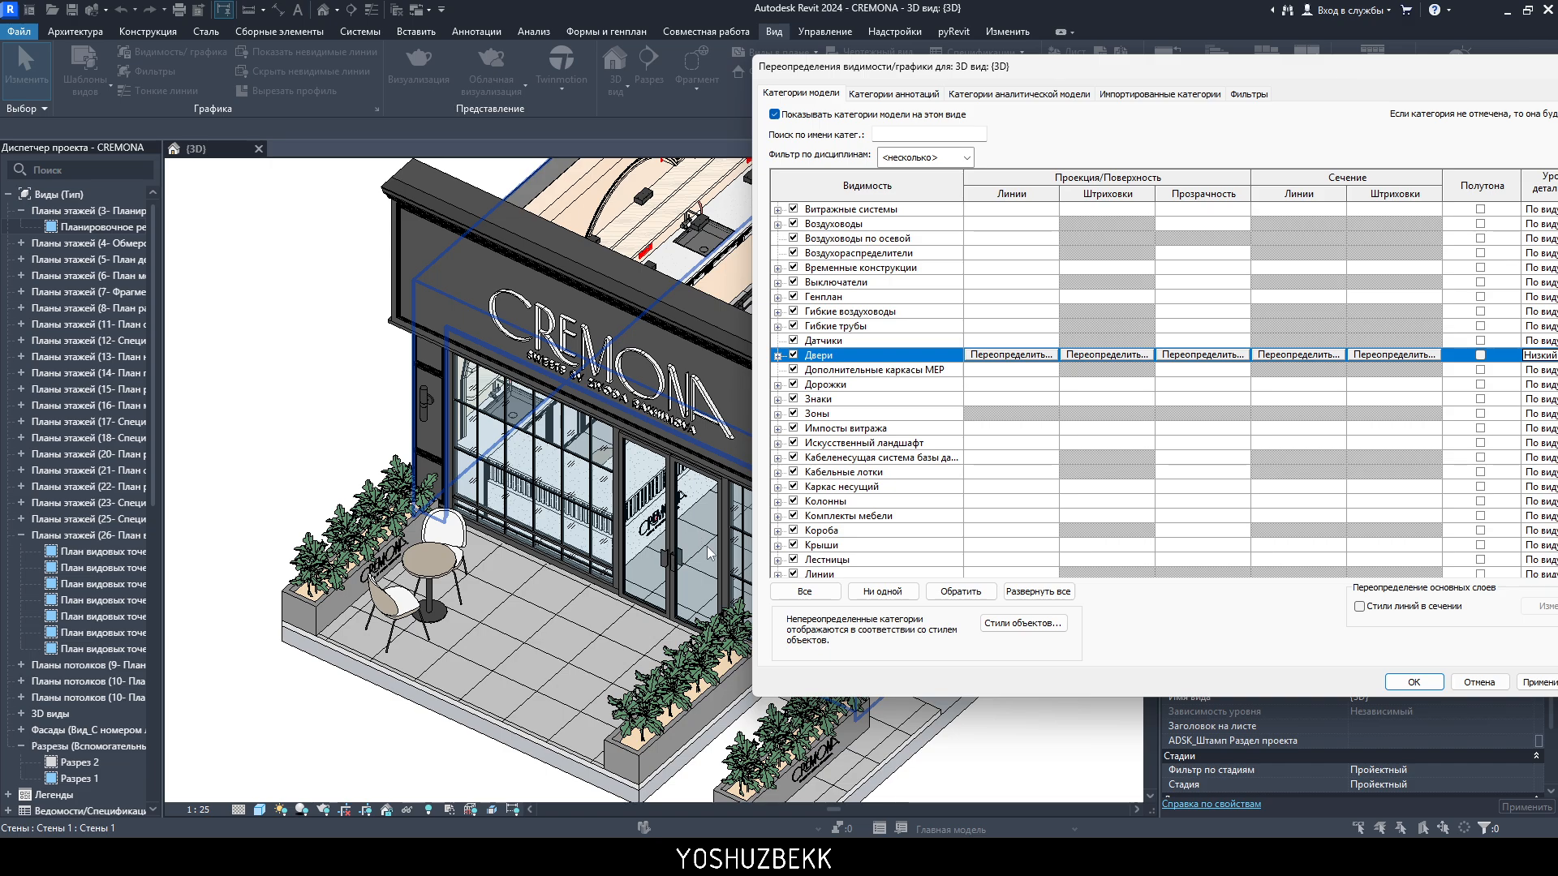
pyautogui.click(1539, 681)
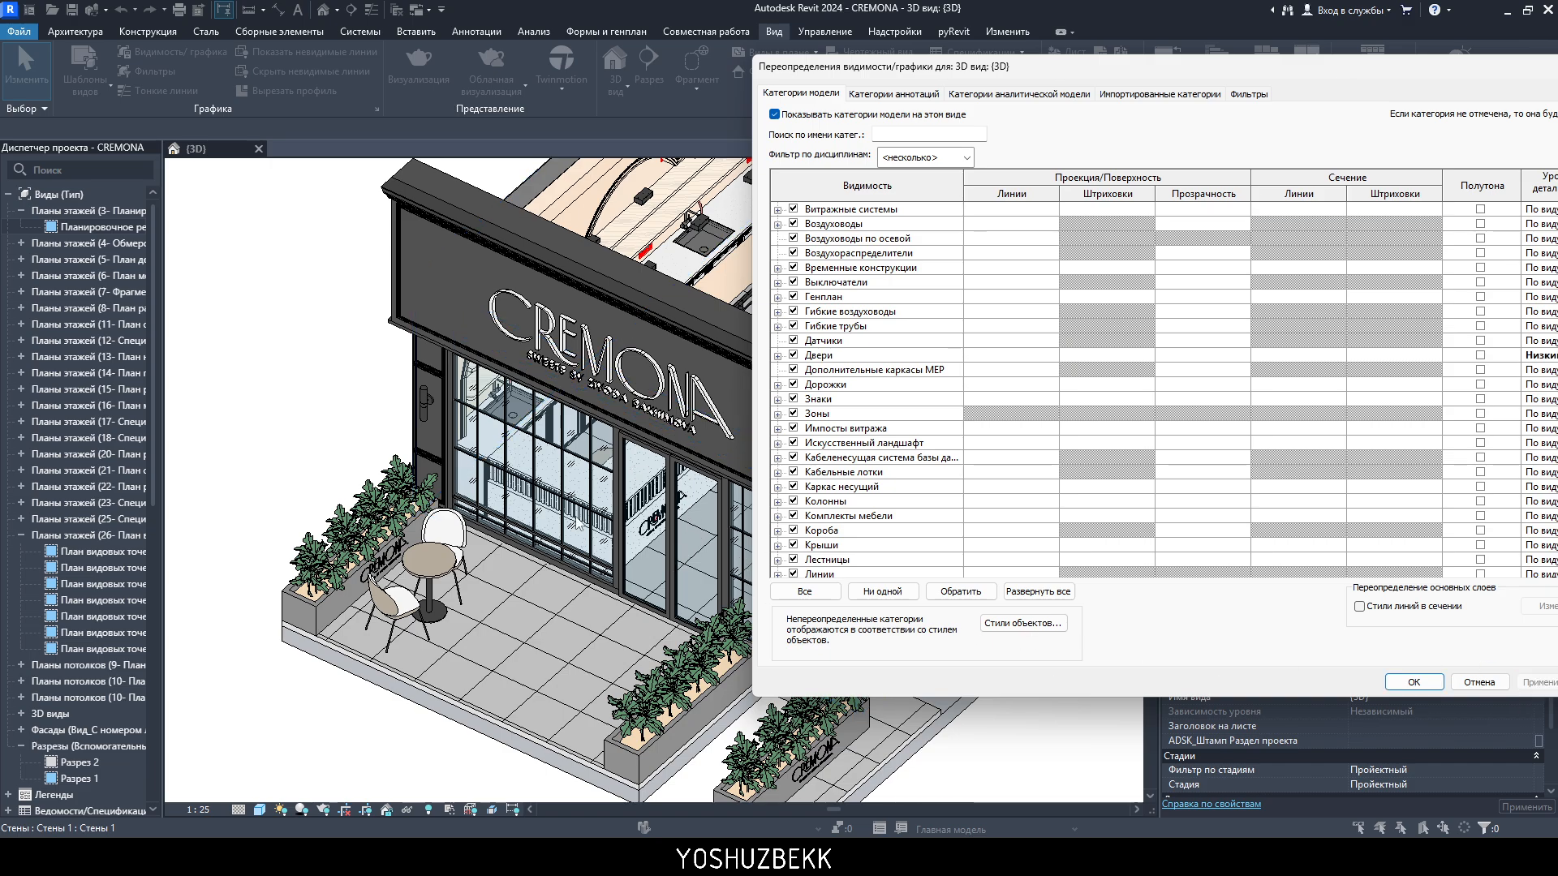
pyautogui.click(1532, 364)
pyautogui.click(1414, 683)
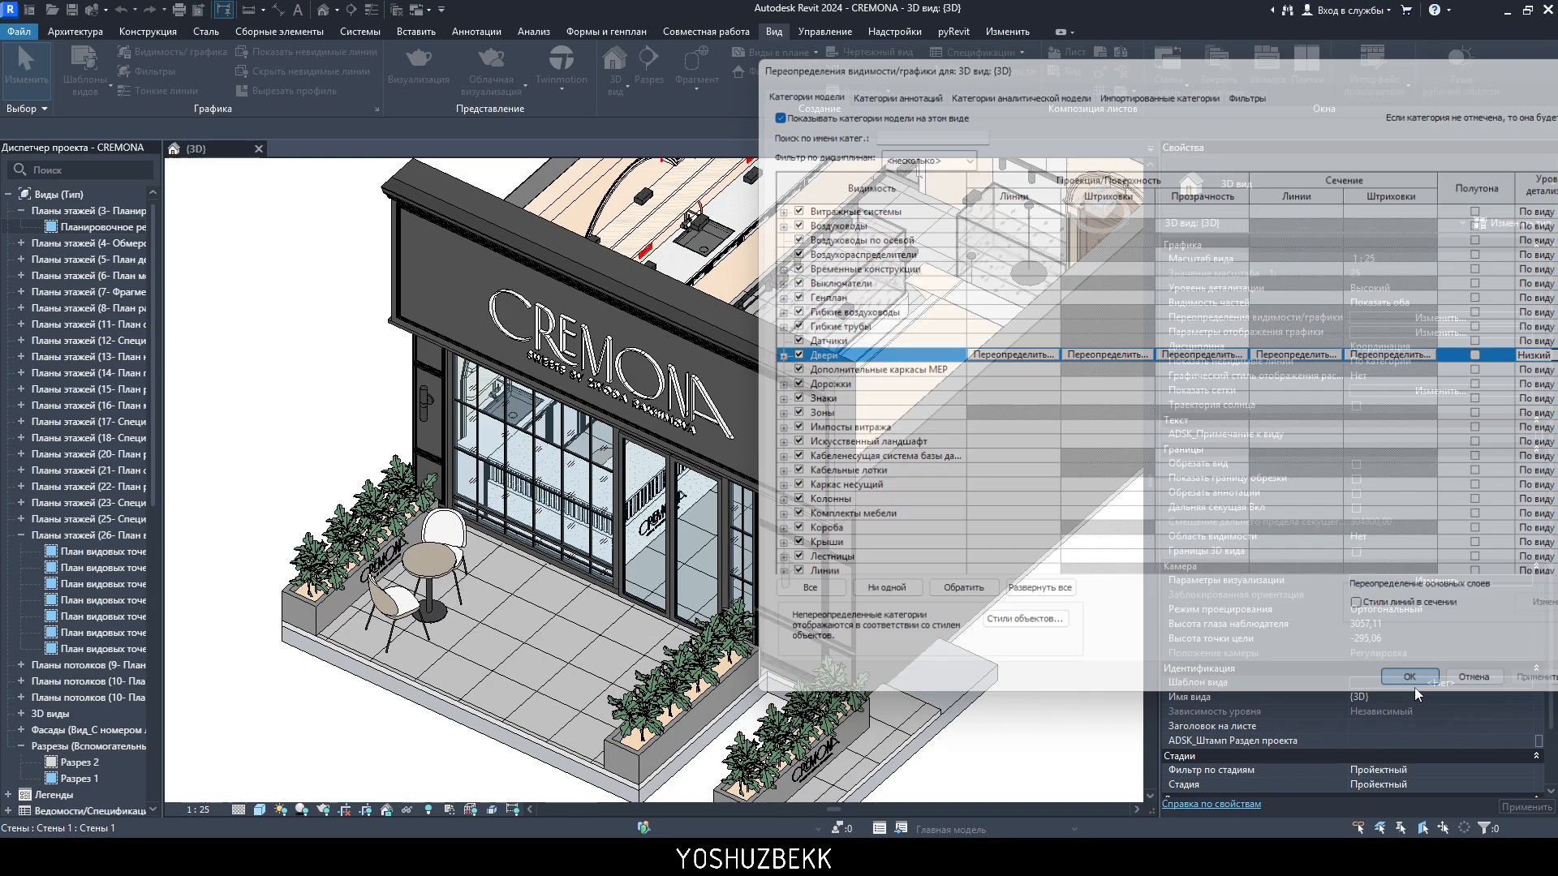
# - Check the door override by cycling the view's detail level through Низкий, Средний and Высокий
pyautogui.click(237, 810)
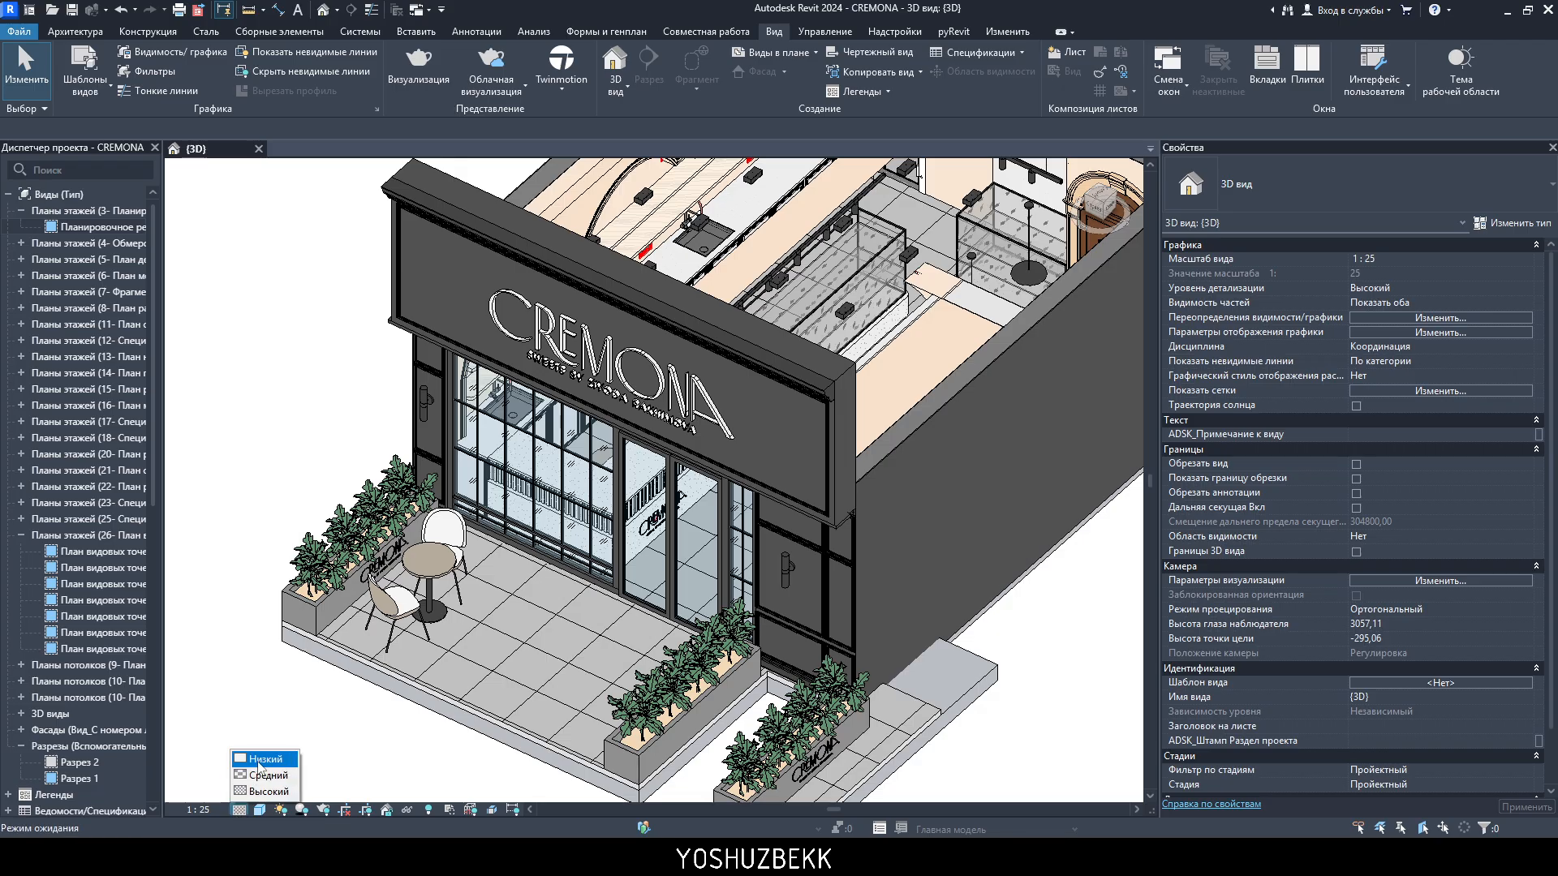
pyautogui.click(258, 757)
pyautogui.click(238, 809)
pyautogui.click(259, 775)
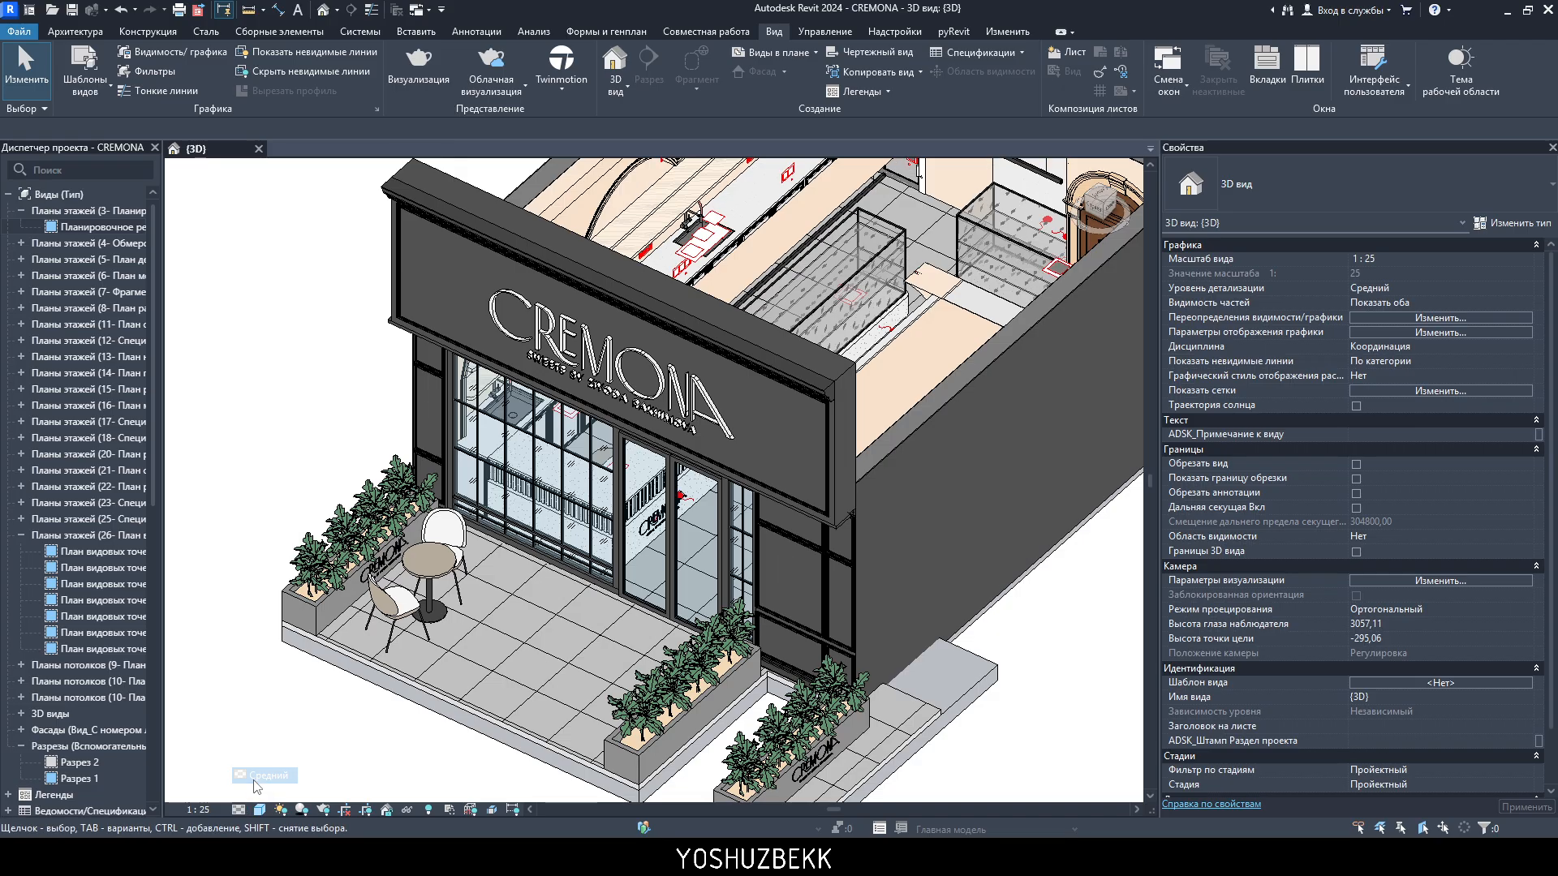
pyautogui.click(239, 810)
pyautogui.click(266, 791)
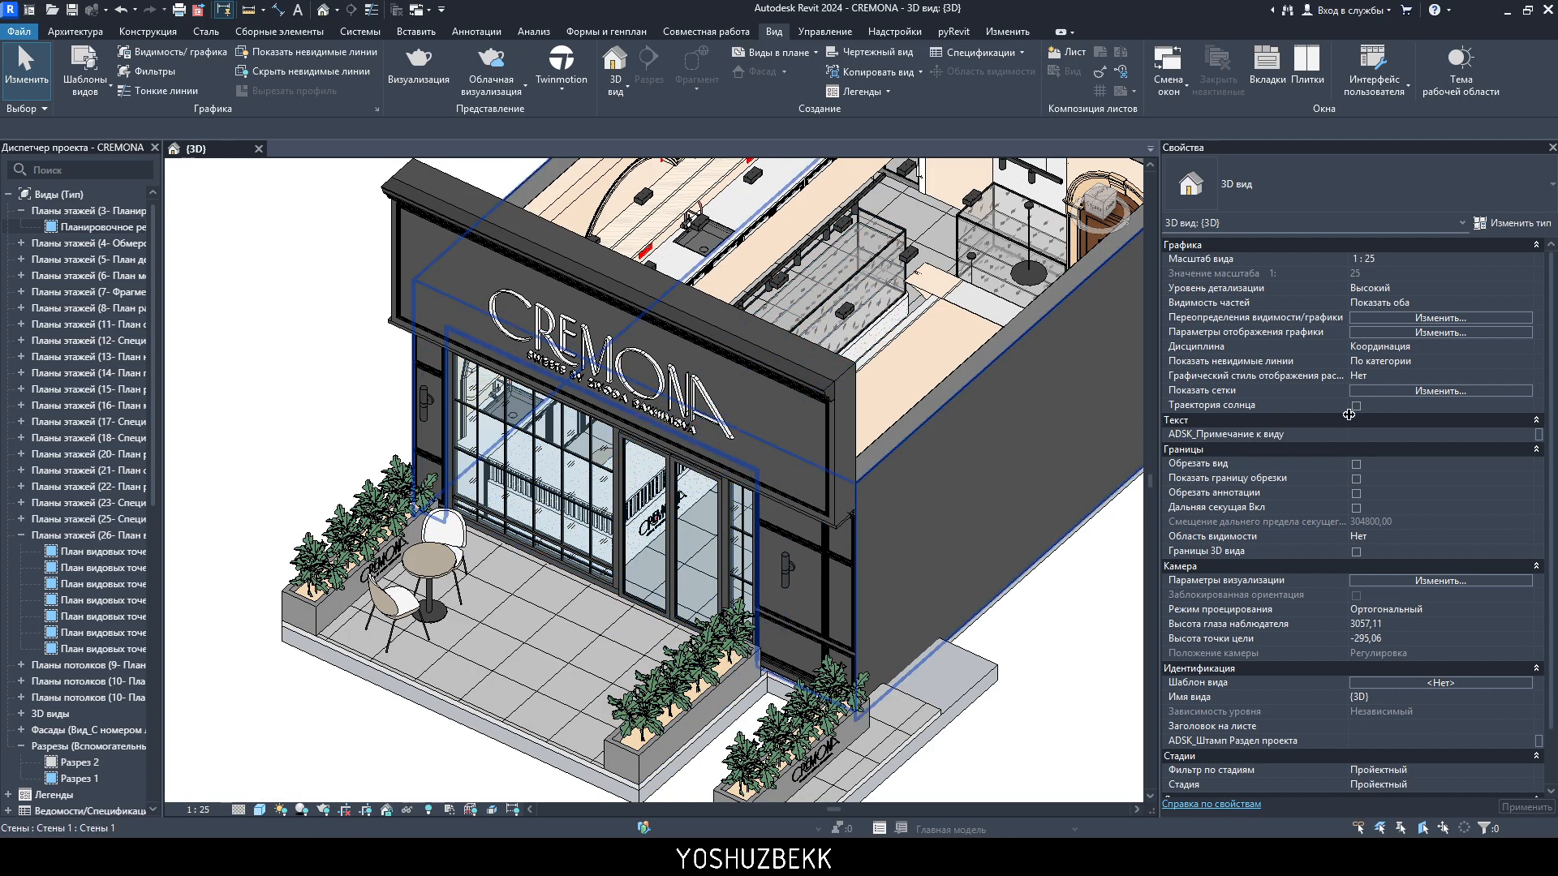
# - Return the Двери category's detail level to По виду in the 3D view's visibility overrides, apply it and accept
pyautogui.click(1392, 319)
pyautogui.scroll(-2, 1209, 421)
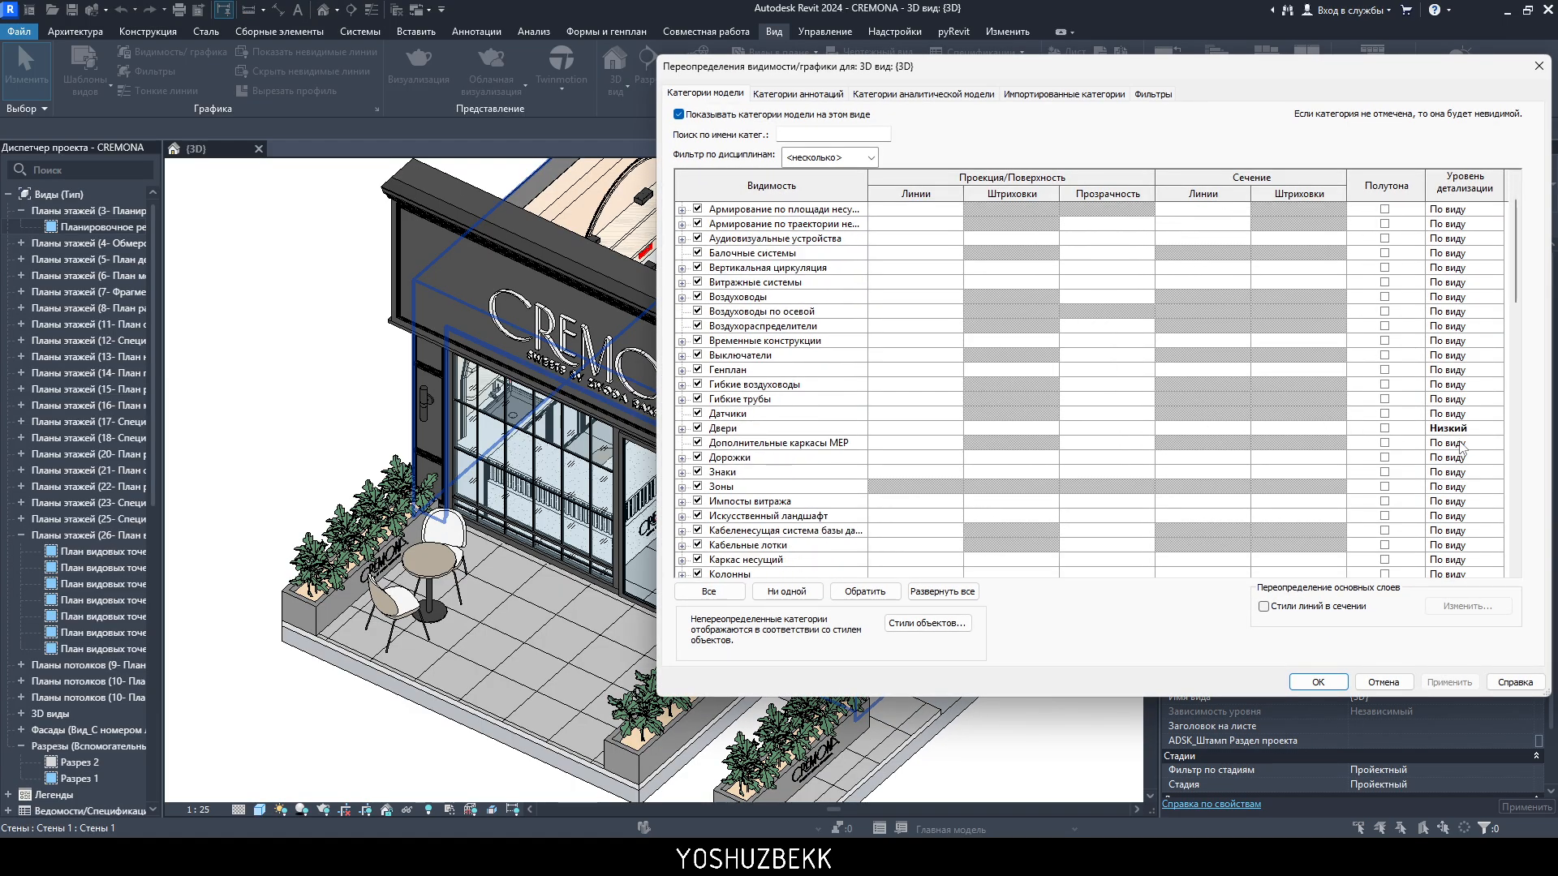
pyautogui.click(1499, 430)
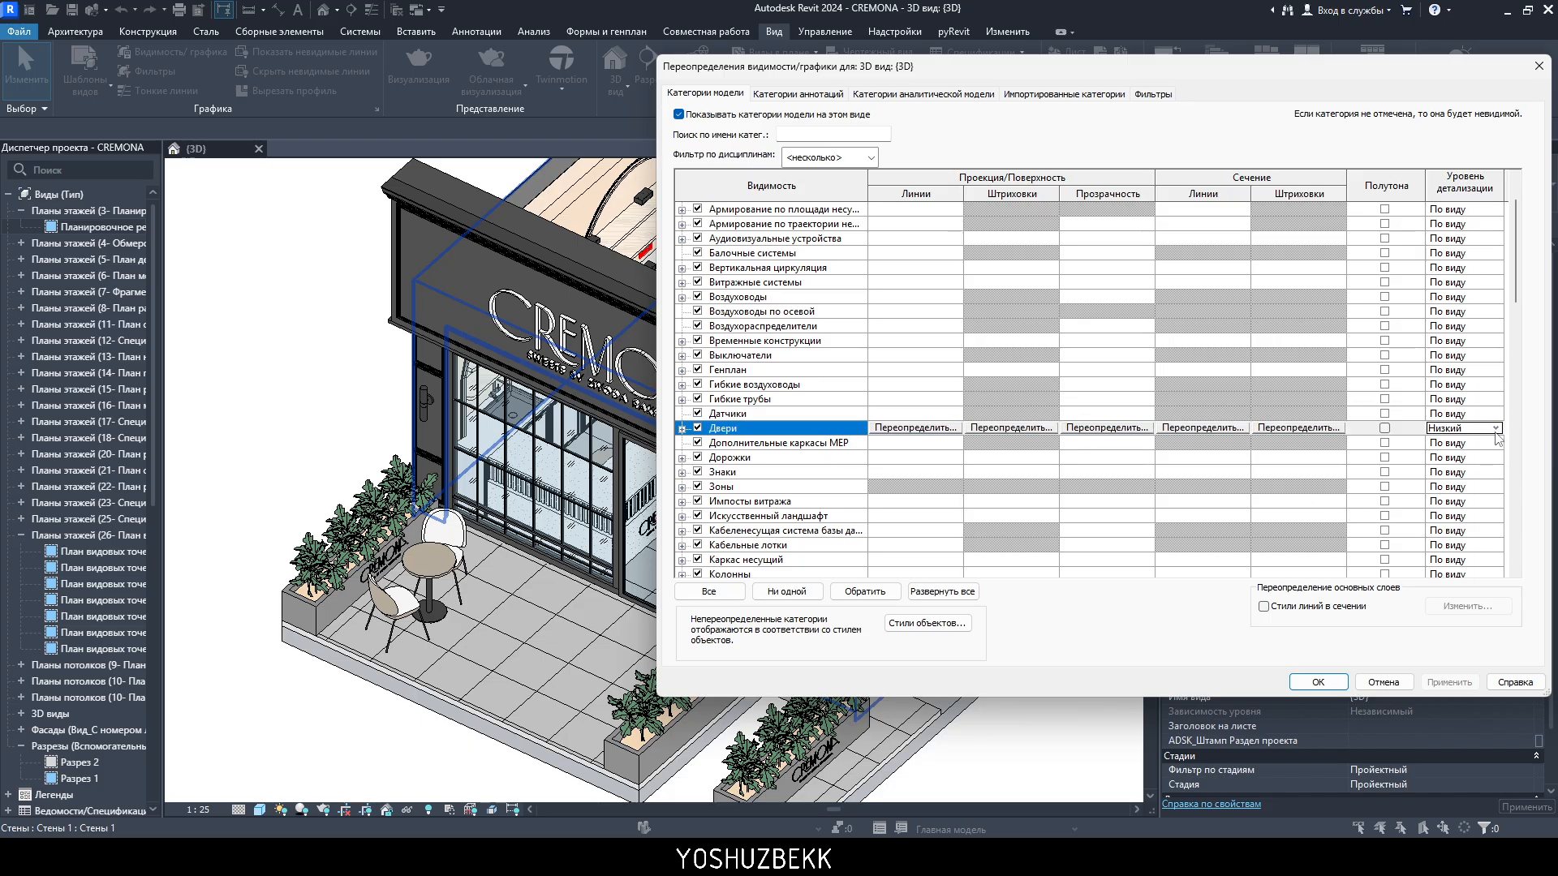
pyautogui.click(1496, 433)
pyautogui.click(1475, 442)
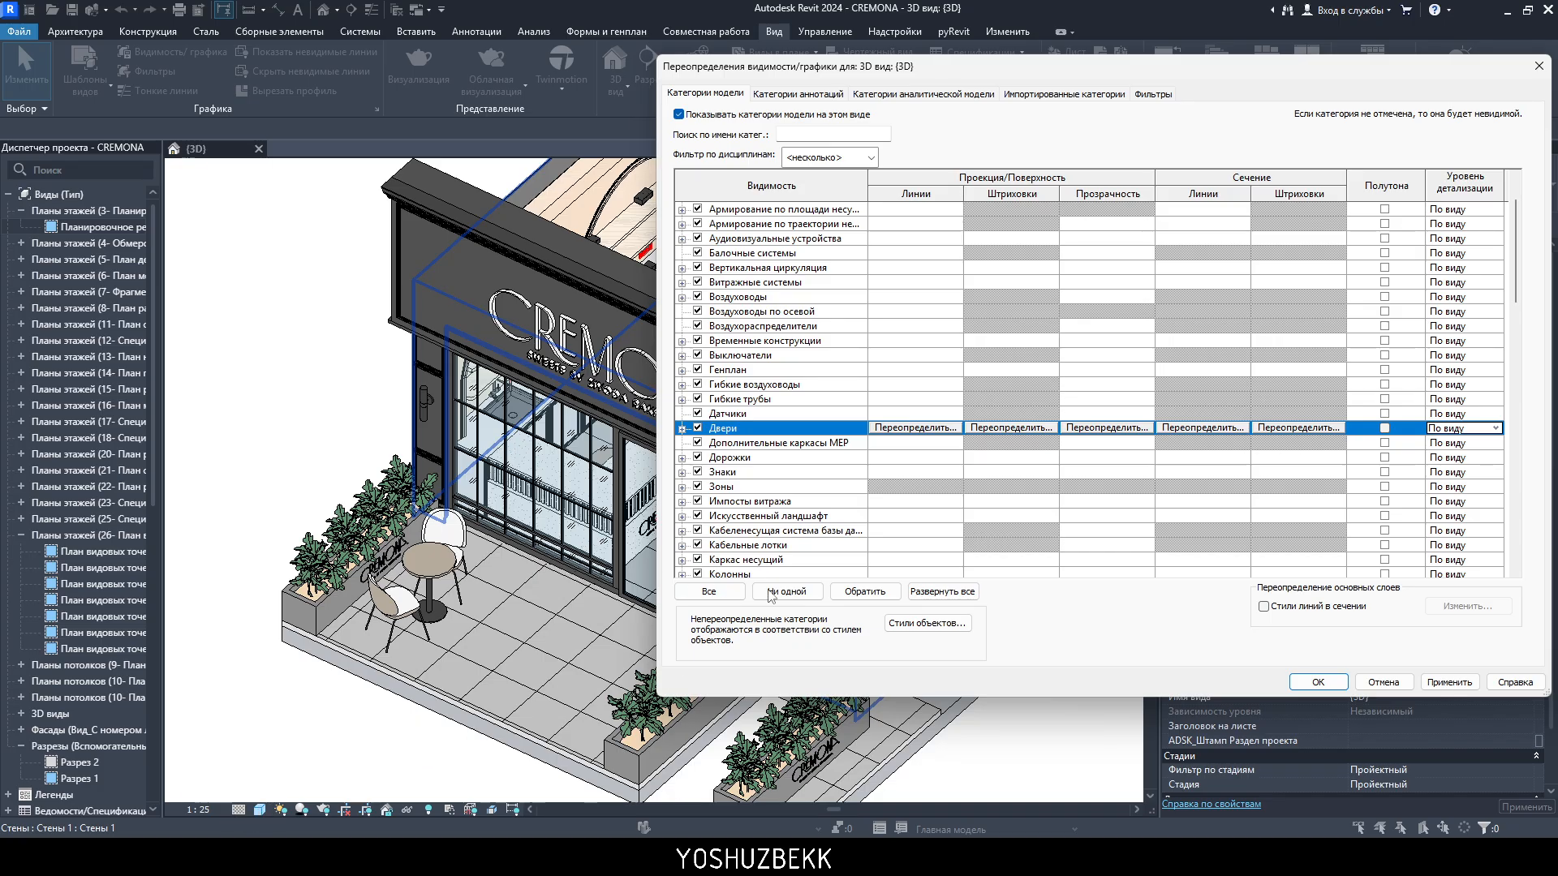
pyautogui.click(1443, 682)
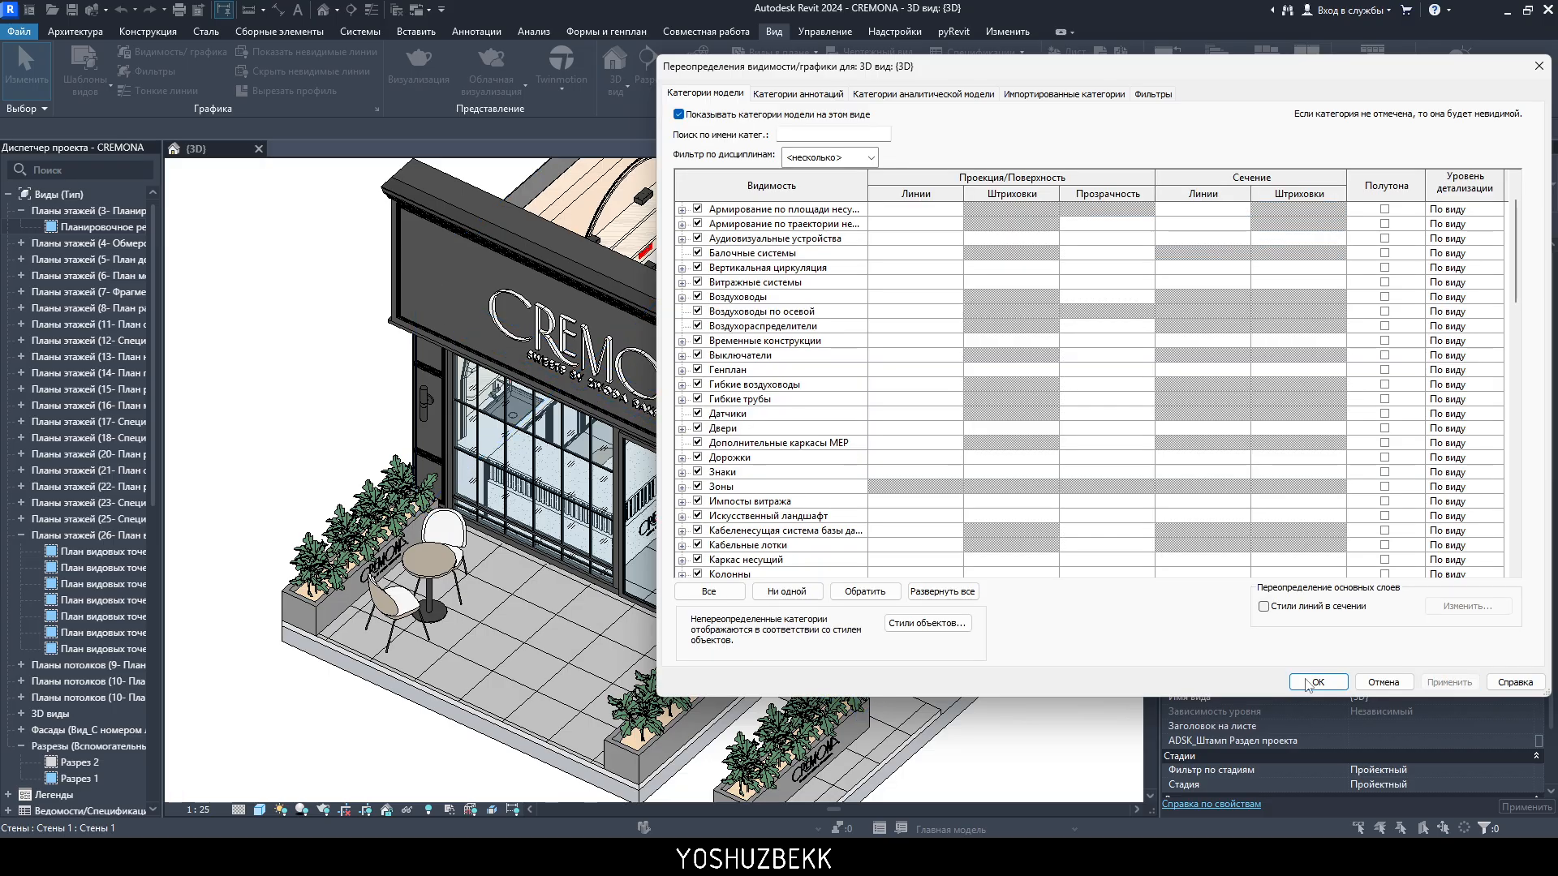
pyautogui.click(1314, 680)
# - Reopen the 3D view's visibility overrides, set projection line weight 1 for all model categories at once, and deselect them
pyautogui.scroll(-5, 627, 607)
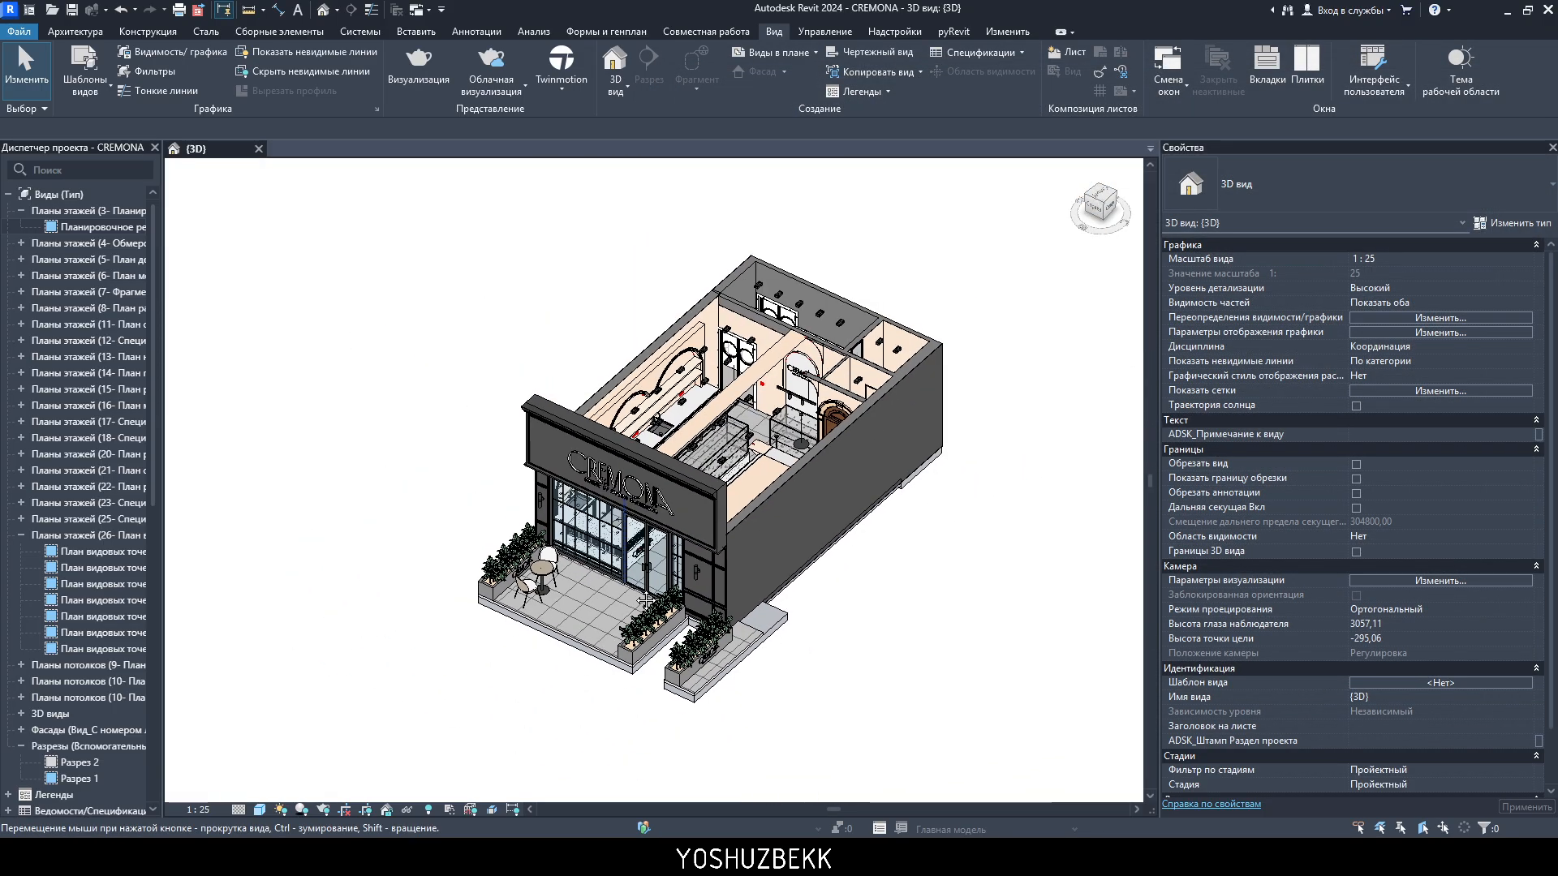
pyautogui.click(1458, 319)
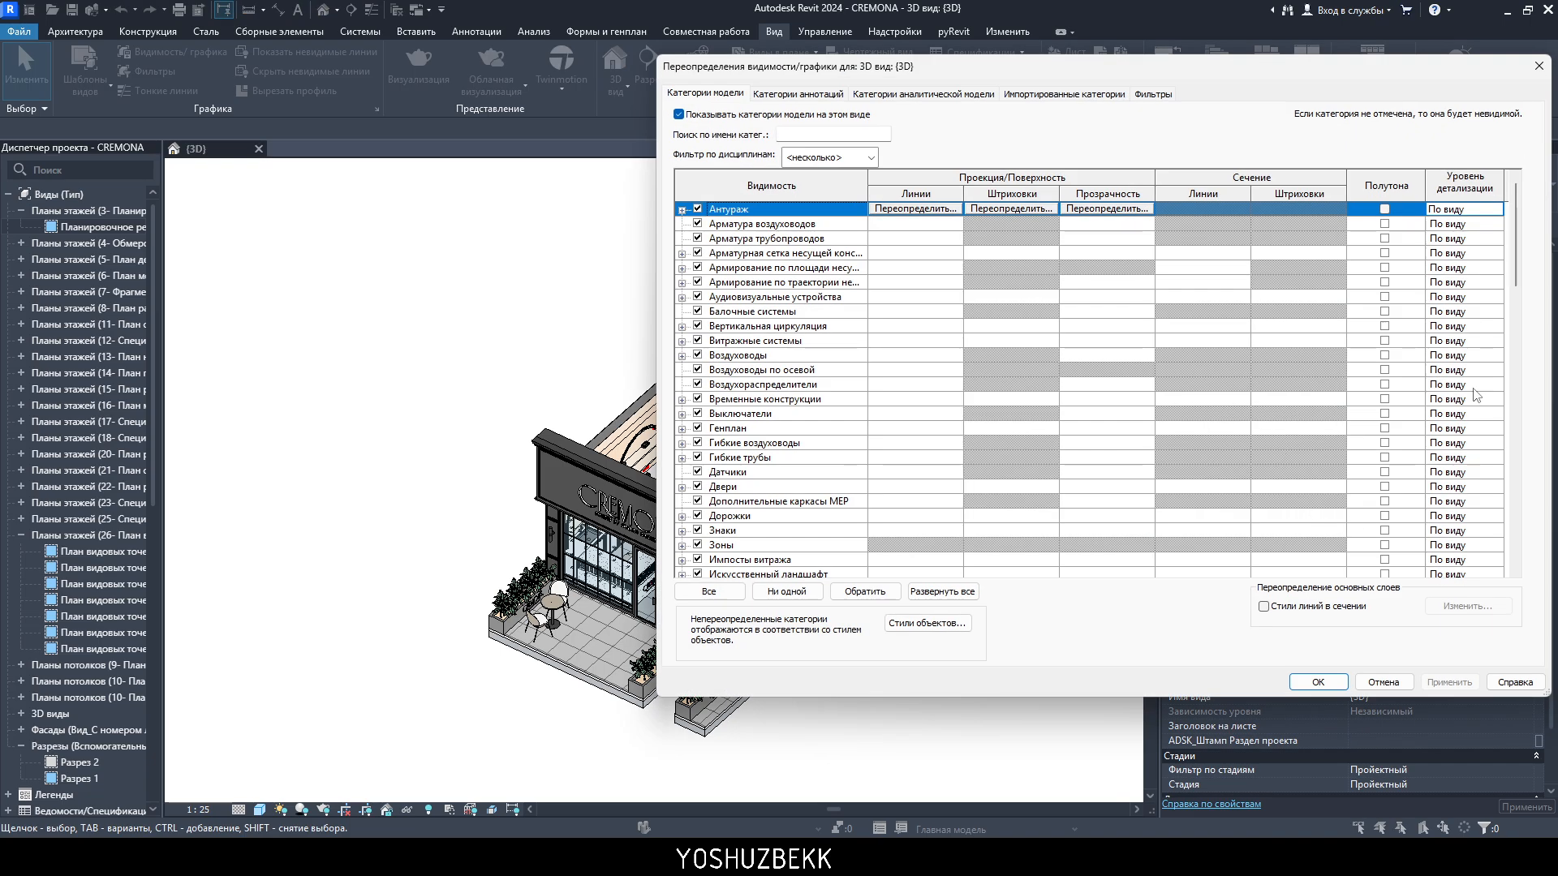
pyautogui.moveTo(1217, 67); pyautogui.dragTo(1038, 68)
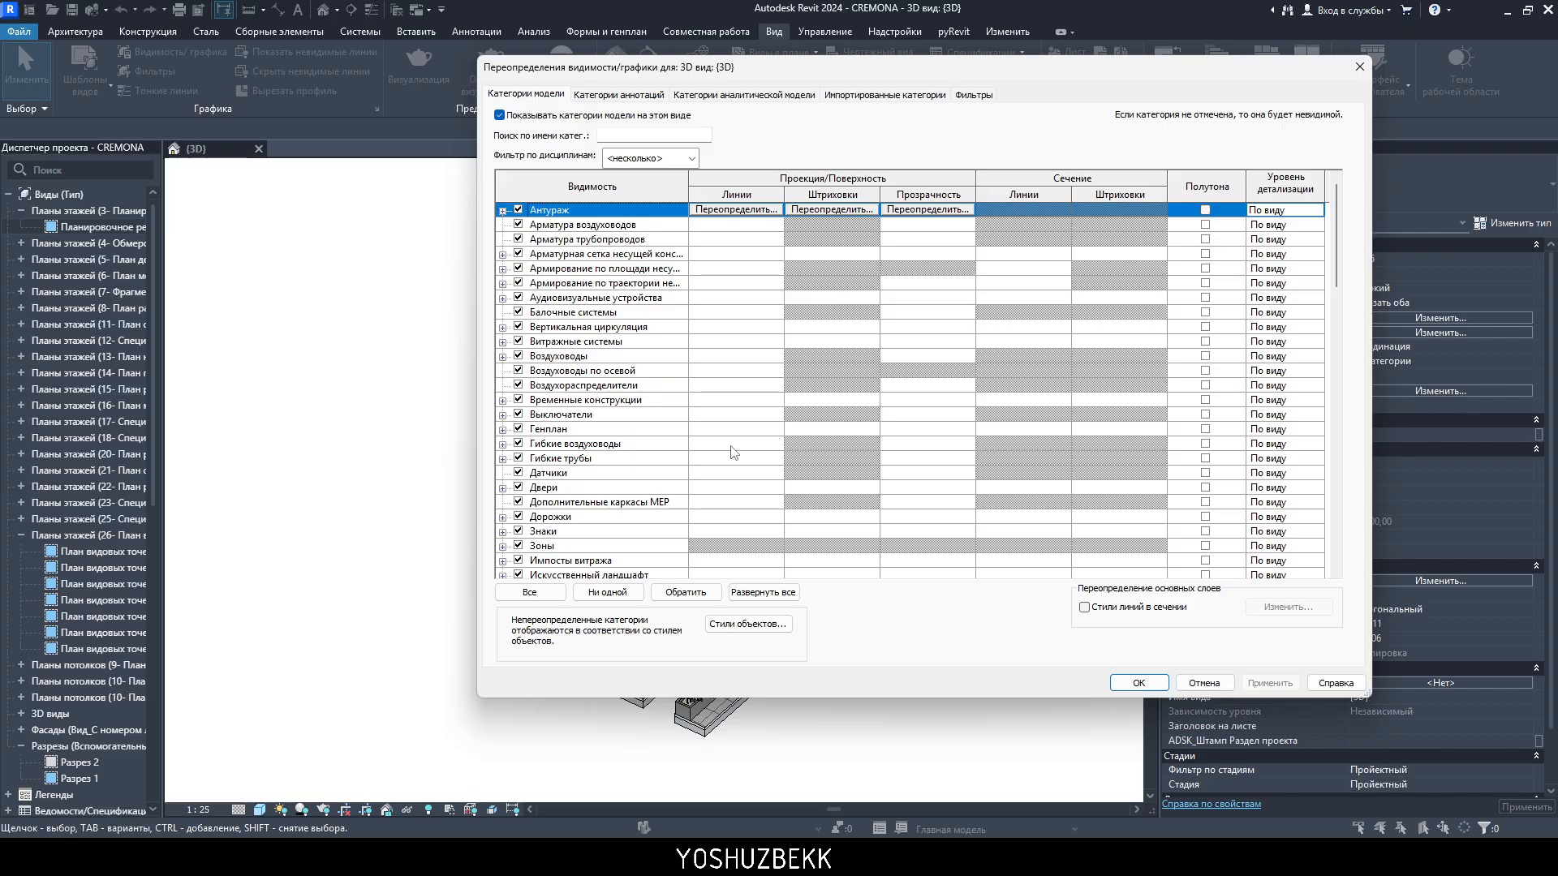
pyautogui.scroll(-1, 729, 451)
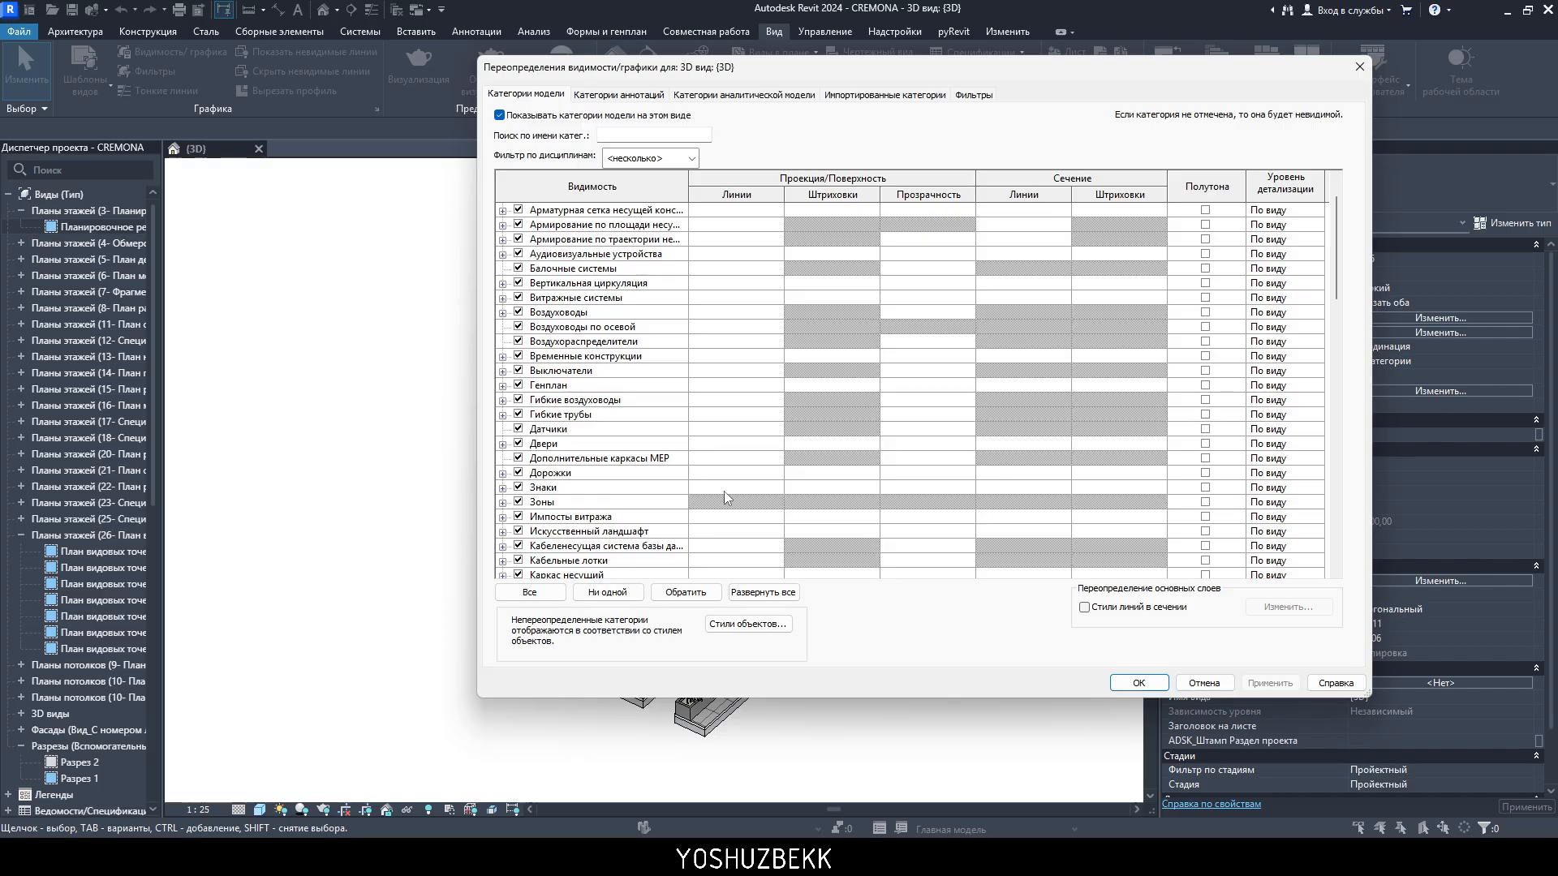
pyautogui.click(532, 593)
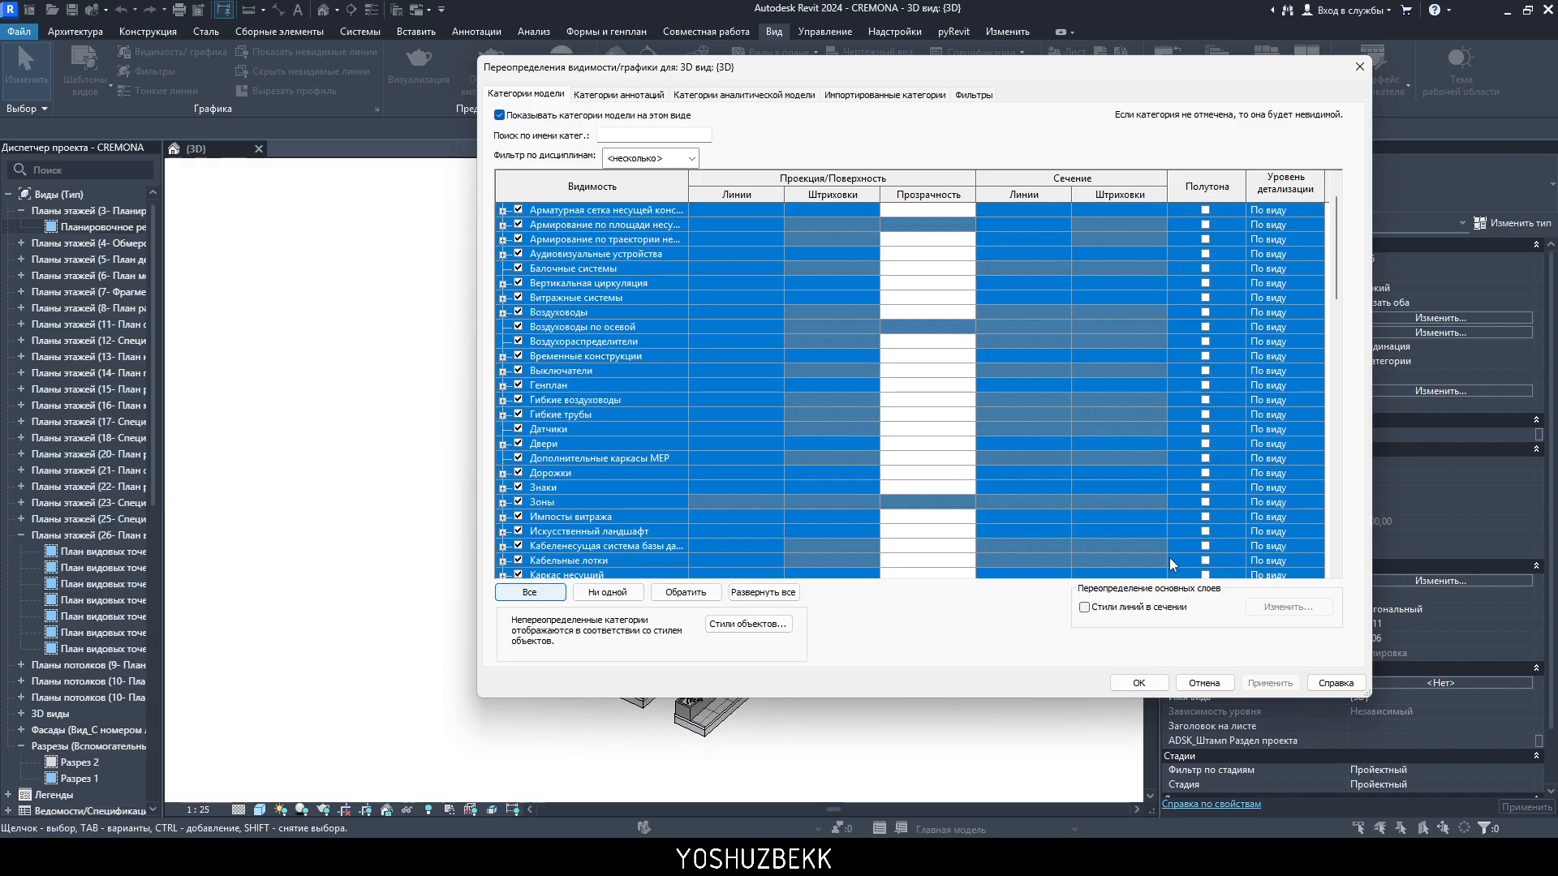
pyautogui.click(761, 415)
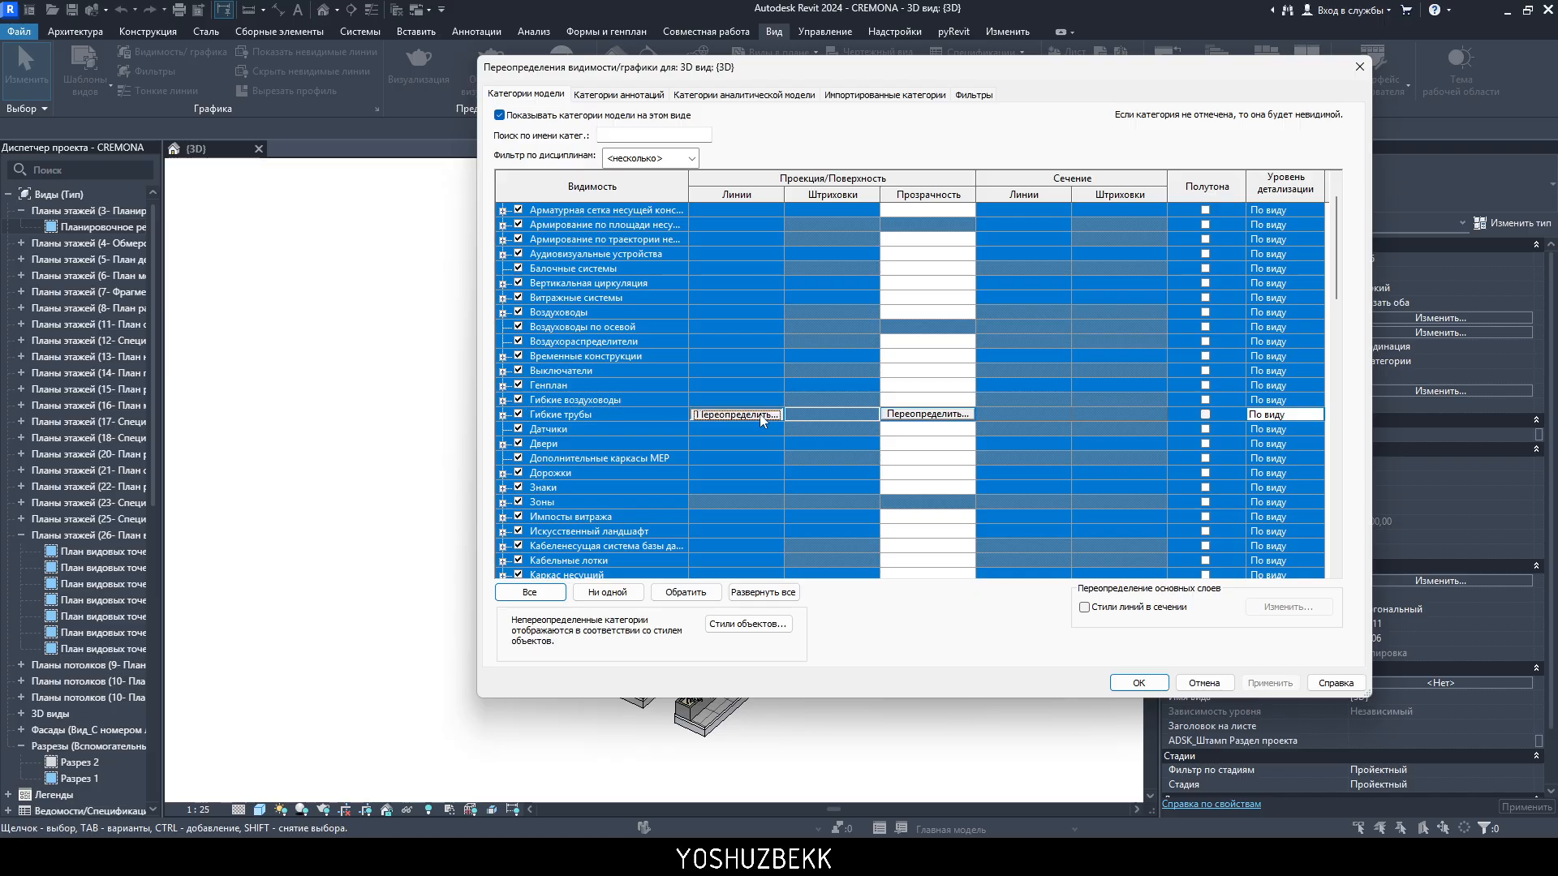
pyautogui.click(759, 413)
pyautogui.click(825, 352)
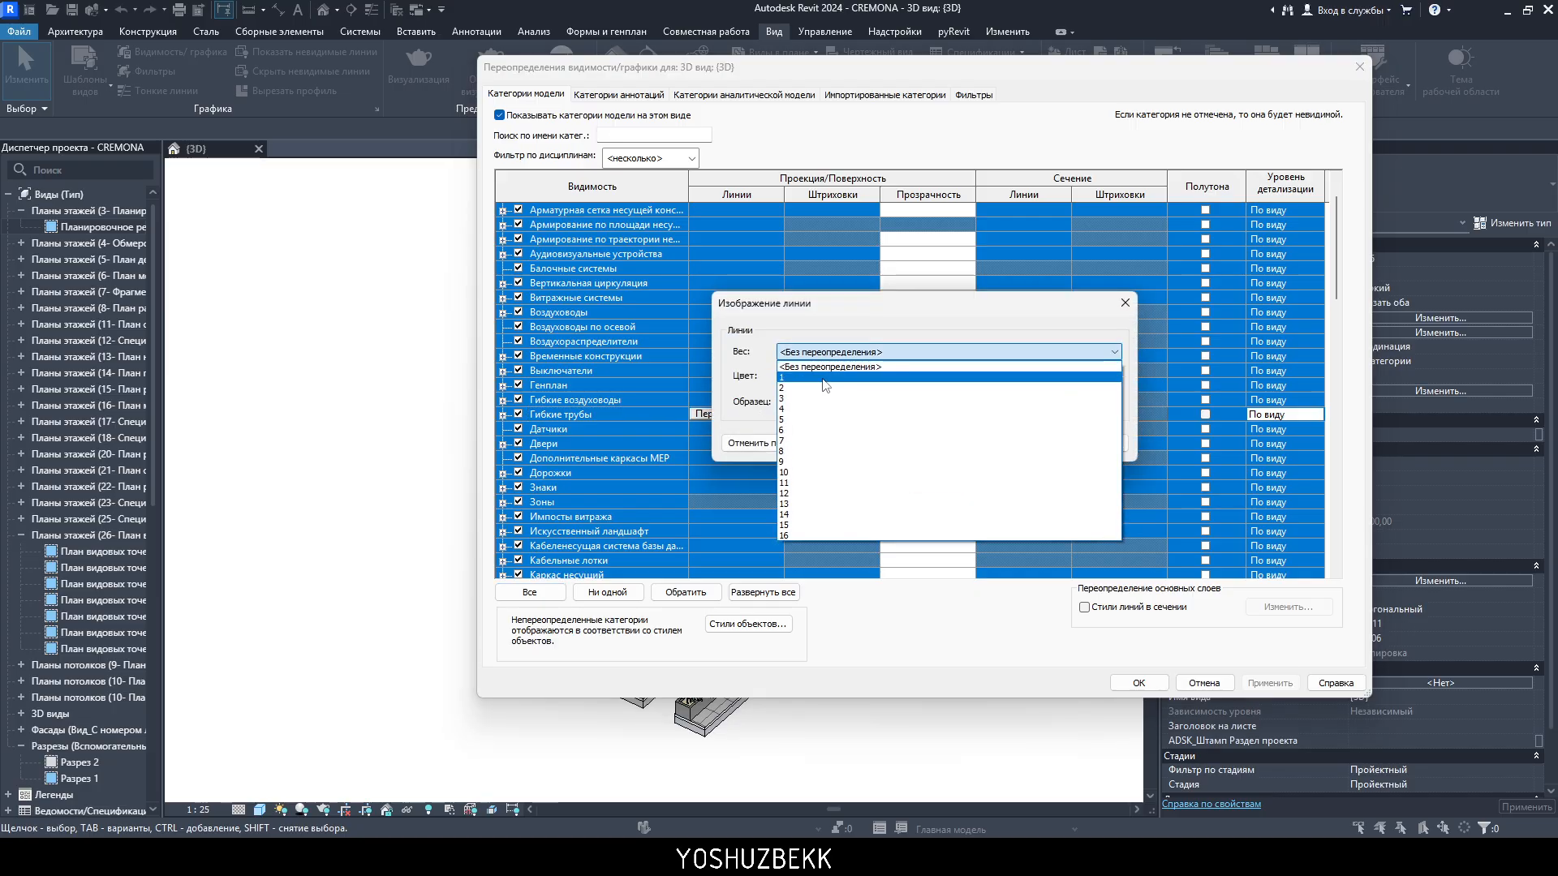
pyautogui.click(825, 367)
pyautogui.click(1026, 443)
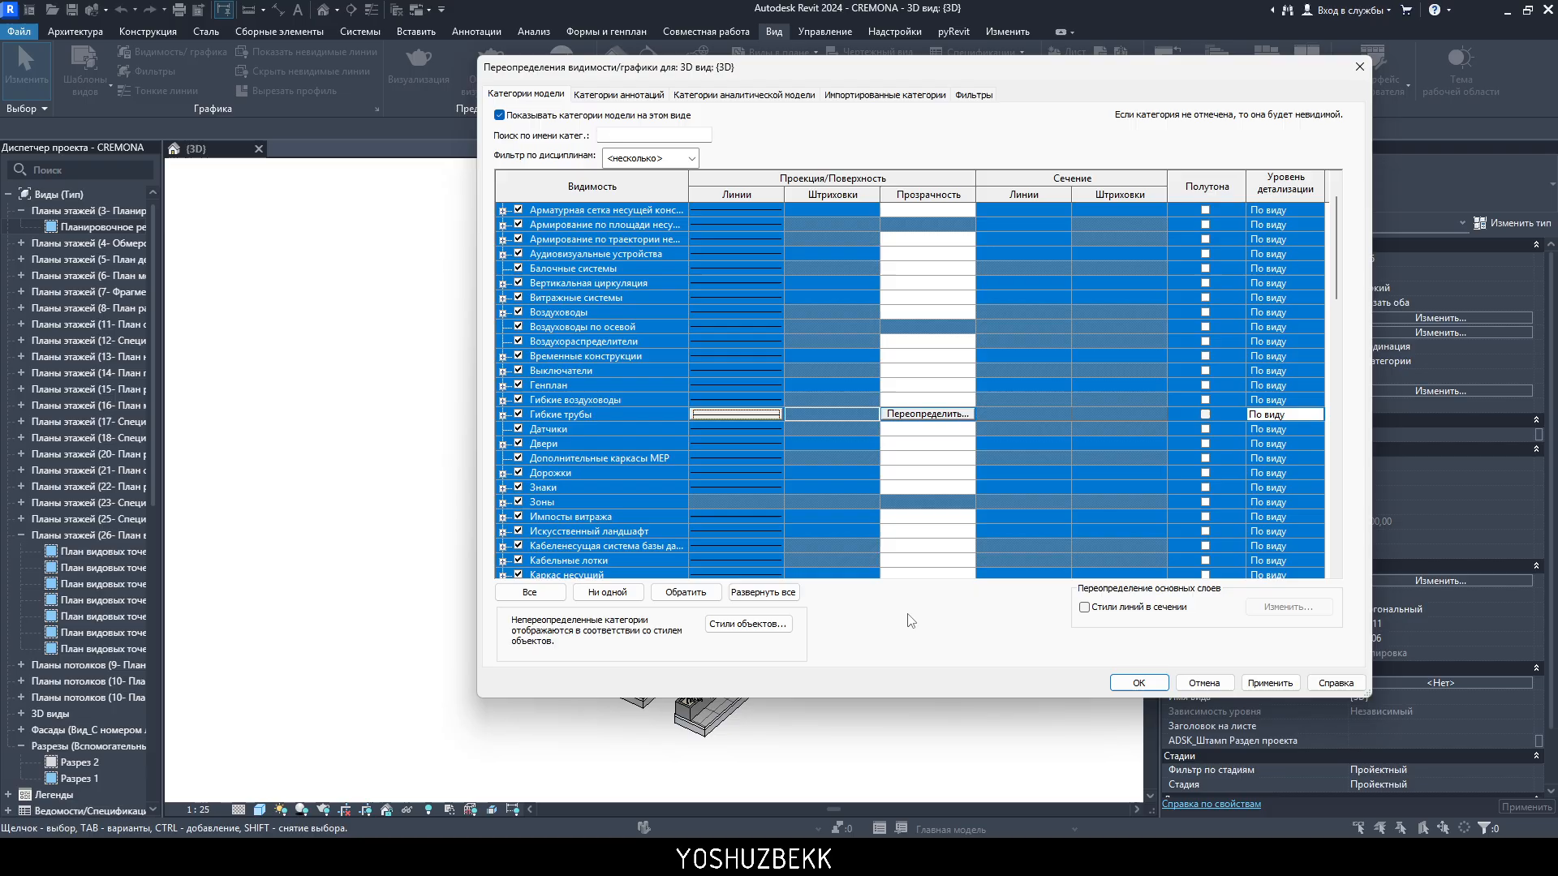
pyautogui.click(605, 595)
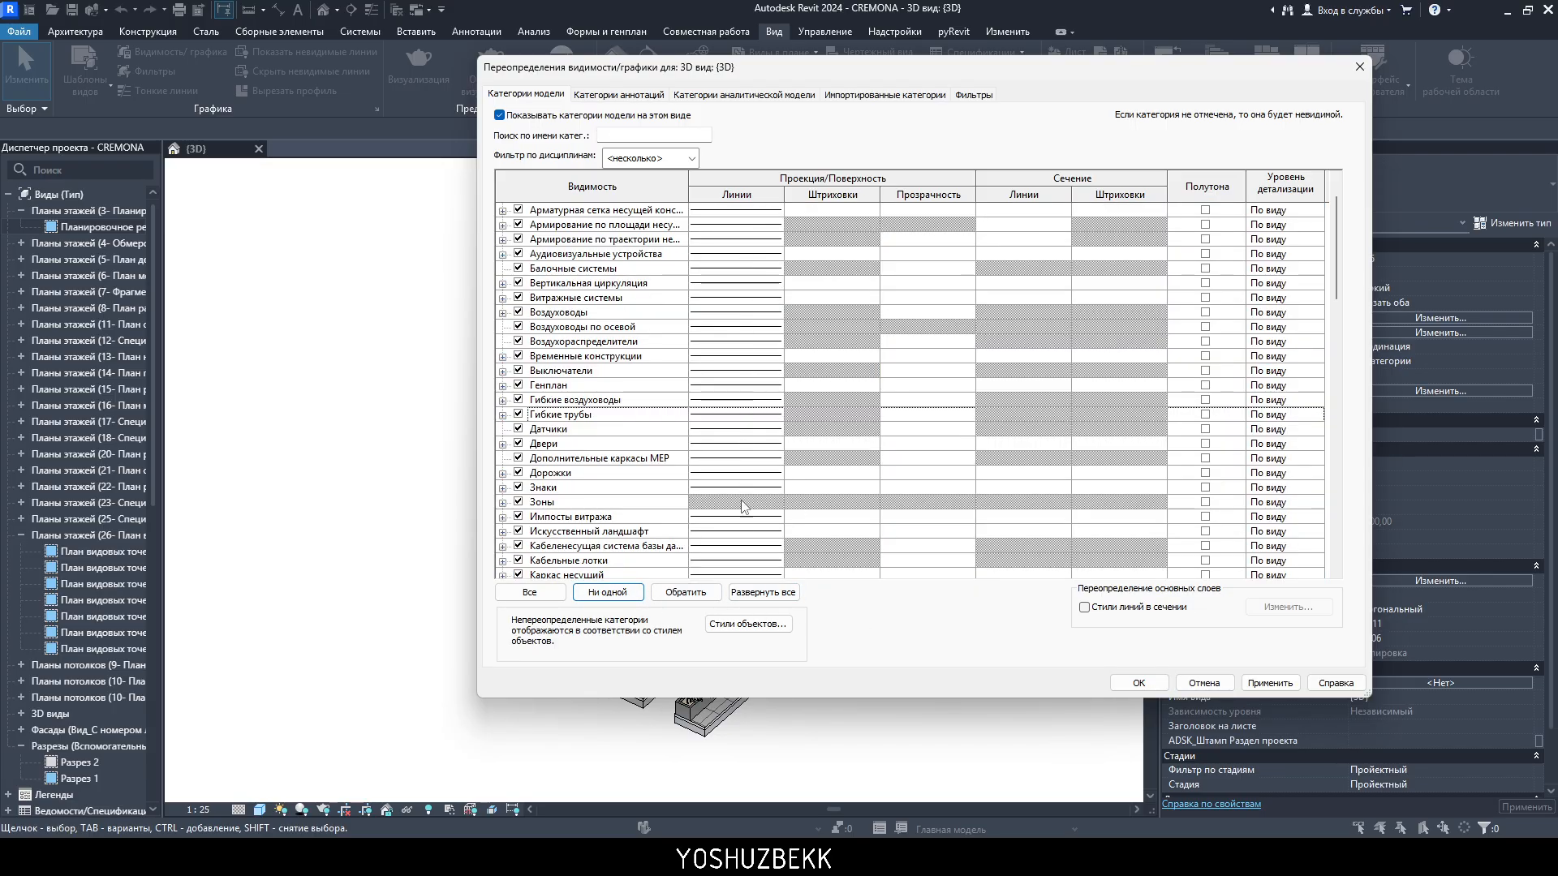
# - Clear the projection line override from all model categories together, deselect them and accept the overrides
pyautogui.click(529, 592)
pyautogui.click(754, 532)
pyautogui.click(755, 532)
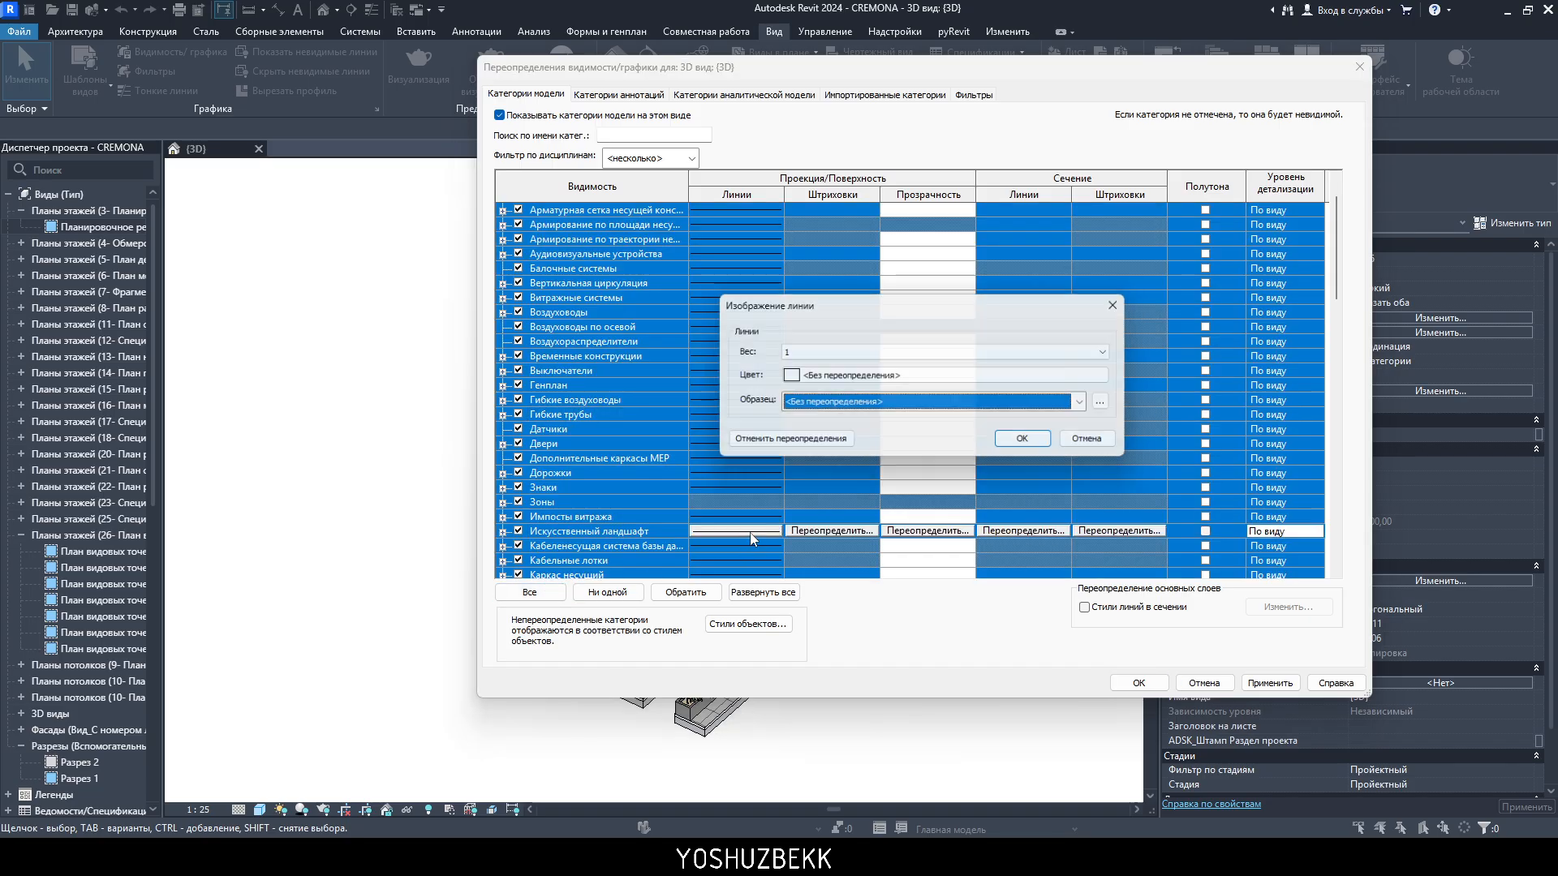
pyautogui.click(1030, 443)
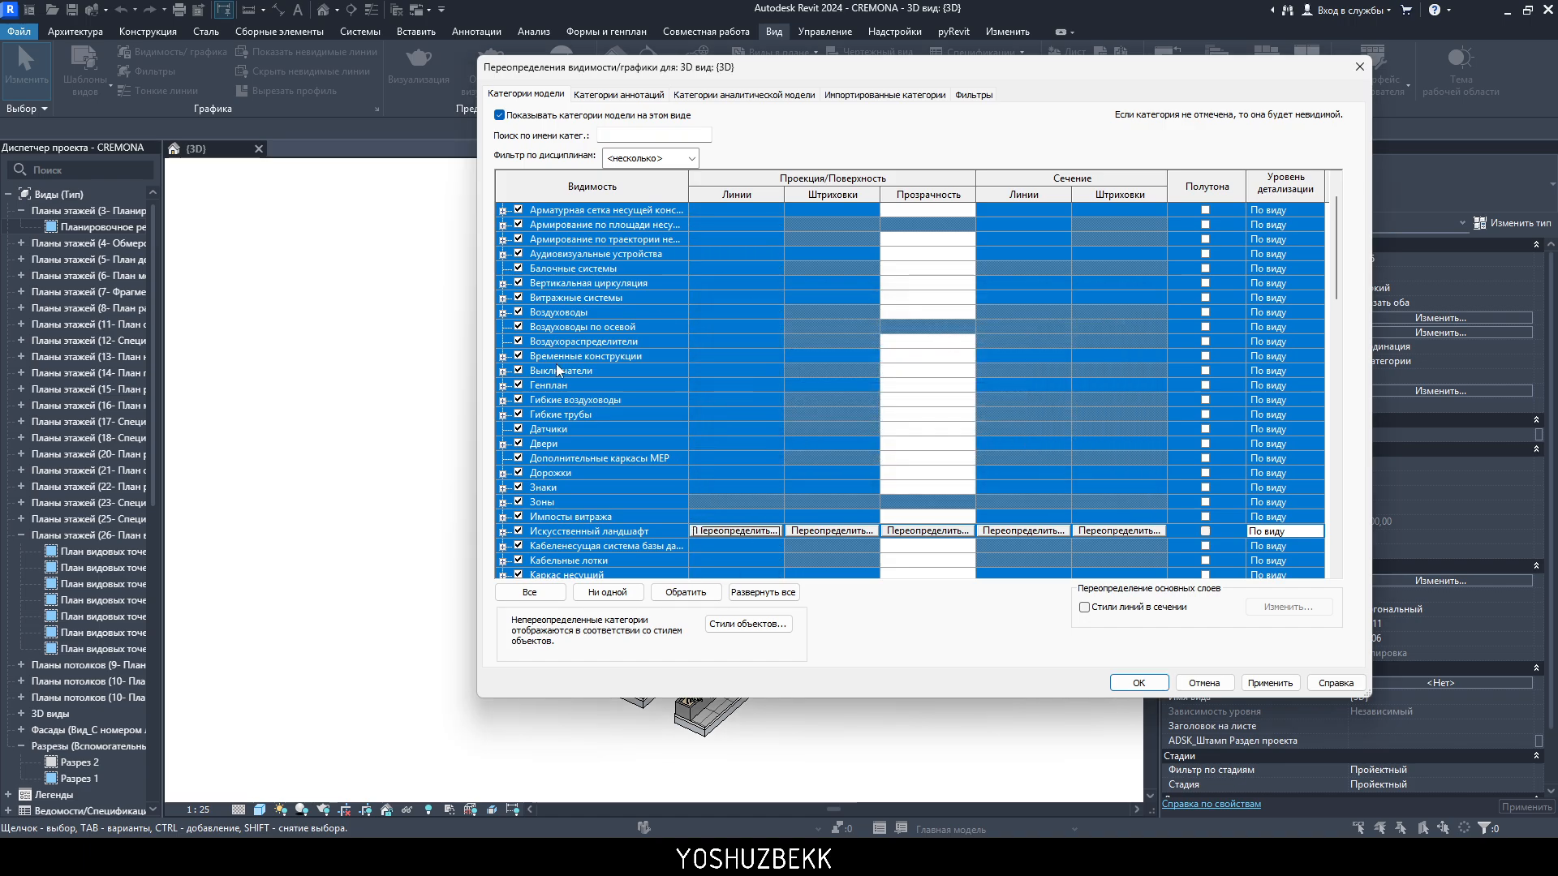
pyautogui.click(606, 592)
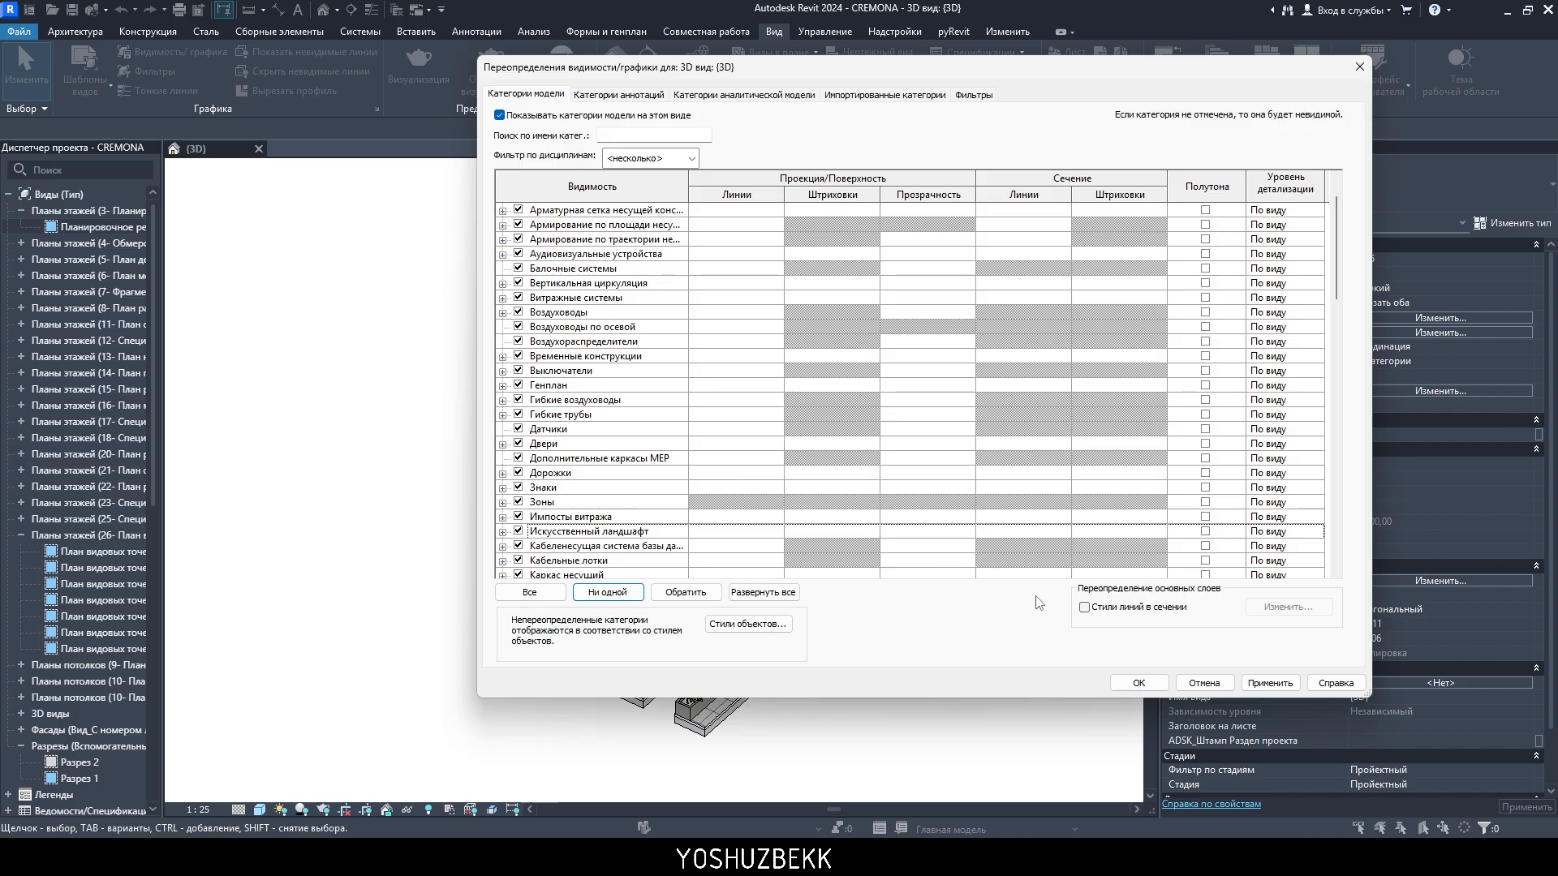
pyautogui.click(1137, 682)
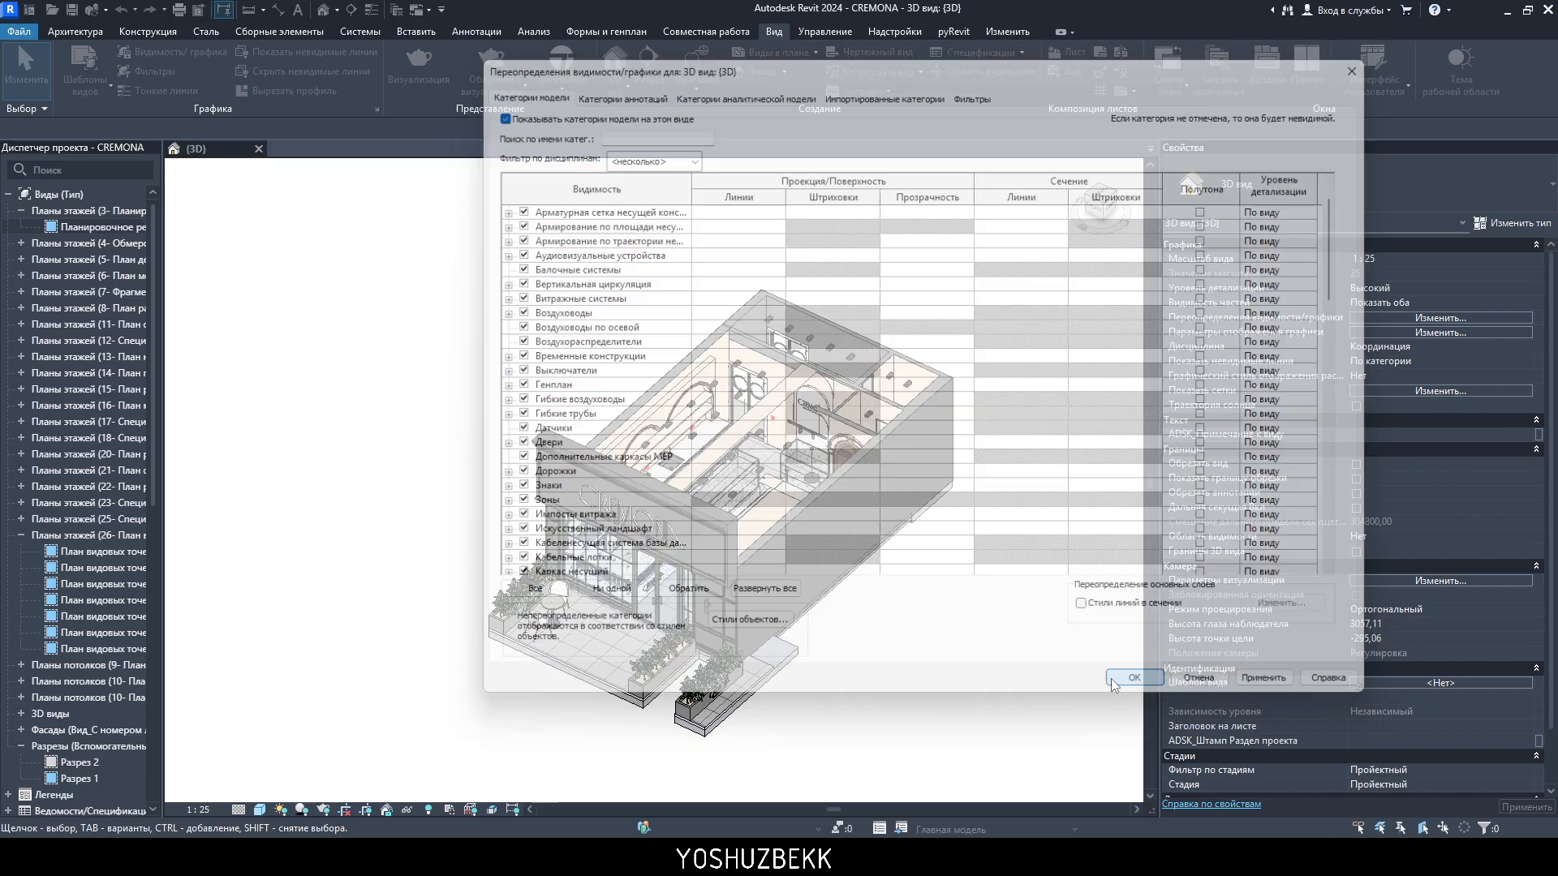